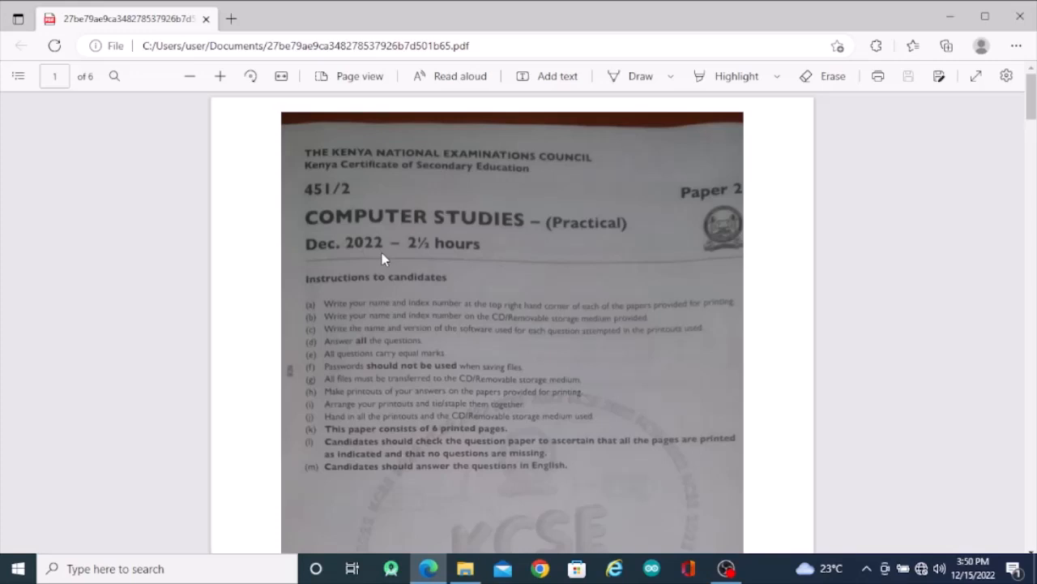
# Read through the exam paper's question (a) document layout on computer networks and the formatting tasks in (b) to (d).
pyautogui.scroll(-10, 384, 258)
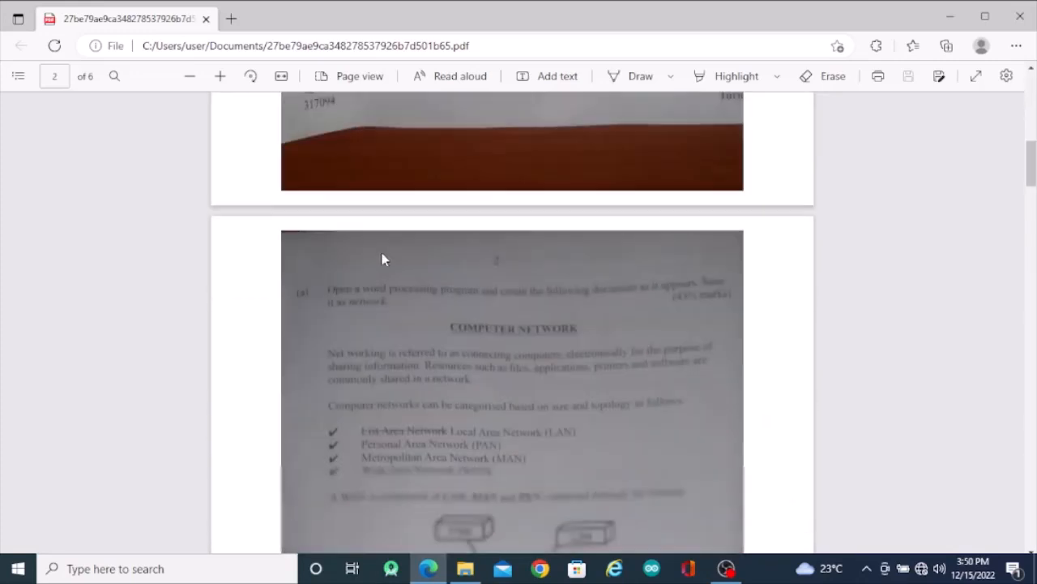
pyautogui.scroll(-1, 384, 258)
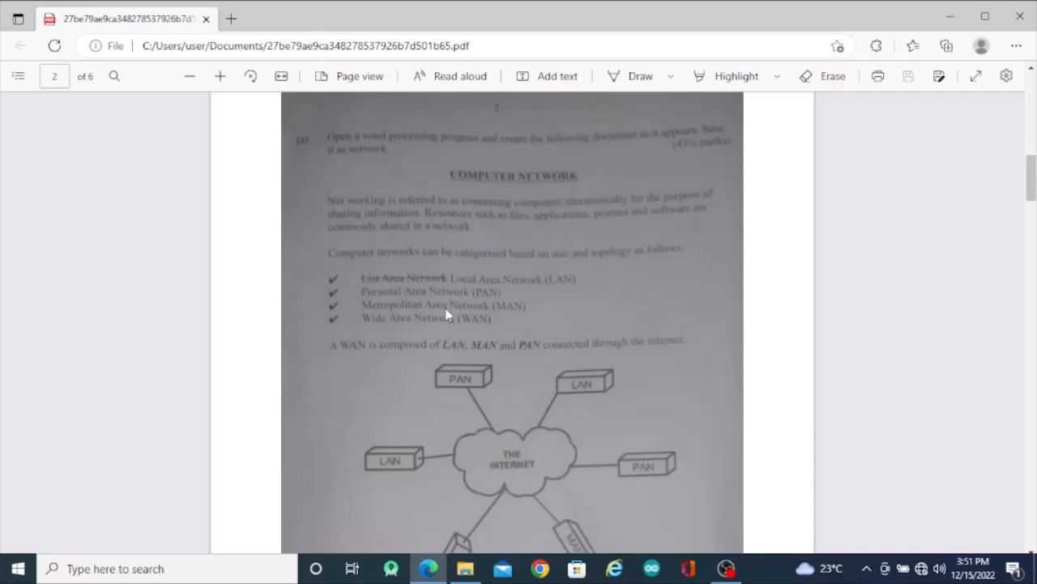
pyautogui.scroll(-4, 430, 280)
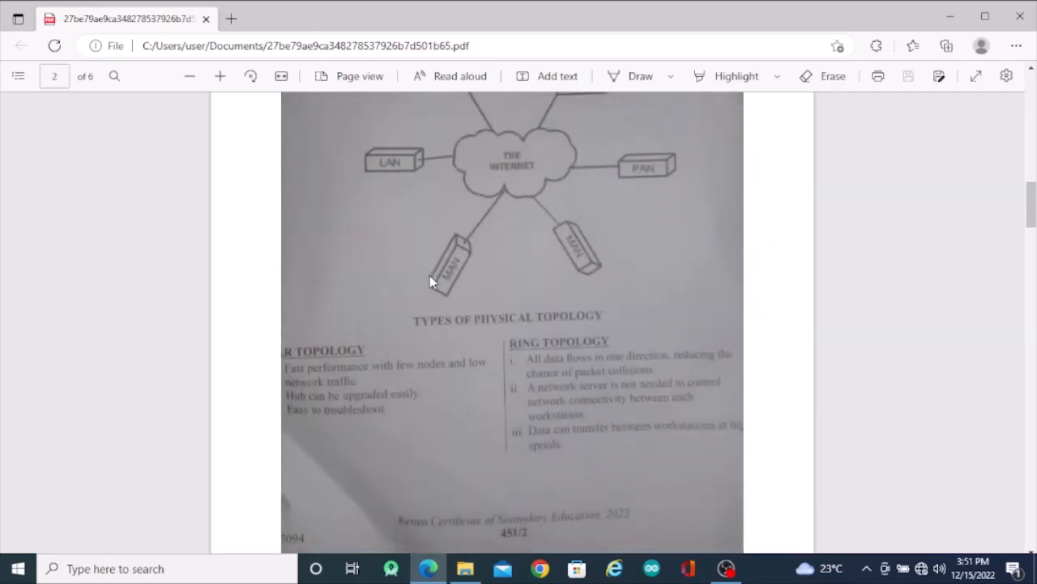
pyautogui.scroll(-7, 429, 282)
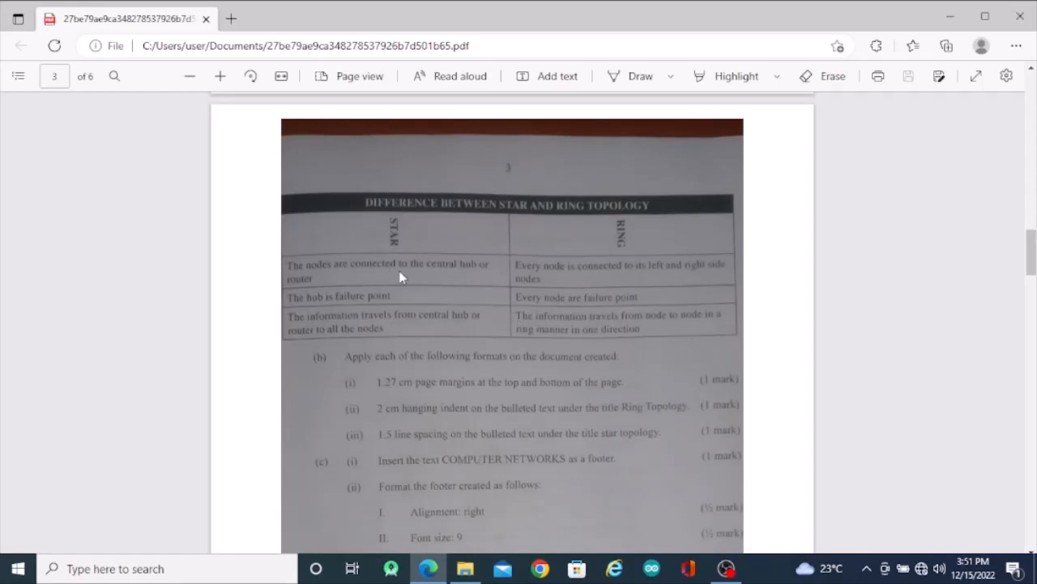
pyautogui.scroll(-1, 399, 277)
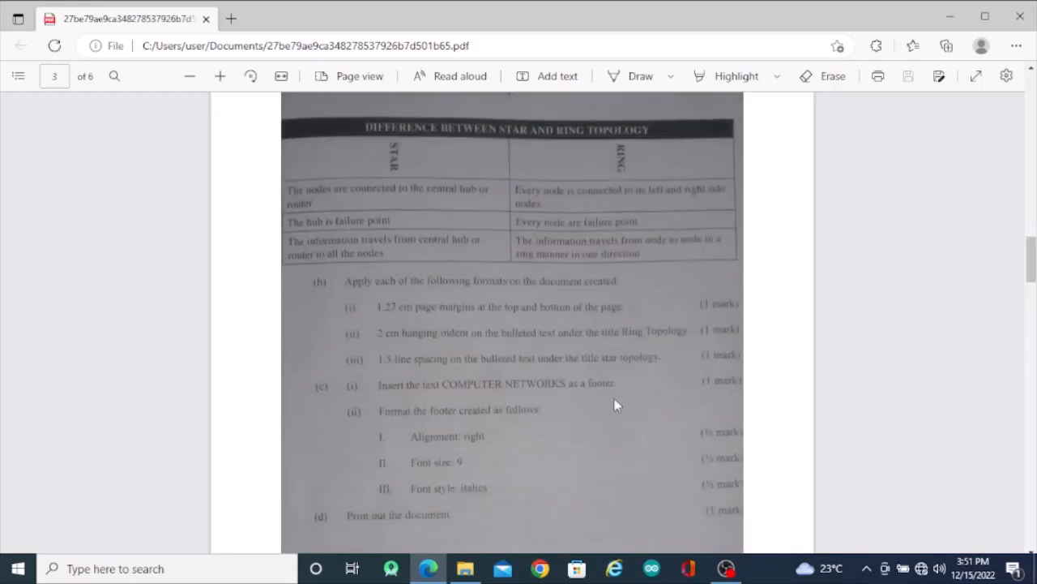
pyautogui.scroll(-2, 602, 450)
pyautogui.scroll(10, 600, 445)
pyautogui.scroll(3, 598, 440)
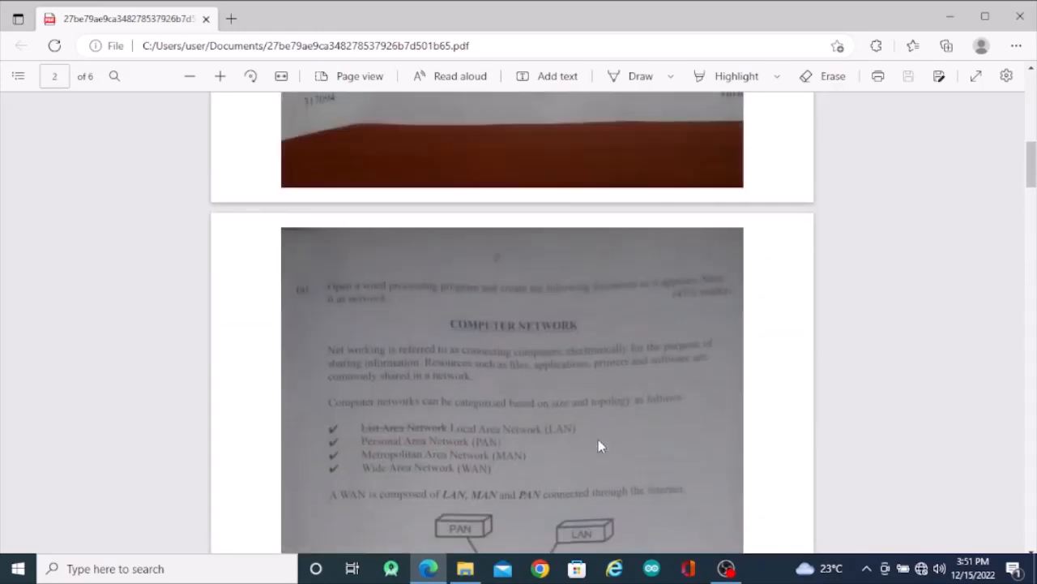
pyautogui.scroll(-2, 598, 440)
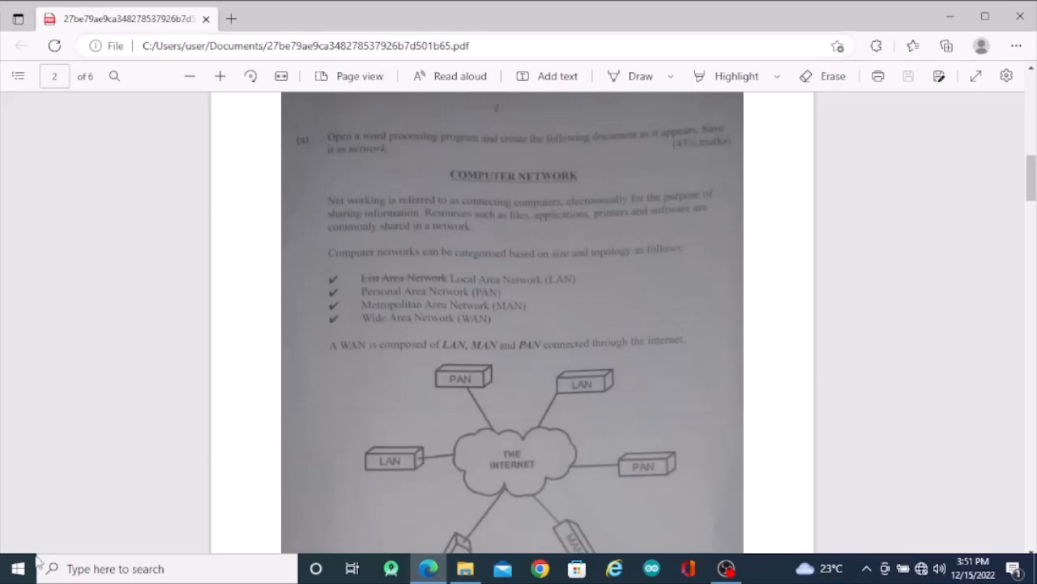
# Launch Microsoft Word from the installed programs and start with a blank document.
pyautogui.click(12, 574)
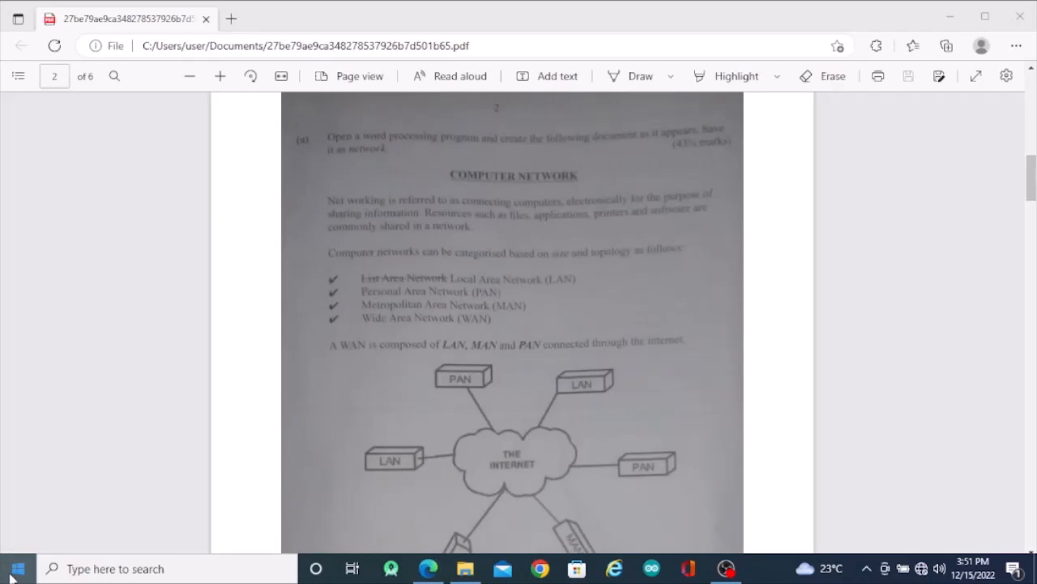
pyautogui.scroll(-5, 105, 451)
pyautogui.scroll(-3, 106, 446)
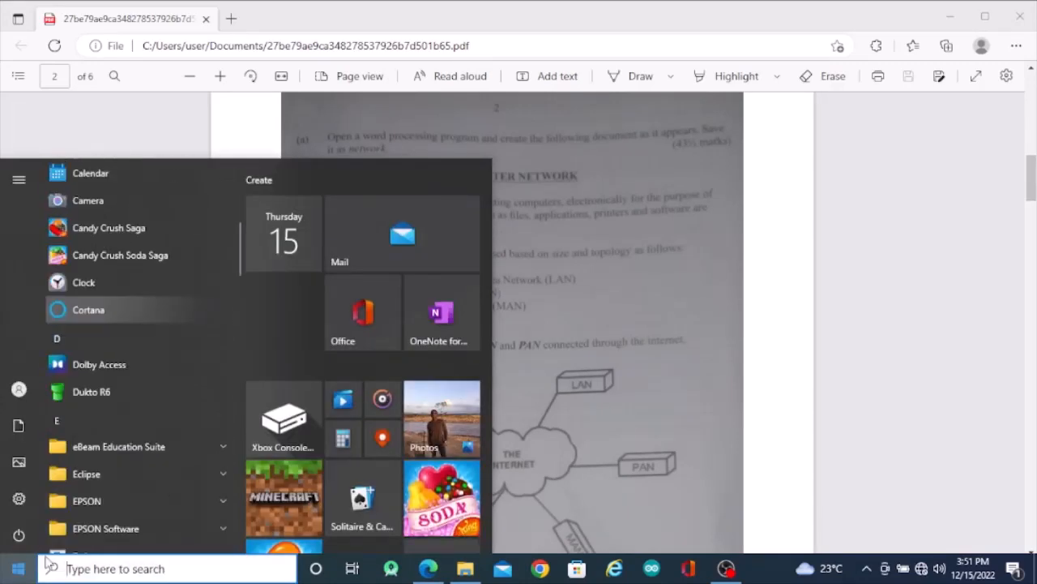
pyautogui.scroll(-6, 109, 474)
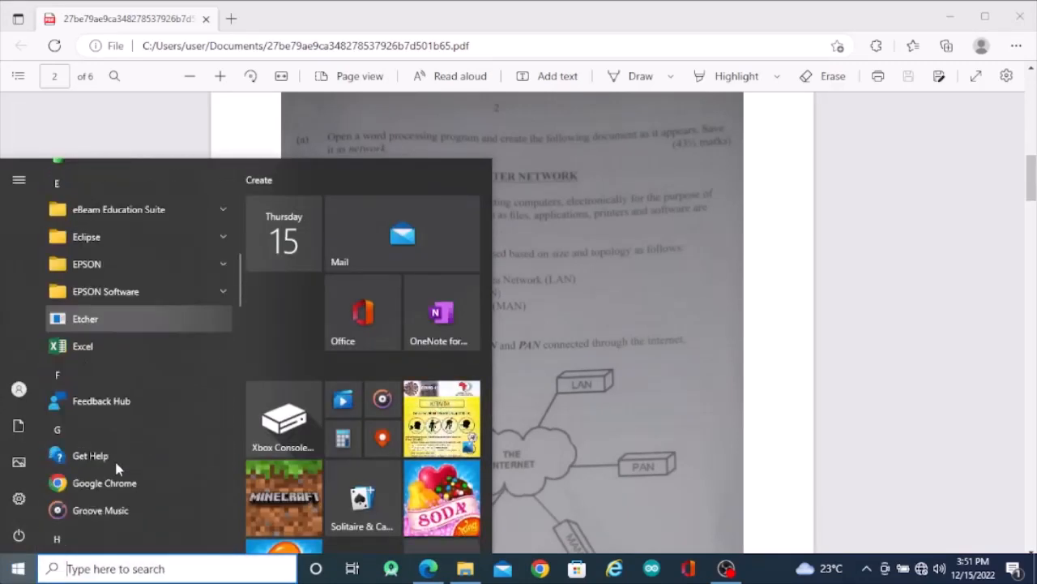
pyautogui.scroll(-5, 116, 468)
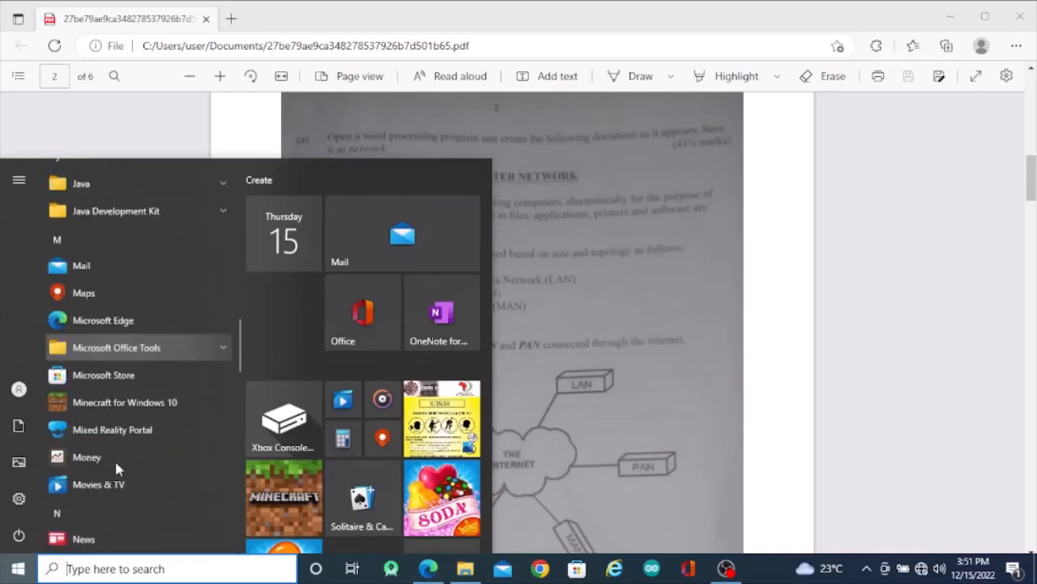
pyautogui.scroll(-10, 116, 468)
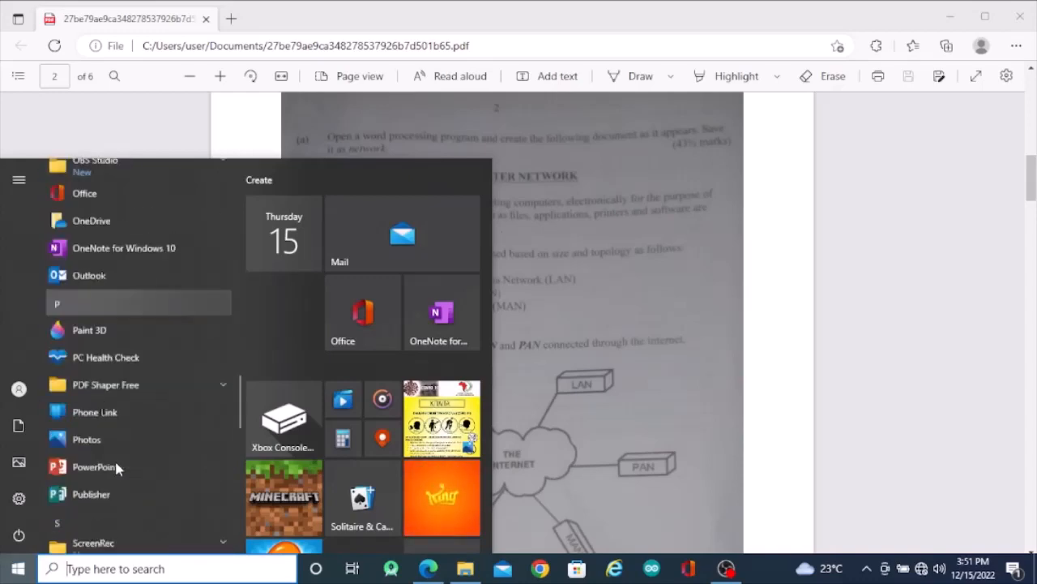
pyautogui.scroll(-3, 116, 468)
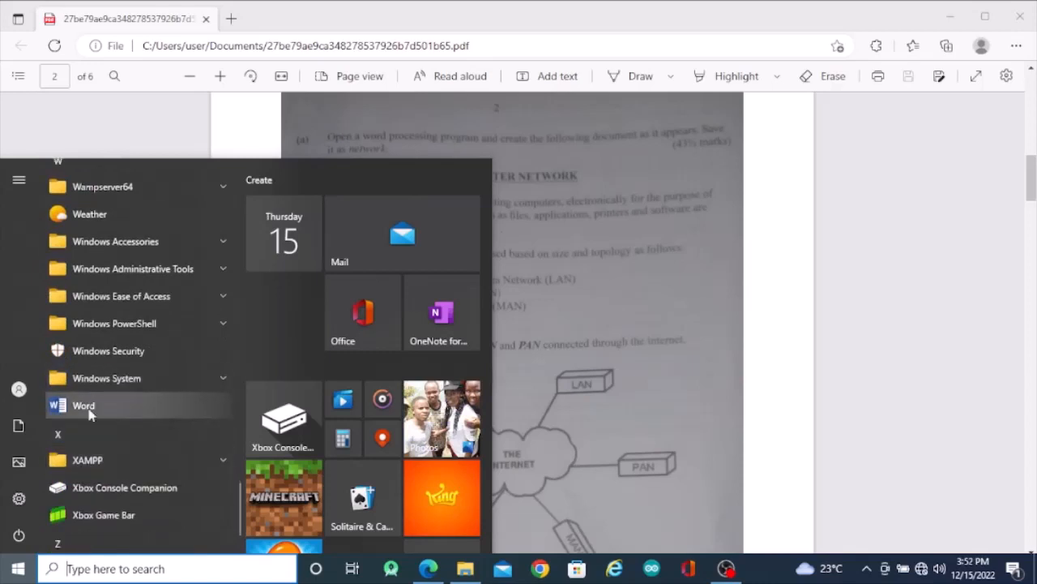
pyautogui.click(84, 406)
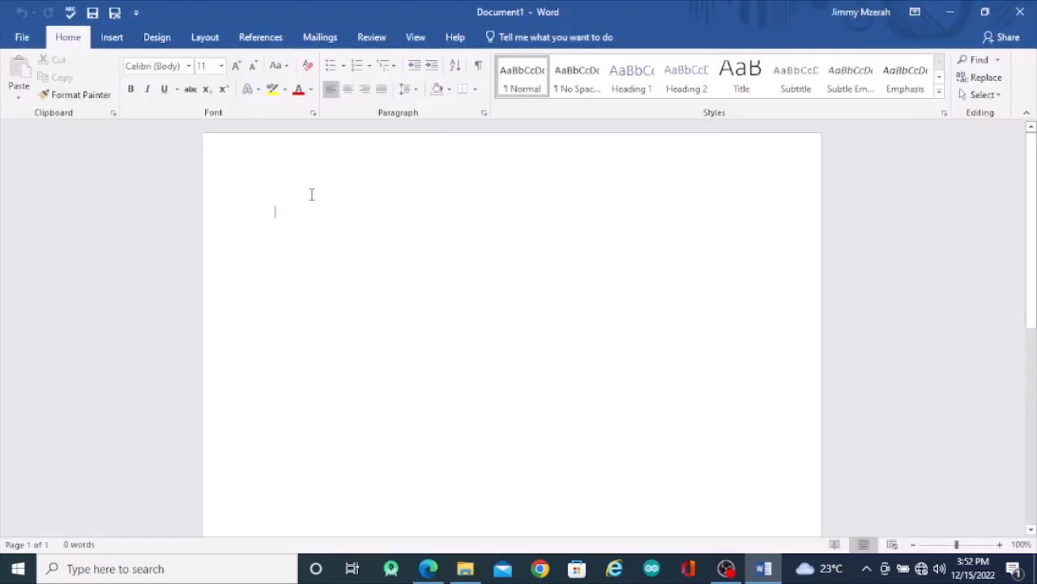
pyautogui.click(24, 39)
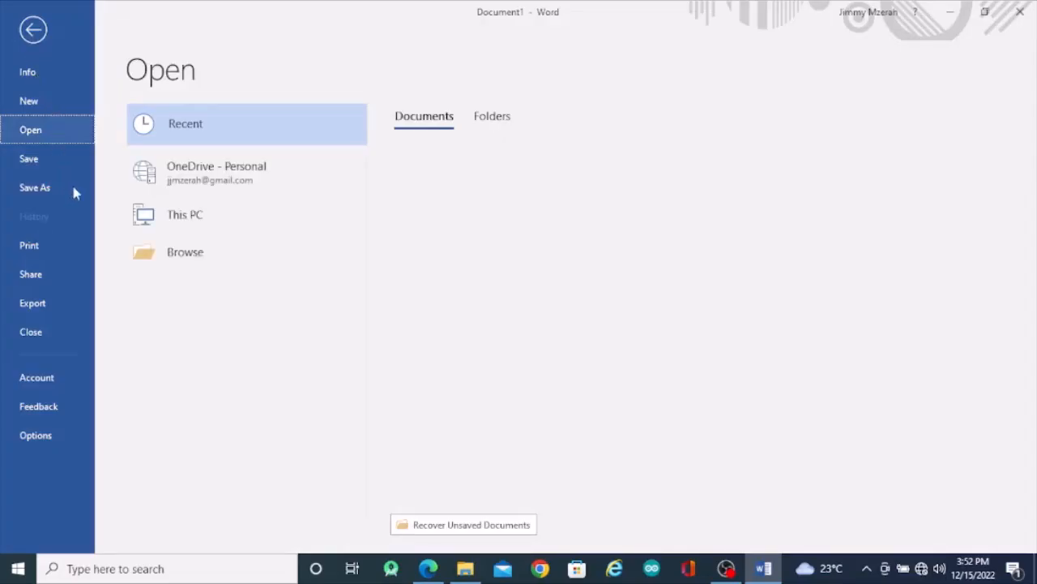
pyautogui.click(40, 106)
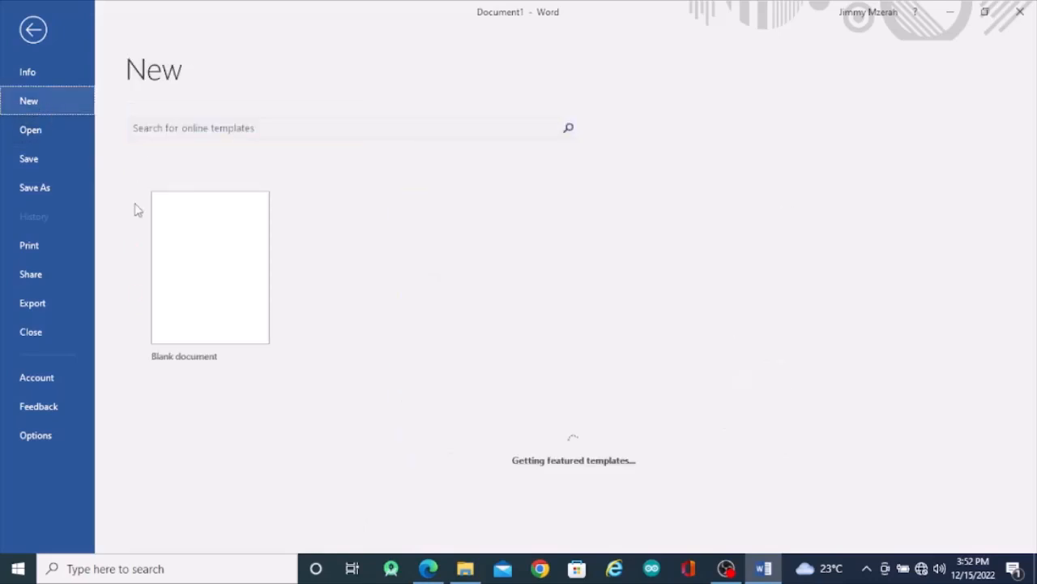
pyautogui.click(217, 278)
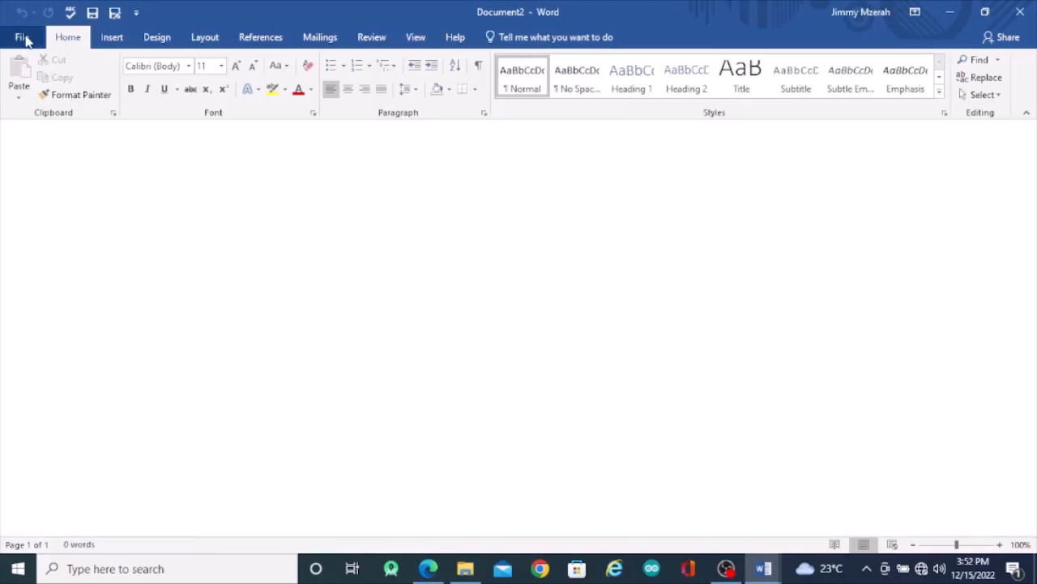
pyautogui.click(23, 37)
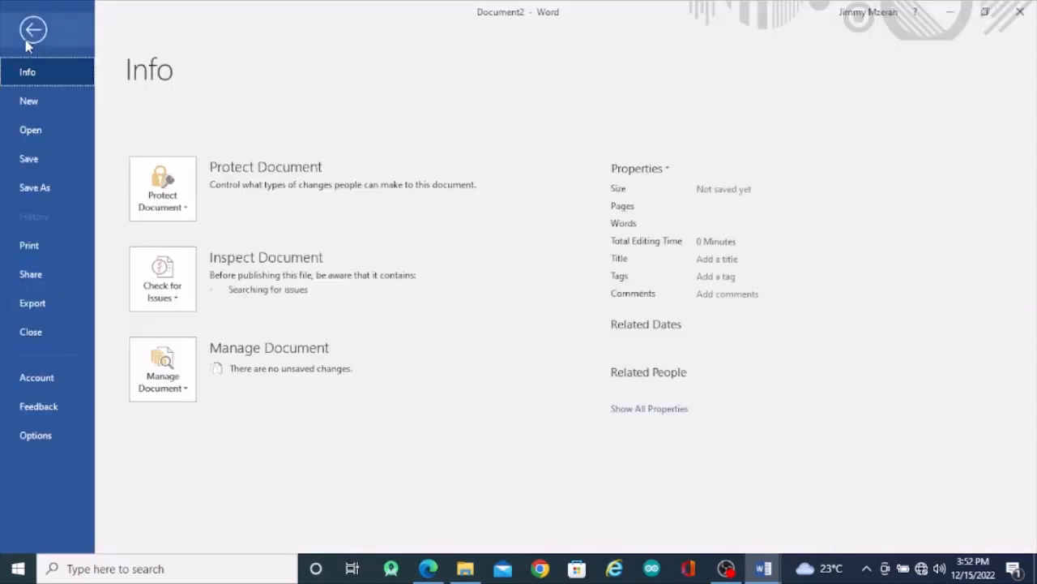
pyautogui.click(46, 193)
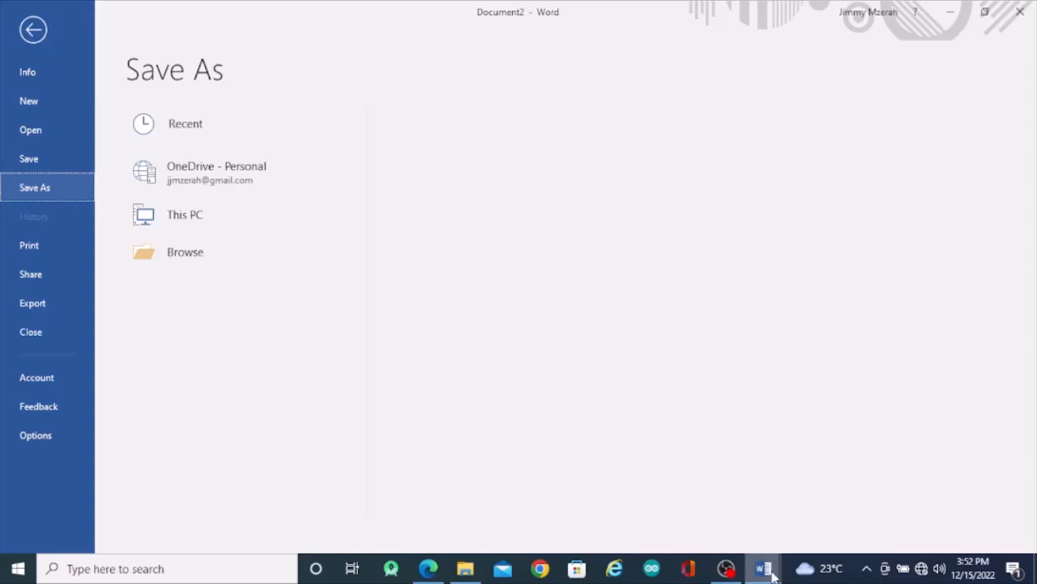
pyautogui.moveTo(774, 574)
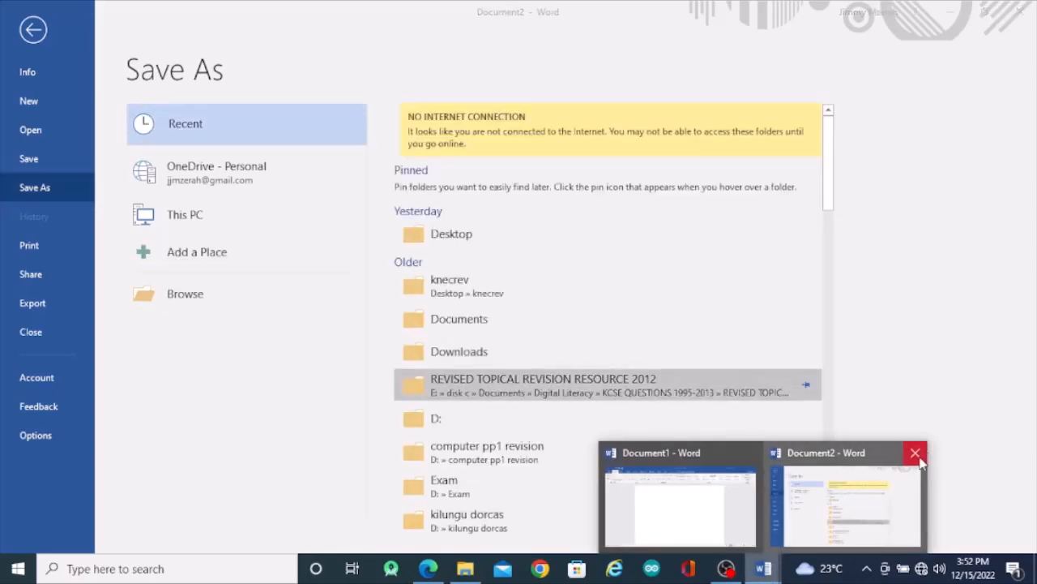
pyautogui.click(915, 453)
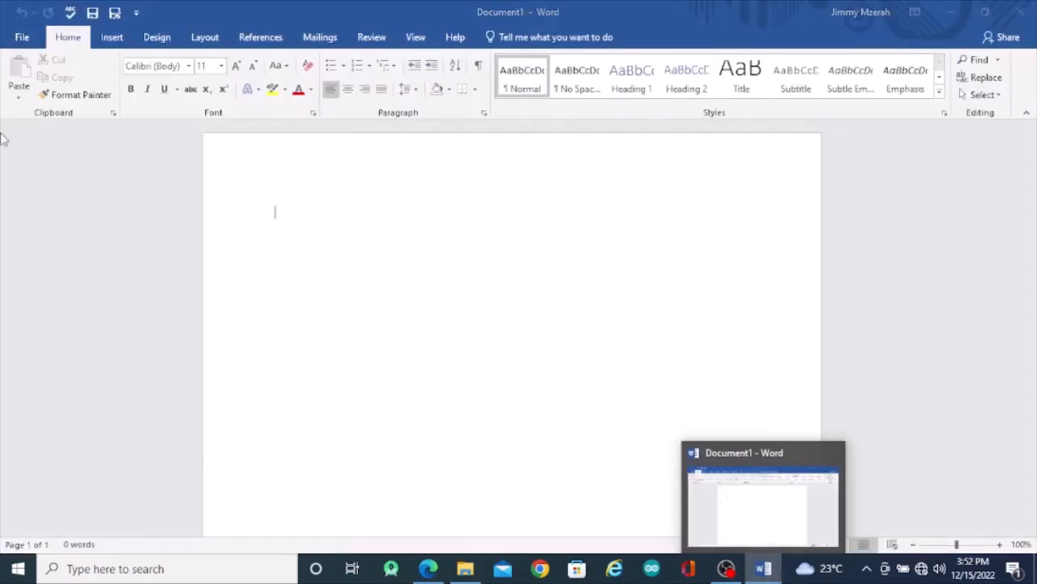
# Save the blank document to the Desktop as a Word document named network.docx.
pyautogui.click(24, 38)
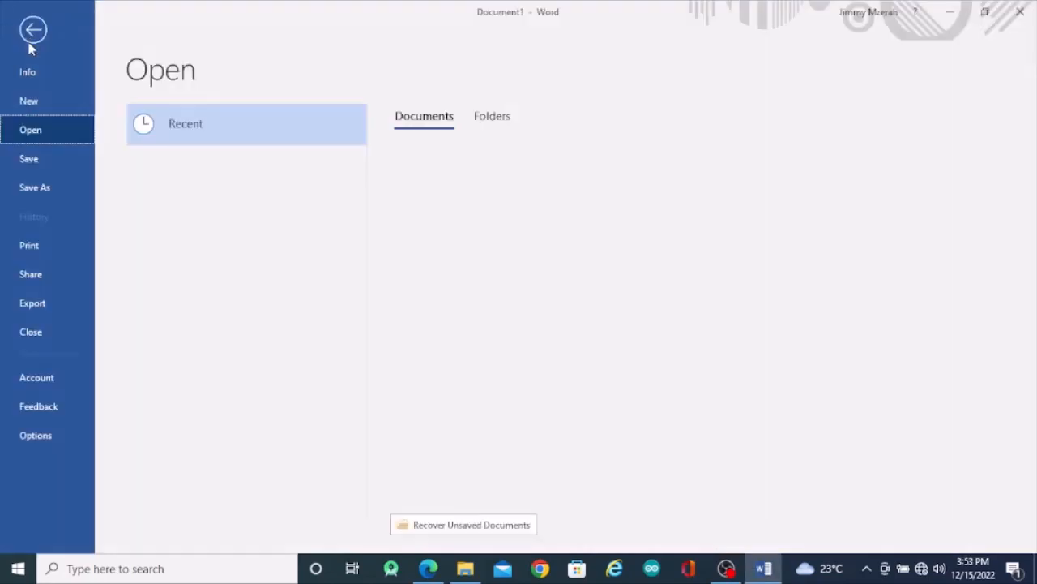
pyautogui.click(48, 191)
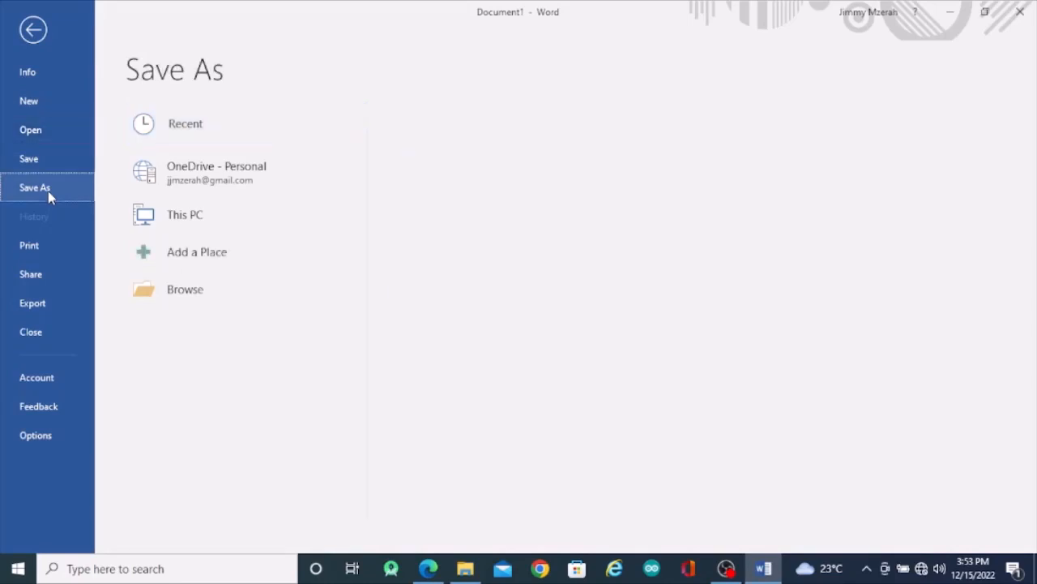
pyautogui.click(180, 299)
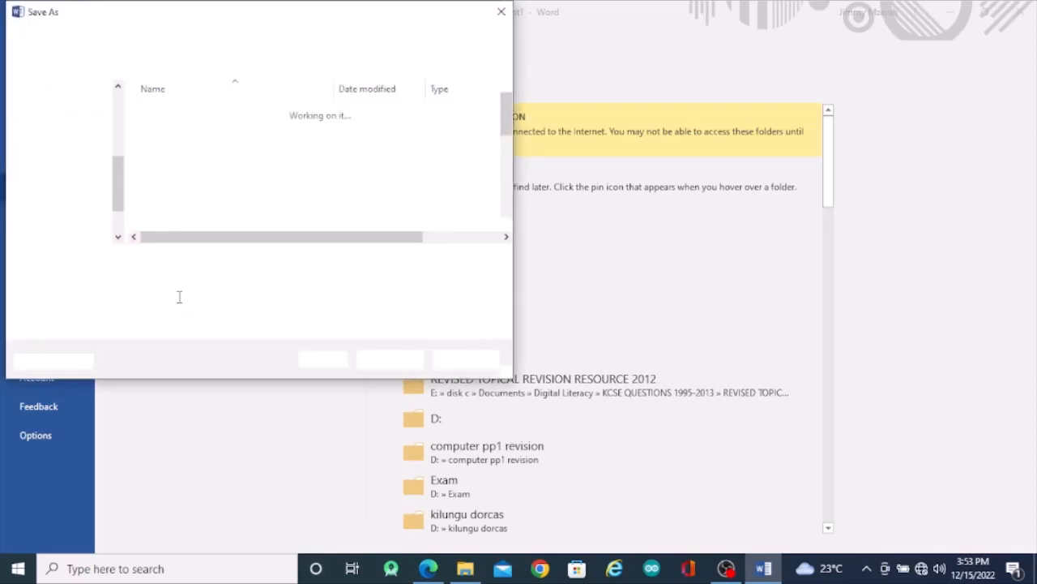
pyautogui.click(70, 132)
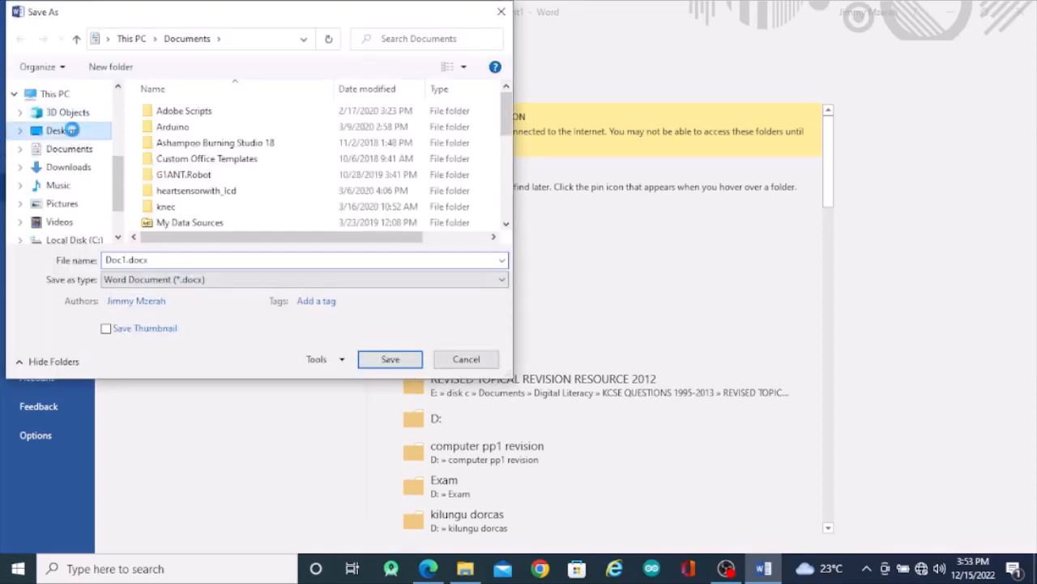
pyautogui.doubleClick(126, 260)
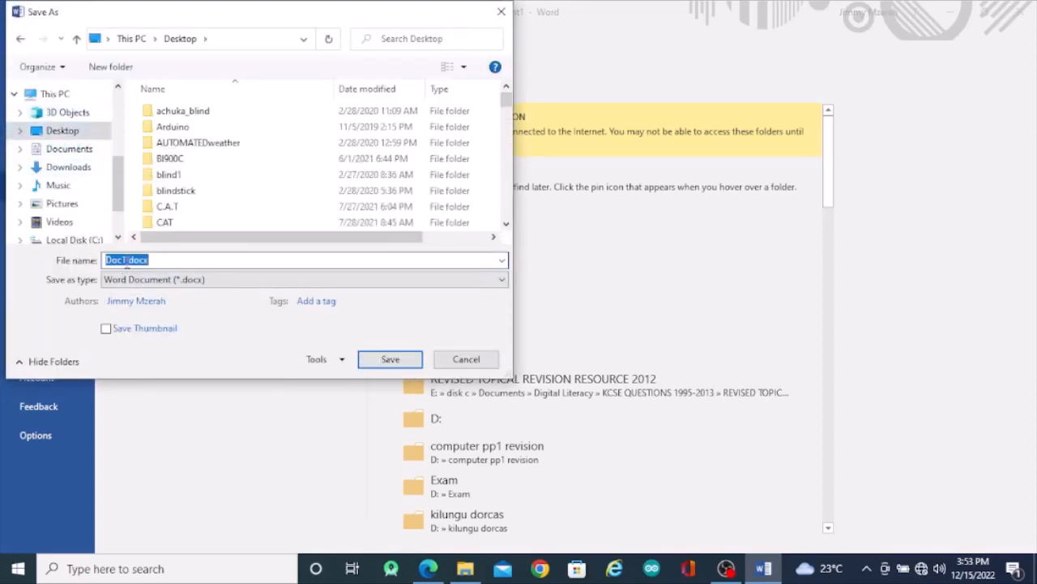
pyautogui.click(126, 260)
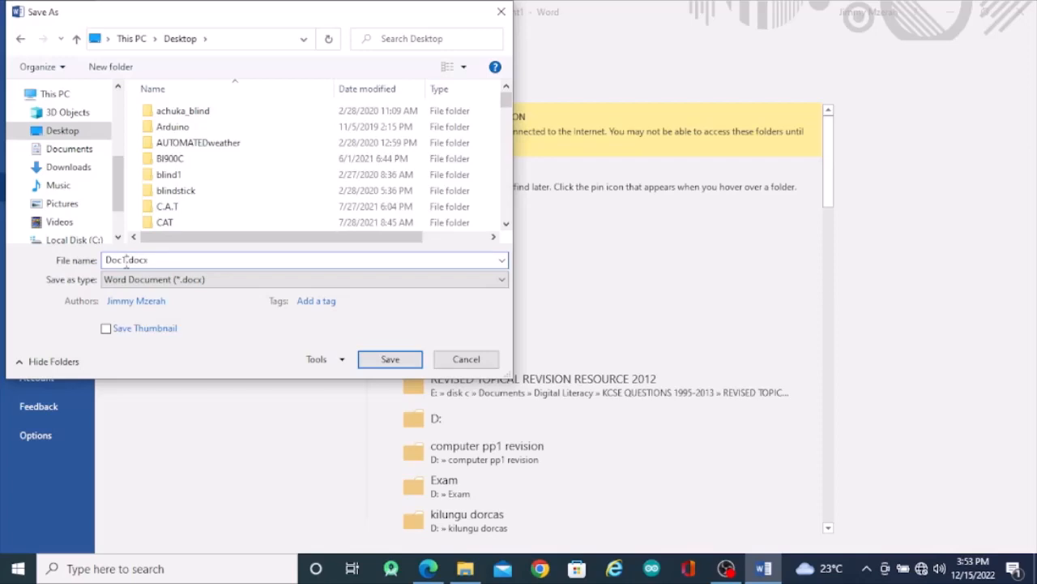
pyautogui.press('BackSpace')
pyautogui.press('BackSpace')
pyautogui.press('BackSpace')
pyautogui.press('BackSpace')
pyautogui.write('ns')
pyautogui.write('twork')
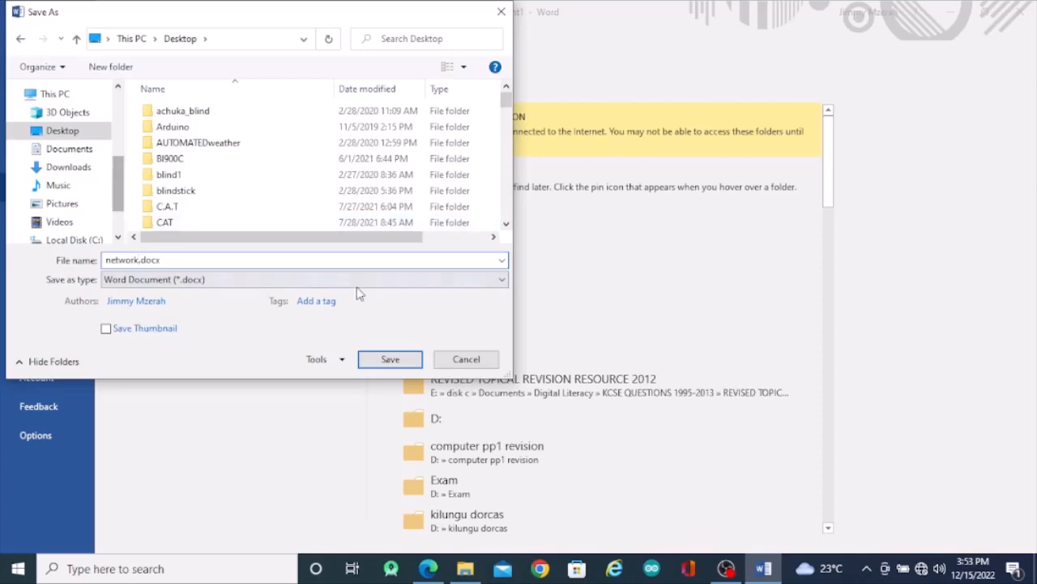
pyautogui.click(388, 361)
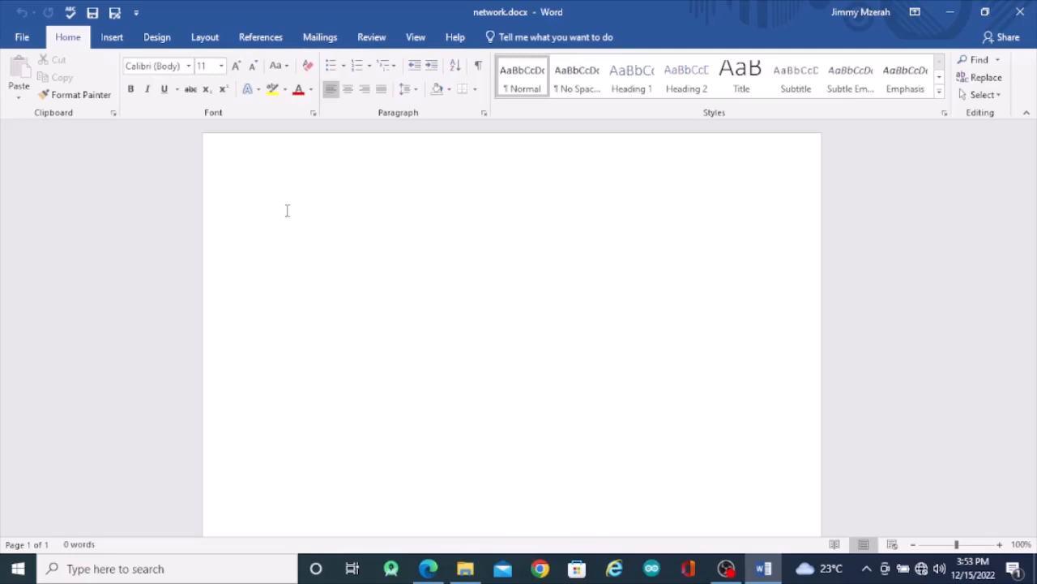
# Enter the title "Computer network" on the first line and start a new paragraph below it.
pyautogui.write('computr')
pyautogui.press('BackSpace')
pyautogui.write('er n')
pyautogui.write('work')
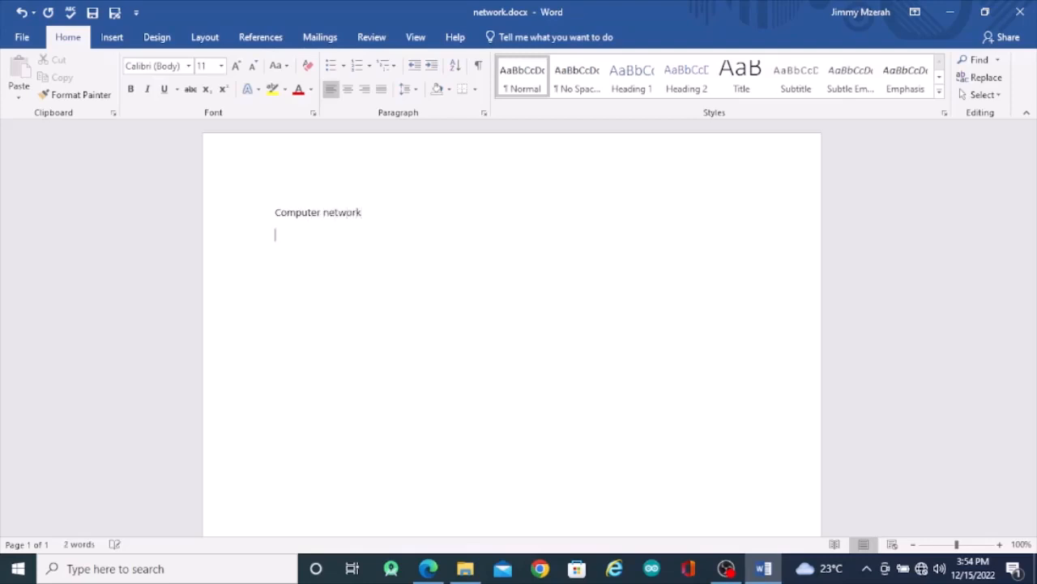
pyautogui.press('Return')
# Begin the first paragraph with "Net working is referred to as connecting computers electronically for the purpose of sharing information".
pyautogui.write('net')
pyautogui.write(' worki')
pyautogui.write('nk')
pyautogui.press('BackSpace')
pyautogui.press('BackSpace')
pyautogui.write('g is re')
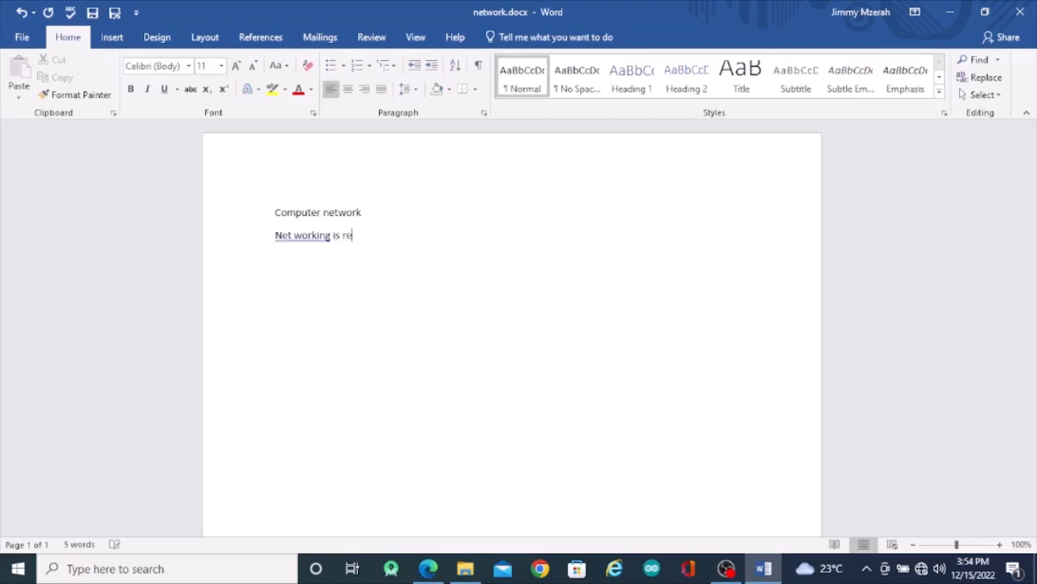
pyautogui.write('ferred to as connec')
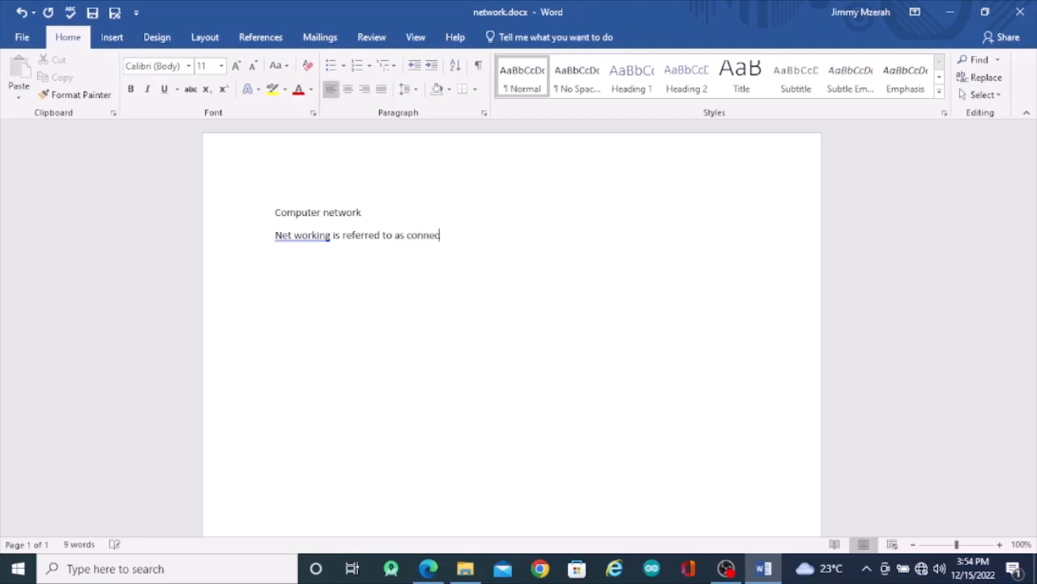
pyautogui.write('ting computer')
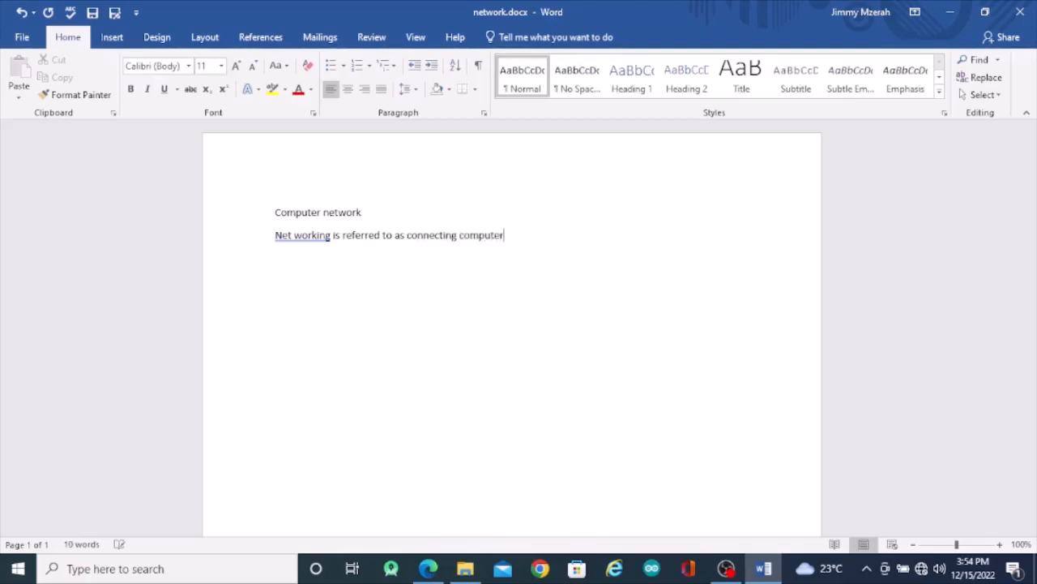
pyautogui.write('s electronically for th')
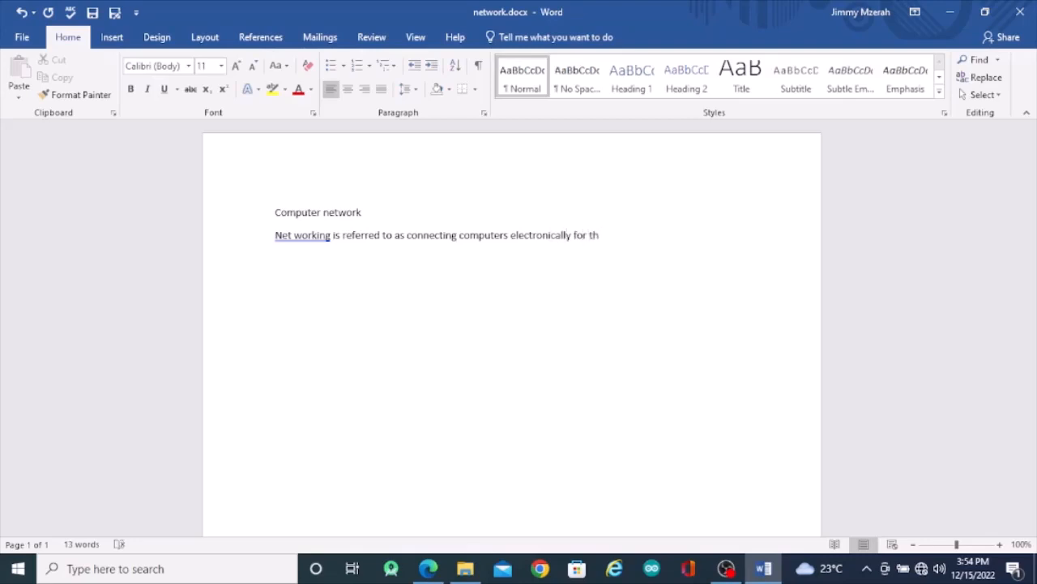
pyautogui.write('e purpose of sharin')
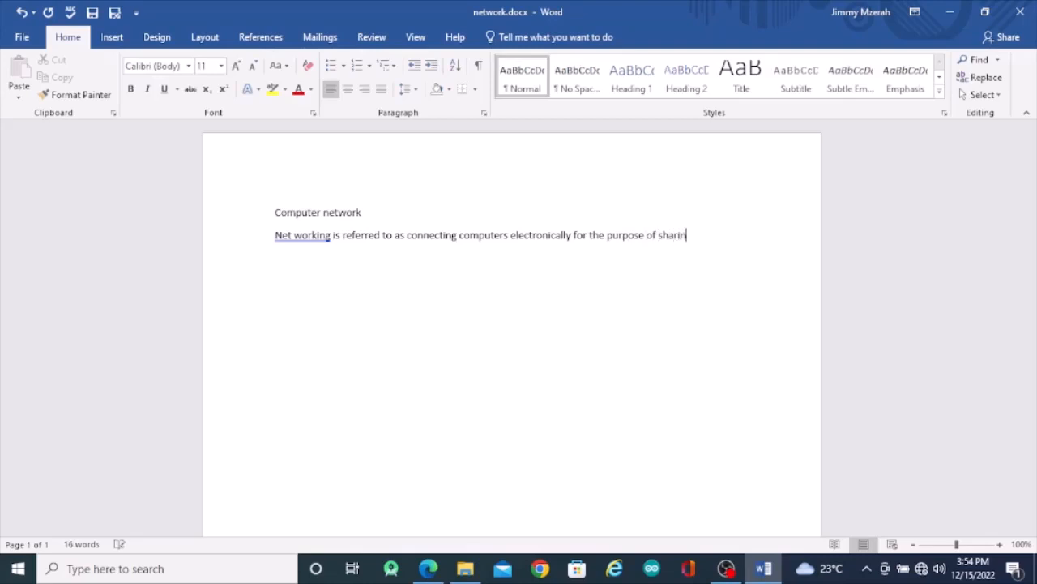
pyautogui.write('g informatio')
pyautogui.write('n ')
# Complete the first paragraph with ".resource such as files ,applications ,printers and software are commonly shared in a network.".
pyautogui.write('.resour')
pyautogui.write('ce')
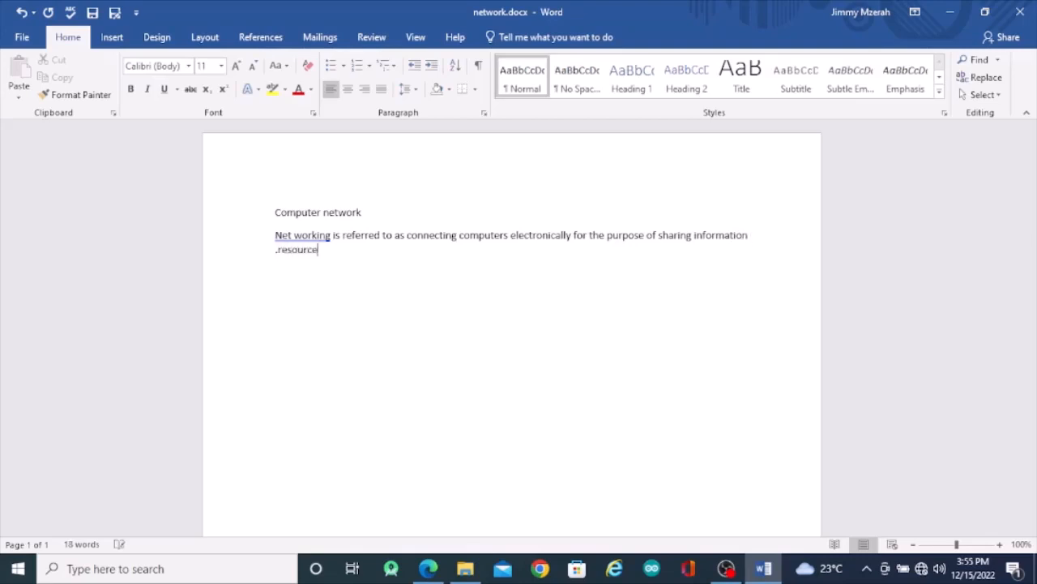
pyautogui.write(' such as files ,applicat')
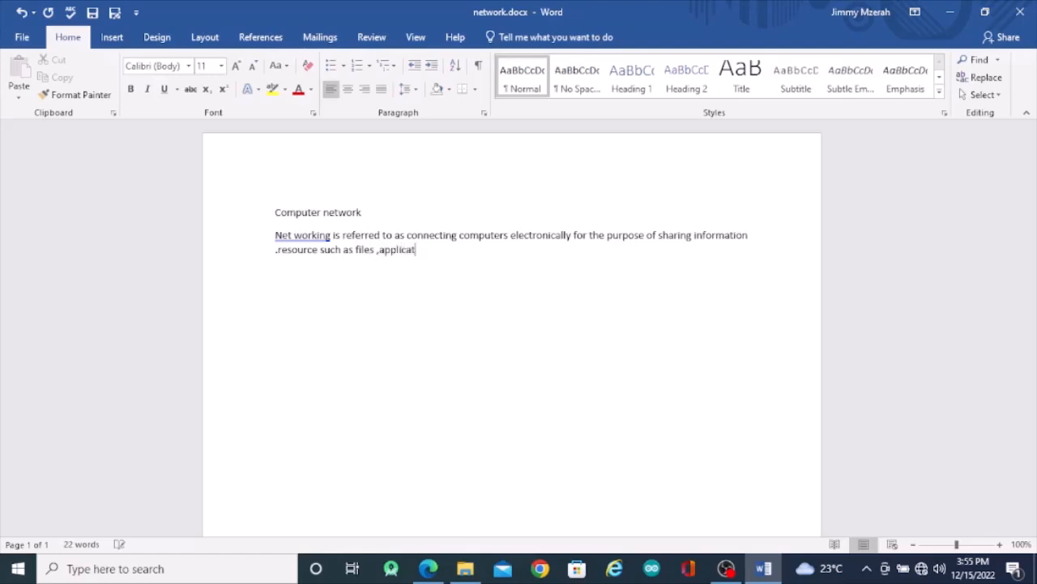
pyautogui.write('ions ,printers and software')
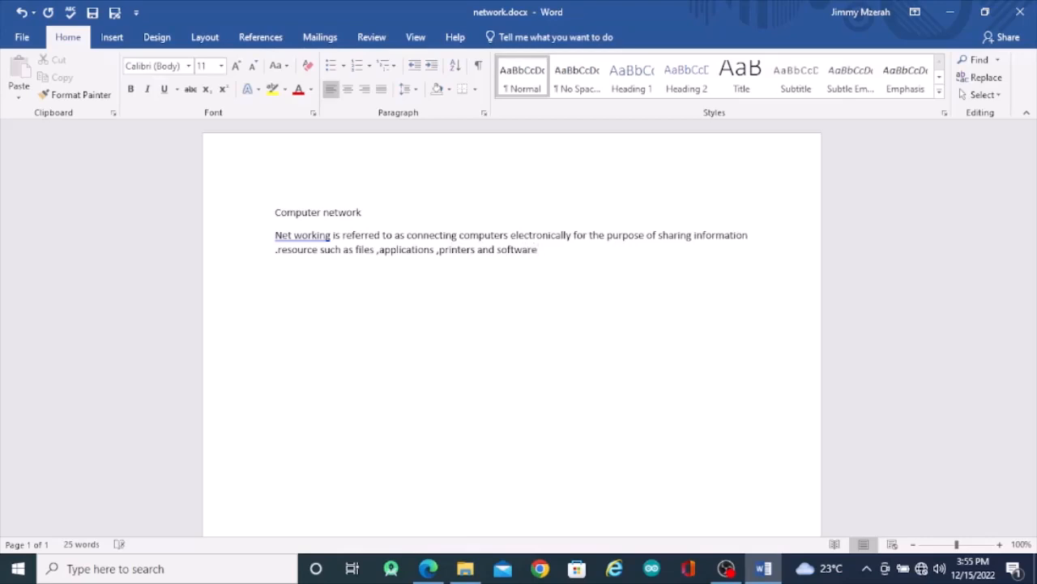
pyautogui.write(' are commonly shared ')
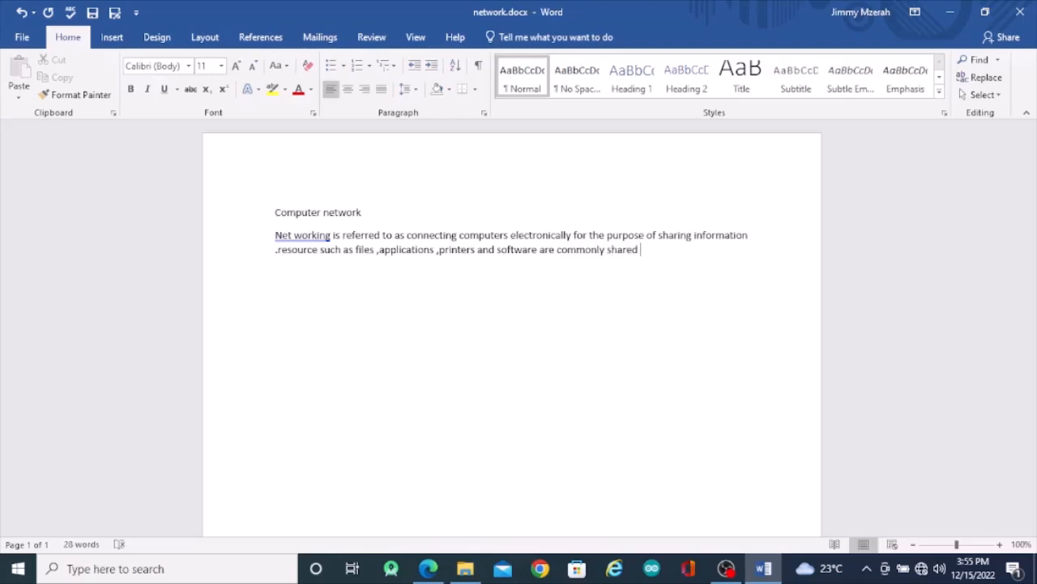
pyautogui.write('in a network.')
pyautogui.press('Return')
# Enter "Computer networks can be categorized based on size and topology as follows" as the second paragraph.
pyautogui.write('comput')
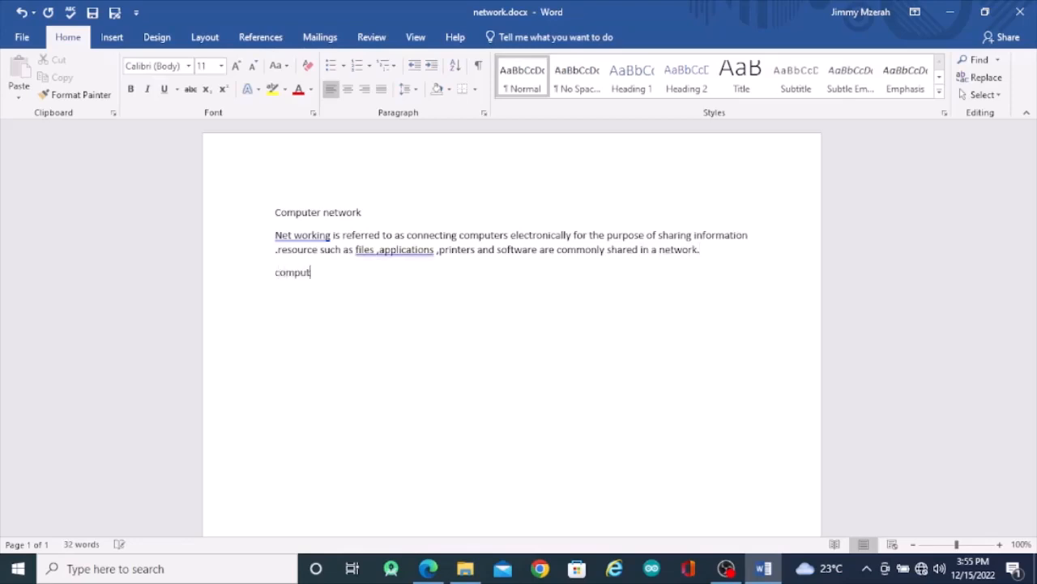
pyautogui.write('er networks')
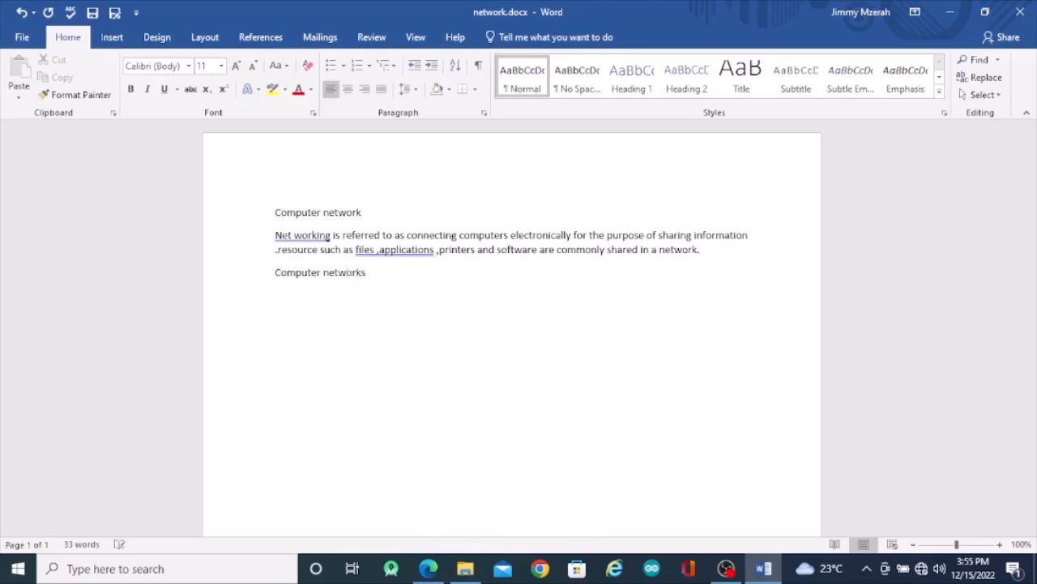
pyautogui.write(' can be categorize')
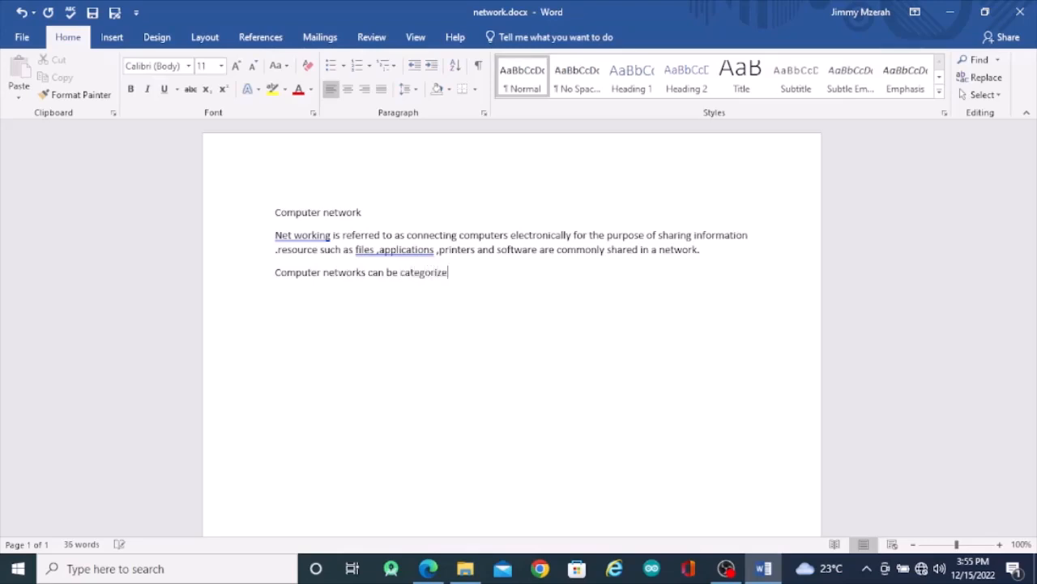
pyautogui.write('d based on size a')
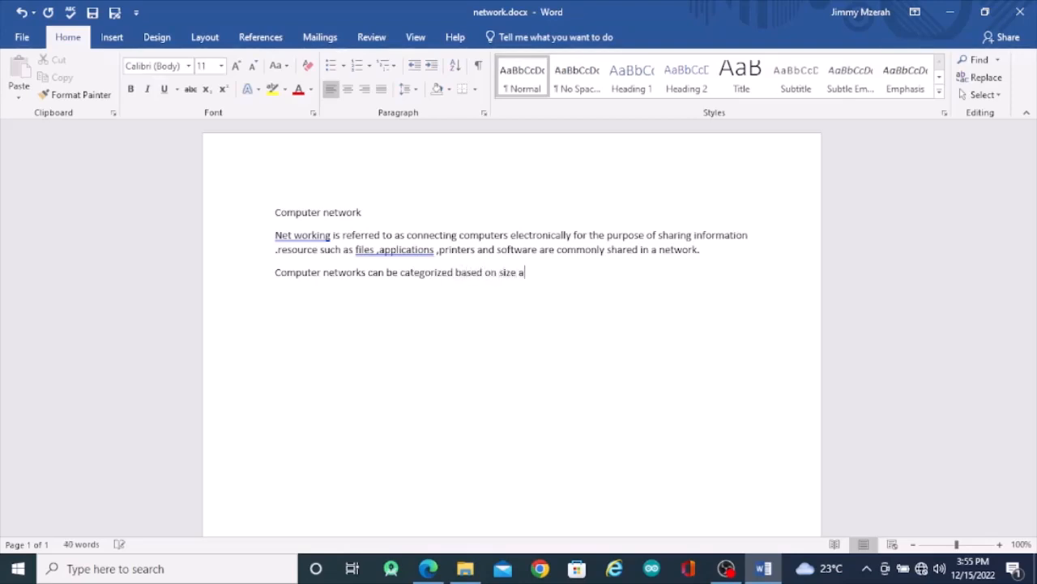
pyautogui.write('nd apolo')
pyautogui.press('BackSpace')
pyautogui.press('BackSpace')
pyautogui.press('BackSpace')
pyautogui.press('BackSpace')
pyautogui.press('BackSpace')
pyautogui.write('topology as follows')
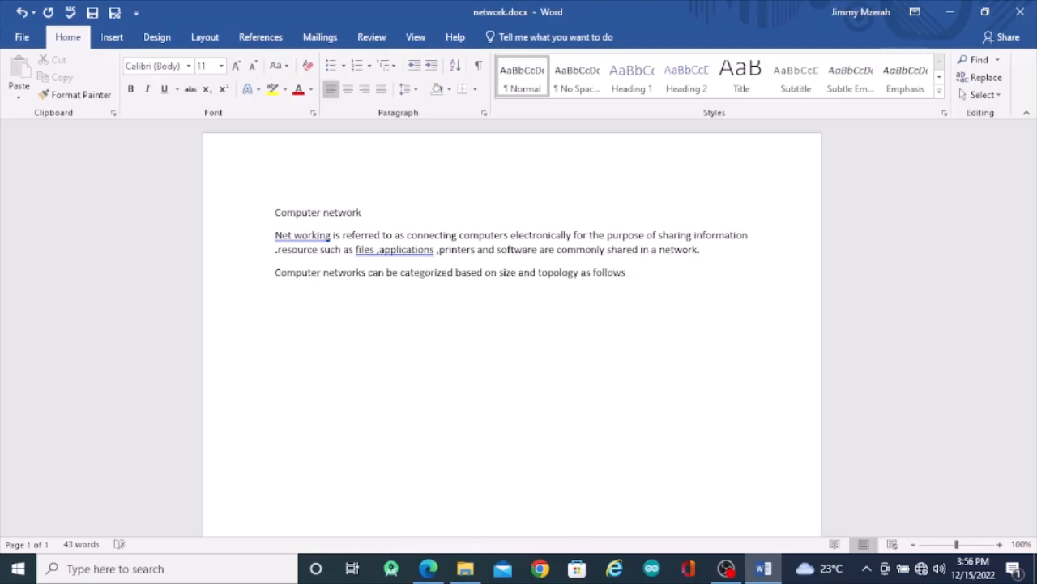
# Add the first network type on its own line as "List area network local area network lan".
pyautogui.press('Return')
pyautogui.write('Local')
pyautogui.press('BackSpace')
pyautogui.press('BackSpace')
pyautogui.press('BackSpace')
pyautogui.press('BackSpace')
pyautogui.press('BackSpace')
pyautogui.press('BackSpace')
pyautogui.write('List area network l')
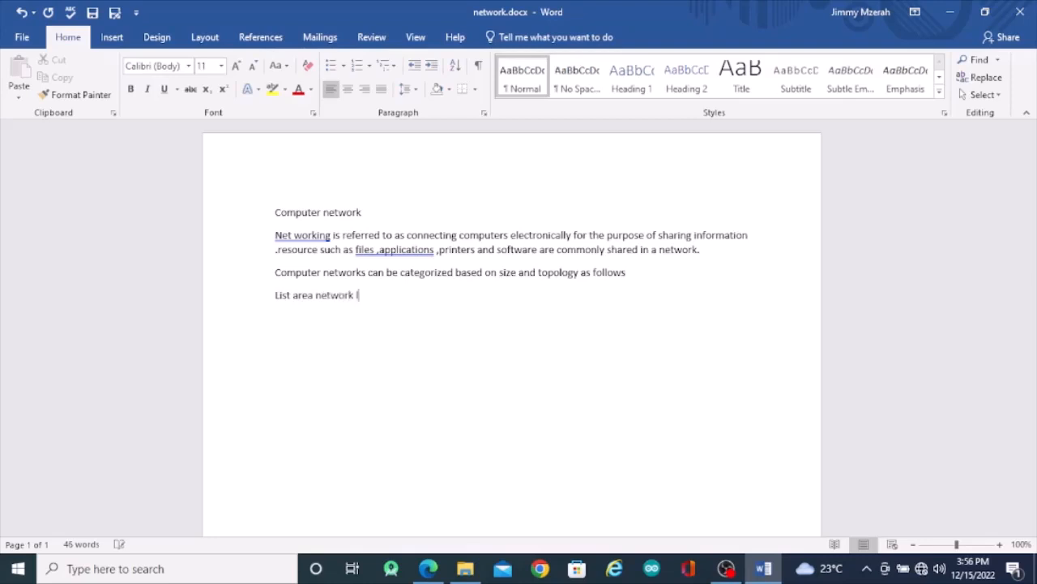
pyautogui.write('ocal area ne')
pyautogui.write('r')
pyautogui.write('w')
pyautogui.write('rk')
pyautogui.press('BackSpace')
pyautogui.press('BackSpace')
pyautogui.press('BackSpace')
pyautogui.press('BackSpace')
pyautogui.write('twork')
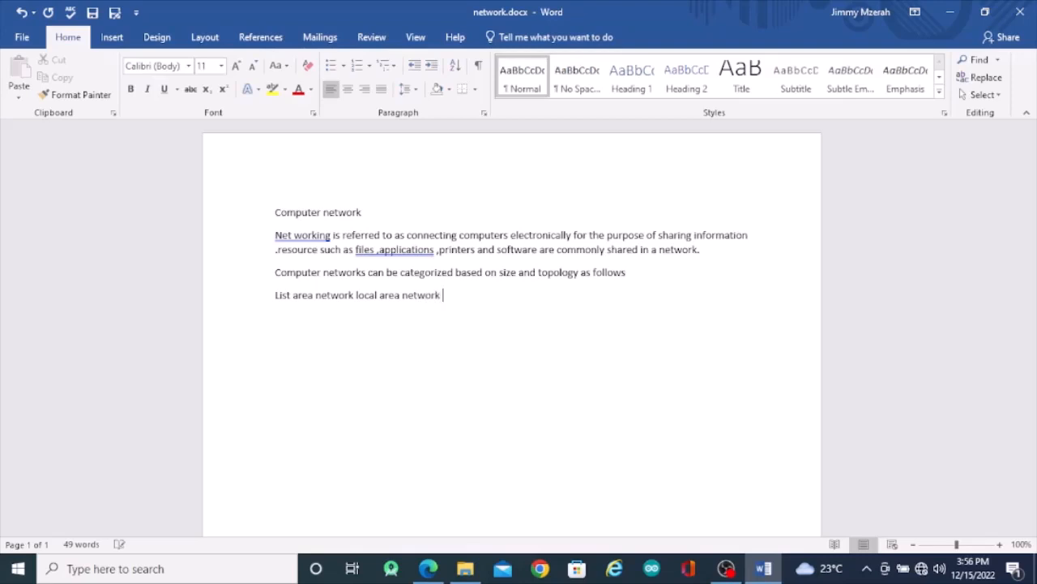
pyautogui.write(' lan')
# Add the lines "Personal area networkpan" and "Metropolitan area networkman" below the first network type.
pyautogui.write('personal')
pyautogui.write(' are')
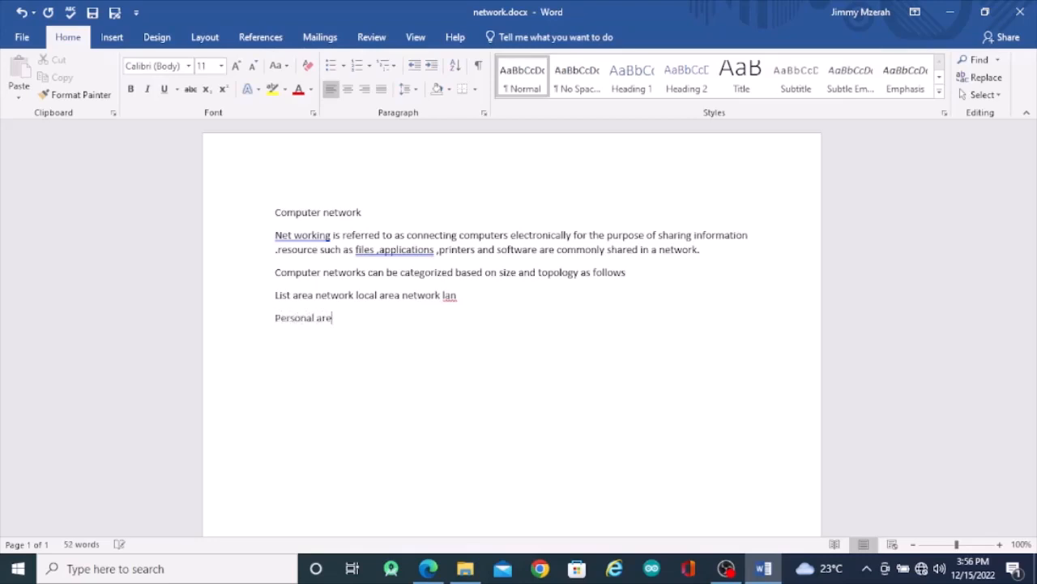
pyautogui.write('a networkpan')
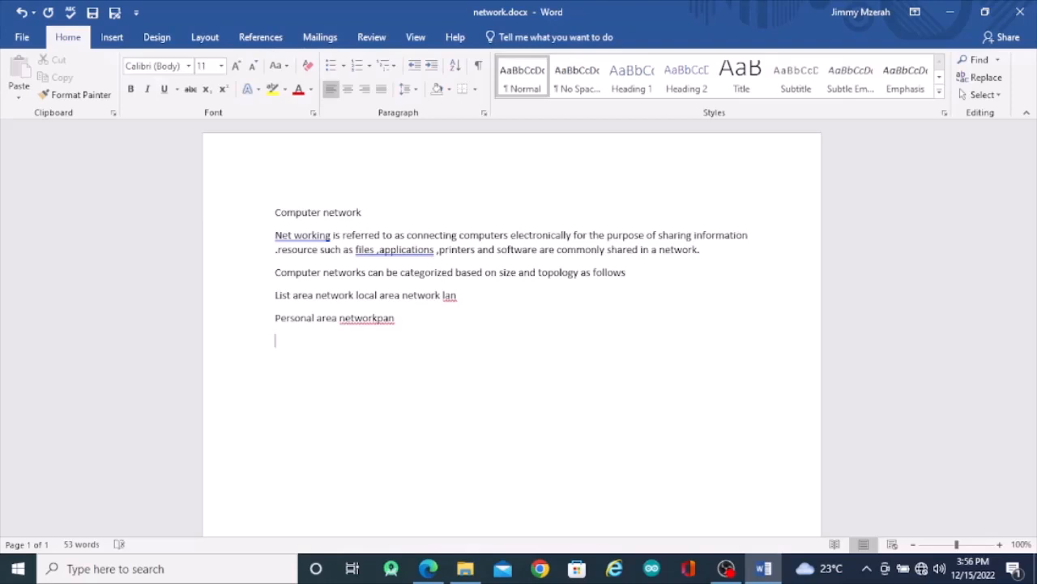
pyautogui.write('metropolitan area ne')
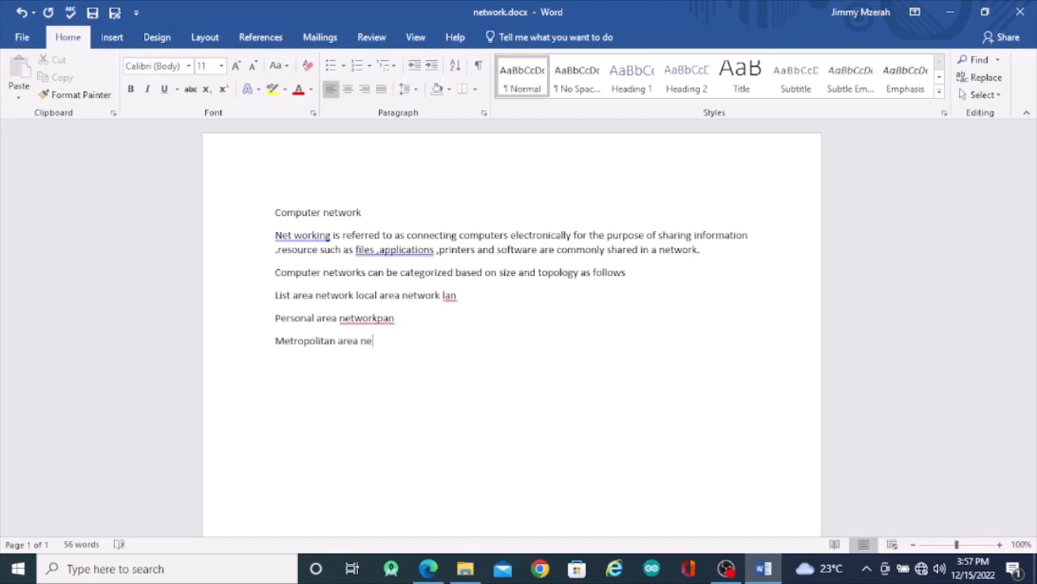
pyautogui.write('tworkman')
# Add the line "Wide area networkwan" at the end of the network types, saving the document along the way.
pyautogui.press('Return')
pyautogui.write('wide are')
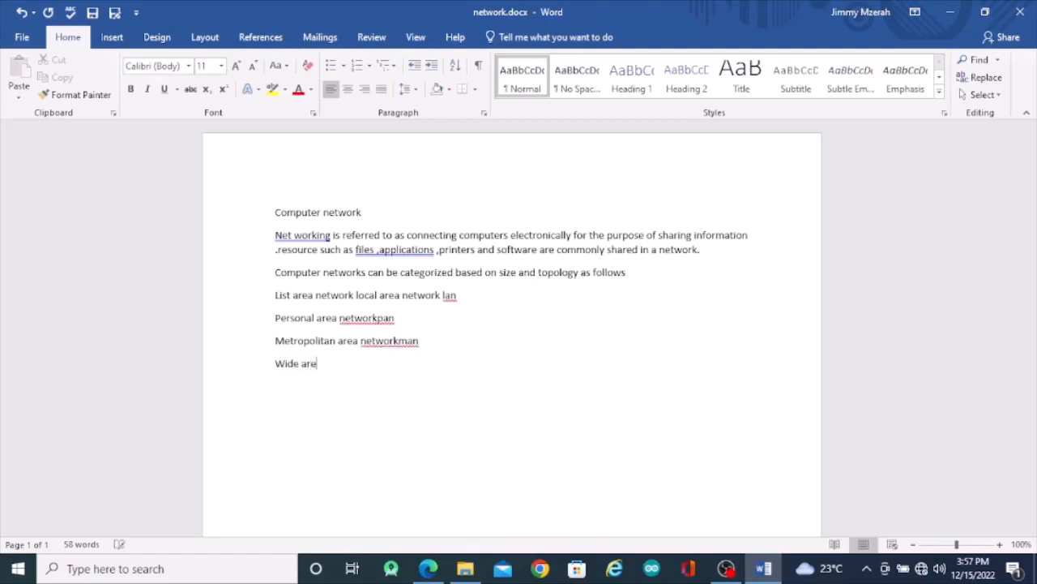
pyautogui.write('a network')
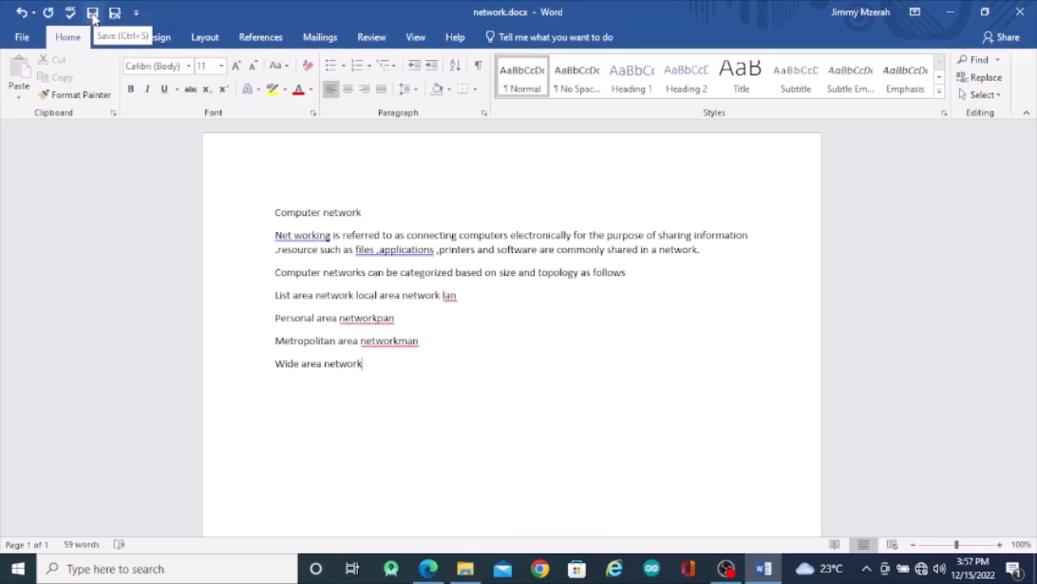
pyautogui.click(93, 14)
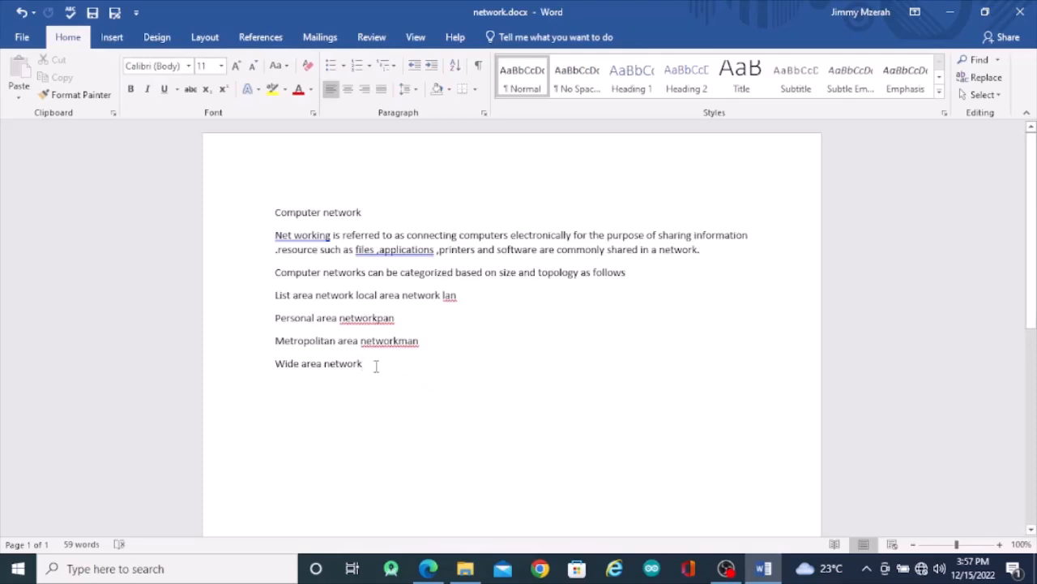
pyautogui.write('wan ')
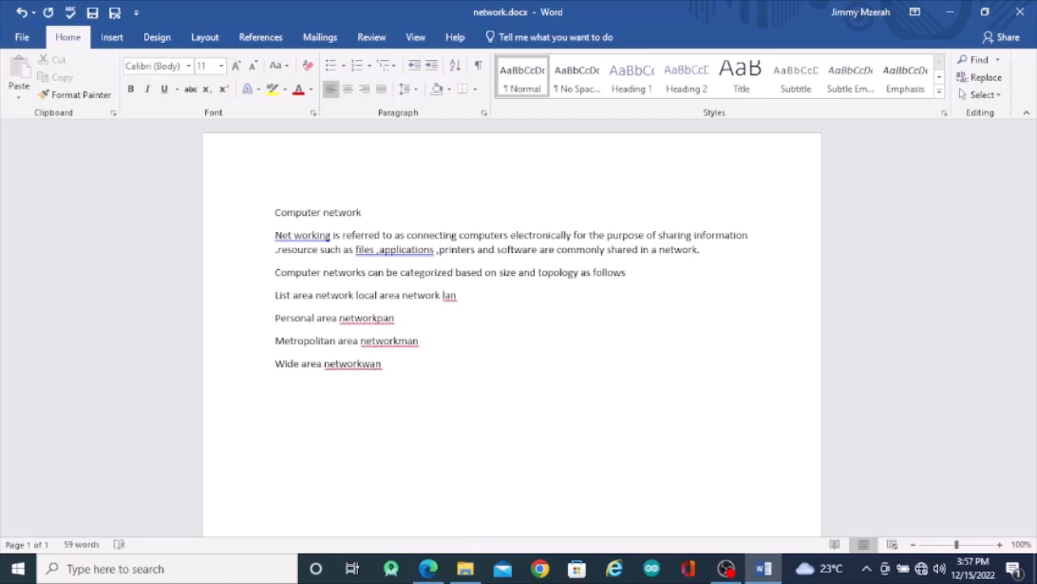
# Enter "A wan is composed of lan man and pan connected through the internet." below the network types, checking it against the exam paper.
pyautogui.write(' wan is composed o')
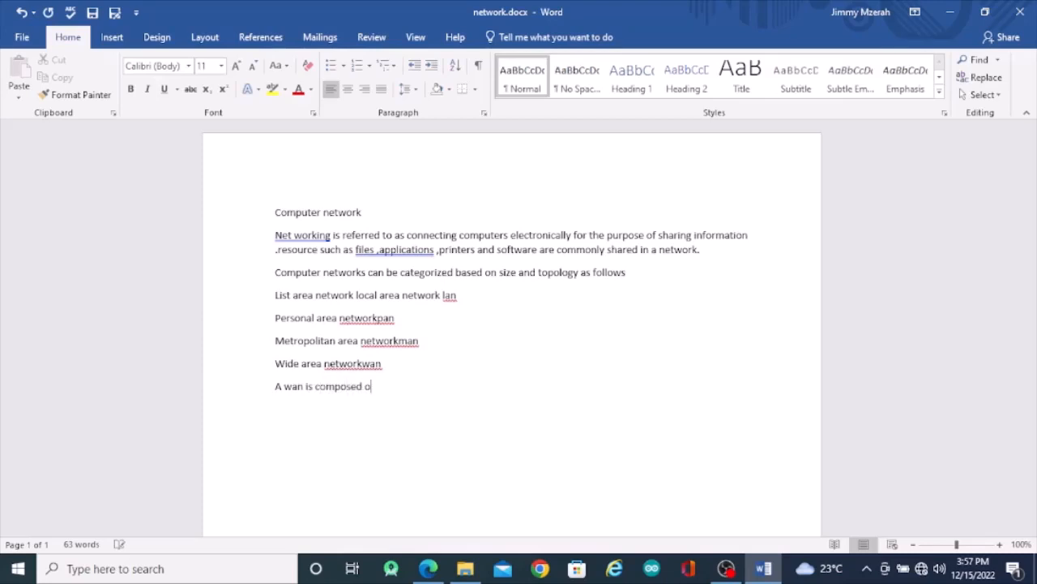
pyautogui.write('f lan man and pa')
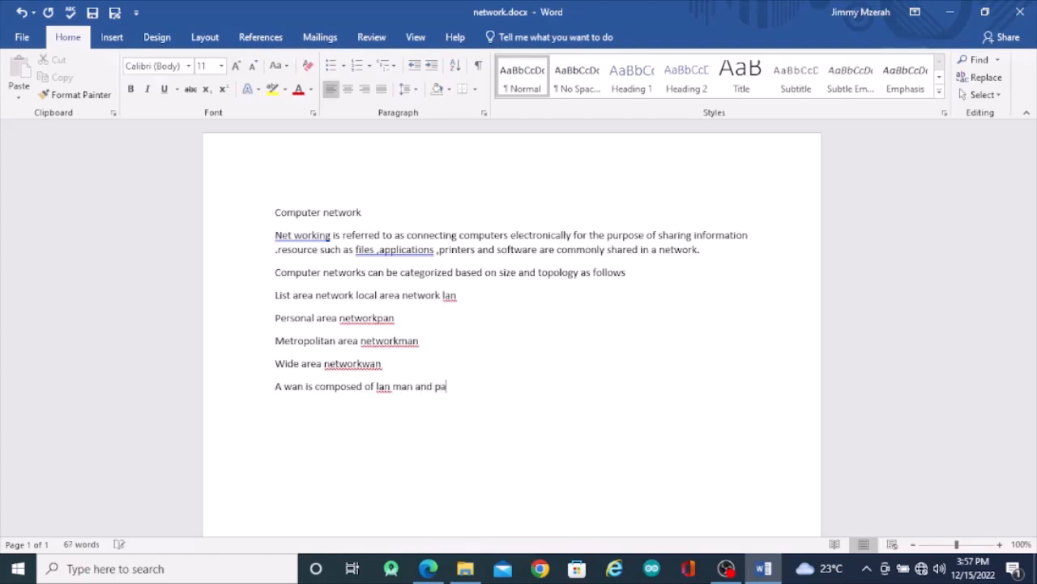
pyautogui.write('n connected through ')
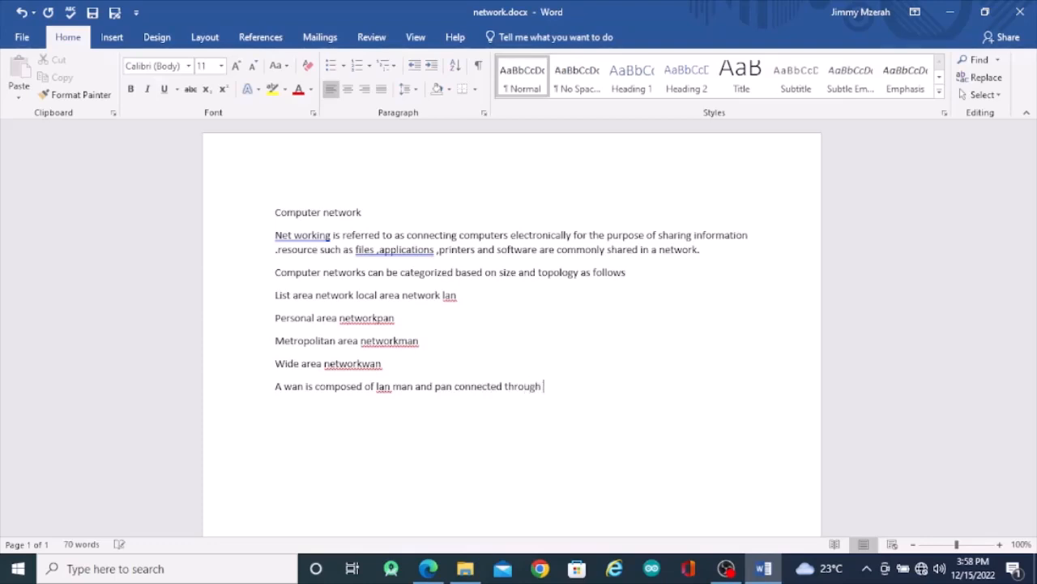
pyautogui.write('the internet')
pyautogui.click(428, 569)
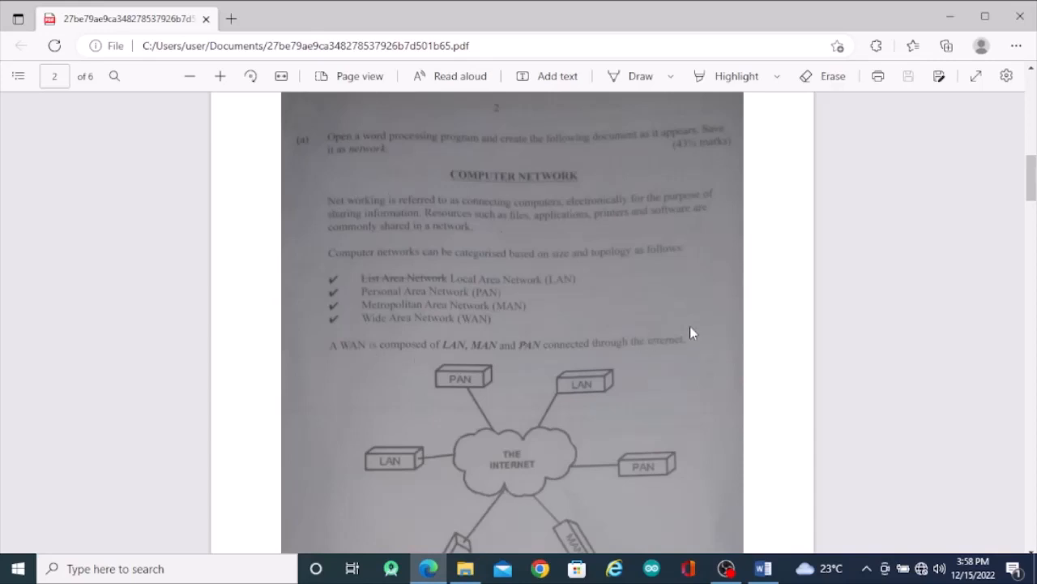
pyautogui.scroll(-1, 690, 327)
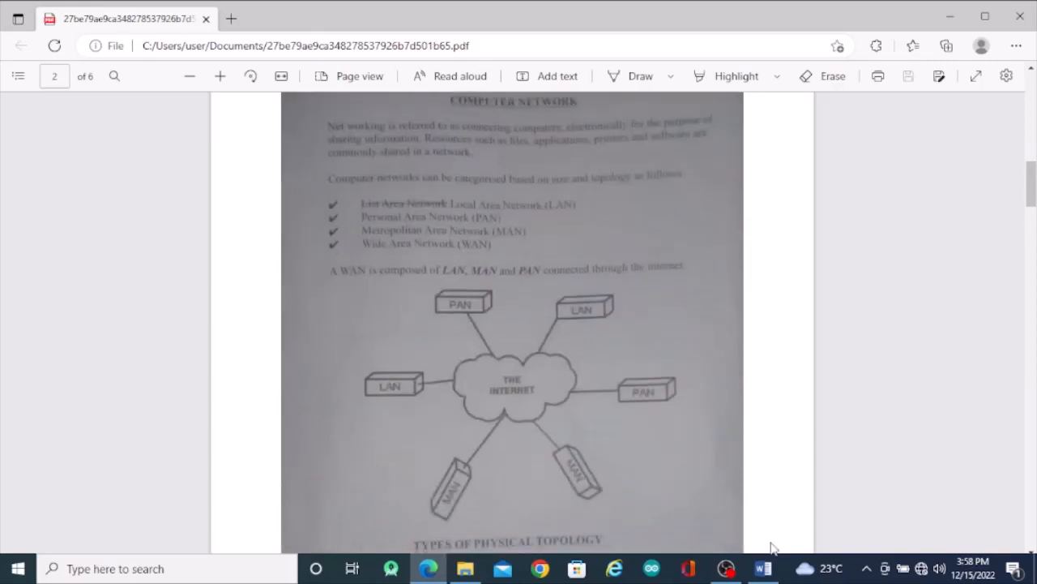
pyautogui.click(766, 572)
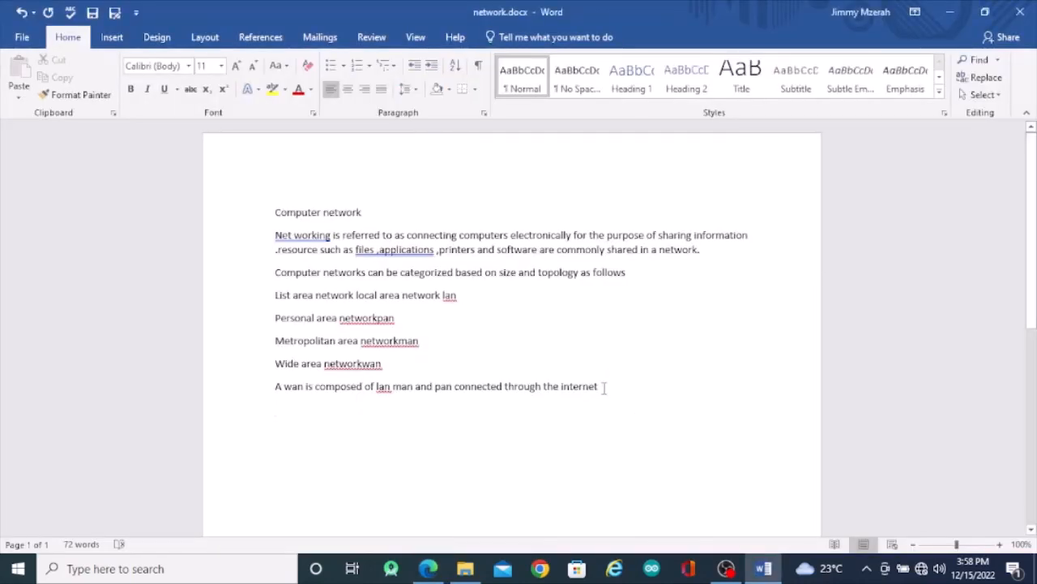
pyautogui.write('.')
pyautogui.press('Return')
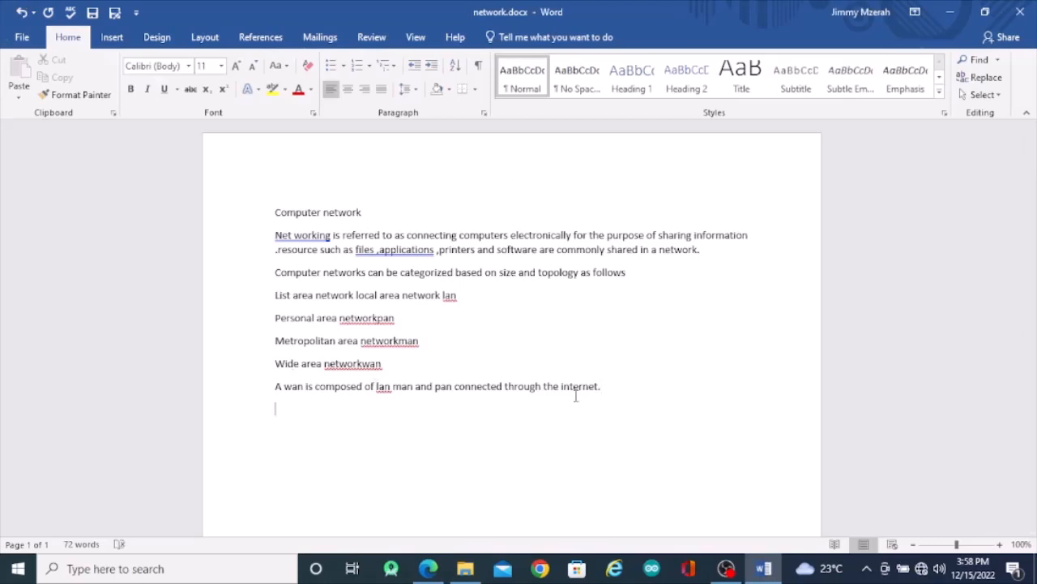
# Examine the internet cloud diagram in the exam paper PDF, then return to Word and leave blank lines below the last sentence.
pyautogui.scroll(-1, 549, 411)
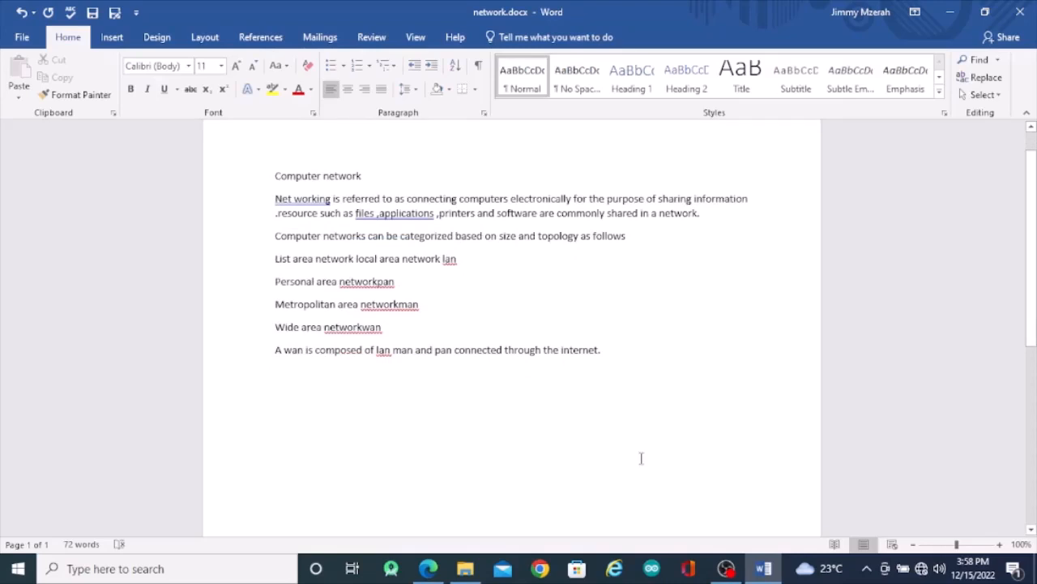
pyautogui.click(417, 573)
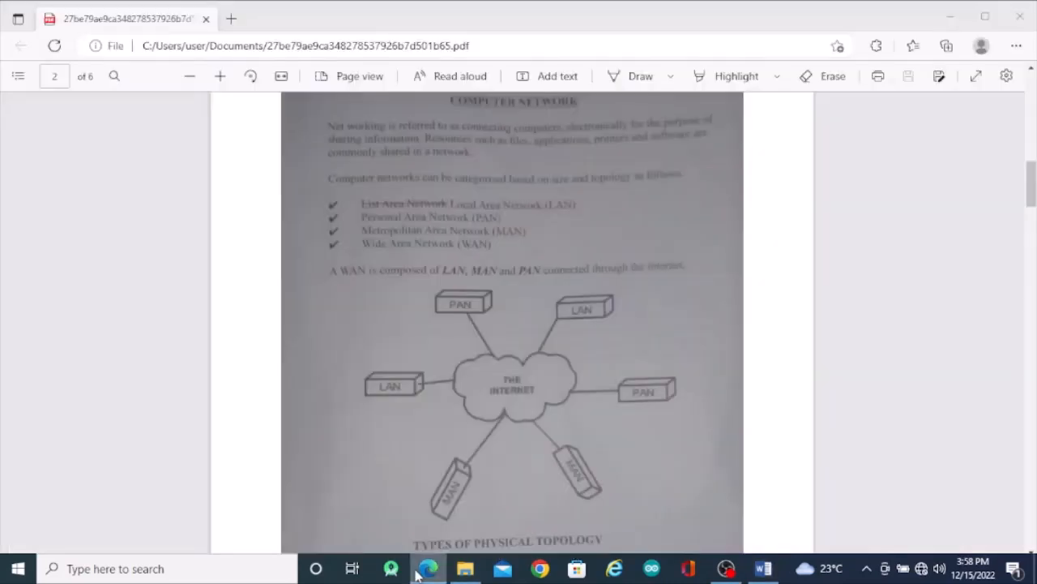
pyautogui.scroll(-2, 428, 389)
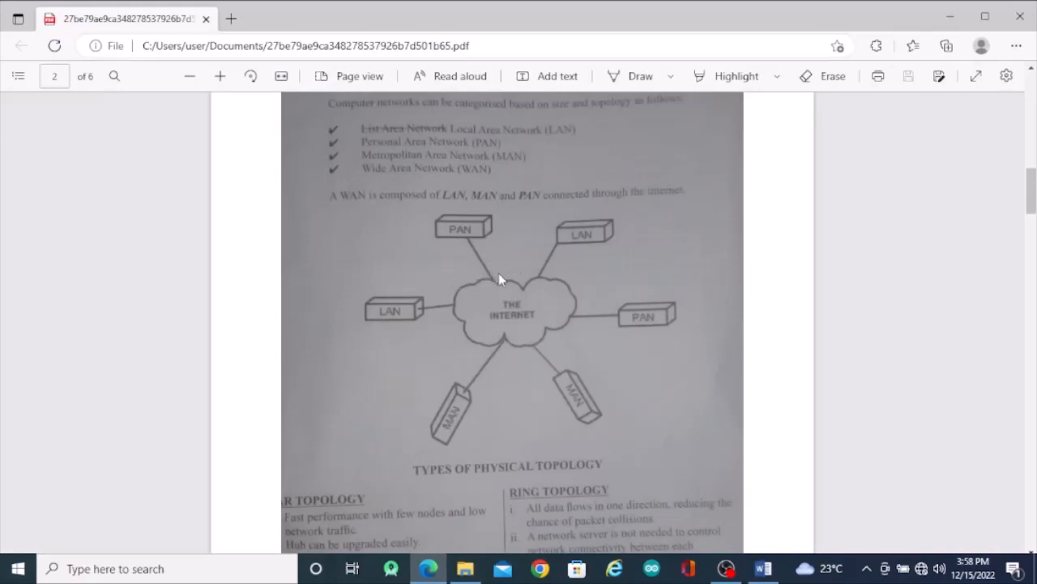
pyautogui.click(763, 568)
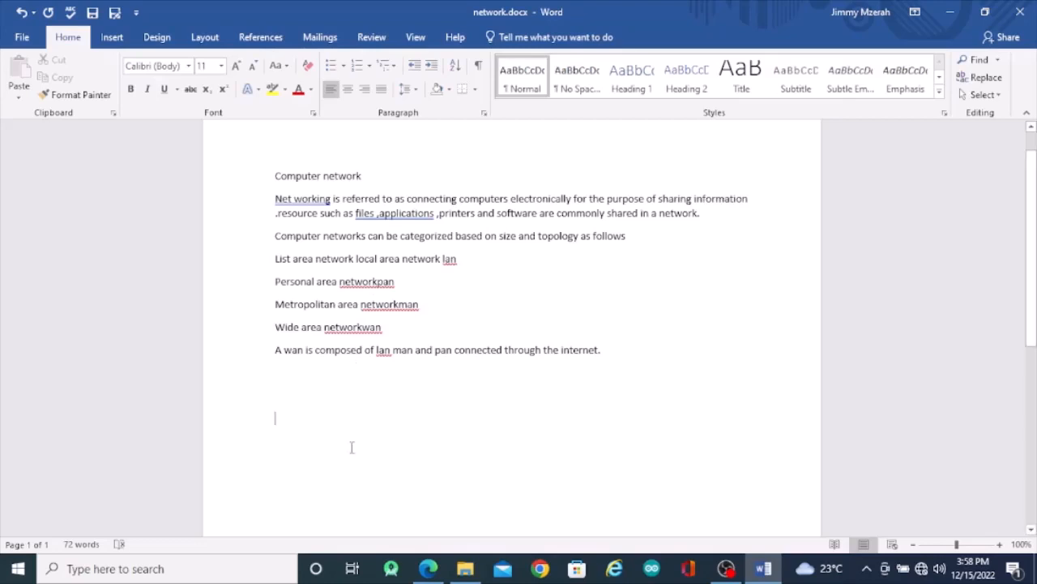
pyautogui.scroll(-2, 352, 447)
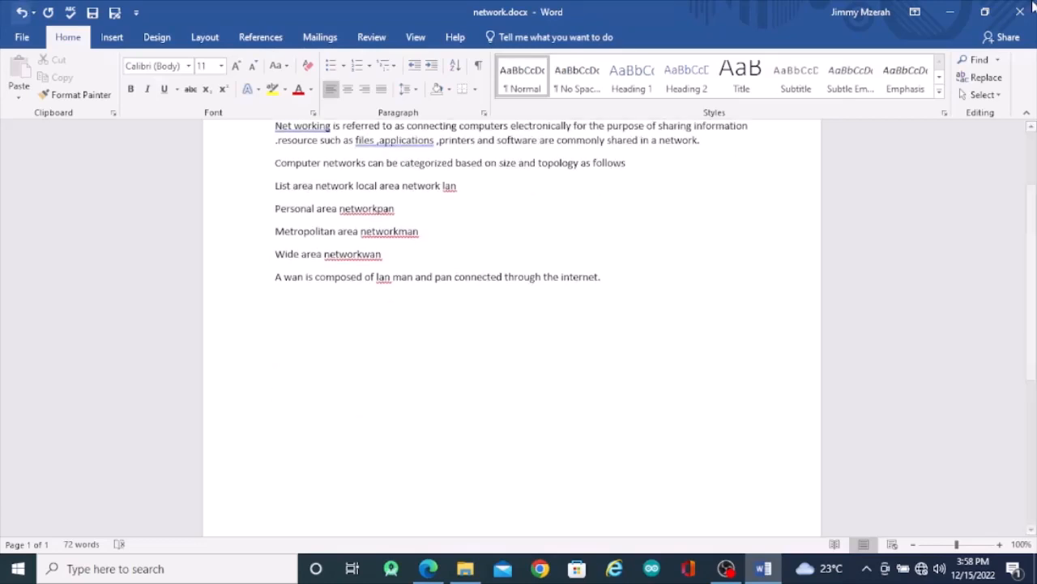
# Draw a cloud shape about 1.22" high and 3.01" wide below the sentence about the wan.
pyautogui.click(113, 46)
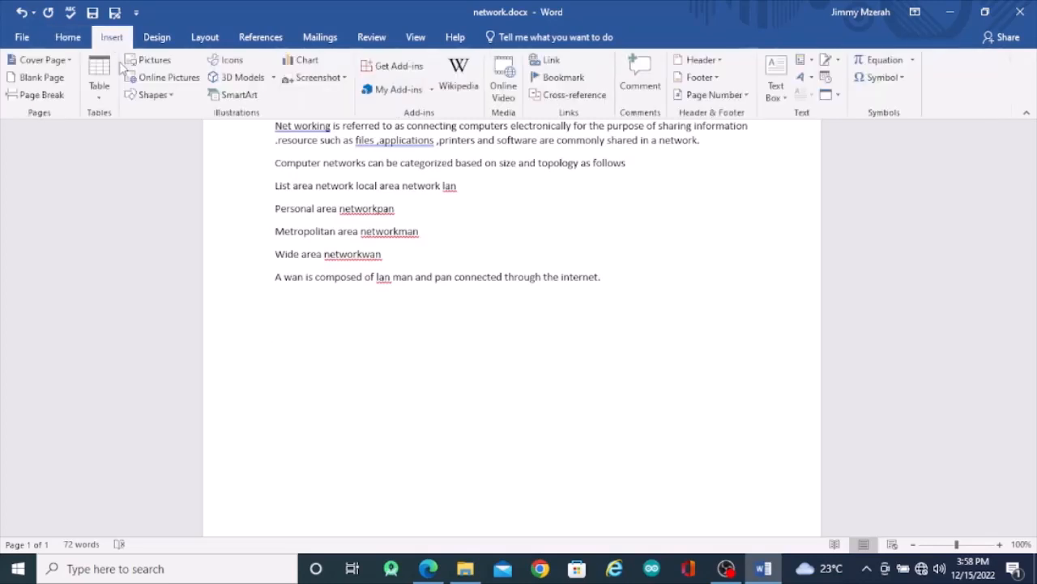
pyautogui.click(170, 95)
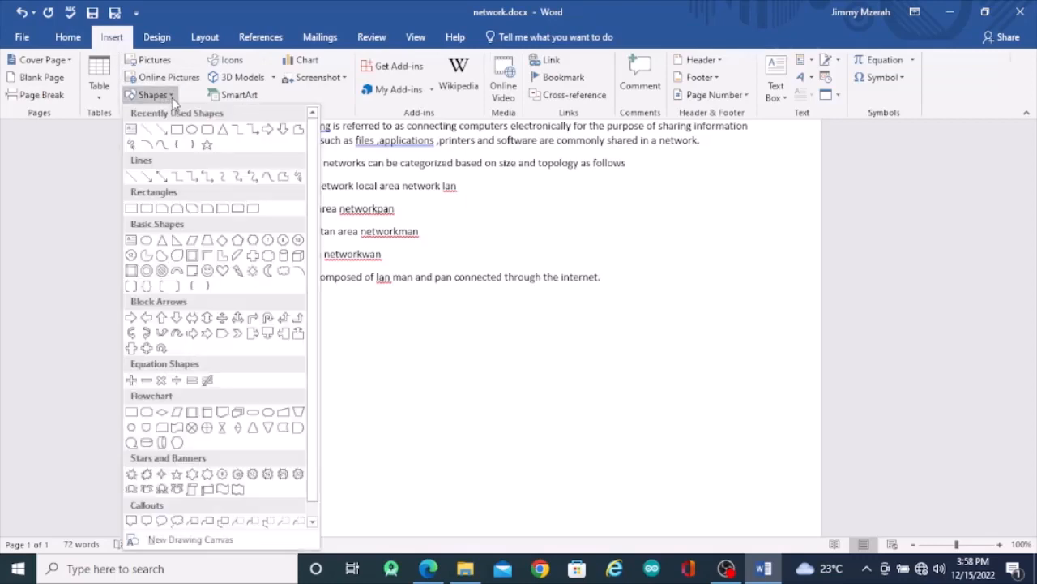
pyautogui.click(283, 272)
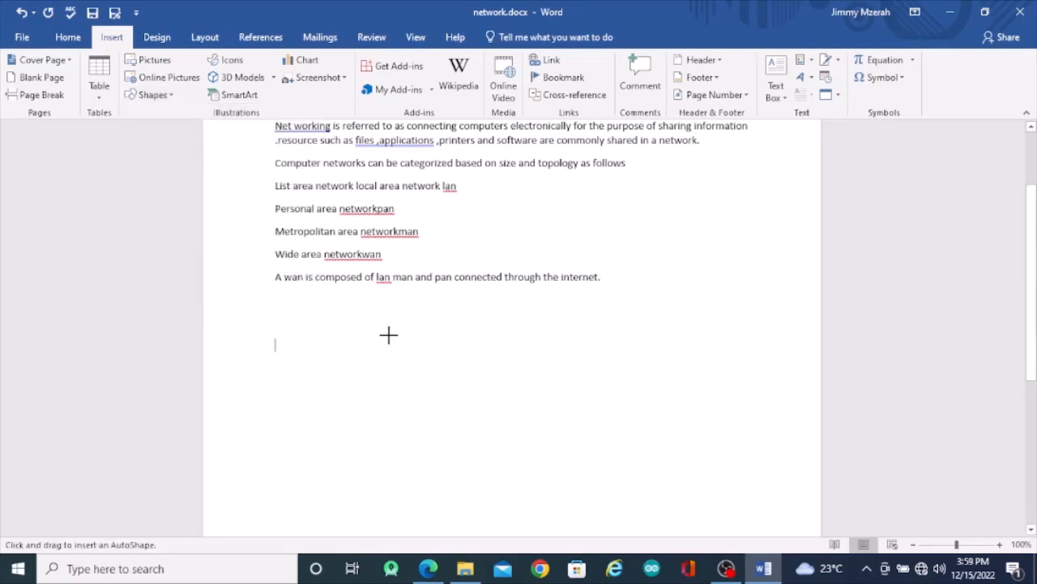
pyautogui.moveTo(388, 334); pyautogui.dragTo(608, 423)
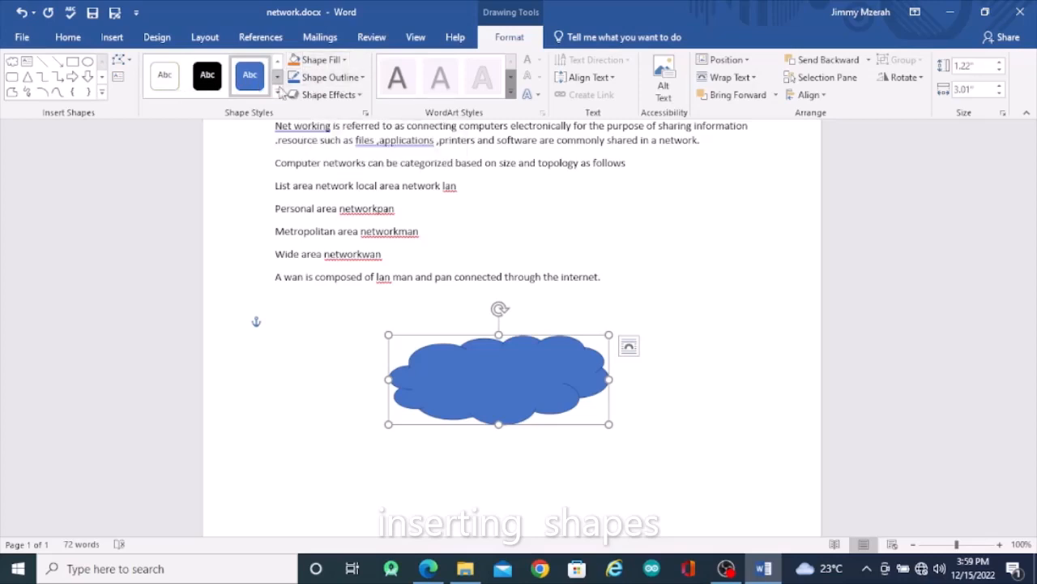
# Give the cloud a black outline and no fill.
pyautogui.click(362, 78)
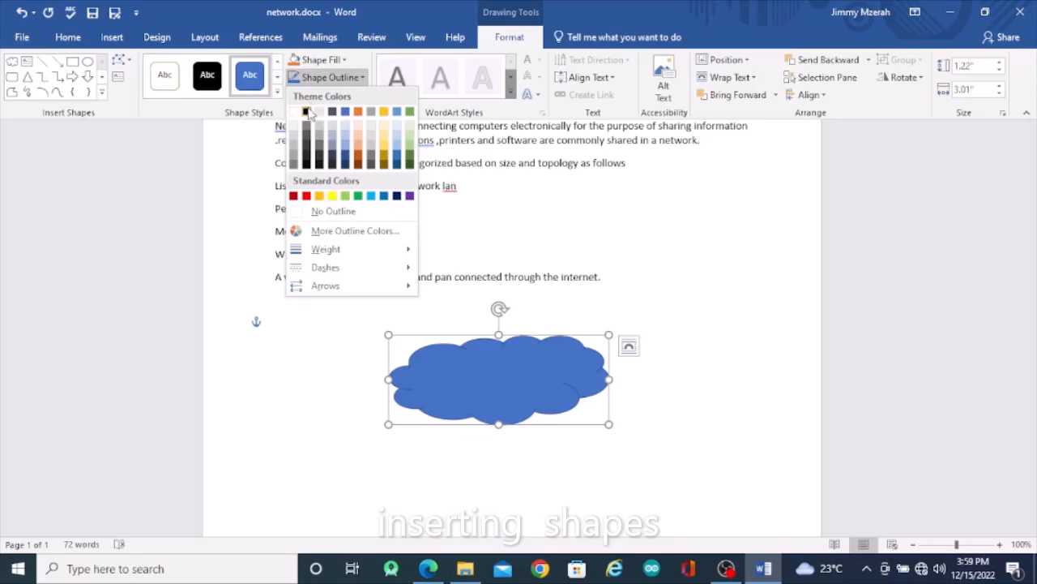
pyautogui.click(306, 112)
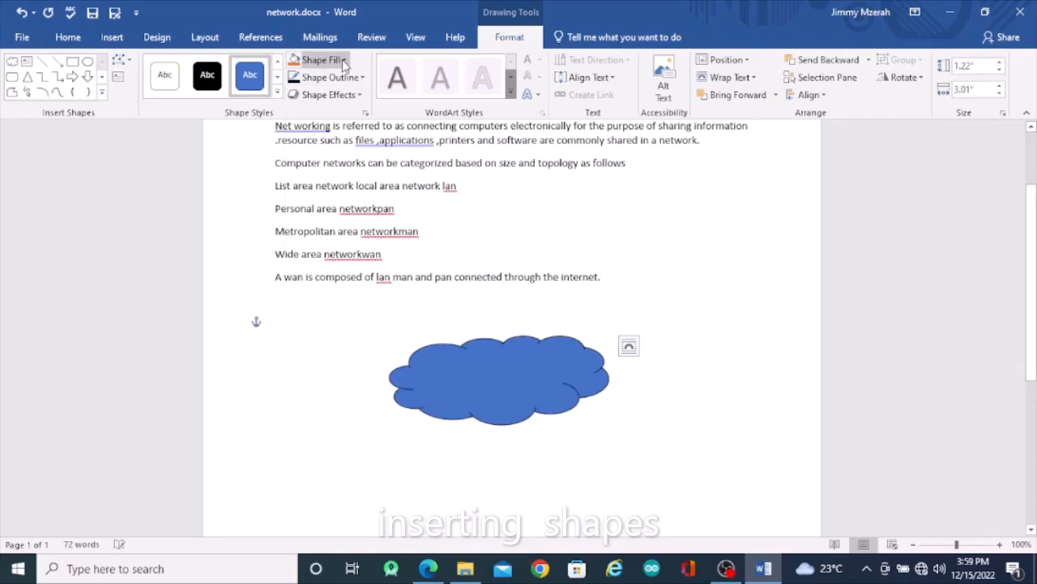
pyautogui.click(343, 61)
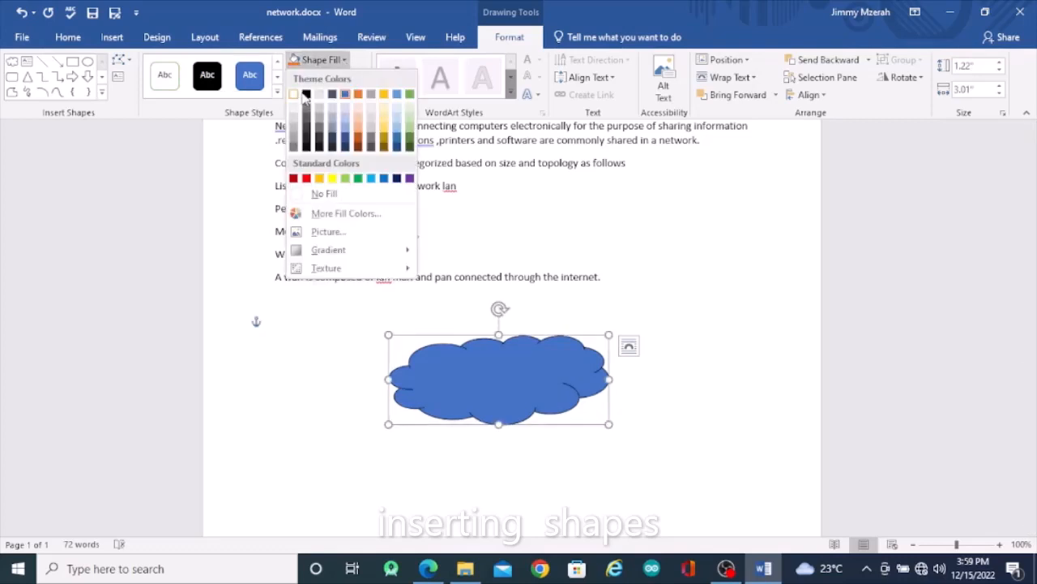
pyautogui.click(317, 202)
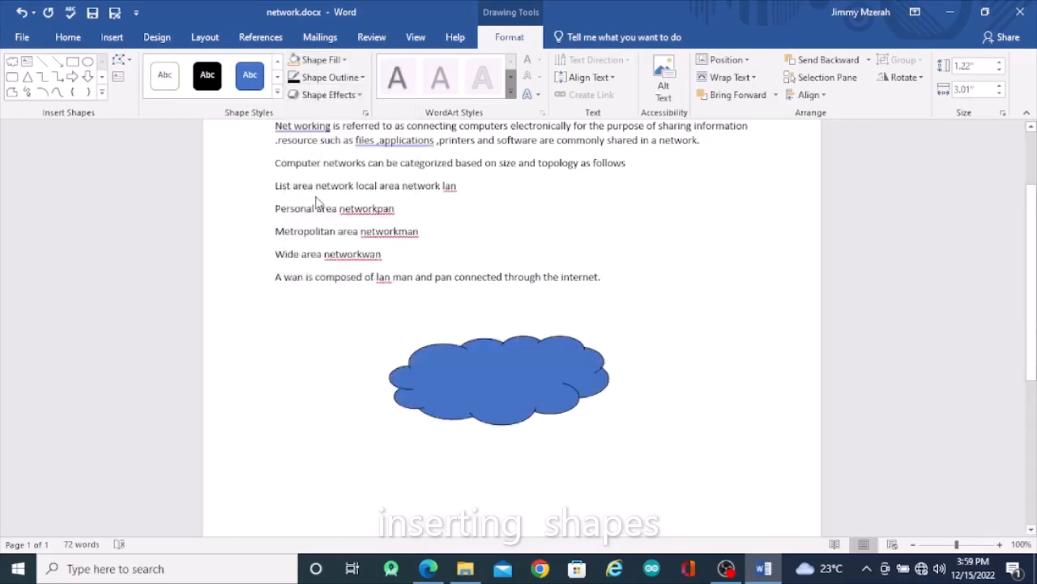
pyautogui.click(456, 344)
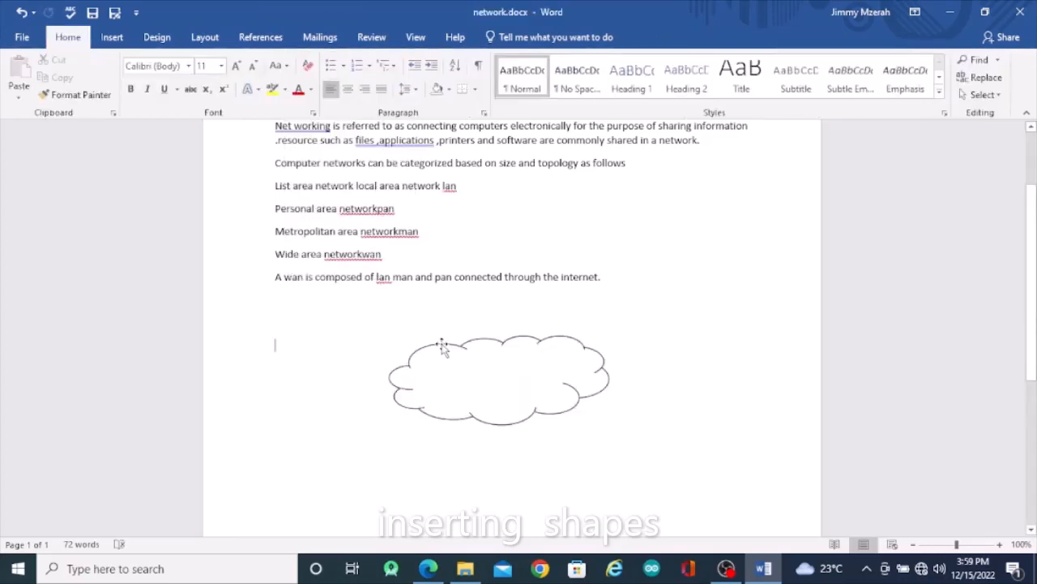
# Try rotating the cloud to a steep angle and turn it back to nearly horizontal.
pyautogui.click(445, 347)
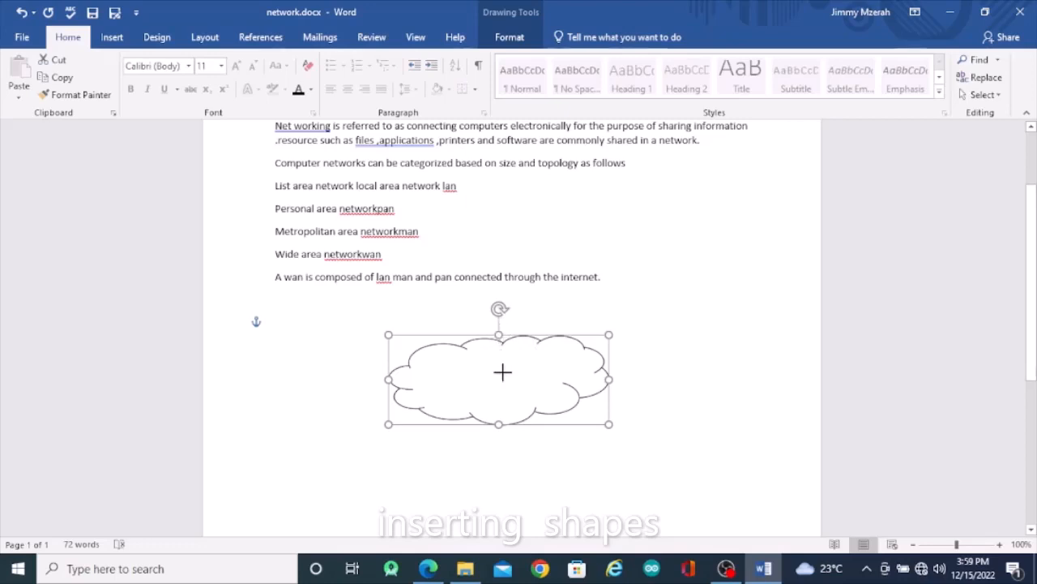
pyautogui.moveTo(503, 372); pyautogui.dragTo(502, 364)
pyautogui.moveTo(499, 337); pyautogui.dragTo(536, 350)
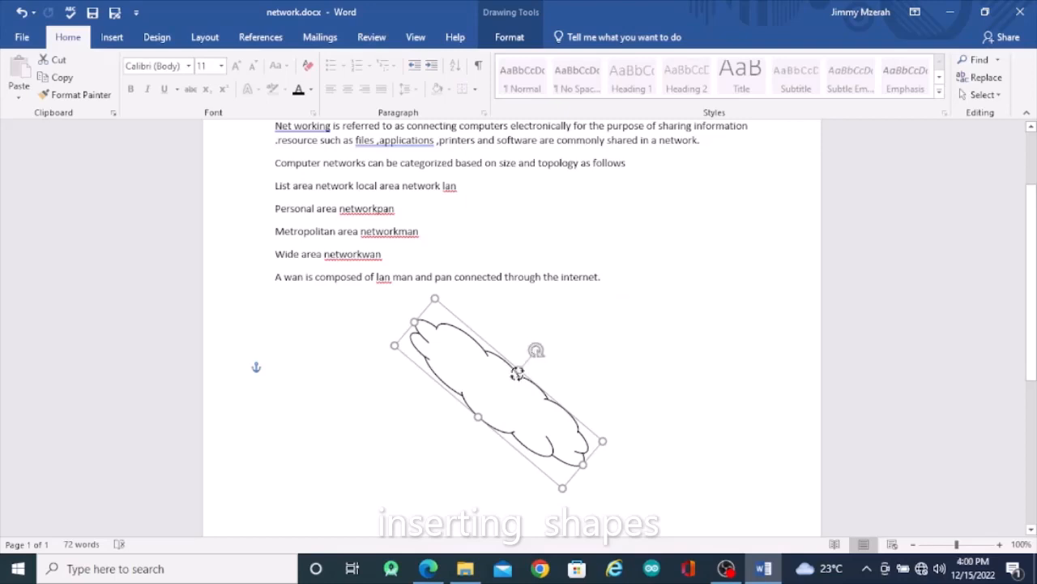
pyautogui.moveTo(536, 350); pyautogui.dragTo(465, 370)
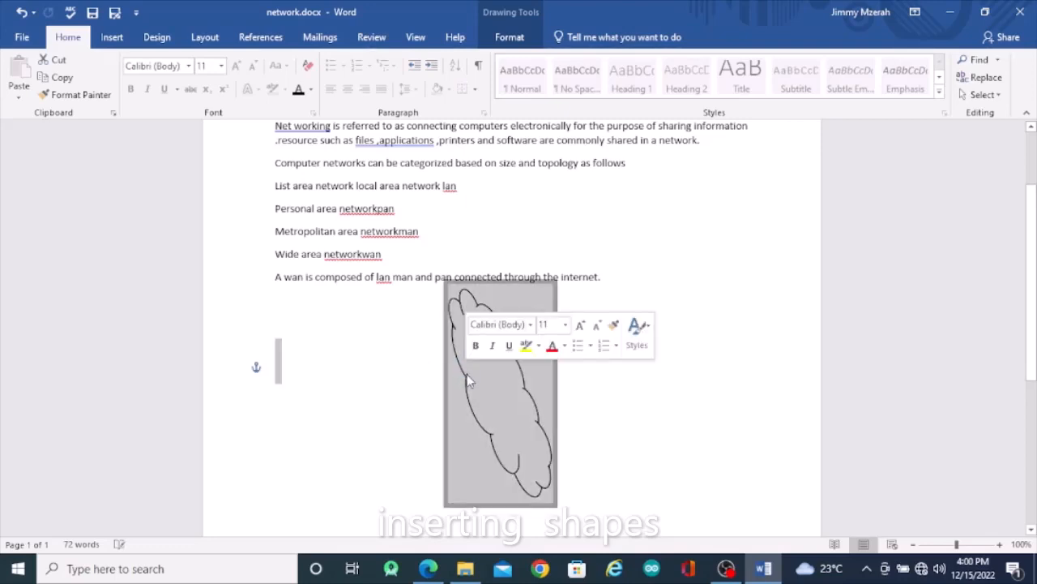
pyautogui.click(658, 395)
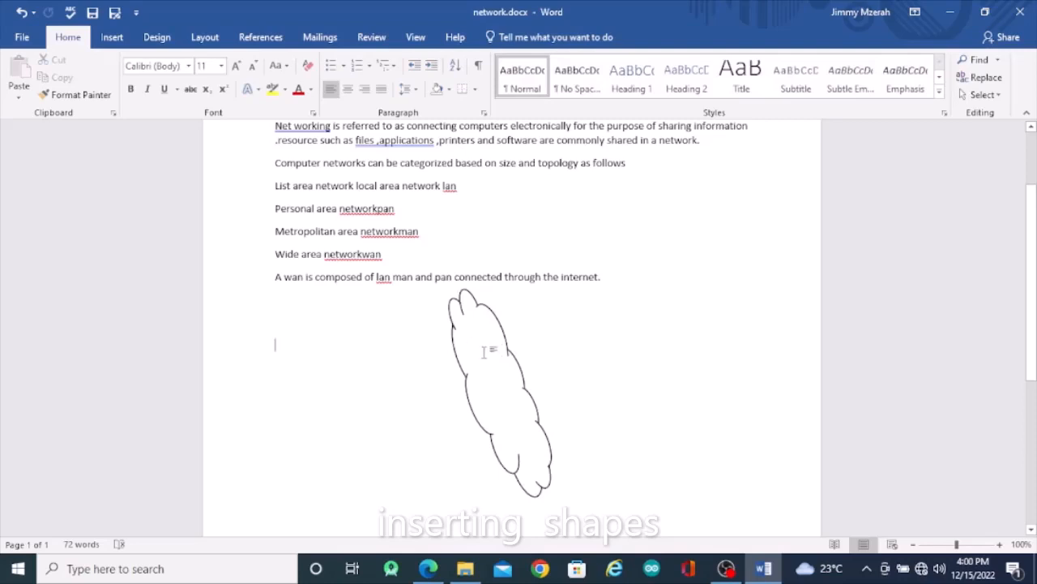
pyautogui.click(467, 389)
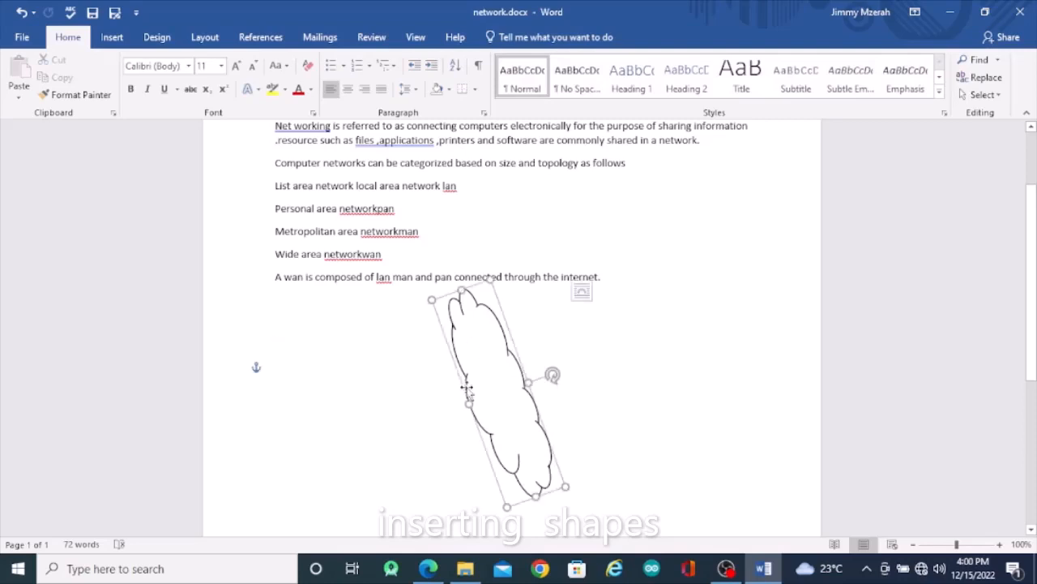
pyautogui.moveTo(552, 379)
pyautogui.mouseDown()
pyautogui.moveTo(531, 346)
pyautogui.moveTo(487, 343)
pyautogui.moveTo(508, 347)
pyautogui.moveTo(510, 361)
pyautogui.moveTo(508, 348)
pyautogui.moveTo(499, 353)
pyautogui.mouseUp()
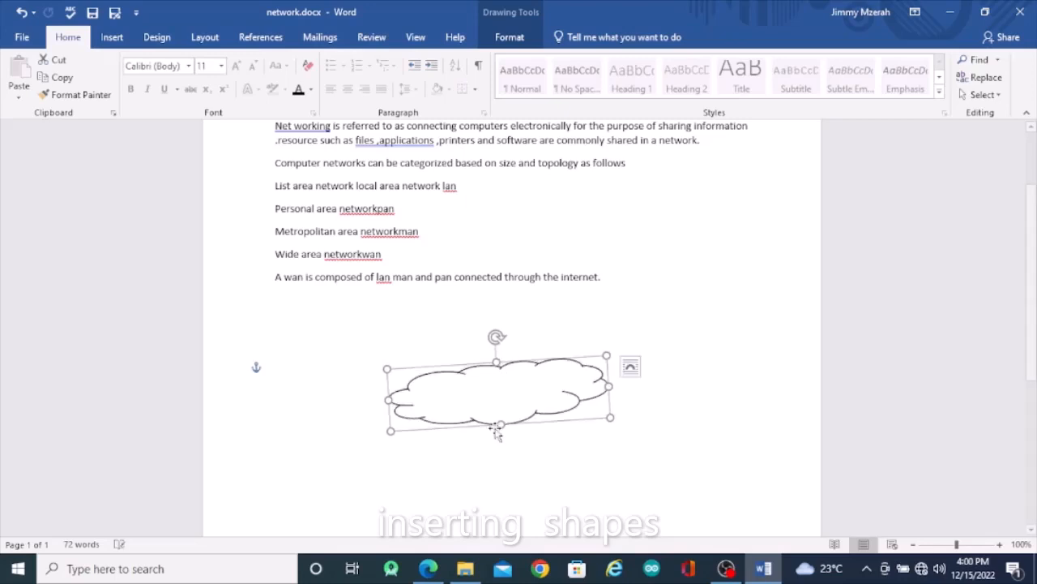
# Resize the cloud to about 1.21" high and 3.58" wide and rotate it until it is level.
pyautogui.moveTo(500, 425); pyautogui.dragTo(504, 467)
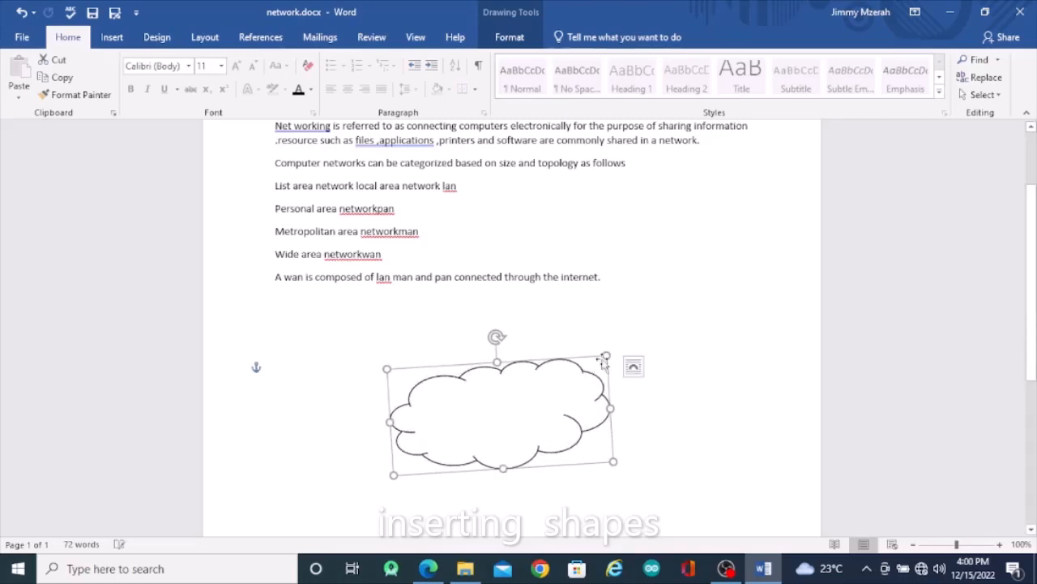
pyautogui.moveTo(606, 354); pyautogui.dragTo(649, 370)
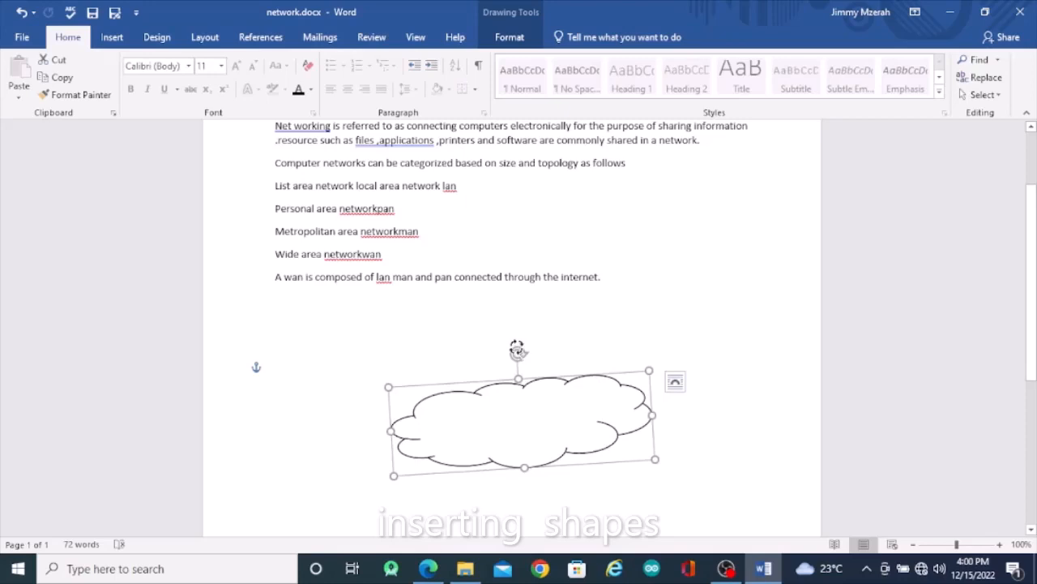
pyautogui.moveTo(518, 350); pyautogui.dragTo(518, 350)
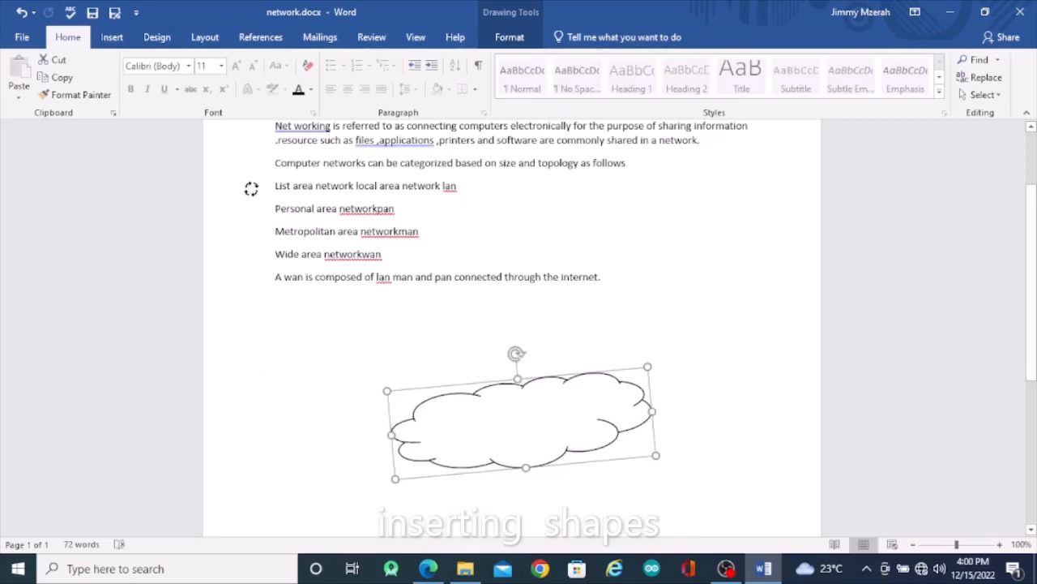
pyautogui.hotkey('alt', 'Right')
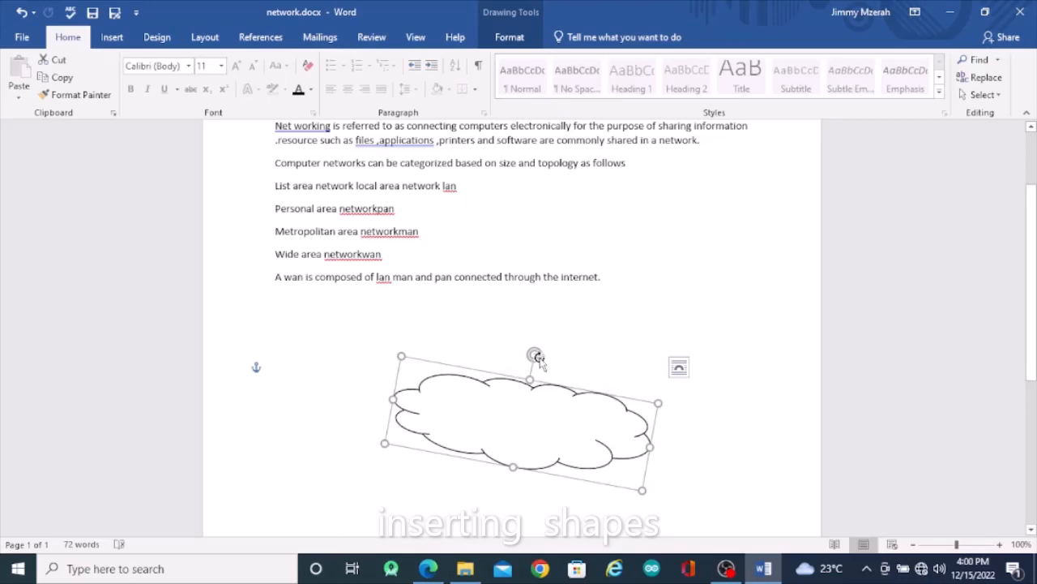
pyautogui.moveTo(521, 357); pyautogui.dragTo(521, 358)
pyautogui.moveTo(513, 361)
pyautogui.mouseDown()
pyautogui.moveTo(535, 366)
pyautogui.moveTo(525, 362)
pyautogui.mouseUp()
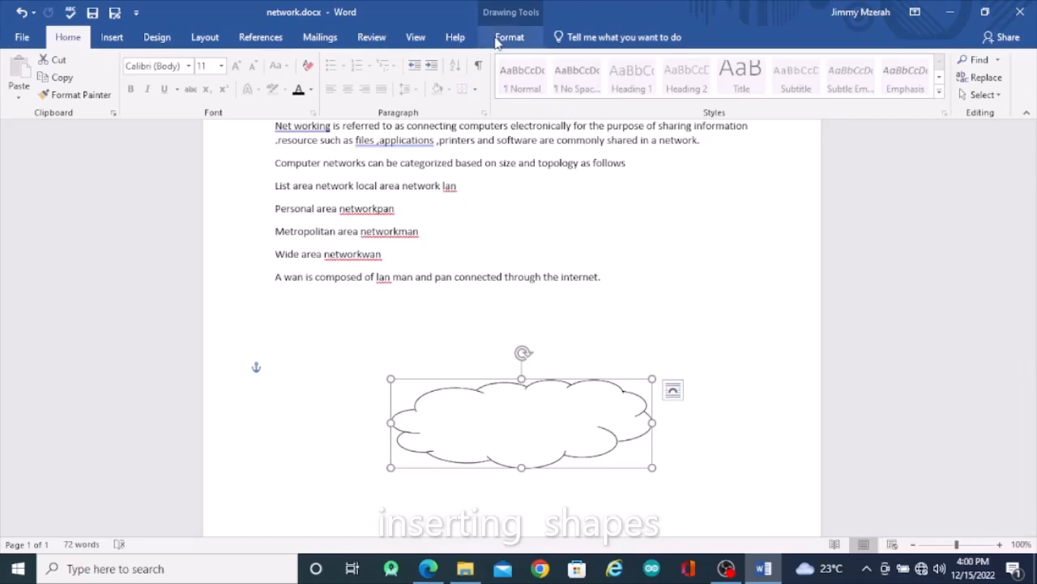
# Draw two cubes above the cloud, about 0.38" by 0.92" at its upper left and 0.4" by 1.08" at its upper right.
pyautogui.click(507, 38)
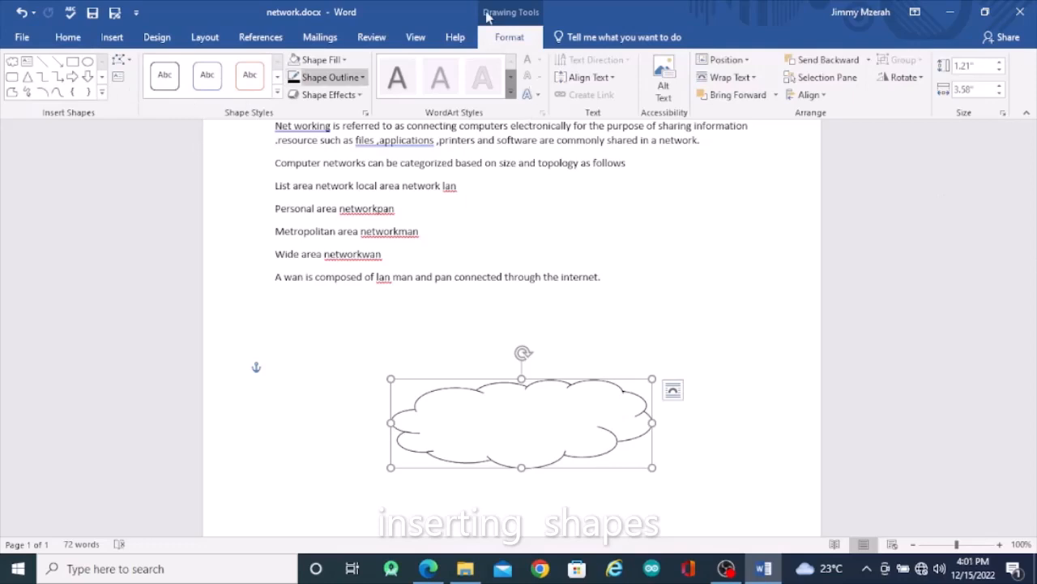
pyautogui.click(102, 96)
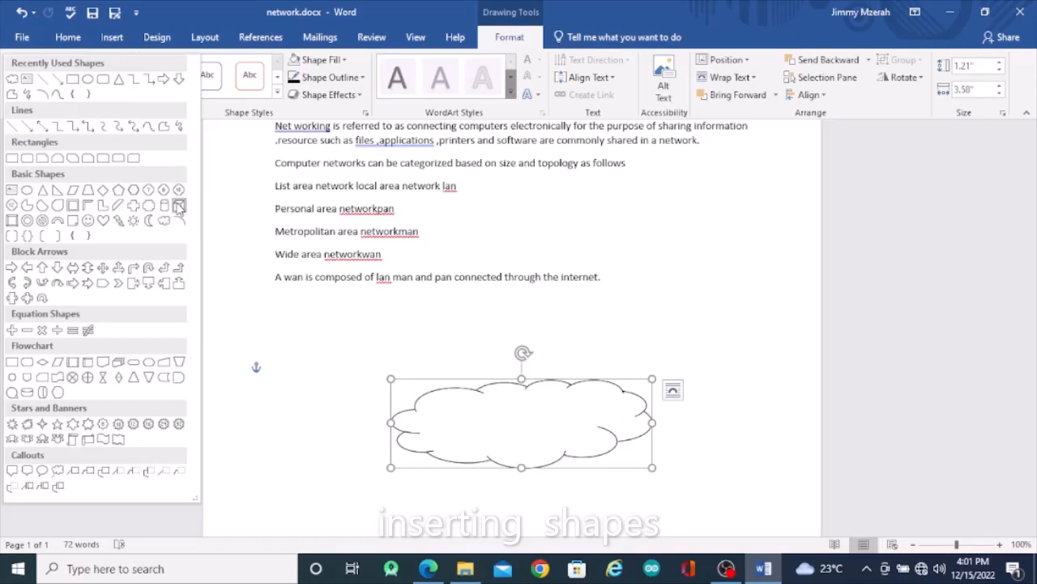
pyautogui.click(179, 207)
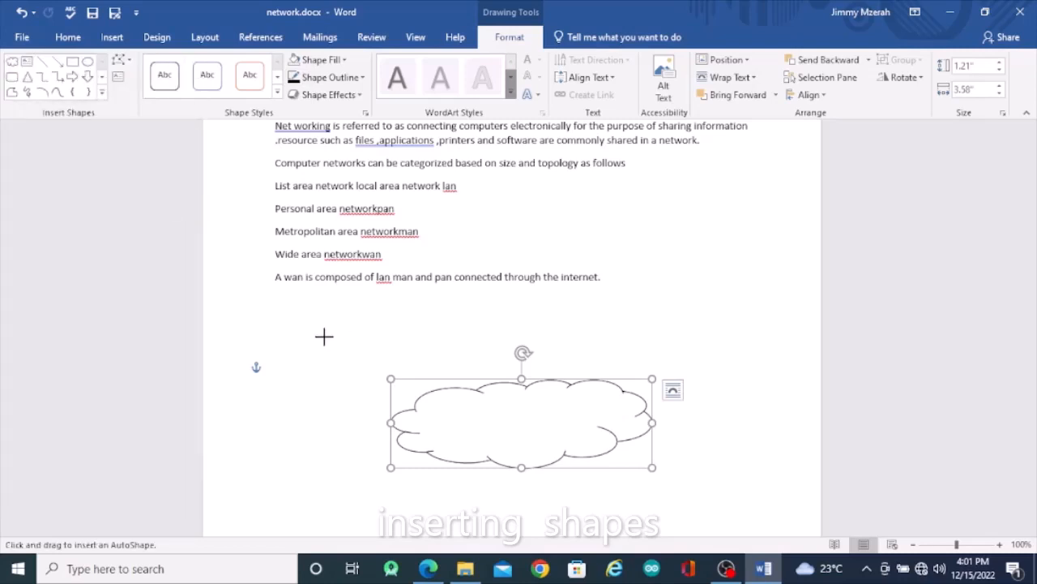
pyautogui.moveTo(324, 337); pyautogui.dragTo(392, 366)
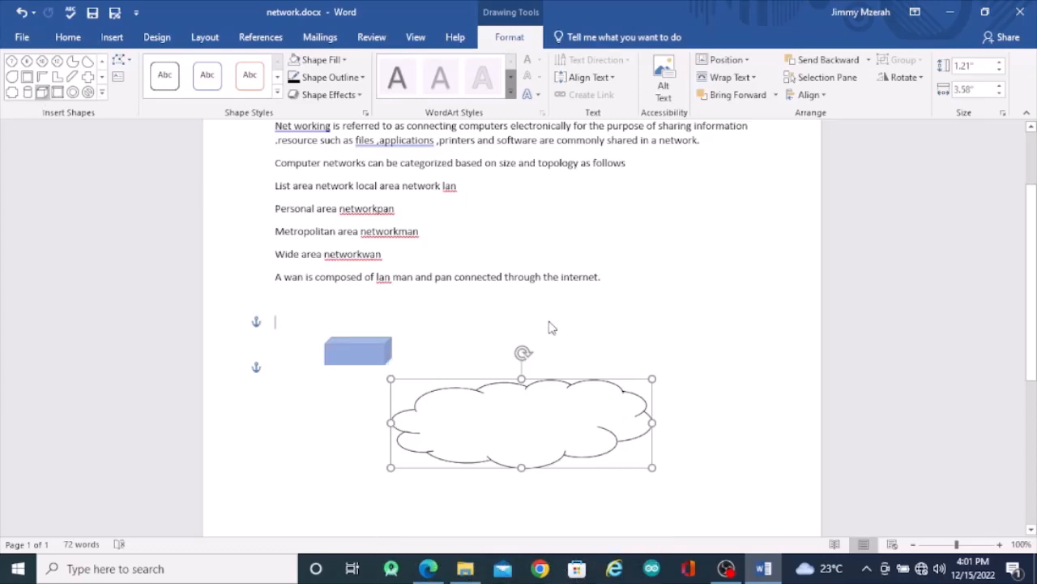
pyautogui.click(359, 350)
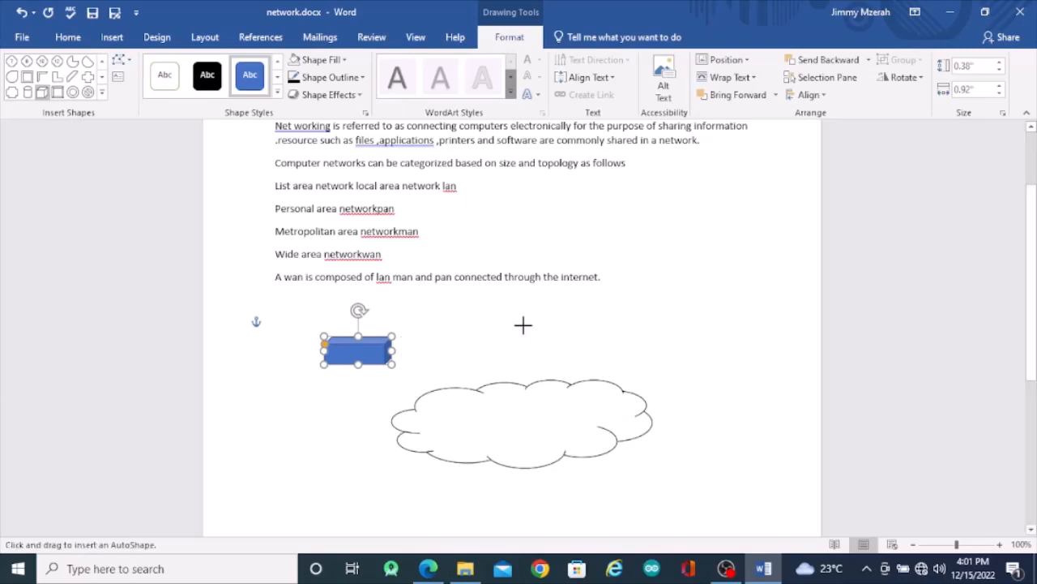
pyautogui.moveTo(524, 323)
pyautogui.mouseDown()
pyautogui.moveTo(558, 346)
pyautogui.moveTo(608, 343)
pyautogui.moveTo(602, 351)
pyautogui.mouseUp()
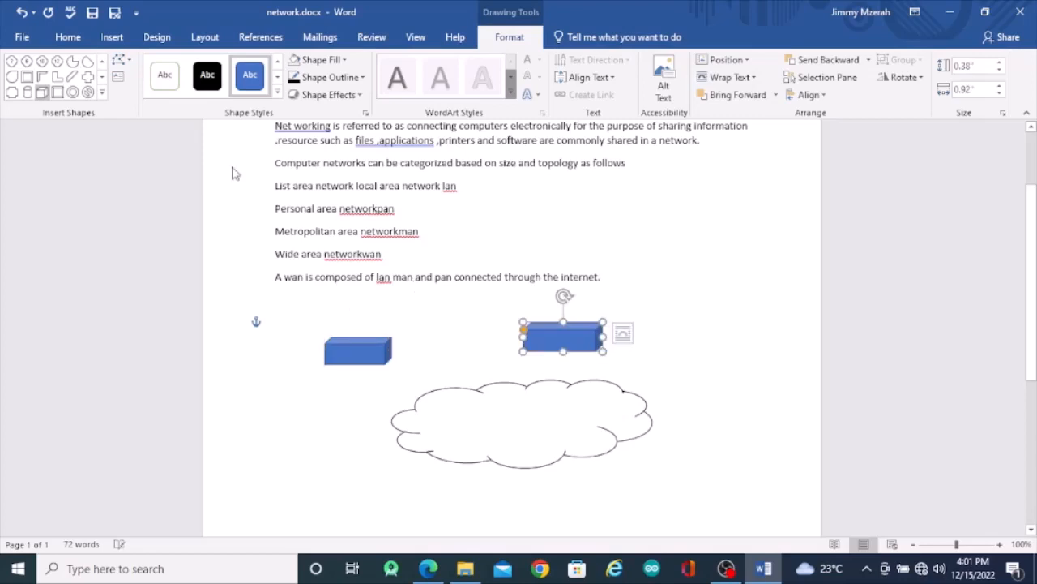
# Draw a cube about 0.39" by 0.6" at the cloud's lower left and one about 0.45" by 0.63" below its right part.
pyautogui.click(45, 93)
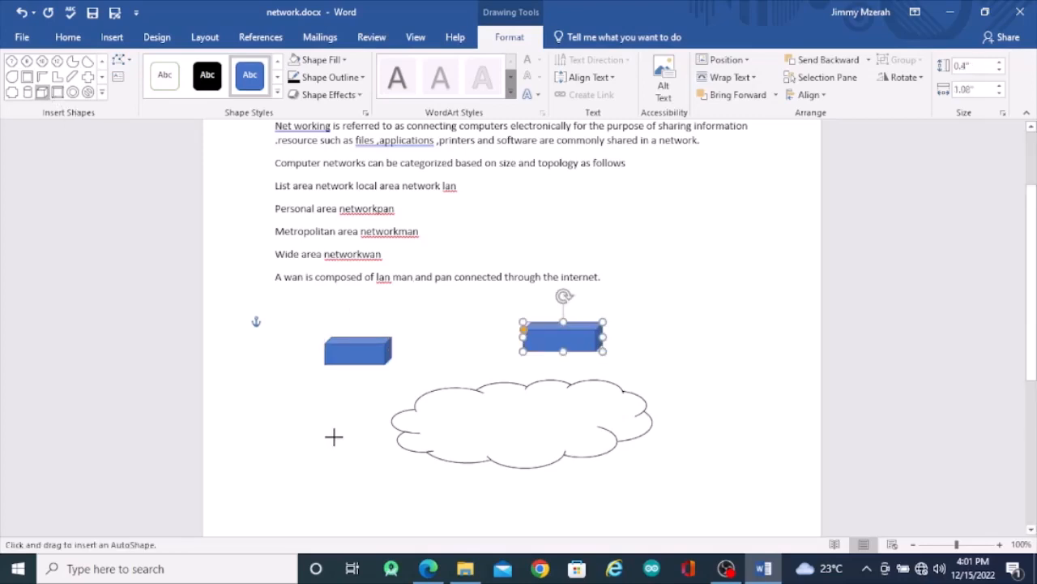
pyautogui.moveTo(334, 437); pyautogui.dragTo(376, 460)
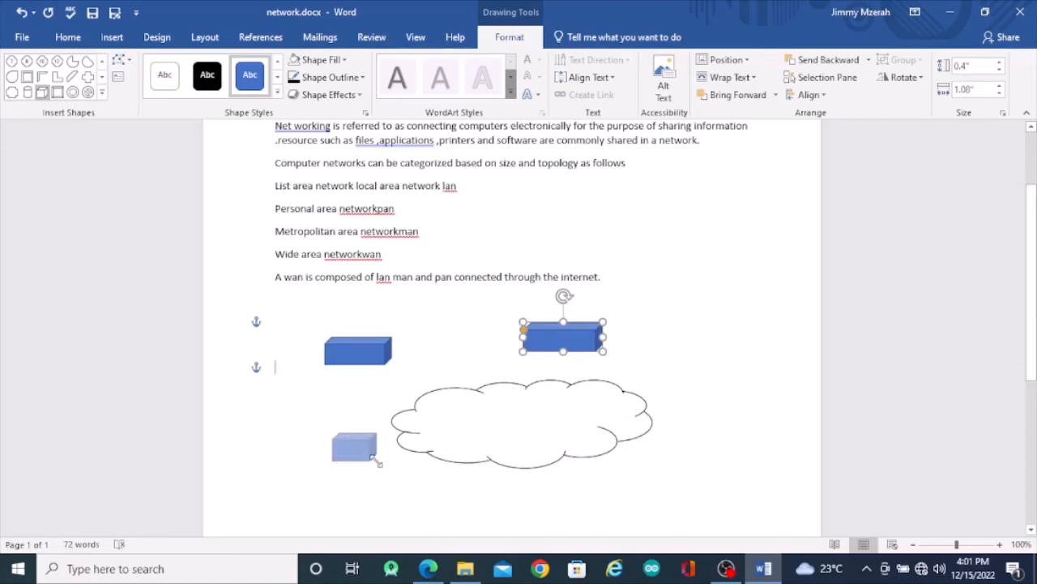
pyautogui.click(44, 93)
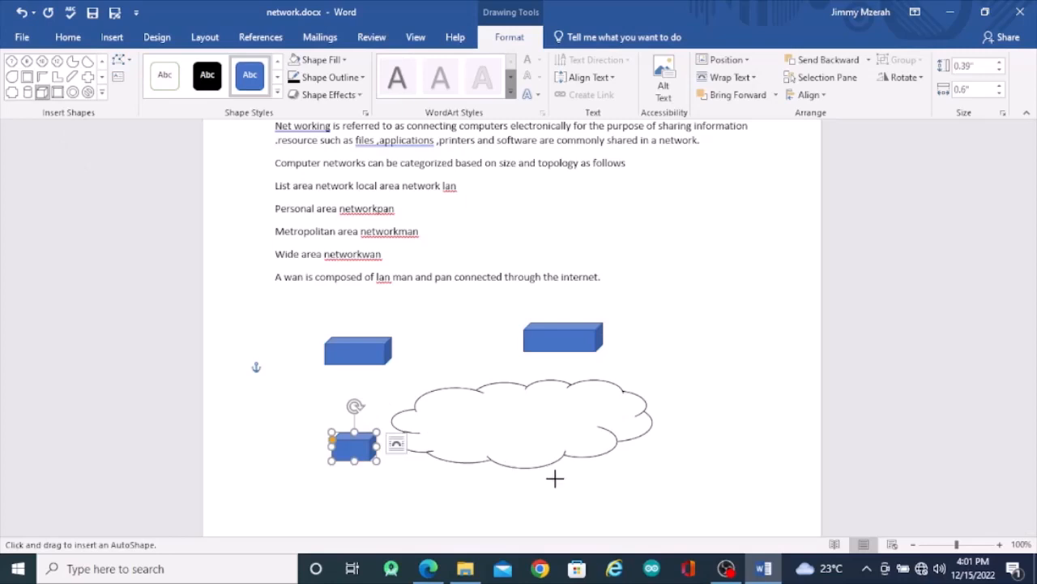
pyautogui.moveTo(544, 474); pyautogui.dragTo(594, 507)
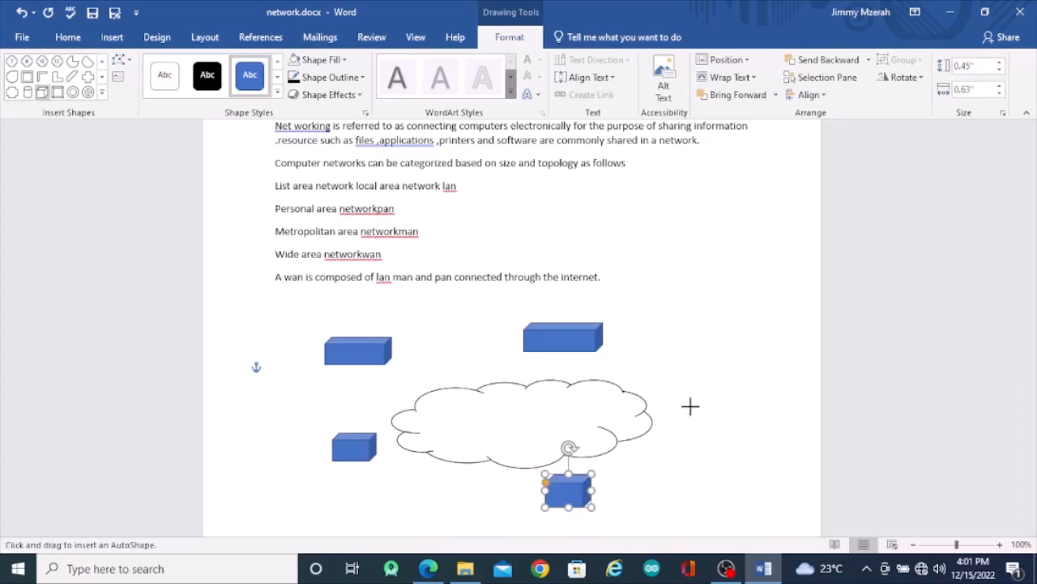
# Add a fifth cube to the right of the cloud, sized about 0.47" by 0.59", and check the layout against the exam paper's diagram.
pyautogui.moveTo(693, 409); pyautogui.dragTo(696, 392)
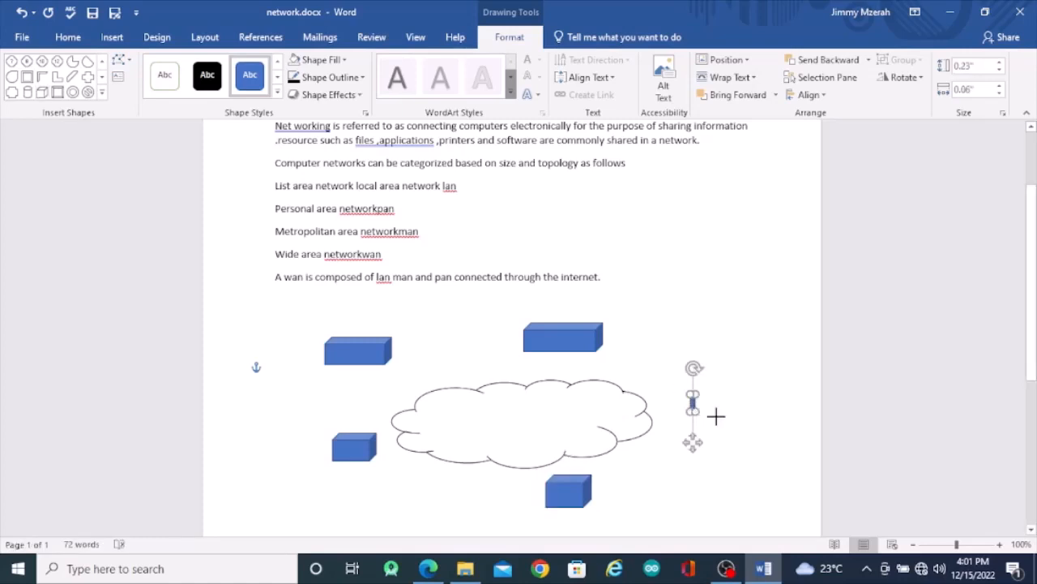
pyautogui.moveTo(691, 394); pyautogui.dragTo(716, 416)
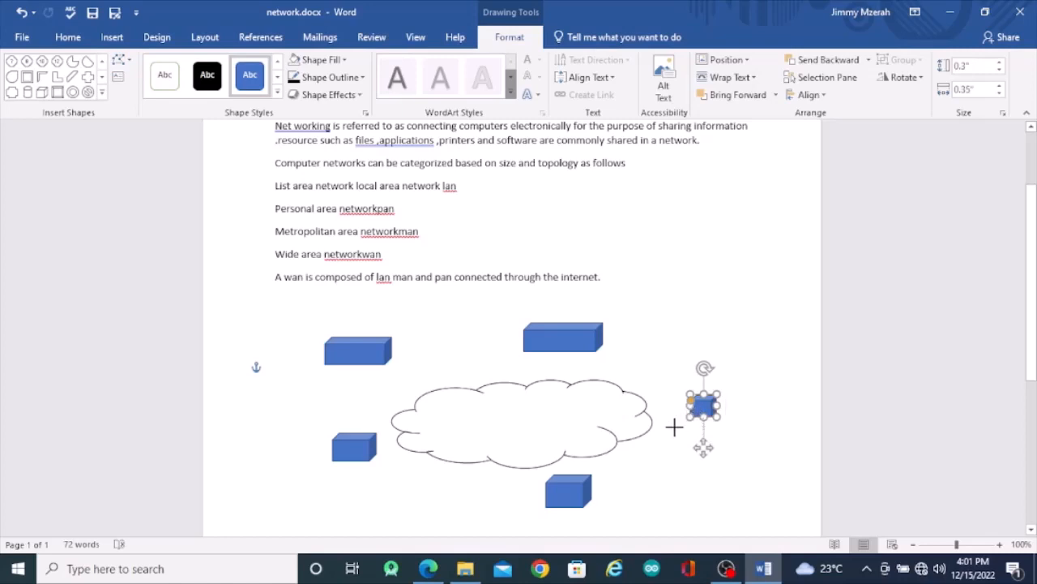
pyautogui.moveTo(672, 428); pyautogui.dragTo(671, 430)
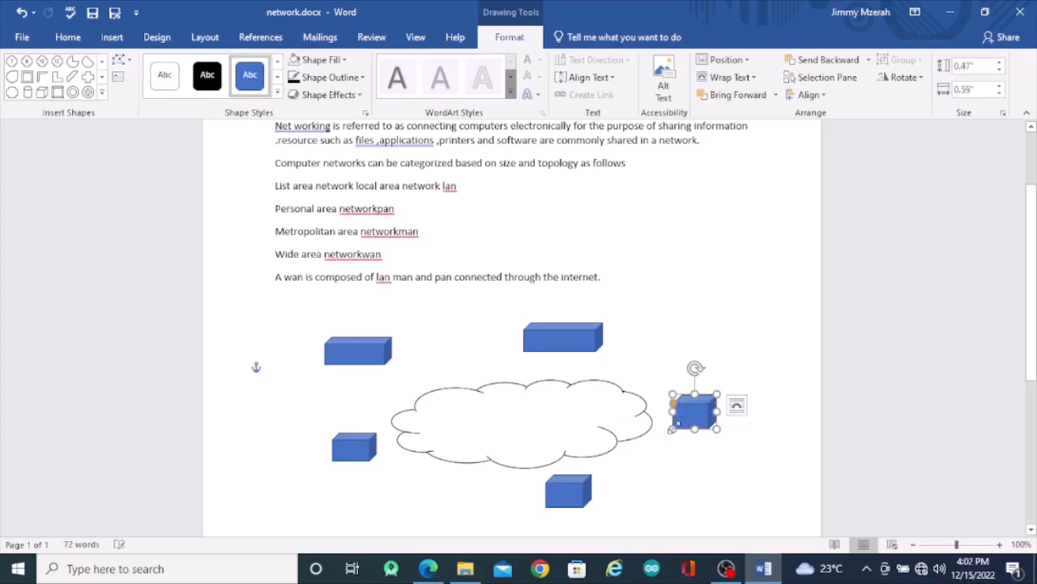
pyautogui.click(429, 569)
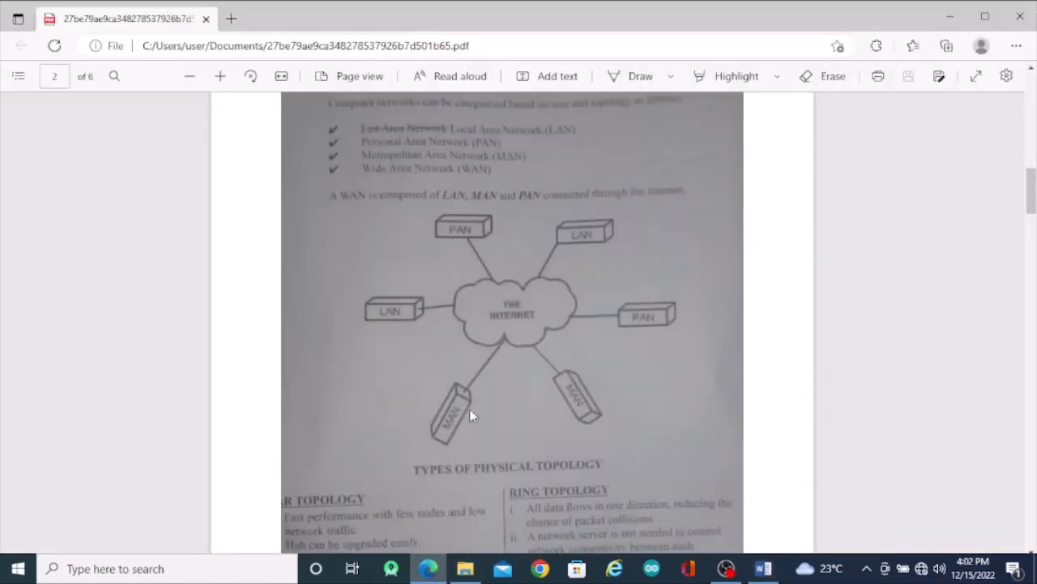
pyautogui.click(762, 568)
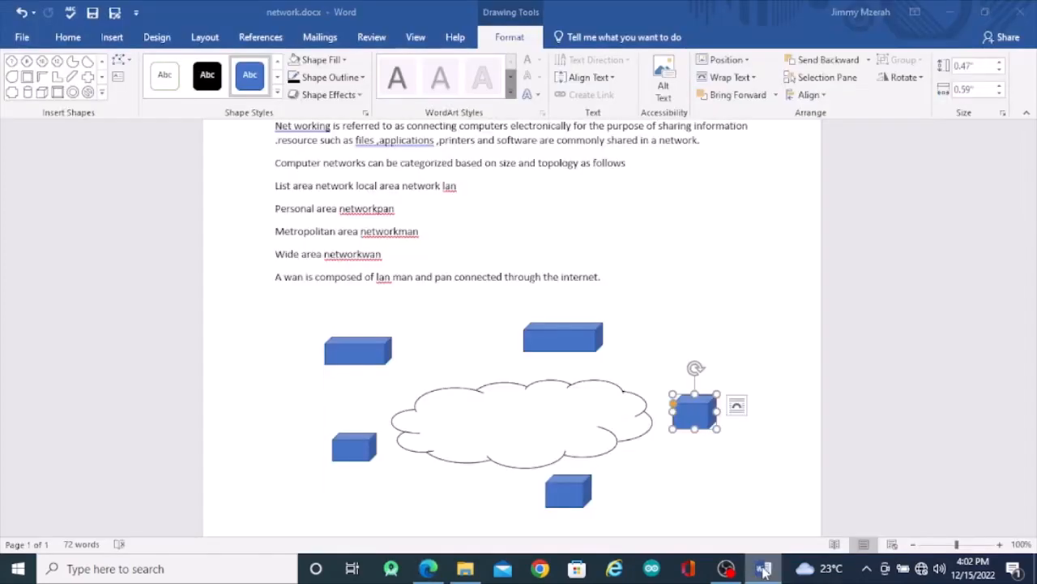
# Check the exam paper's diagram and draw a sixth cube, about 0.35" by 0.39", below the cloud's left part.
pyautogui.click(429, 568)
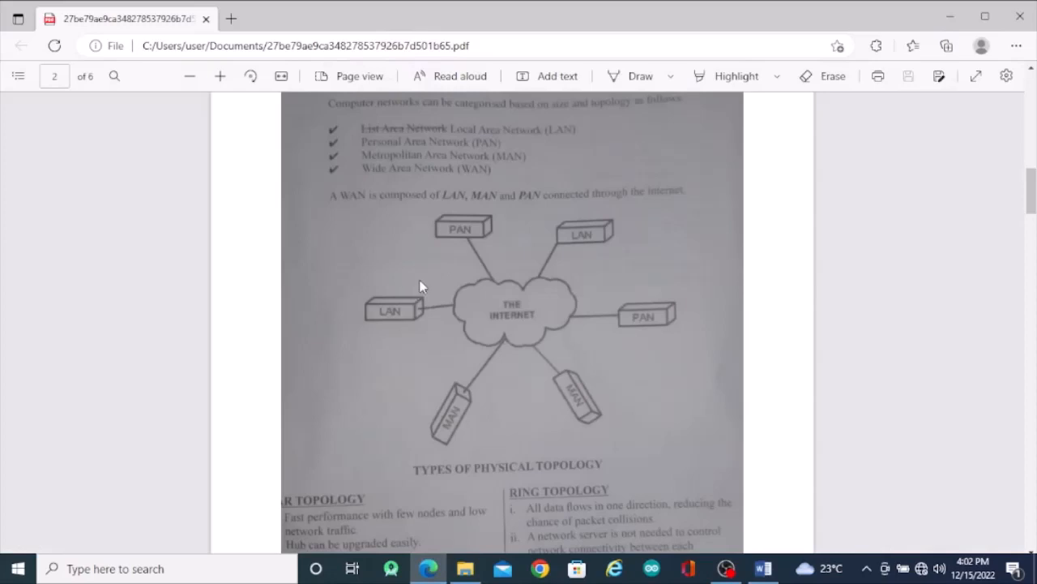
pyautogui.click(763, 567)
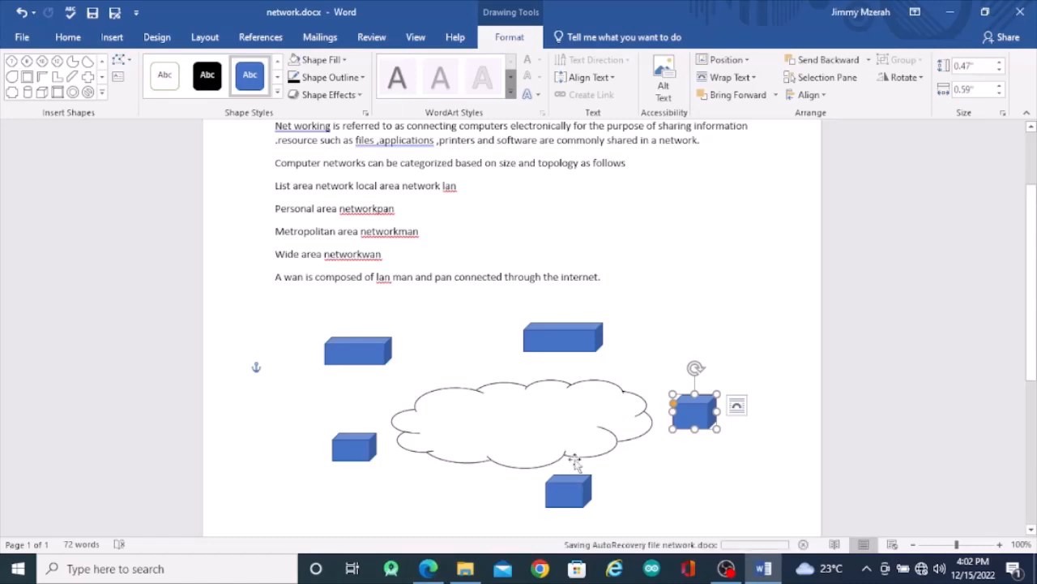
pyautogui.scroll(-3, 655, 473)
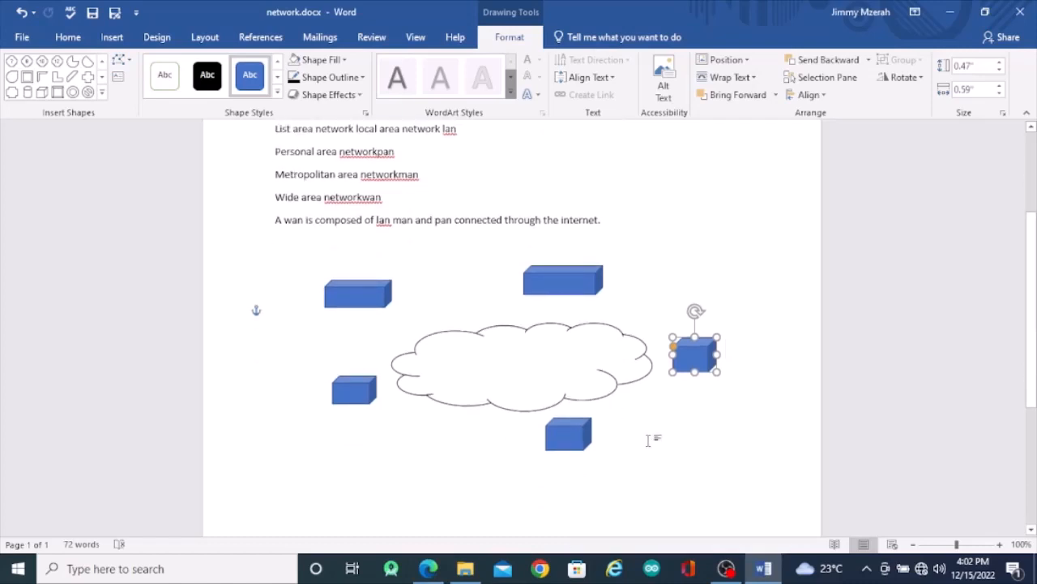
pyautogui.scroll(-2, 649, 441)
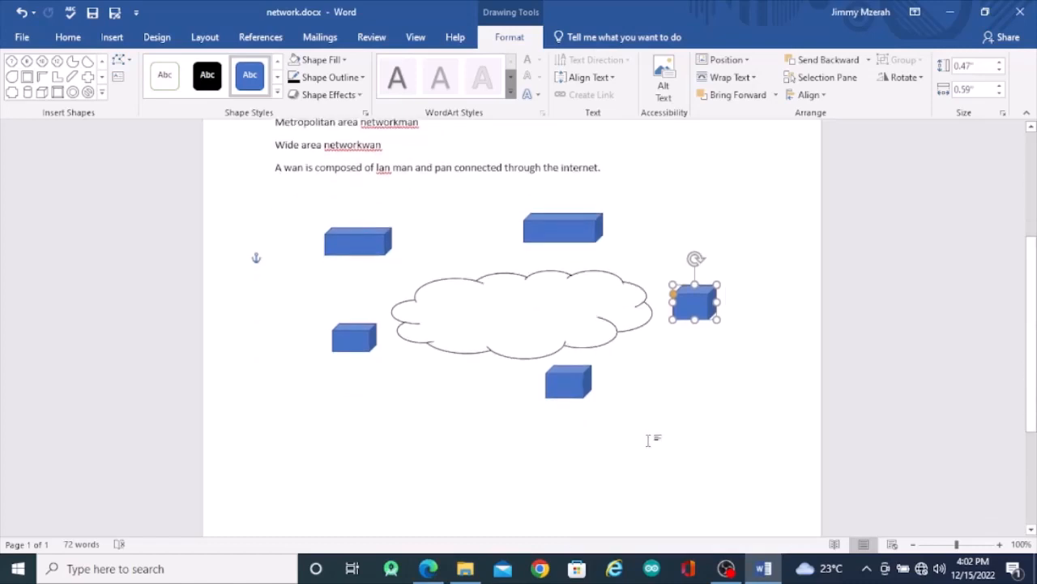
pyautogui.click(42, 92)
pyautogui.moveTo(413, 388); pyautogui.dragTo(434, 411)
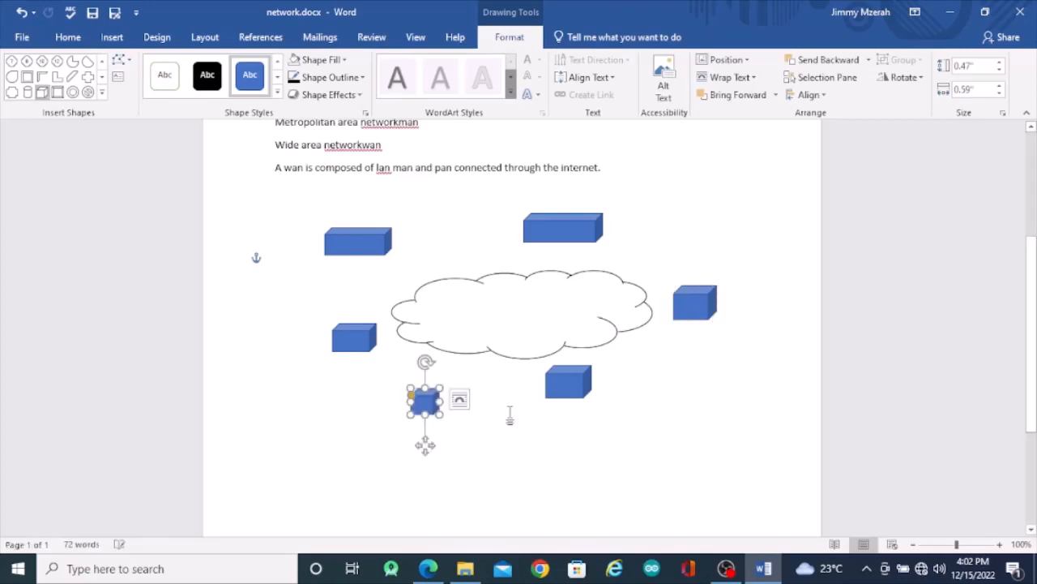
pyautogui.click(510, 415)
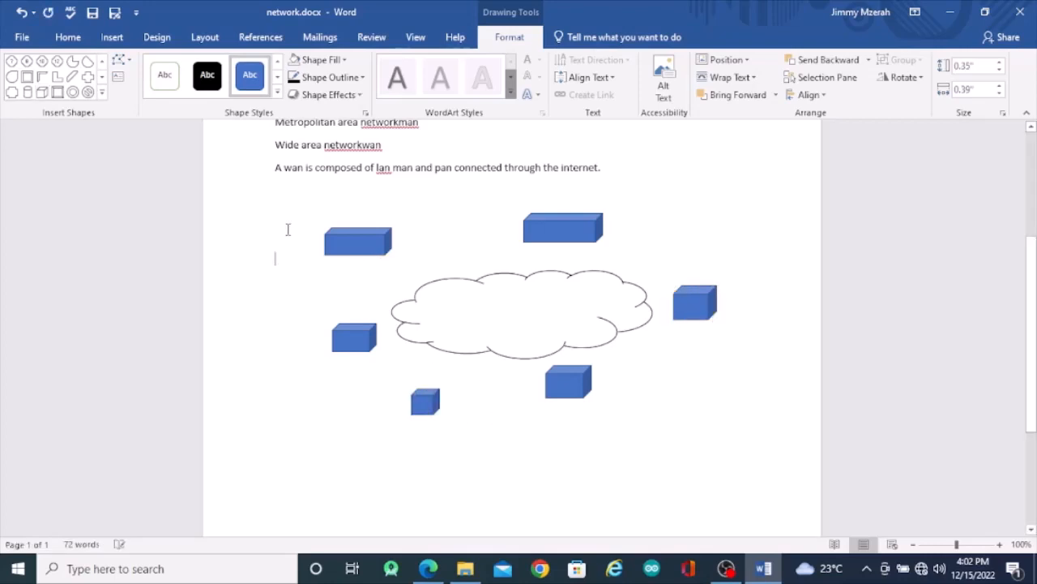
# Compare the upper cubes with the exam paper's diagram and increase the upper-right cube's height to about 0.48".
pyautogui.click(350, 248)
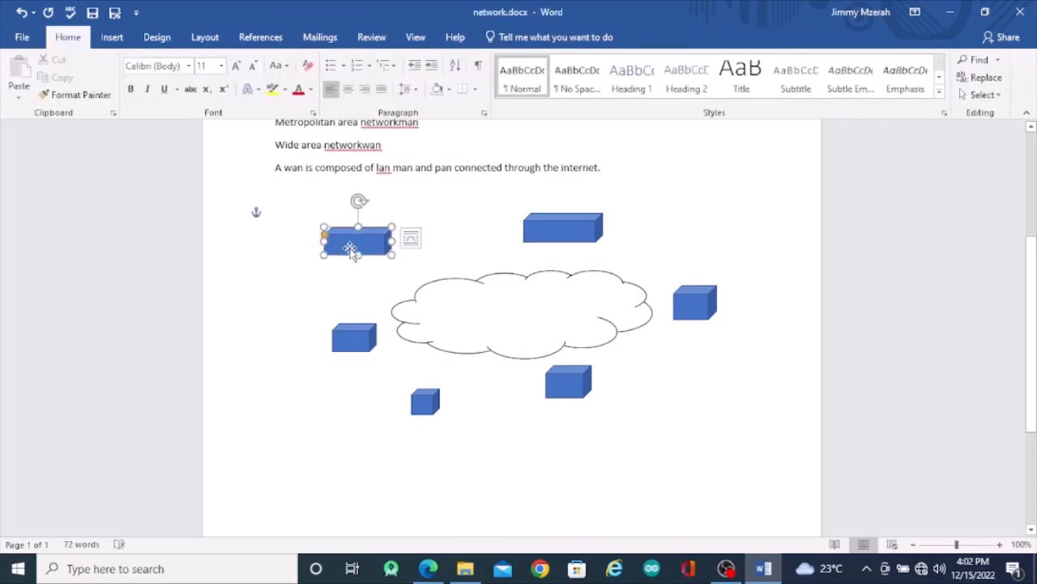
pyautogui.click(574, 223)
pyautogui.click(426, 577)
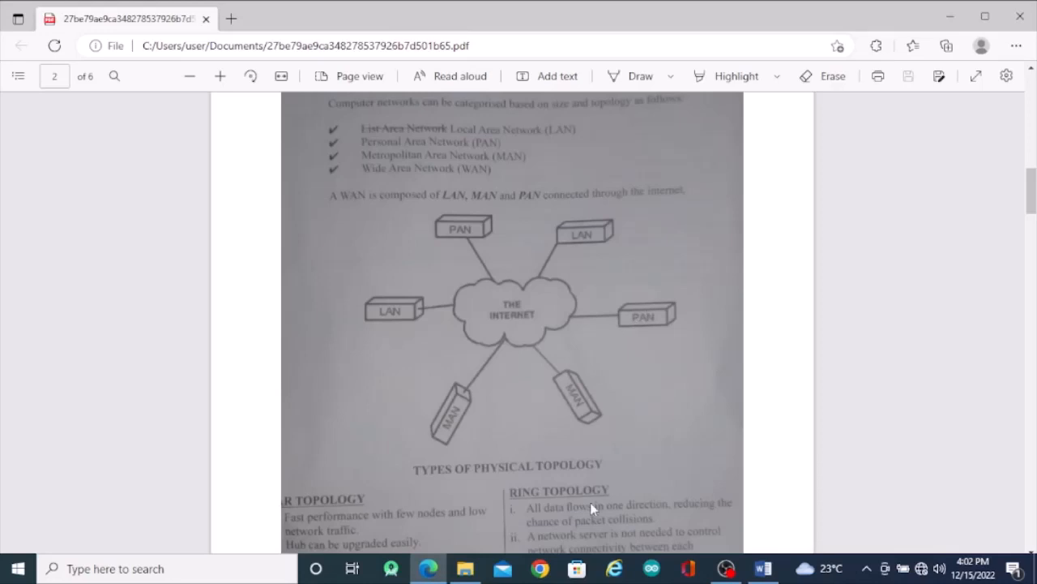
pyautogui.click(763, 568)
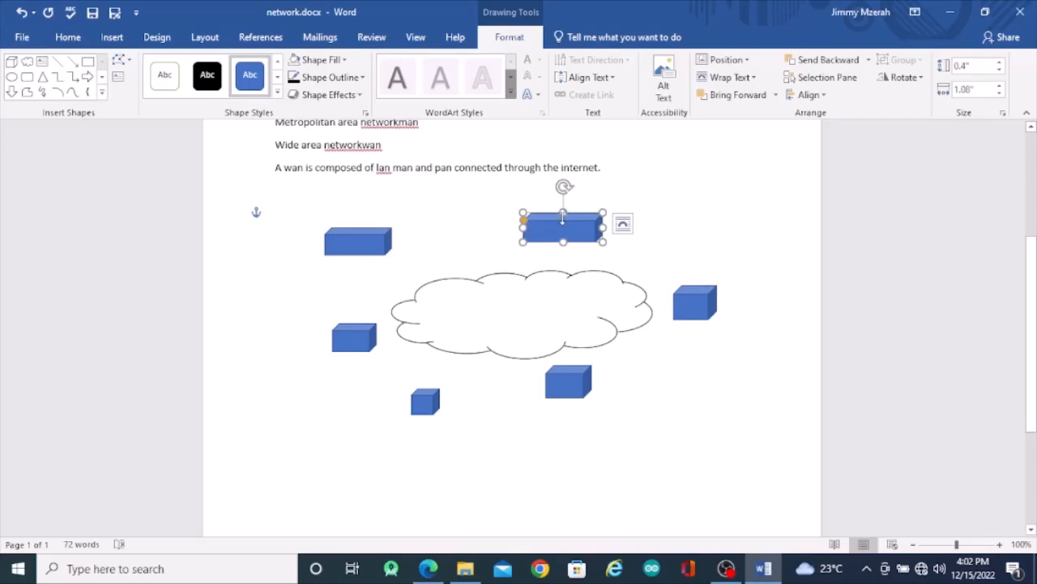
pyautogui.moveTo(563, 214); pyautogui.dragTo(576, 196)
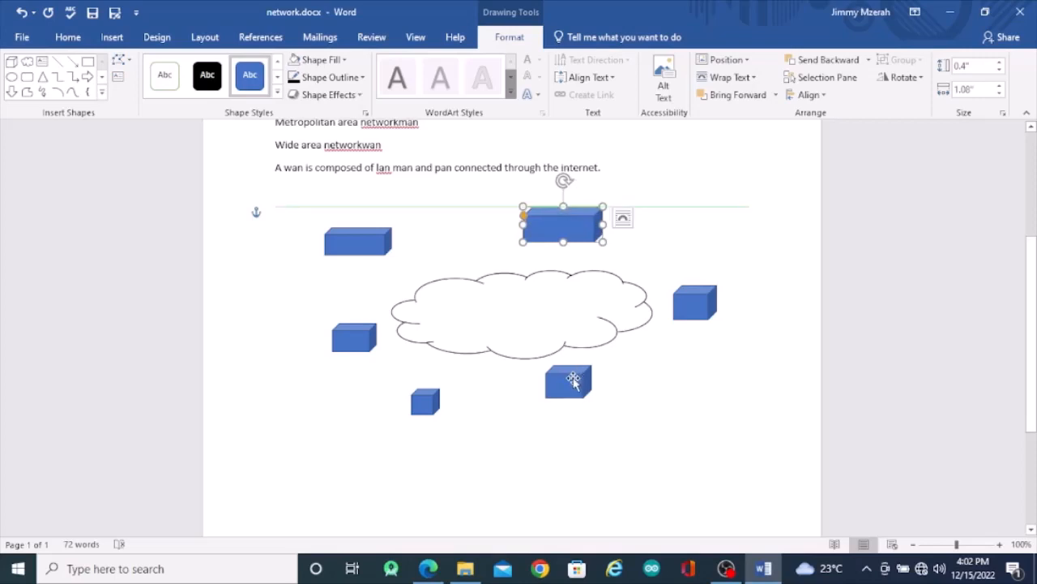
# Move the two cubes below the cloud further down and shift both to the right.
pyautogui.click(572, 385)
pyautogui.moveTo(573, 384); pyautogui.dragTo(578, 430)
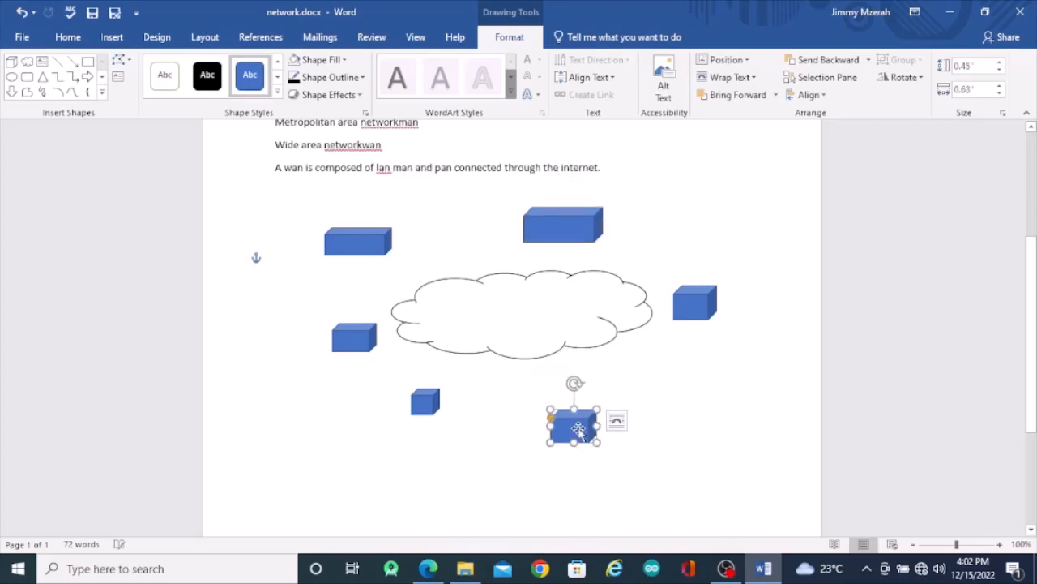
pyautogui.click(412, 403)
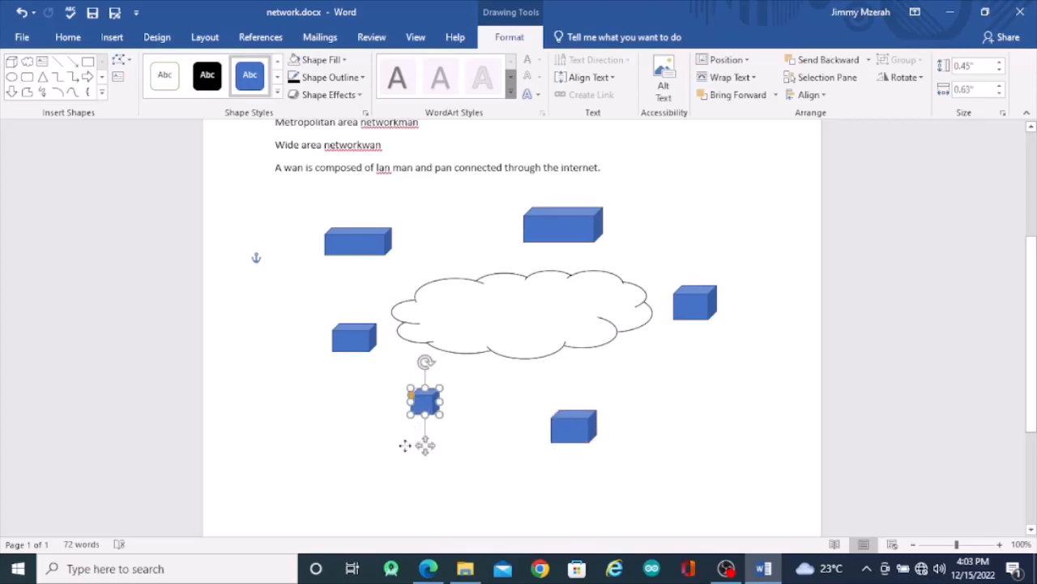
pyautogui.moveTo(408, 451); pyautogui.dragTo(405, 446)
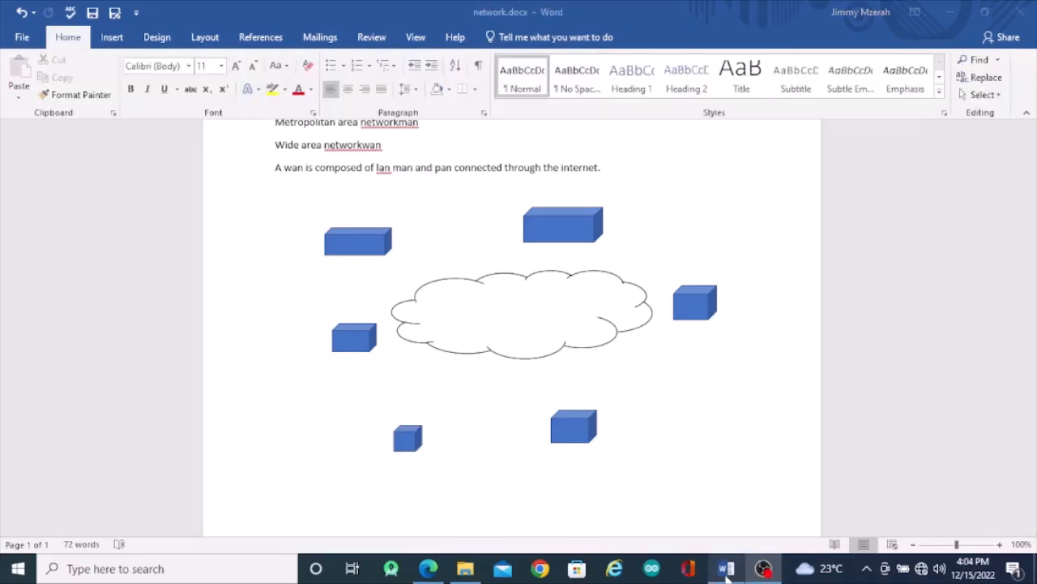
pyautogui.click(726, 570)
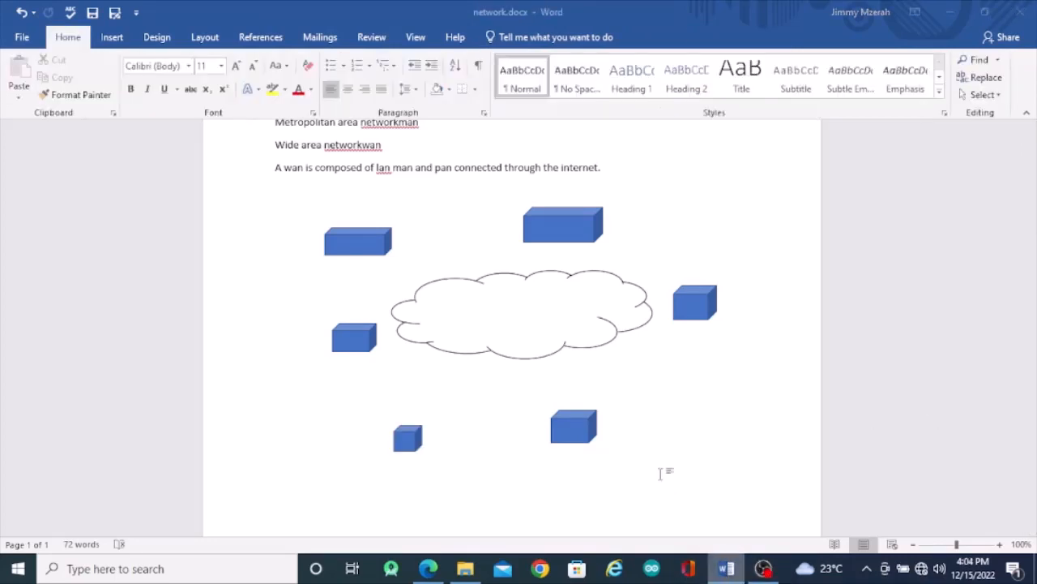
pyautogui.click(559, 425)
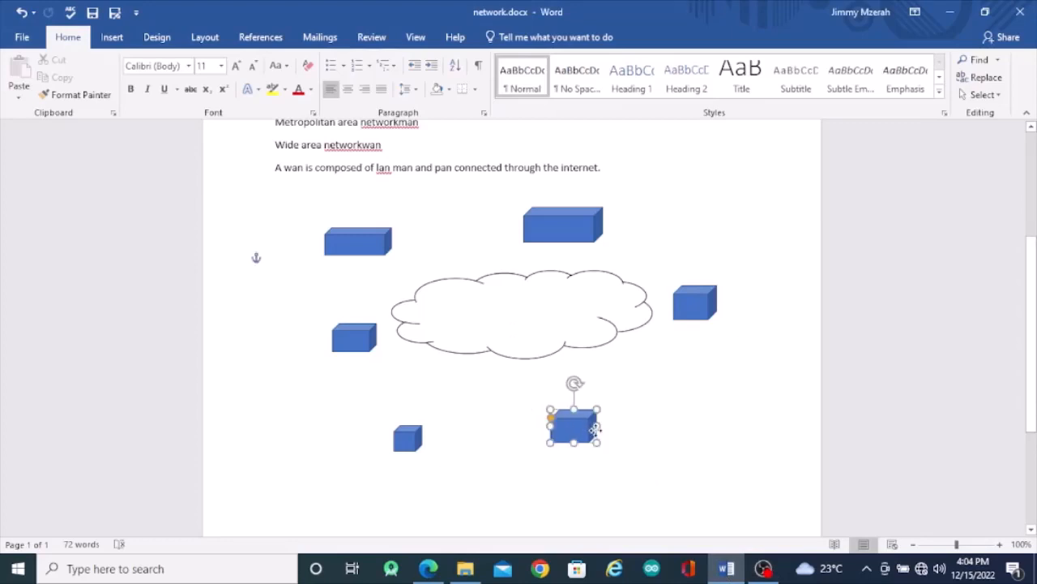
pyautogui.moveTo(619, 431); pyautogui.dragTo(619, 431)
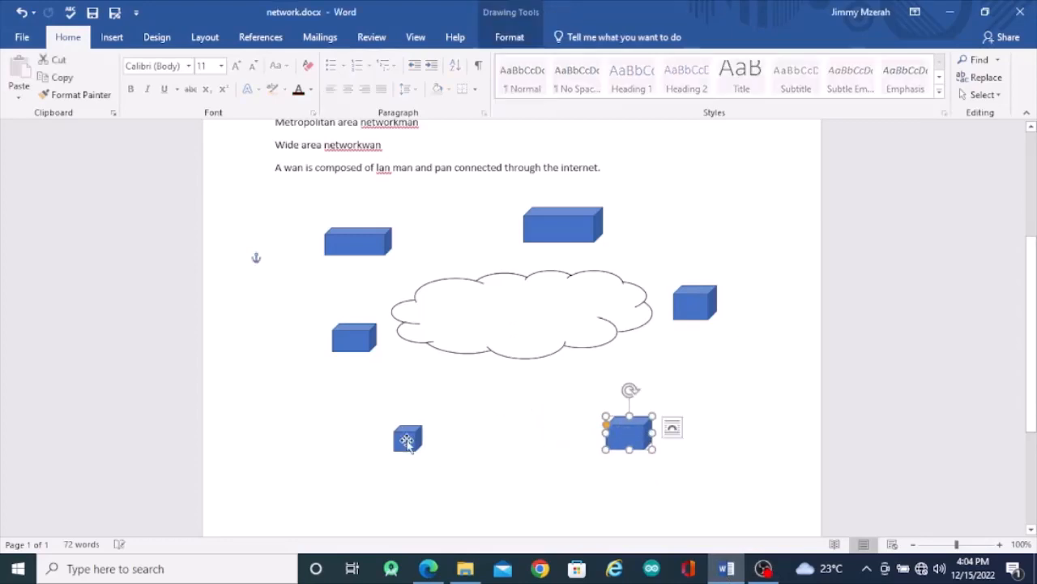
pyautogui.moveTo(464, 439); pyautogui.dragTo(464, 439)
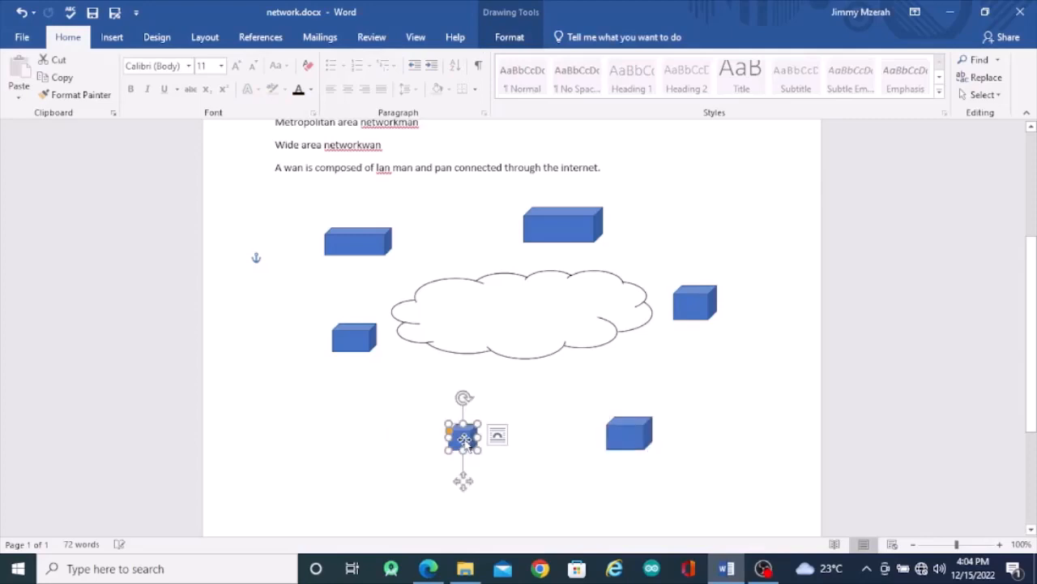
# Place the two side cubes level with the cloud's middle, shift both upper cubes right with their tops aligned, and compare with the exam paper.
pyautogui.moveTo(344, 325); pyautogui.dragTo(308, 311)
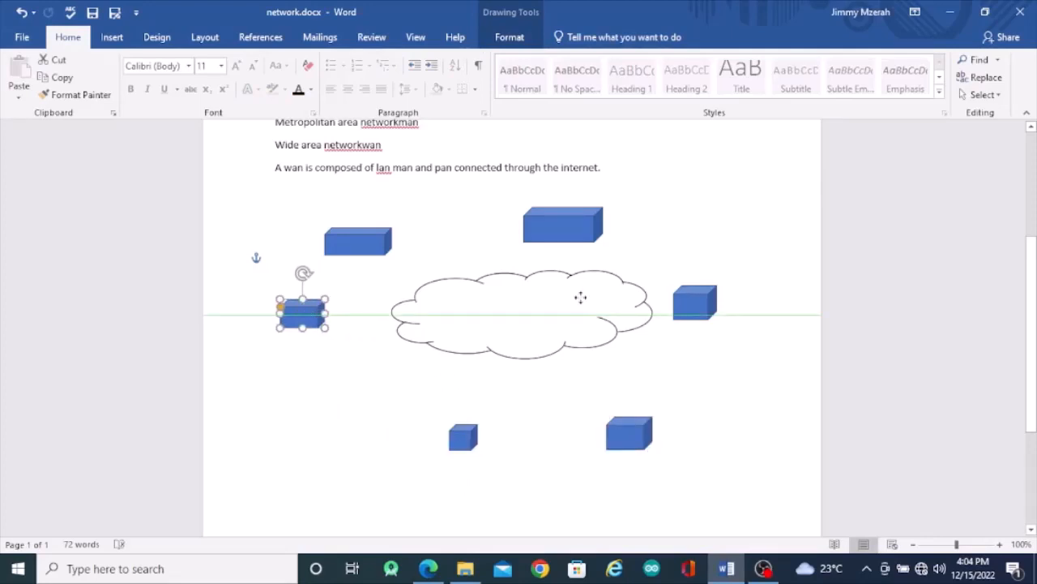
pyautogui.moveTo(690, 301); pyautogui.dragTo(693, 314)
pyautogui.click(557, 232)
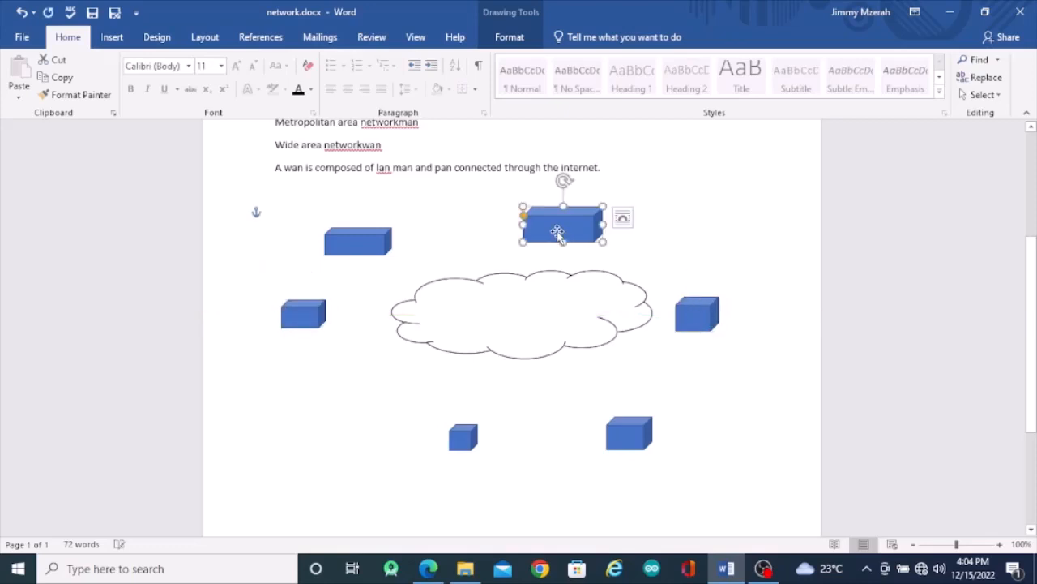
pyautogui.moveTo(558, 232); pyautogui.dragTo(621, 227)
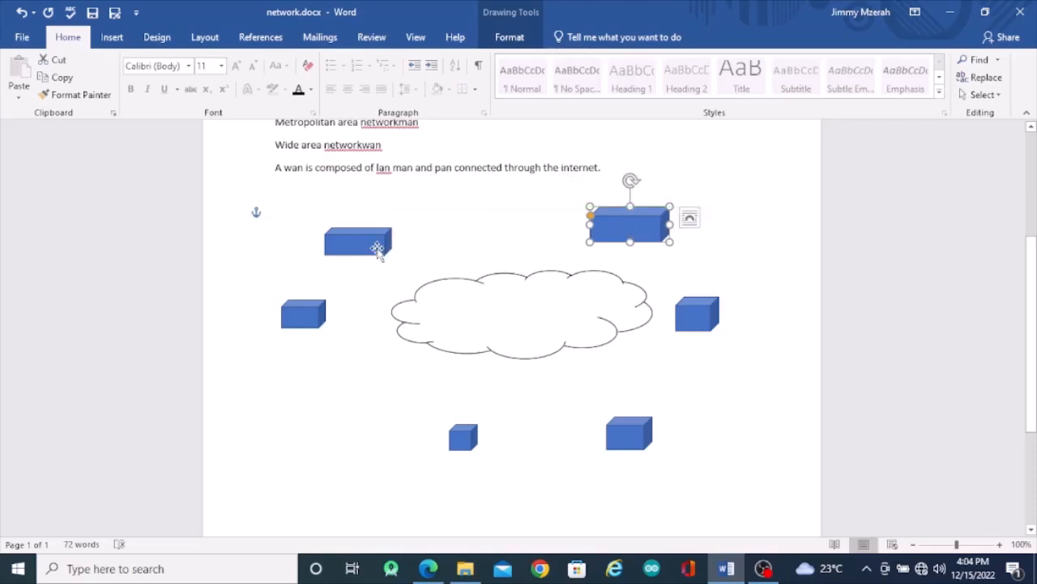
pyautogui.moveTo(377, 239); pyautogui.dragTo(419, 218)
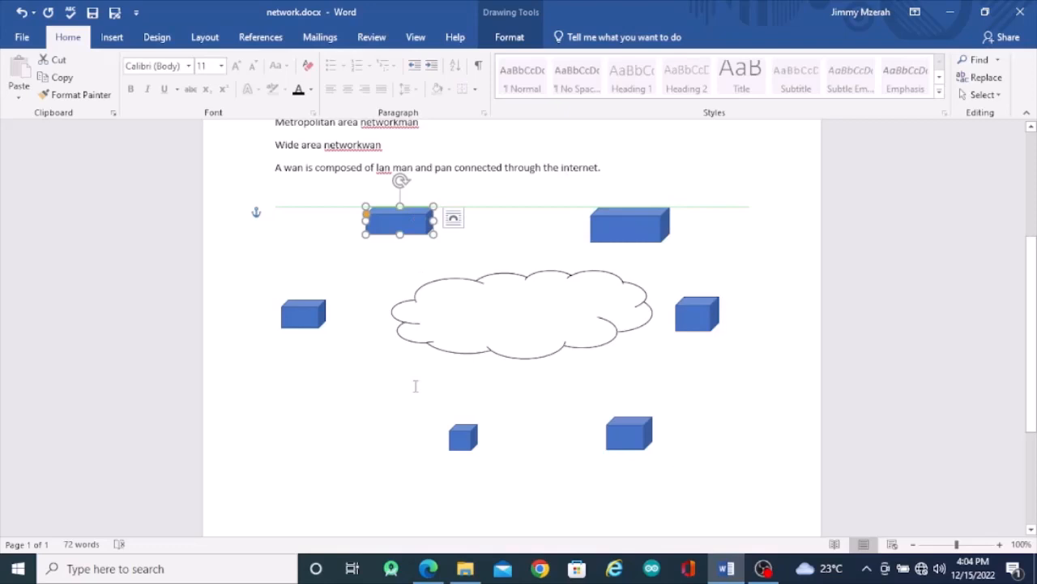
pyautogui.click(428, 568)
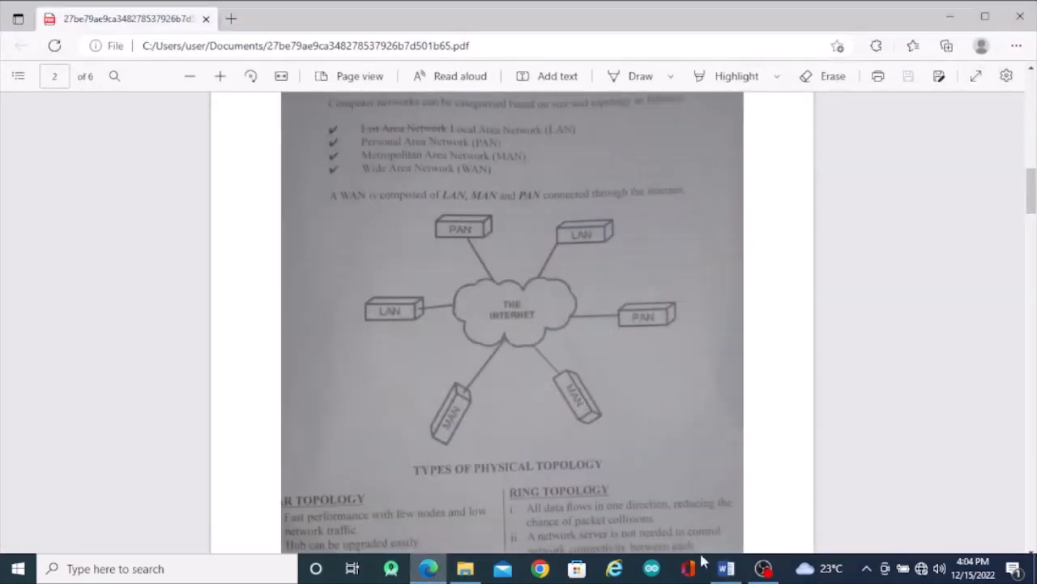
pyautogui.click(727, 569)
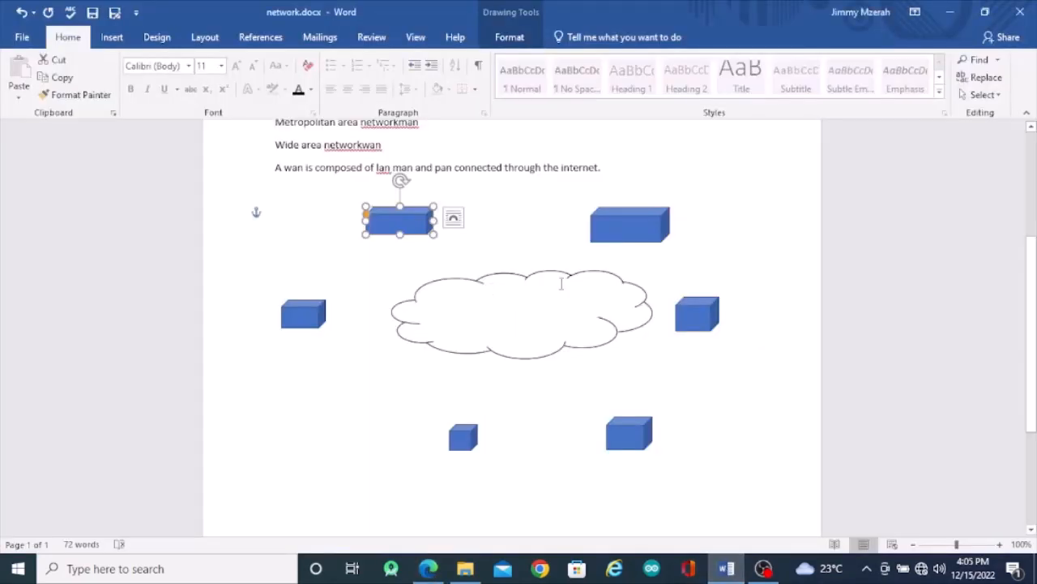
# Give the upper-right cube a black outline and no fill.
pyautogui.click(614, 227)
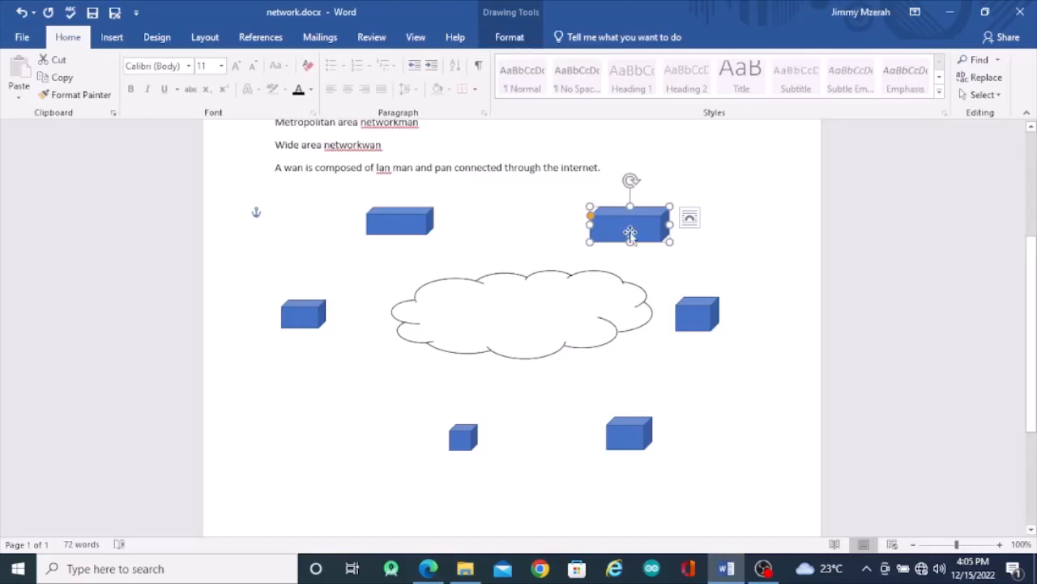
pyautogui.click(511, 38)
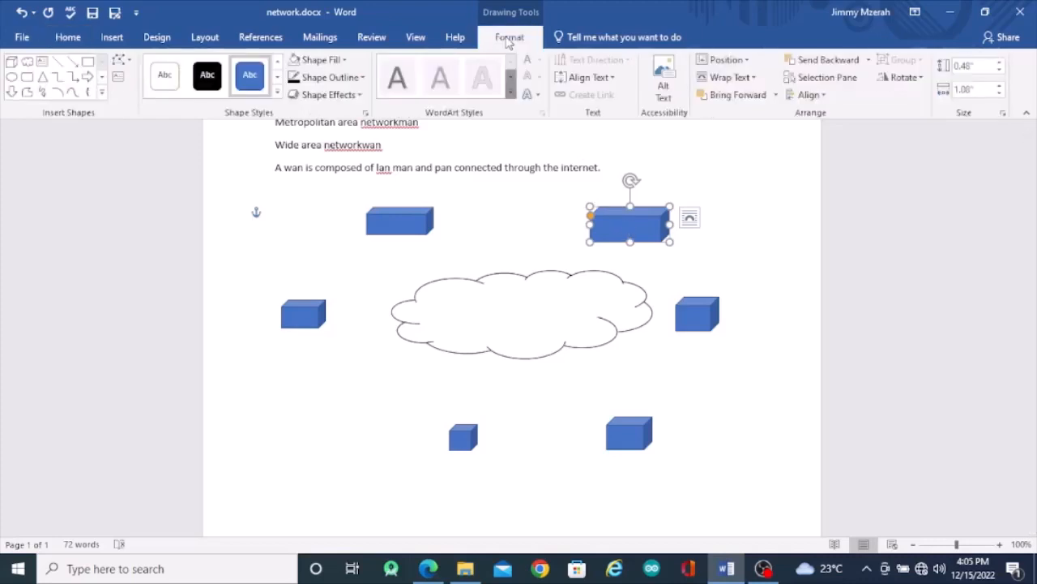
pyautogui.click(354, 82)
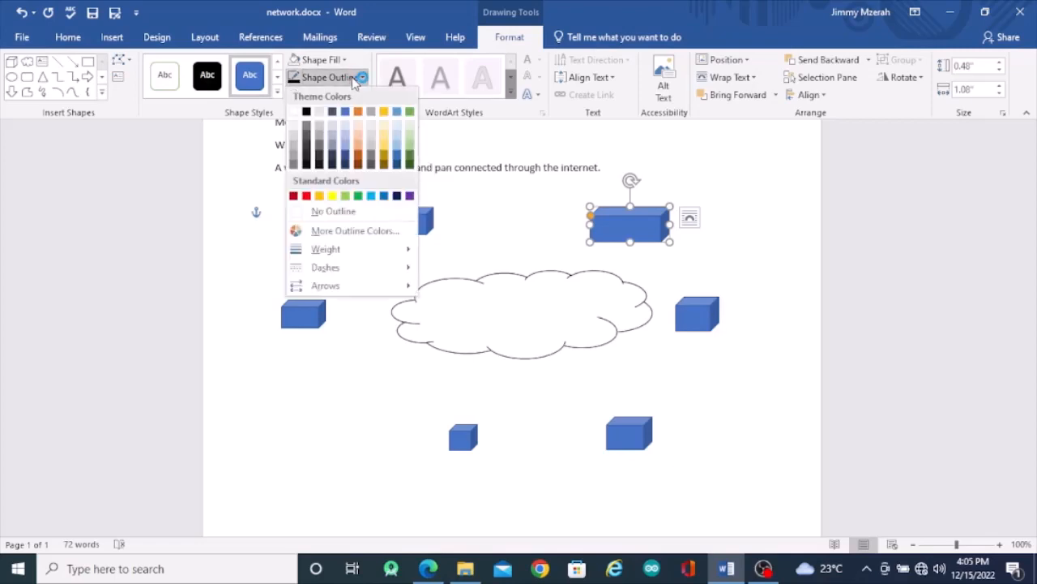
pyautogui.click(308, 114)
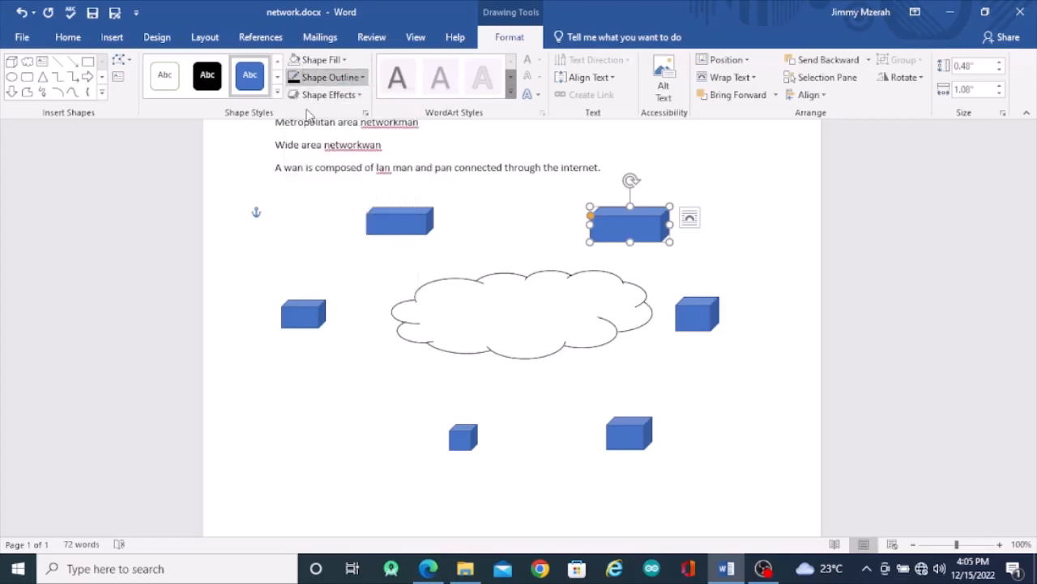
pyautogui.click(329, 61)
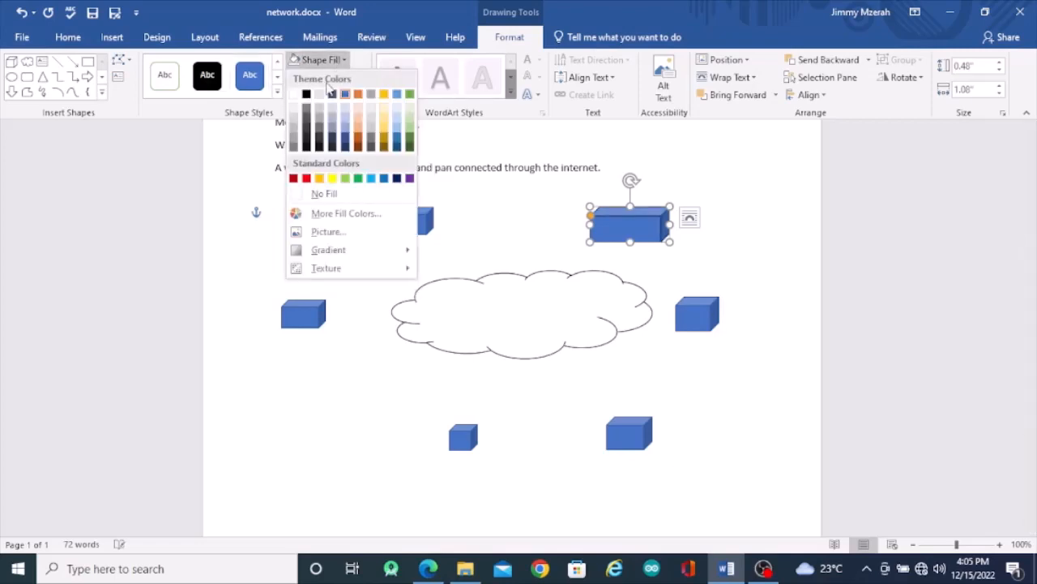
pyautogui.click(313, 195)
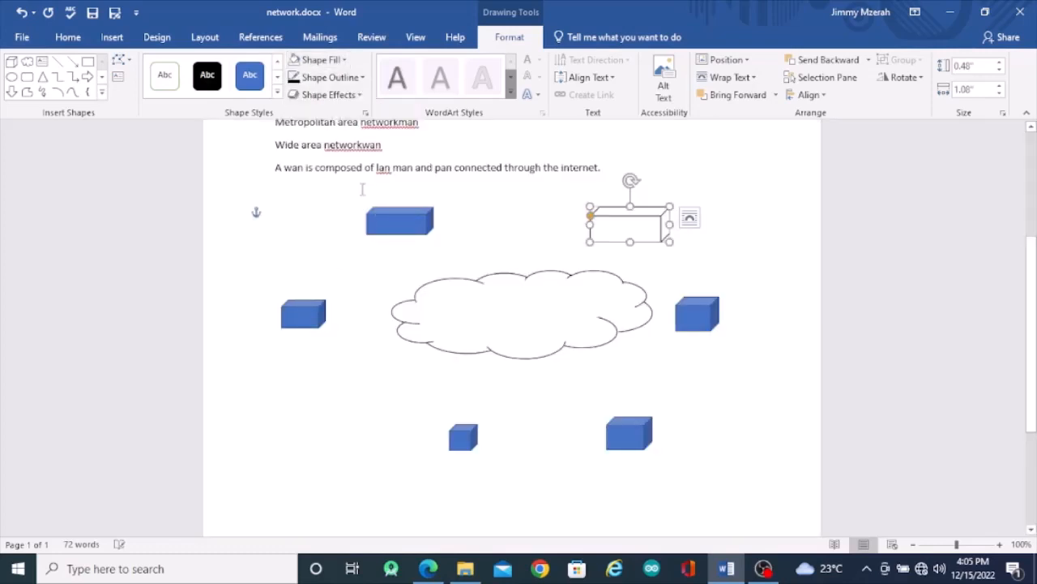
# Remove the fill from the upper-left cube.
pyautogui.click(387, 222)
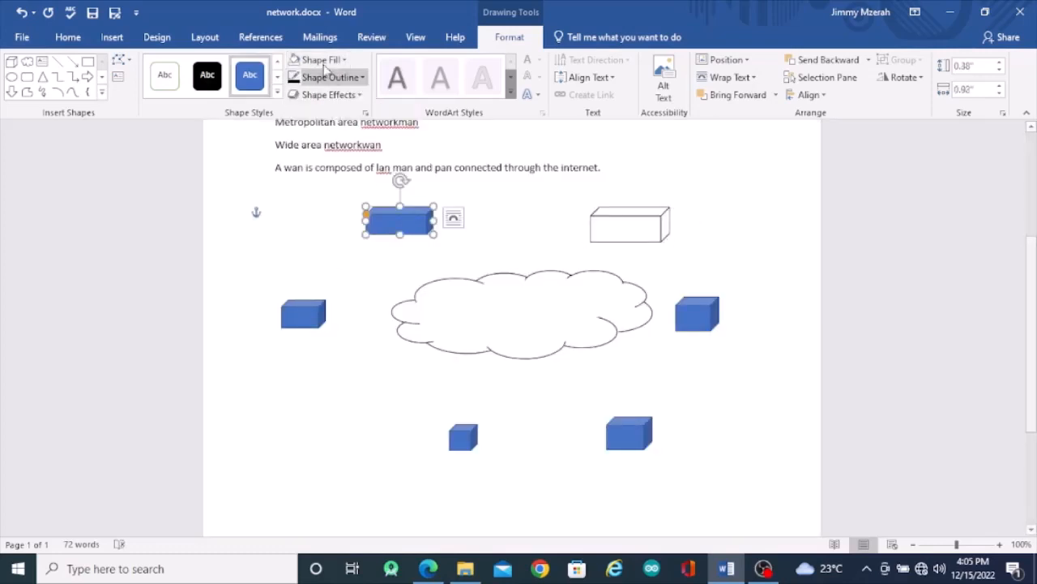
pyautogui.click(316, 60)
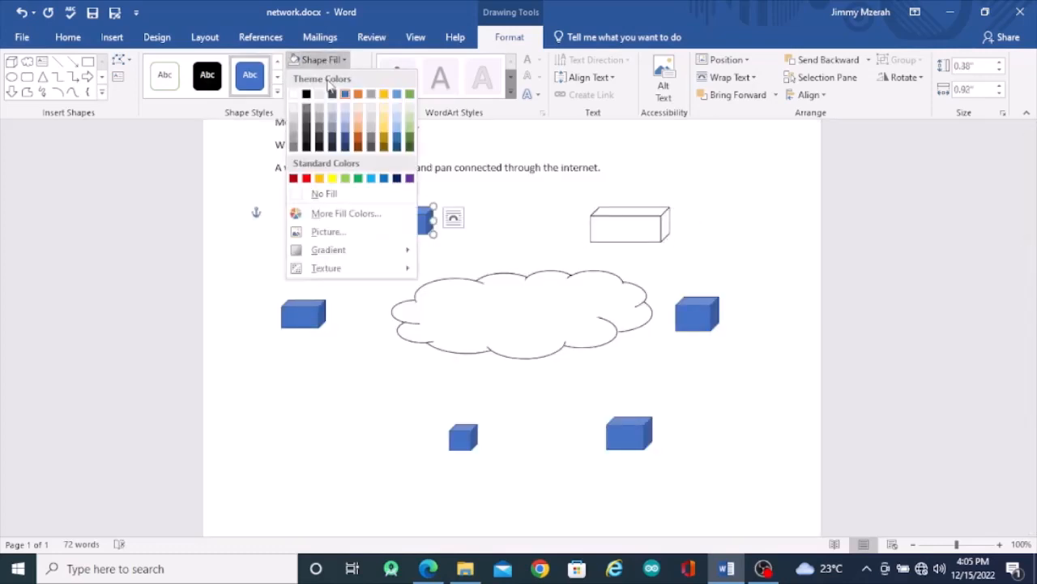
pyautogui.click(306, 178)
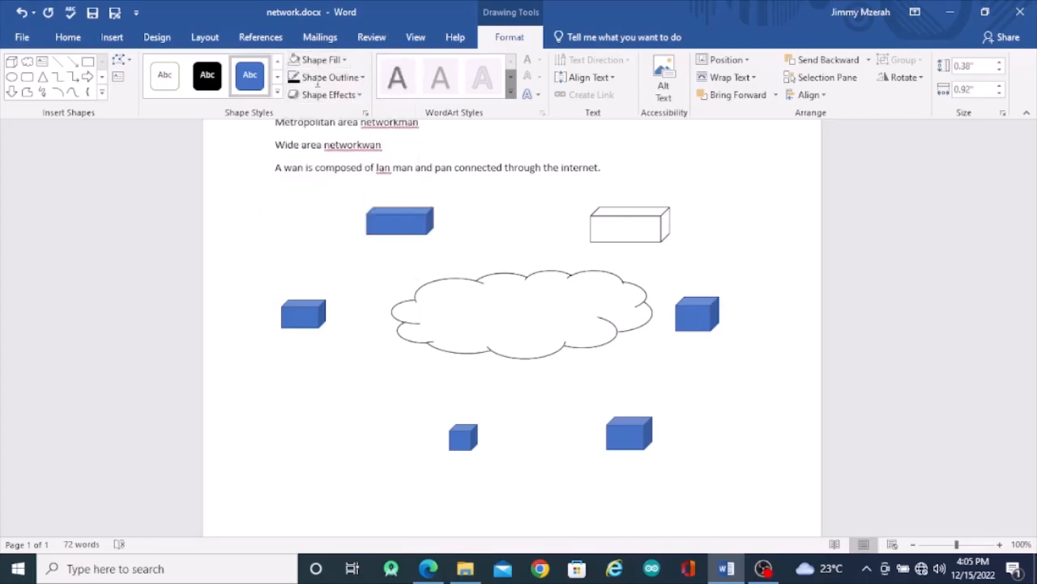
pyautogui.hotkey('ctrl', 'z')
pyautogui.press('Escape')
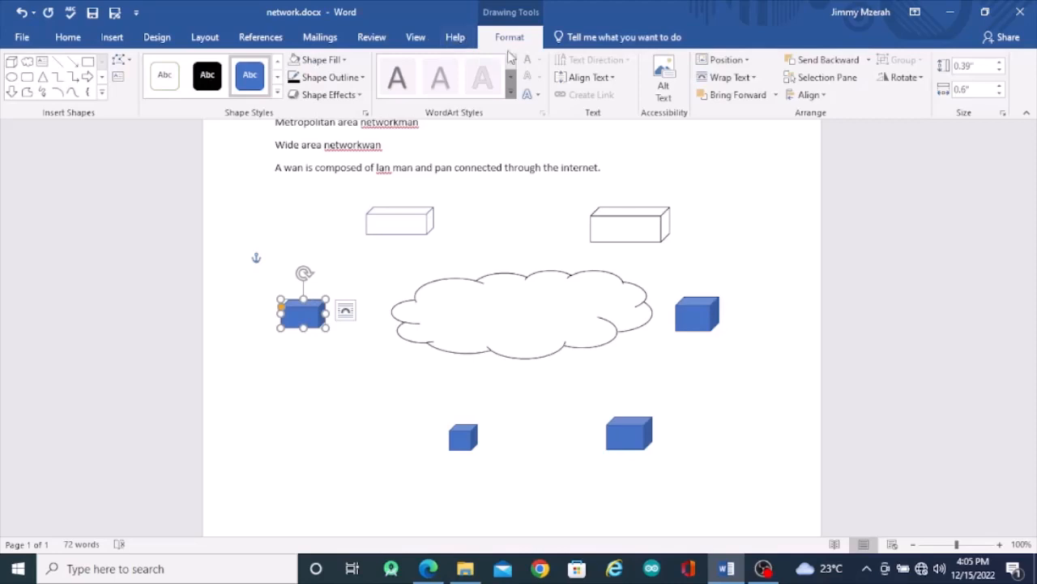
# Give the cube on the cloud's left side a black outline and no fill.
pyautogui.click(330, 79)
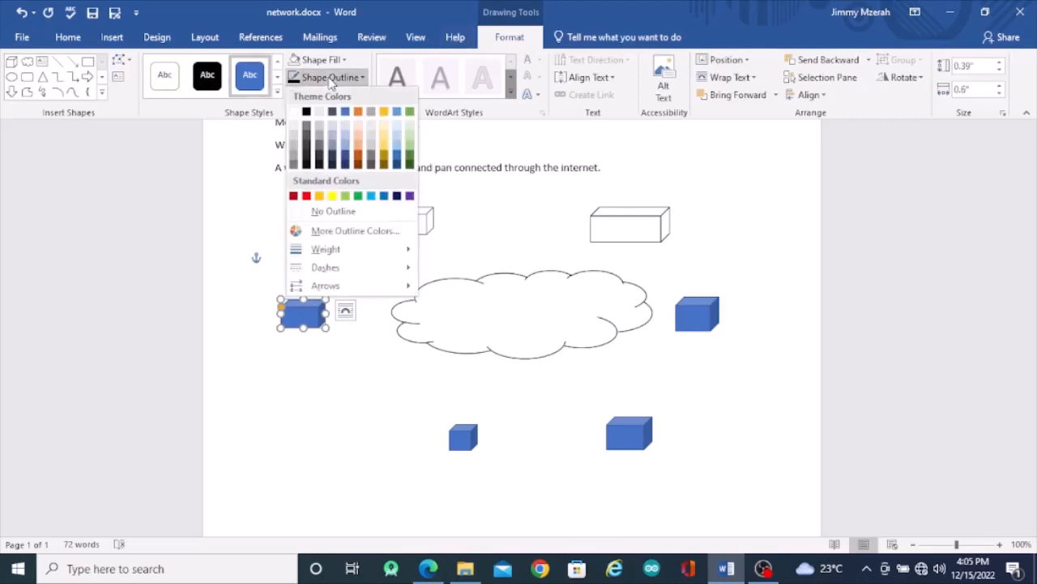
pyautogui.click(306, 112)
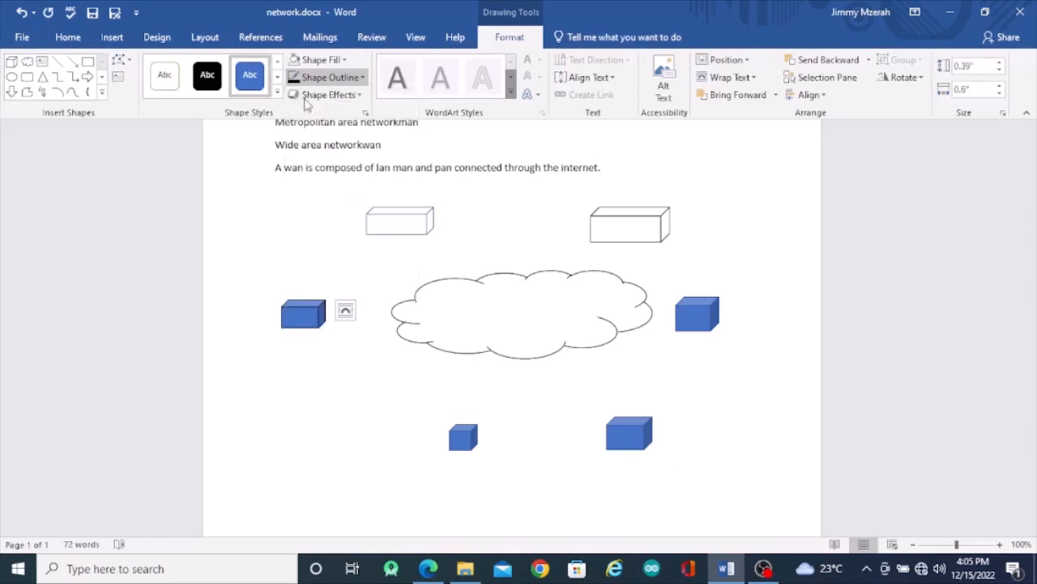
pyautogui.click(318, 60)
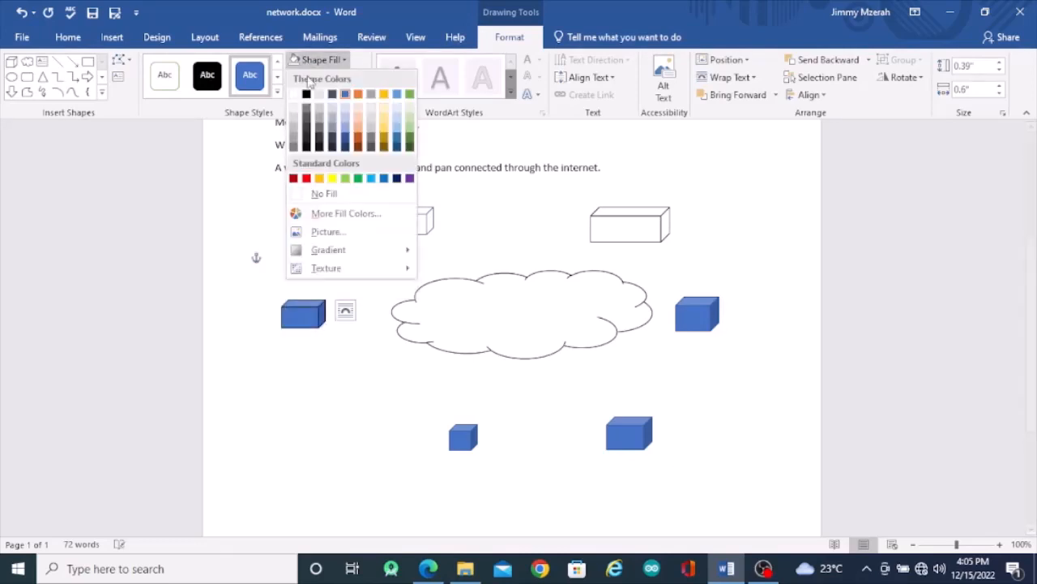
pyautogui.click(315, 196)
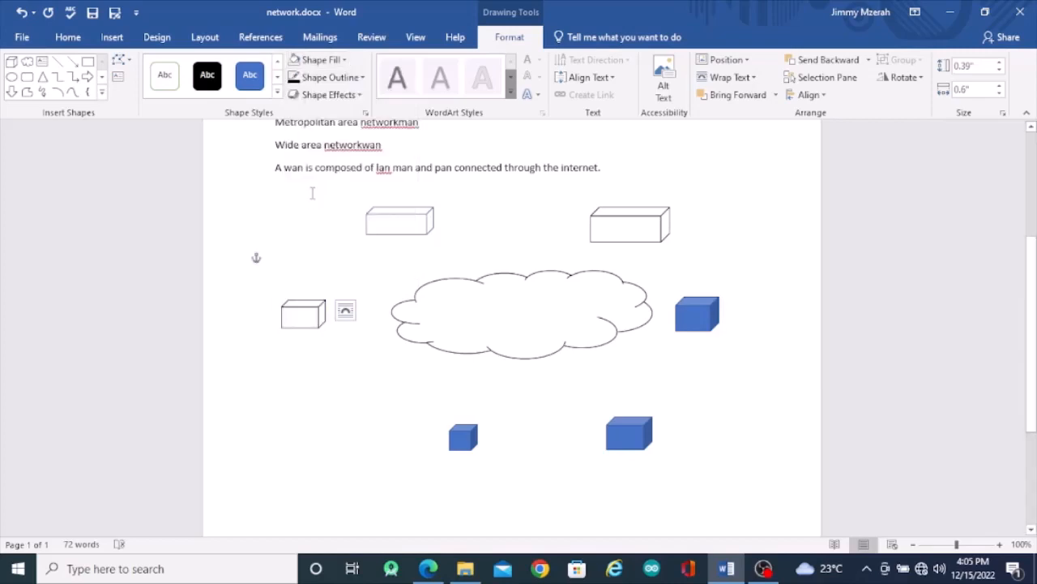
# Give the cube on the cloud's right side a black outline and no fill.
pyautogui.click(702, 317)
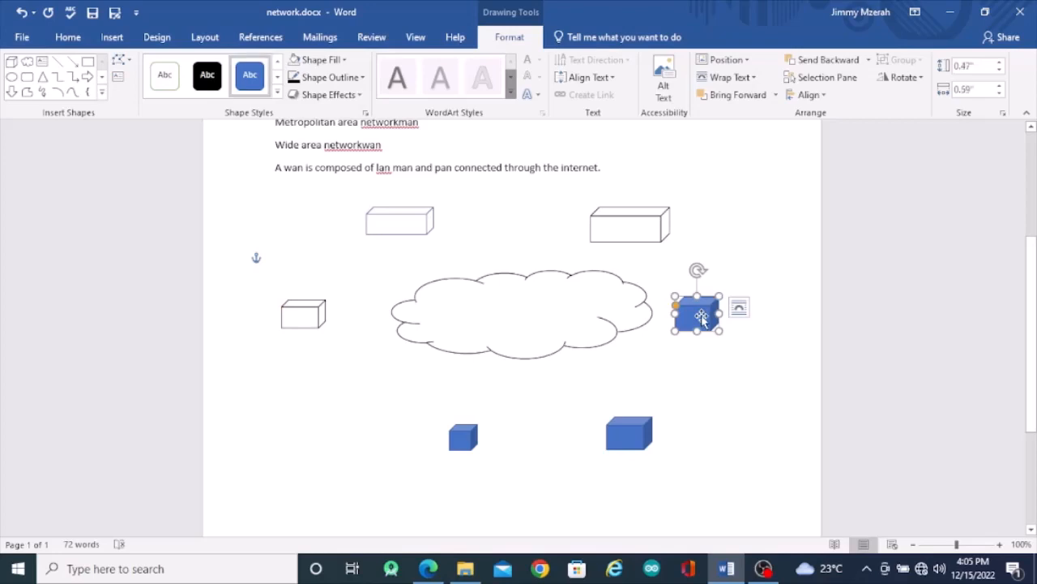
pyautogui.click(351, 78)
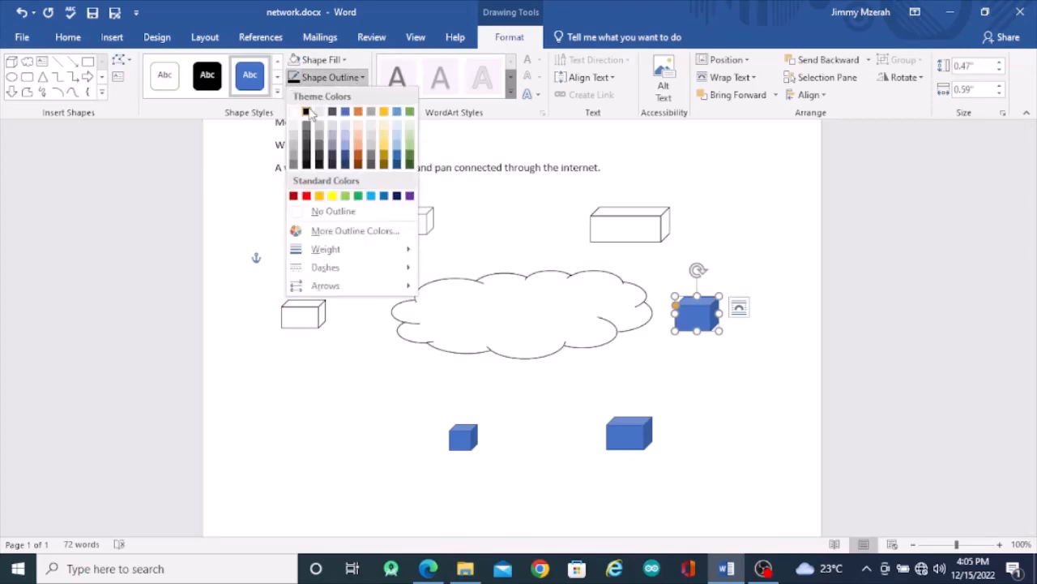
pyautogui.click(308, 112)
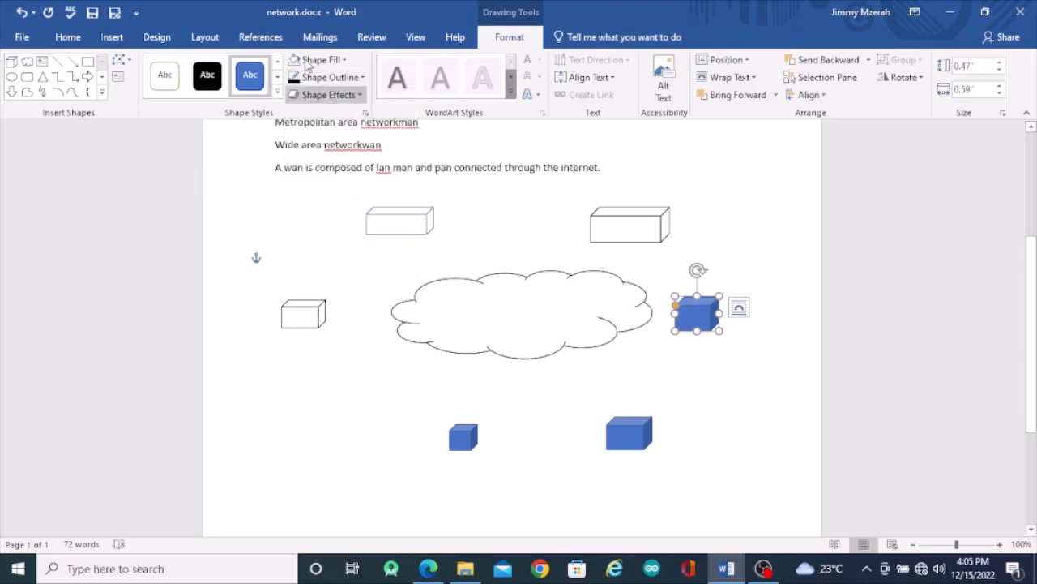
pyautogui.click(320, 60)
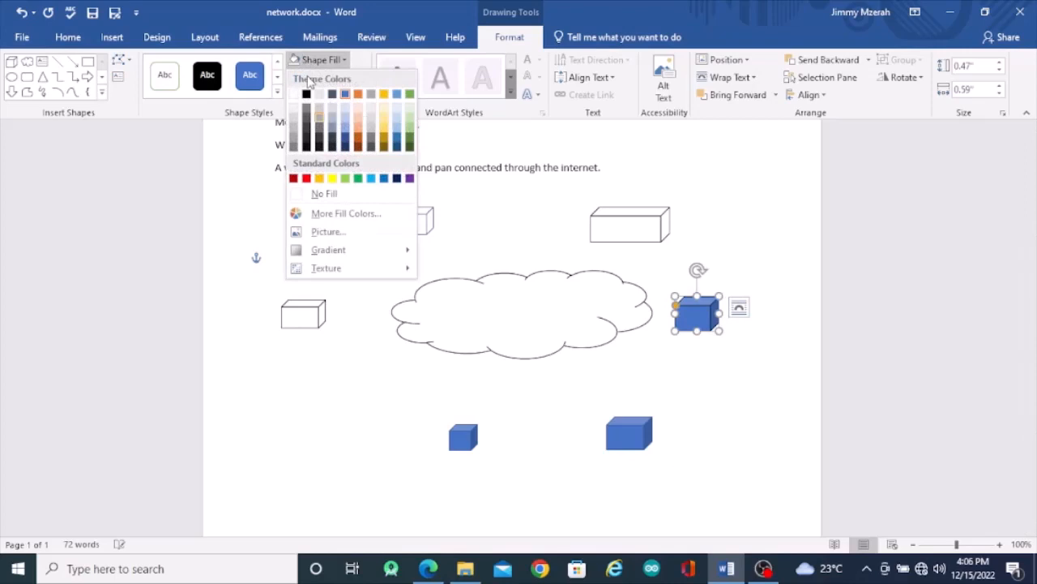
pyautogui.click(322, 195)
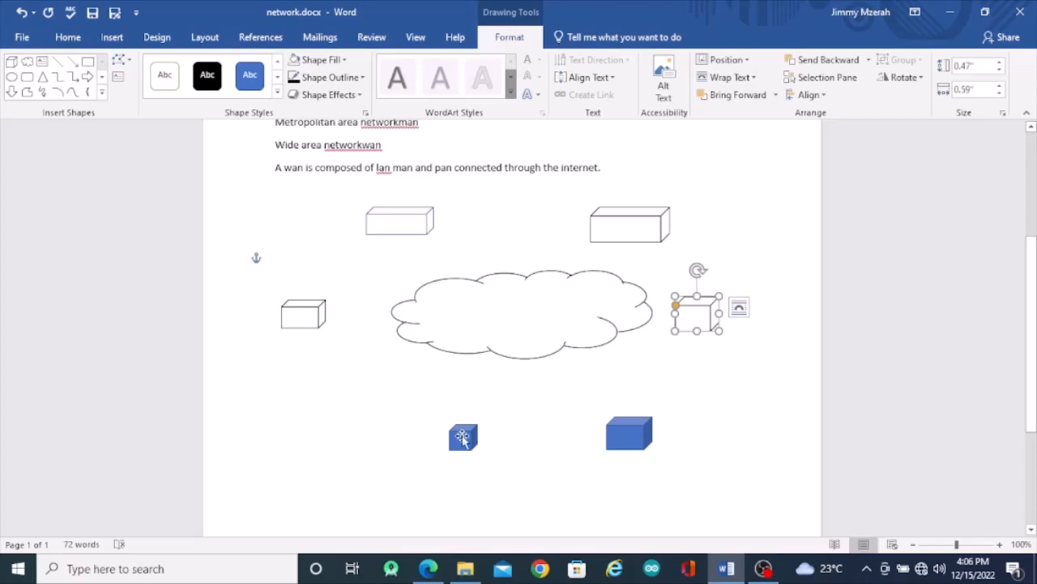
# Move both cubes below the cloud up closer to it, shifting the left one further left and the right one slightly left.
pyautogui.click(454, 430)
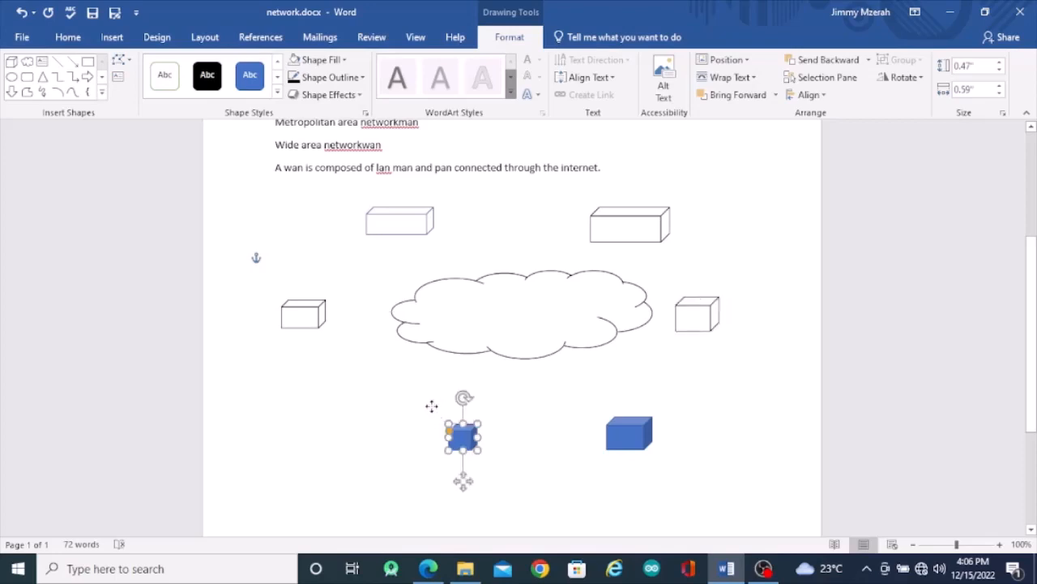
pyautogui.moveTo(431, 405); pyautogui.dragTo(433, 407)
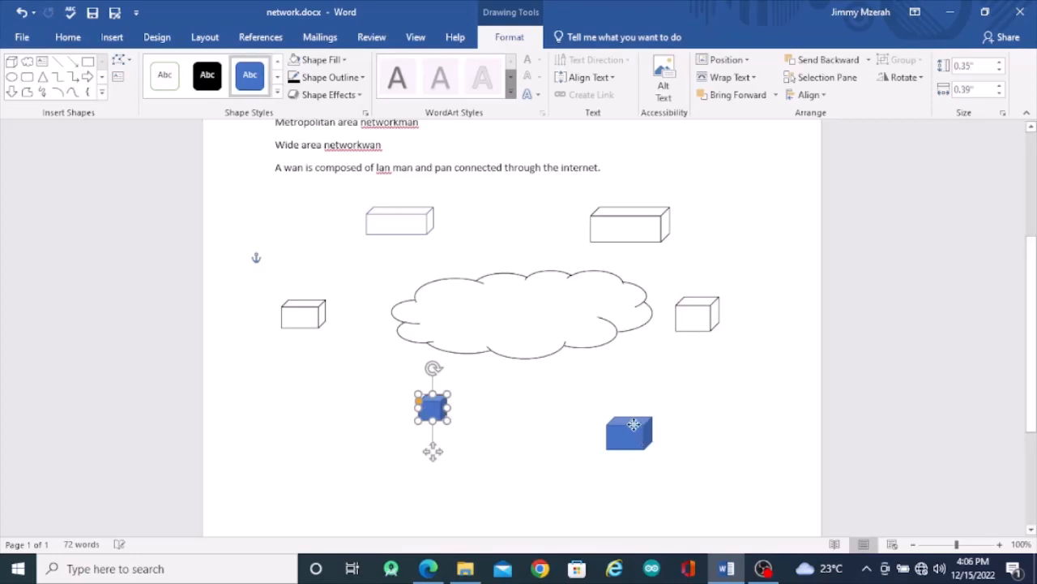
pyautogui.moveTo(627, 408); pyautogui.dragTo(626, 401)
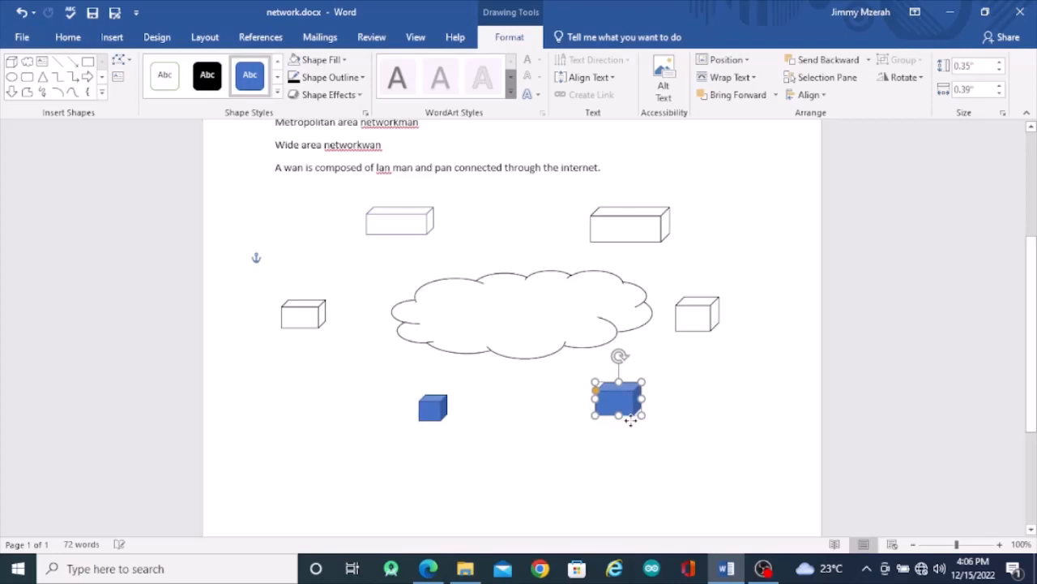
pyautogui.moveTo(630, 420); pyautogui.dragTo(631, 421)
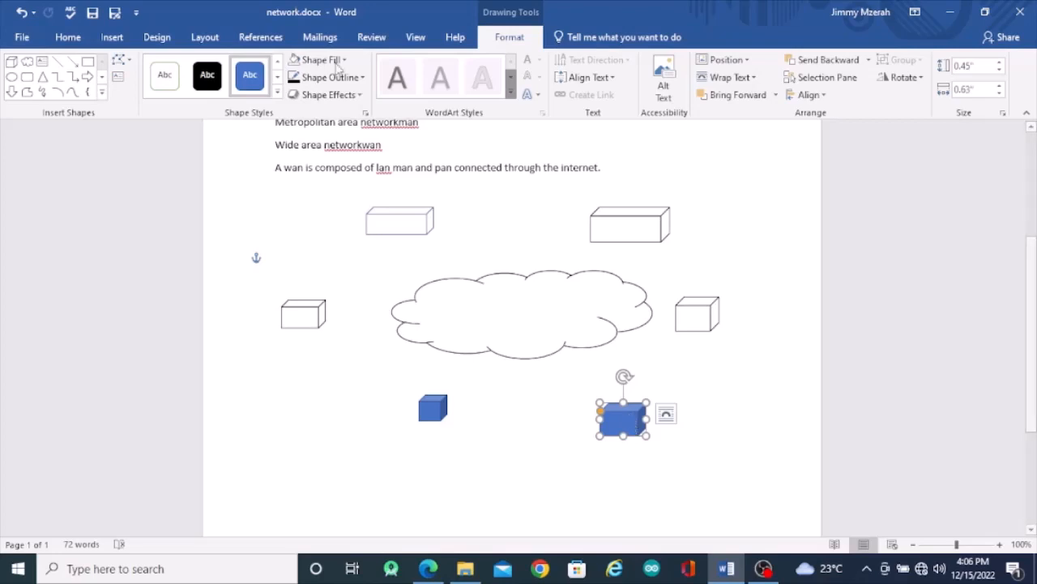
# Give the lower-left cube below the cloud a black outline and no fill.
pyautogui.click(435, 418)
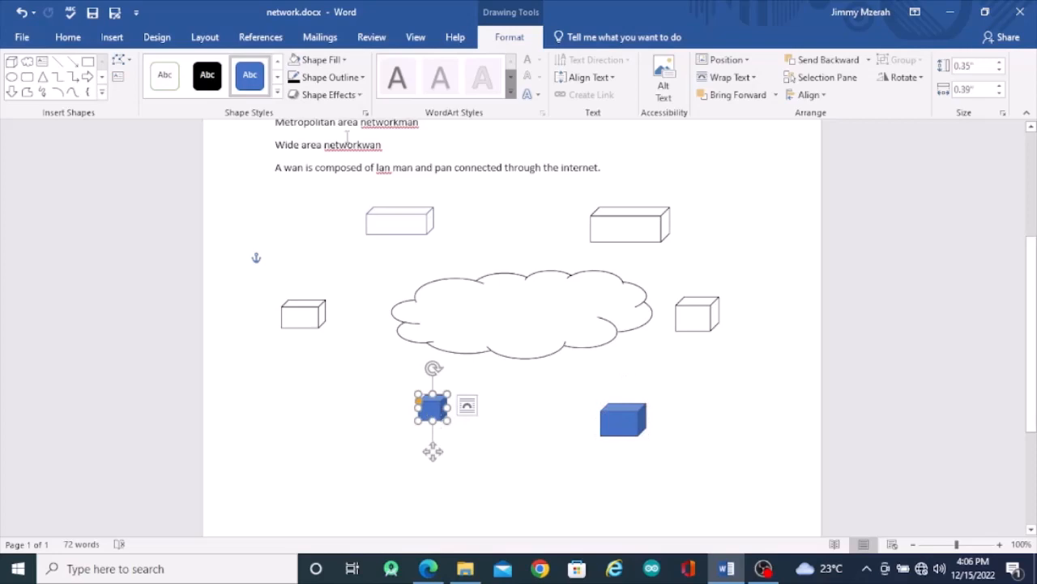
pyautogui.click(350, 77)
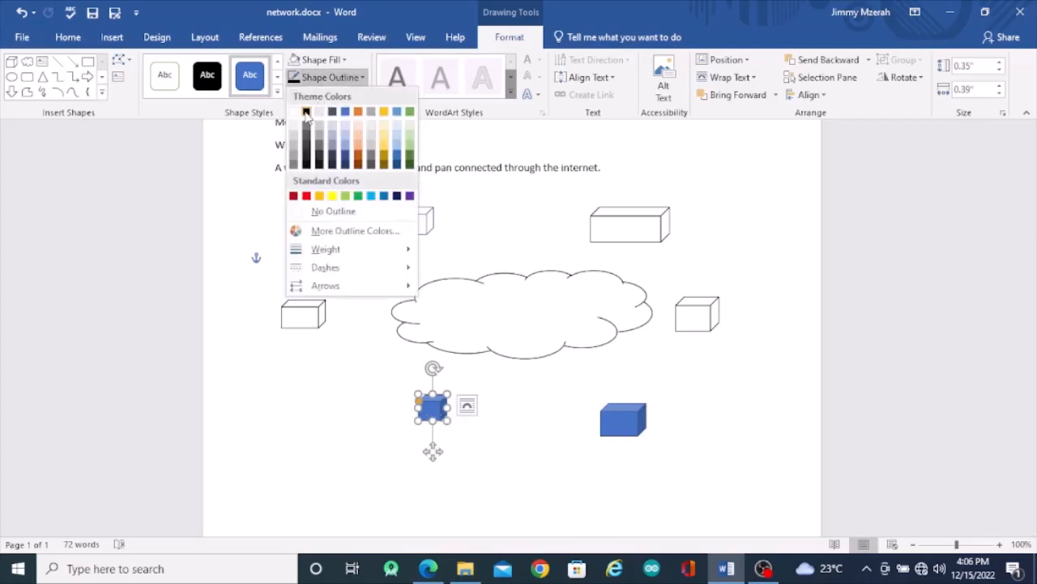
pyautogui.click(335, 67)
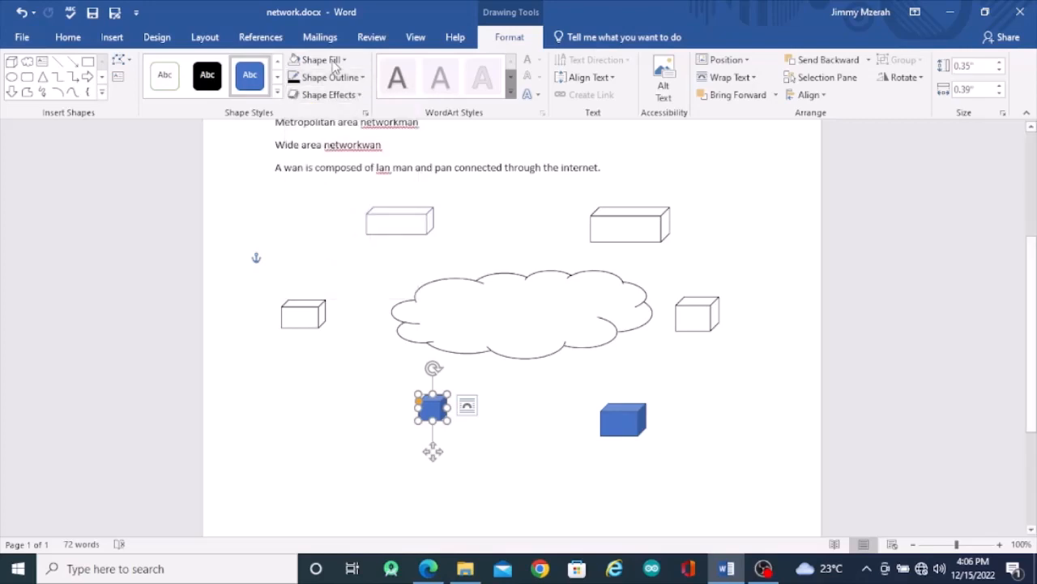
pyautogui.click(335, 67)
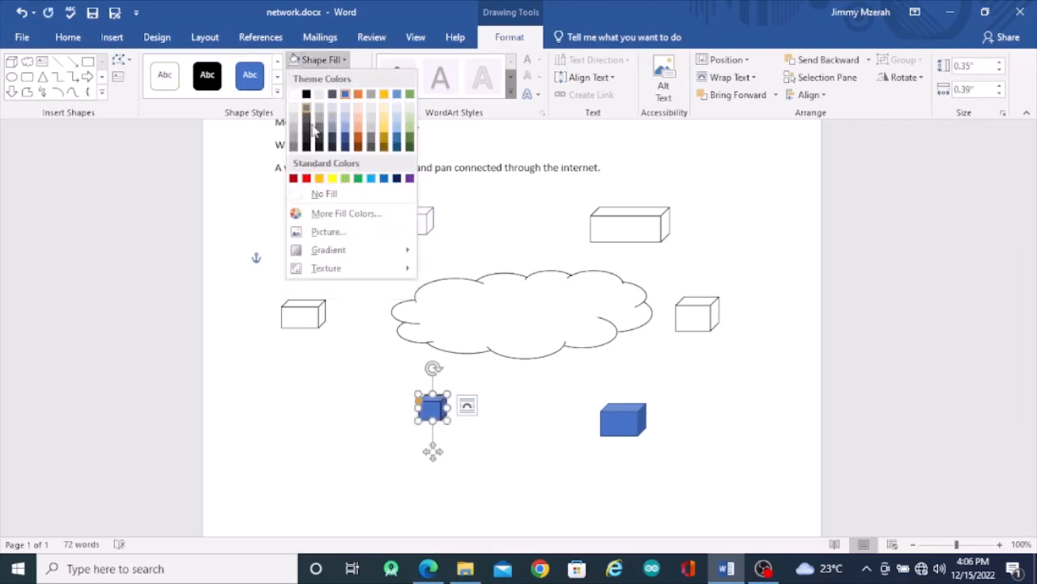
pyautogui.click(300, 197)
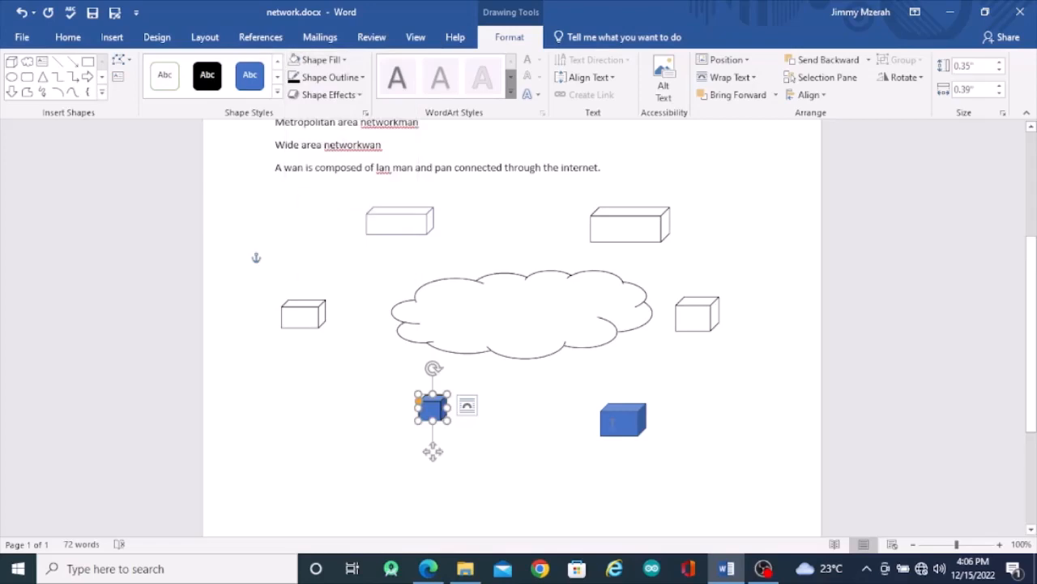
# Give the lower-right cube below the cloud a black outline and no fill.
pyautogui.click(603, 418)
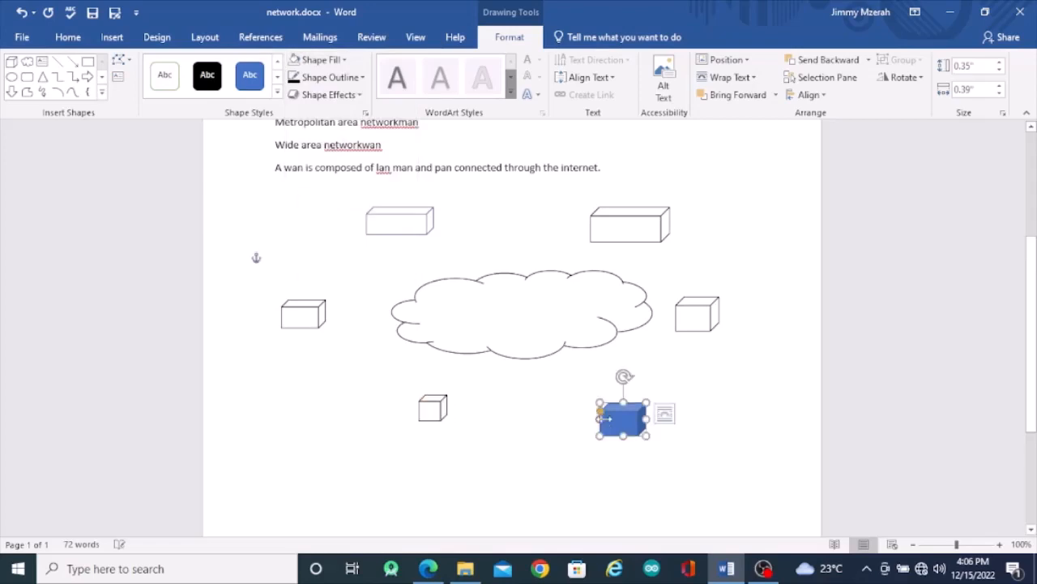
pyautogui.click(337, 77)
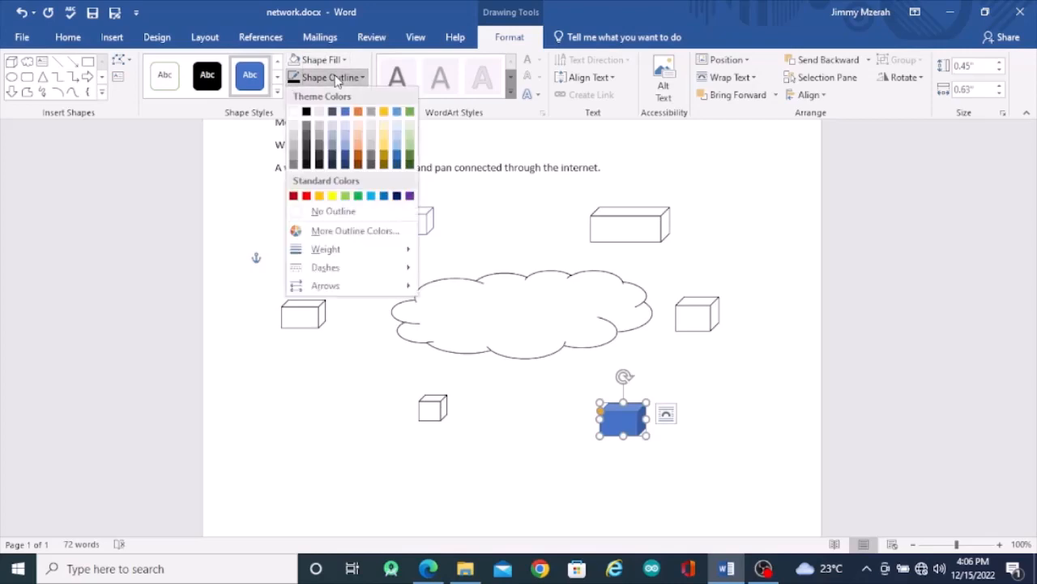
pyautogui.click(307, 113)
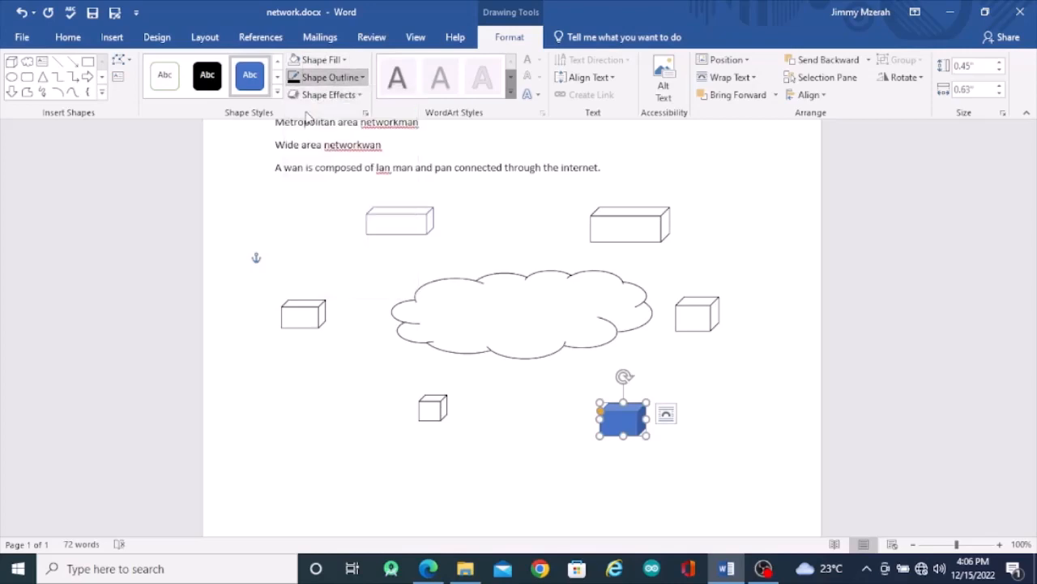
pyautogui.click(317, 63)
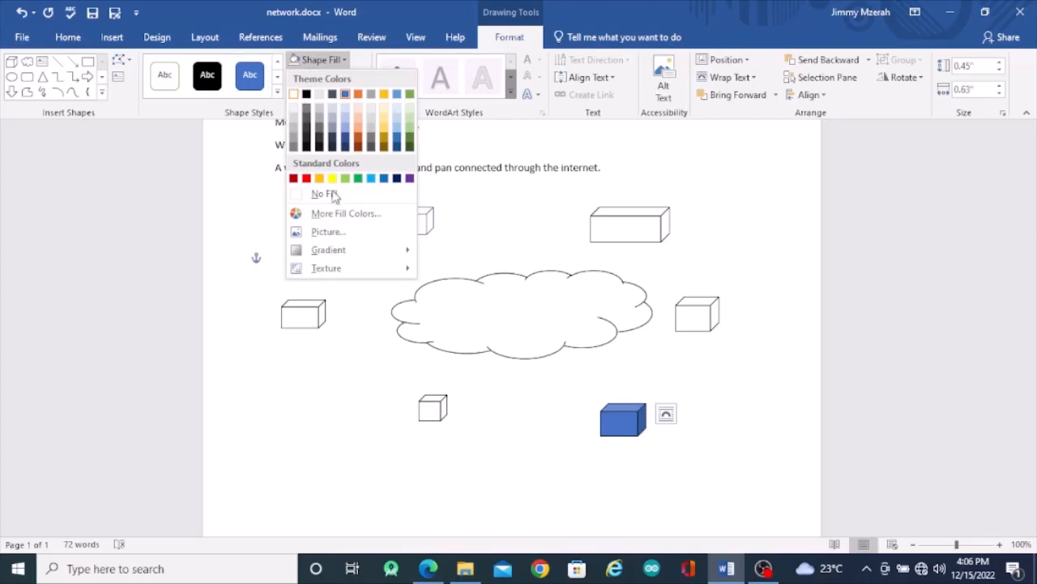
pyautogui.click(332, 194)
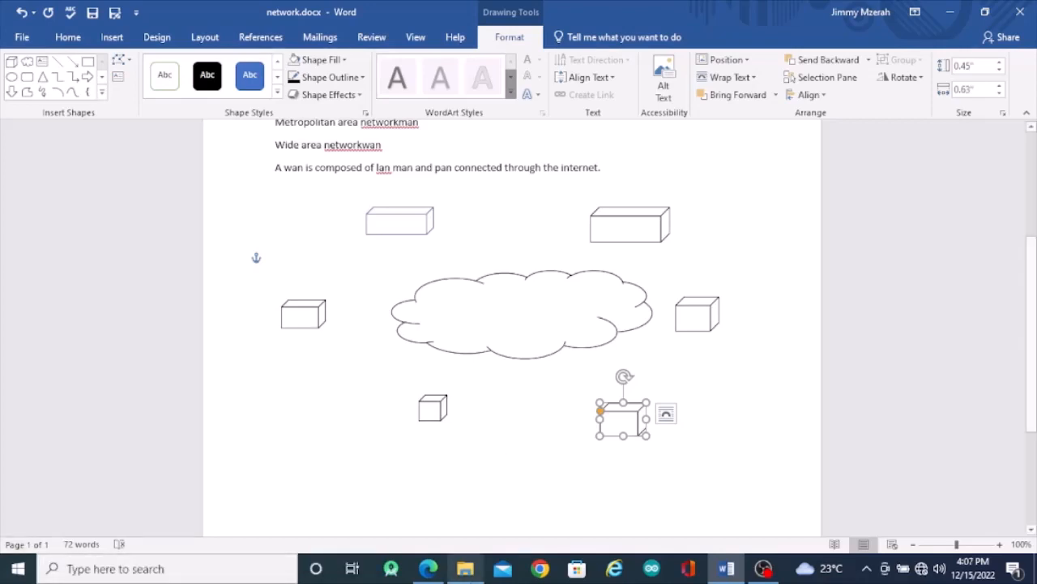
# Check the diagram in the exam paper and draw a nearly horizontal line about 1.01" wide from the left cube to the cloud's left edge.
pyautogui.click(427, 568)
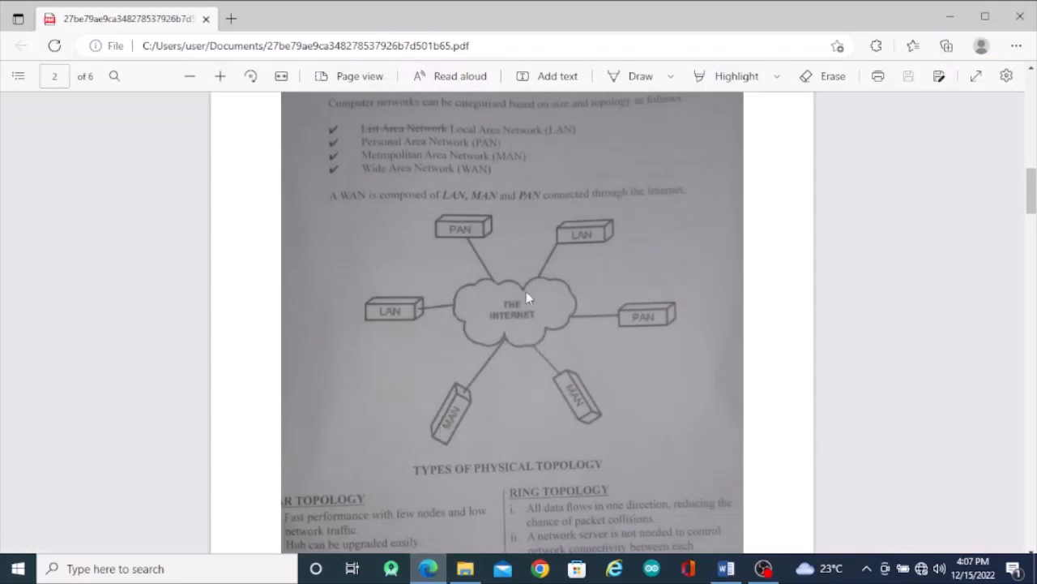
pyautogui.click(726, 568)
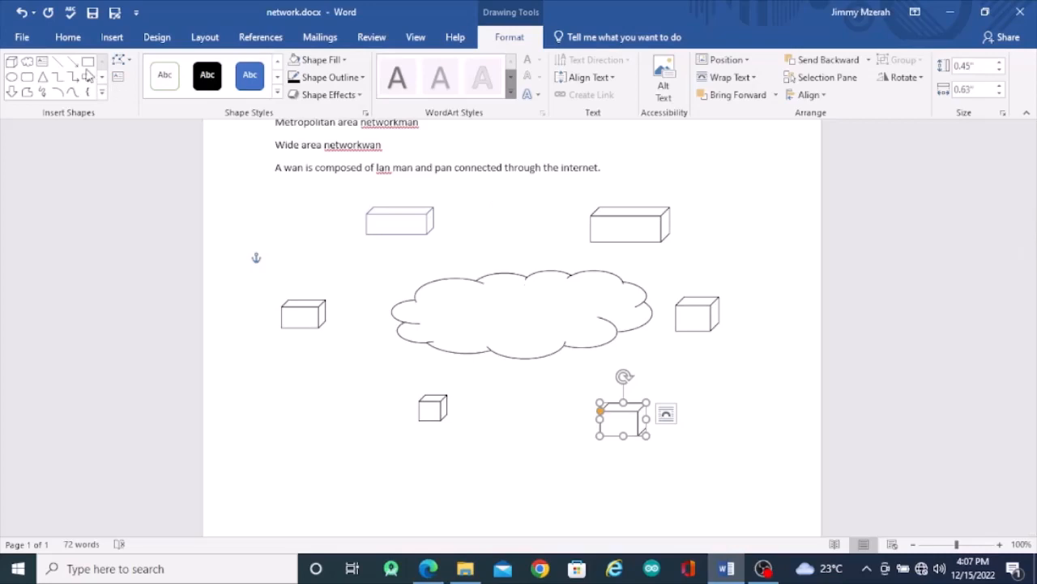
pyautogui.click(59, 63)
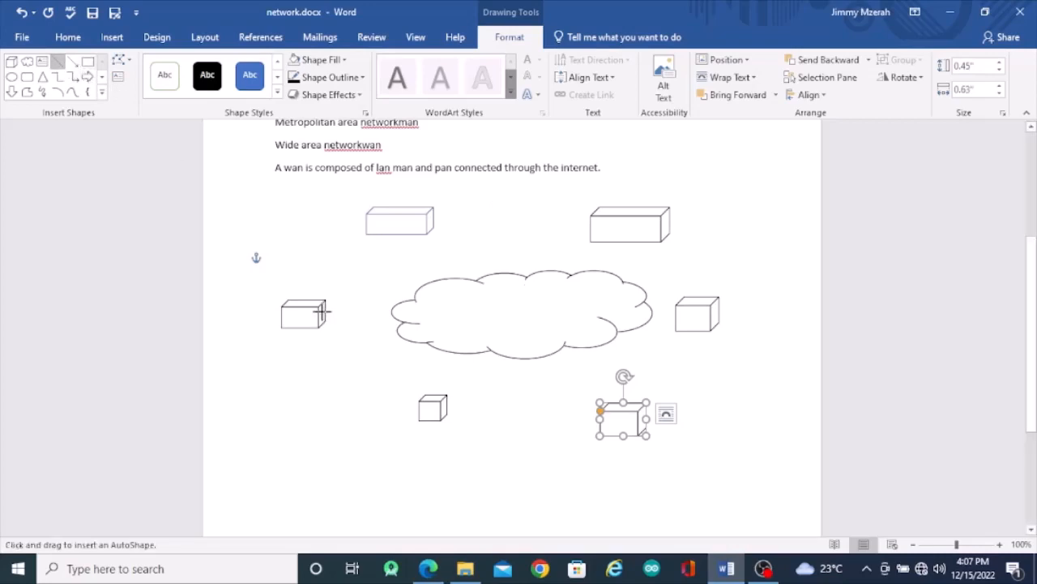
pyautogui.moveTo(324, 311); pyautogui.dragTo(395, 308)
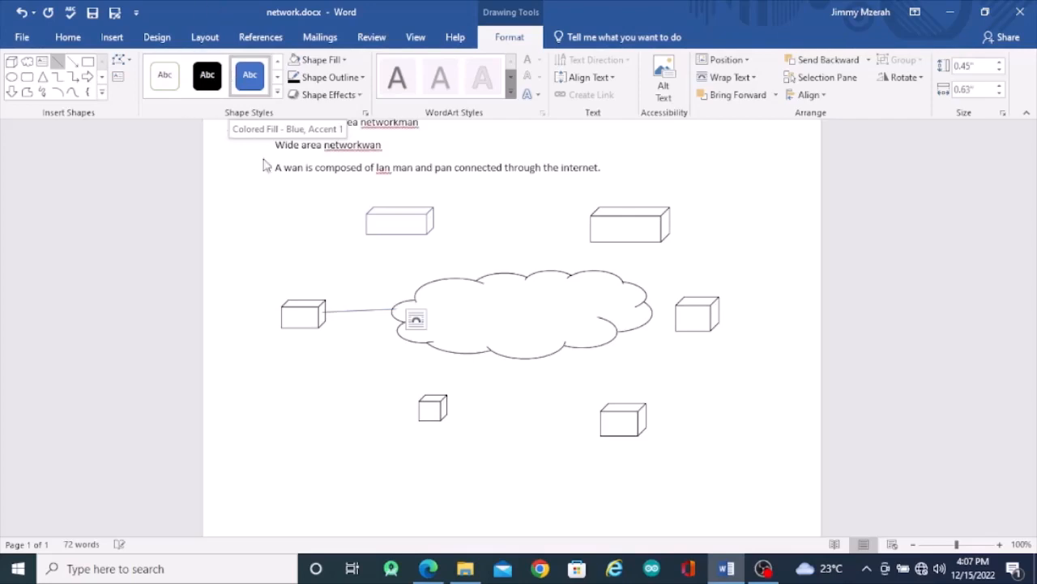
# Draw a slanted line about 0.65" high and 0.29" wide from the upper-left cube's bottom edge to the cloud, following the exam paper.
pyautogui.click(56, 62)
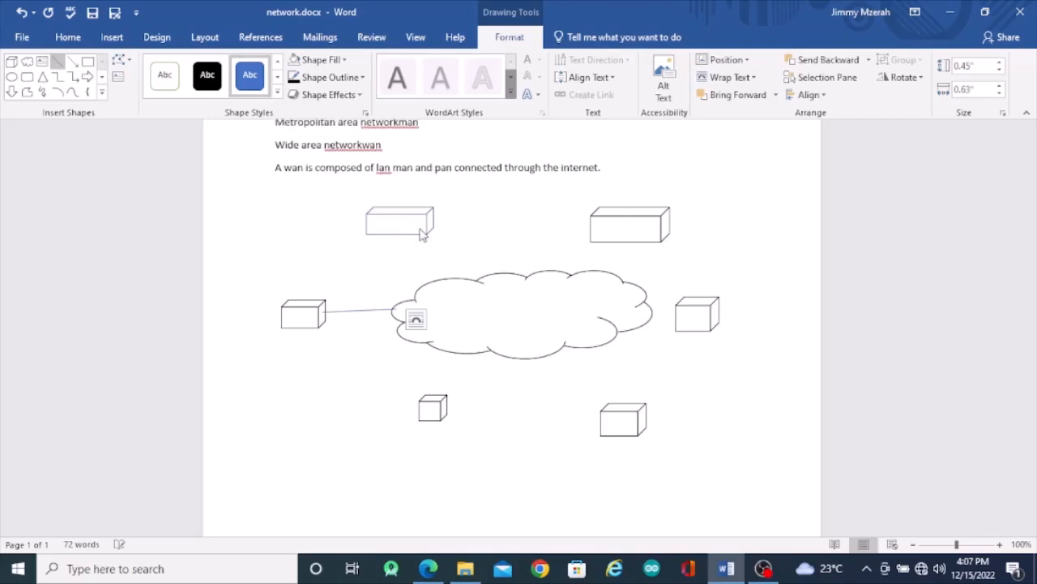
pyautogui.click(428, 568)
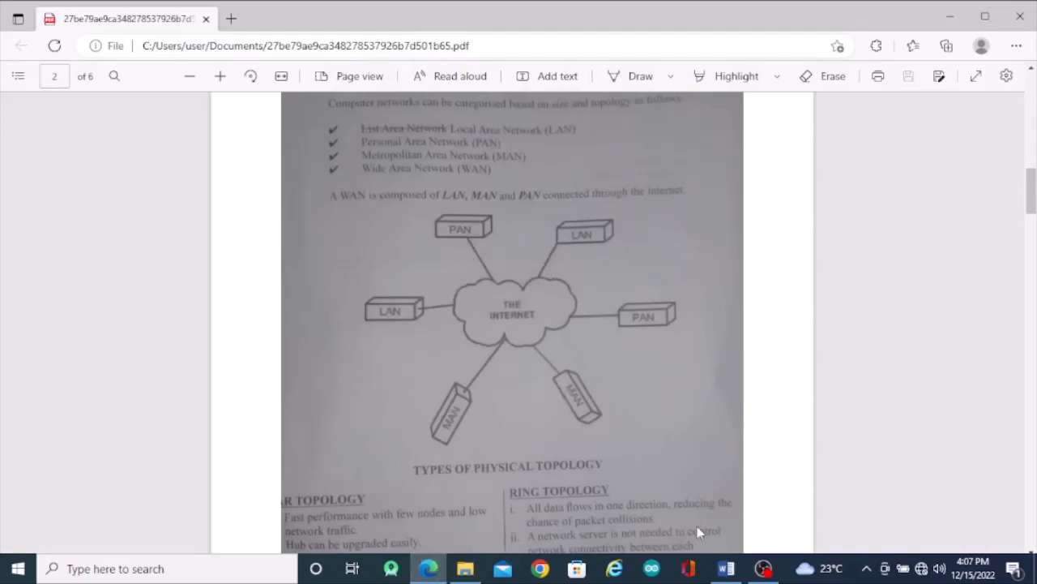
pyautogui.click(726, 569)
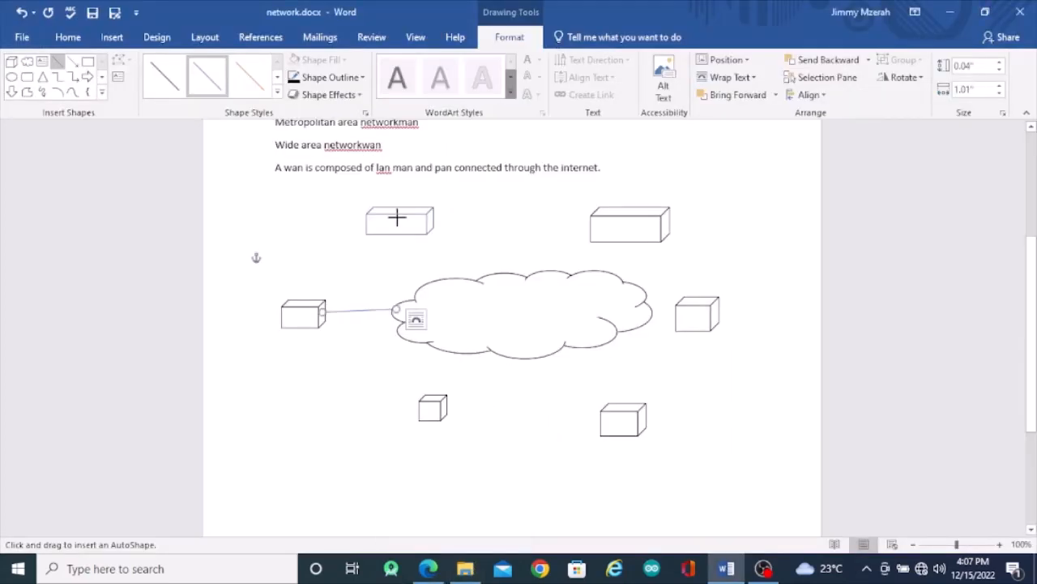
pyautogui.moveTo(418, 234); pyautogui.dragTo(438, 279)
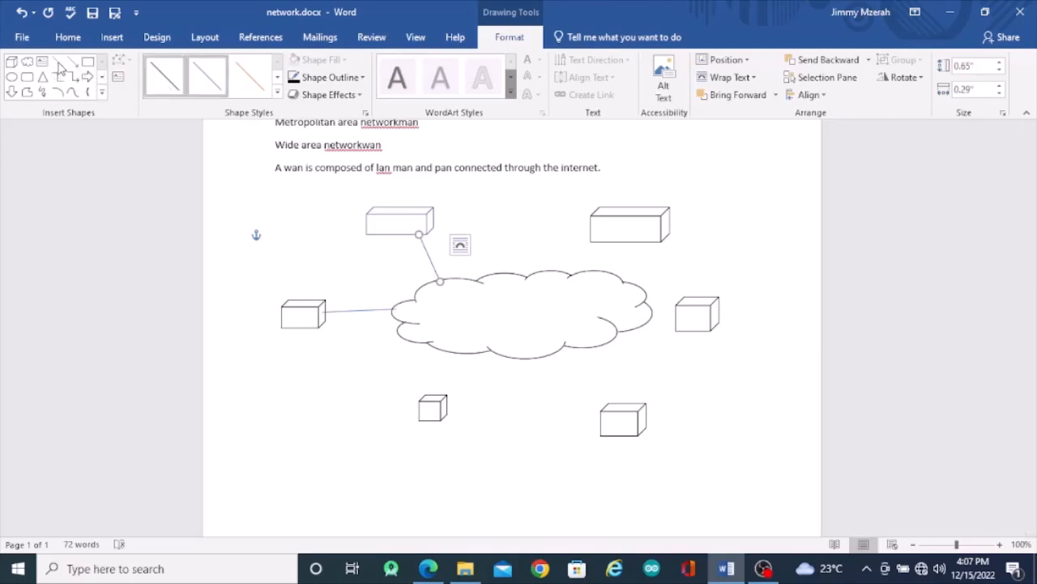
# Draw a line about 0.42" high and 0.41" wide from the upper-right cube's lower-left corner to the cloud, and compare with the exam paper.
pyautogui.click(60, 66)
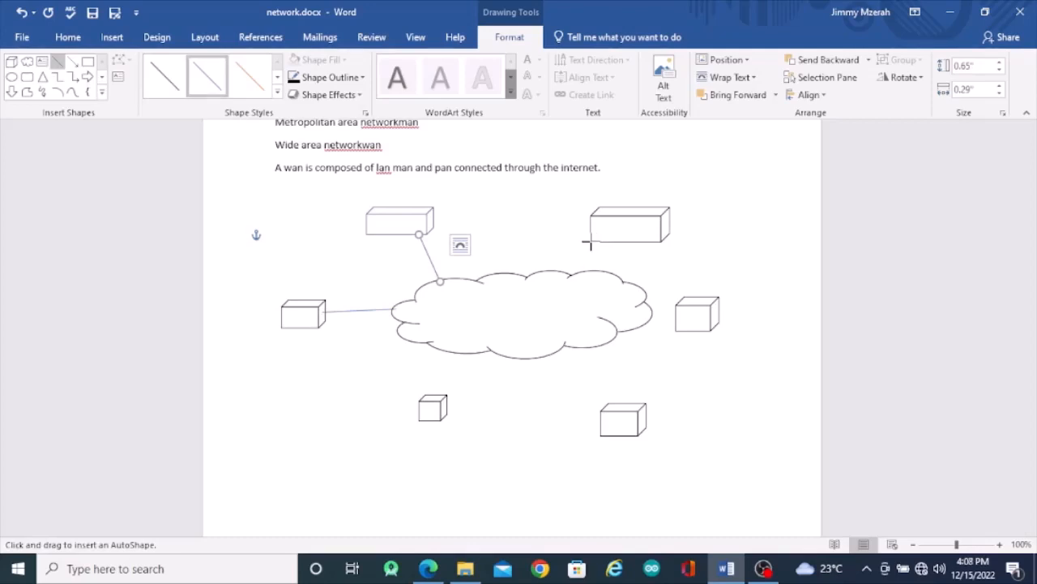
pyautogui.moveTo(588, 243)
pyautogui.mouseDown()
pyautogui.moveTo(565, 257)
pyautogui.moveTo(561, 273)
pyautogui.mouseUp()
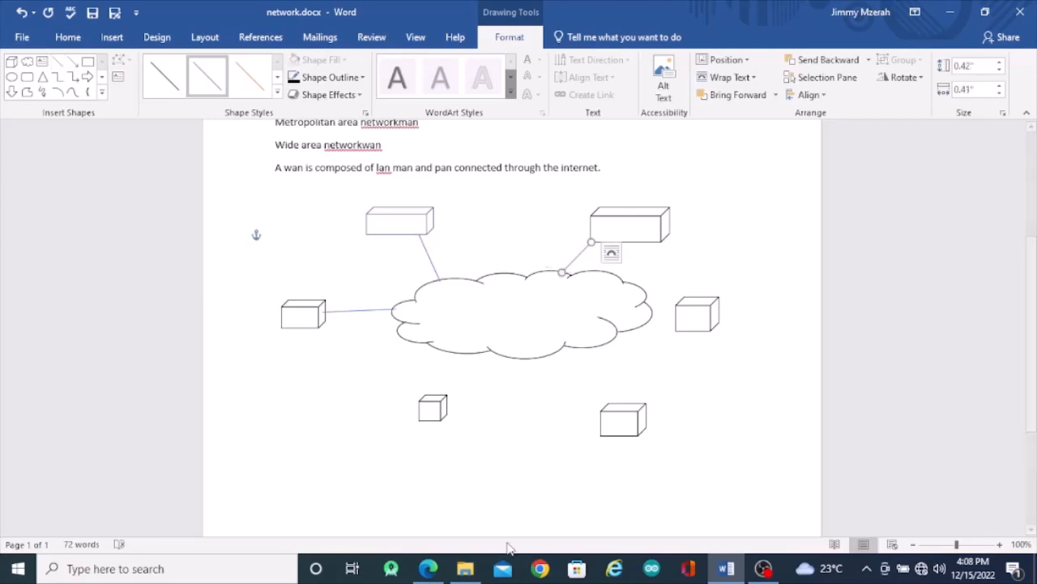
pyautogui.click(428, 568)
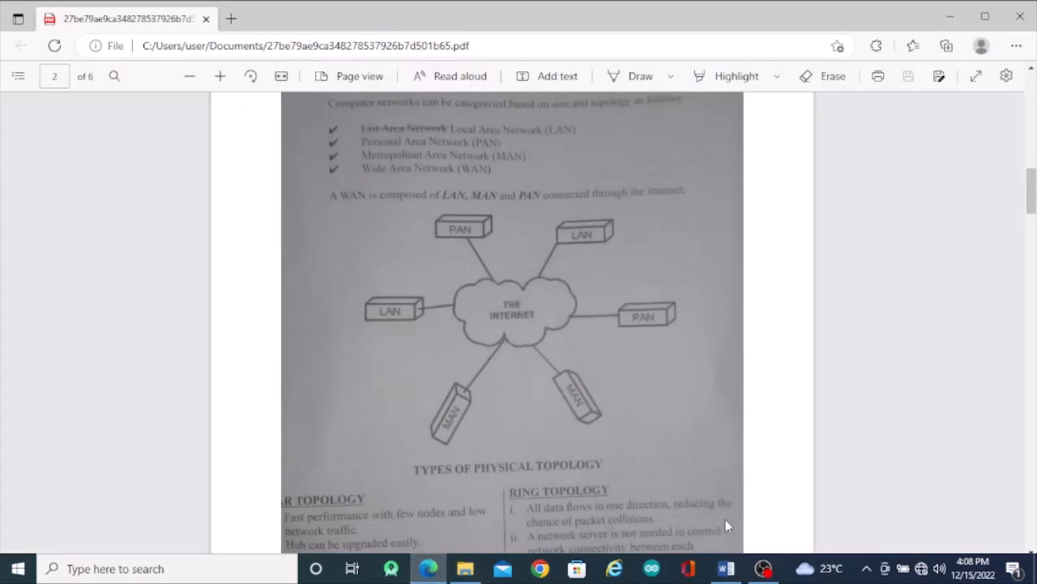
pyautogui.click(726, 568)
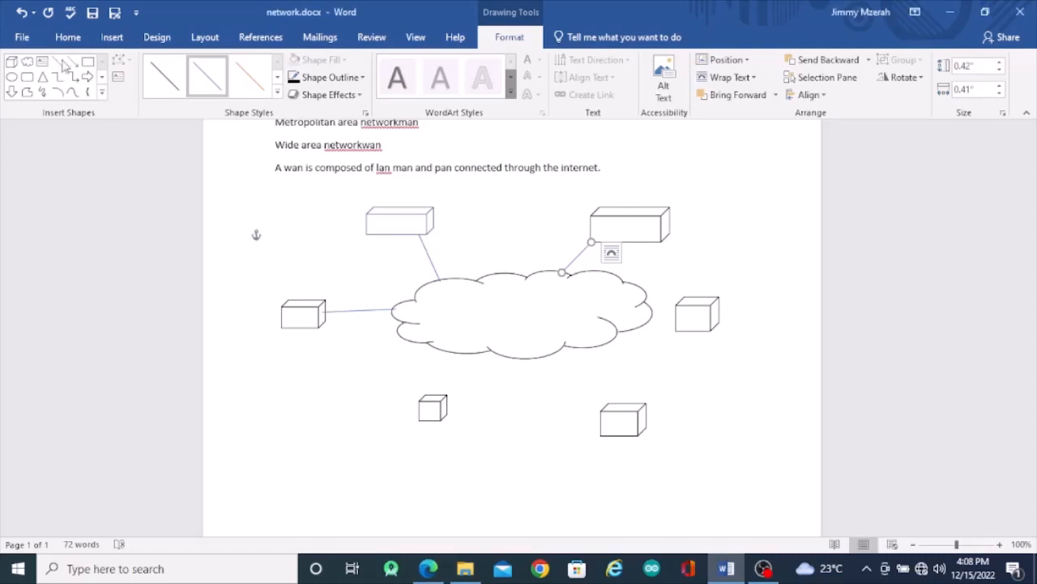
# Draw a nearly horizontal line about 0.37" wide from the cloud to the right cube, and one about 0.69" by 0.27" toward the lower-right cube.
pyautogui.click(63, 63)
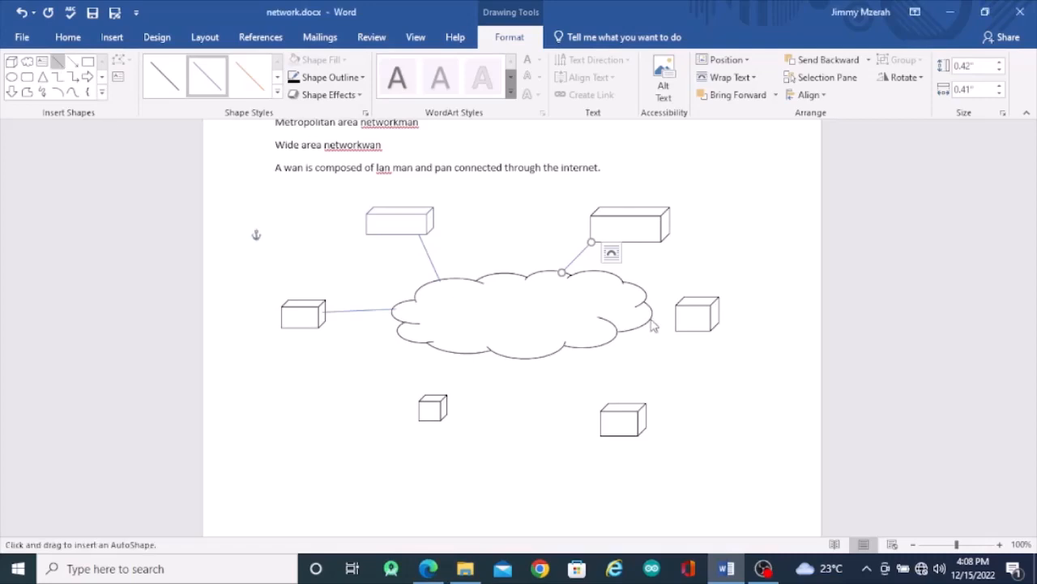
pyautogui.moveTo(651, 317); pyautogui.dragTo(675, 317)
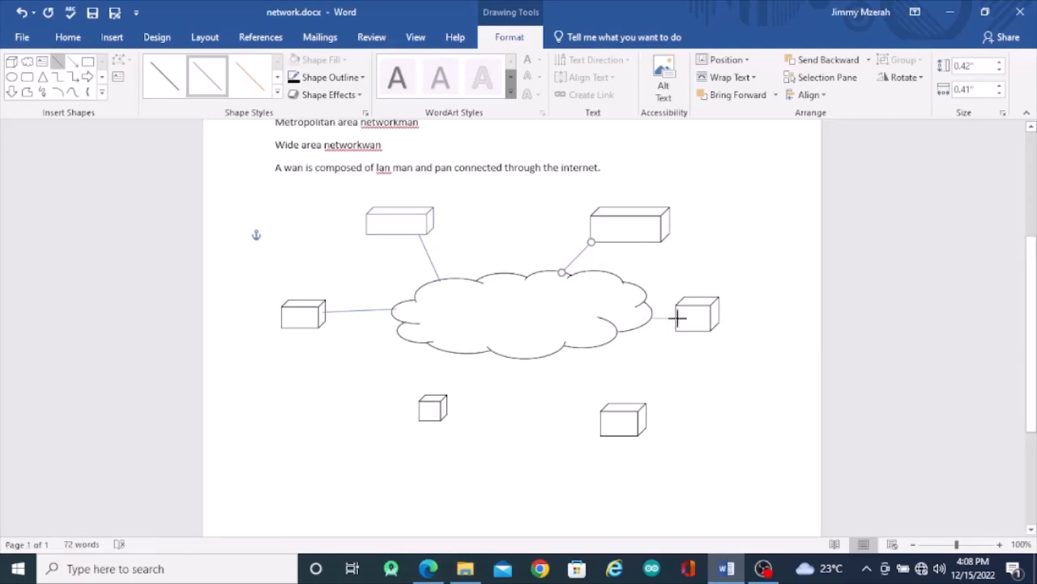
pyautogui.click(679, 317)
pyautogui.click(675, 317)
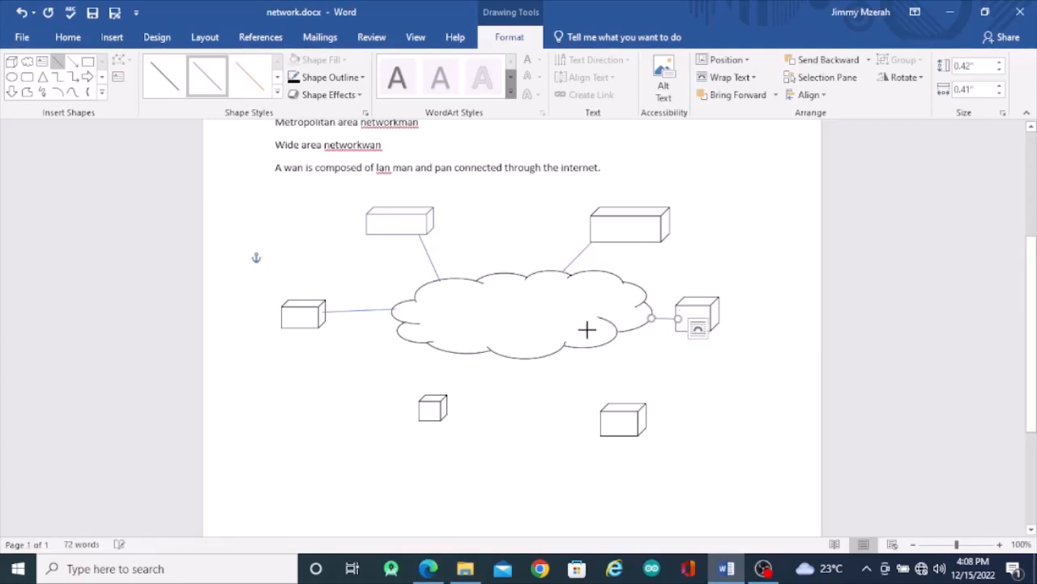
pyautogui.click(60, 64)
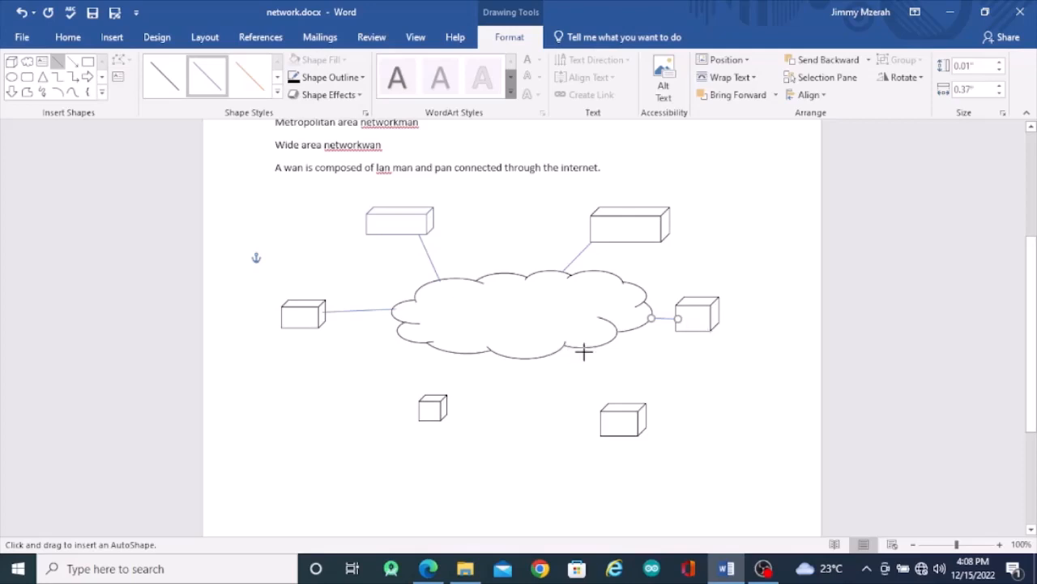
pyautogui.moveTo(580, 349); pyautogui.dragTo(598, 396)
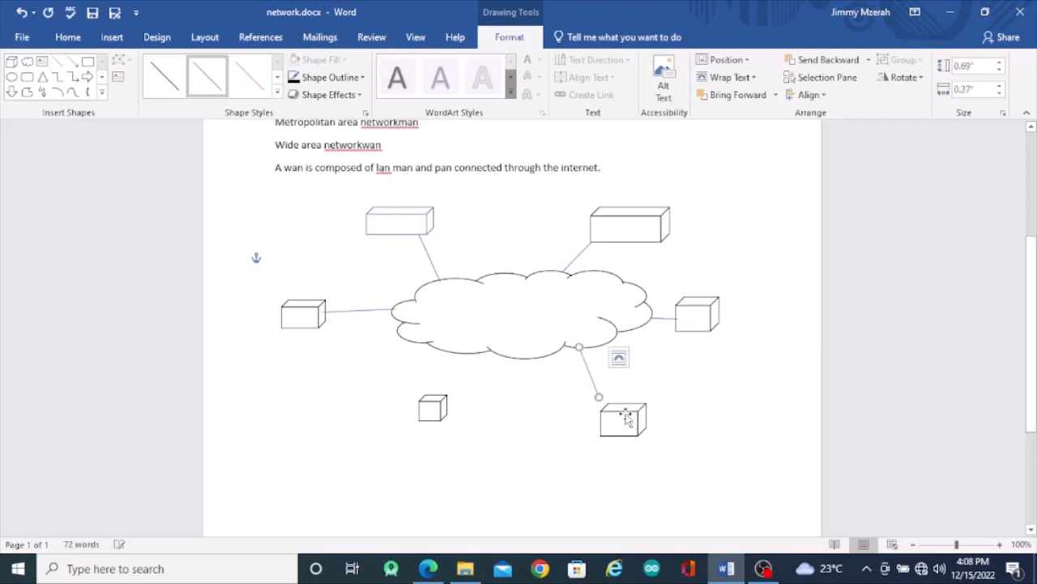
# Following the exam paper, tilt the lower-right cube clockwise and extend its connecting line to the cube, about 0.74" high and 0.4" wide.
pyautogui.click(626, 415)
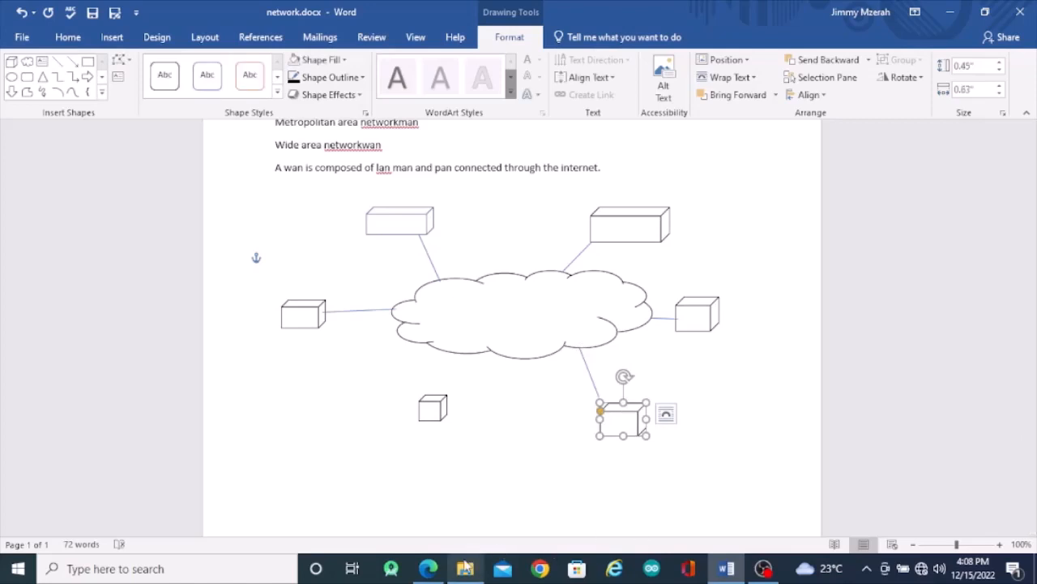
pyautogui.click(428, 569)
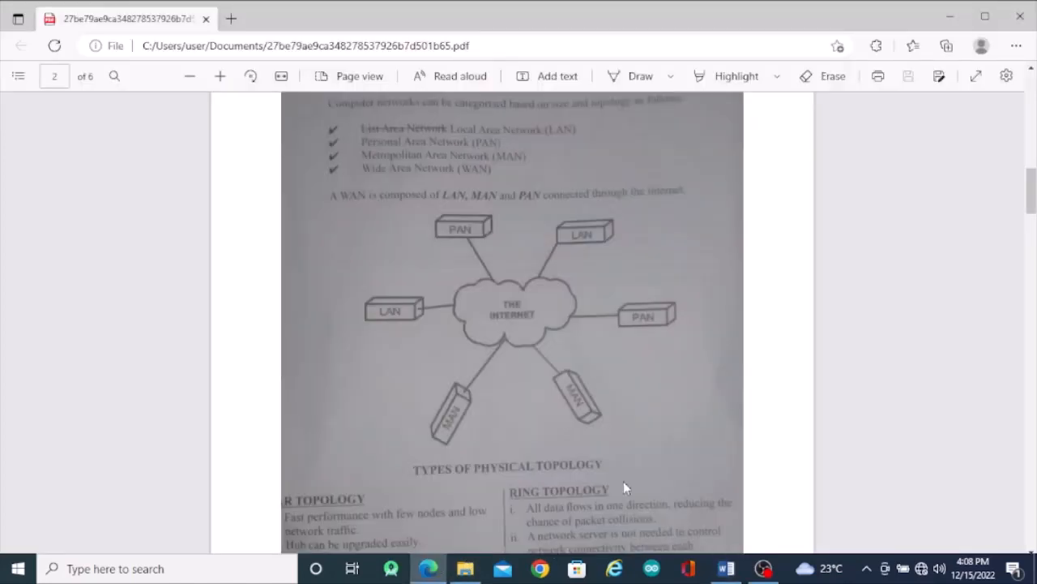
pyautogui.click(725, 566)
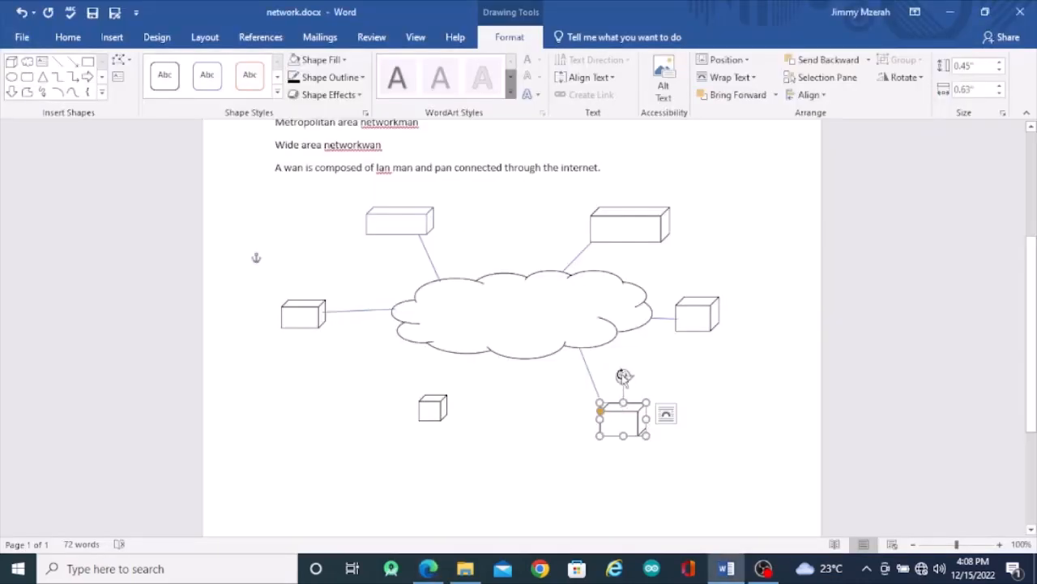
pyautogui.moveTo(623, 375)
pyautogui.mouseDown()
pyautogui.moveTo(625, 387)
pyautogui.moveTo(629, 377)
pyautogui.mouseUp()
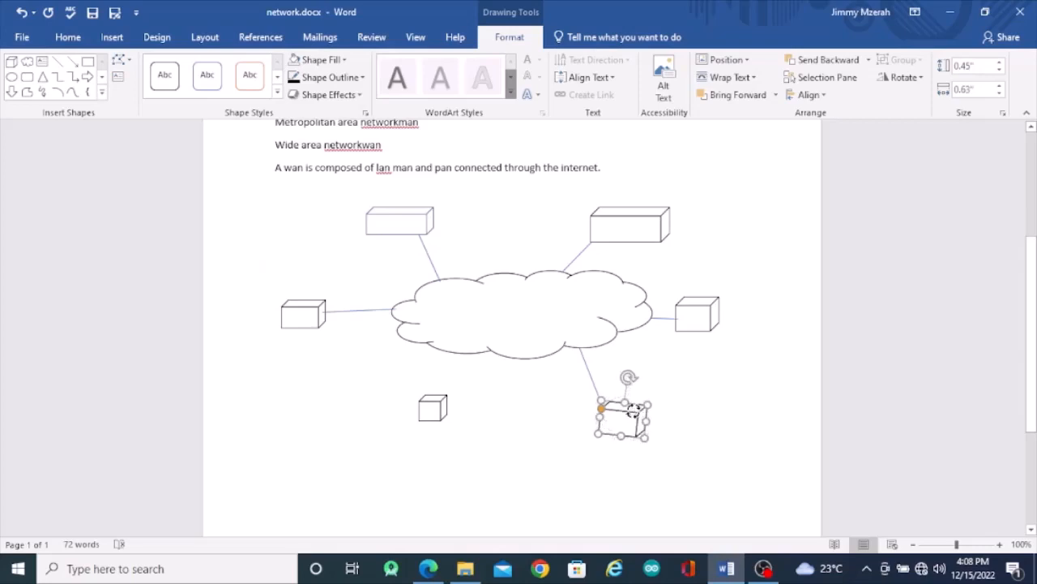
pyautogui.moveTo(633, 410); pyautogui.dragTo(633, 411)
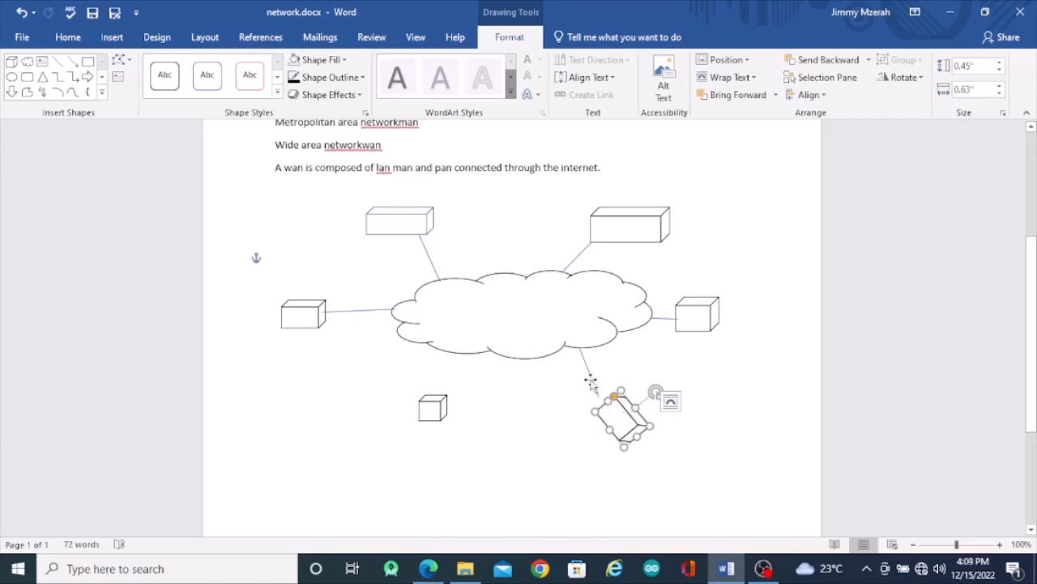
pyautogui.moveTo(590, 381); pyautogui.dragTo(609, 400)
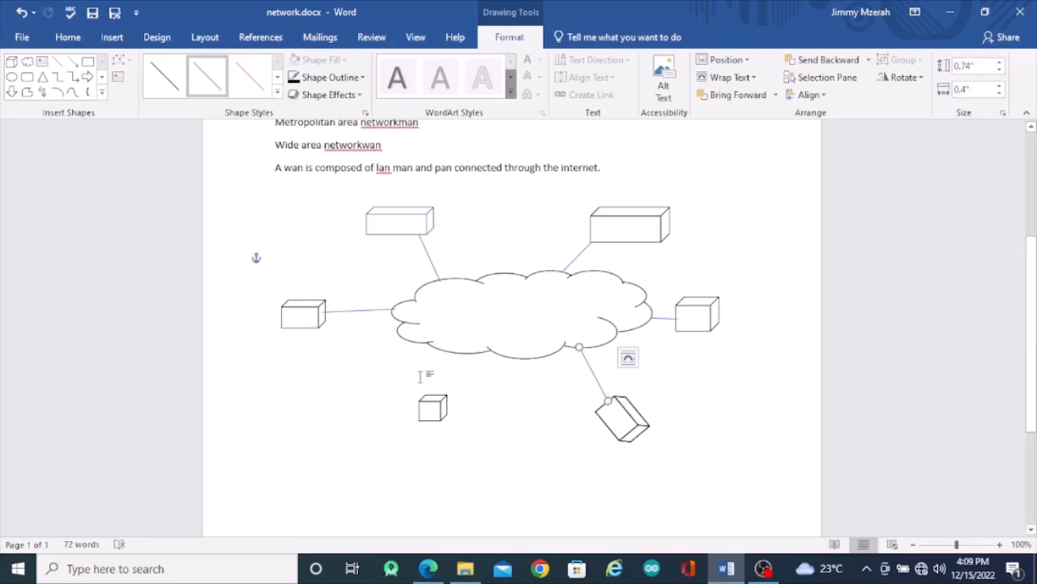
# Widen the lower-left cube to about 0.58" and tilt it steeply counterclockwise so its upper end faces the cloud.
pyautogui.click(435, 414)
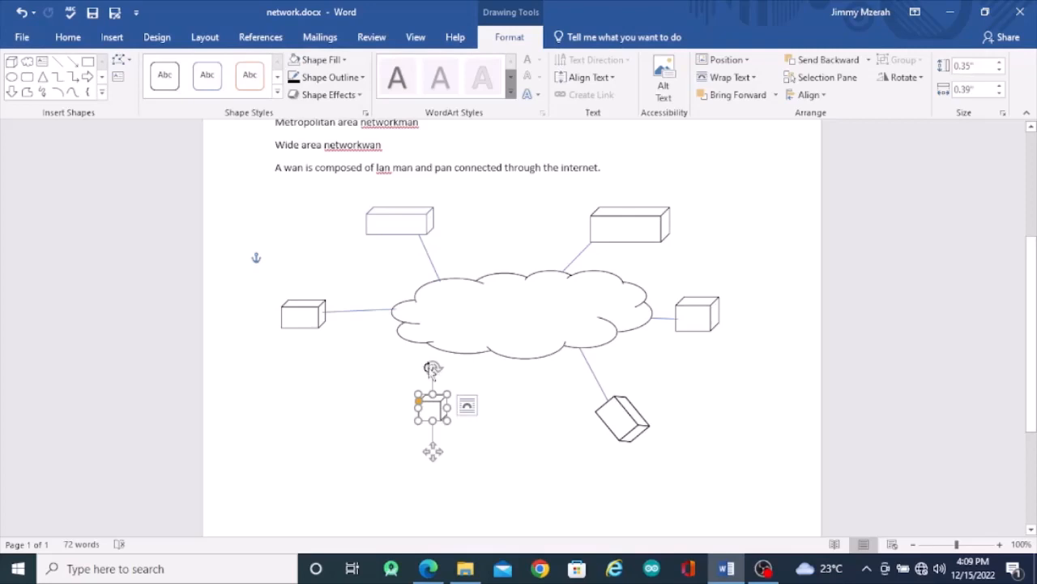
pyautogui.moveTo(433, 367); pyautogui.dragTo(433, 366)
pyautogui.moveTo(433, 367)
pyautogui.mouseDown()
pyautogui.moveTo(422, 362)
pyautogui.moveTo(439, 354)
pyautogui.moveTo(424, 368)
pyautogui.mouseUp()
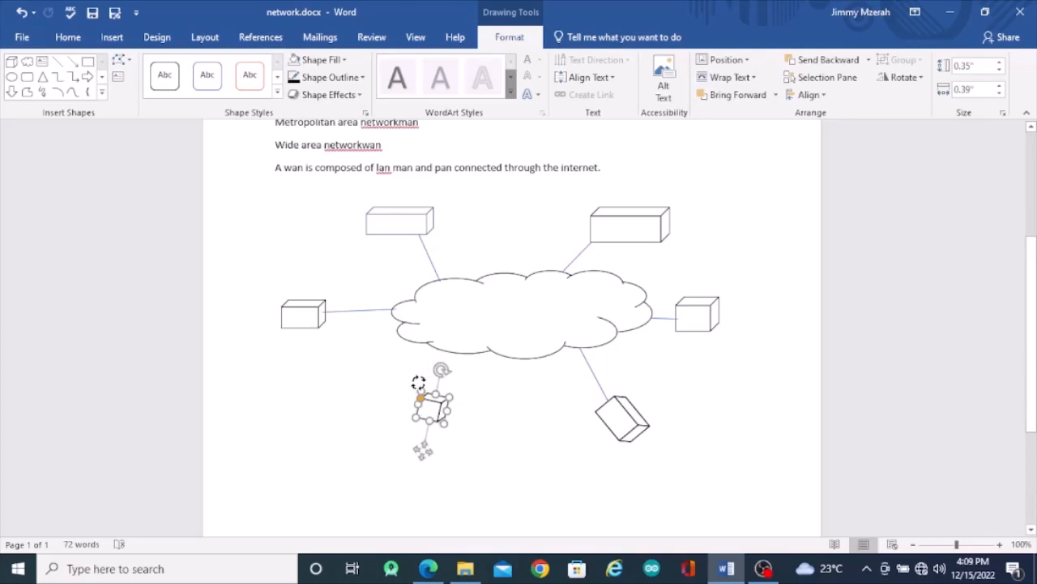
pyautogui.moveTo(419, 382); pyautogui.dragTo(415, 373)
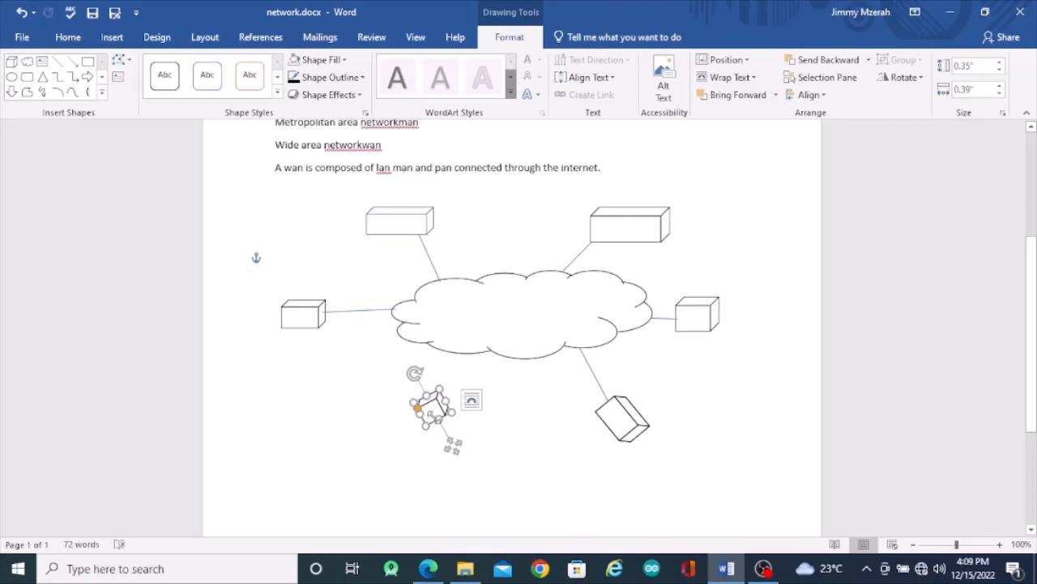
pyautogui.moveTo(415, 372); pyautogui.dragTo(415, 370)
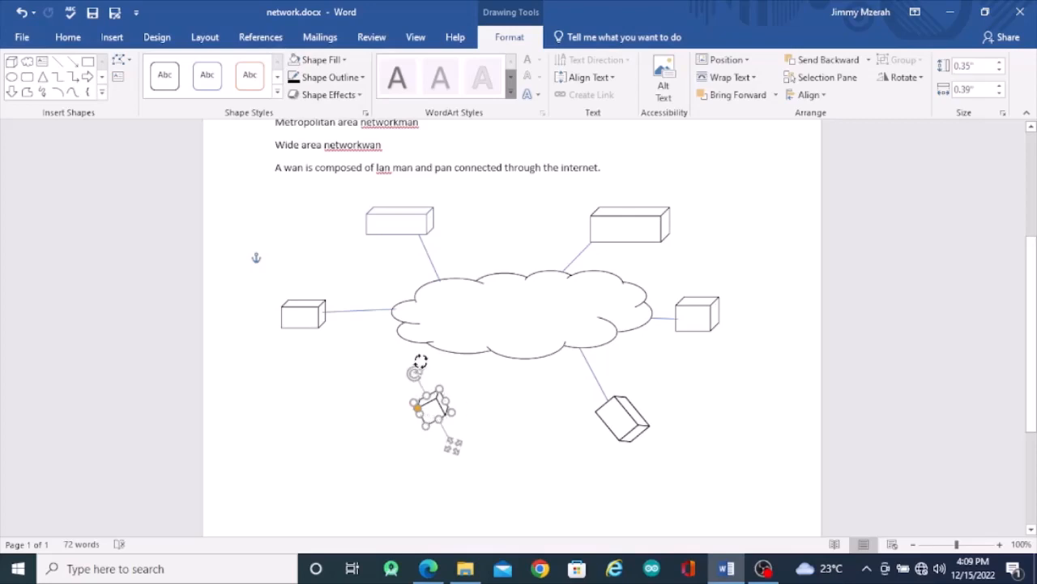
pyautogui.moveTo(421, 362); pyautogui.dragTo(424, 361)
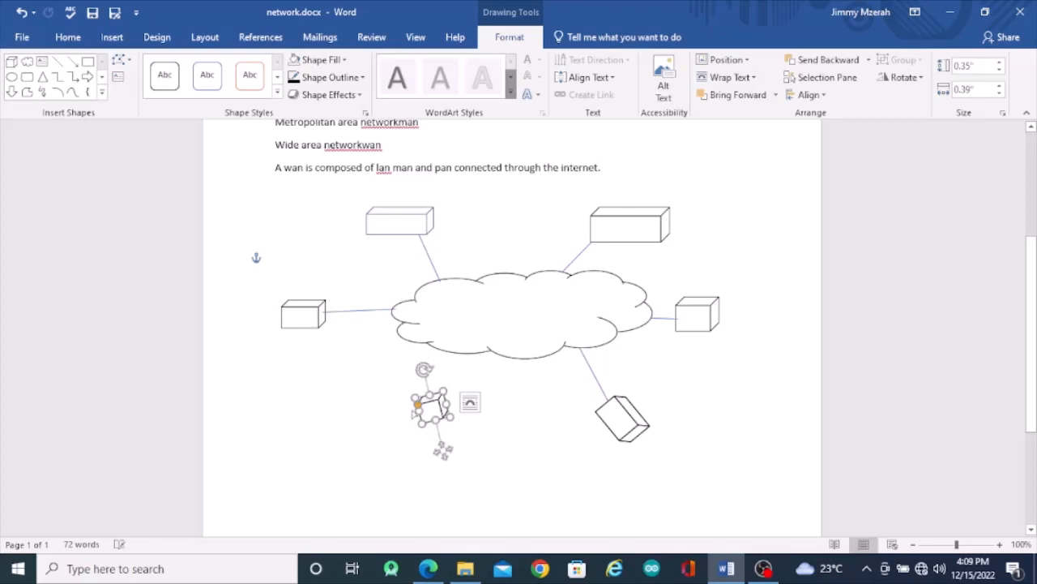
pyautogui.moveTo(419, 412); pyautogui.dragTo(403, 421)
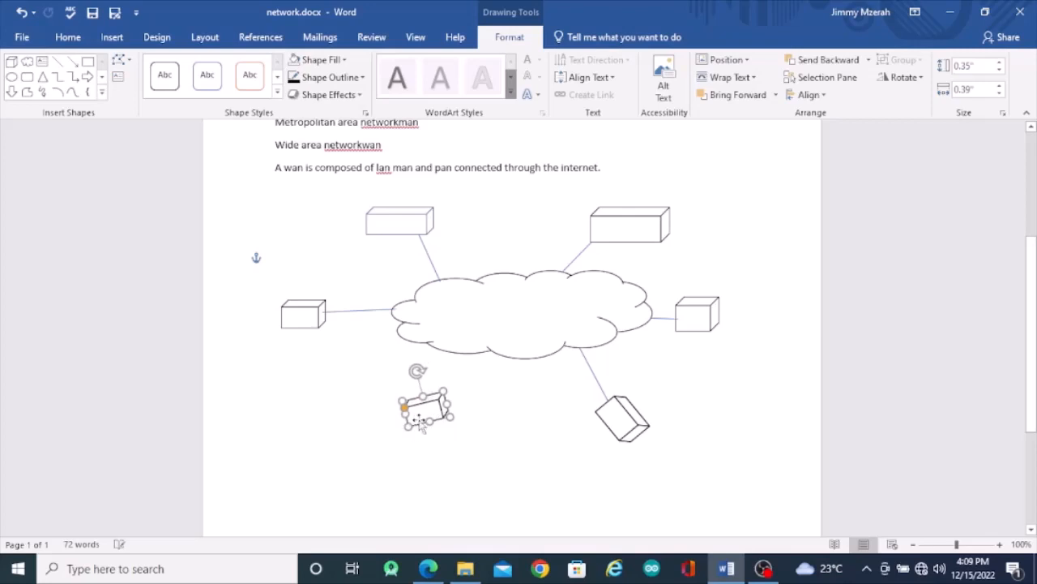
pyautogui.moveTo(419, 372); pyautogui.dragTo(404, 379)
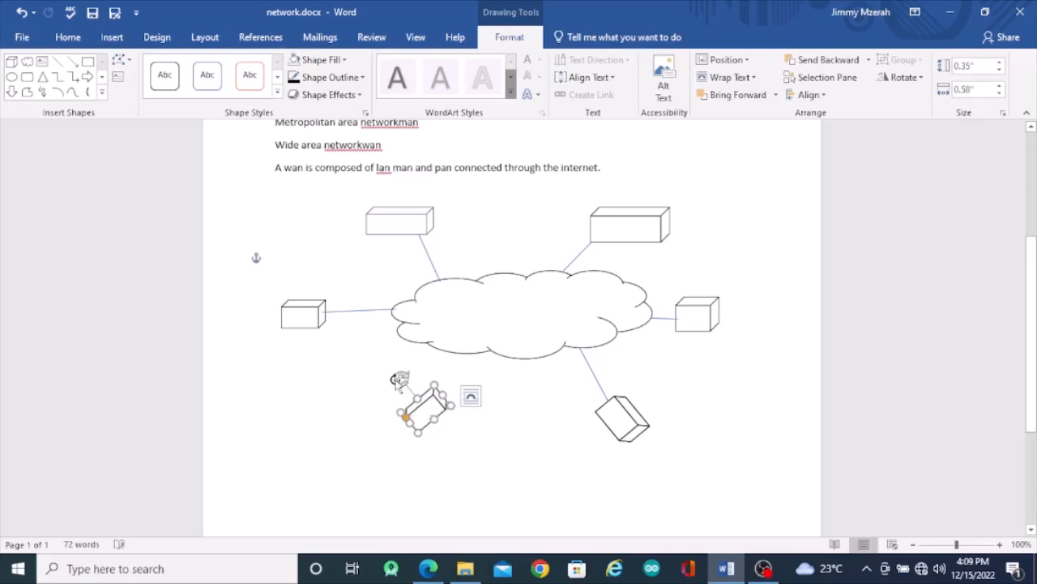
pyautogui.moveTo(396, 379); pyautogui.dragTo(392, 389)
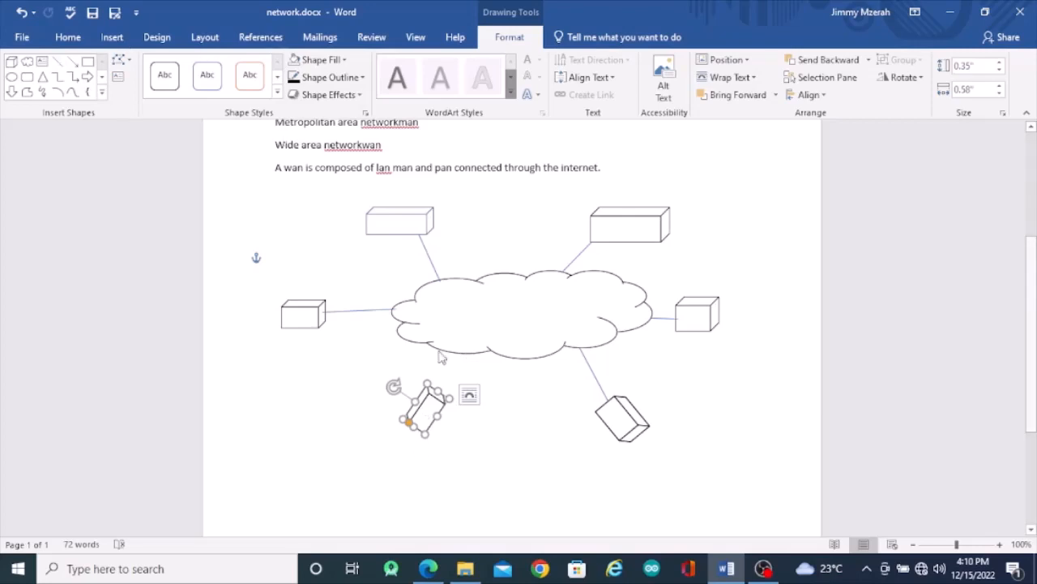
# Draw a slanted line about 0.51" high and 0.33" wide from the cloud's bottom edge to the lower-left cube.
pyautogui.click(59, 62)
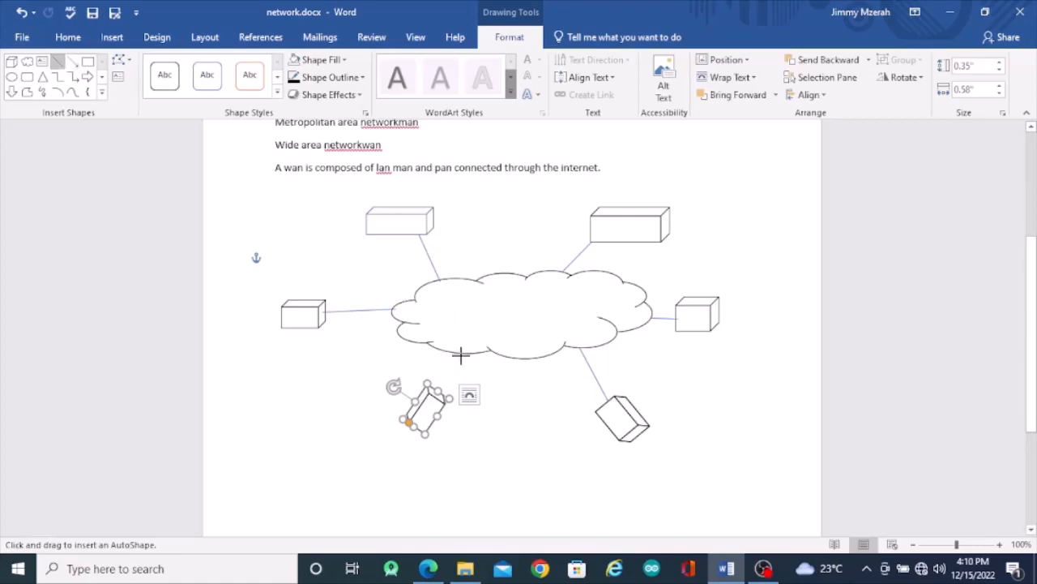
pyautogui.moveTo(461, 353)
pyautogui.mouseDown()
pyautogui.moveTo(431, 405)
pyautogui.moveTo(437, 390)
pyautogui.mouseUp()
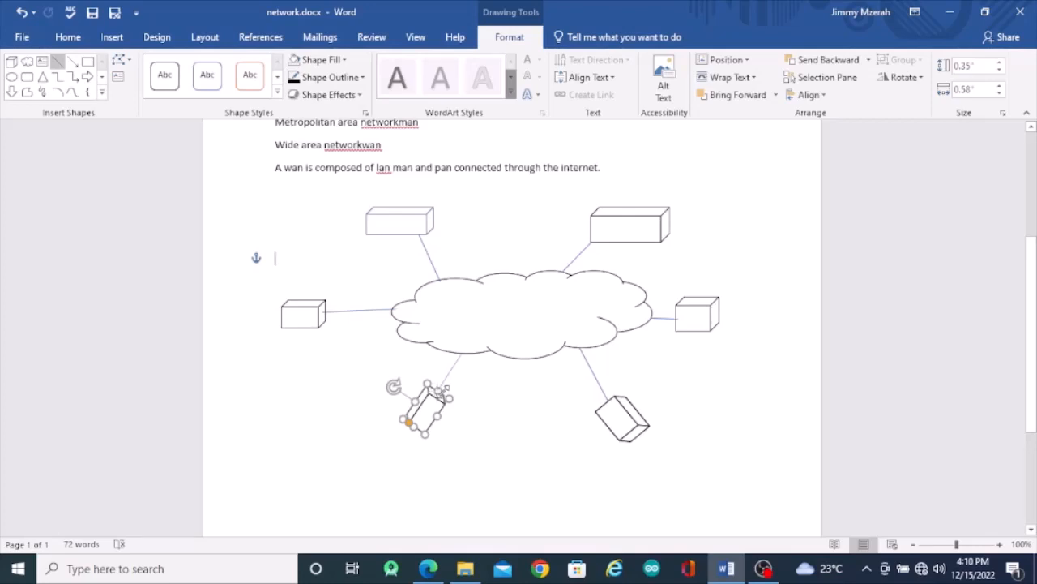
pyautogui.click(567, 428)
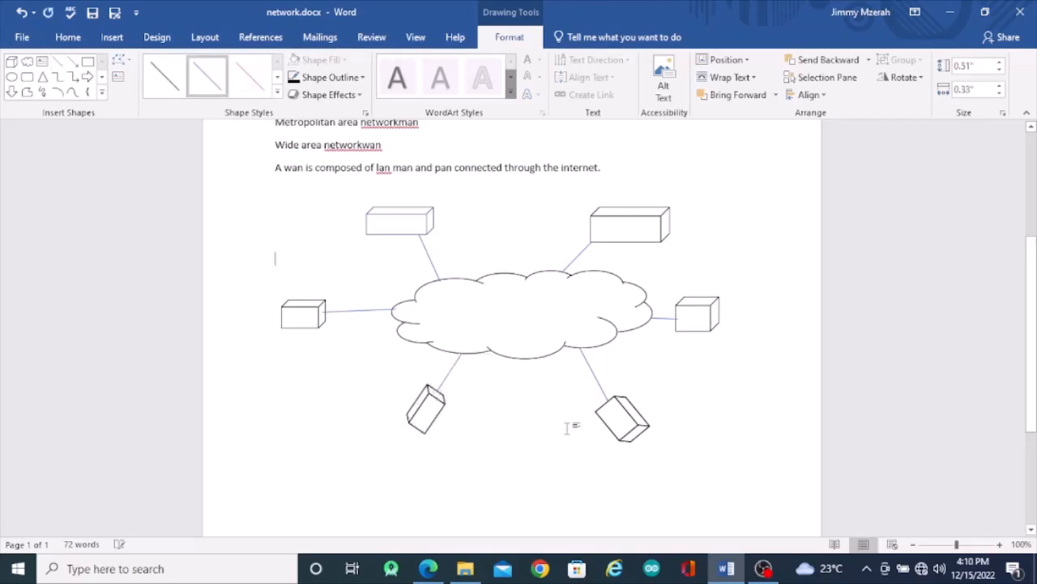
# Check the cloud's label in the exam paper and add a text box about 0.47" by 1.71" inside the cloud reading "The internet".
pyautogui.click(428, 569)
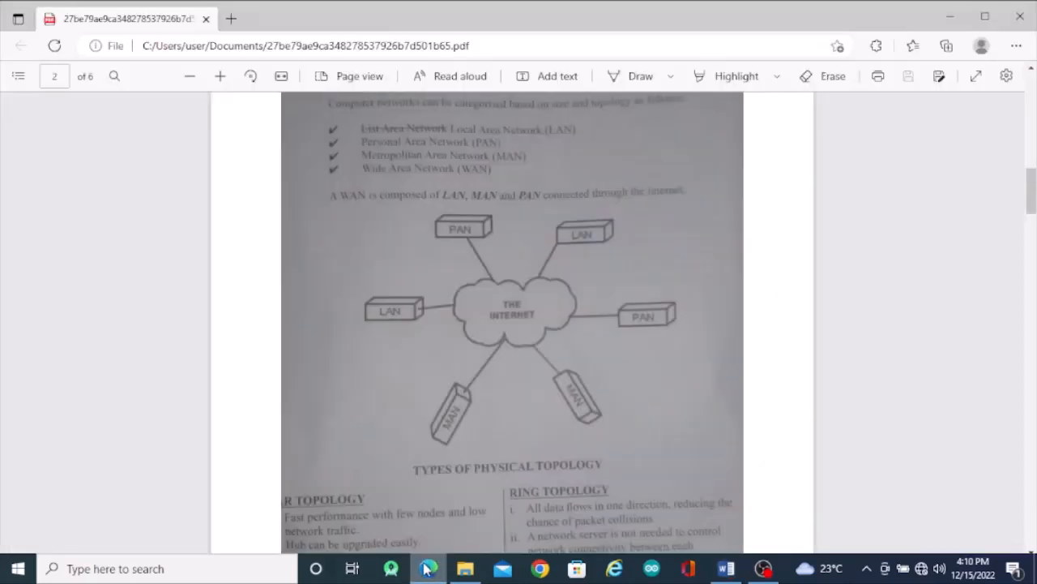
pyautogui.click(726, 568)
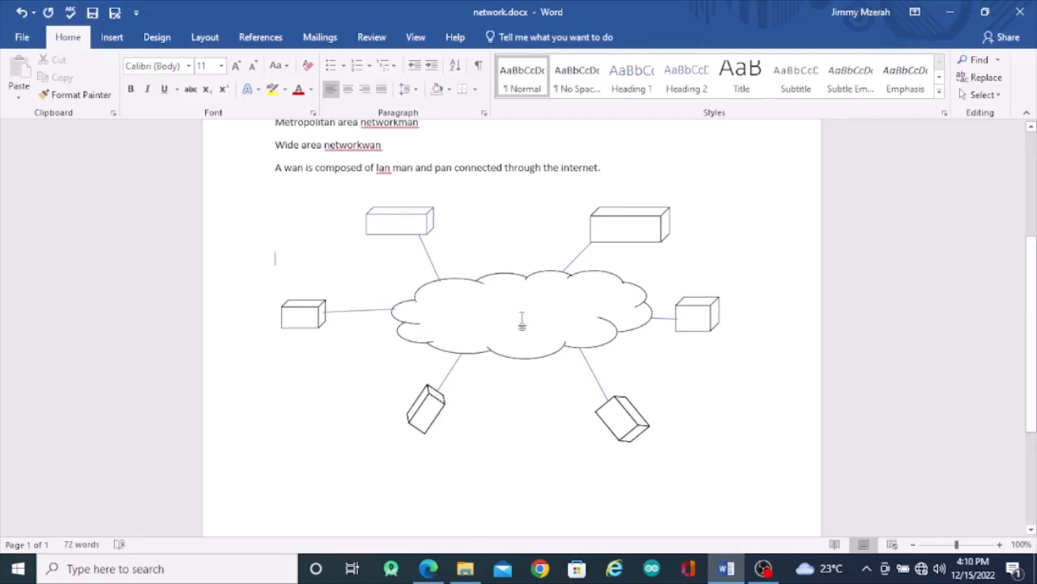
pyautogui.click(451, 278)
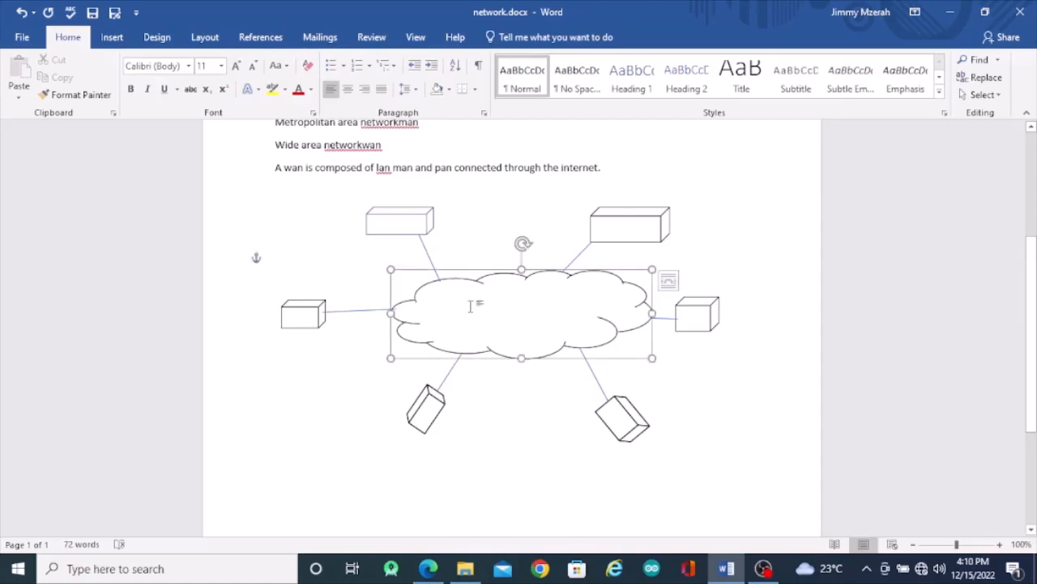
pyautogui.click(470, 305)
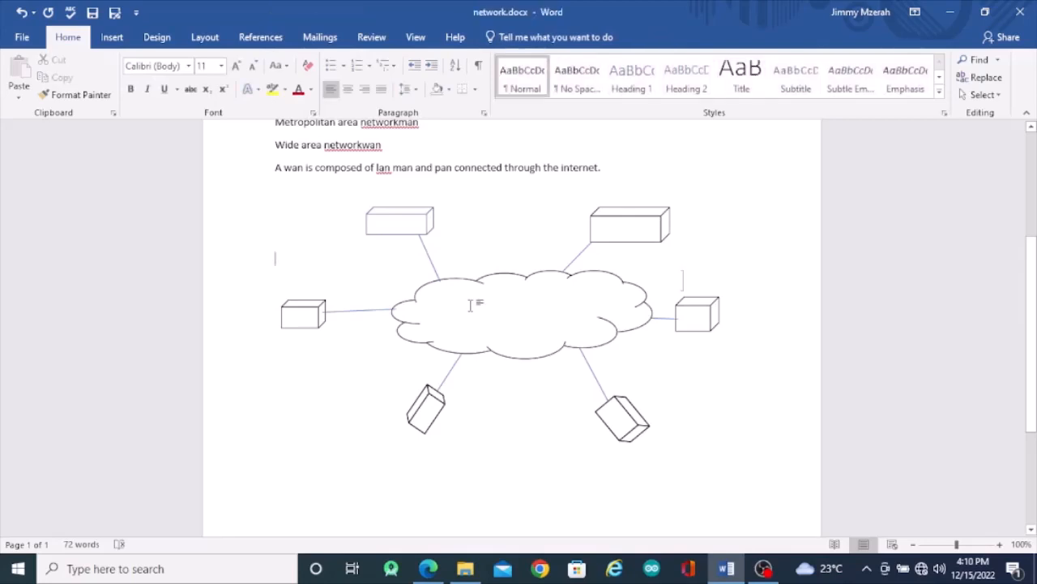
pyautogui.click(459, 281)
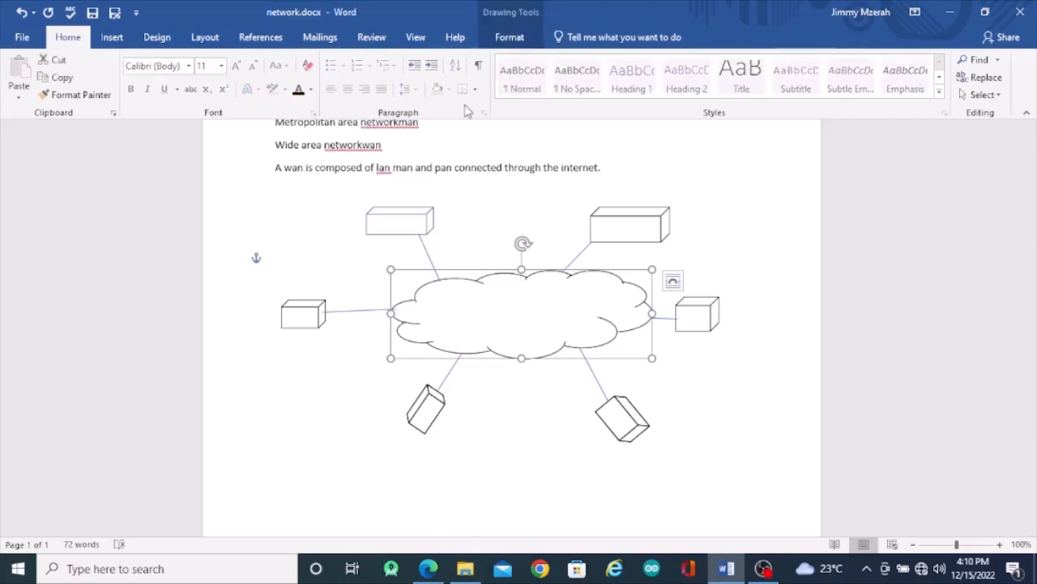
pyautogui.click(510, 37)
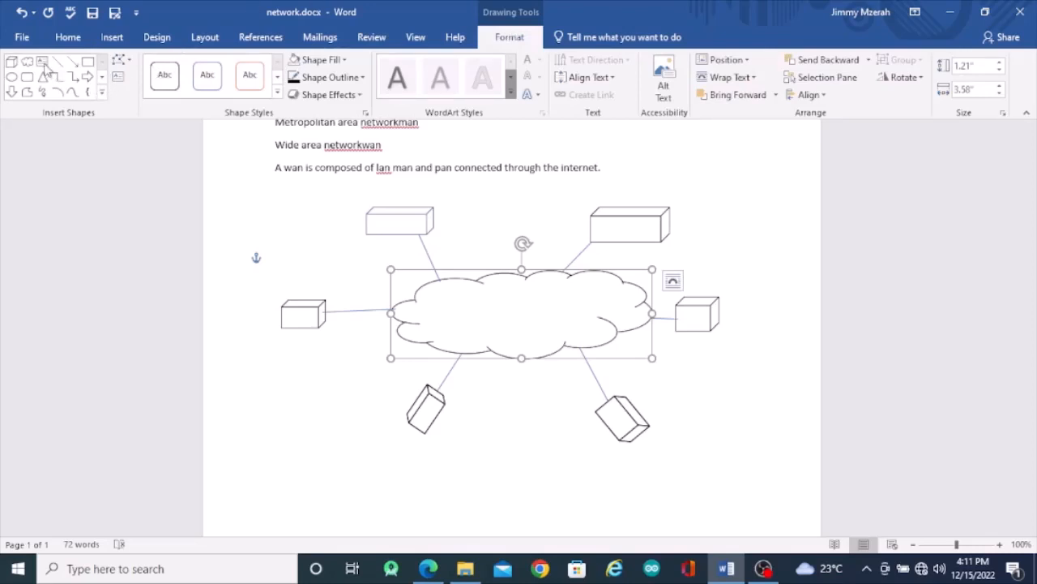
pyautogui.click(119, 79)
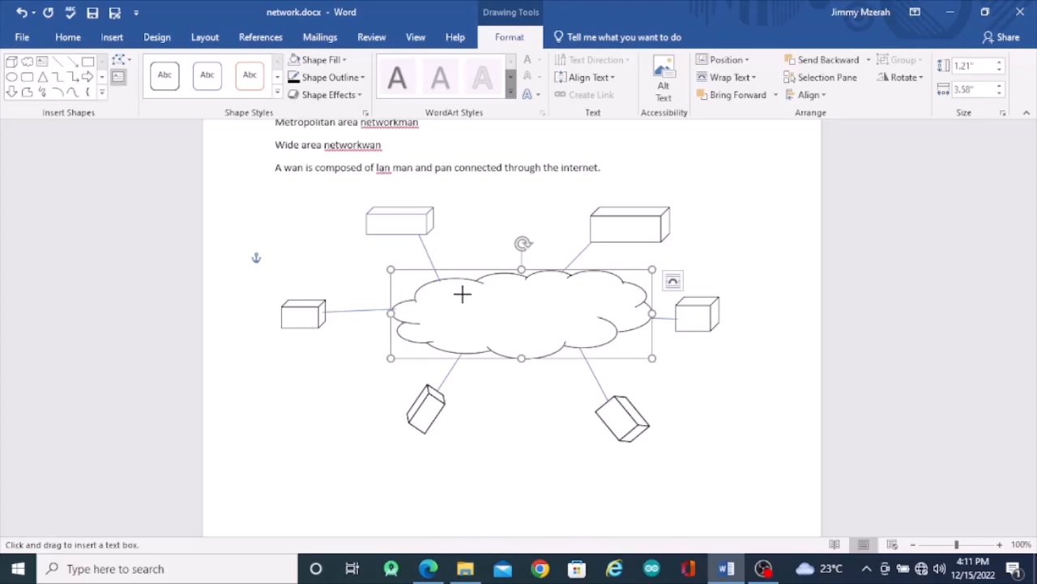
pyautogui.moveTo(462, 293); pyautogui.dragTo(589, 328)
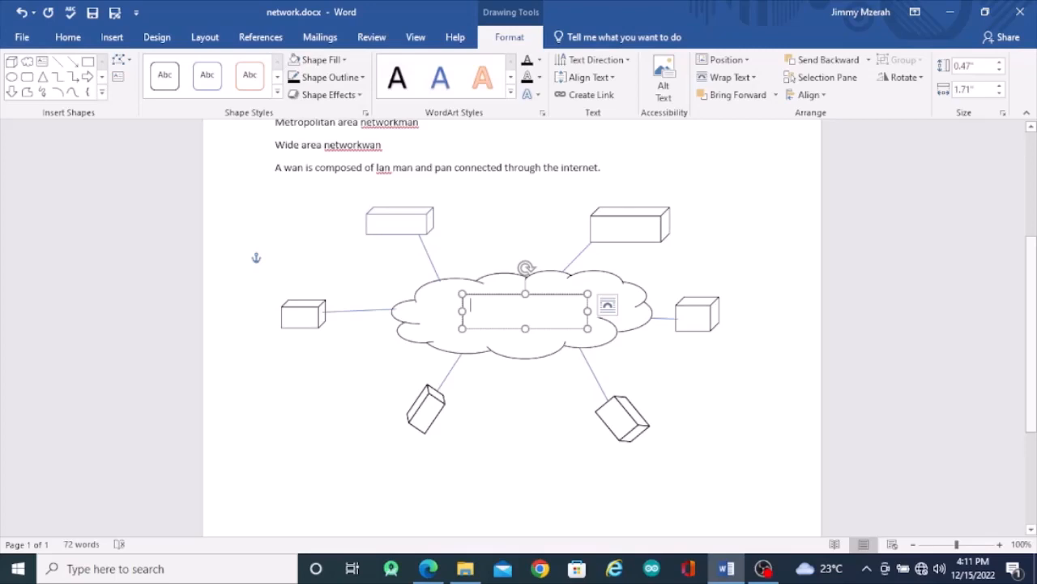
pyautogui.write('The internet')
# Narrow the cloud's text box to about 0.97" wide and indent the word "The" on its first line.
pyautogui.moveTo(588, 314); pyautogui.dragTo(533, 310)
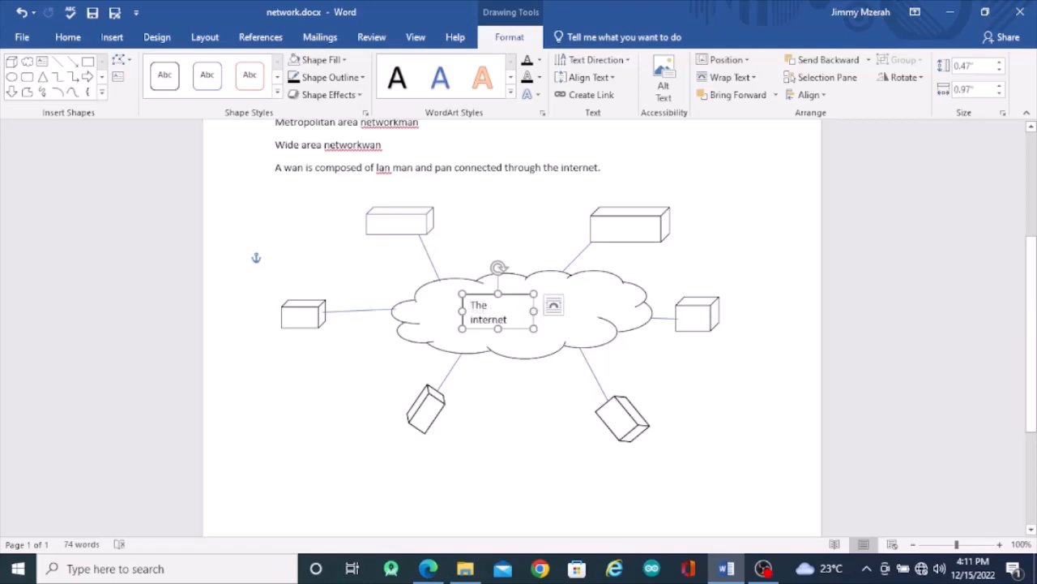
pyautogui.hotkey('ctrl', 'z')
pyautogui.click(555, 330)
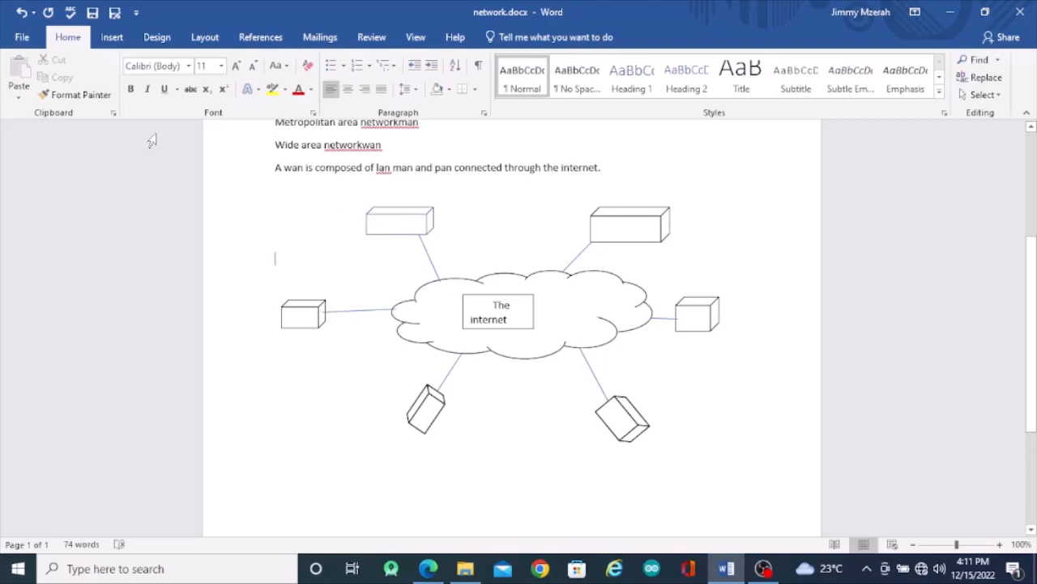
# Add a text box about 0.26" by 0.56" on the upper-left cube's front face reading "pan".
pyautogui.click(390, 230)
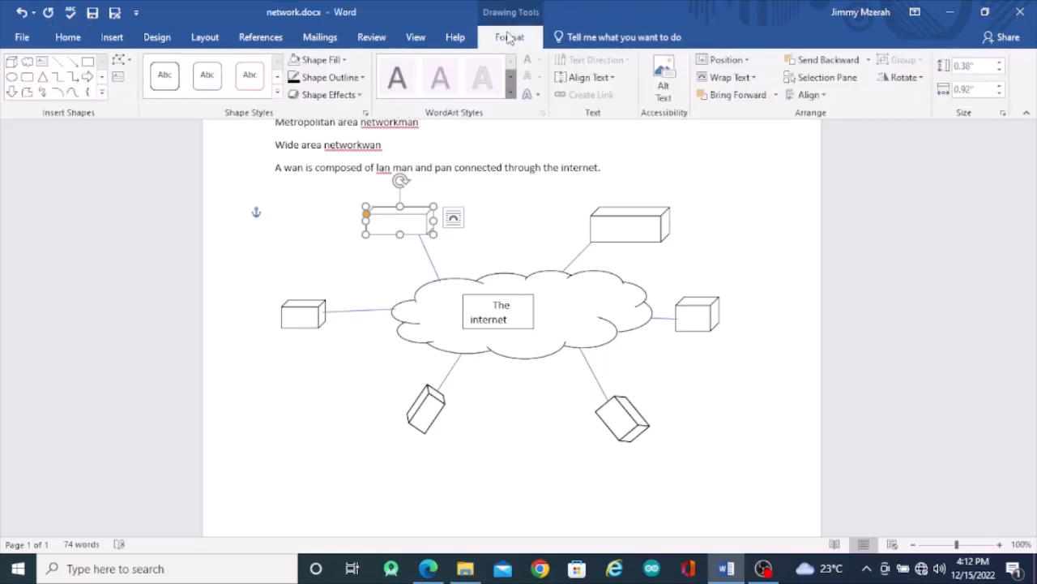
pyautogui.click(118, 77)
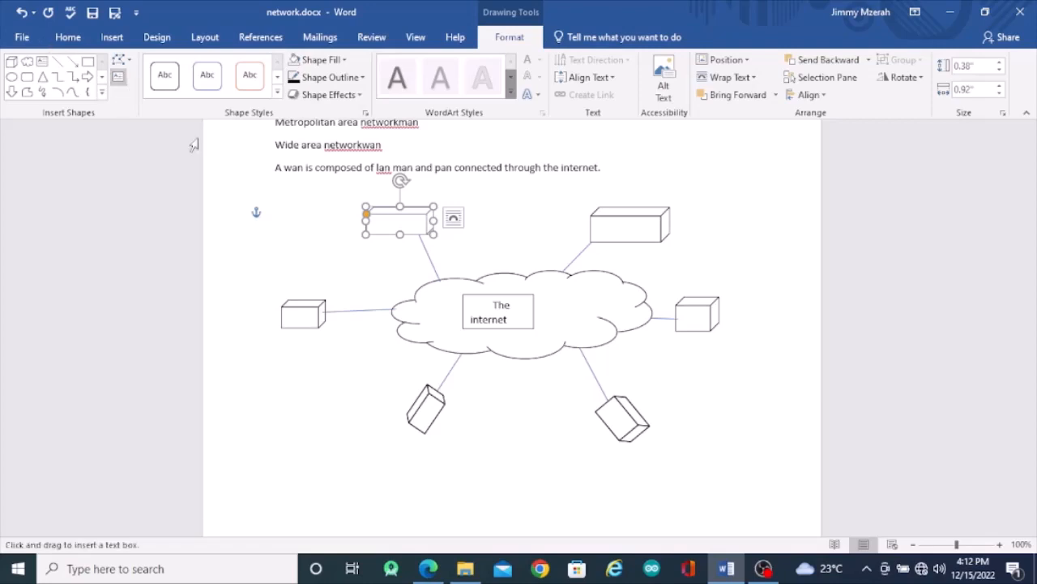
pyautogui.moveTo(374, 217); pyautogui.dragTo(416, 233)
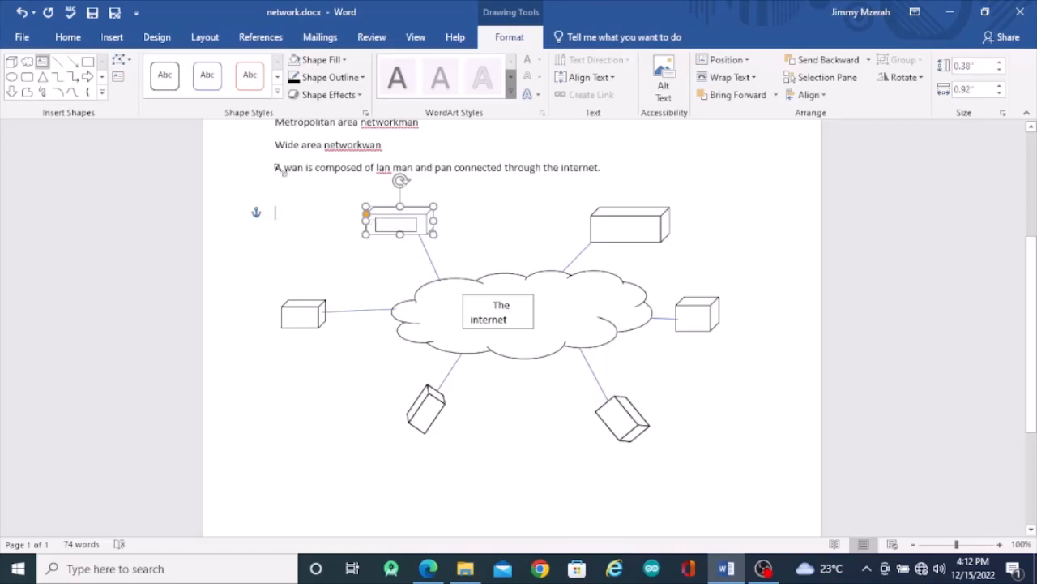
pyautogui.click(394, 220)
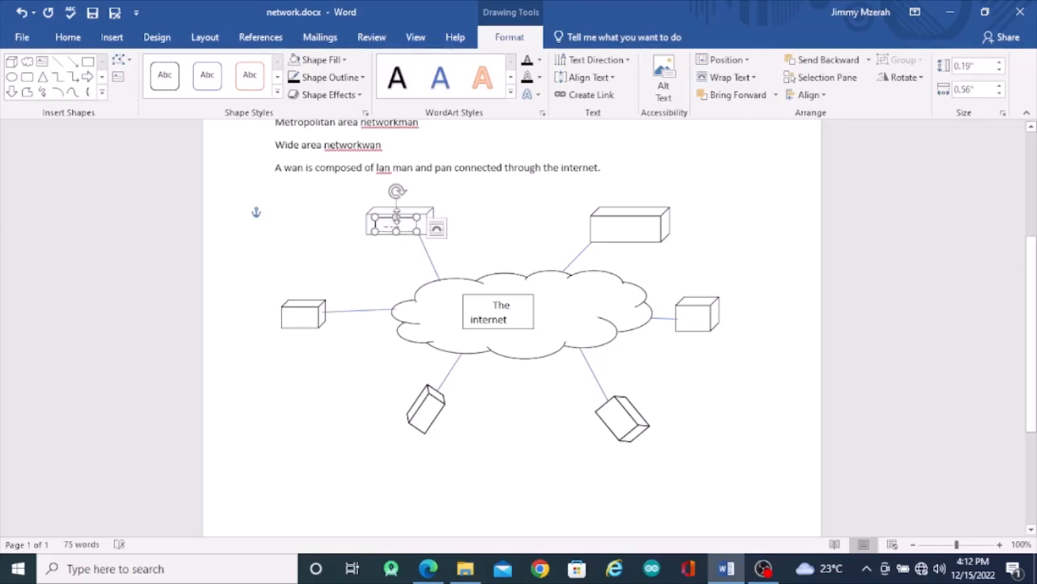
pyautogui.write('pan')
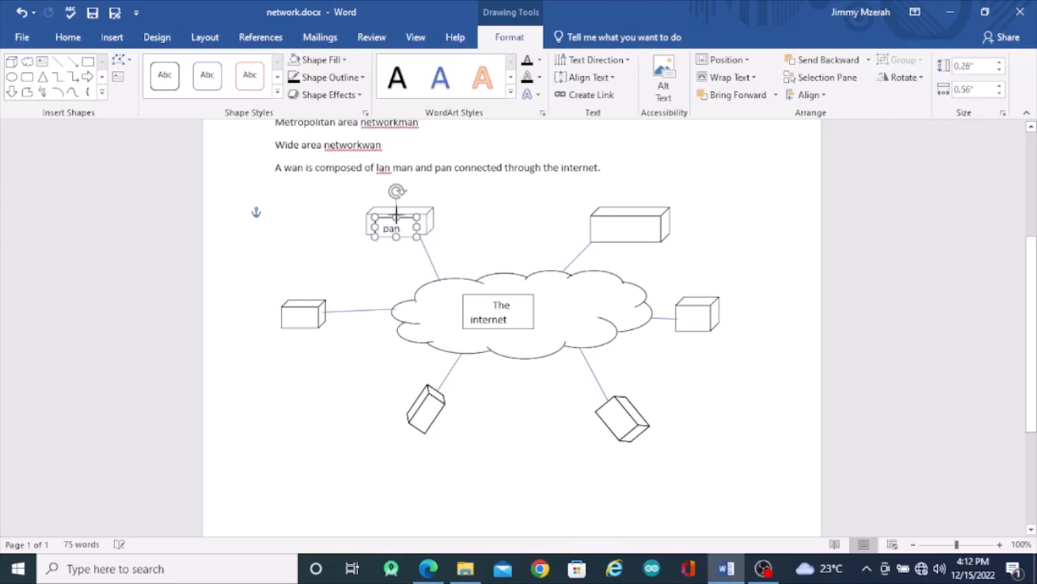
pyautogui.moveTo(397, 215); pyautogui.dragTo(397, 214)
pyautogui.click(624, 229)
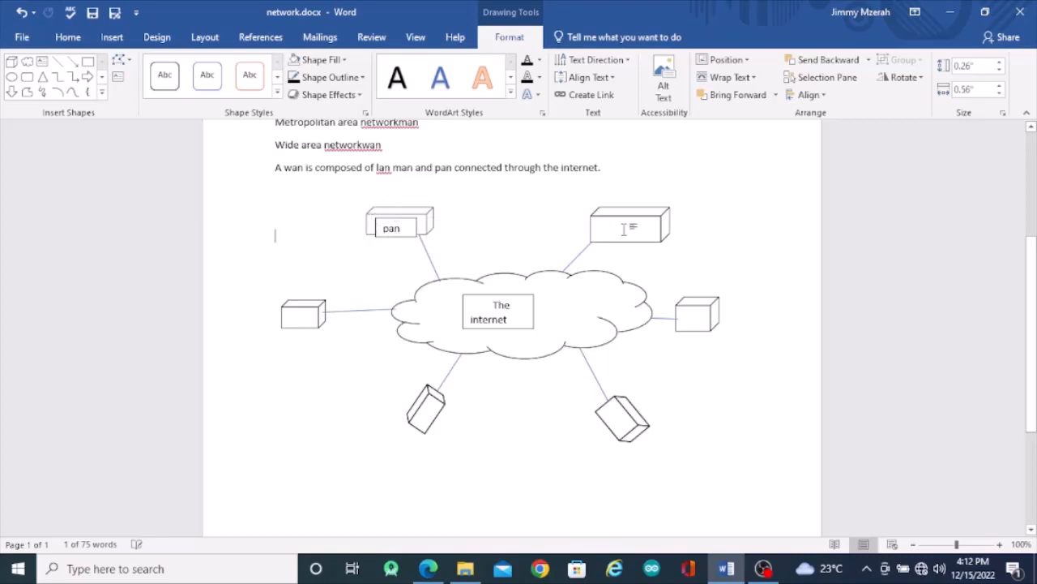
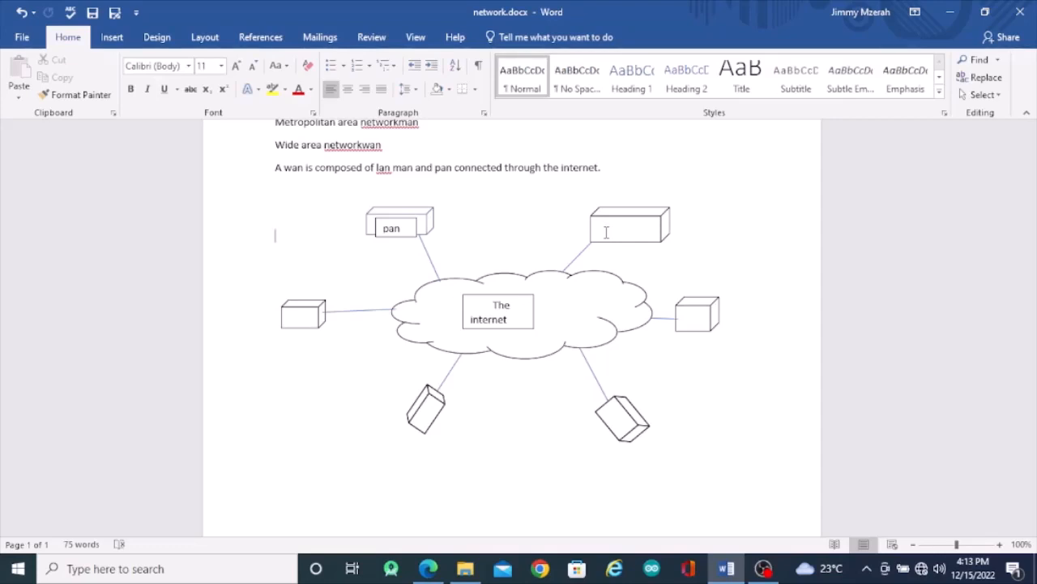
# Add empty text boxes about 0.17" by 0.29" on the middle-left cube and about 0.21" by 0.75" on the upper-right cube.
pyautogui.doubleClick(606, 233)
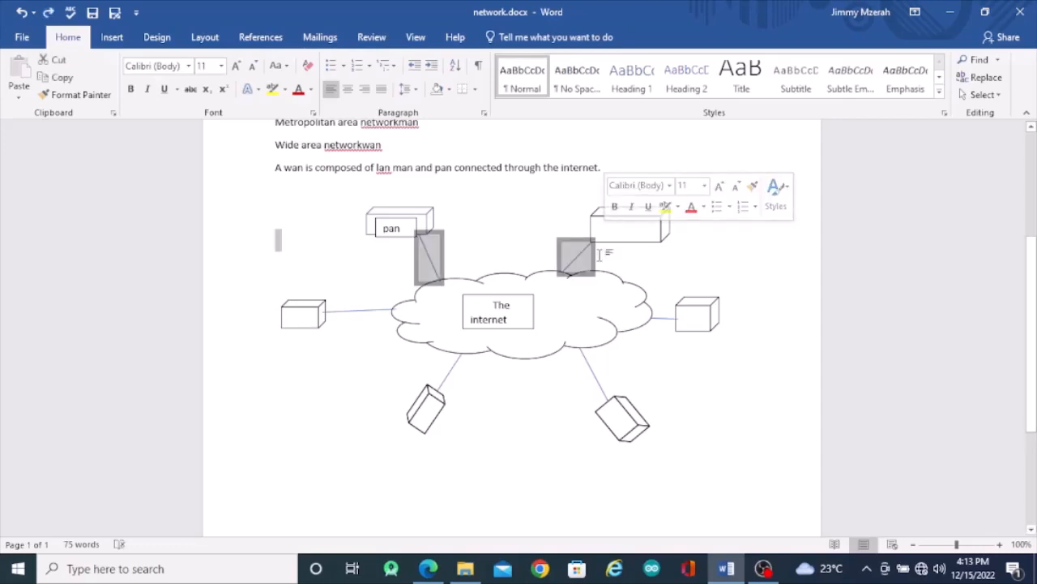
pyautogui.click(578, 304)
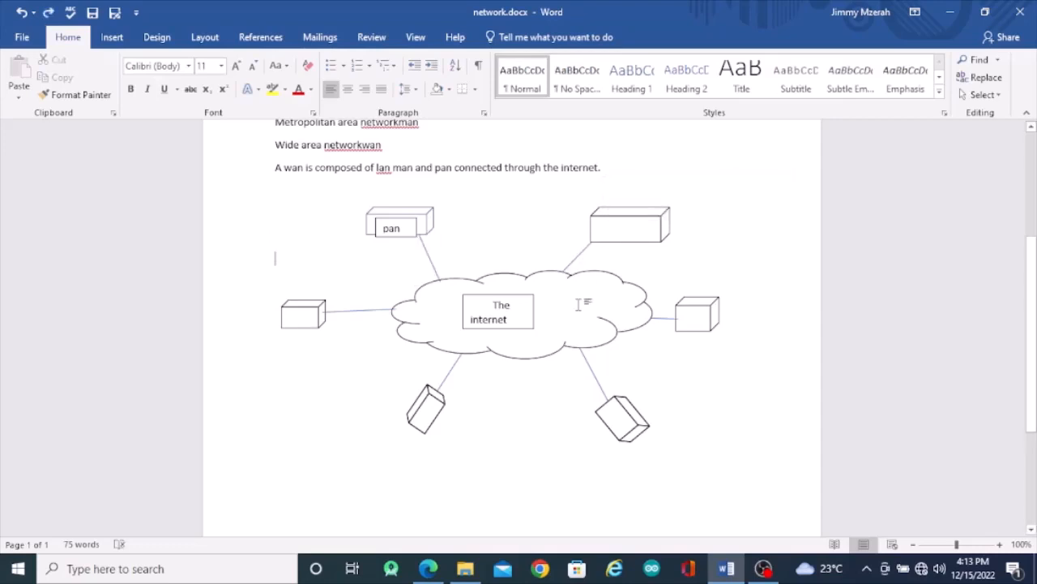
pyautogui.click(615, 221)
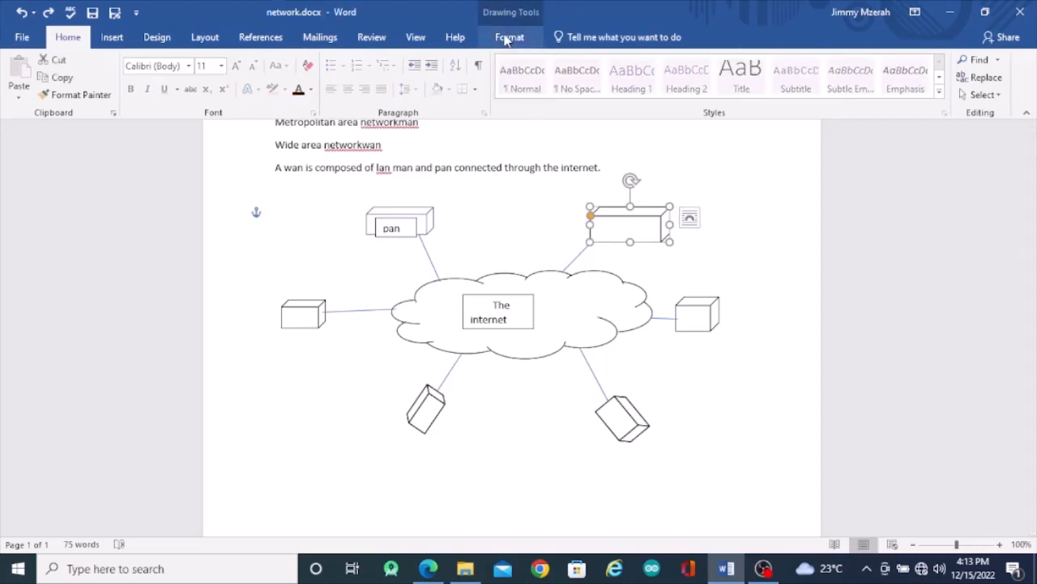
pyautogui.click(508, 38)
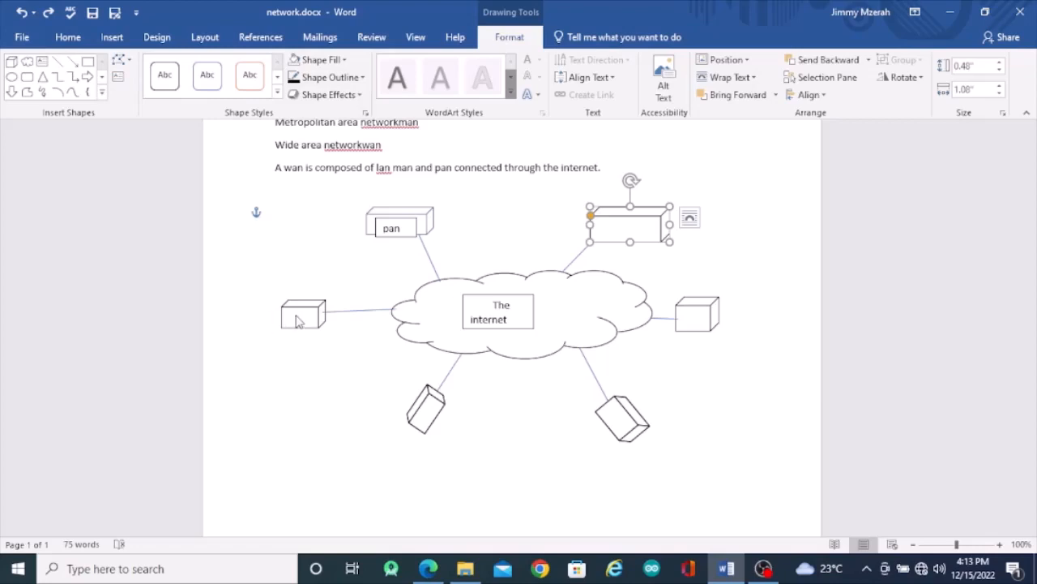
pyautogui.moveTo(293, 313); pyautogui.dragTo(322, 326)
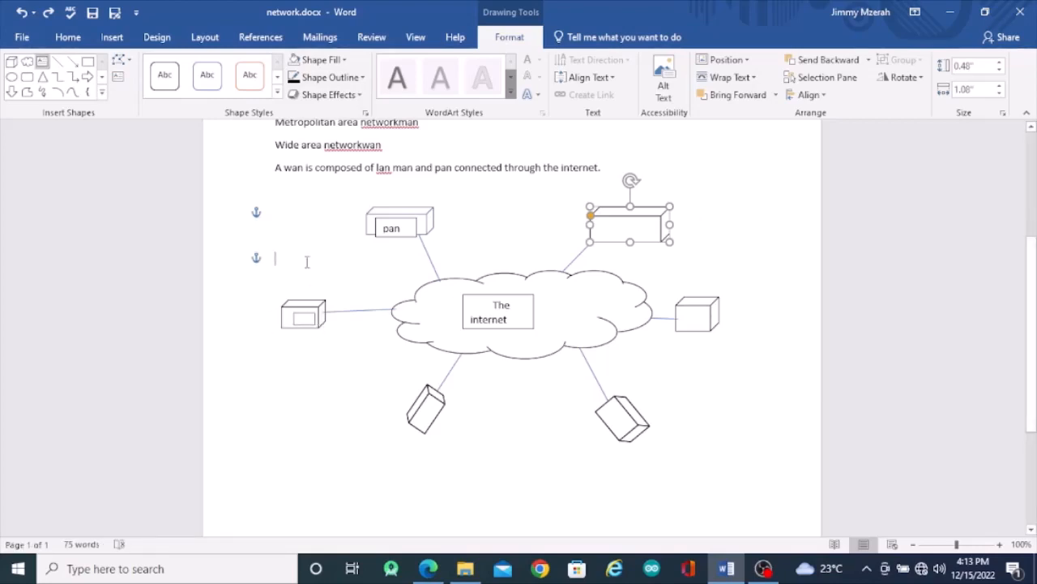
pyautogui.click(119, 78)
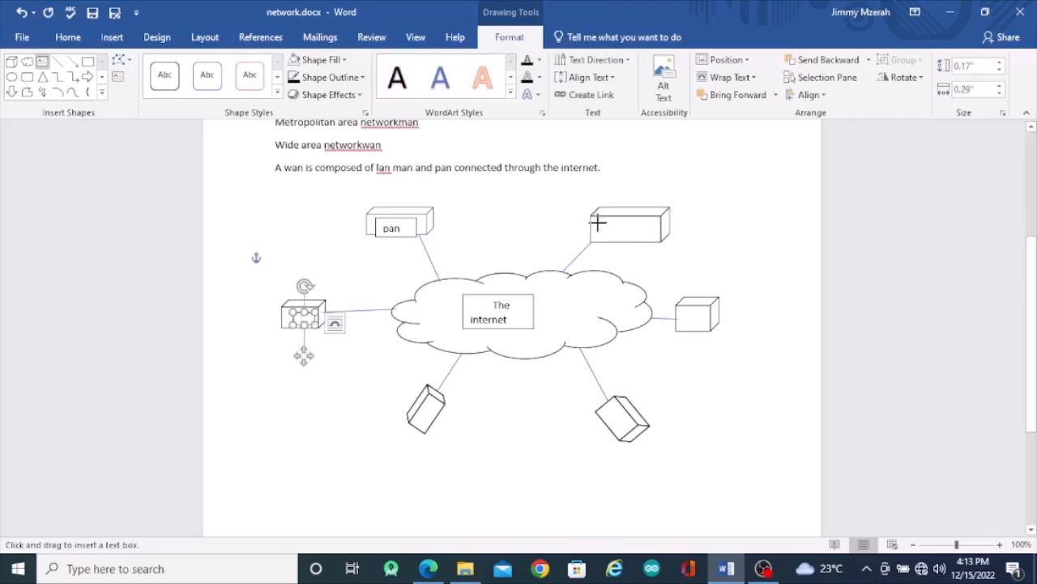
pyautogui.moveTo(597, 225); pyautogui.dragTo(653, 236)
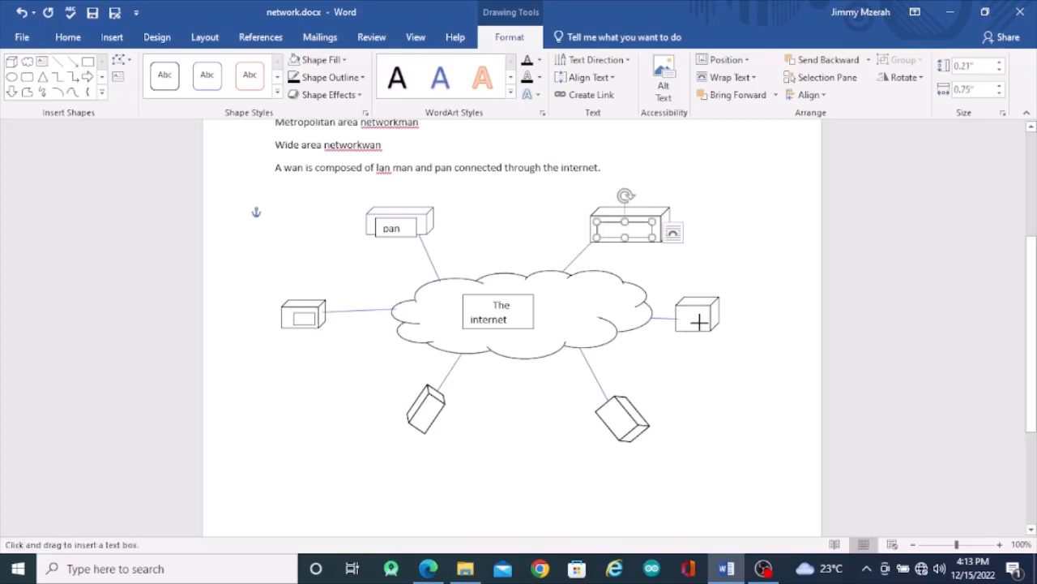
# Add empty text boxes about 0.18" by 0.24" on the middle-right cube, 0.23" by 0.18" on the lower-right and 0.22" by 0.13" on the lower-left.
pyautogui.moveTo(683, 309); pyautogui.dragTo(700, 329)
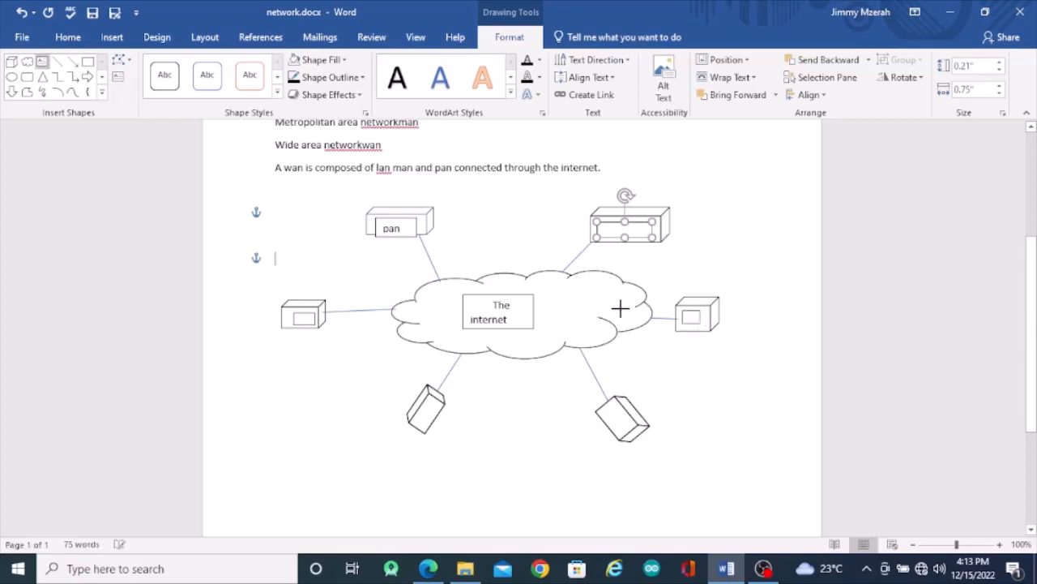
pyautogui.click(118, 77)
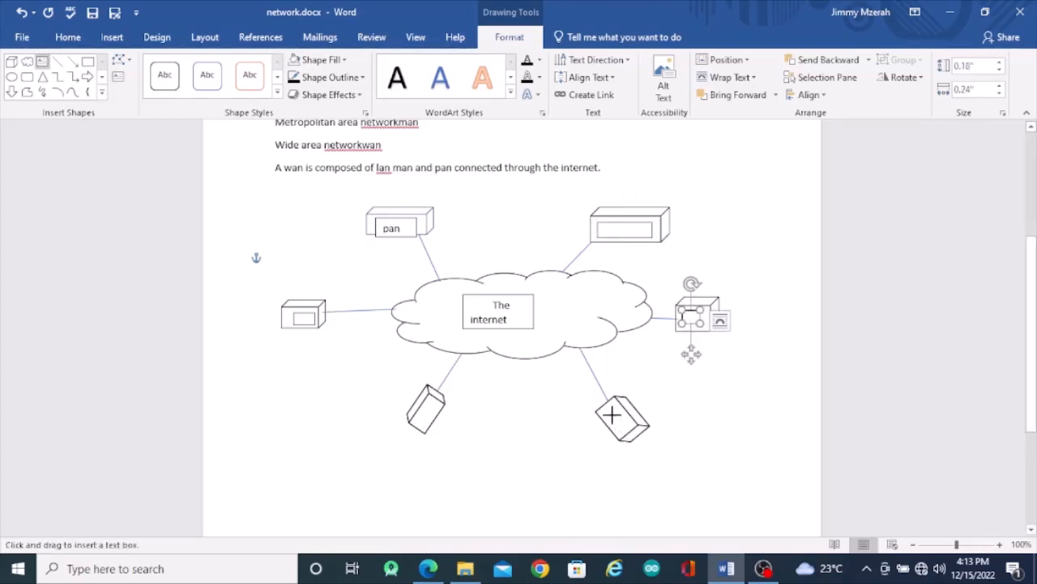
pyautogui.moveTo(609, 408); pyautogui.dragTo(624, 424)
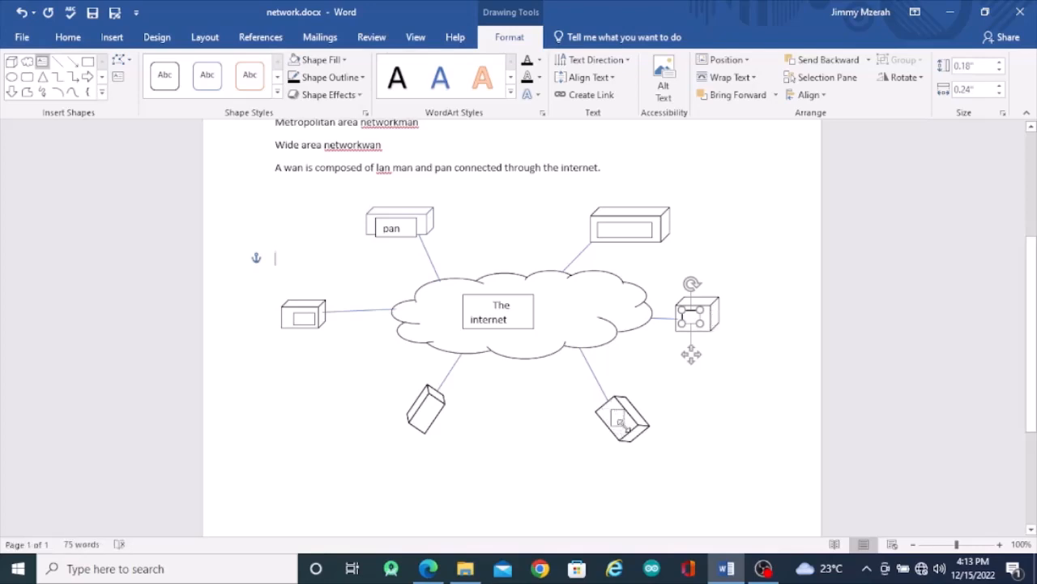
pyautogui.click(117, 79)
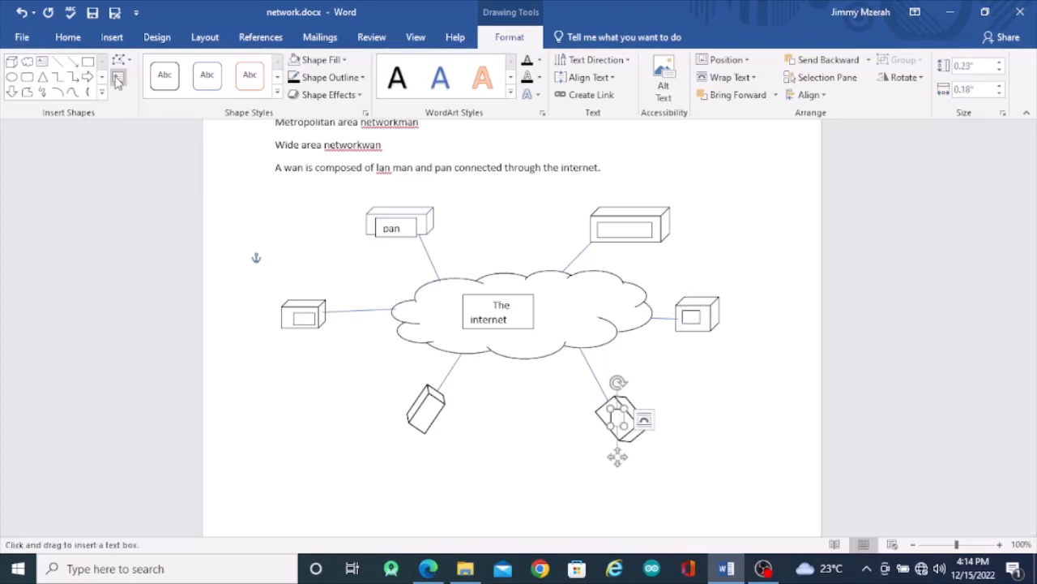
pyautogui.moveTo(419, 411)
pyautogui.mouseDown()
pyautogui.moveTo(443, 408)
pyautogui.moveTo(431, 426)
pyautogui.mouseUp()
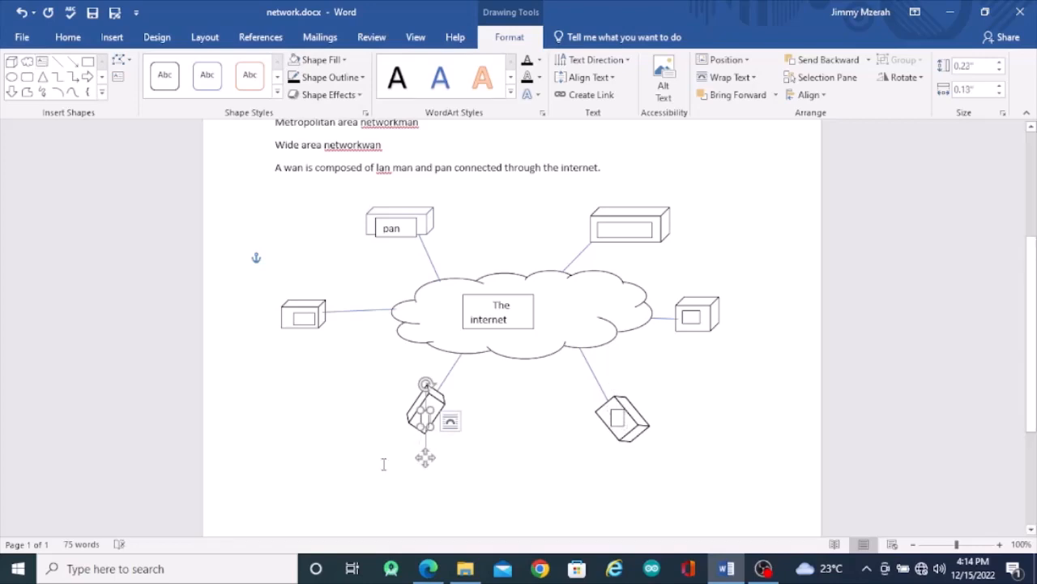
# Heighten the upper-left cube upward to about 0.55" and raise its text box, about 0.27" high, to fit inside the front face.
pyautogui.click(392, 230)
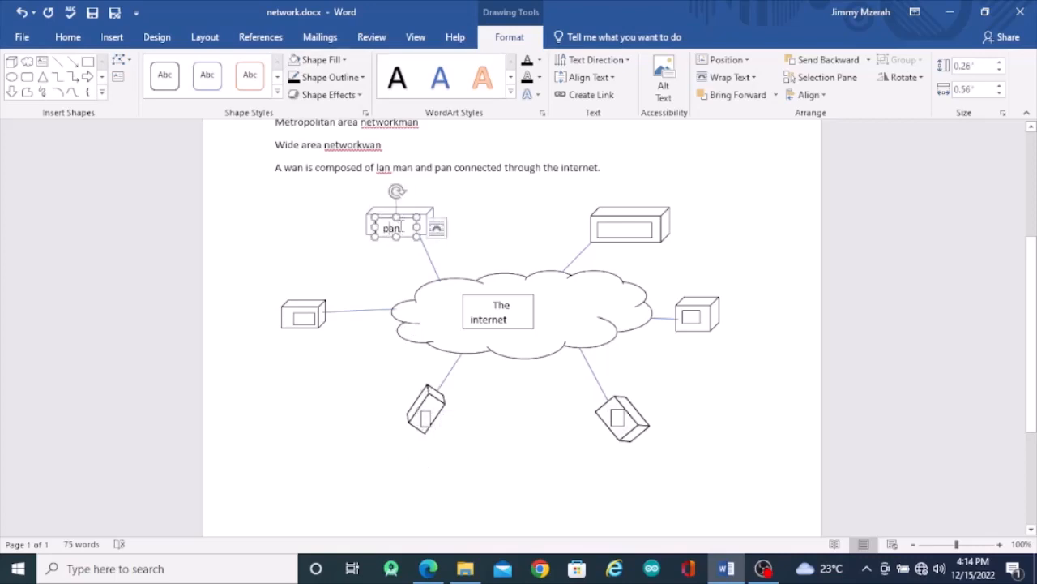
pyautogui.click(440, 215)
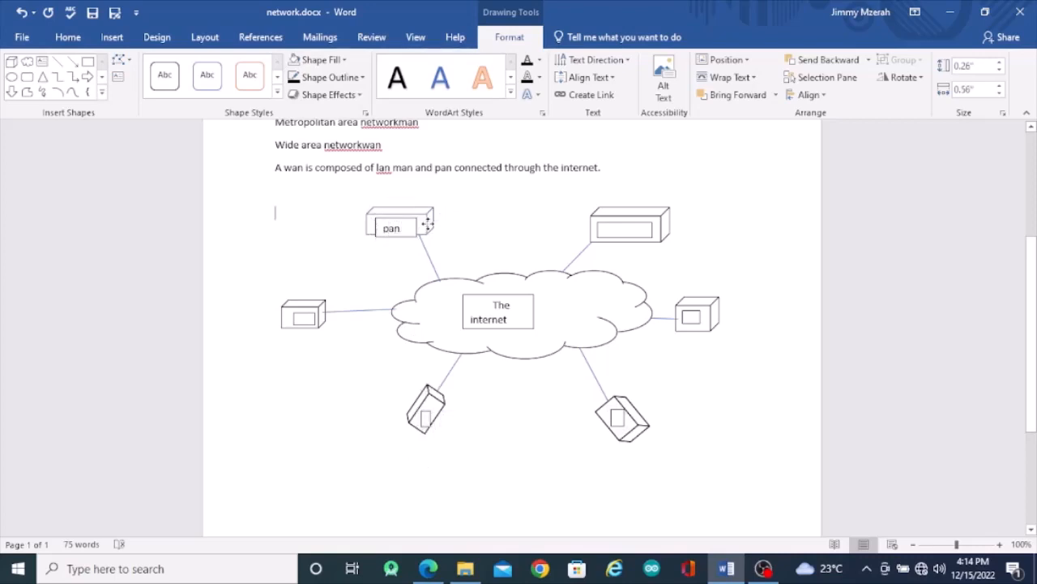
pyautogui.click(421, 231)
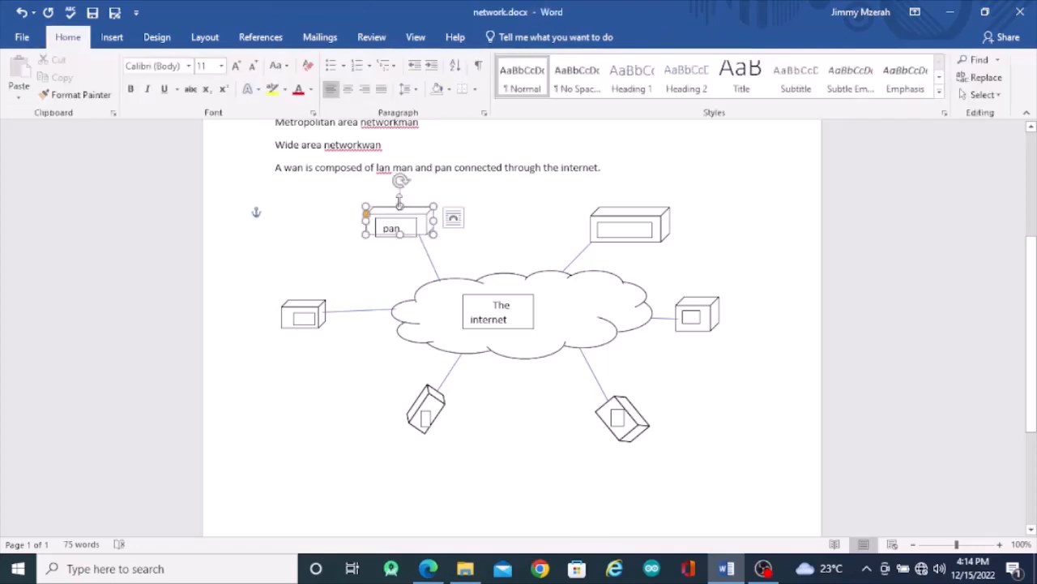
pyautogui.moveTo(399, 195); pyautogui.dragTo(398, 194)
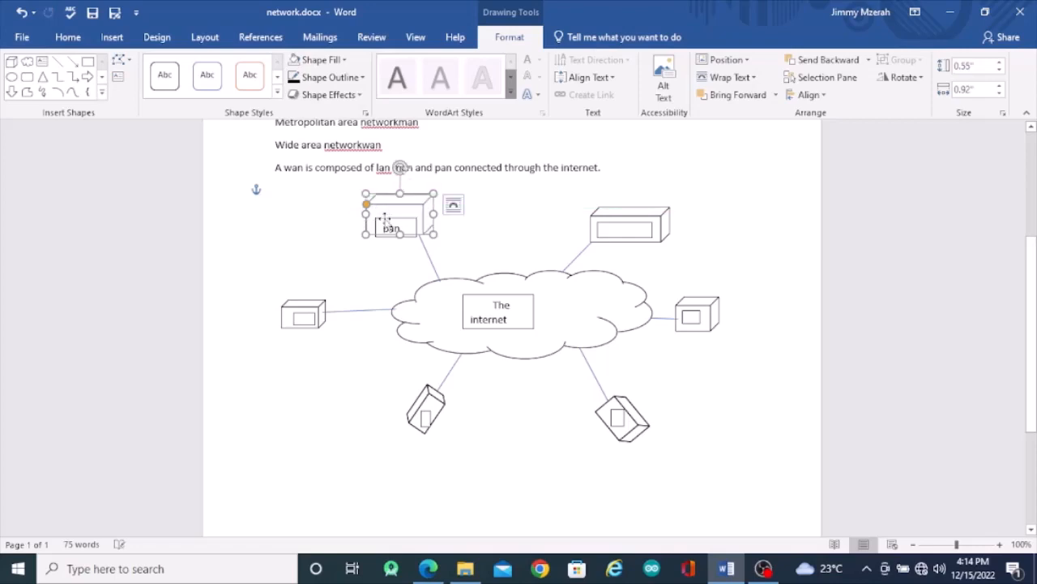
pyautogui.click(378, 218)
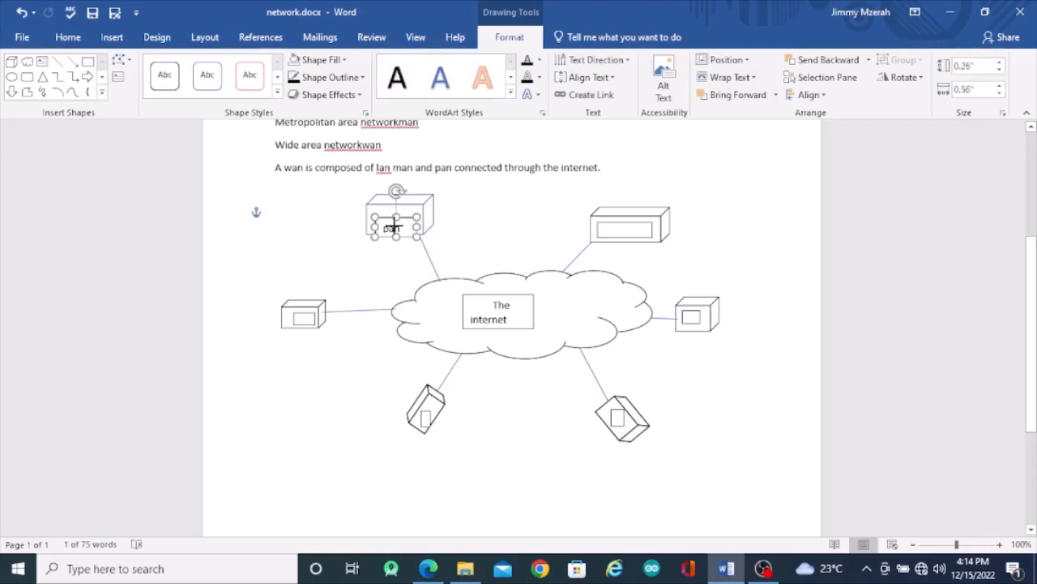
pyautogui.moveTo(395, 237); pyautogui.dragTo(395, 236)
pyautogui.moveTo(395, 237); pyautogui.dragTo(397, 228)
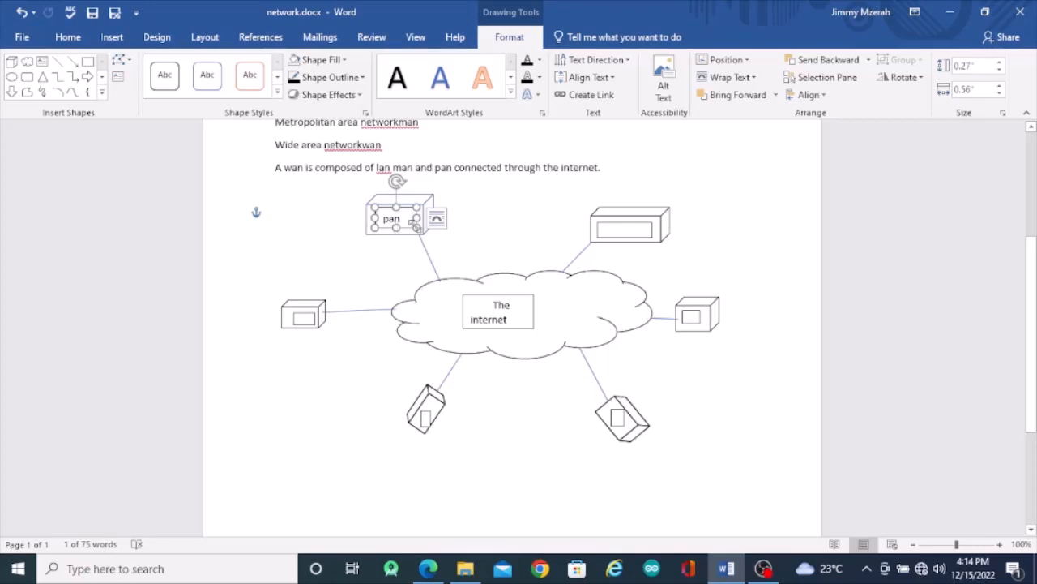
# Replace the upper-left cube's label with the uppercase text "PAN".
pyautogui.click(404, 219)
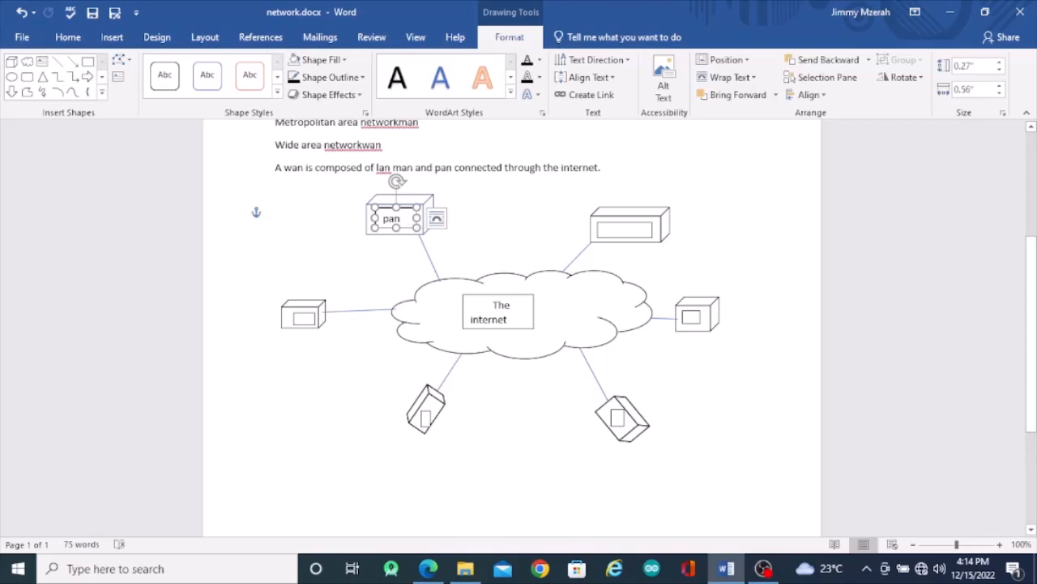
pyautogui.press('BackSpace')
pyautogui.press('BackSpace')
pyautogui.press('BackSpace')
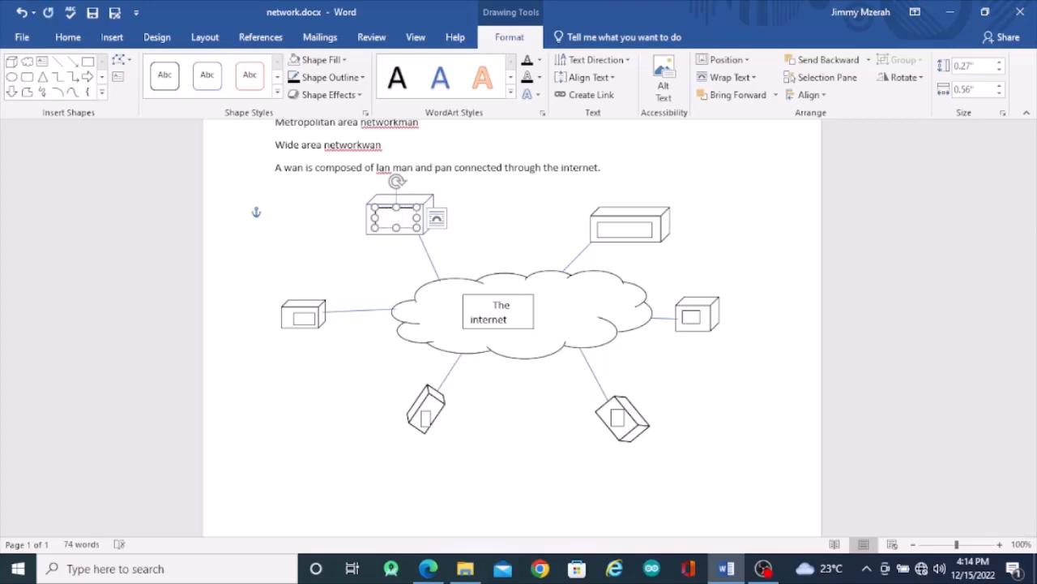
pyautogui.write('PAN')
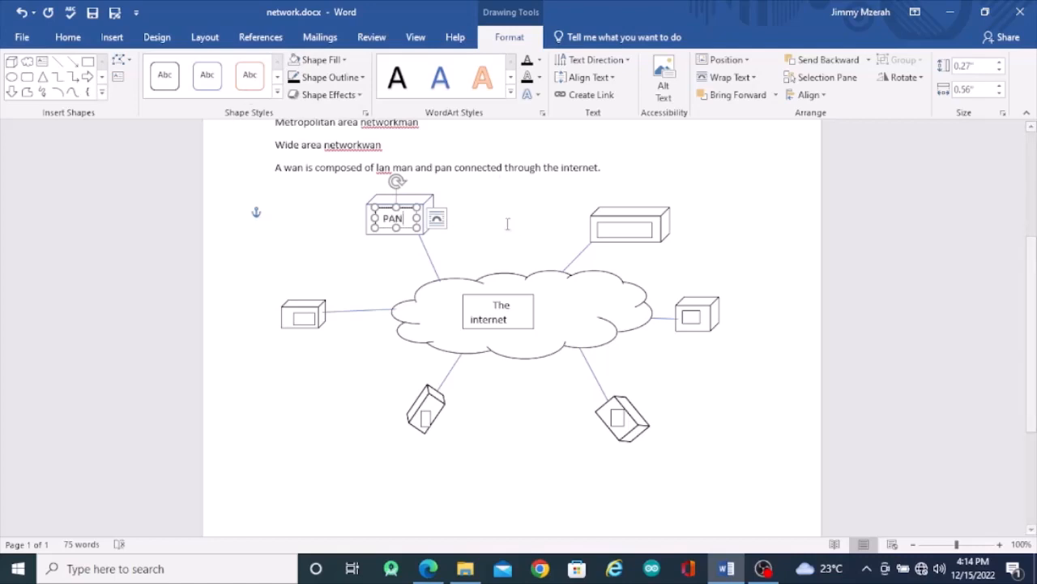
pyautogui.click(470, 225)
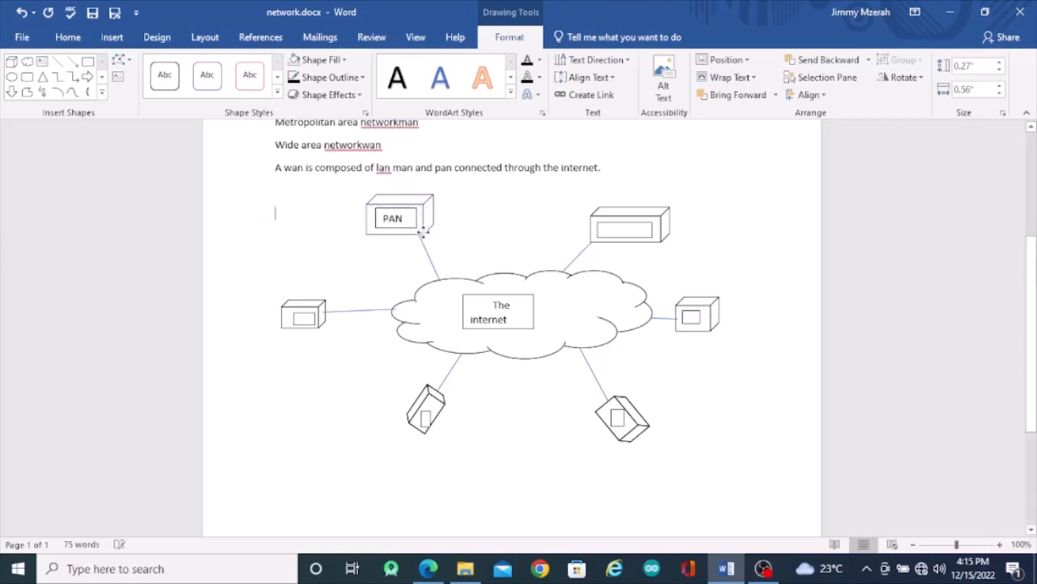
# Widen the upper-left cube to about 1.13" and reduce its height to about 0.47".
pyautogui.click(423, 233)
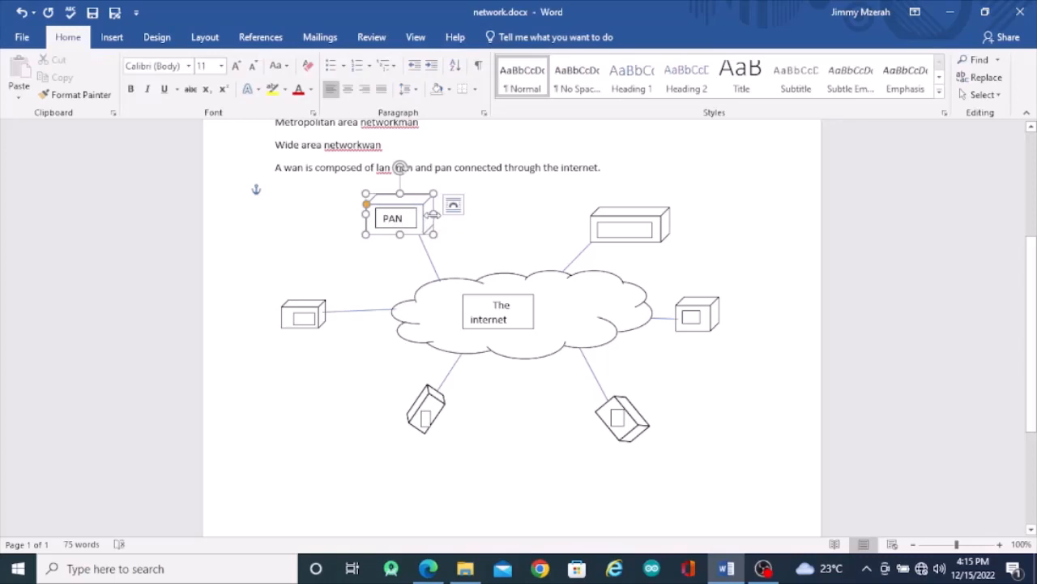
pyautogui.click(436, 214)
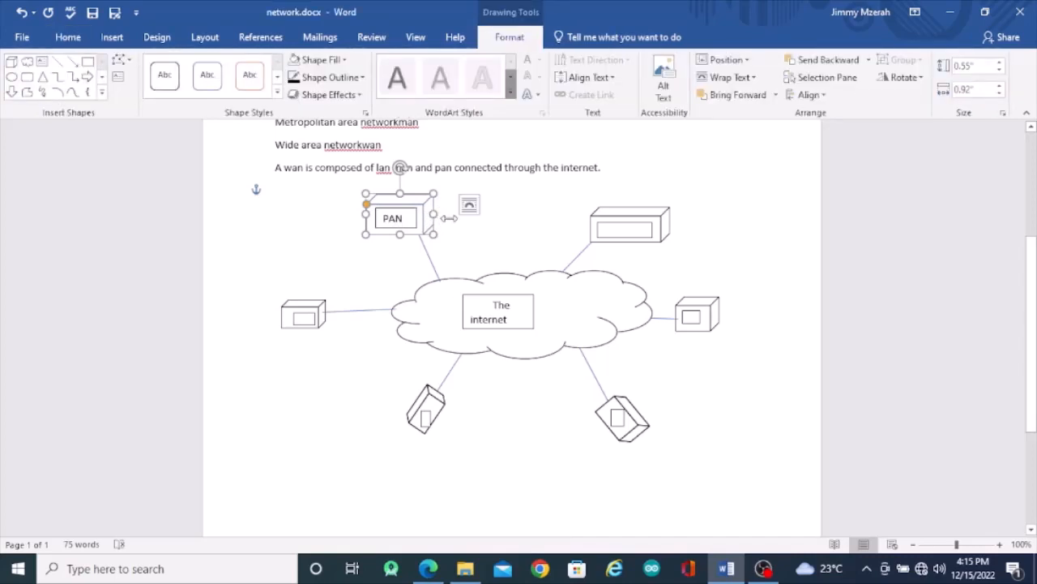
pyautogui.moveTo(448, 218); pyautogui.dragTo(448, 218)
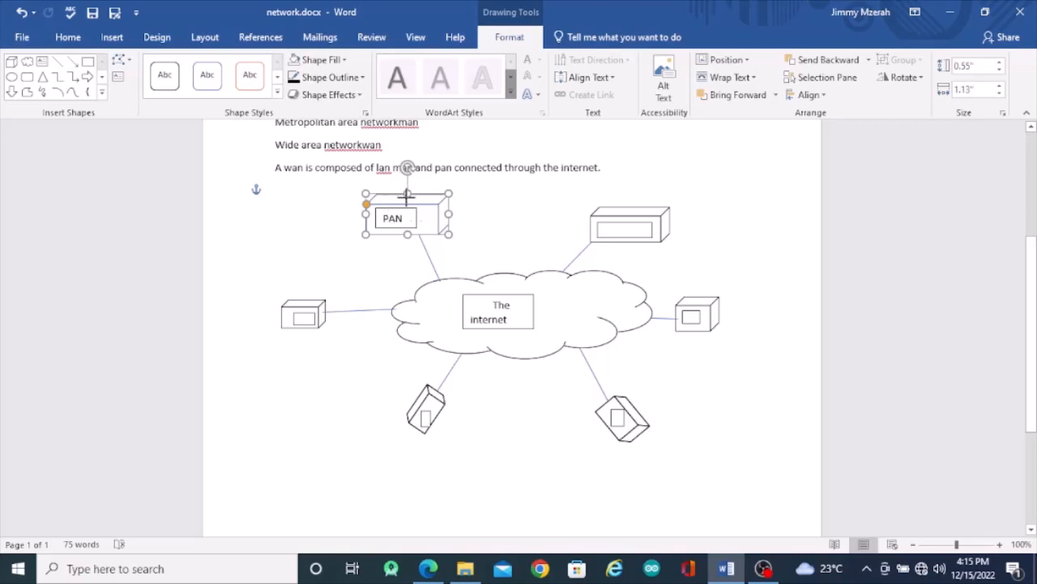
pyautogui.moveTo(407, 195); pyautogui.dragTo(407, 200)
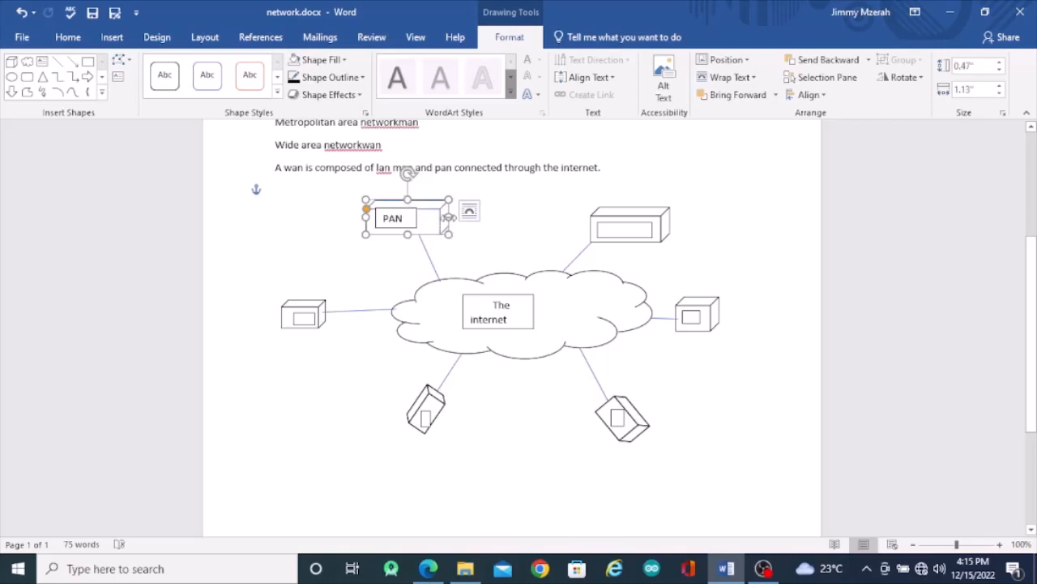
# Resize the "PAN" text box on the upper-left cube to about 0.67" wide by 0.29" high within the front face.
pyautogui.click(396, 224)
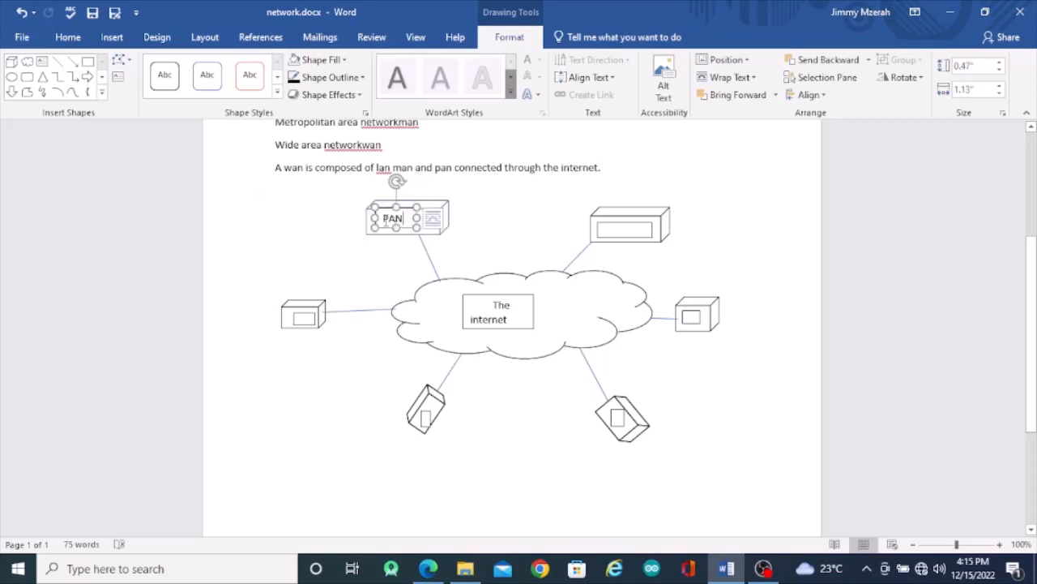
pyautogui.click(395, 209)
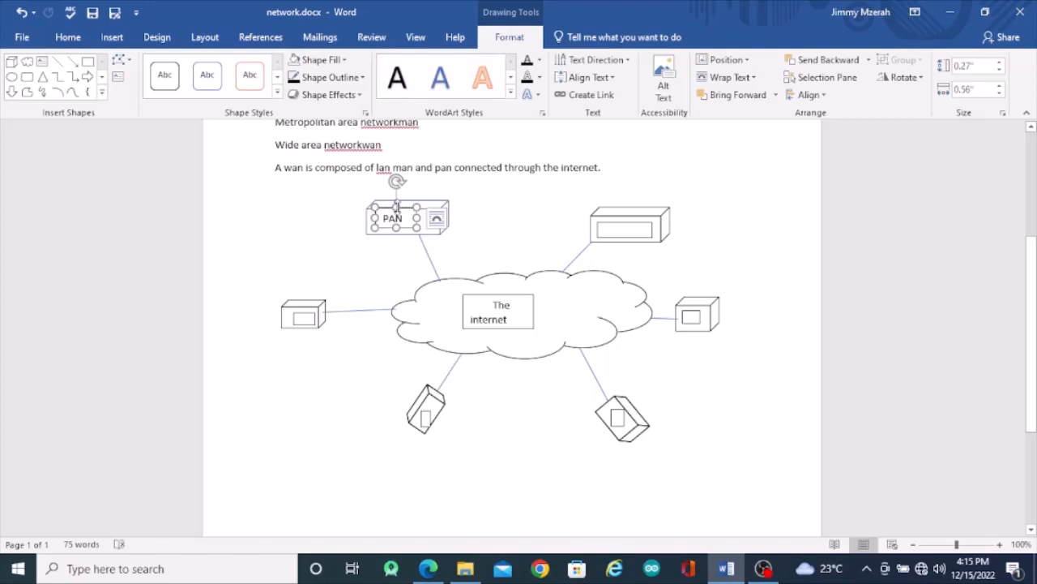
pyautogui.moveTo(376, 207); pyautogui.dragTo(382, 216)
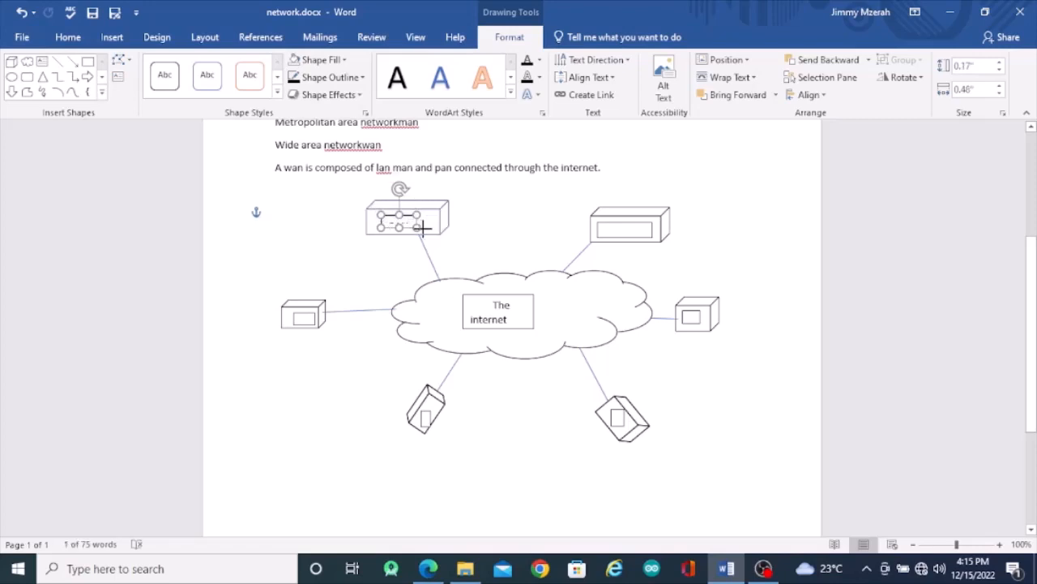
pyautogui.moveTo(430, 228); pyautogui.dragTo(430, 228)
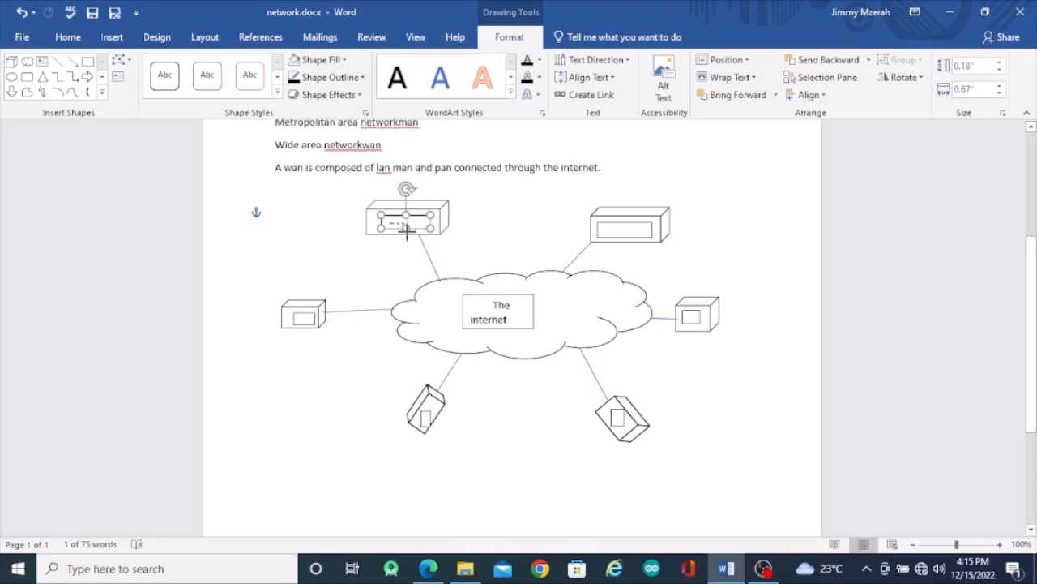
pyautogui.write('PAN')
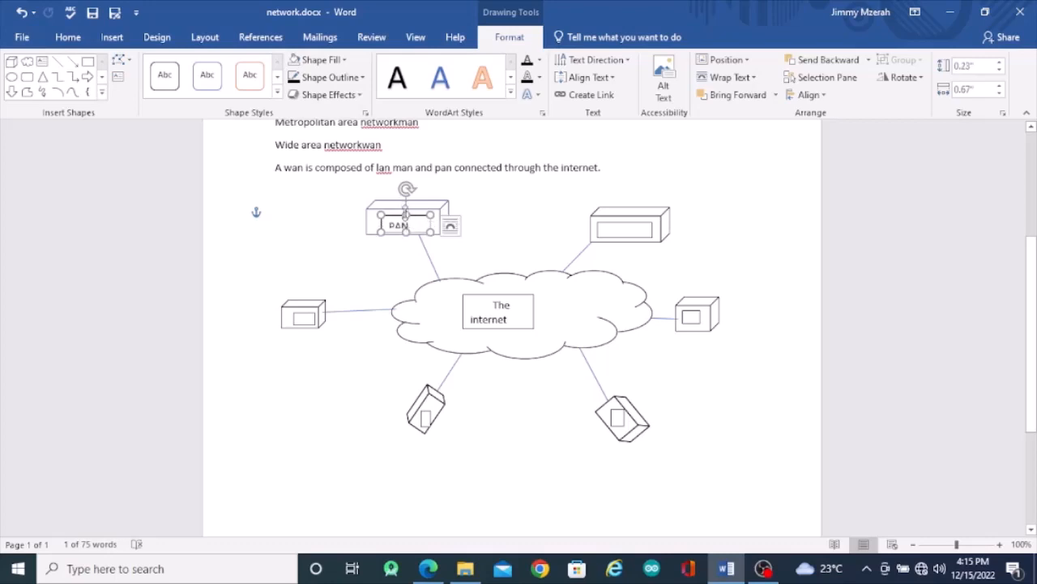
pyautogui.moveTo(406, 211); pyautogui.dragTo(406, 206)
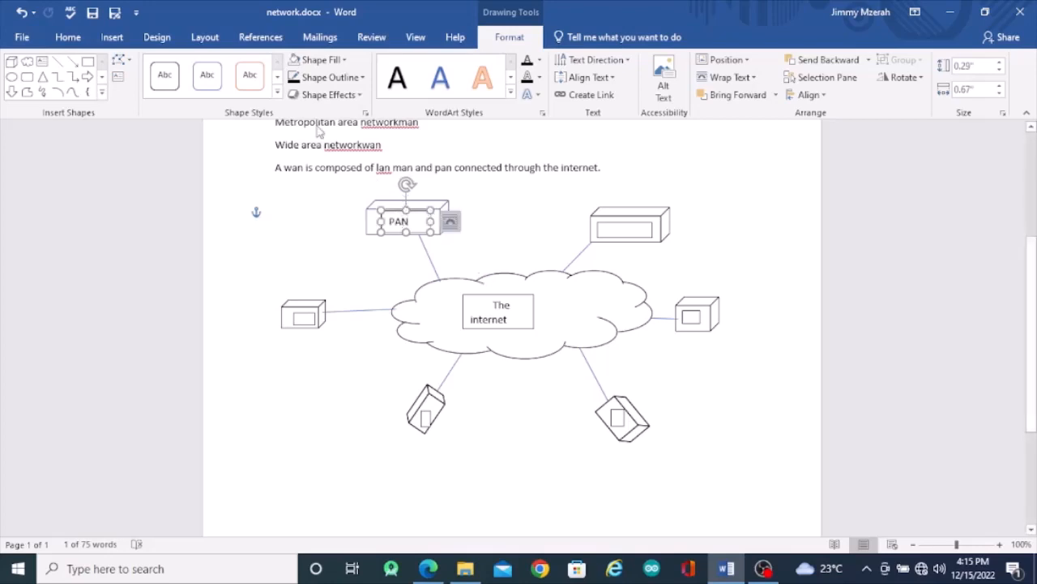
# Remove the outline from the upper-left cube's "PAN" text box.
pyautogui.click(323, 85)
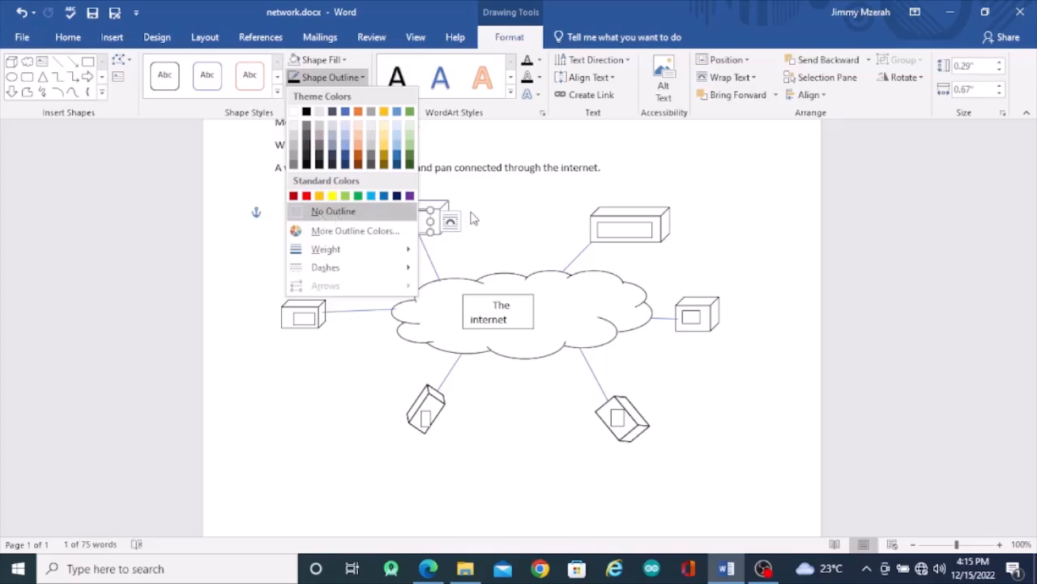
pyautogui.click(483, 216)
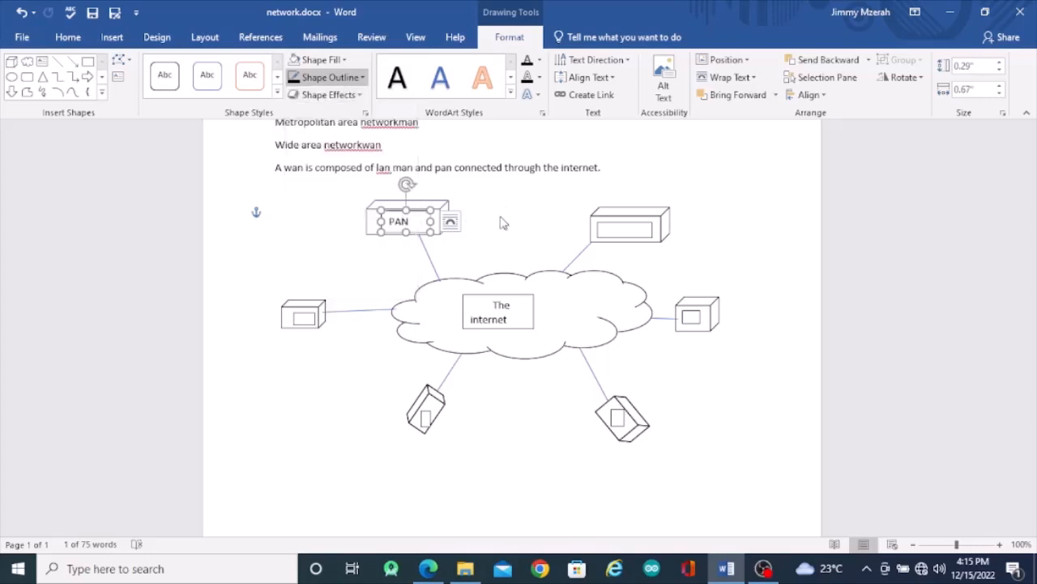
pyautogui.click(480, 242)
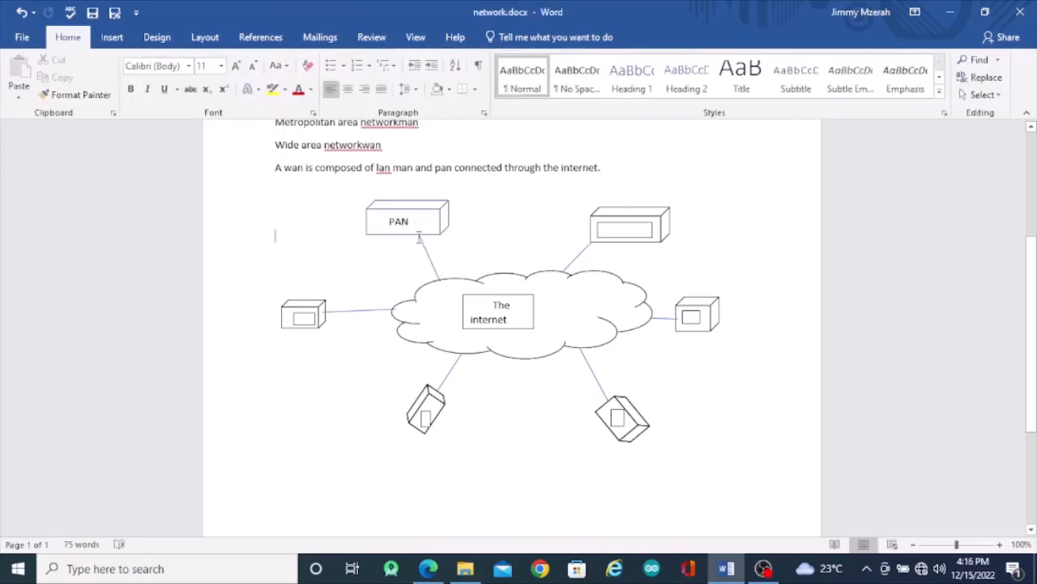
pyautogui.click(423, 233)
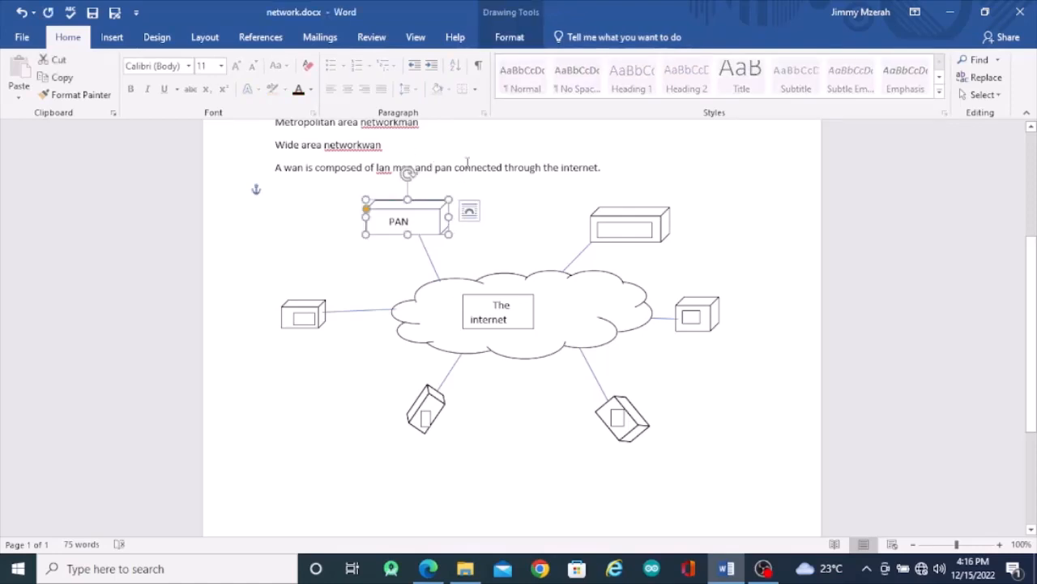
pyautogui.click(508, 37)
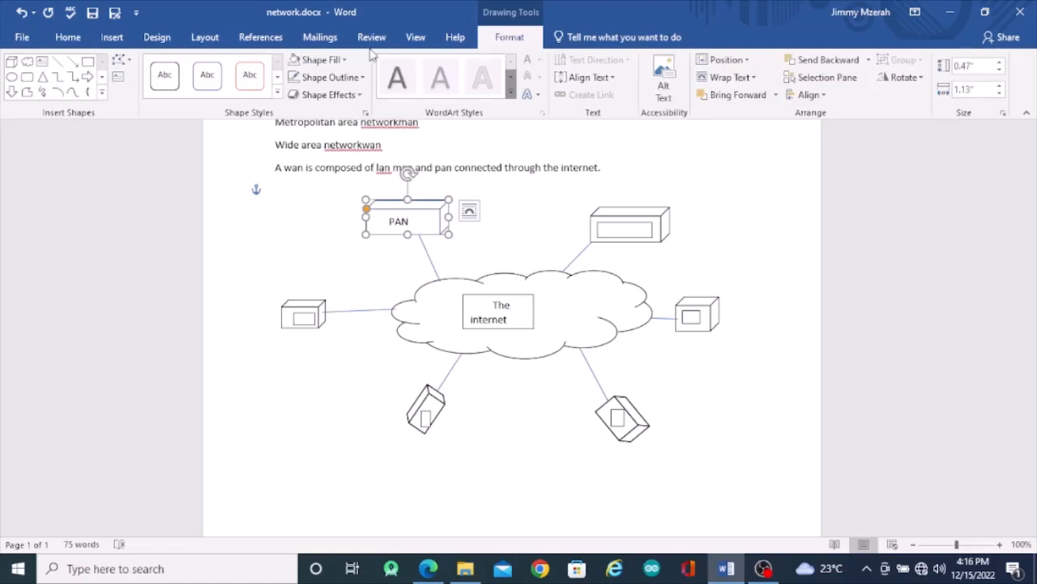
pyautogui.click(323, 78)
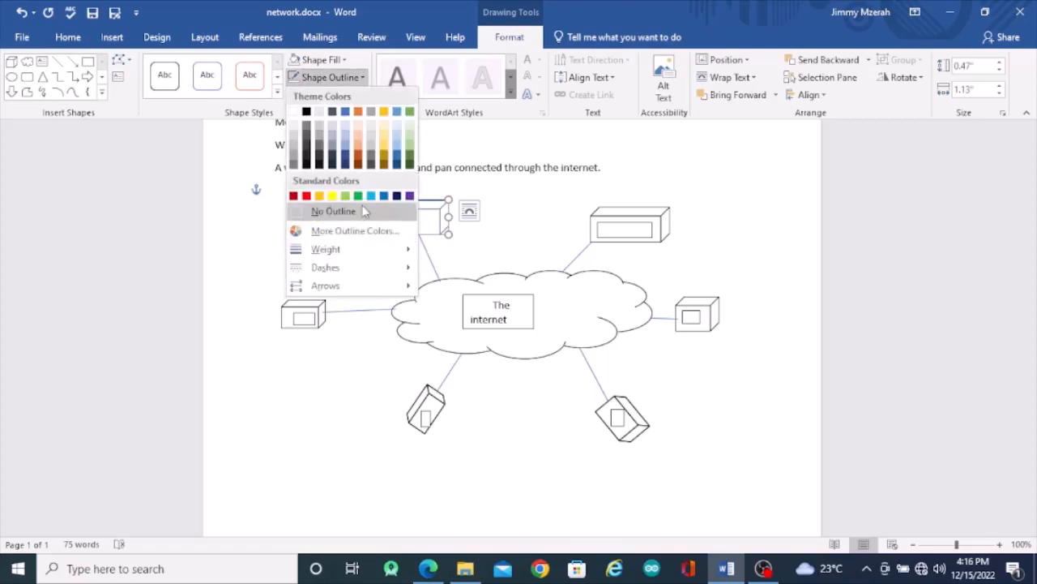
pyautogui.click(537, 202)
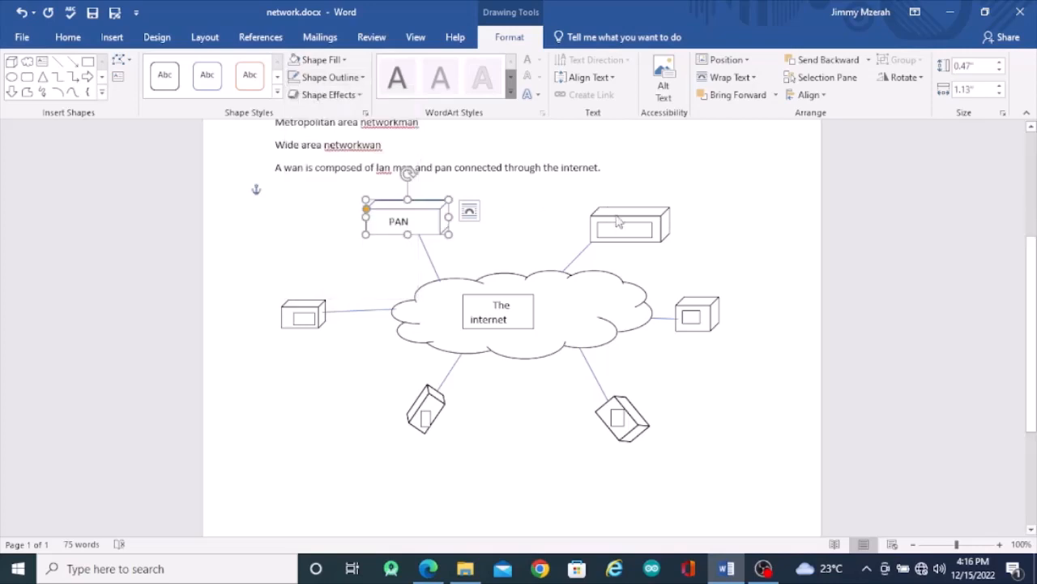
# Label the upper-right cube's text box "LAN" in uppercase and heighten the box to about 0.28".
pyautogui.click(616, 230)
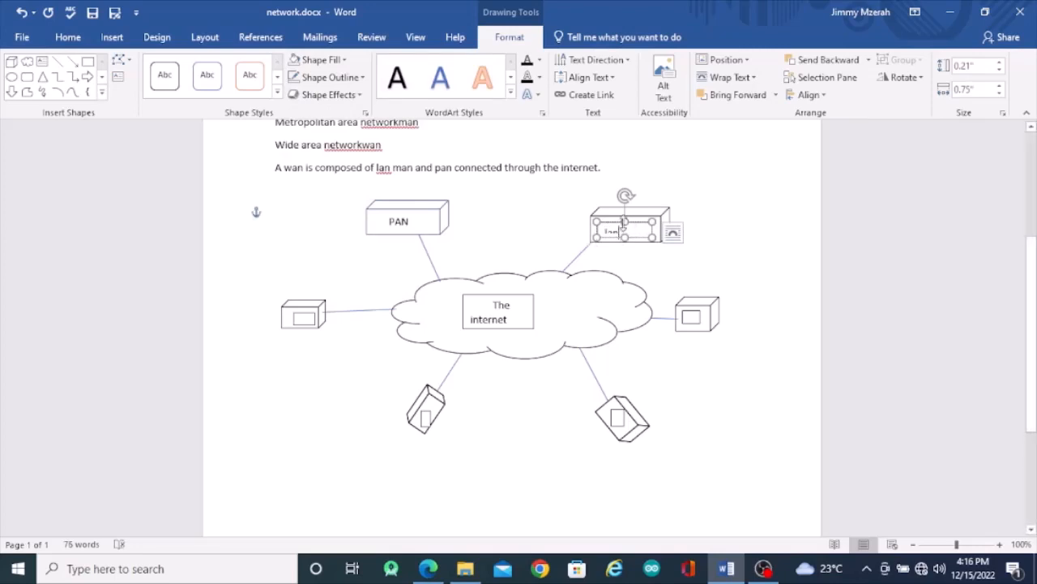
pyautogui.moveTo(624, 222); pyautogui.dragTo(624, 217)
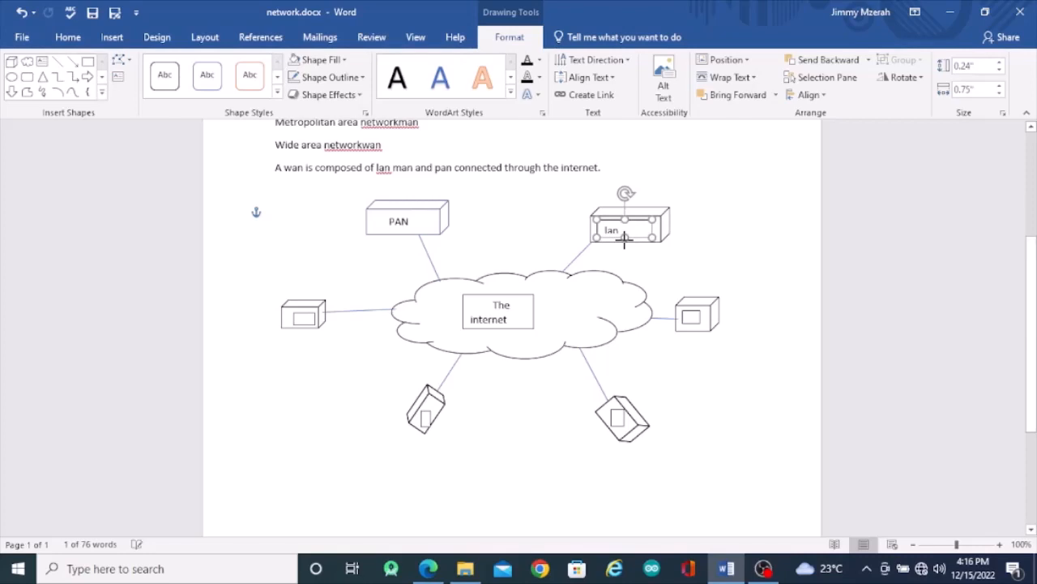
pyautogui.moveTo(624, 237); pyautogui.dragTo(624, 240)
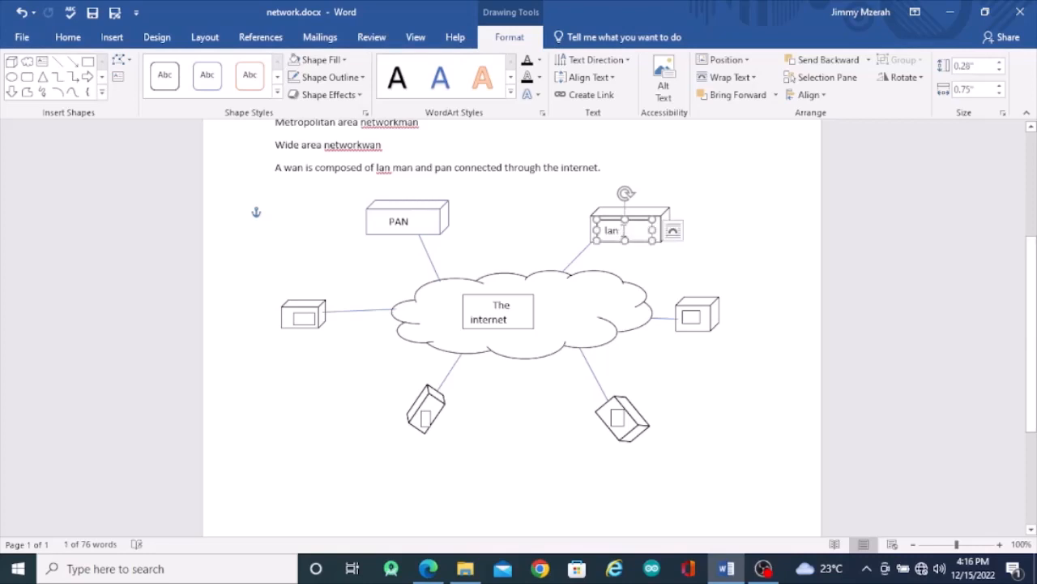
pyautogui.click(619, 230)
pyautogui.press('BackSpace')
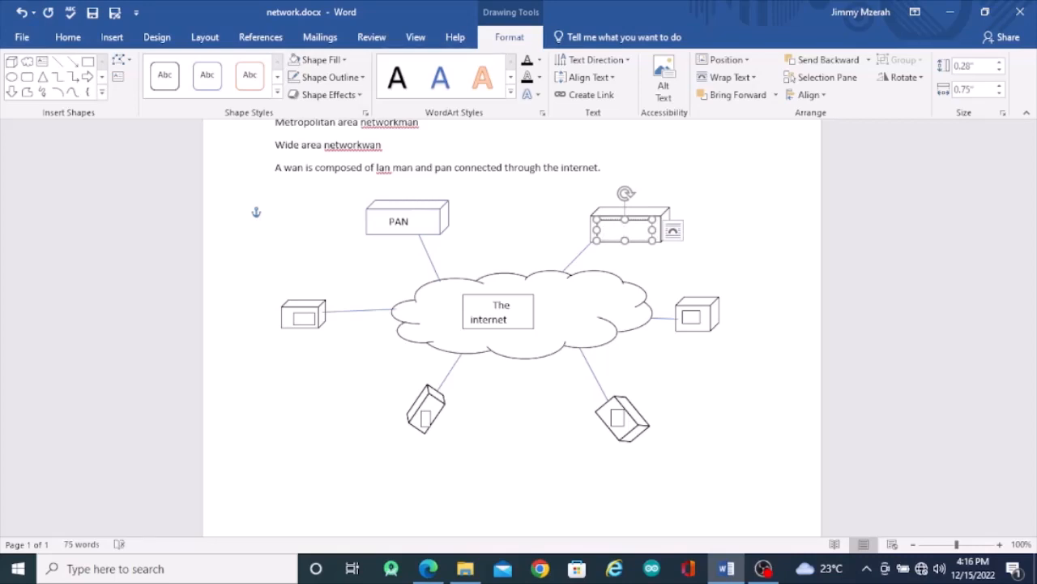
pyautogui.write('LAN')
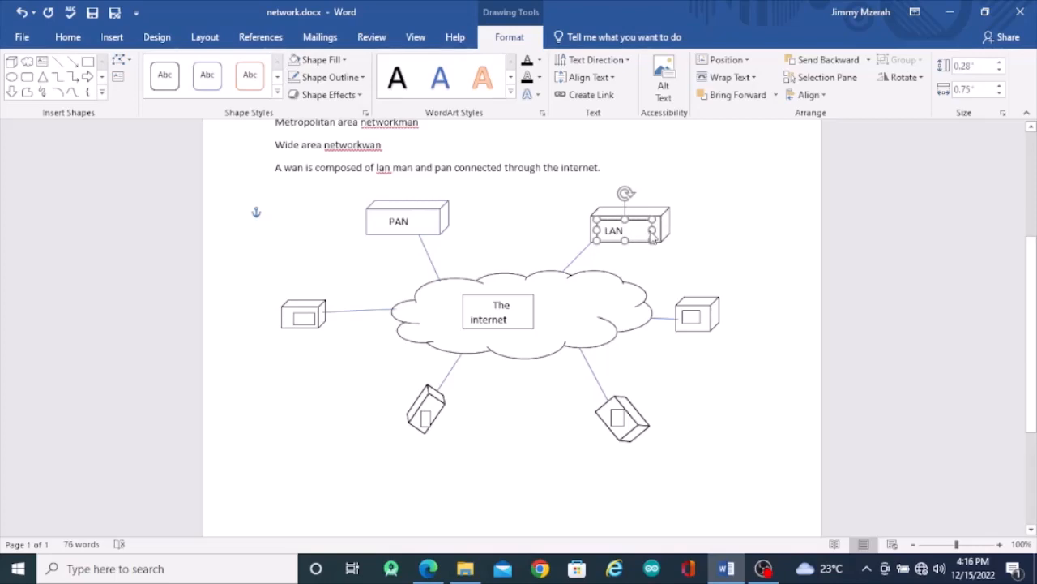
# Narrow the upper-right cube's "LAN" text box to about 0.54" wide and adjust its height to about 0.27".
pyautogui.moveTo(652, 236); pyautogui.dragTo(651, 234)
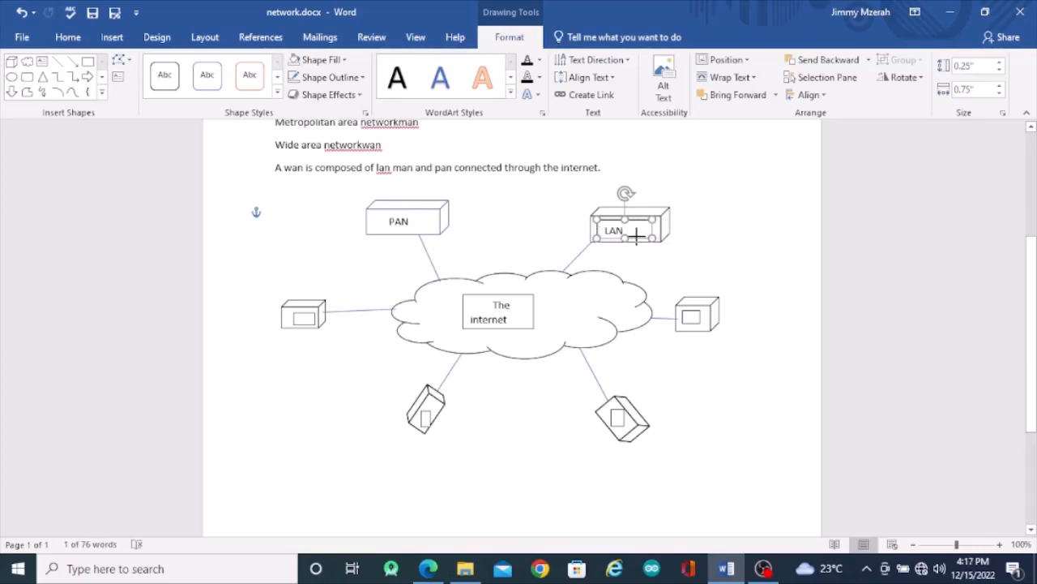
pyautogui.moveTo(636, 236); pyautogui.dragTo(637, 237)
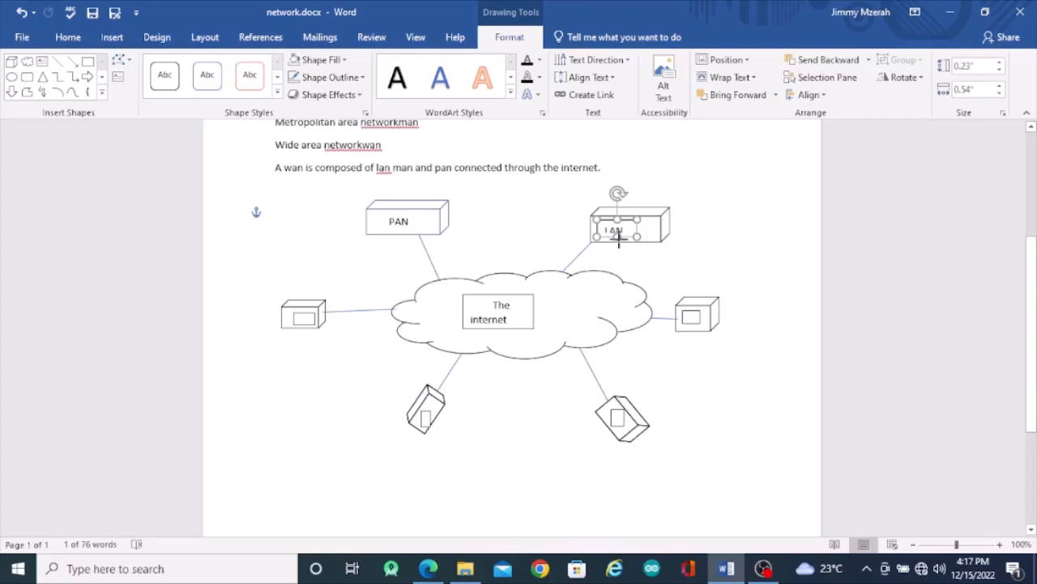
pyautogui.moveTo(618, 236); pyautogui.dragTo(617, 239)
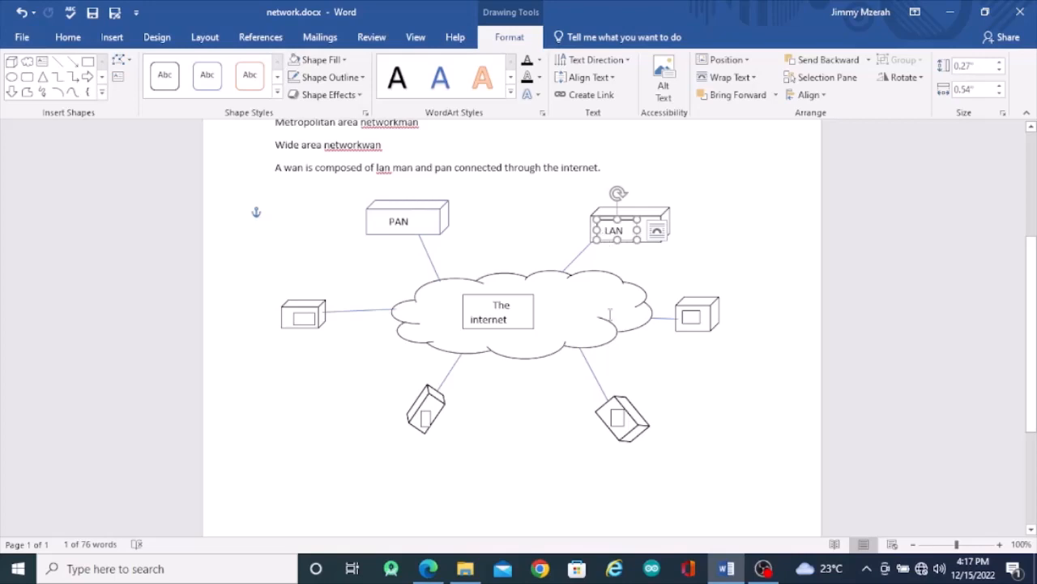
# Check the diagram's cube labels in the reference PDF in Edge and return to the lower-right cube's text box in Word.
pyautogui.click(617, 419)
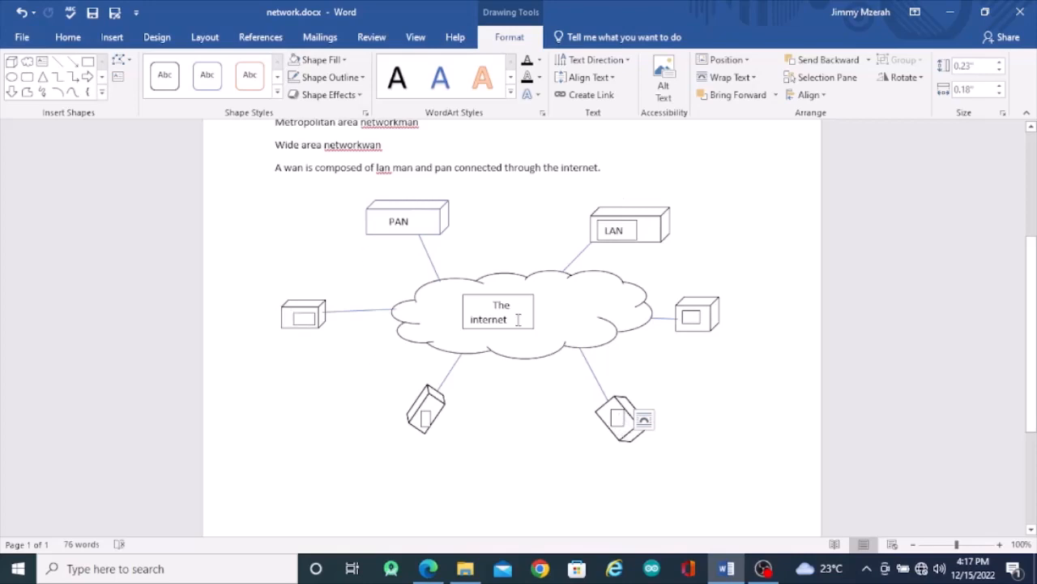
pyautogui.click(430, 568)
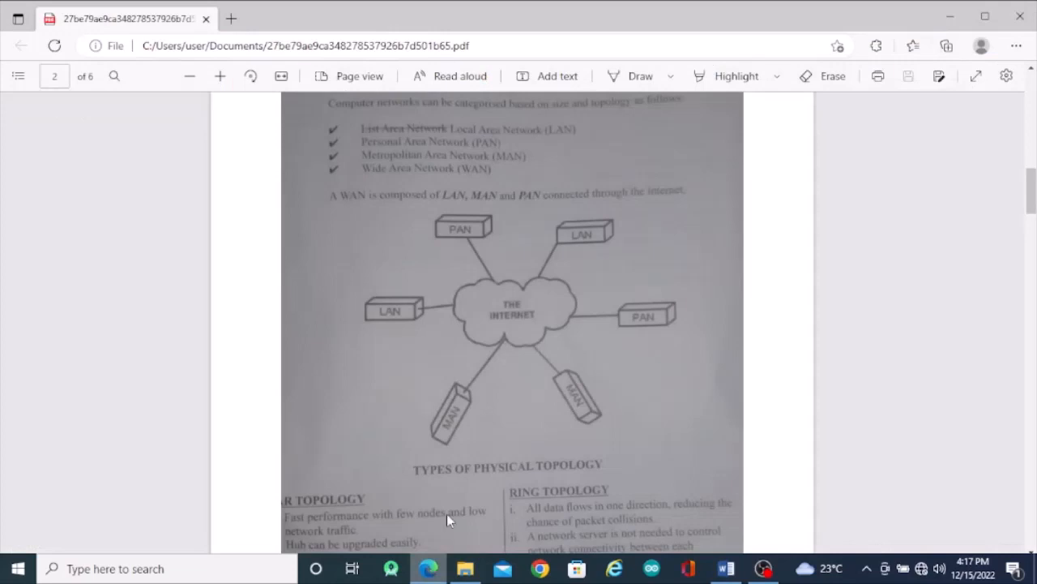
pyautogui.click(729, 570)
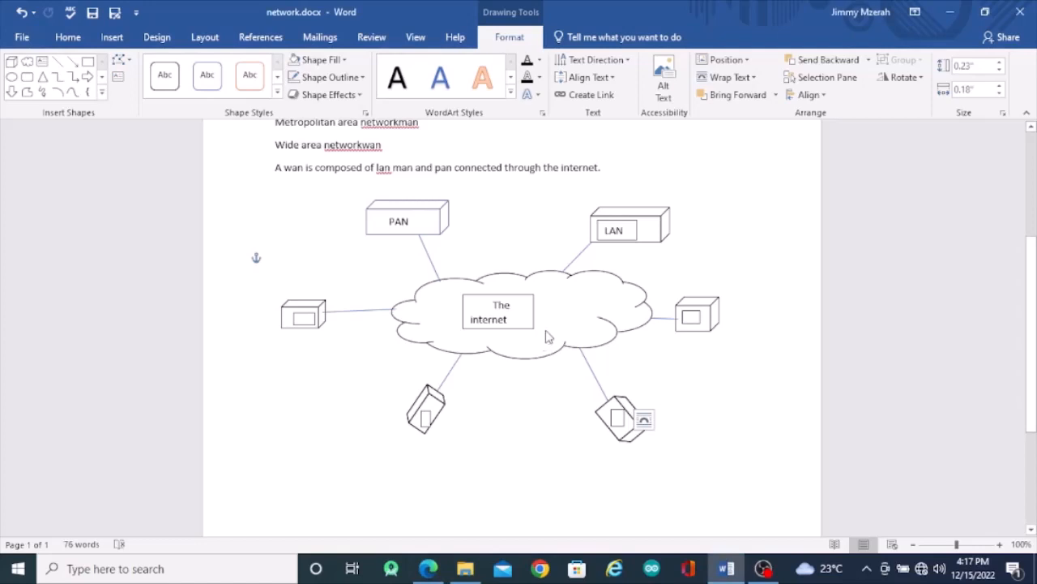
pyautogui.click(617, 420)
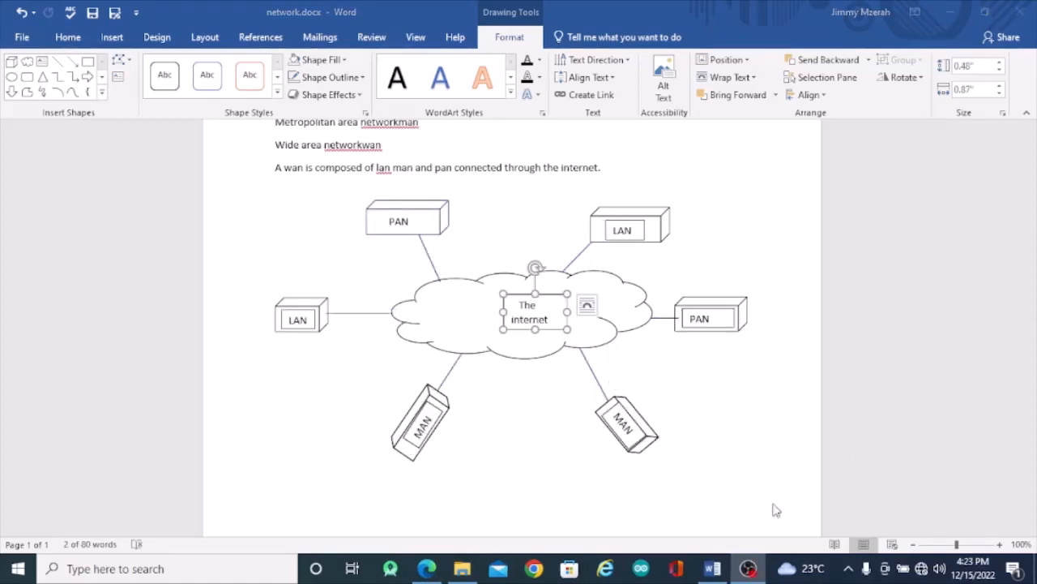
# Narrow "The internet" text box to about 0.84" and centre it in the cloud, comparing its placement with the reference PDF.
pyautogui.click(710, 570)
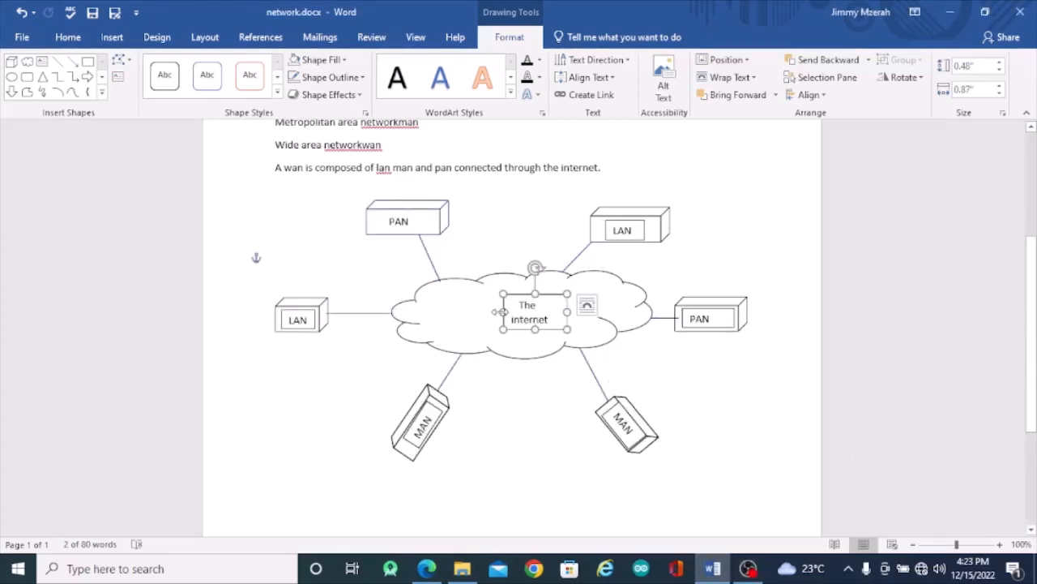
pyautogui.moveTo(498, 311); pyautogui.dragTo(545, 313)
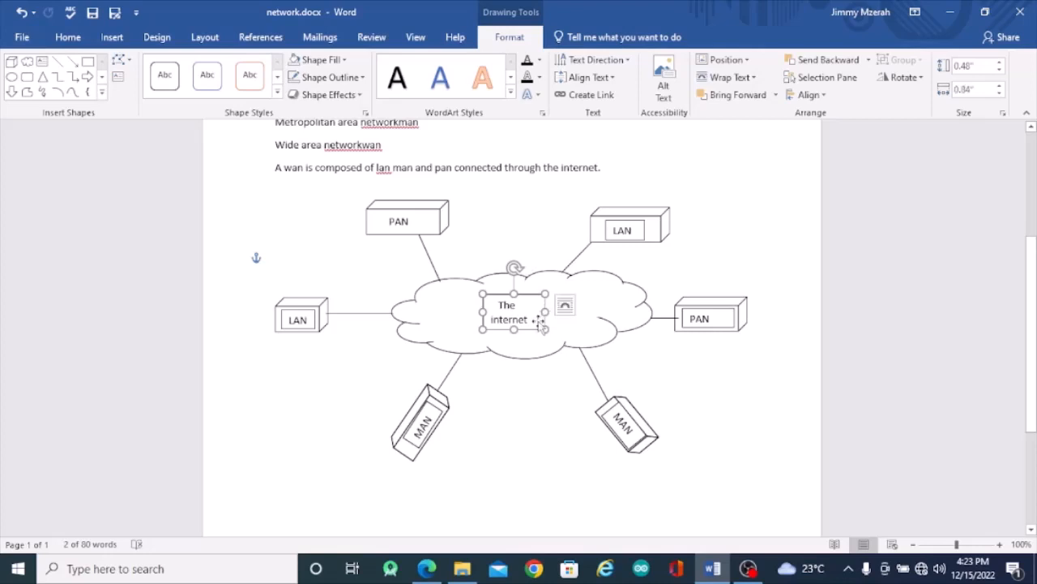
pyautogui.click(428, 569)
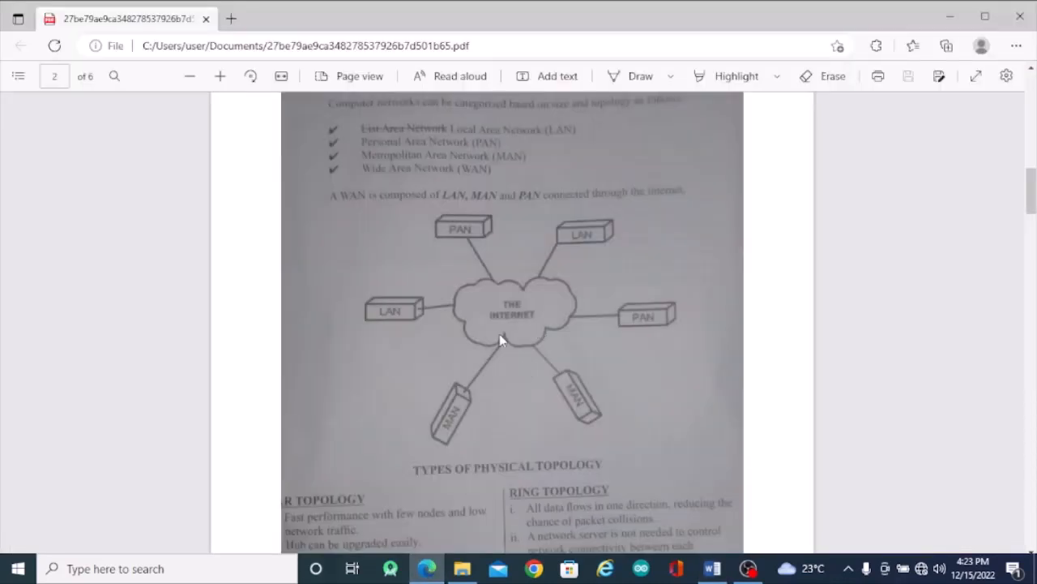
pyautogui.click(717, 572)
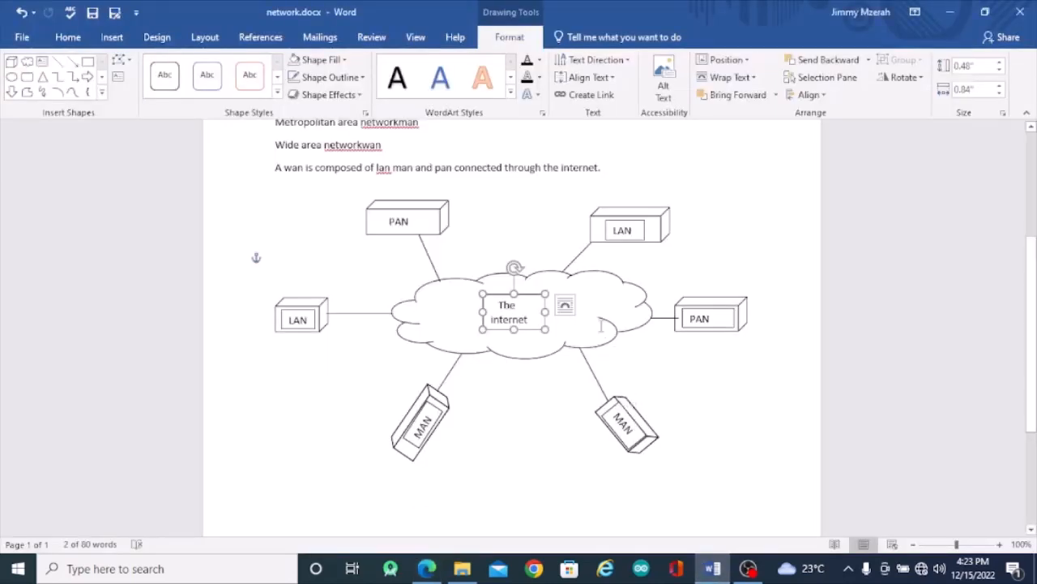
# Remove the outline from the upper-right cube's "LAN" text box.
pyautogui.click(312, 321)
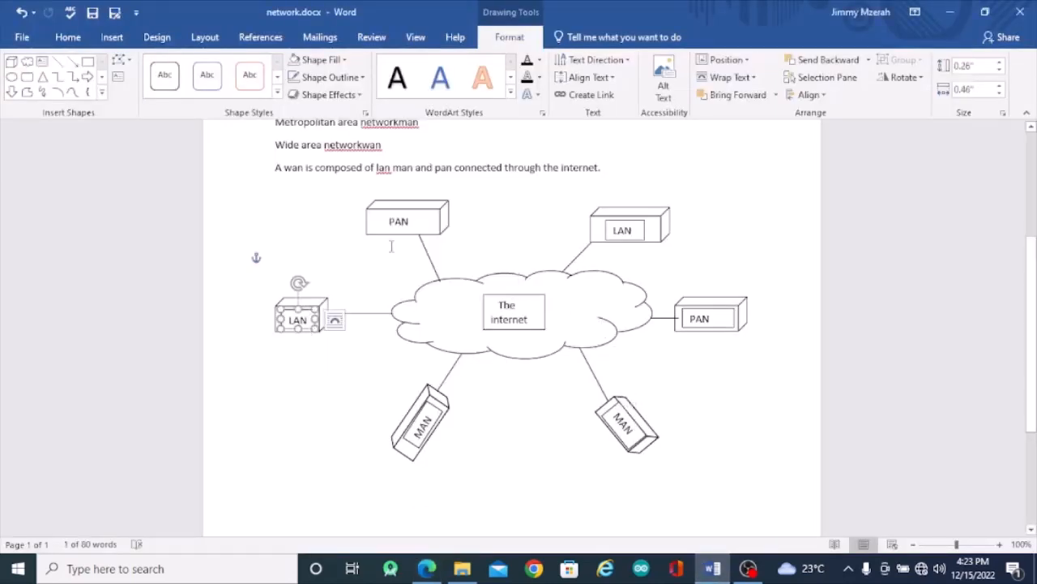
pyautogui.click(622, 235)
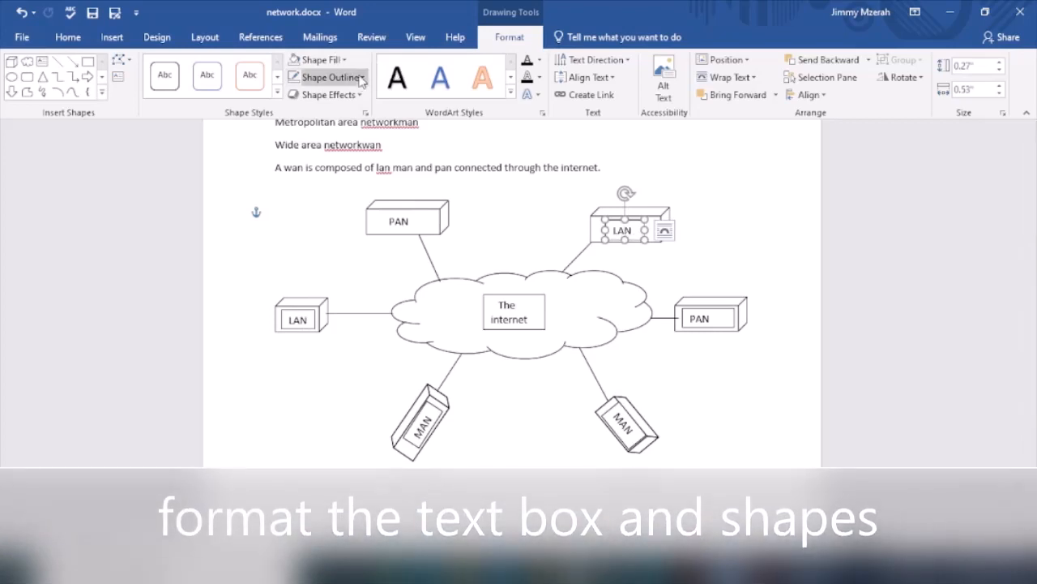
pyautogui.click(362, 78)
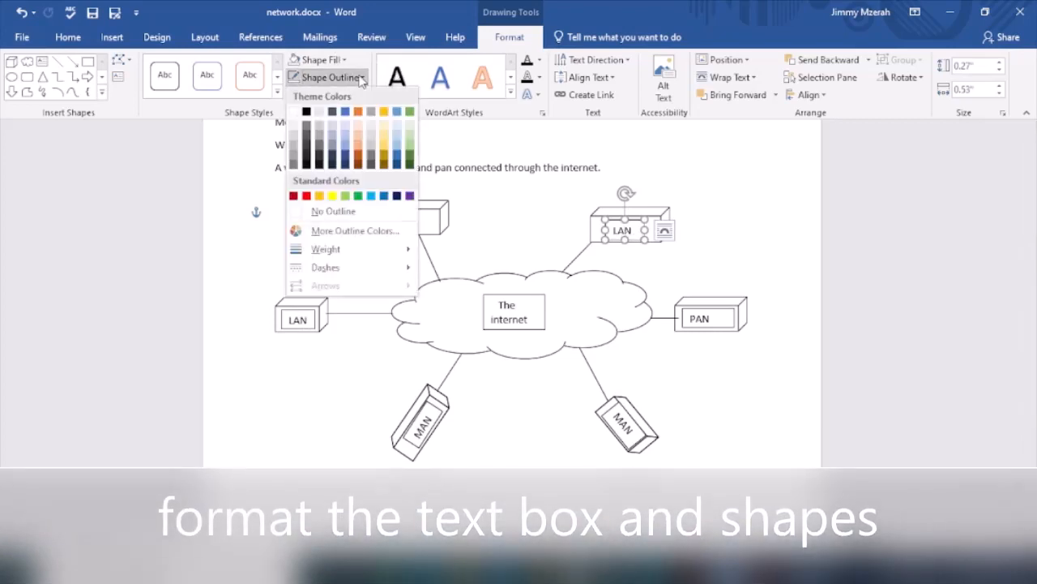
pyautogui.click(319, 212)
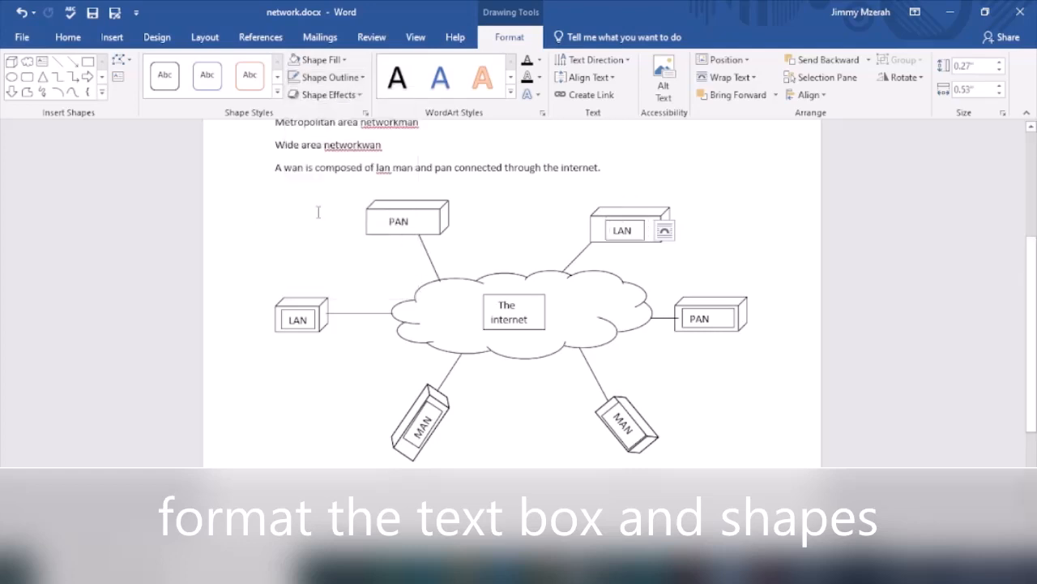
pyautogui.hotkey('ctrl', 'z')
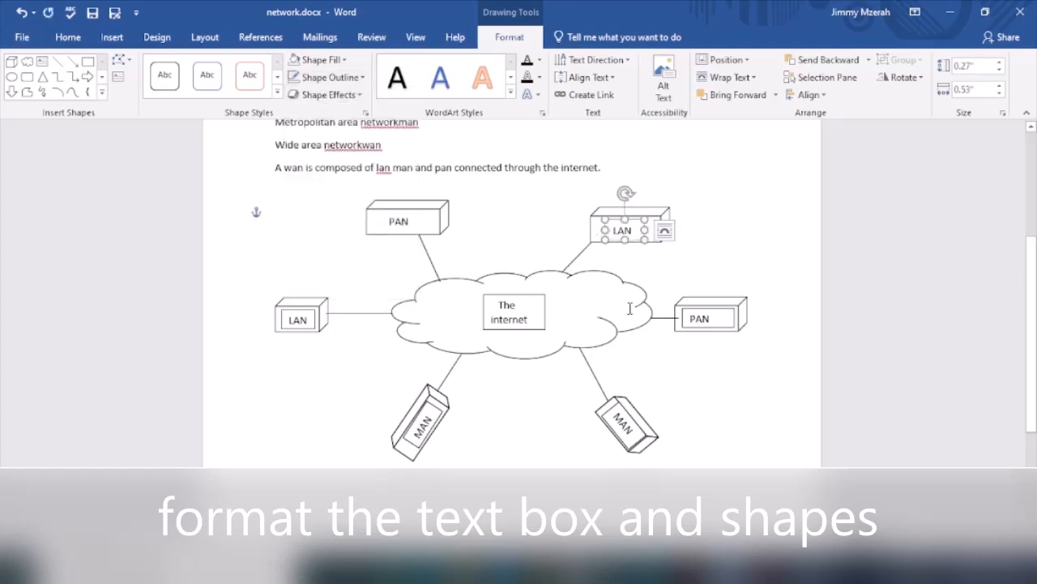
# Open the outline options for the middle-right cube's "PAN" text box.
pyautogui.click(699, 313)
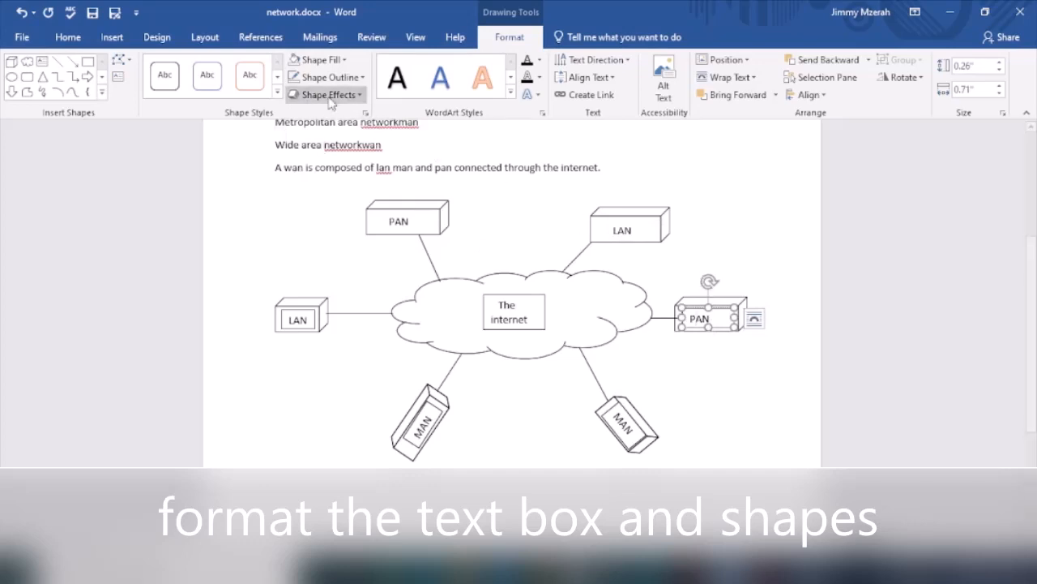
pyautogui.click(344, 78)
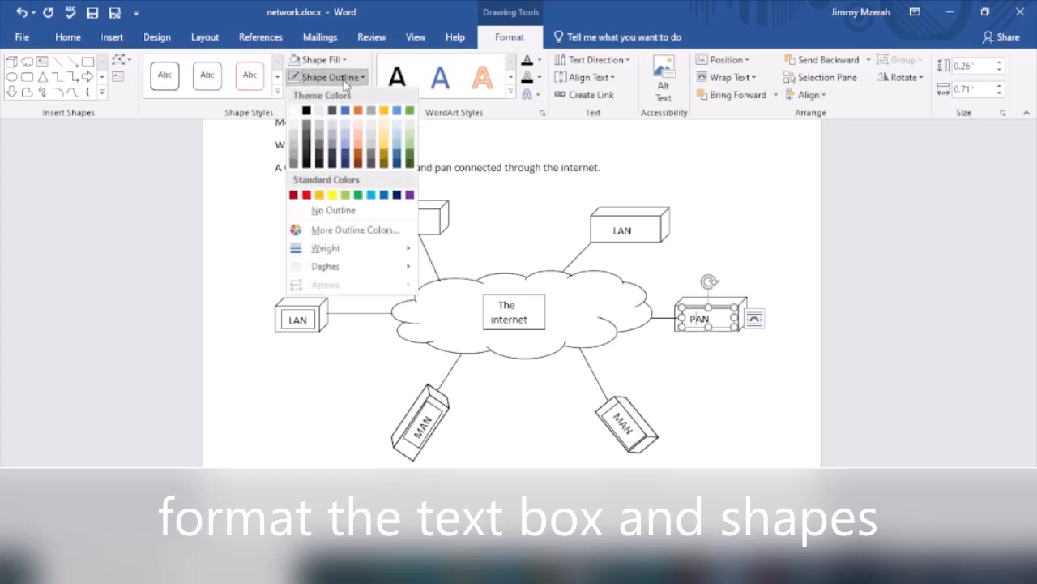
# Remove the outlines from the PAN text box right of the cloud and the LAN text box left of it.
pyautogui.click(317, 212)
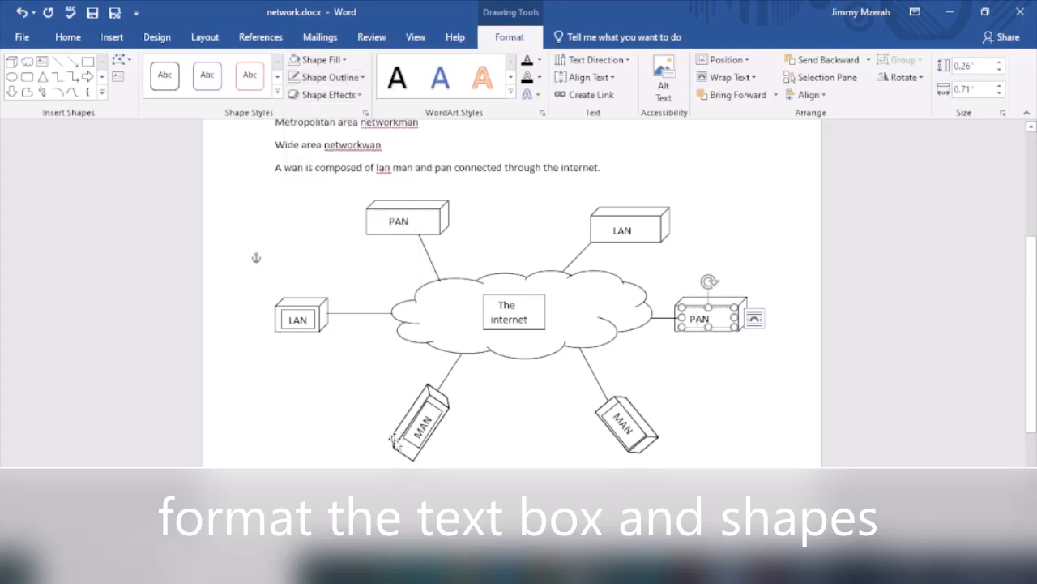
pyautogui.click(290, 328)
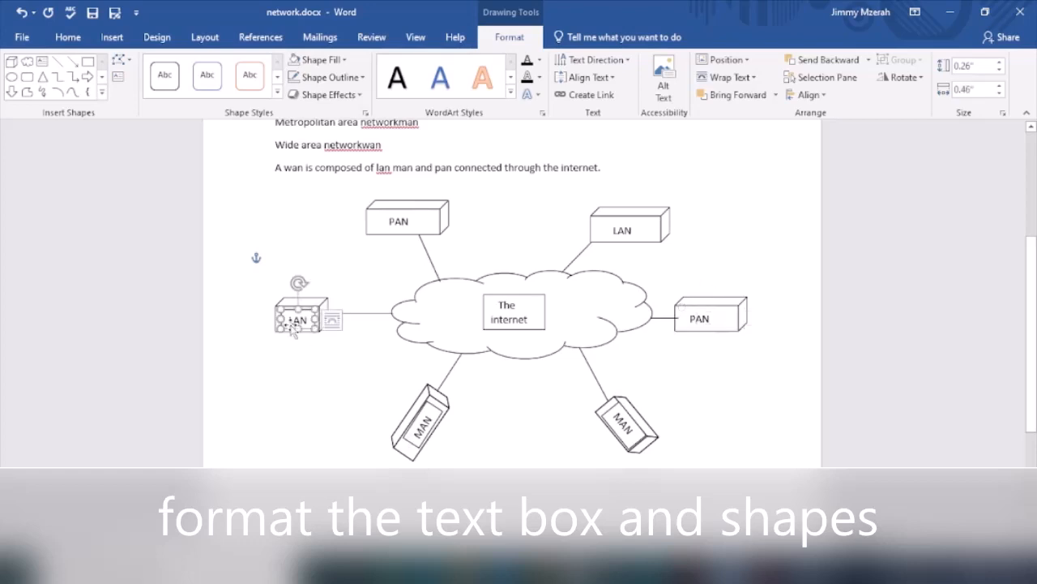
pyautogui.click(329, 77)
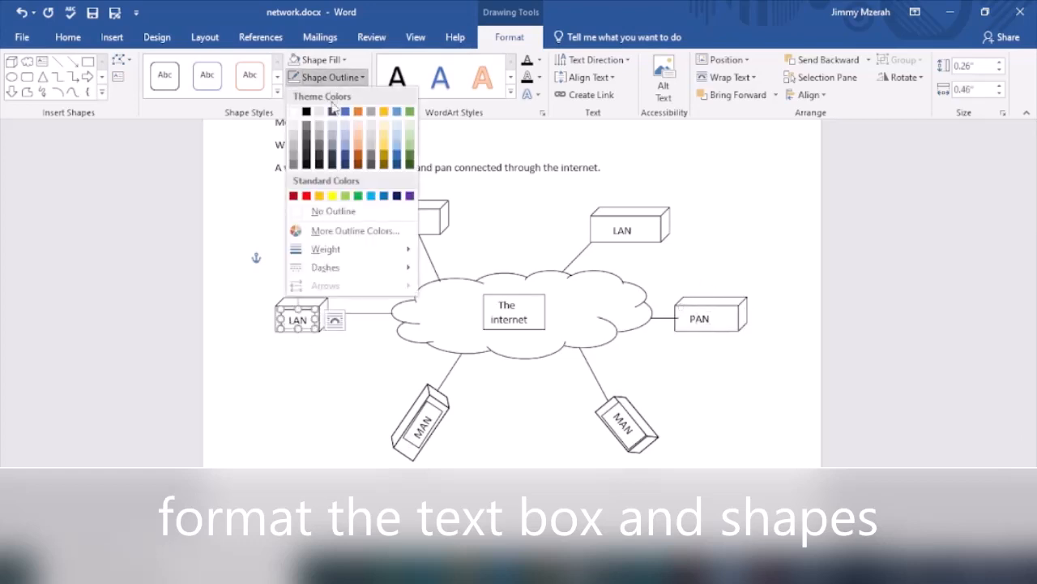
pyautogui.click(332, 211)
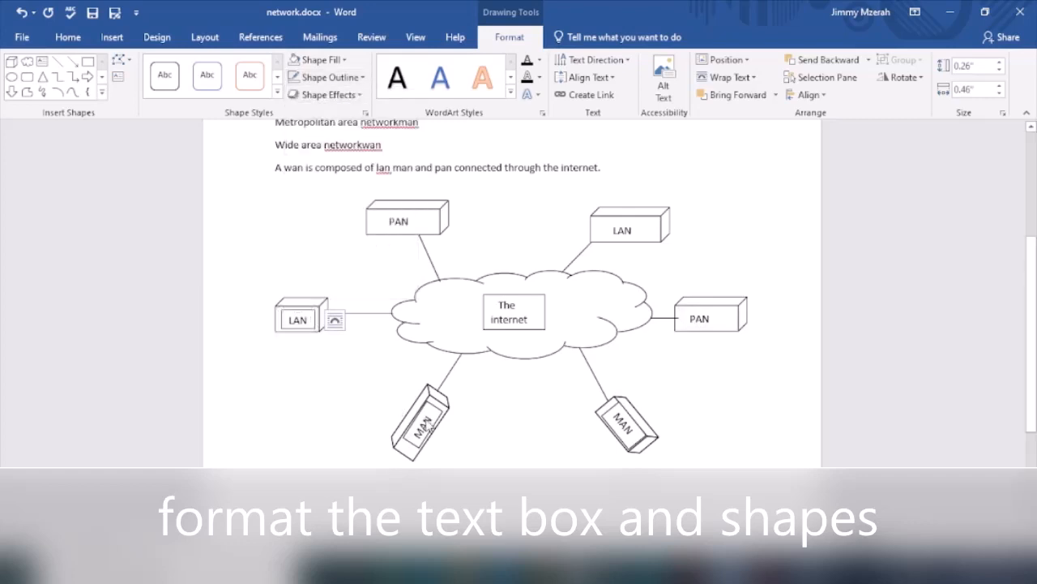
# Remove the outline from "The internet" text box inside the cloud.
pyautogui.click(500, 328)
pyautogui.click(328, 77)
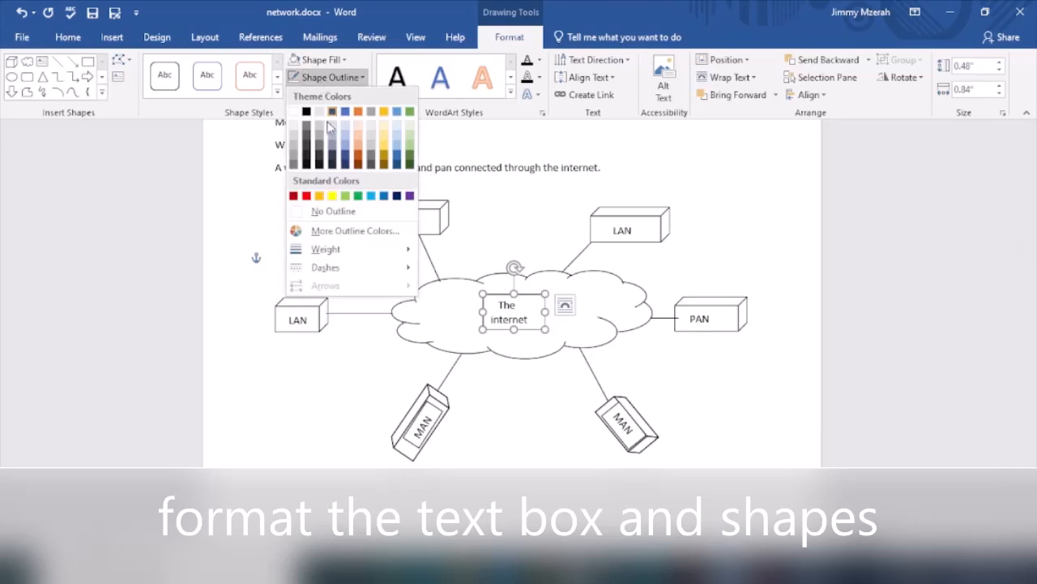
pyautogui.click(329, 214)
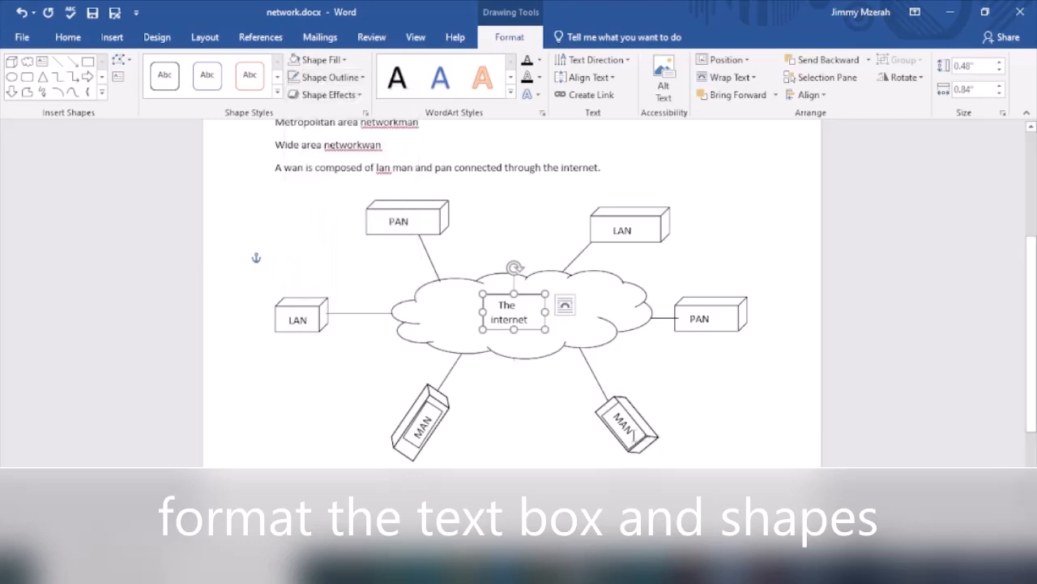
# Widen the lower-right MAN text box slightly to about 0.6" and remove its outline.
pyautogui.click(616, 423)
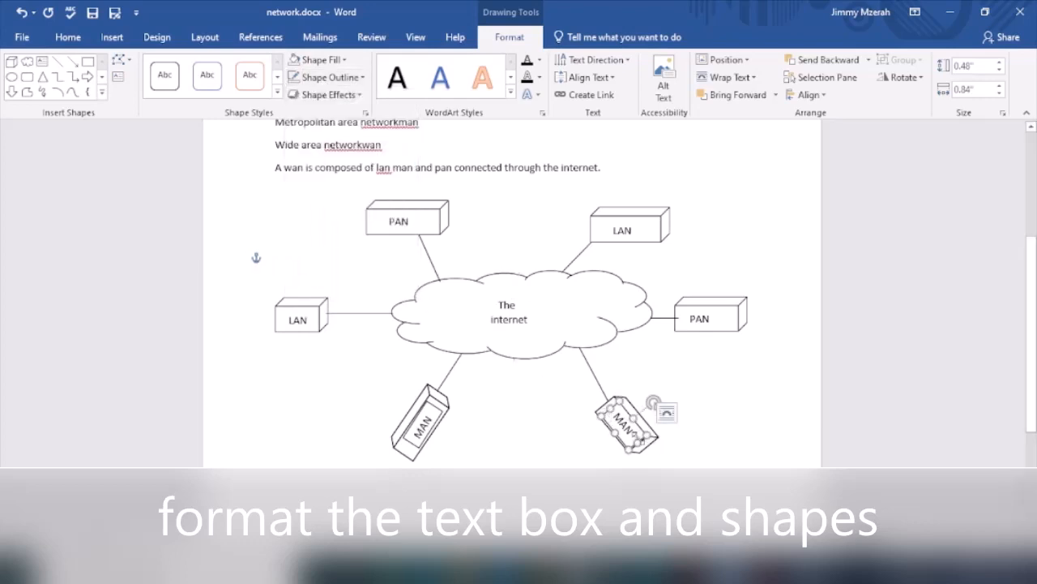
pyautogui.moveTo(638, 441)
pyautogui.mouseDown()
pyautogui.moveTo(631, 432)
pyautogui.moveTo(641, 442)
pyautogui.mouseUp()
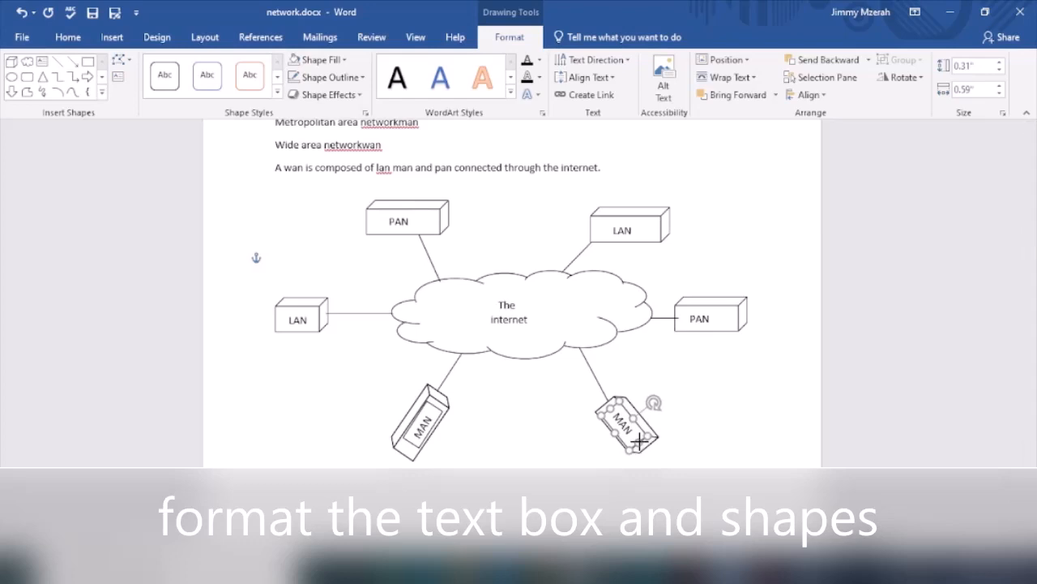
pyautogui.click(318, 79)
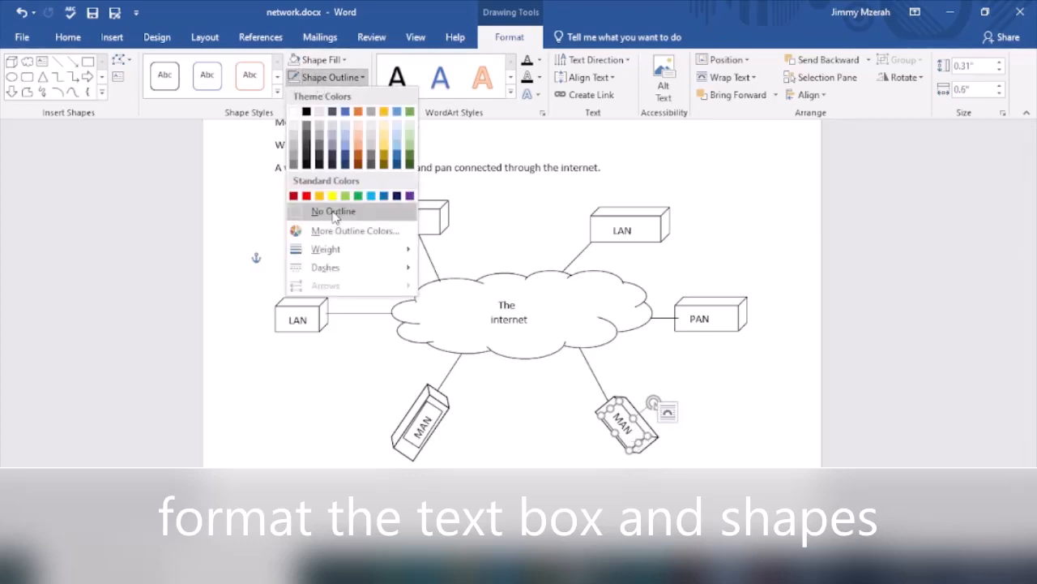
pyautogui.click(333, 212)
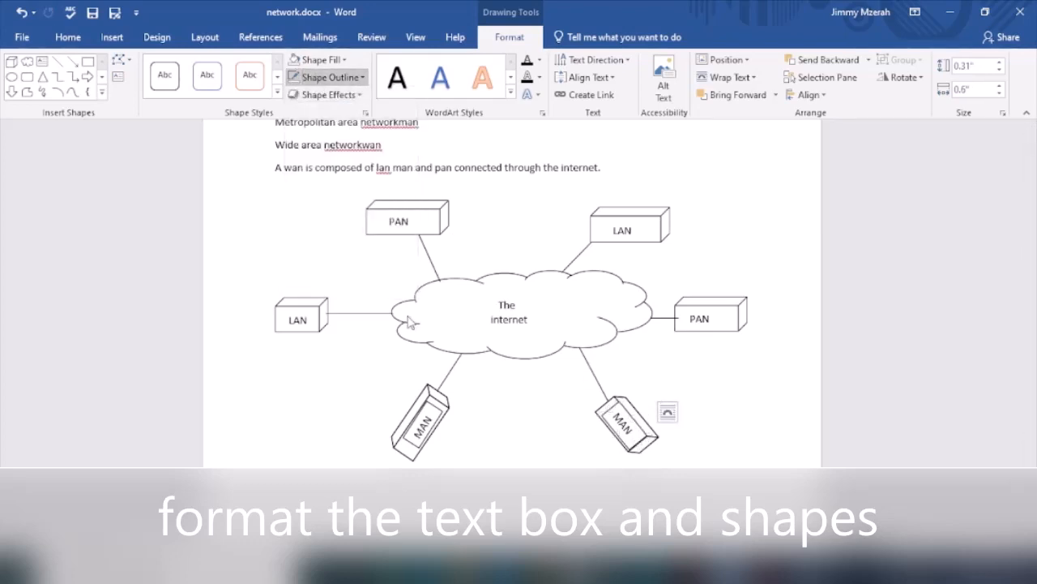
# Remove the outline from the lower-left MAN text box.
pyautogui.click(429, 436)
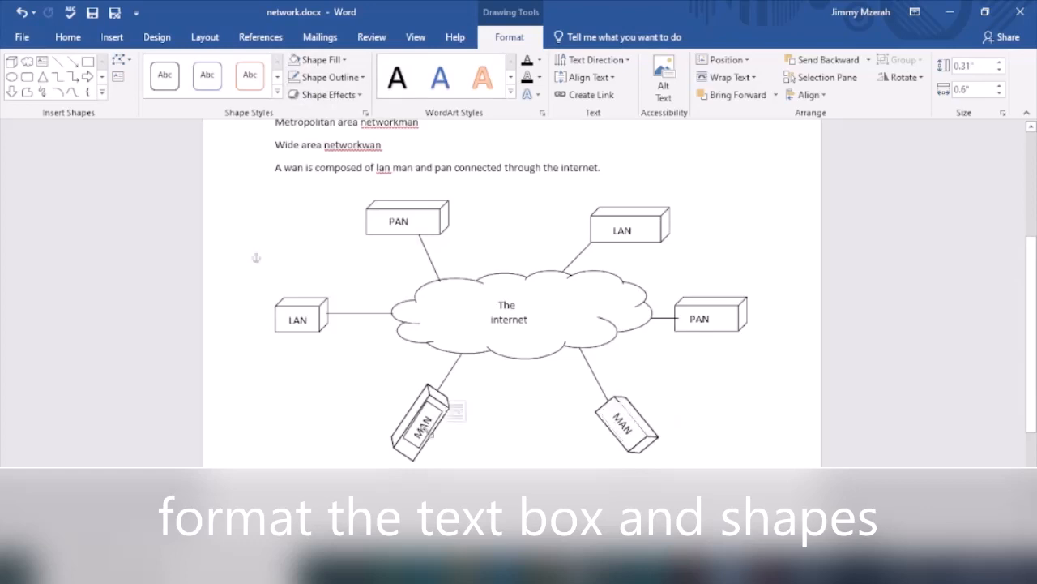
pyautogui.click(335, 76)
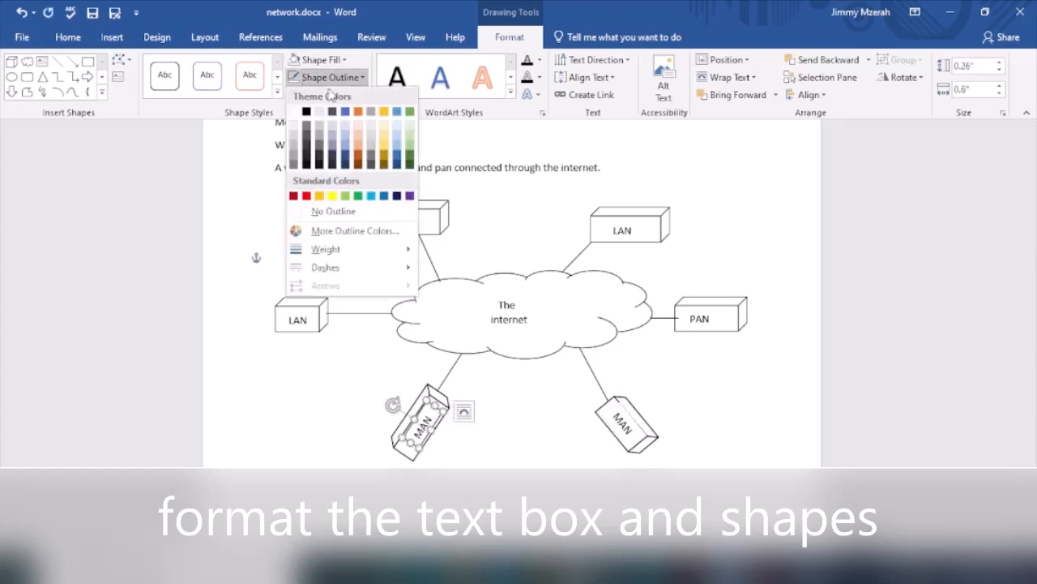
pyautogui.click(332, 211)
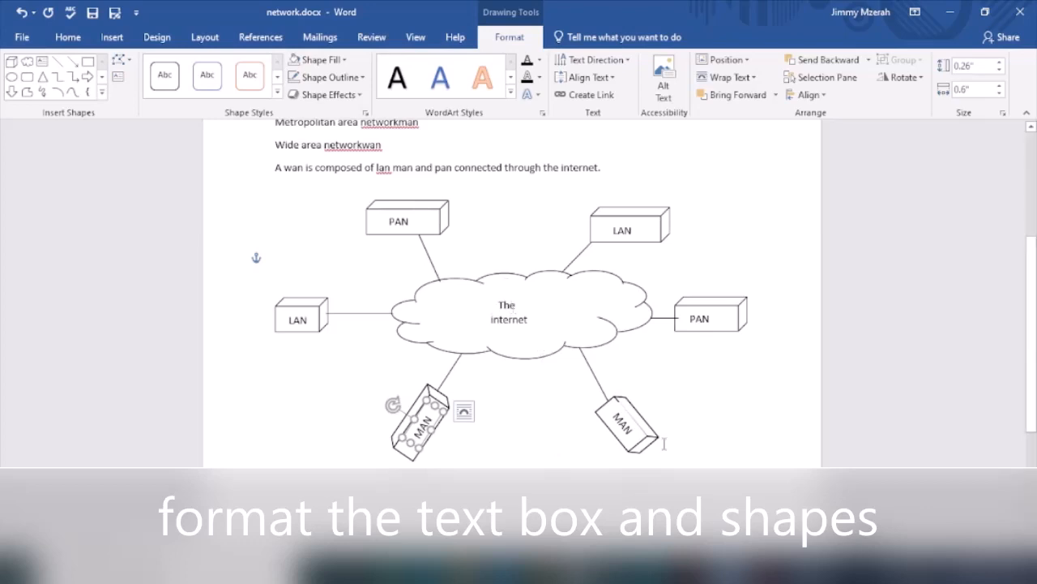
# Switch to the PDF in Edge to examine the reference network diagram, and return to the Word document.
pyautogui.hotkey('alt', 'Tab')
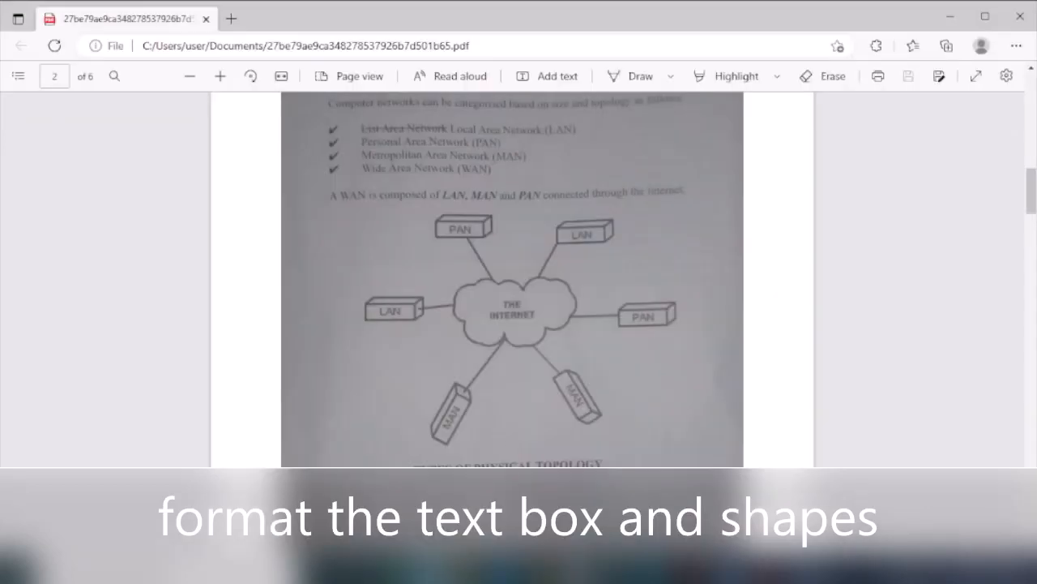
pyautogui.scroll(-3, 511, 377)
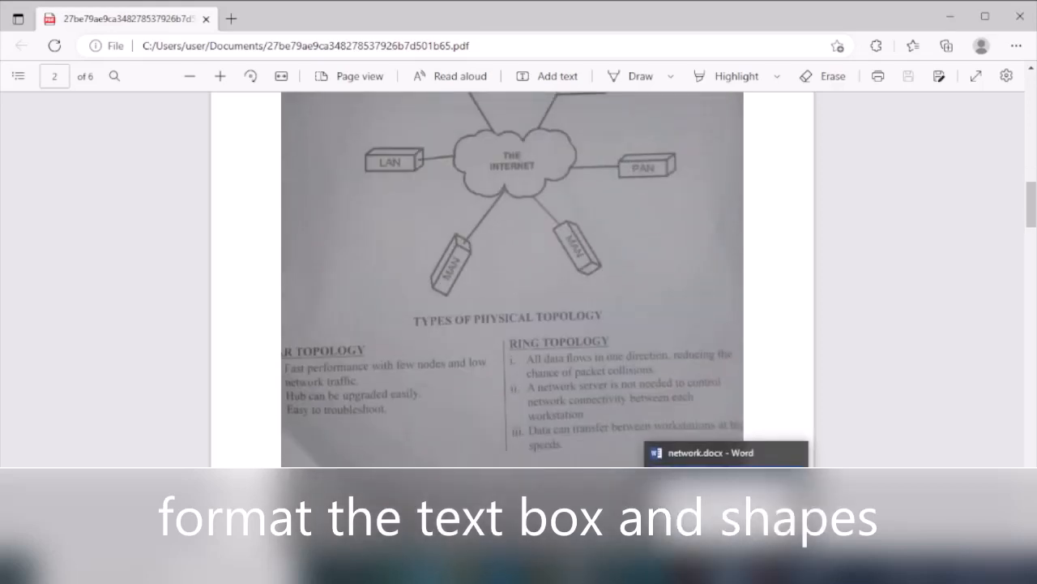
pyautogui.click(724, 573)
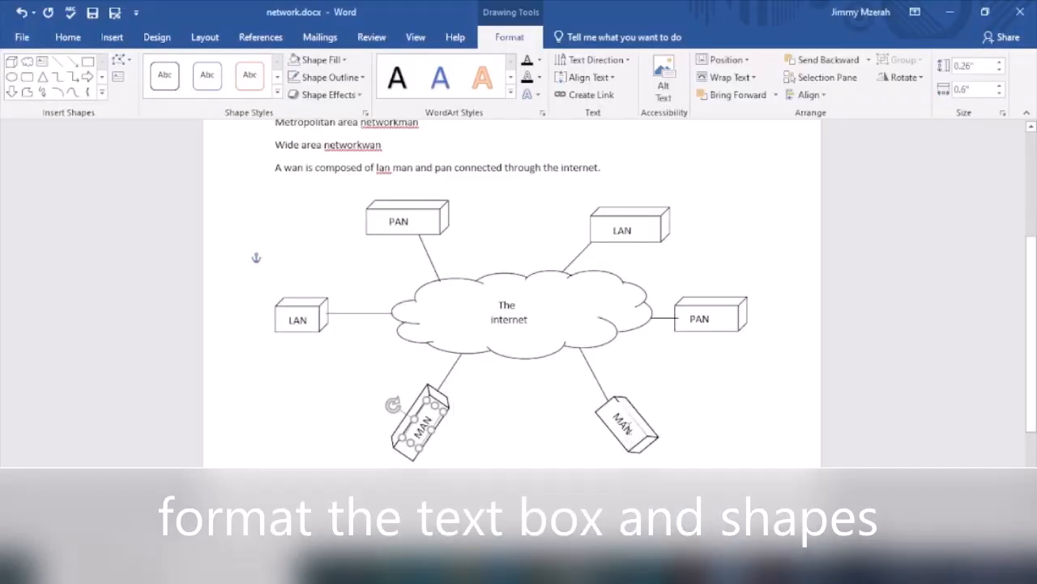
# Resize the lower-right MAN text box to about 0.36" high and 0.53" wide within its cuboid.
pyautogui.click(628, 428)
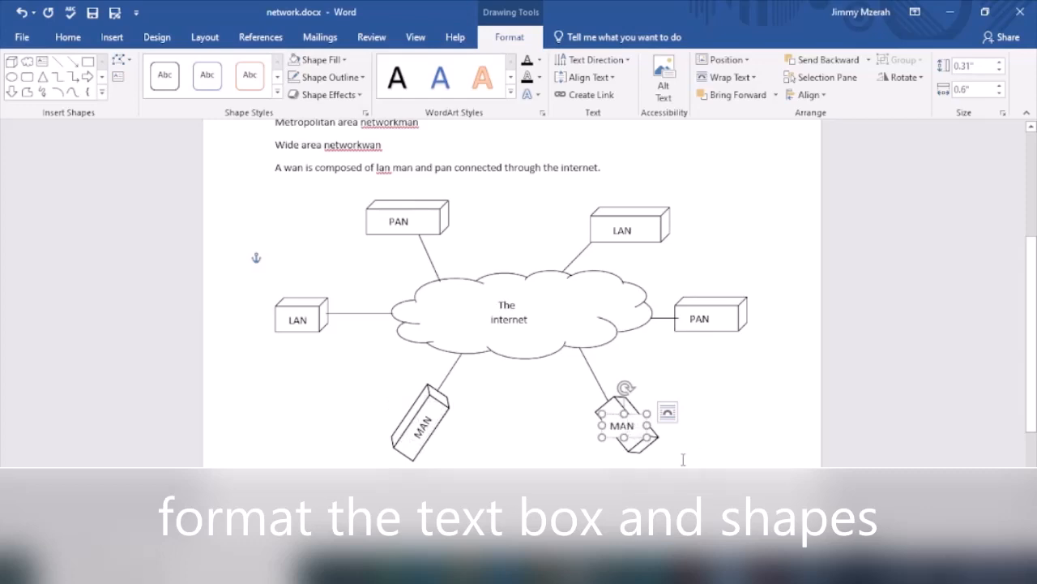
pyautogui.click(721, 421)
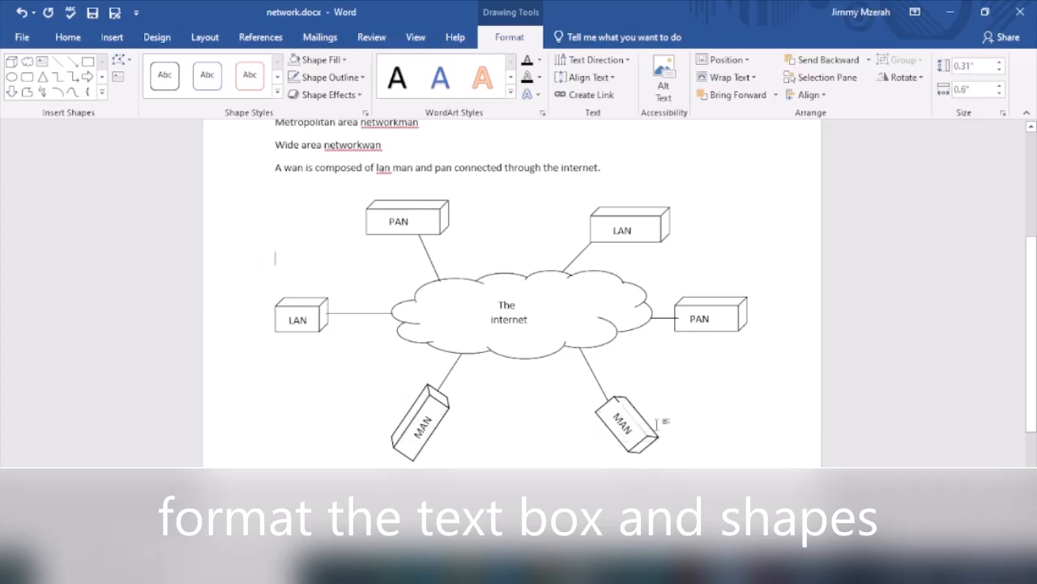
pyautogui.click(628, 427)
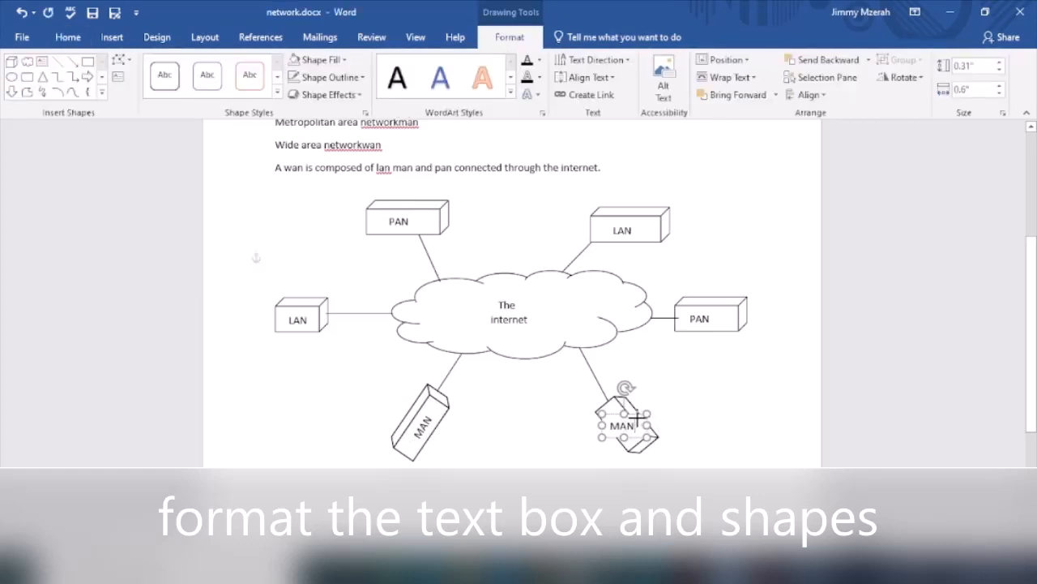
pyautogui.click(637, 418)
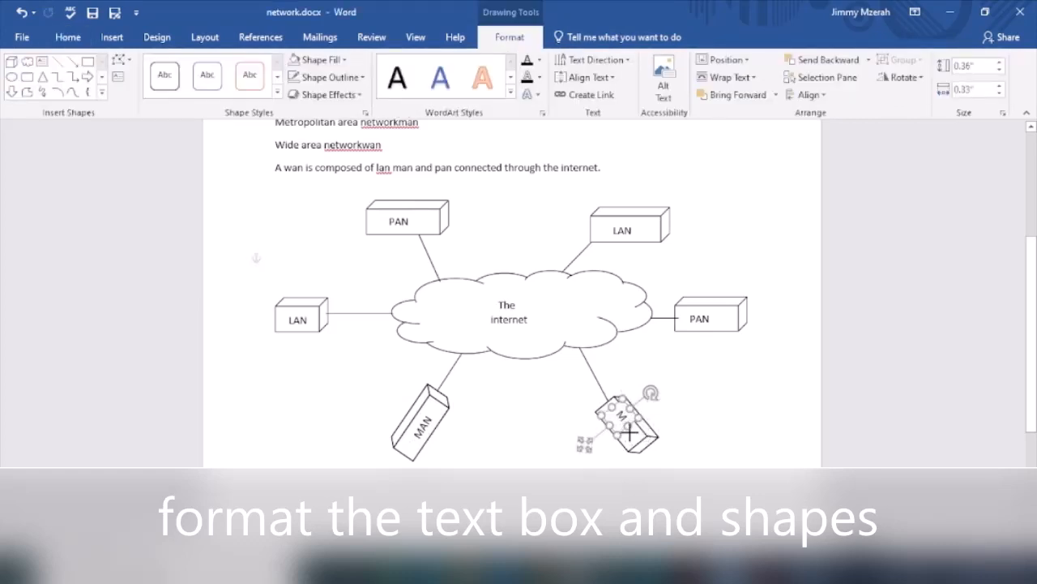
pyautogui.moveTo(628, 427); pyautogui.dragTo(634, 440)
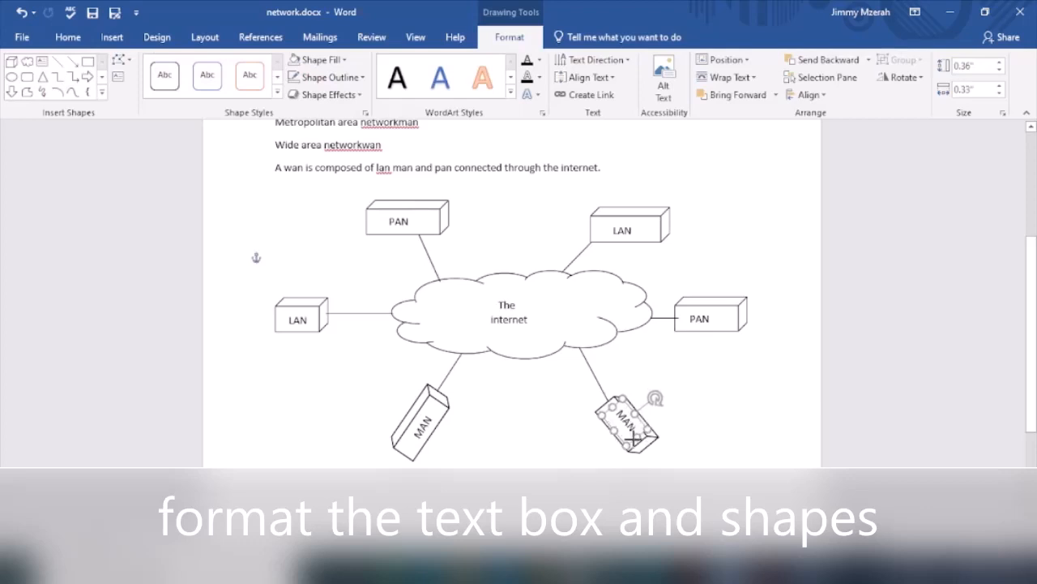
pyautogui.click(711, 418)
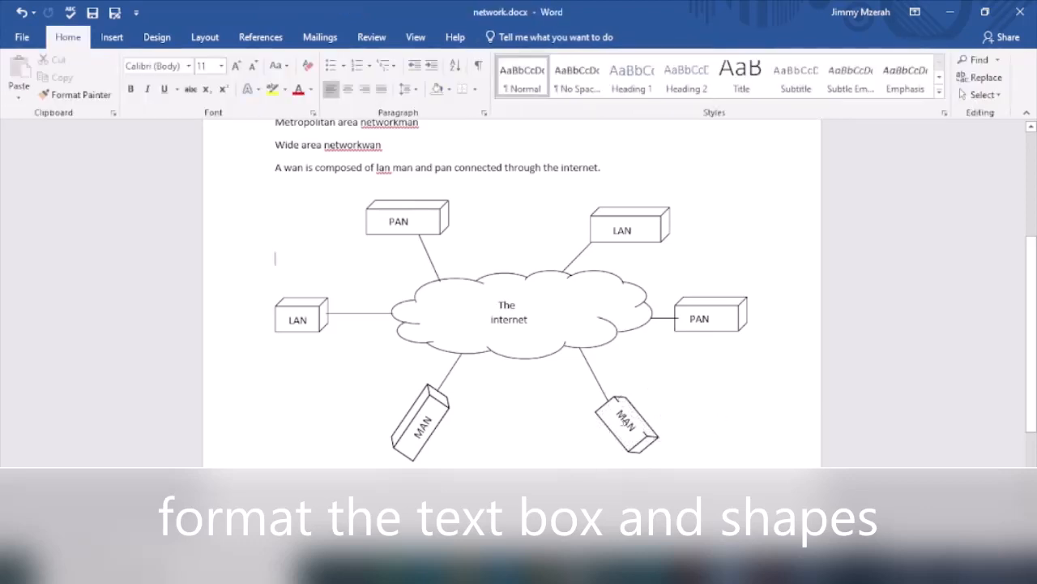
# Reduce the lower-right MAN text box's height to about 0.24" so it fits the cuboid's front face without covering its edges.
pyautogui.click(622, 420)
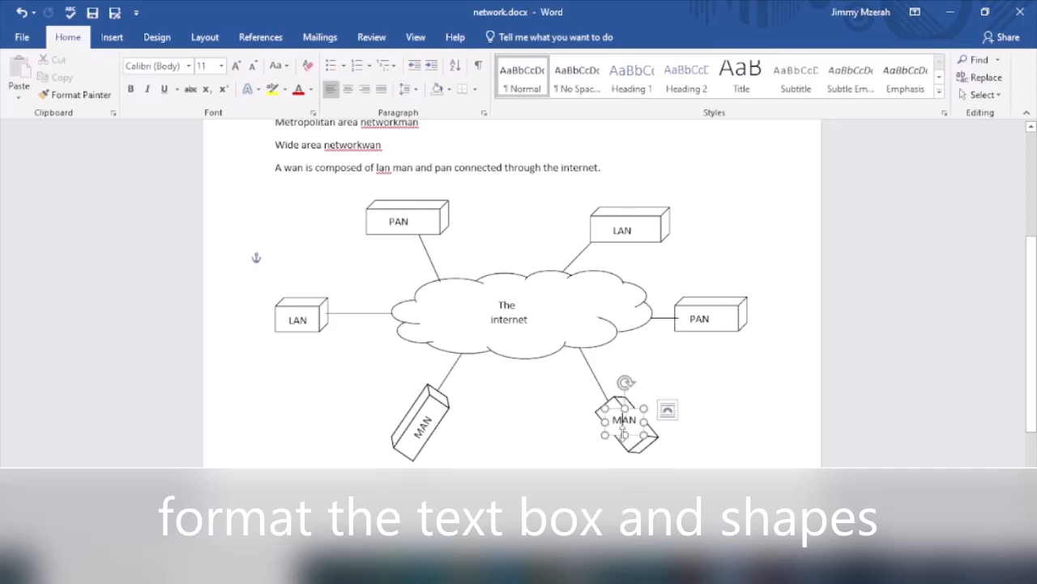
pyautogui.doubleClick(623, 435)
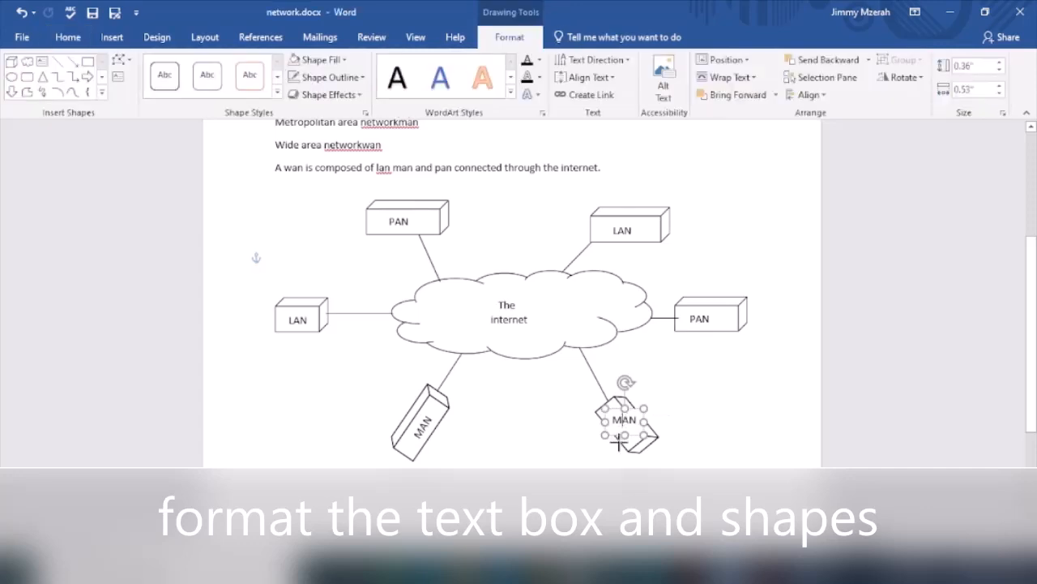
pyautogui.moveTo(626, 383); pyautogui.dragTo(655, 398)
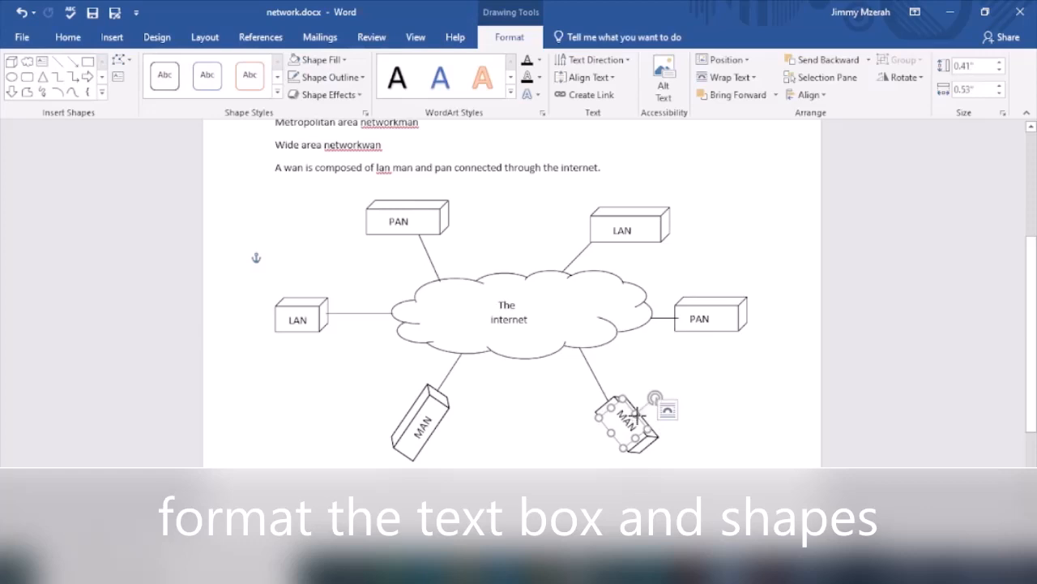
pyautogui.moveTo(634, 415); pyautogui.dragTo(628, 422)
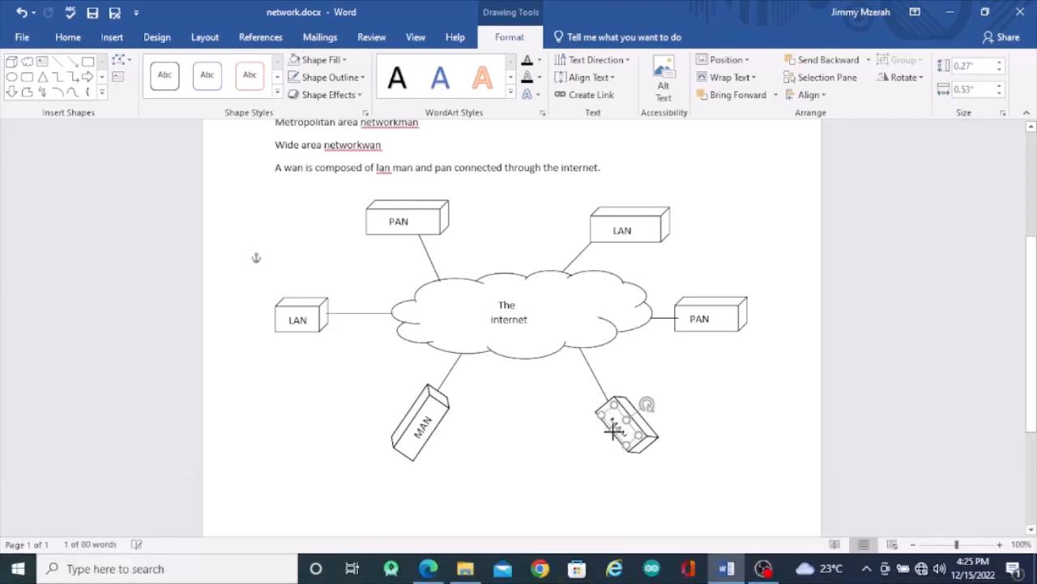
pyautogui.moveTo(613, 431); pyautogui.dragTo(625, 418)
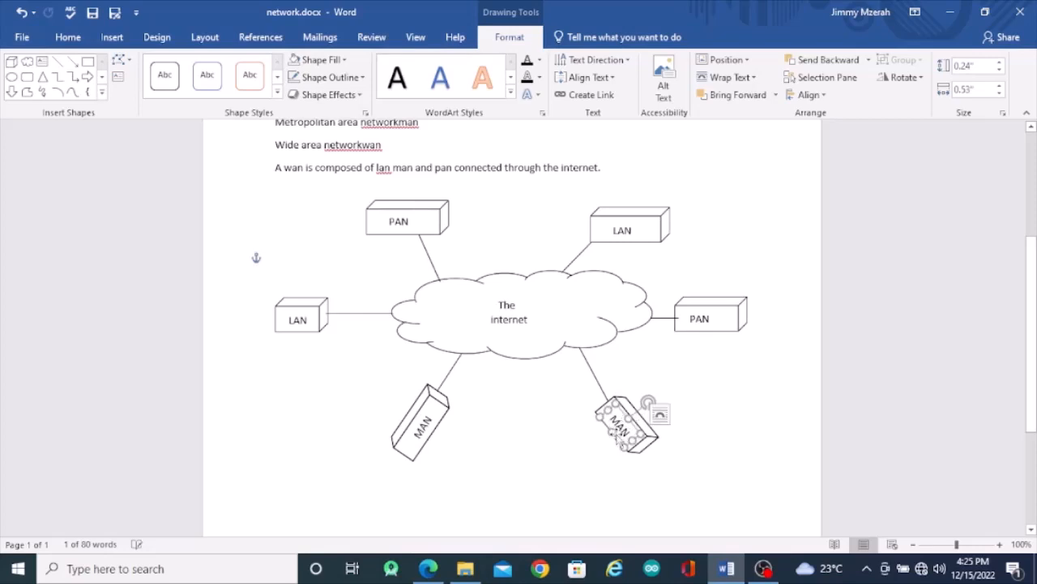
pyautogui.moveTo(616, 438); pyautogui.dragTo(615, 434)
pyautogui.click(697, 432)
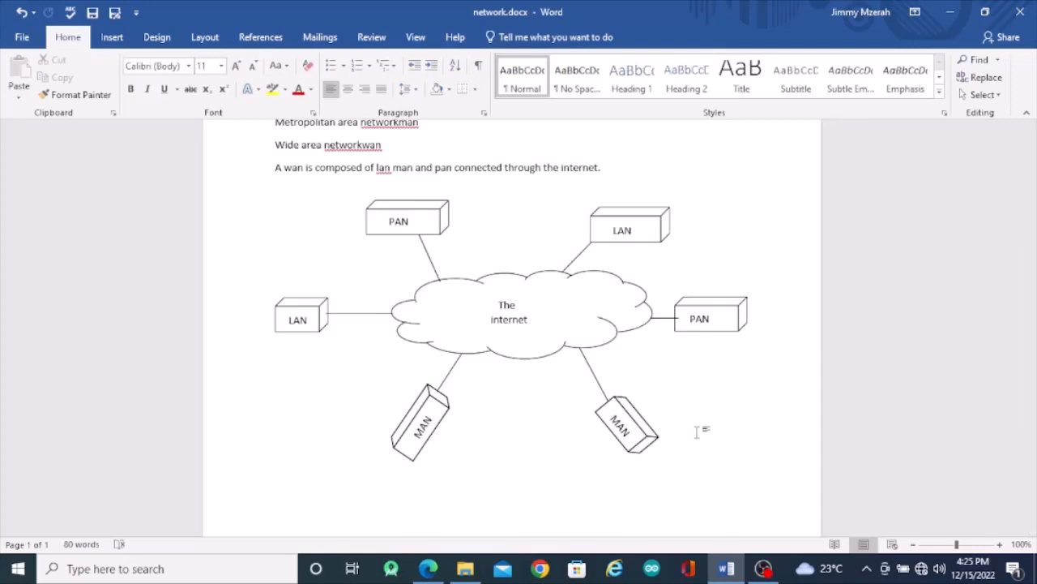
# Extend the connector line from the cloud so its lower end meets the lower-left MAN cuboid.
pyautogui.click(443, 386)
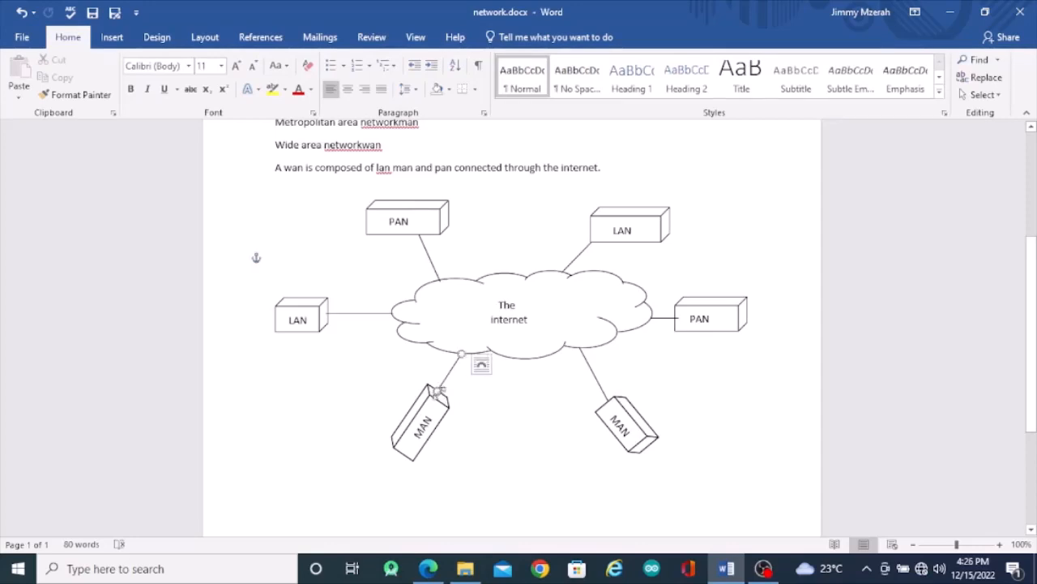
pyautogui.doubleClick(439, 395)
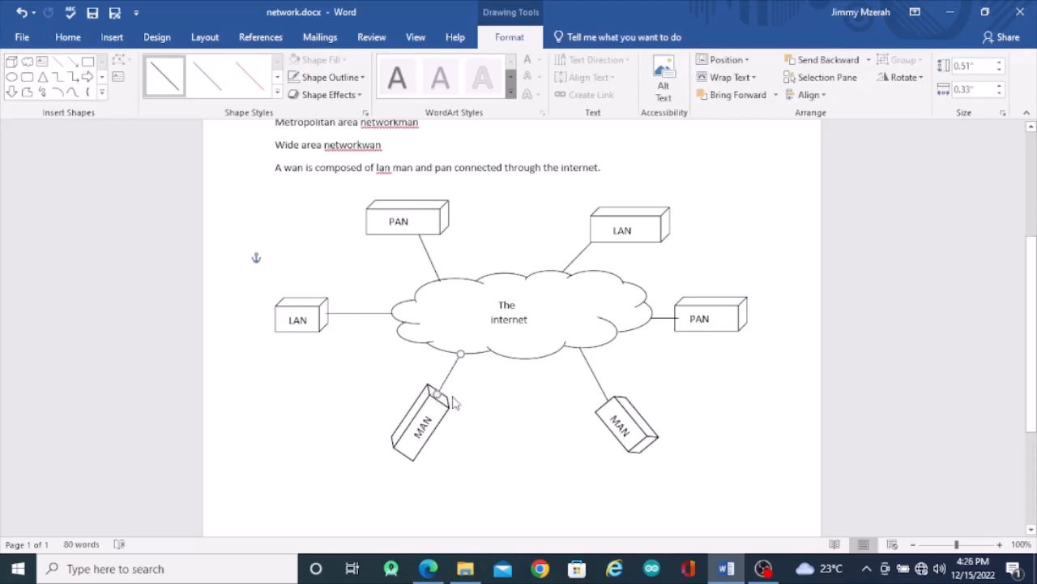
pyautogui.click(500, 423)
# Compare the reference network diagram in the Edge PDF with the drawn diagram in Word and check the page area below it.
pyautogui.click(430, 568)
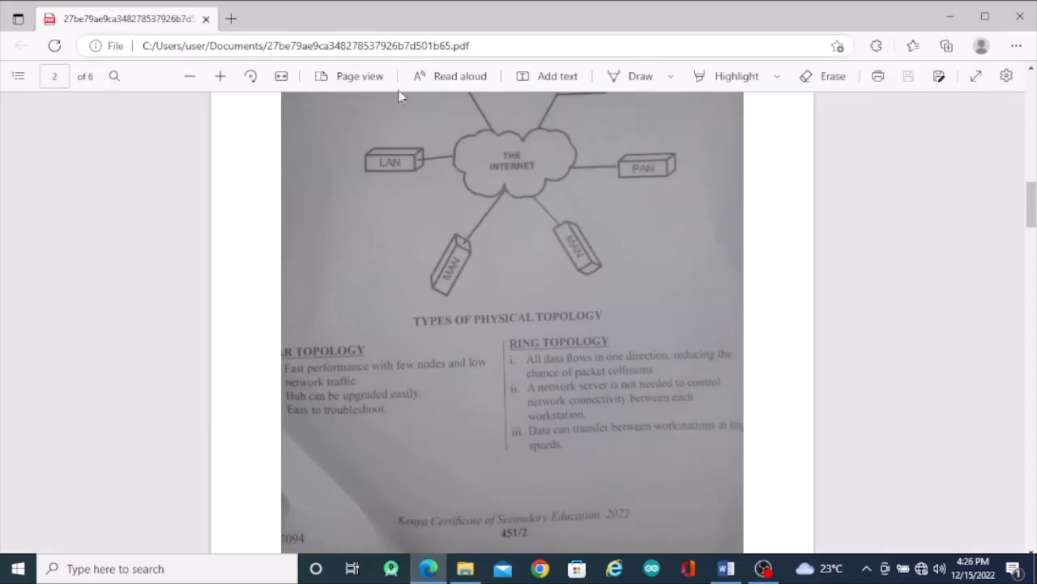
pyautogui.scroll(2, 450, 177)
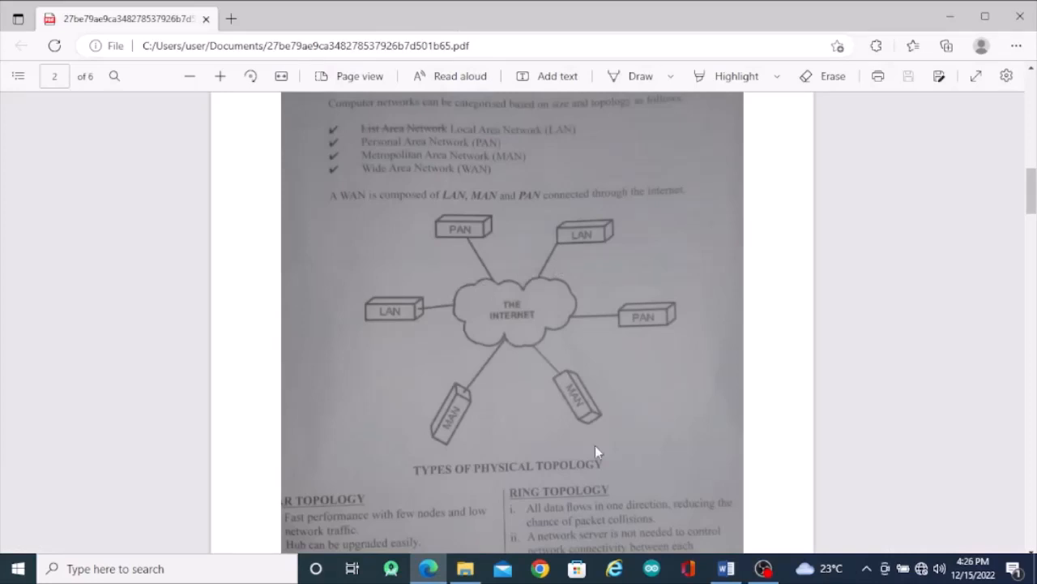
pyautogui.moveTo(726, 568)
pyautogui.click(662, 498)
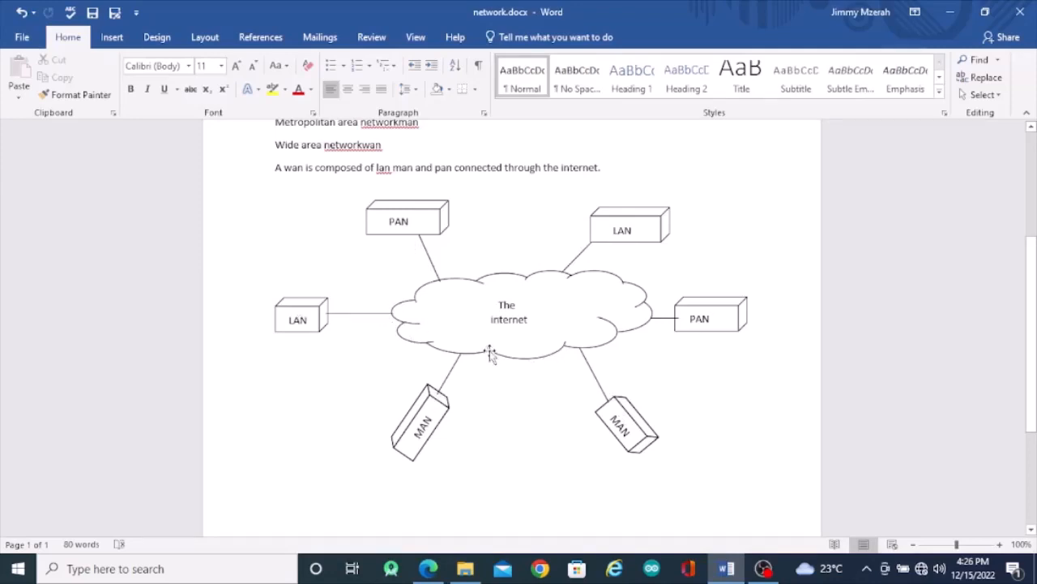
pyautogui.scroll(-5, 489, 355)
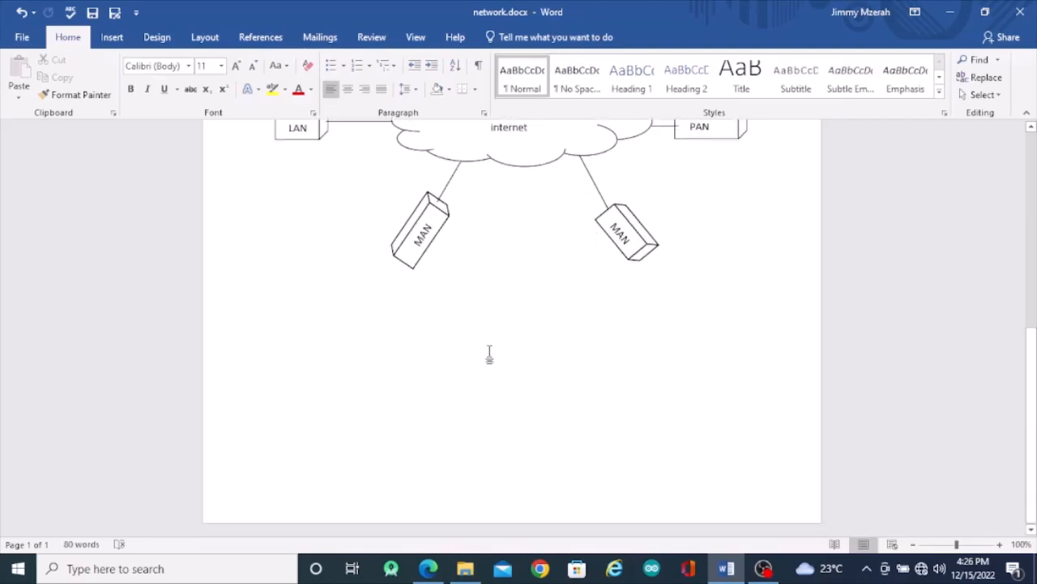
pyautogui.scroll(2, 284, 310)
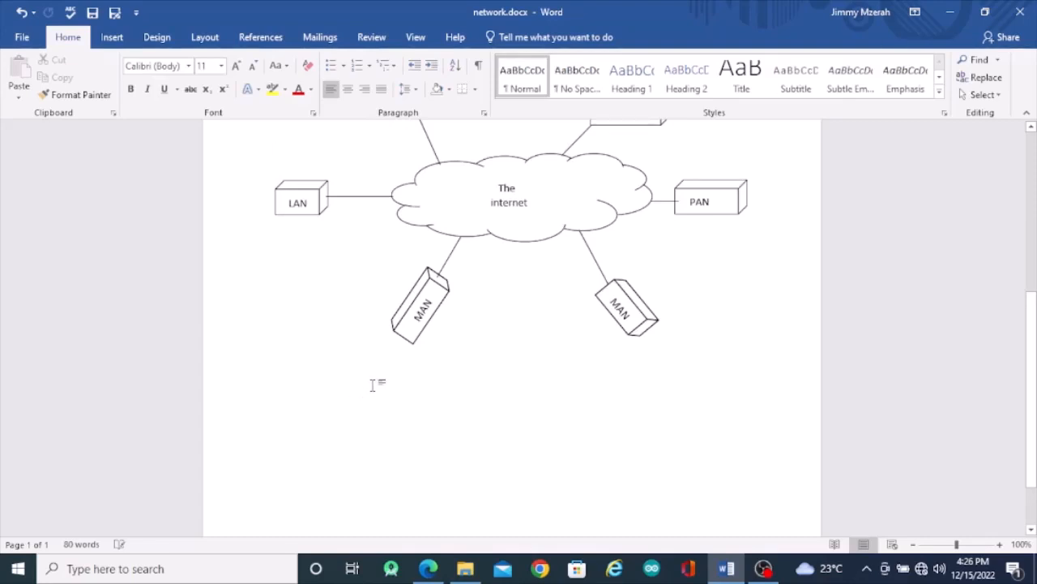
# Below the network diagram, add the lines "TYPES OF PHYSICAL TOPOLOGY" and "STAR TOPOLOGY", and save the document.
pyautogui.doubleClick(334, 367)
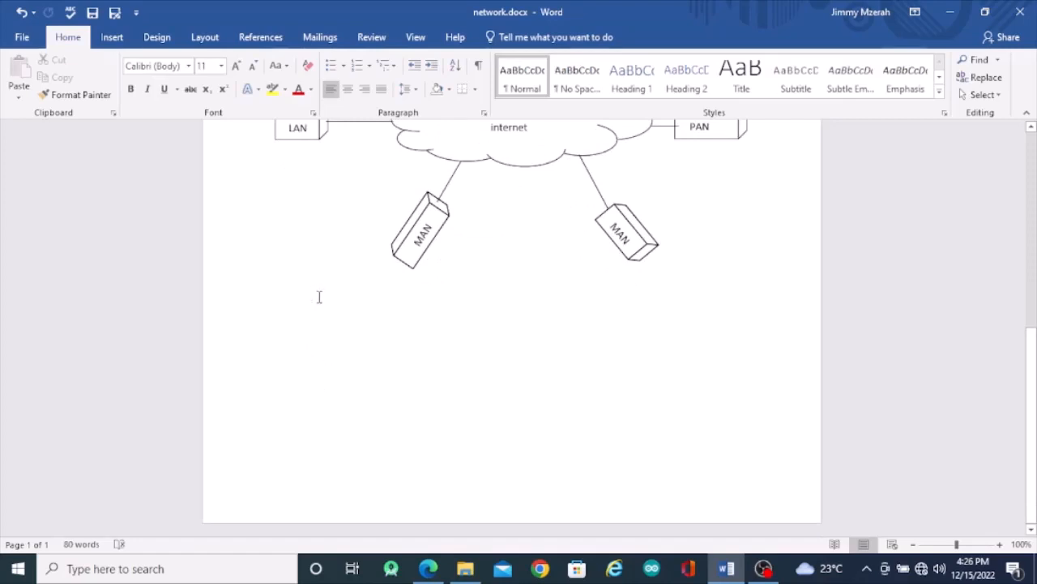
pyautogui.write('TYPES ')
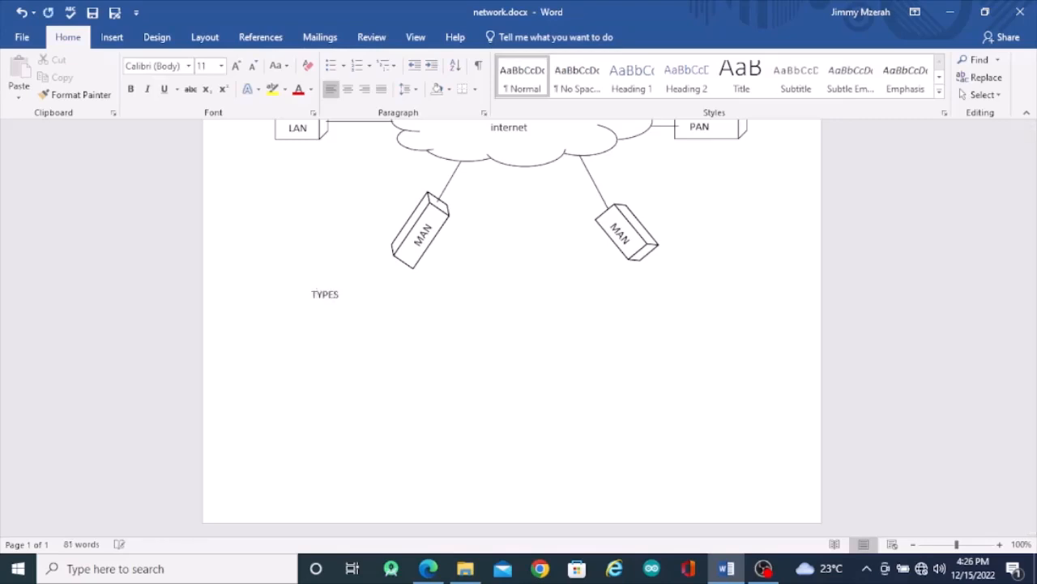
pyautogui.write('OF PHYSICAL TOPOLOGY ')
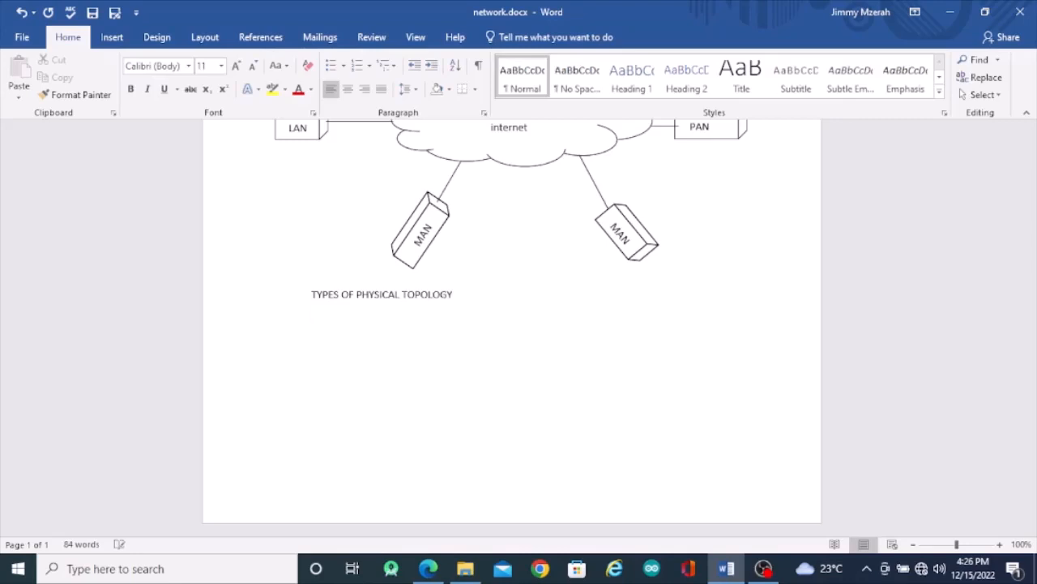
pyautogui.write('STAR TOPOLOGO')
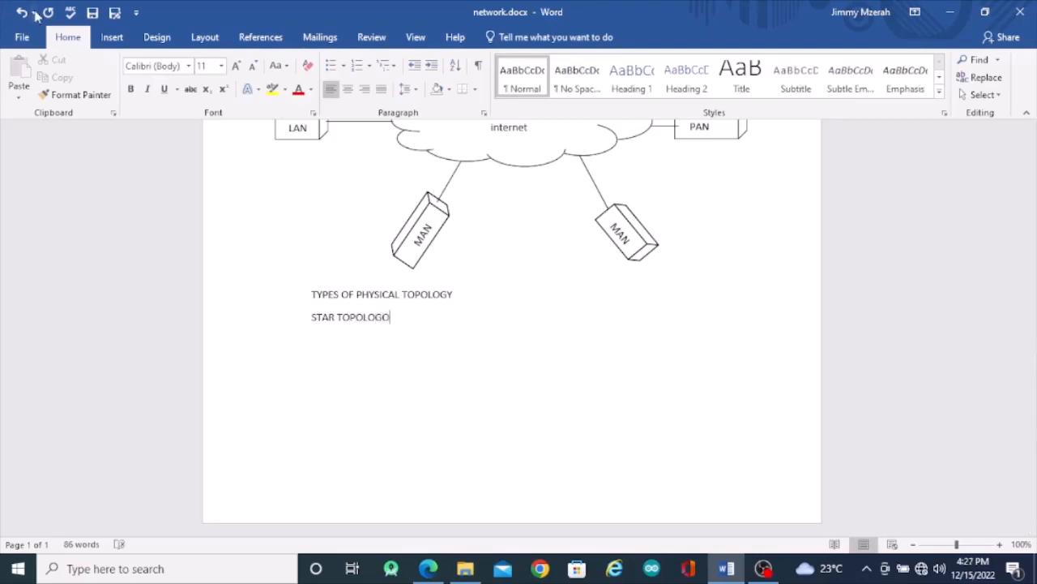
pyautogui.click(94, 14)
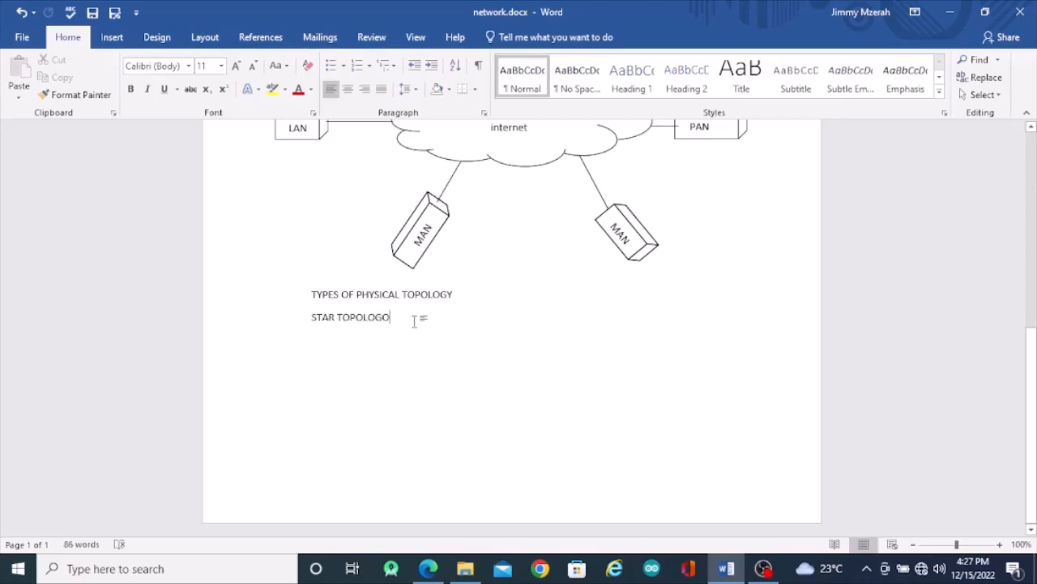
pyautogui.press('BackSpace')
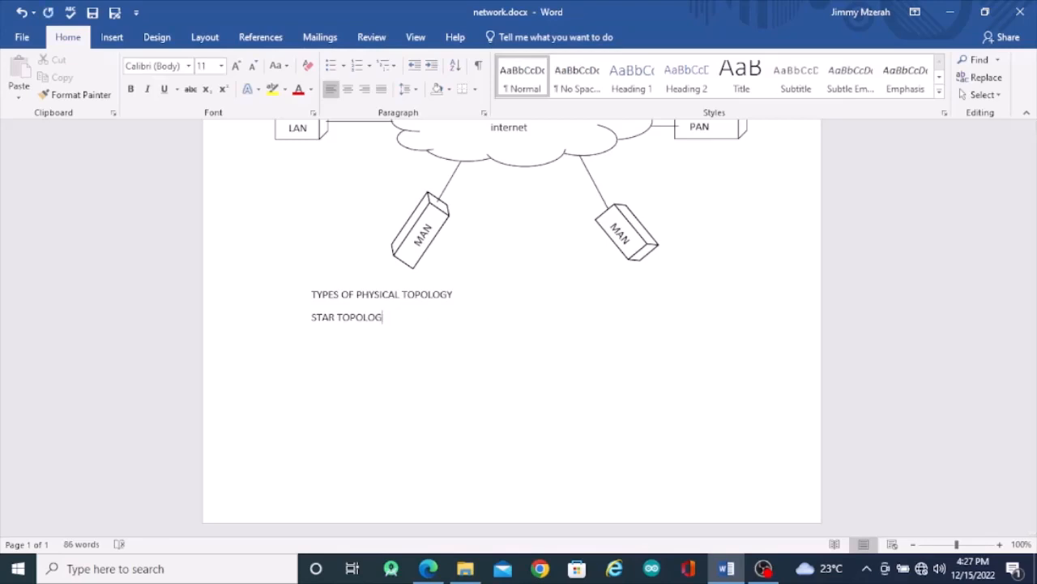
pyautogui.write('Y')
pyautogui.write('F')
pyautogui.write('AST')
pyautogui.write(' PERFOMAN')
pyautogui.write('CE')
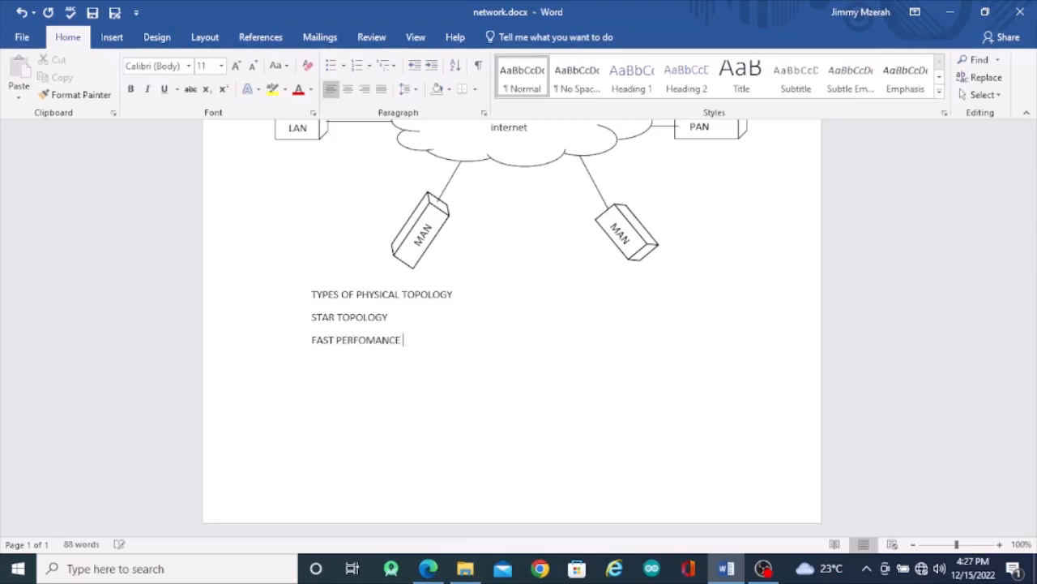
pyautogui.press('BackSpace')
pyautogui.press('BackSpace')
pyautogui.press('BackSpace')
pyautogui.press('BackSpace')
pyautogui.press('BackSpace')
pyautogui.press('BackSpace')
pyautogui.press('BackSpace')
pyautogui.press('BackSpace')
pyautogui.press('BackSpace')
pyautogui.press('BackSpace')
pyautogui.press('BackSpace')
pyautogui.press('BackSpace')
pyautogui.press('BackSpace')
pyautogui.press('BackSpace')
pyautogui.press('BackSpace')
pyautogui.press('BackSpace')
pyautogui.write('fat')
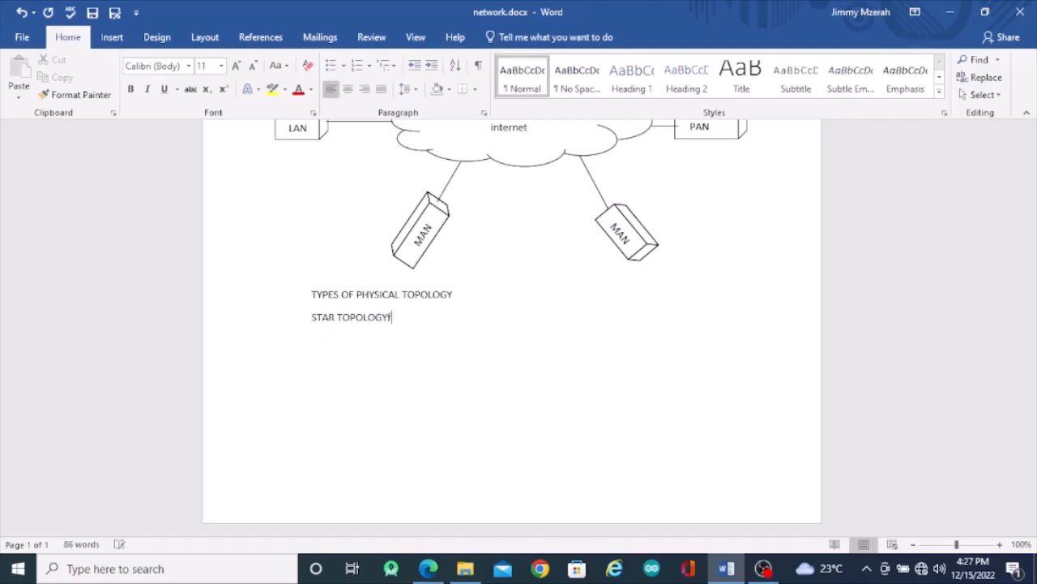
pyautogui.press('BackSpace')
pyautogui.press('BackSpace')
pyautogui.press('BackSpace')
pyautogui.press('BackSpace')
# On a new line under STAR TOPOLOGY, add the point about fast performance with few nodes and low network traffic.
pyautogui.press('Return')
pyautogui.write('fast performance ')
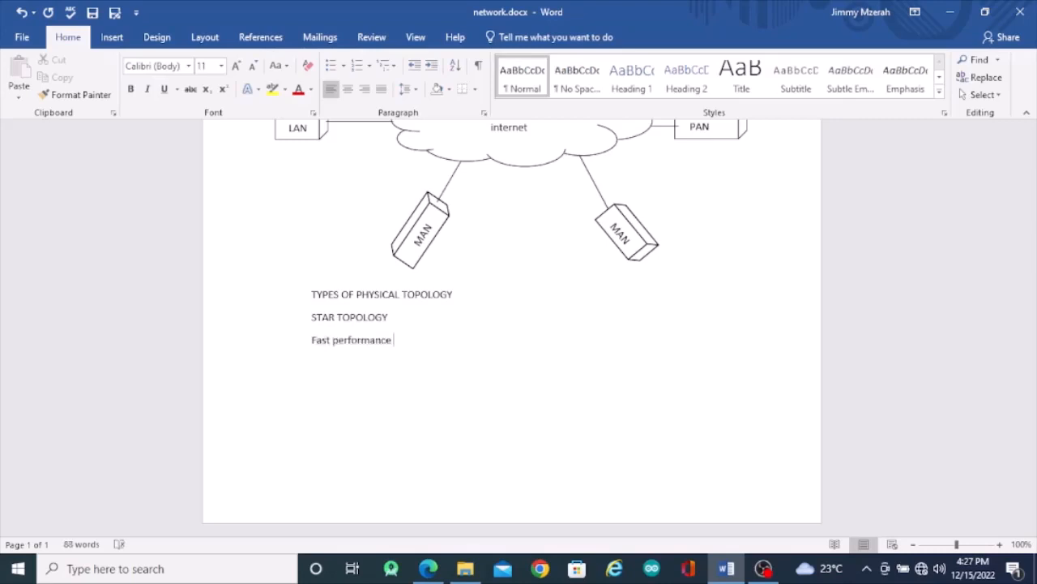
pyautogui.write('with fe nodes a')
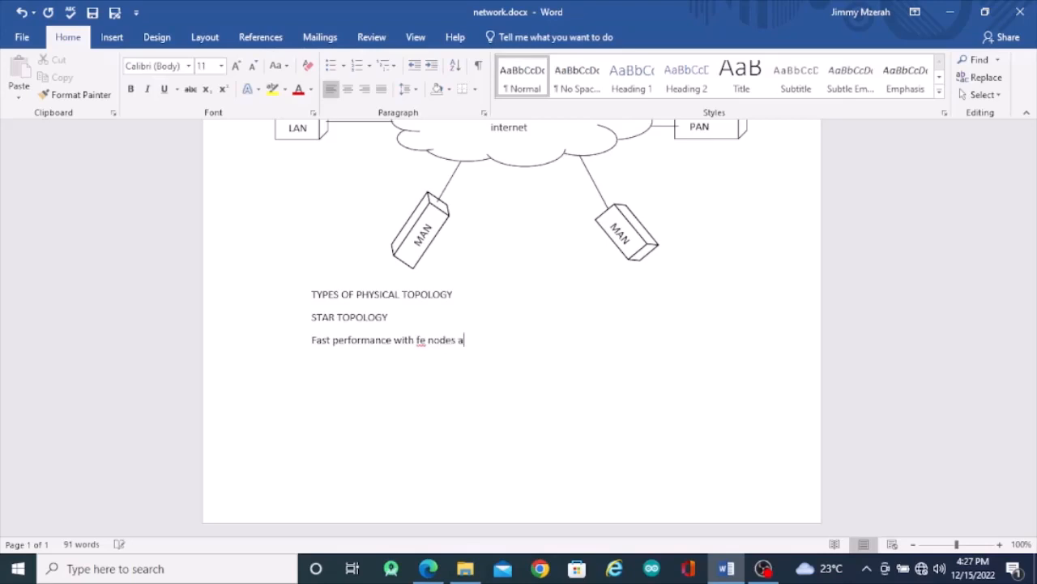
pyautogui.write('nd low network traffic')
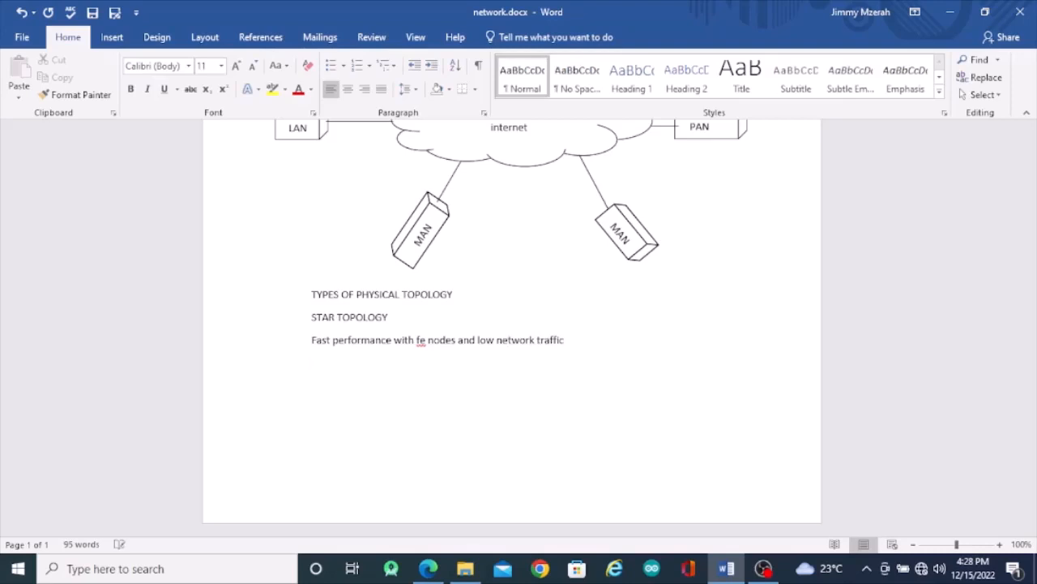
# Add two more star topology lines stating that the hub can be upgraded easily and that it is easy to troubleshoot.
pyautogui.write('hub')
pyautogui.write('an be uograded esil')
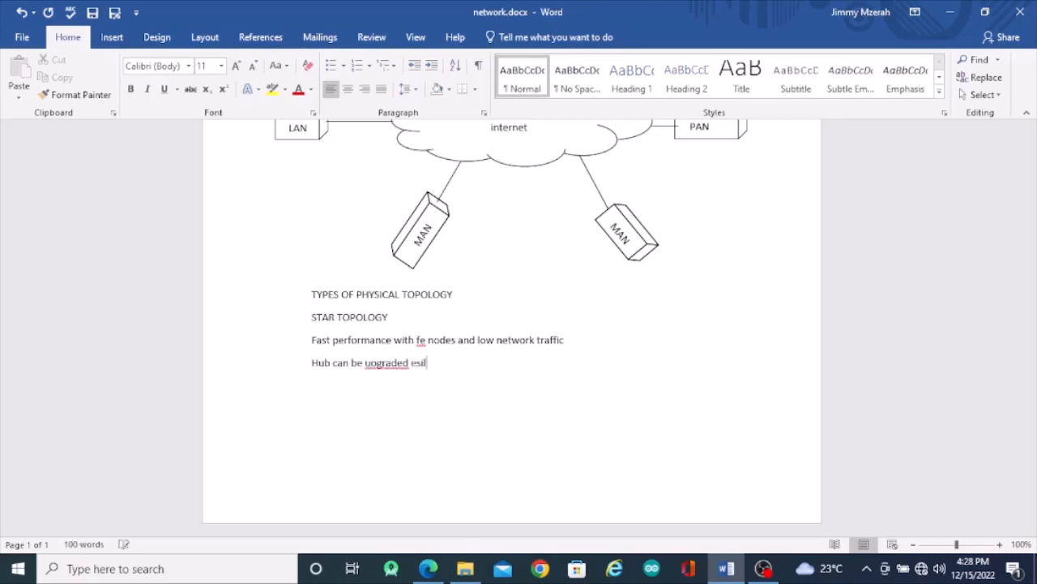
pyautogui.write('y')
pyautogui.press('Return')
pyautogui.write('easy to troubles')
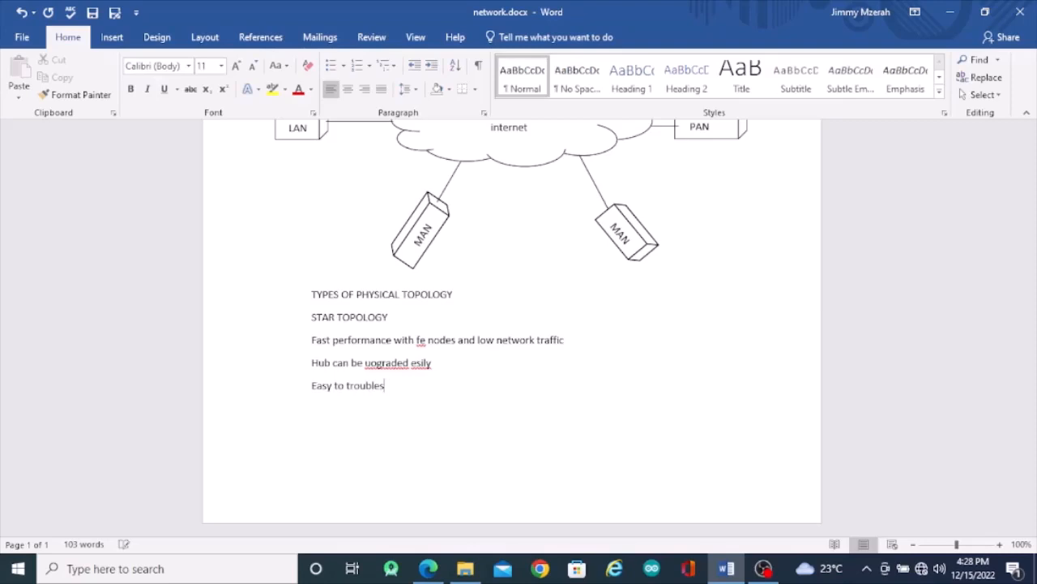
pyautogui.write('hoot ')
# Add the line "Ring topology" and, beneath it, a line reading "All data flows in one".
pyautogui.write('Rin')
pyautogui.write('g to')
pyautogui.write('pology')
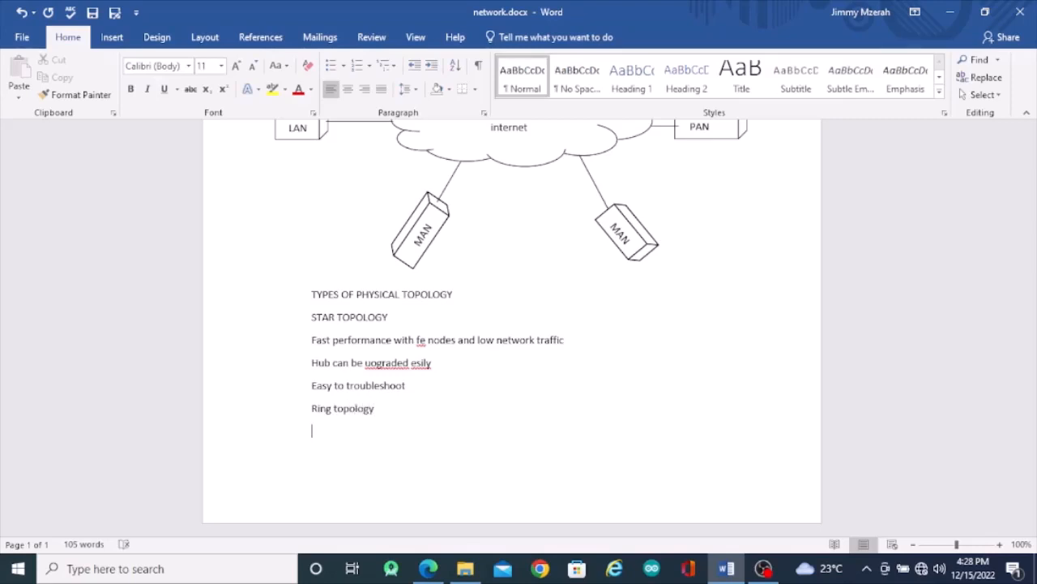
pyautogui.write('All data flows in one')
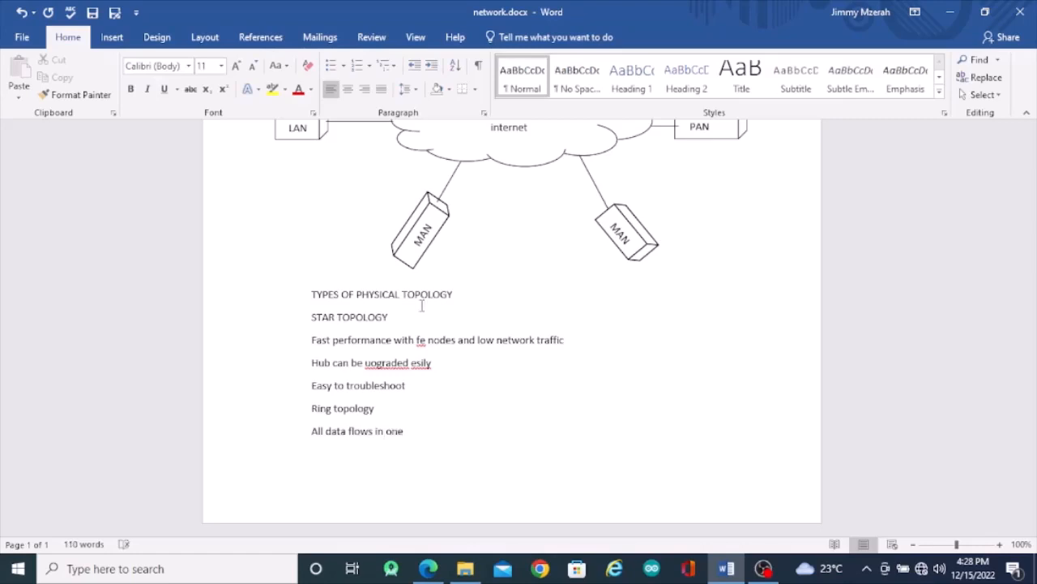
pyautogui.click(764, 568)
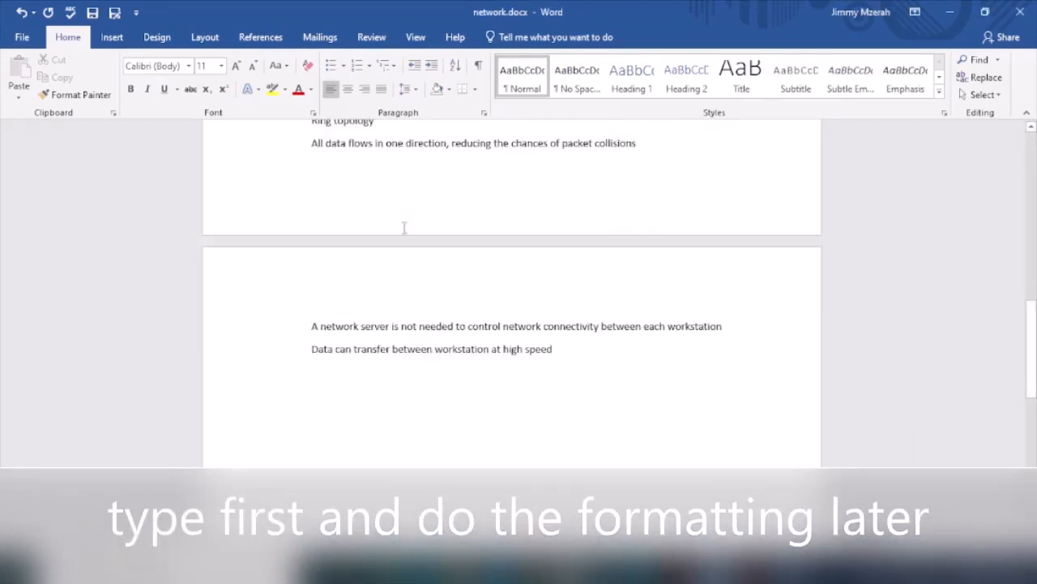
# Compare the star and ring topology lines in Word with the topology lists in the Edge PDF.
pyautogui.scroll(3, 368, 212)
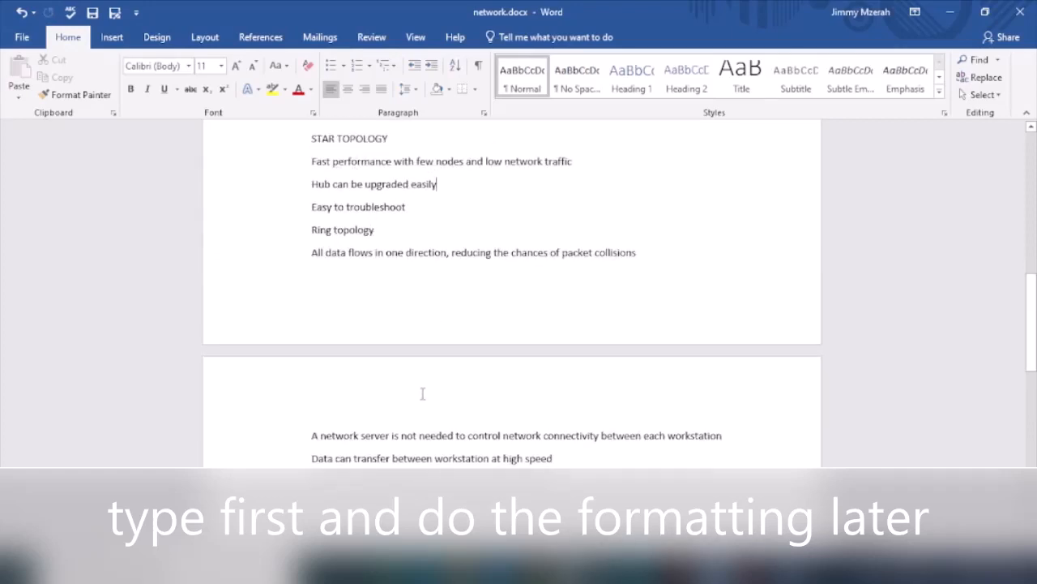
pyautogui.scroll(-1, 423, 393)
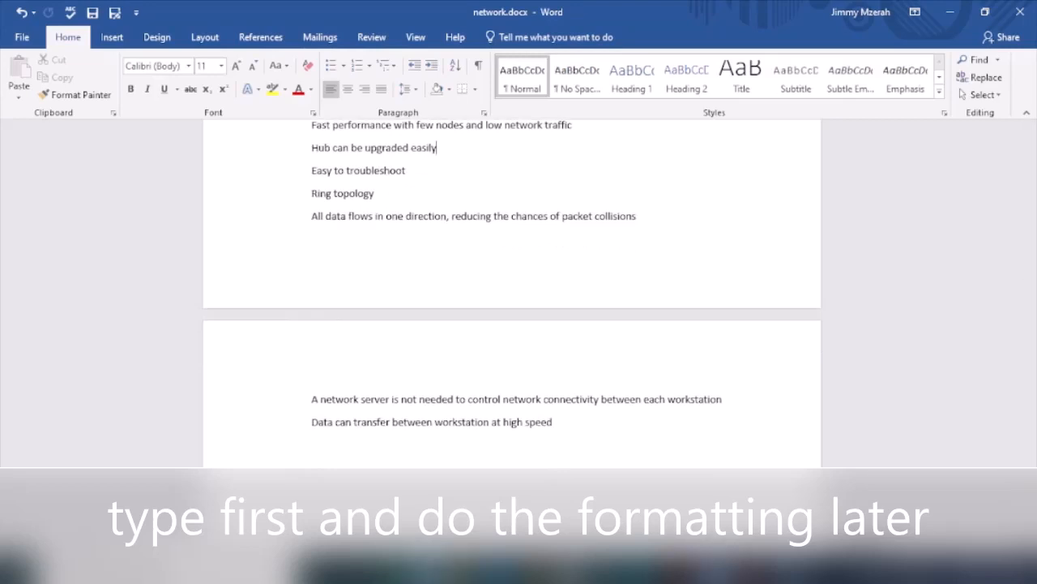
pyautogui.click(411, 569)
pyautogui.scroll(-3, 332, 407)
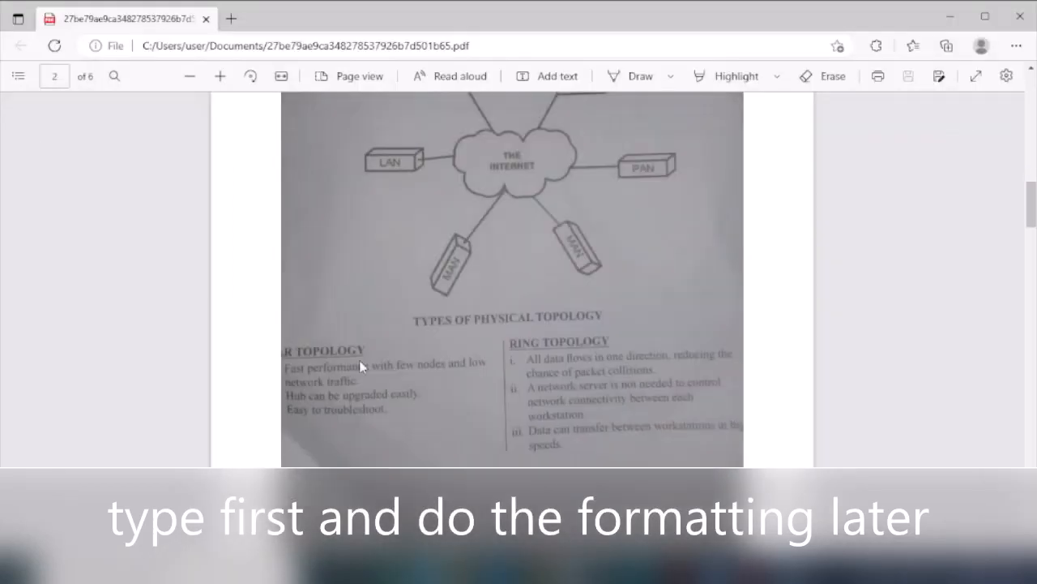
pyautogui.scroll(-10, 597, 402)
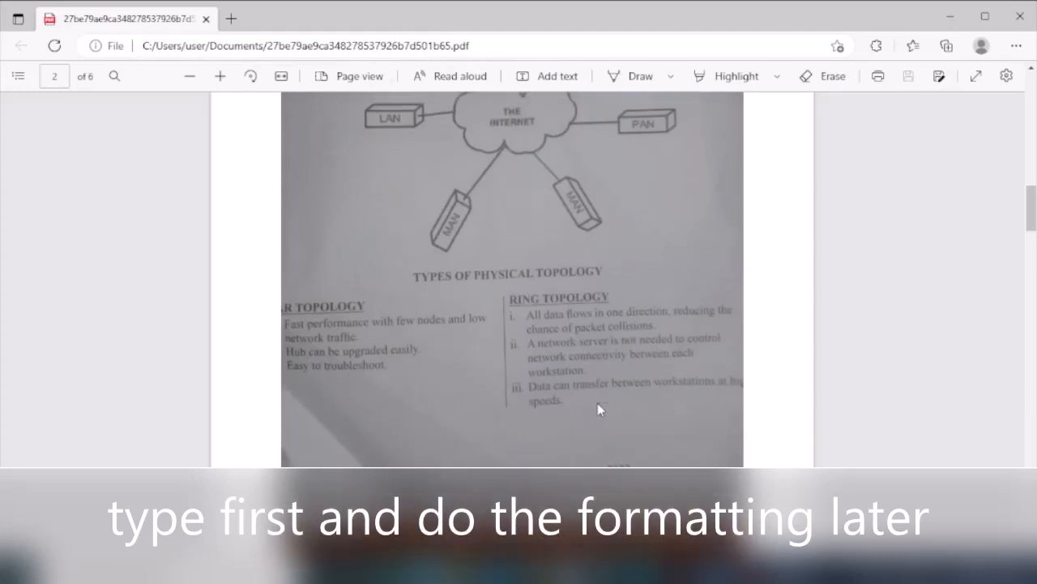
pyautogui.scroll(-1, 598, 403)
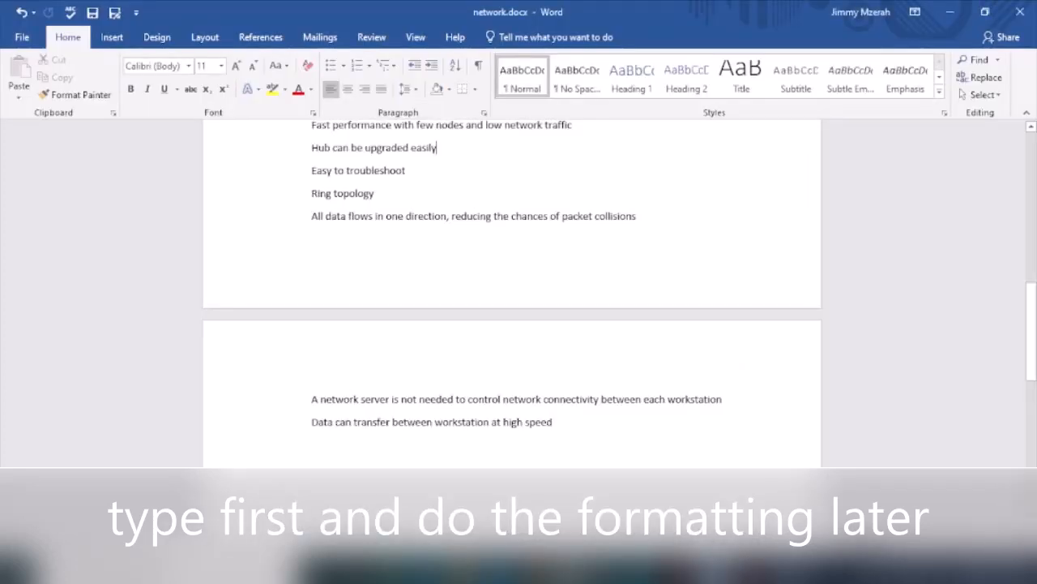
pyautogui.scroll(-1, 548, 433)
pyautogui.scroll(-2, 553, 423)
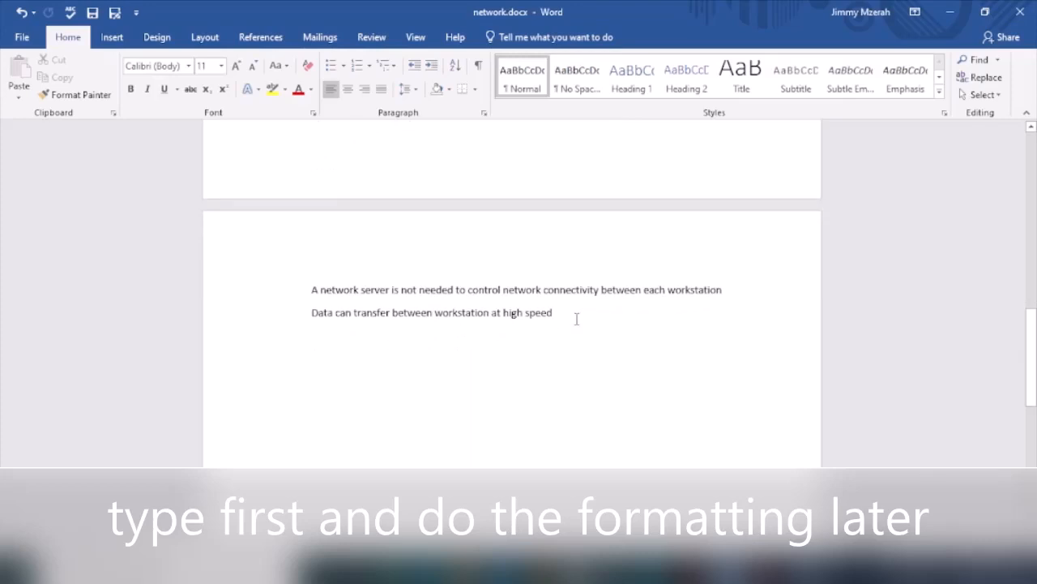
# Start a new empty paragraph after the line "Data can transfer between workstation at high speed".
pyautogui.click(577, 318)
pyautogui.press('Return')
pyautogui.click(112, 38)
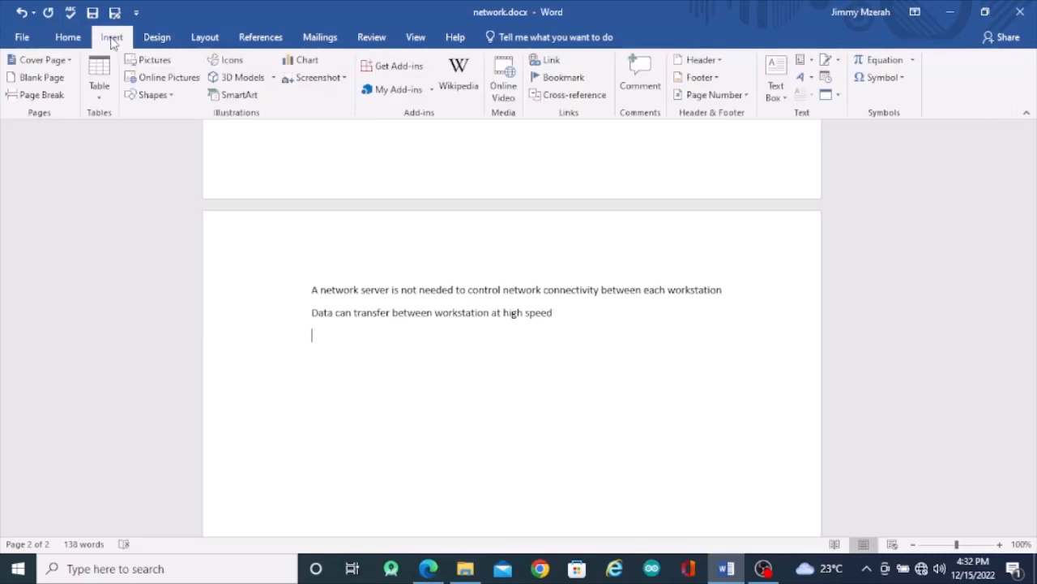
pyautogui.click(100, 95)
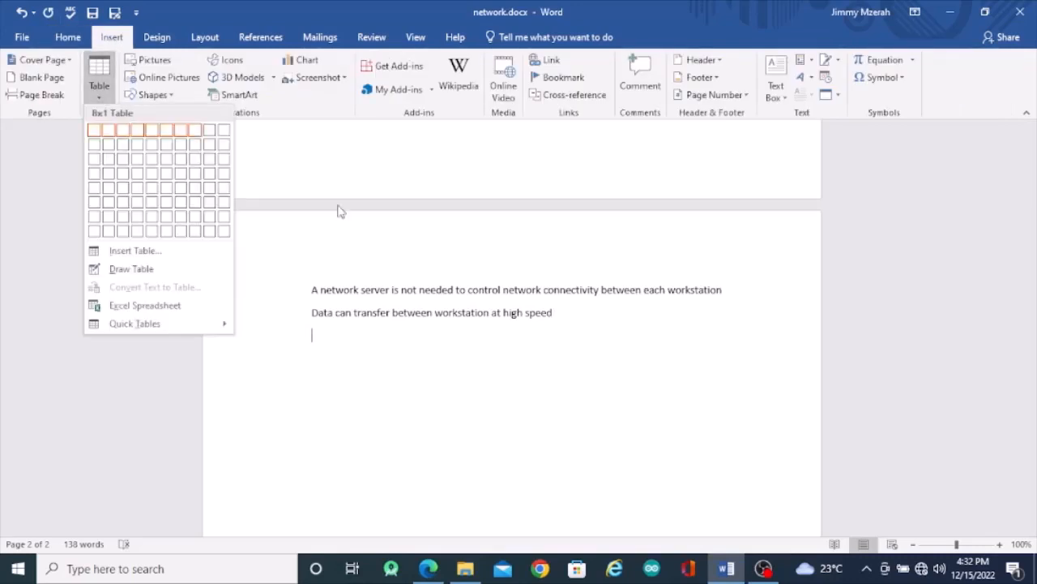
pyautogui.click(462, 378)
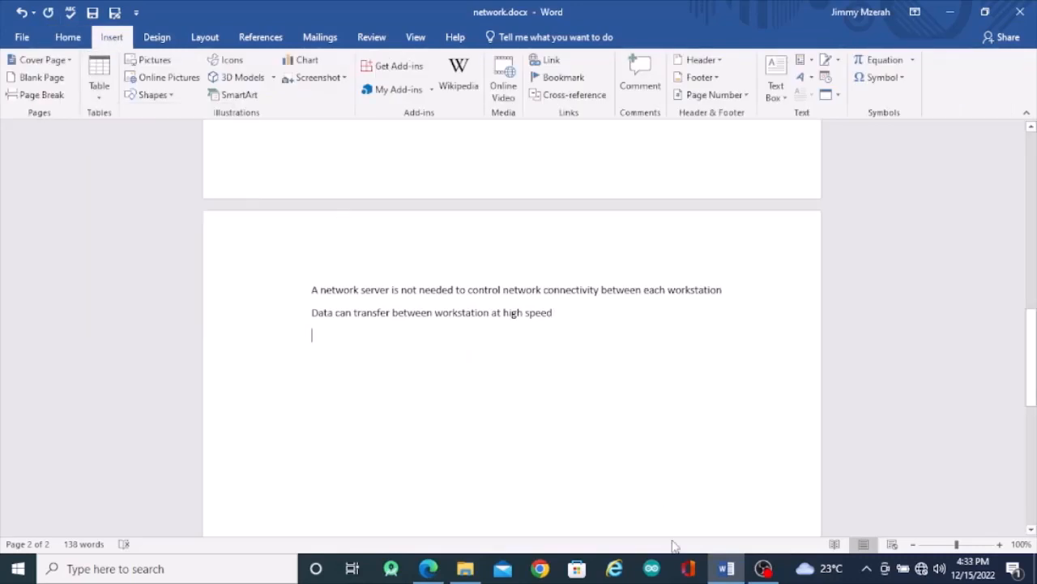
# Check the star and ring difference table in the Edge PDF, and insert a table of two columns and five rows in Word.
pyautogui.click(432, 568)
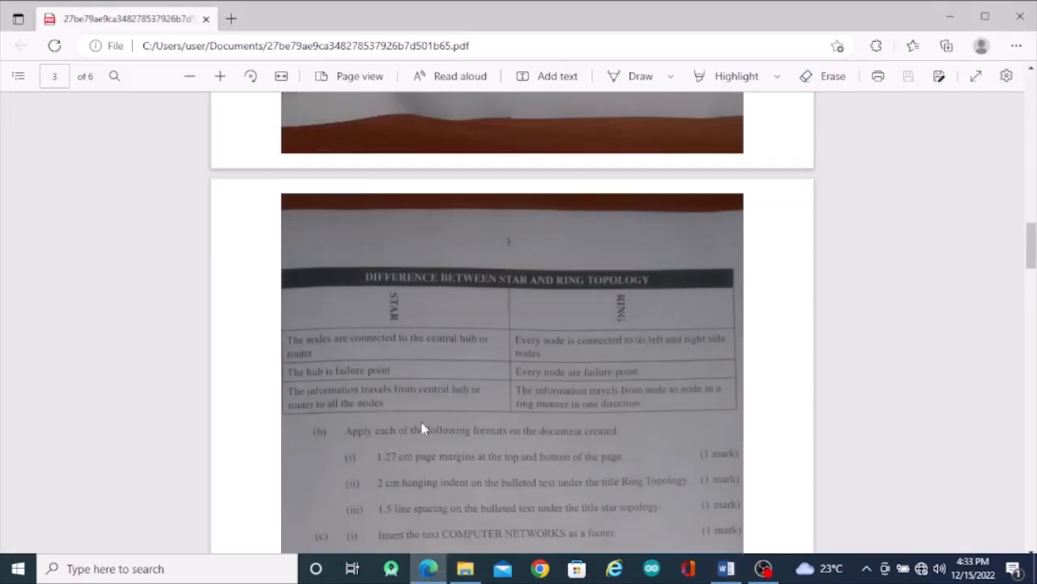
pyautogui.scroll(-2, 422, 418)
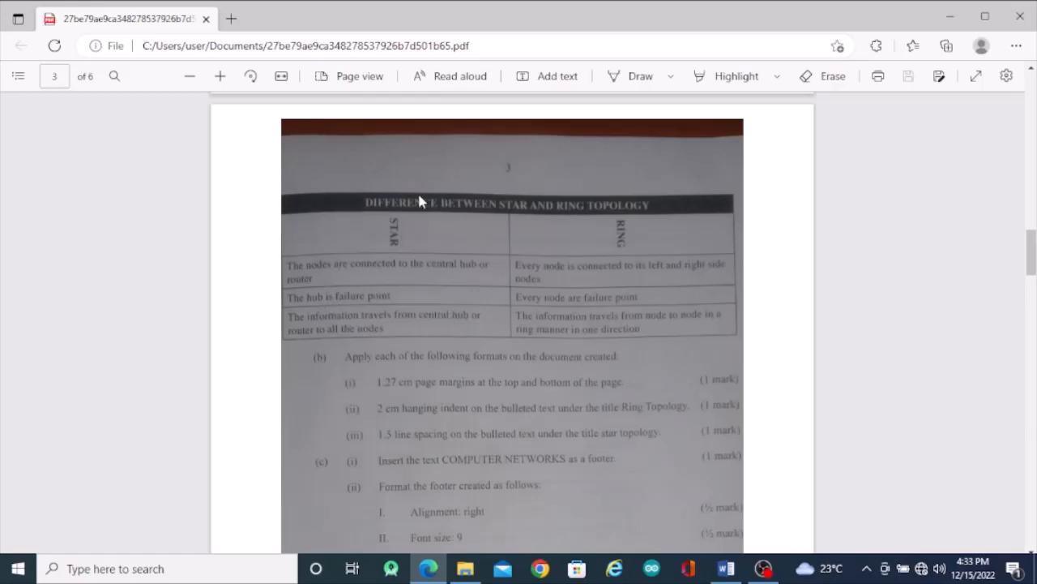
pyautogui.click(727, 568)
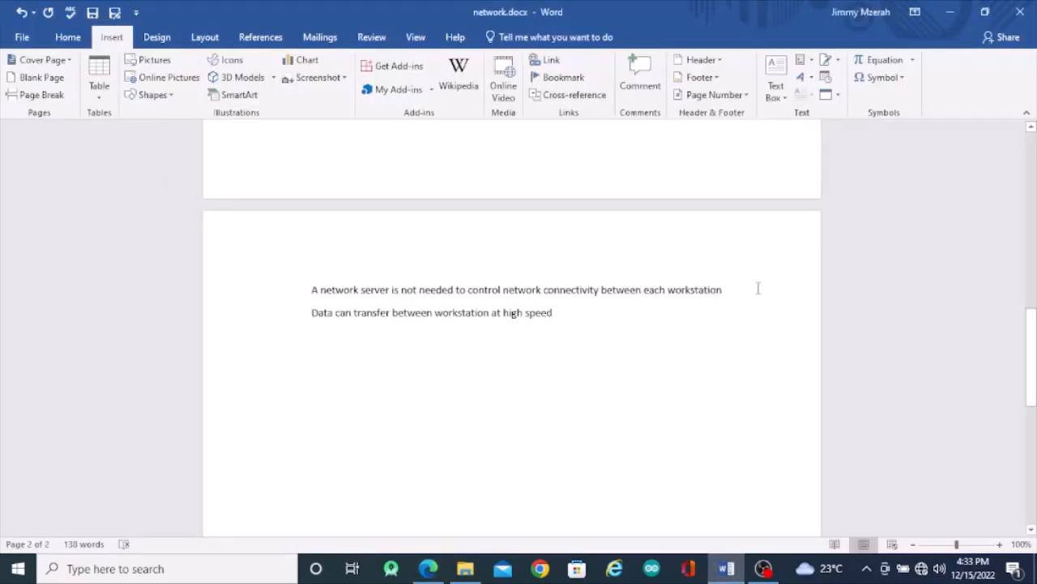
pyautogui.click(95, 88)
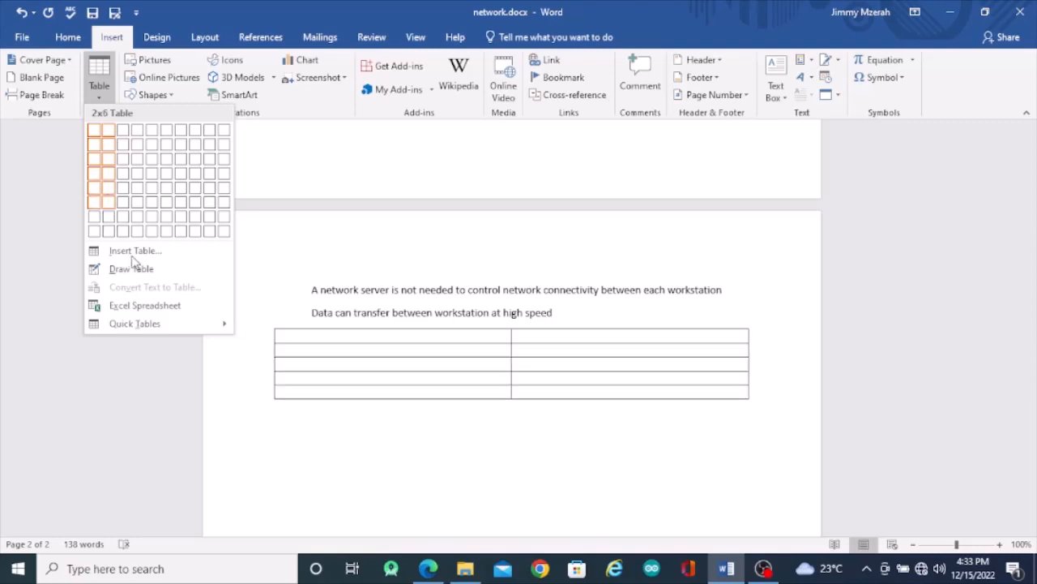
pyautogui.click(110, 195)
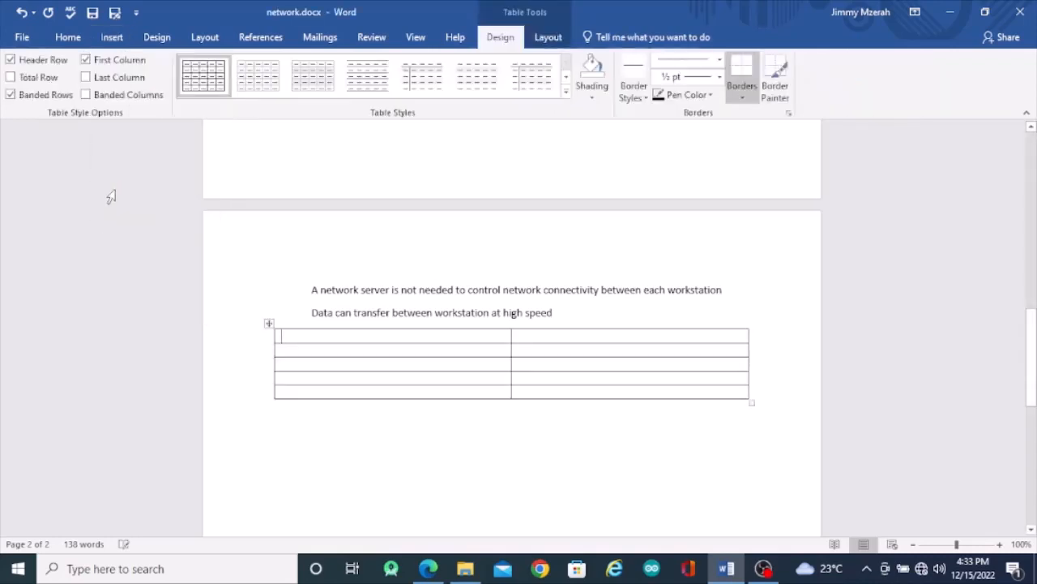
# Enter "star" and "ring" as the column headings in the table's second row.
pyautogui.click(342, 348)
pyautogui.write('star')
pyautogui.write('ring')
# Merge the two cells of the table's first row into one.
pyautogui.click(297, 334)
pyautogui.moveTo(297, 334); pyautogui.dragTo(529, 335)
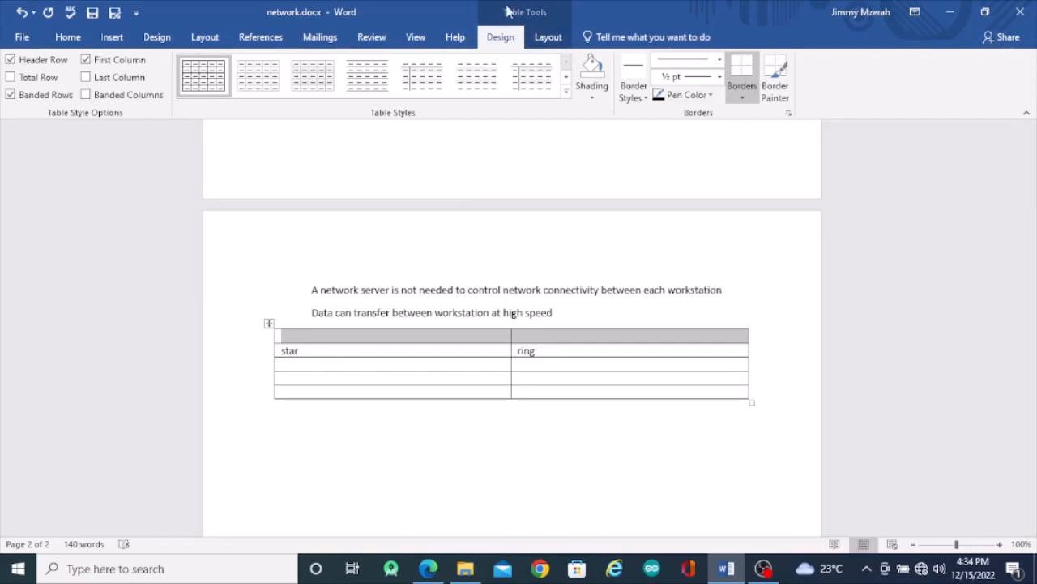
pyautogui.click(543, 39)
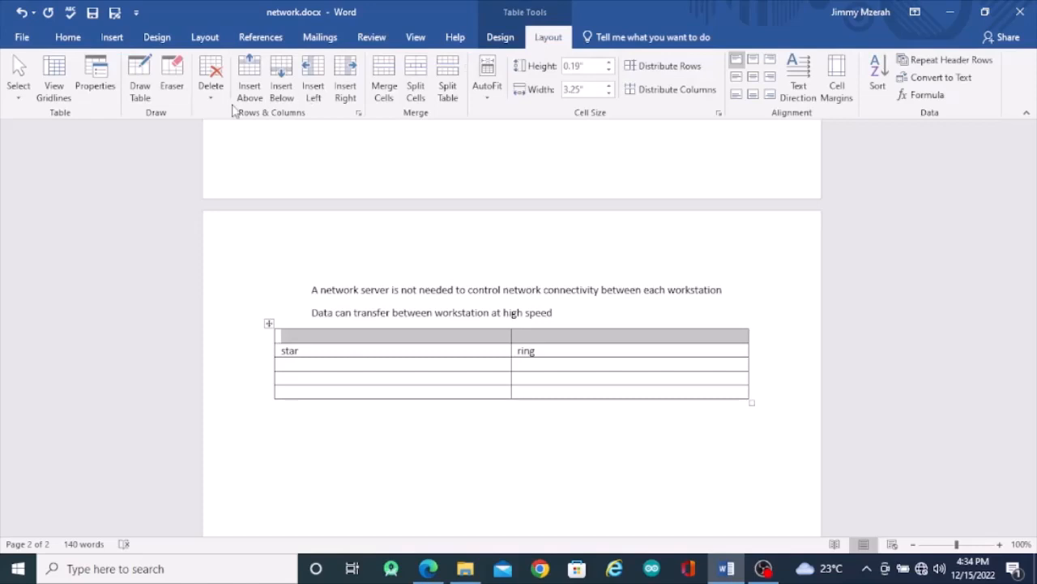
pyautogui.click(391, 92)
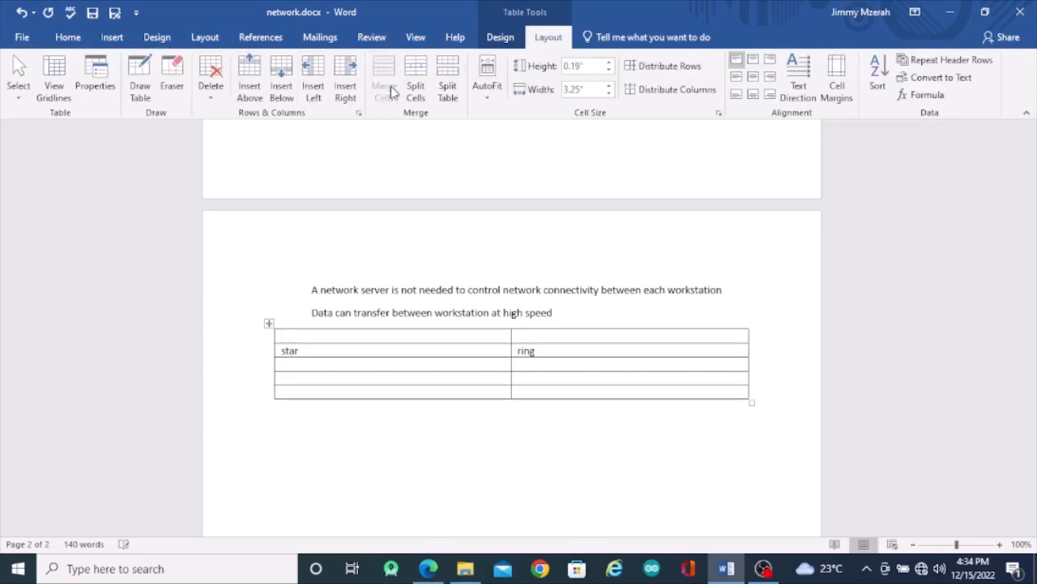
# Enter "Difference between star and ring topology" as the heading in the table's merged first row.
pyautogui.click(350, 336)
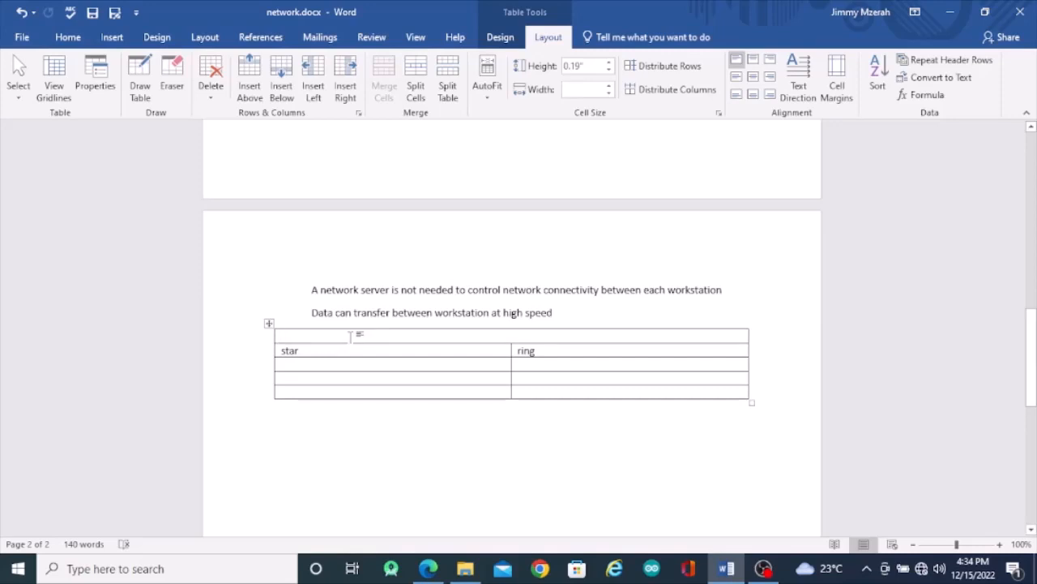
pyautogui.write('differ')
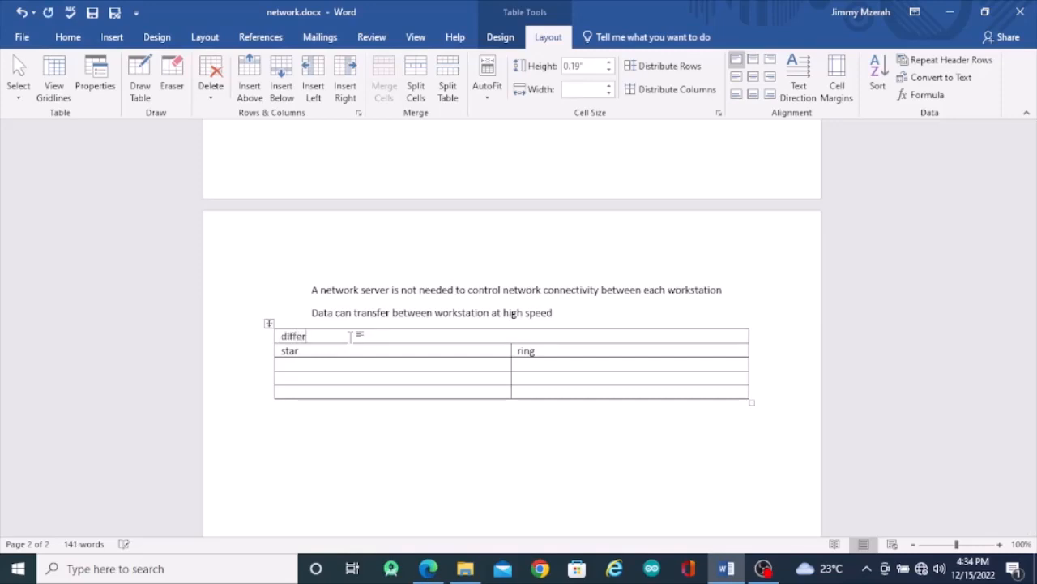
pyautogui.write('ence betwee')
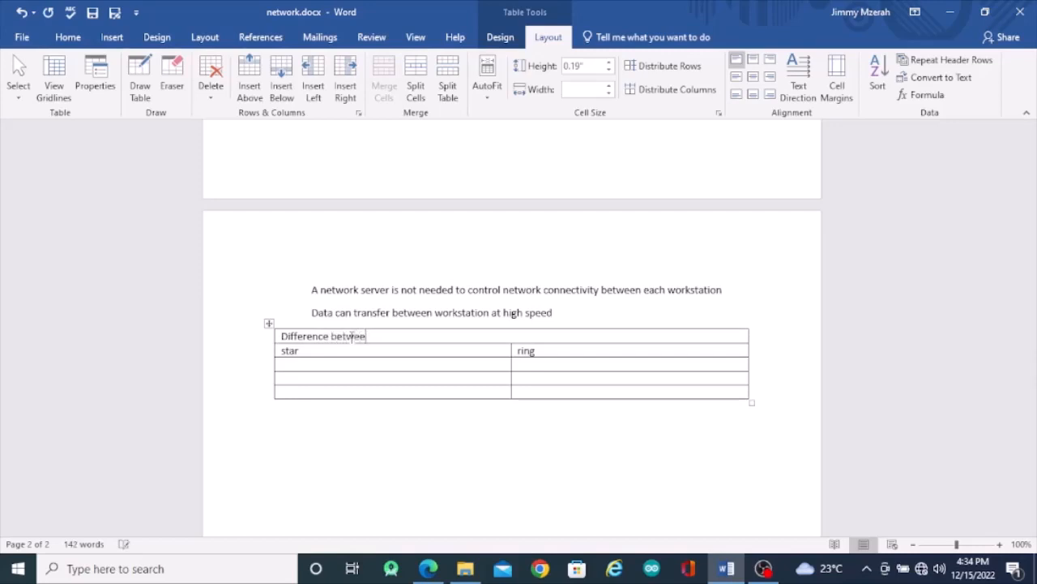
pyautogui.write('n star and ring')
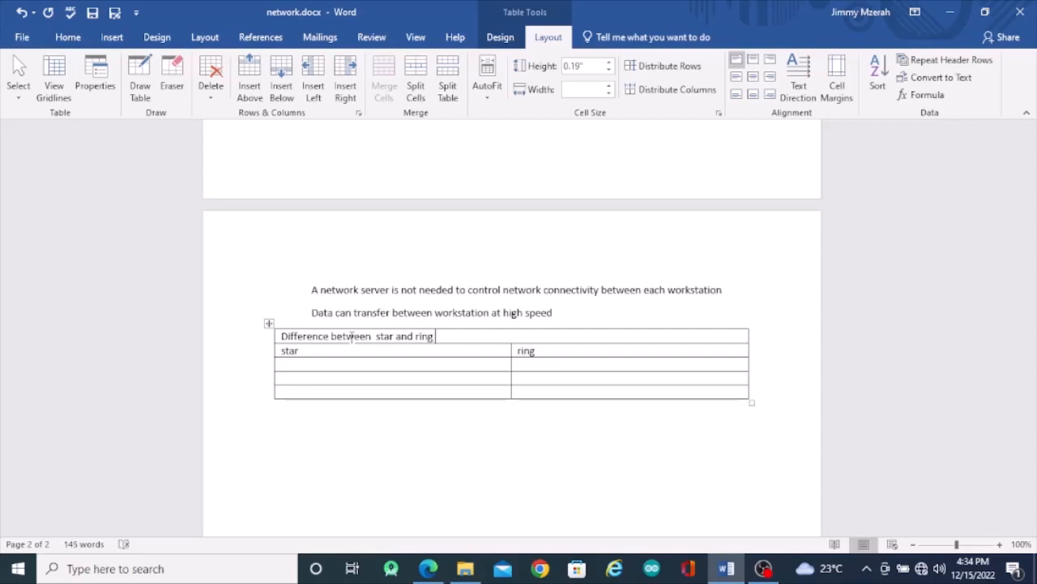
pyautogui.write(' topology')
pyautogui.click(302, 363)
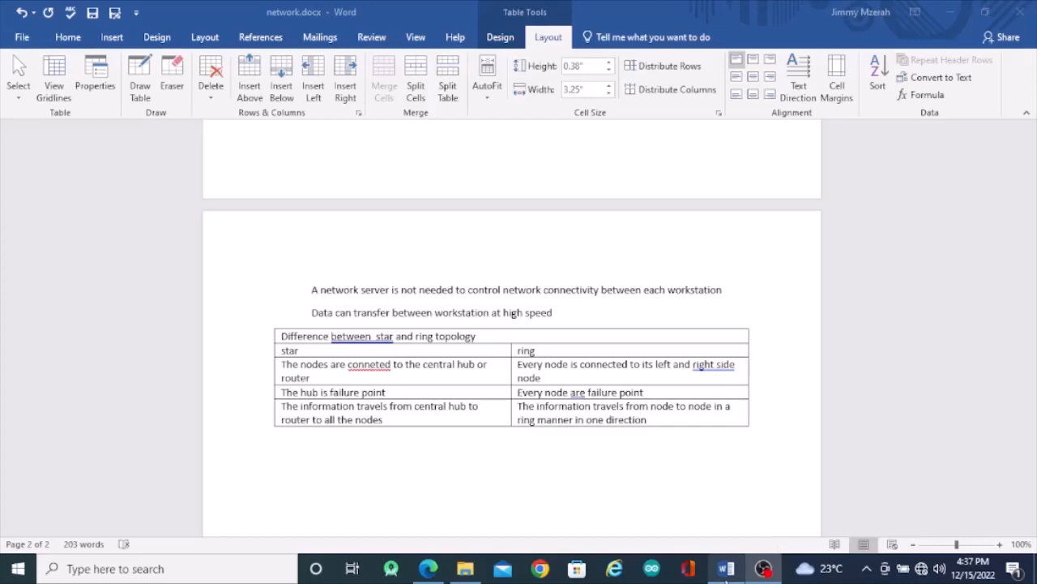
# Compare the start of page 2 in the Edge PDF with the beginning of network.docx in Word.
pyautogui.click(726, 574)
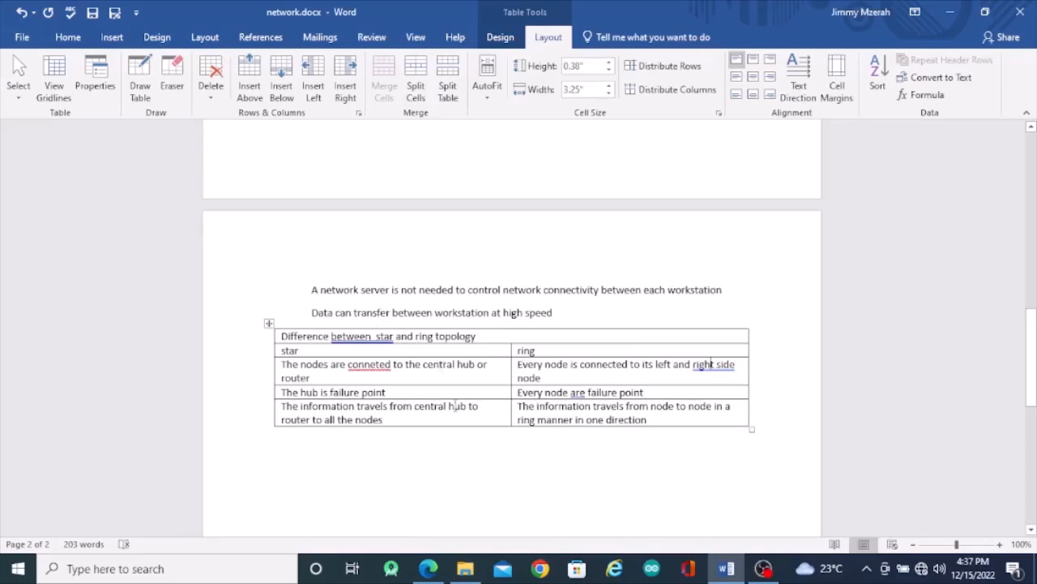
pyautogui.click(427, 569)
pyautogui.scroll(10, 419, 375)
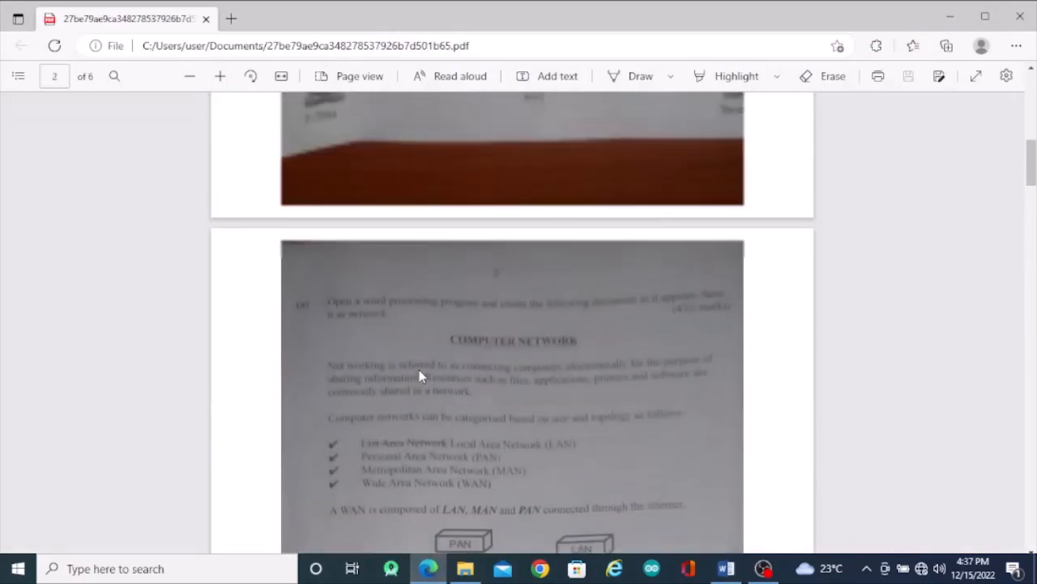
pyautogui.scroll(-1, 419, 375)
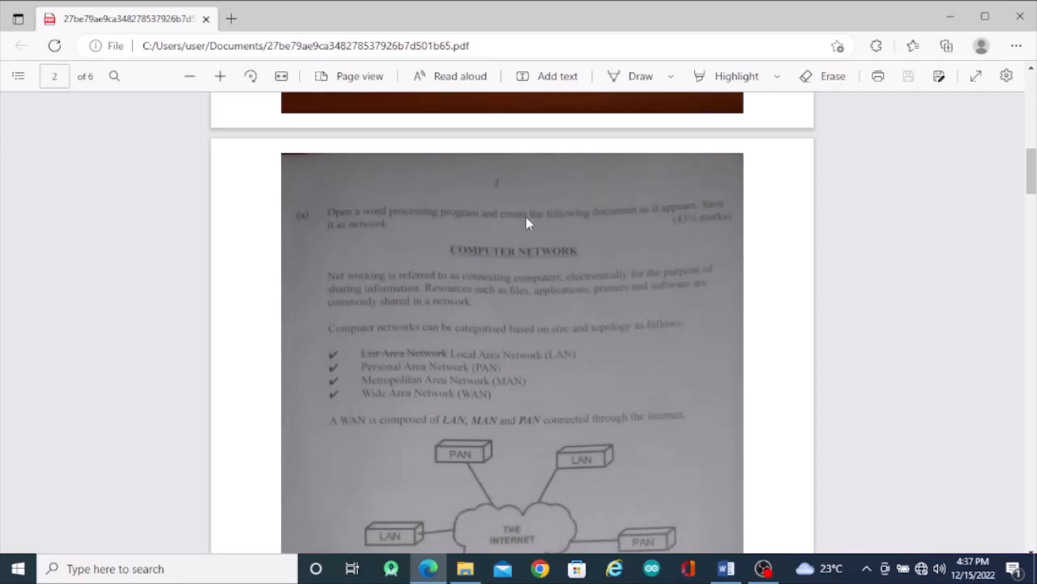
pyautogui.click(727, 570)
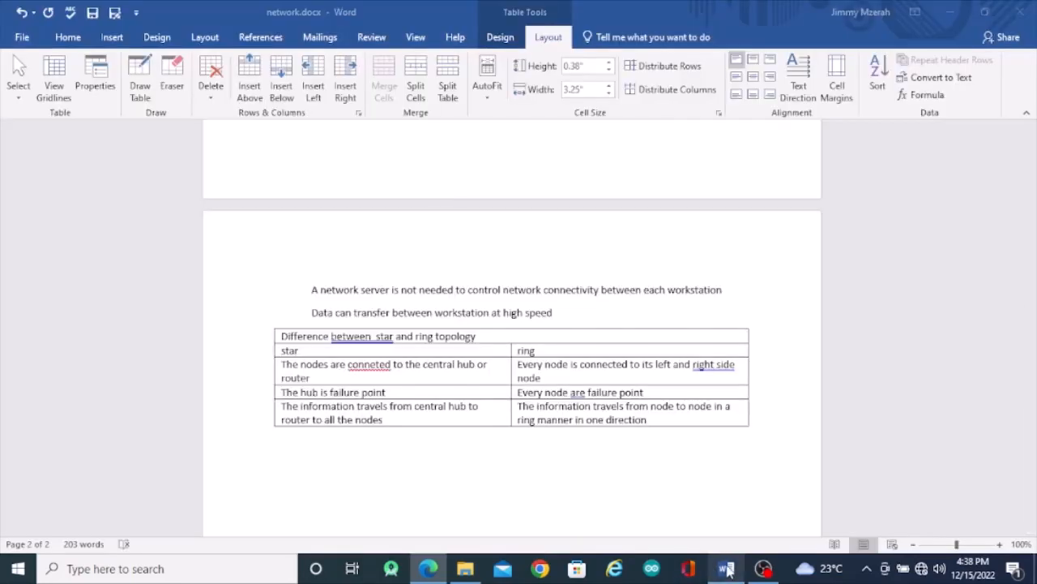
pyautogui.scroll(7, 448, 258)
pyautogui.scroll(5, 449, 258)
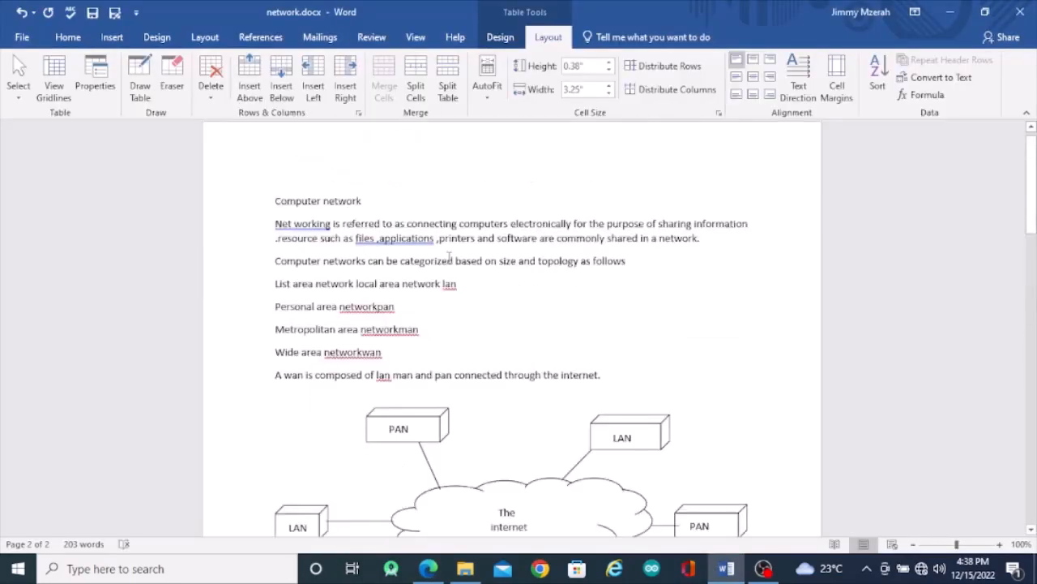
# Examine pages 2 and 3 of the exam PDF in Edge for the document's text styling, table layout and formatting instructions.
pyautogui.click(428, 568)
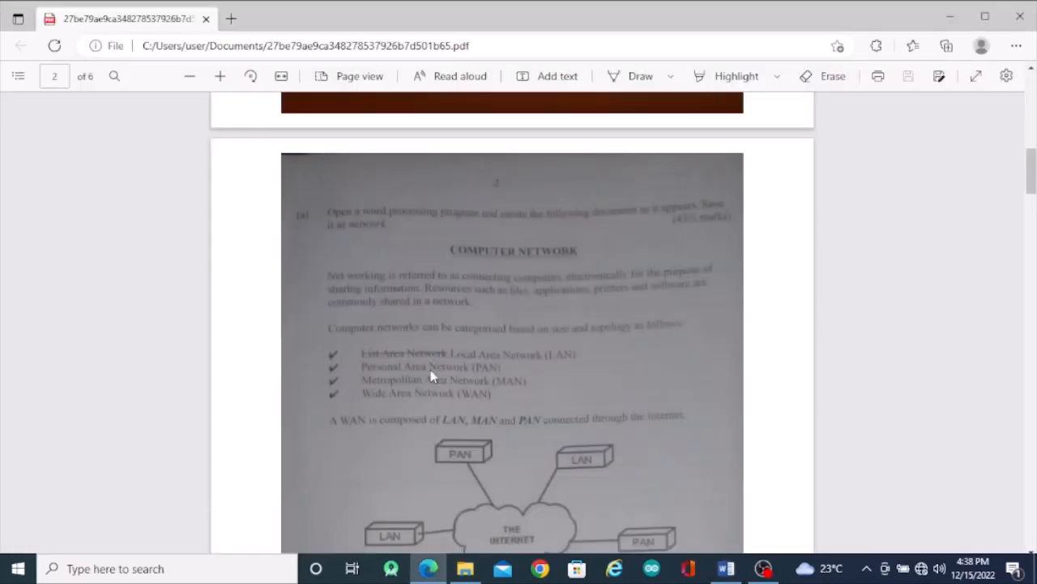
pyautogui.scroll(-4, 432, 375)
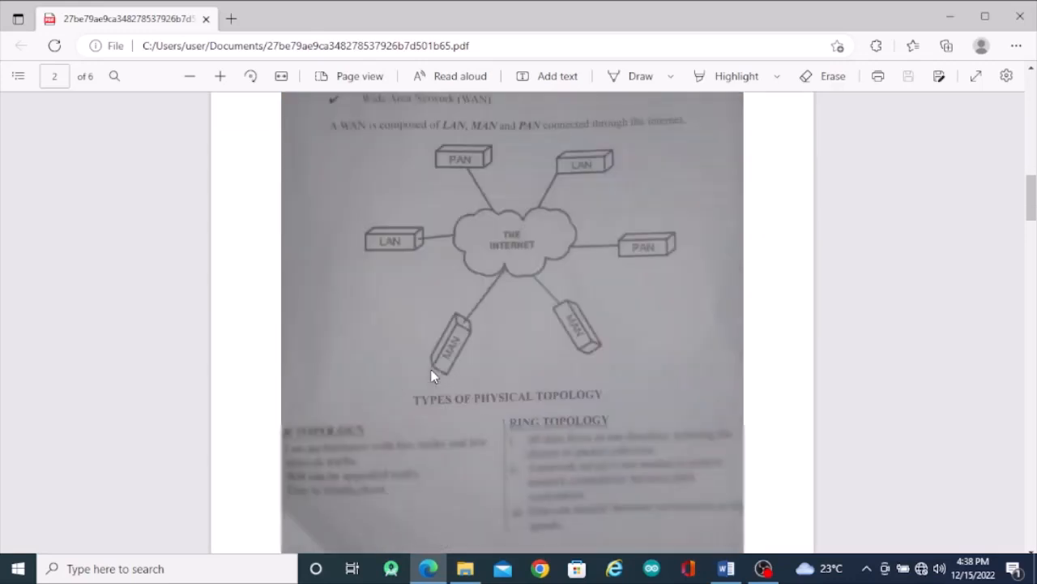
pyautogui.scroll(-4, 432, 375)
pyautogui.scroll(-4, 432, 375)
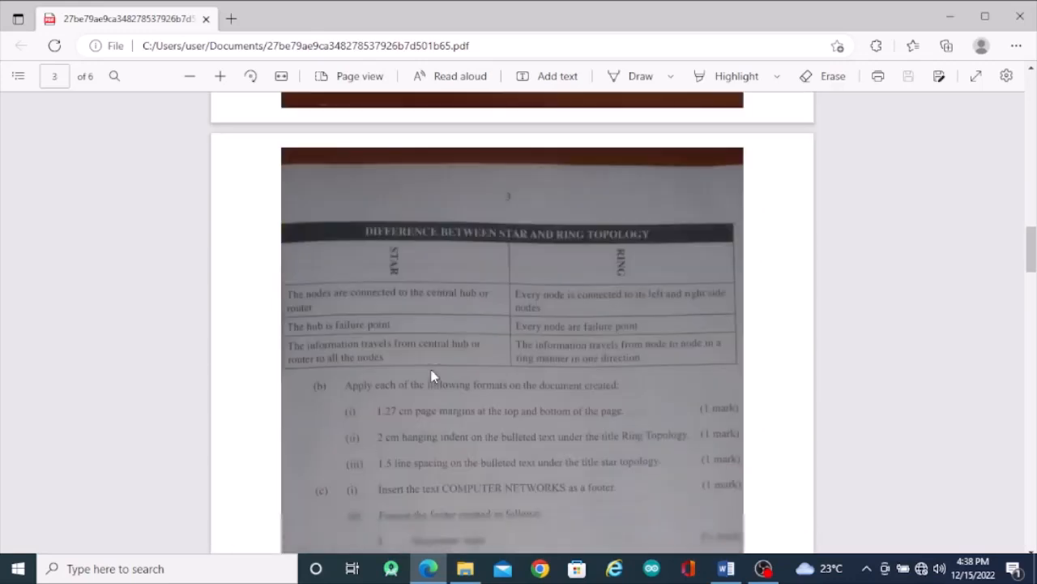
pyautogui.scroll(-3, 432, 376)
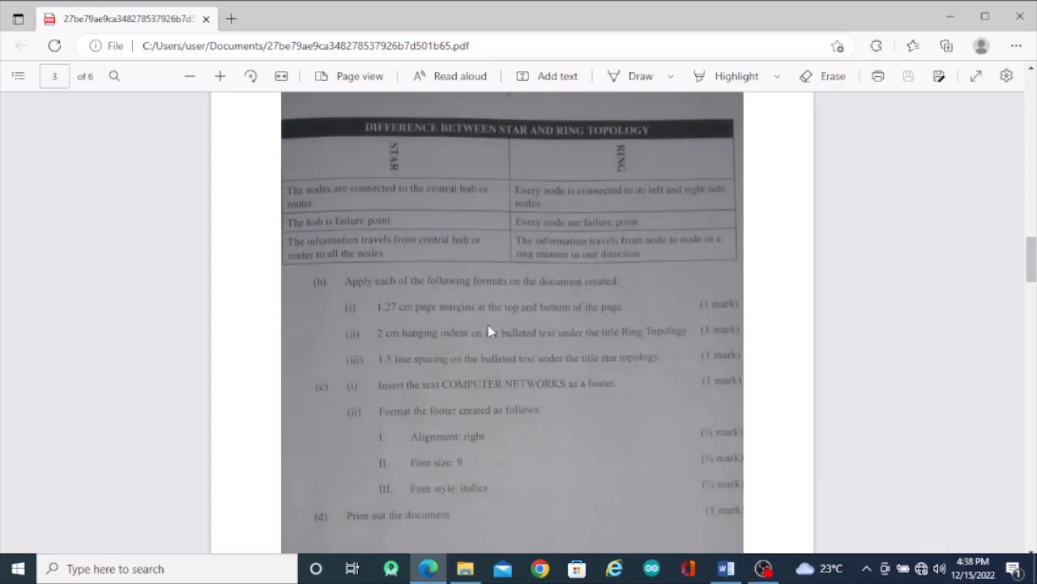
pyautogui.scroll(10, 446, 358)
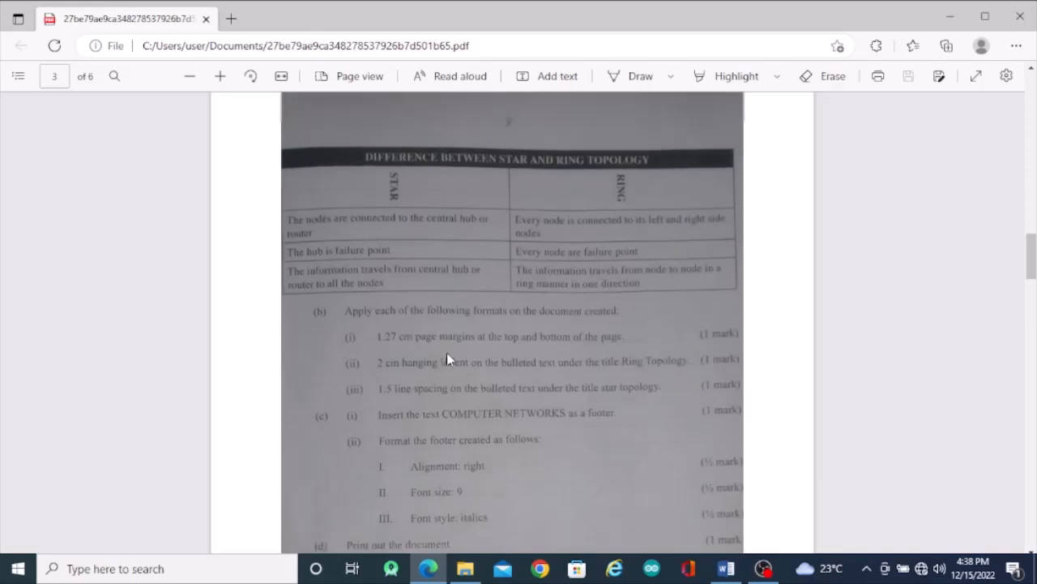
pyautogui.scroll(9, 448, 359)
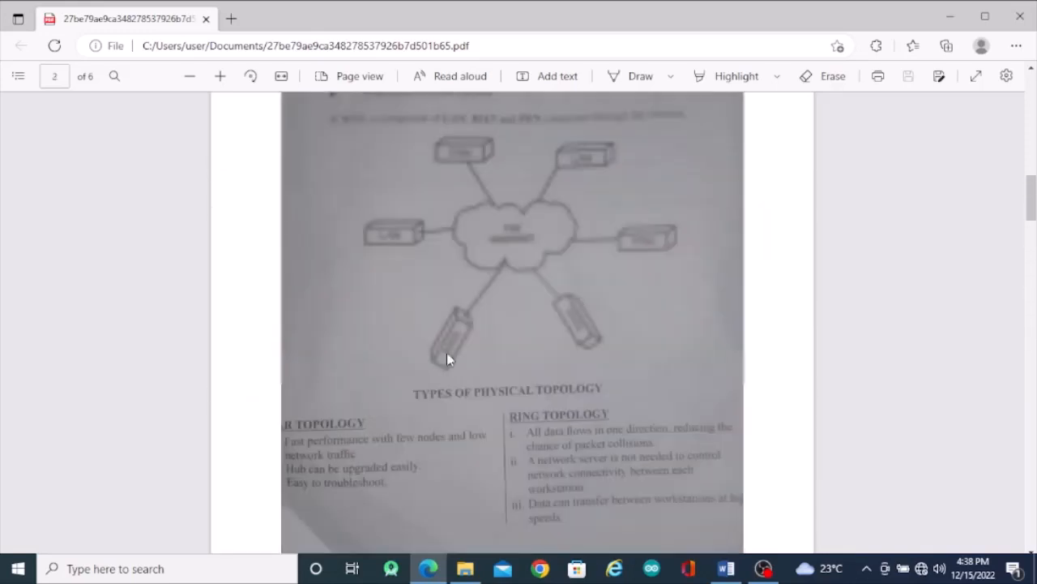
pyautogui.scroll(3, 448, 360)
pyautogui.scroll(3, 446, 359)
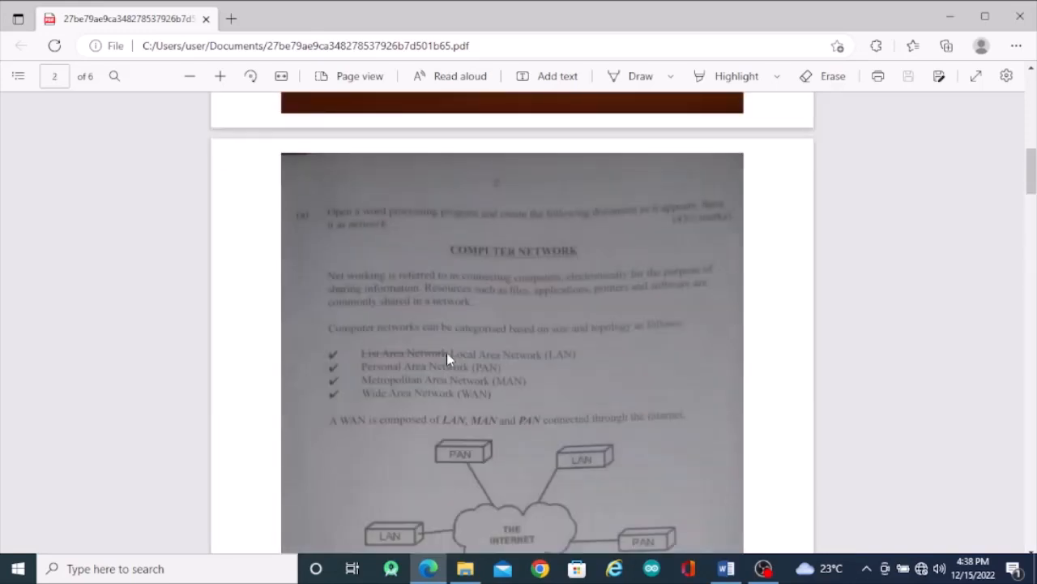
pyautogui.scroll(-2, 447, 359)
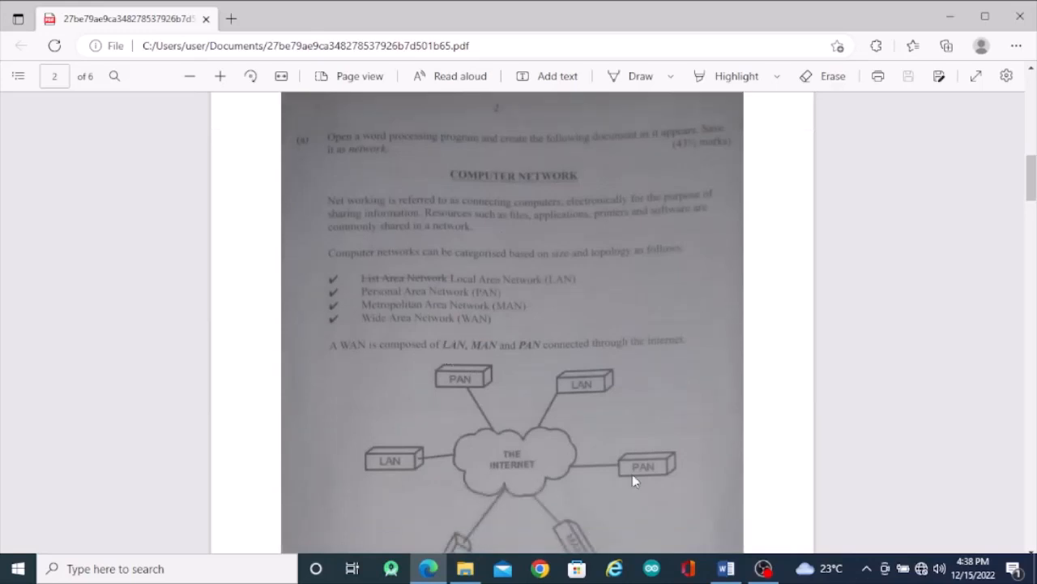
# Set all of the text in the Word document network.docx to Times New Roman, size 12.
pyautogui.click(726, 569)
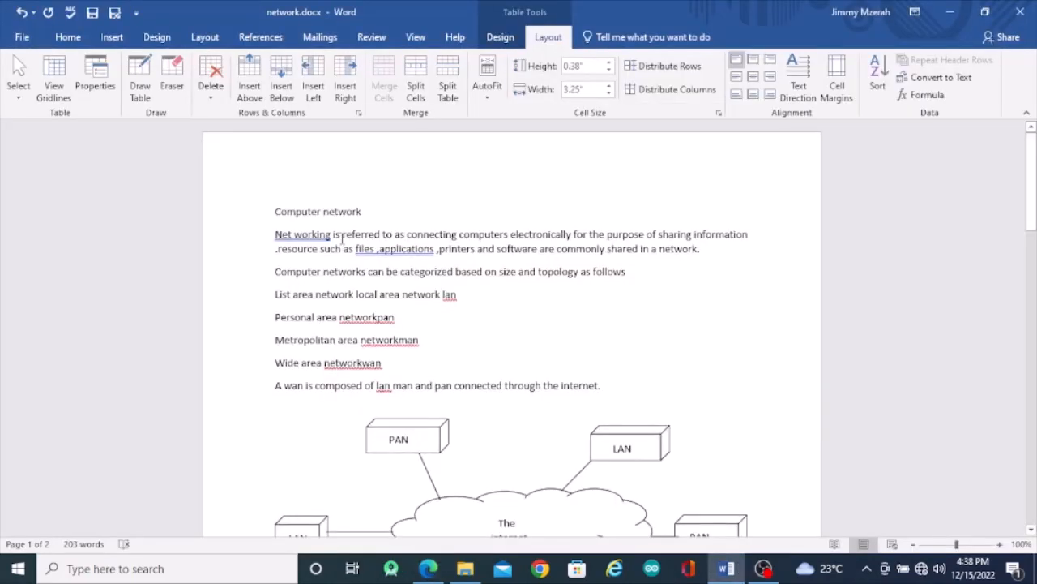
pyautogui.scroll(-1, 343, 241)
pyautogui.hotkey('ctrl', 'a')
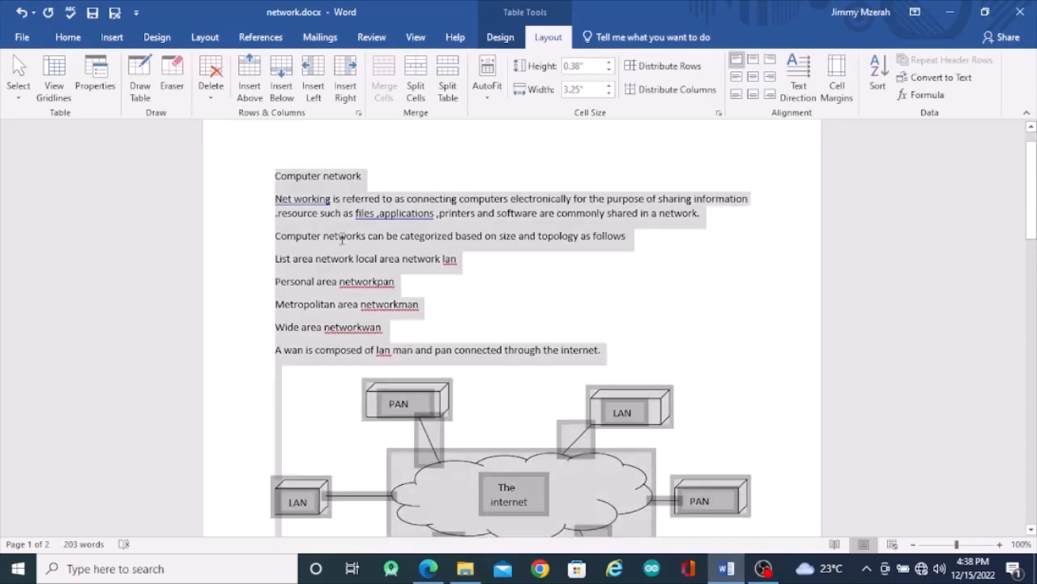
pyautogui.click(68, 37)
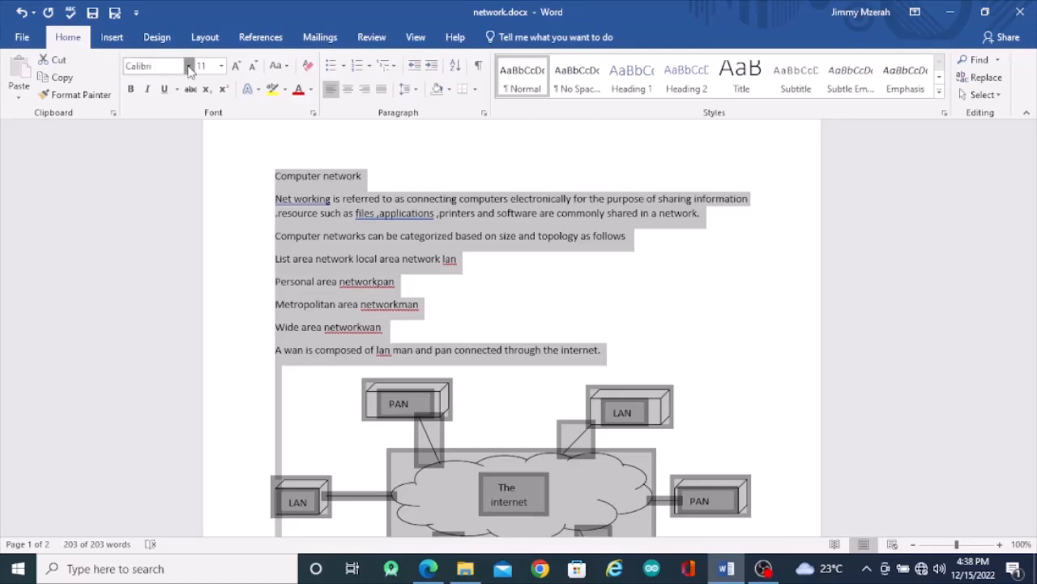
pyautogui.click(187, 67)
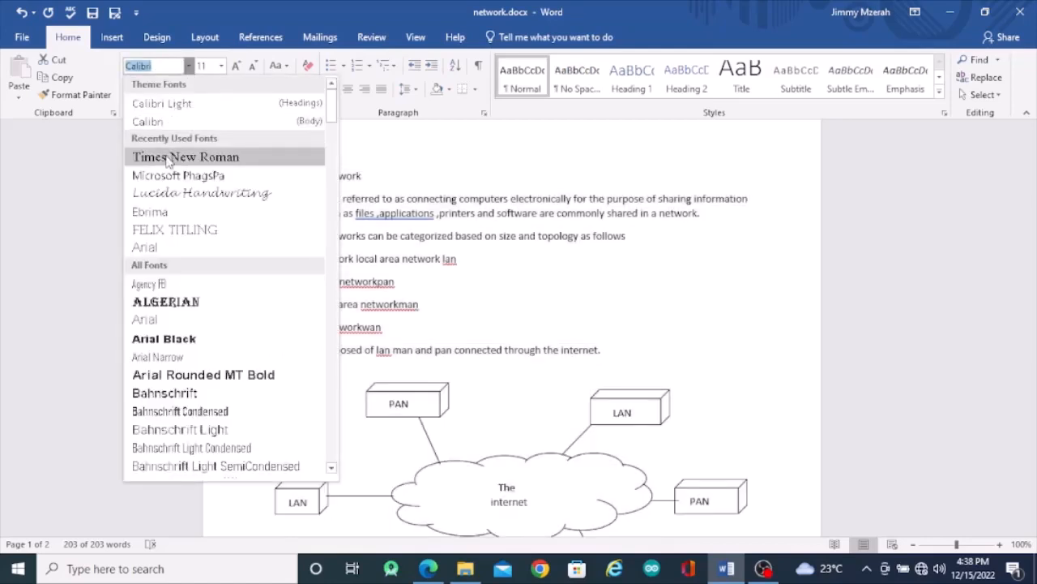
pyautogui.press('Escape')
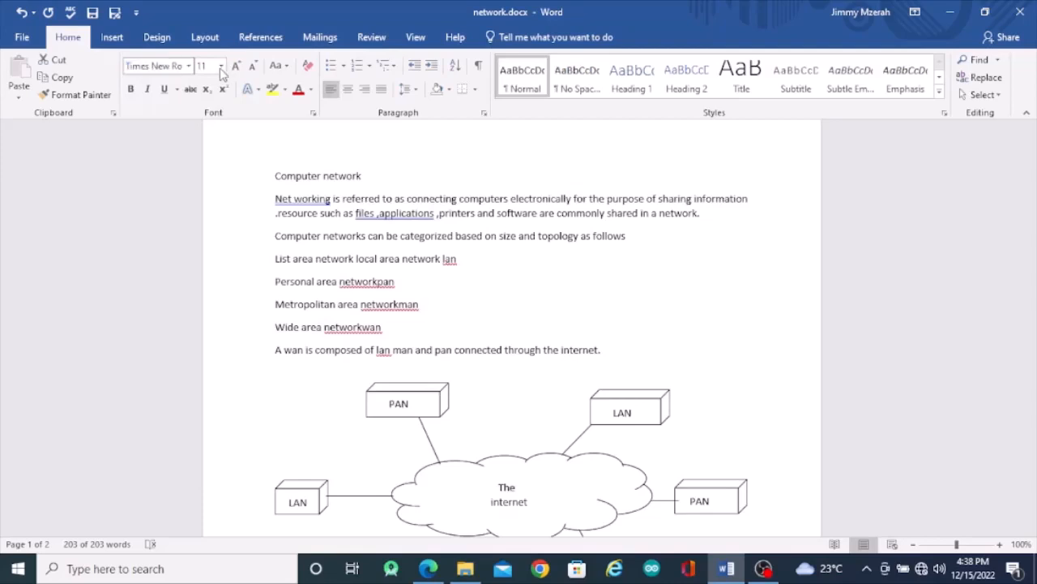
pyautogui.click(220, 68)
pyautogui.hotkey('ctrl', 'a')
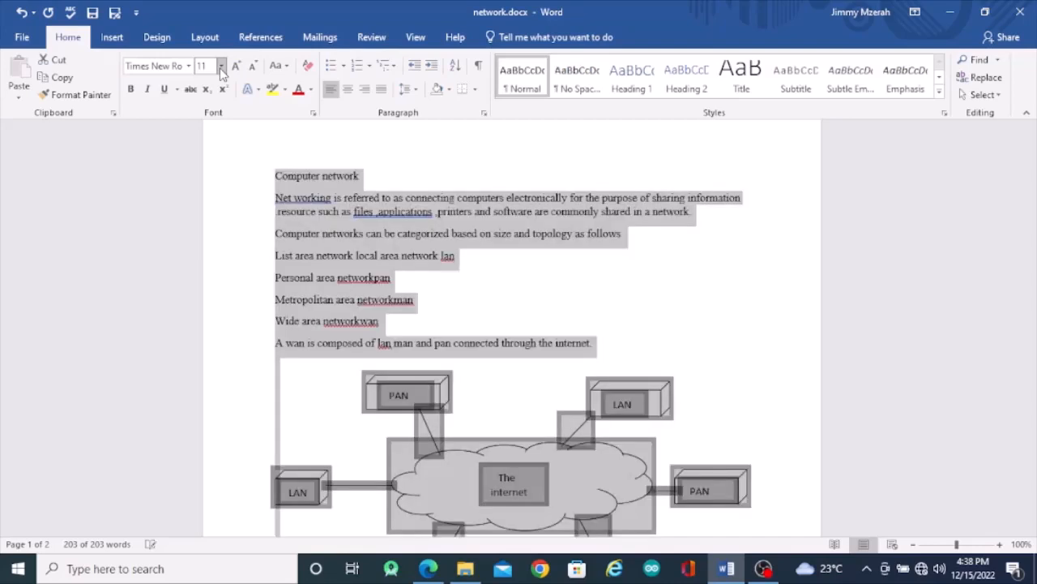
pyautogui.click(220, 68)
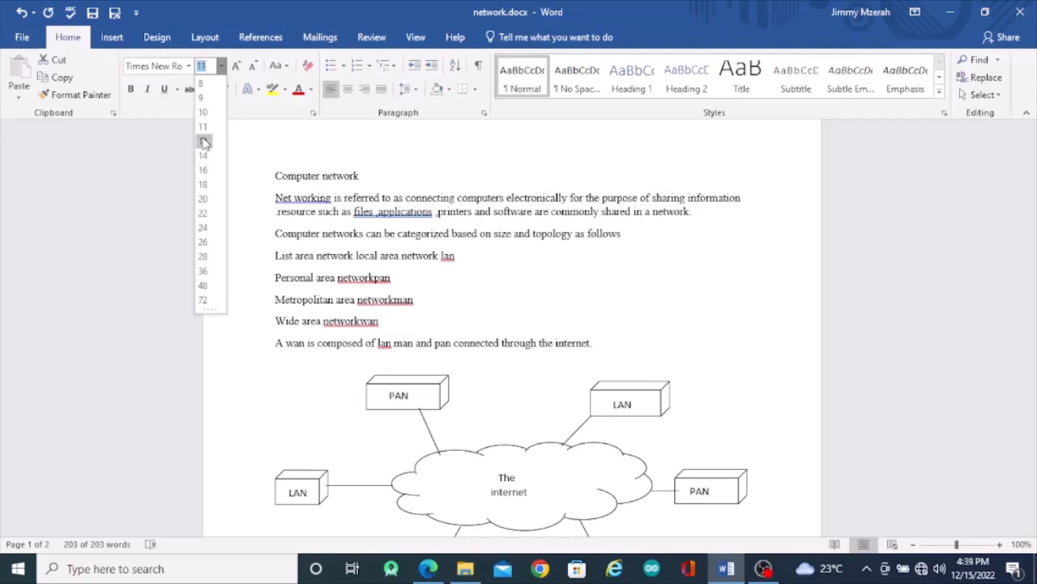
pyautogui.click(203, 141)
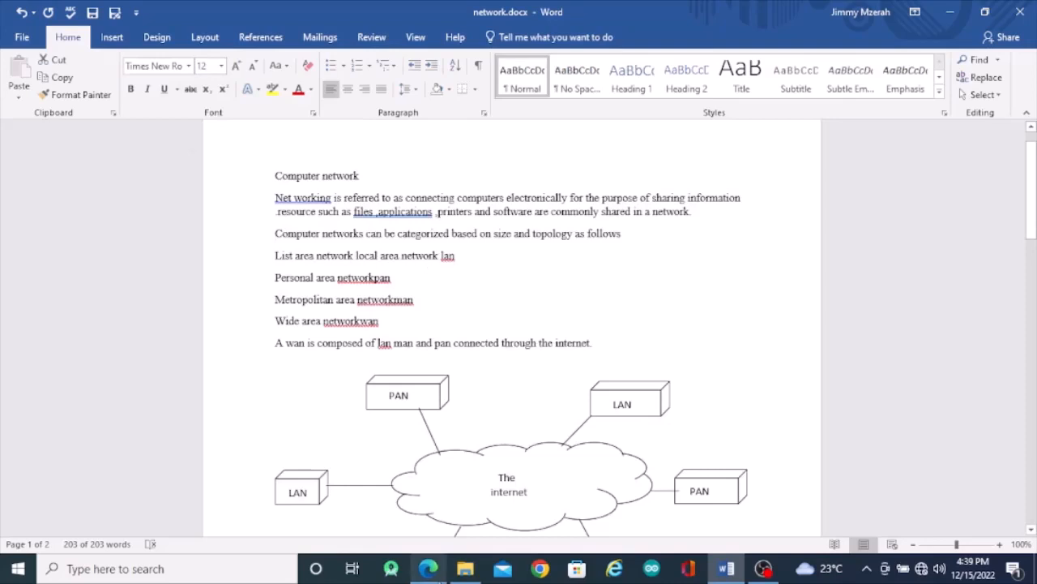
# Check the title's formatting in the Edge PDF, and make the "Computer network" title in Word bold and centred.
pyautogui.click(427, 568)
pyautogui.scroll(-1, 413, 257)
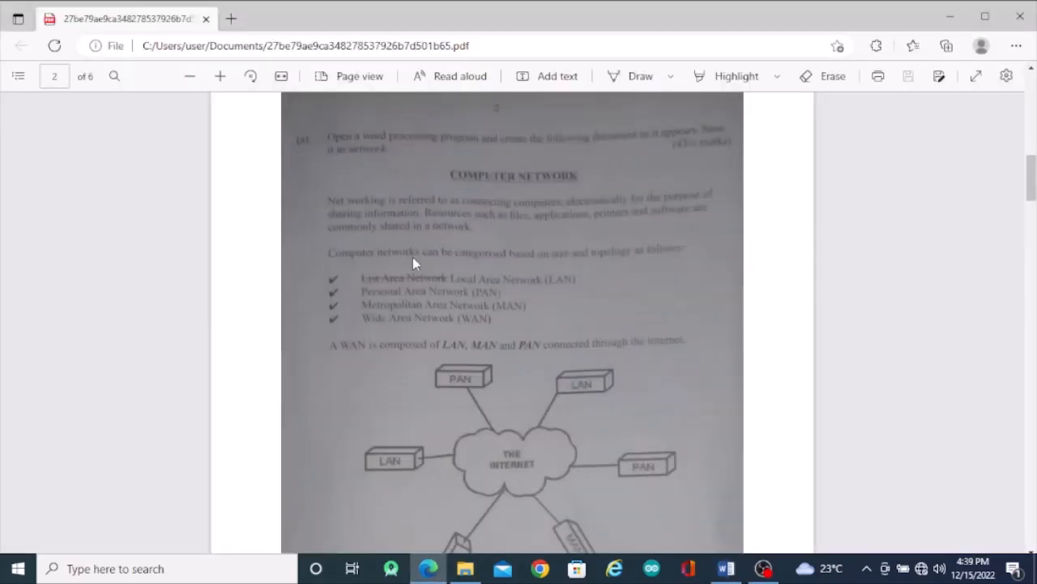
pyautogui.scroll(2, 413, 258)
pyautogui.scroll(1, 412, 259)
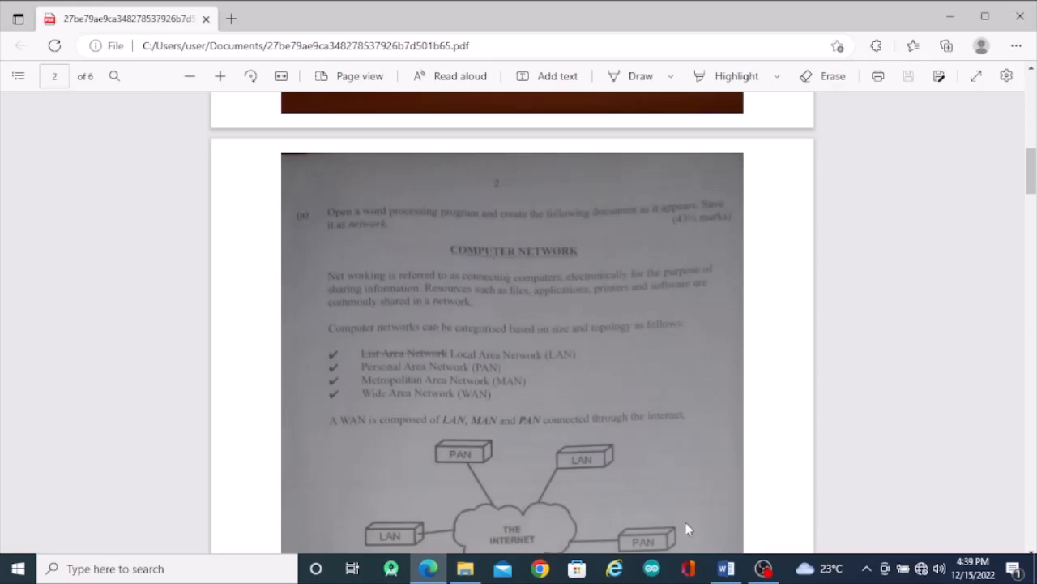
pyautogui.click(724, 570)
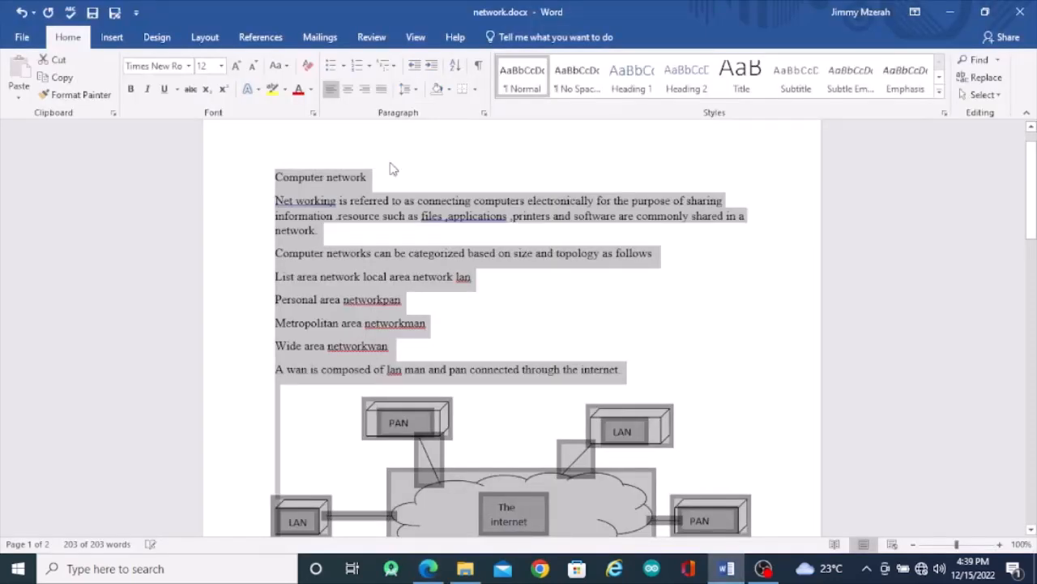
pyautogui.moveTo(391, 168); pyautogui.dragTo(215, 151)
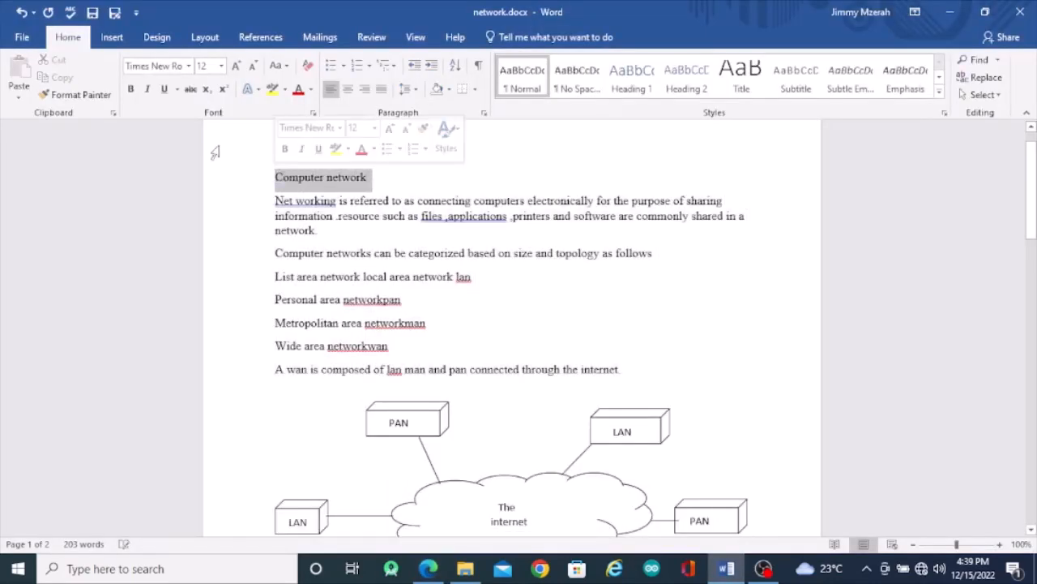
pyautogui.click(132, 89)
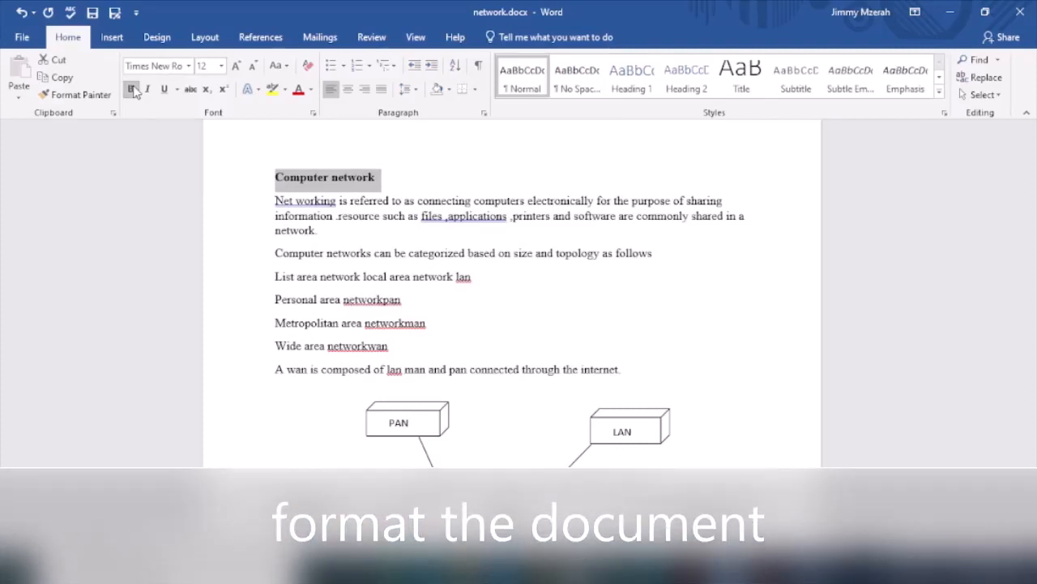
pyautogui.click(347, 91)
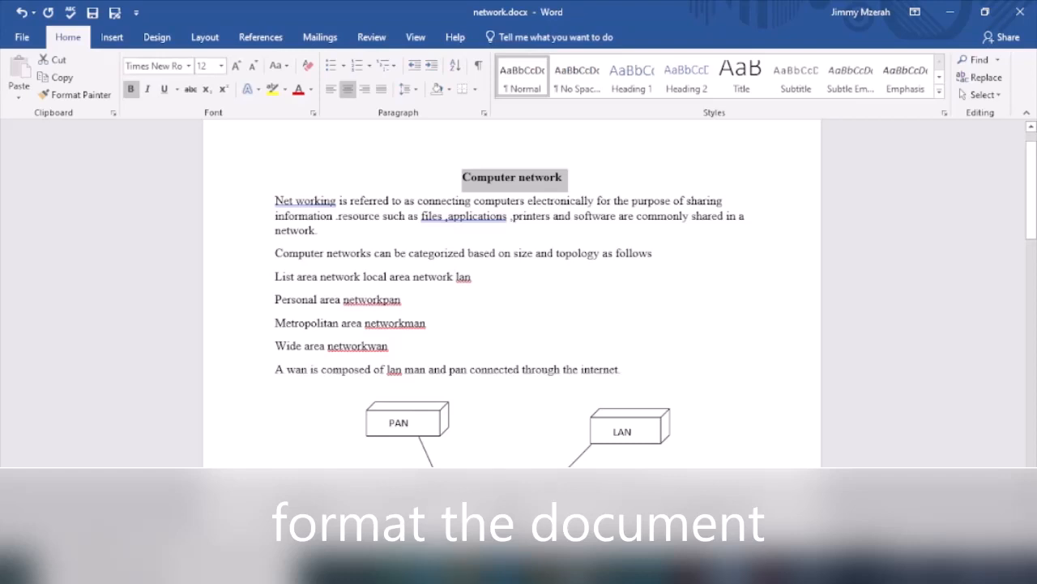
# Check the title's size in the Edge PDF, and set the "Computer network" title in Word to font size 16.
pyautogui.hotkey('alt', 'Tab')
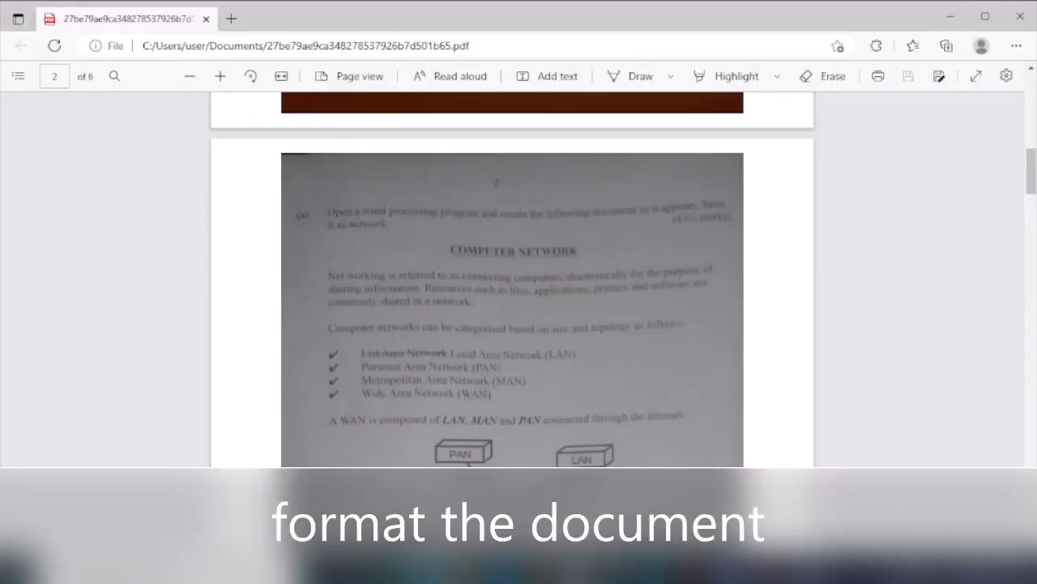
pyautogui.hotkey('alt', 'Tab')
pyautogui.click(264, 172)
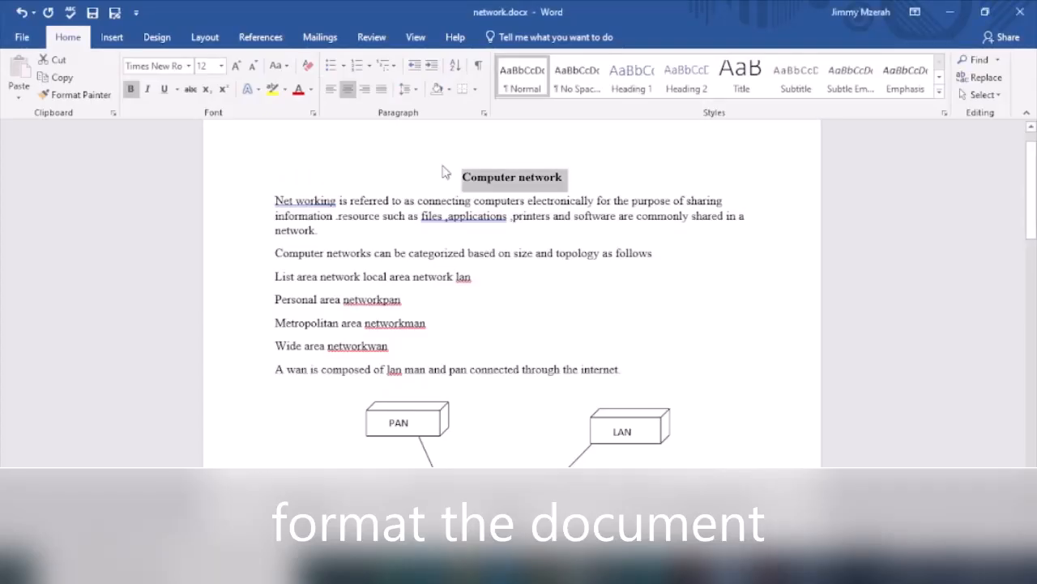
pyautogui.click(221, 67)
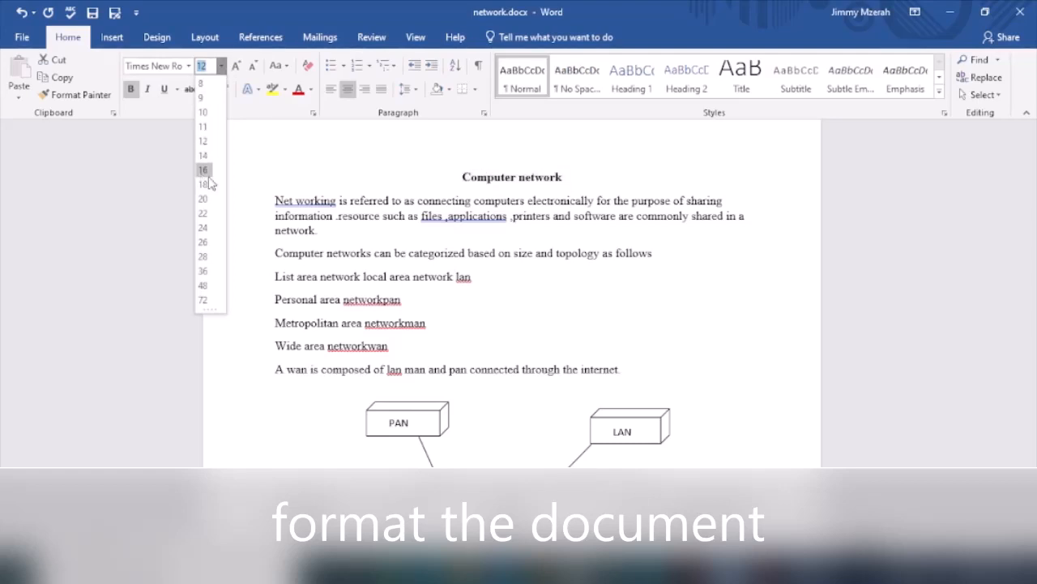
pyautogui.click(207, 176)
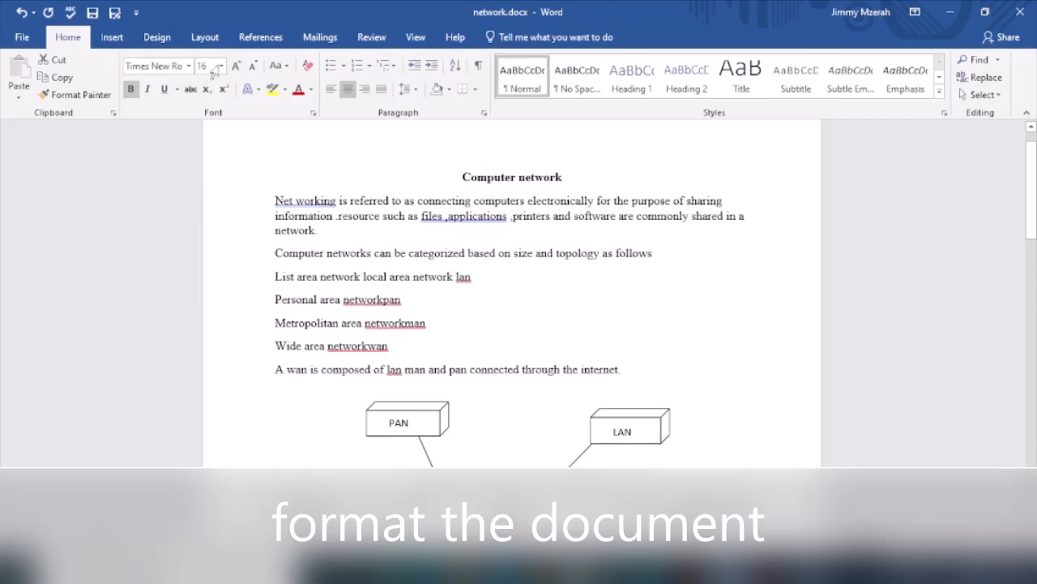
pyautogui.write('16')
pyautogui.press('Return')
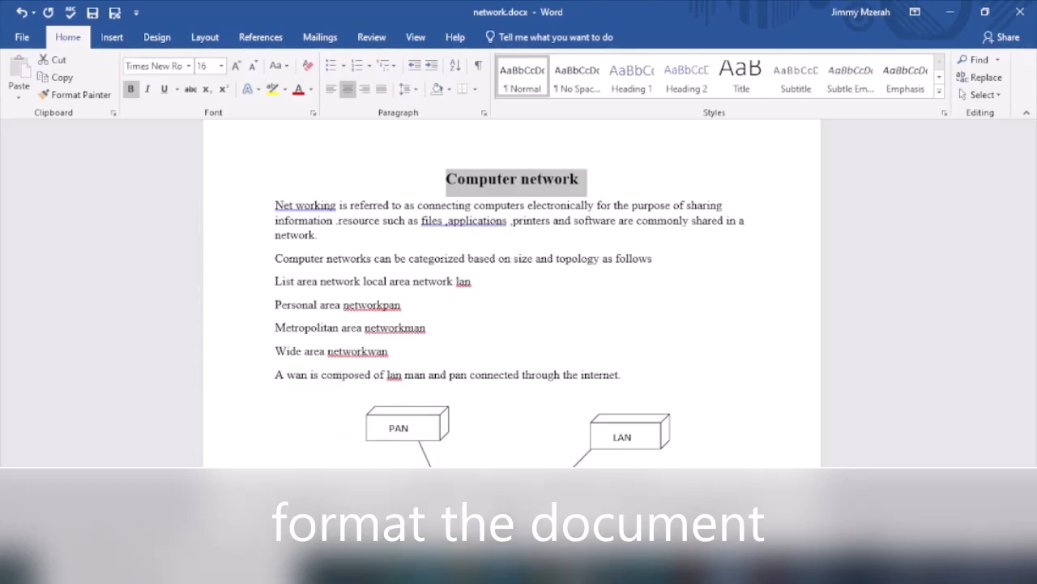
# Compare the title with the Edge PDF, and make the Word document's title uppercase and underlined.
pyautogui.hotkey('alt', 'Tab')
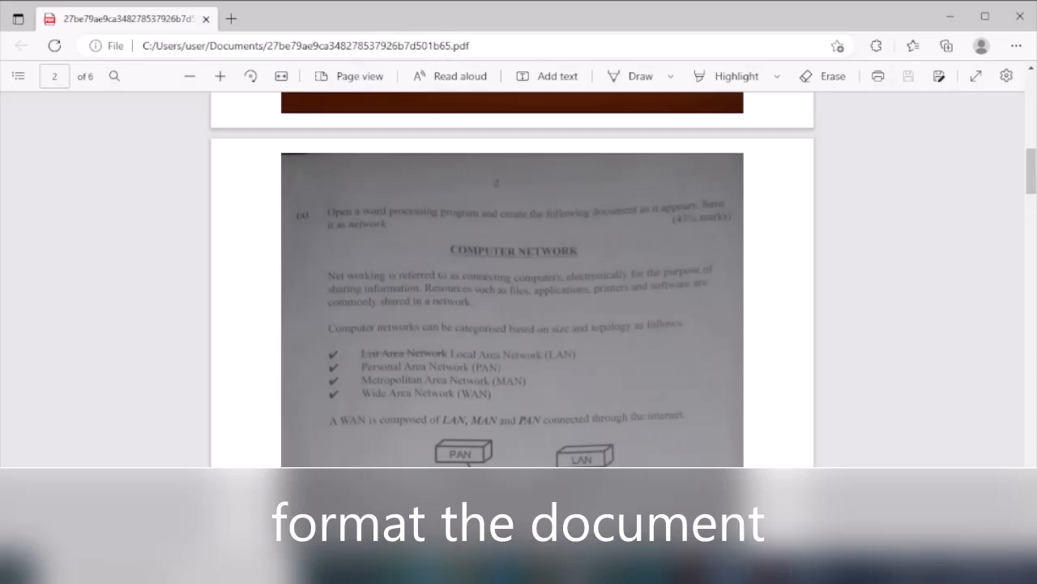
pyautogui.hotkey('alt', 'Tab')
pyautogui.tripleClick(523, 179)
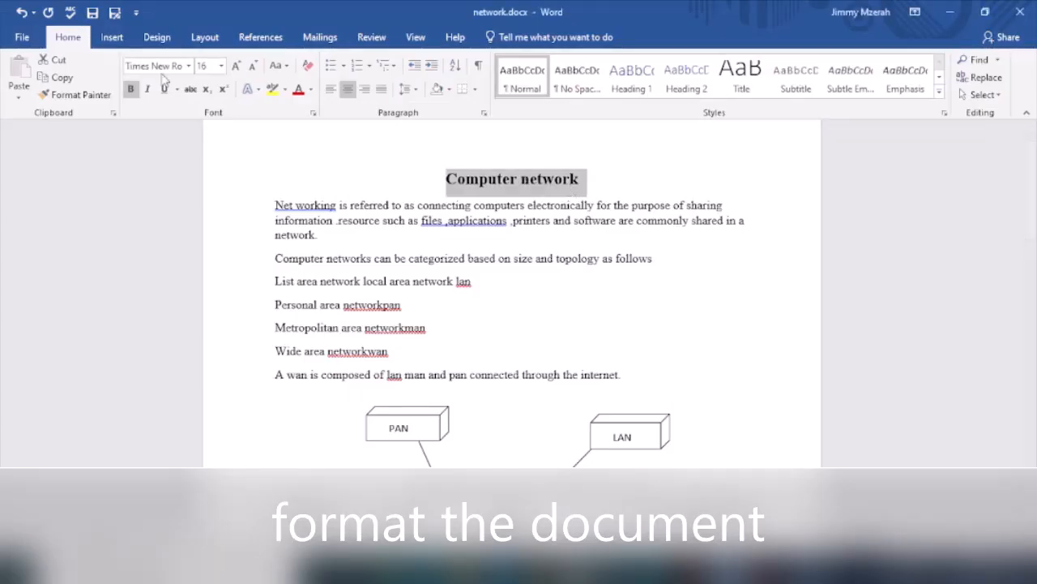
pyautogui.click(285, 65)
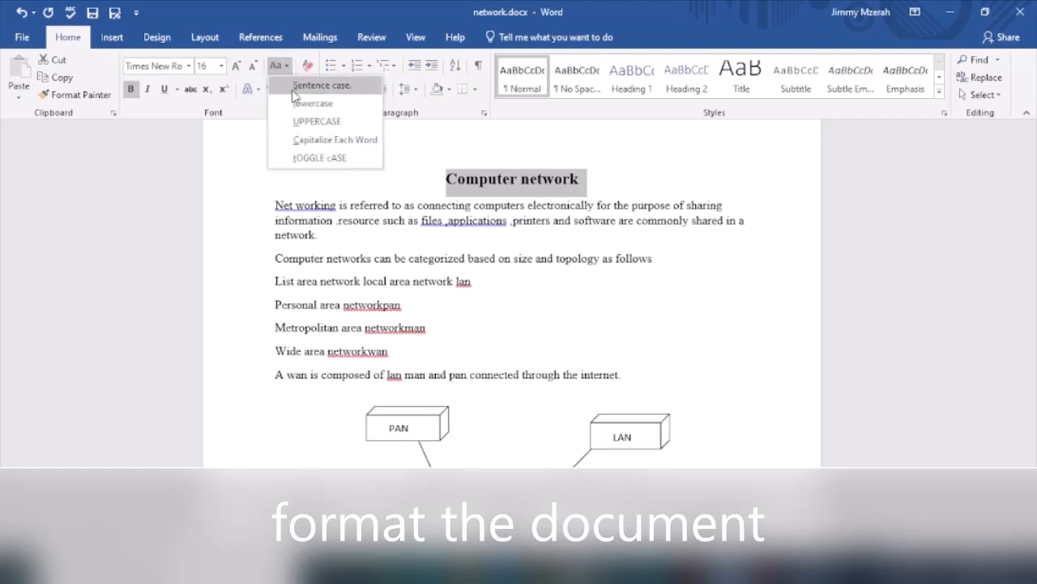
pyautogui.click(308, 122)
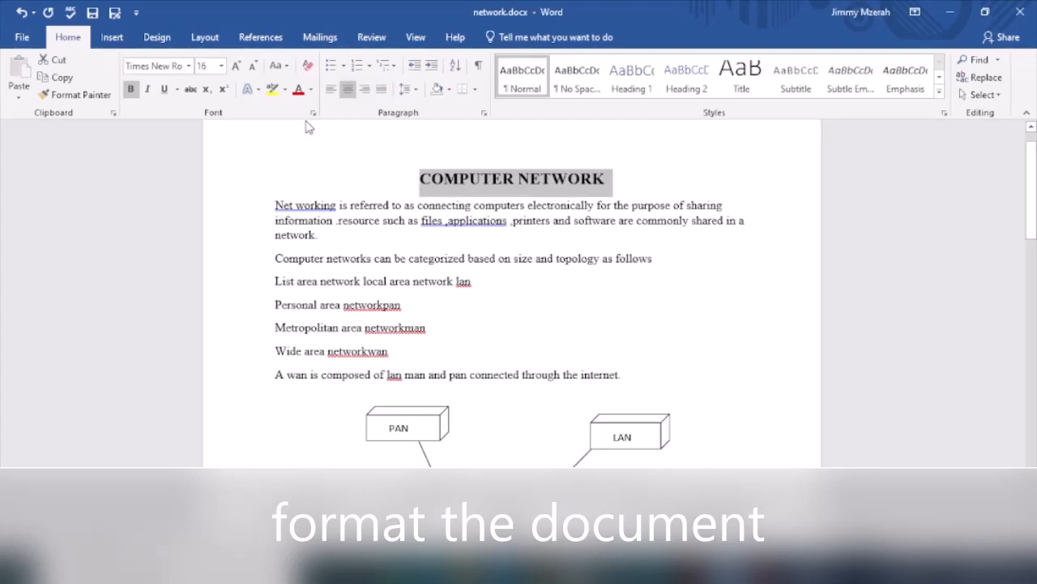
pyautogui.click(166, 90)
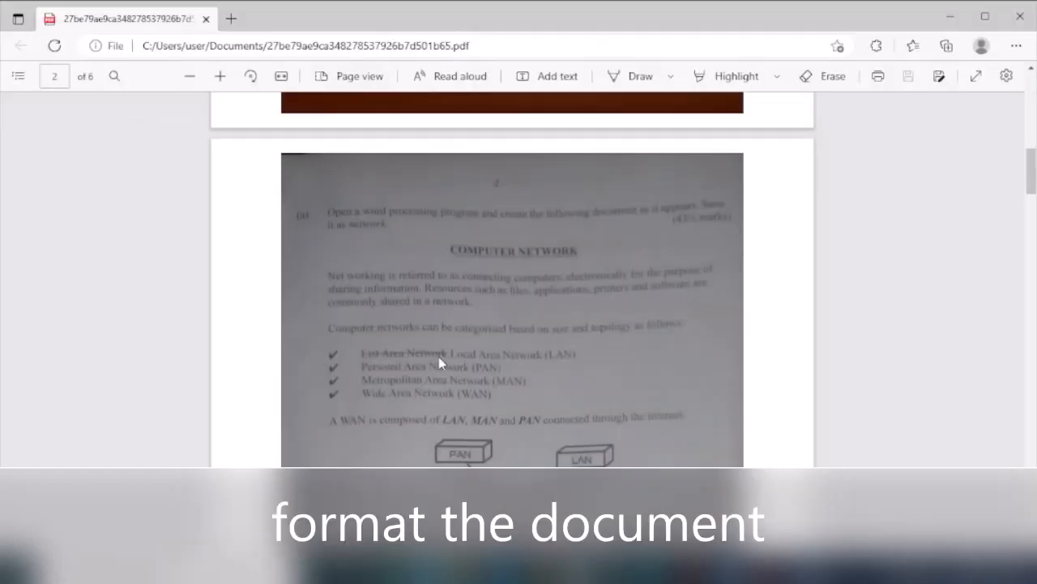
# Review the text on page 2 of the Edge PDF, and correct "Net working" to "Networking" in Word's first paragraph.
pyautogui.scroll(-2, 438, 357)
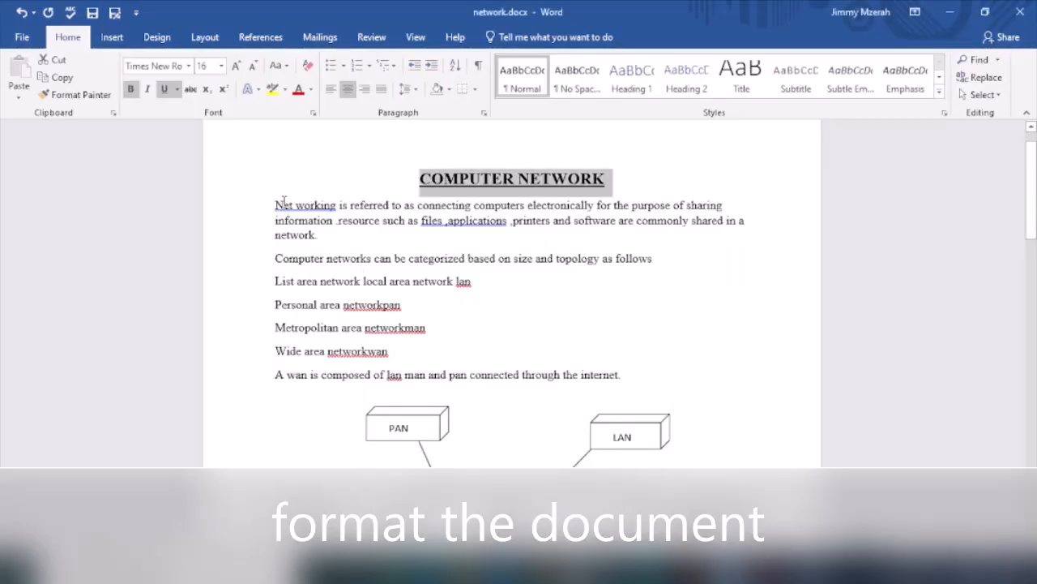
pyautogui.click(285, 207)
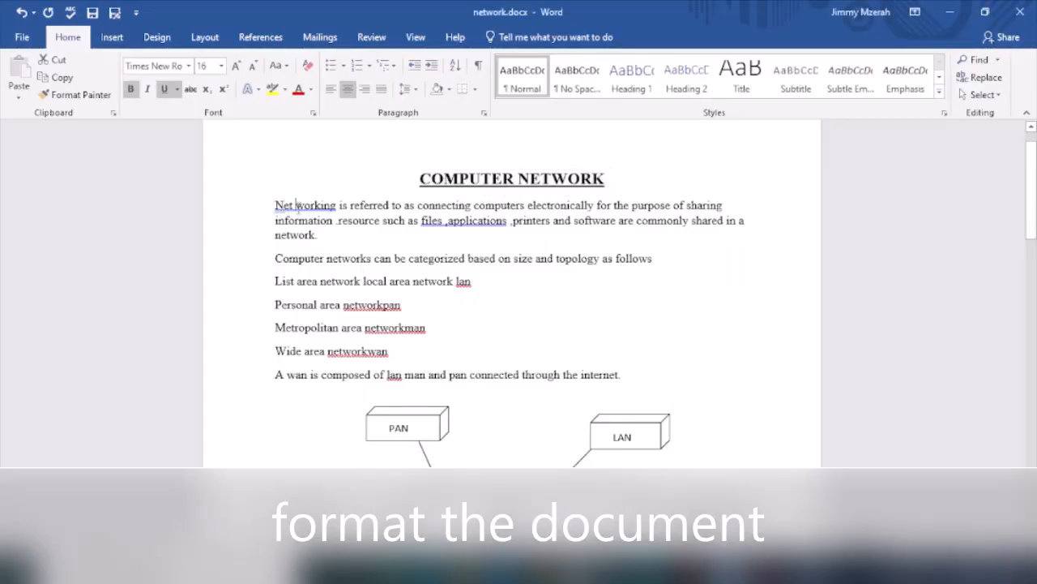
pyautogui.rightClick(298, 207)
pyautogui.click(297, 226)
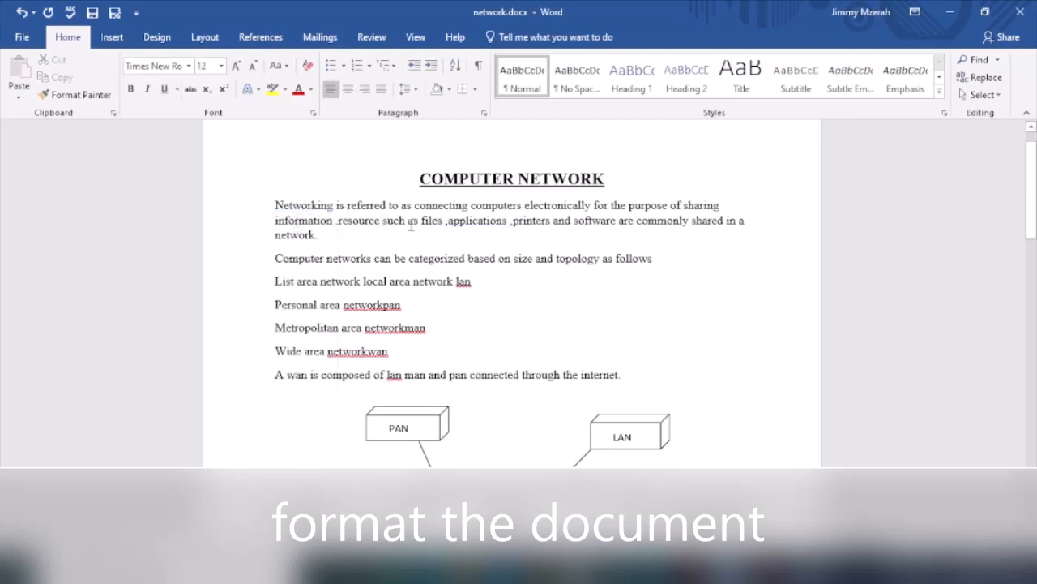
# Capitalise "Resource" in the first paragraph and remove the space between "information" and the full stop.
pyautogui.click(342, 220)
pyautogui.press('BackSpace')
pyautogui.write('R')
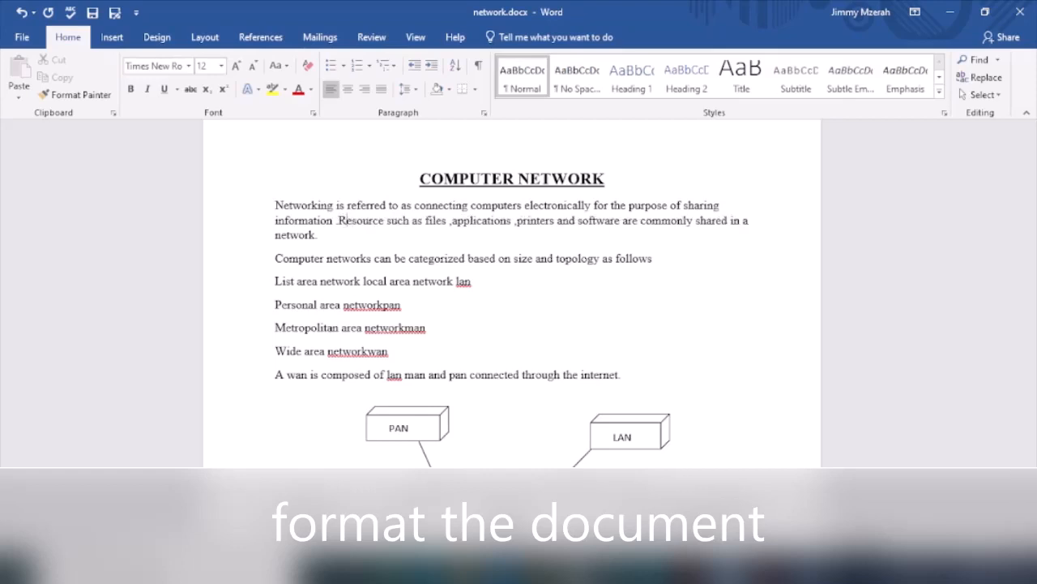
pyautogui.click(336, 220)
pyautogui.press('BackSpace')
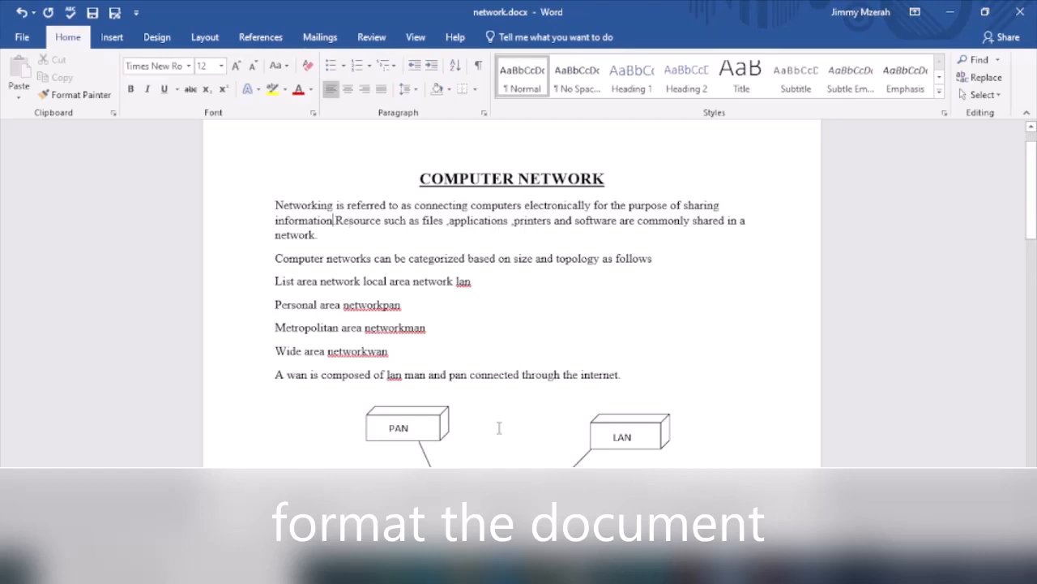
# Check the sentence introducing the list in the Edge PDF, and add a colon after "as follows" in Word.
pyautogui.click(429, 572)
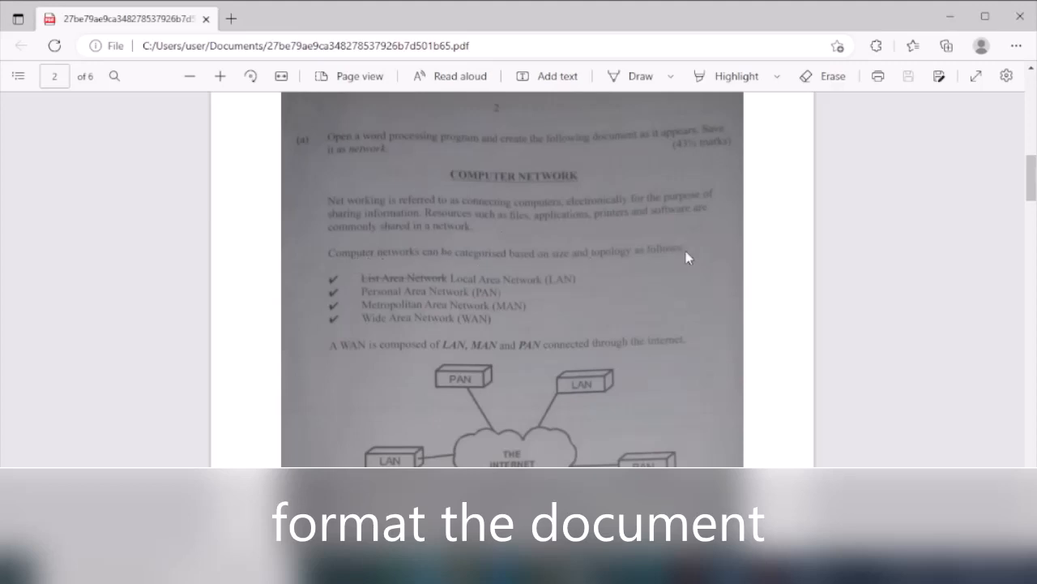
pyautogui.click(427, 570)
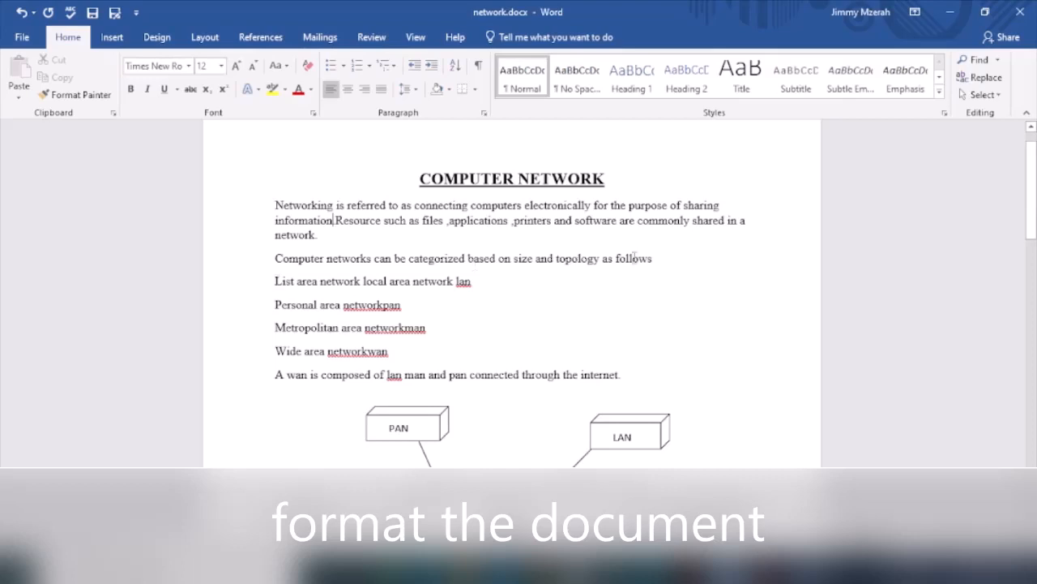
pyautogui.click(660, 259)
pyautogui.write(':')
# Check the list in the Edge PDF, and capitalise each word of the four network-type lines in Word.
pyautogui.hotkey('alt', 'Tab')
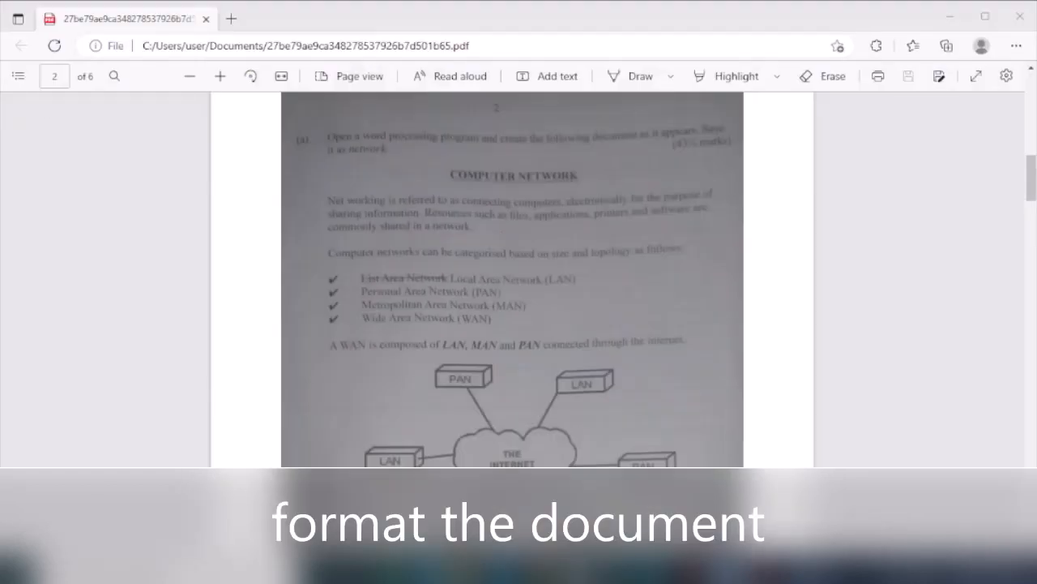
pyautogui.scroll(-2, 367, 266)
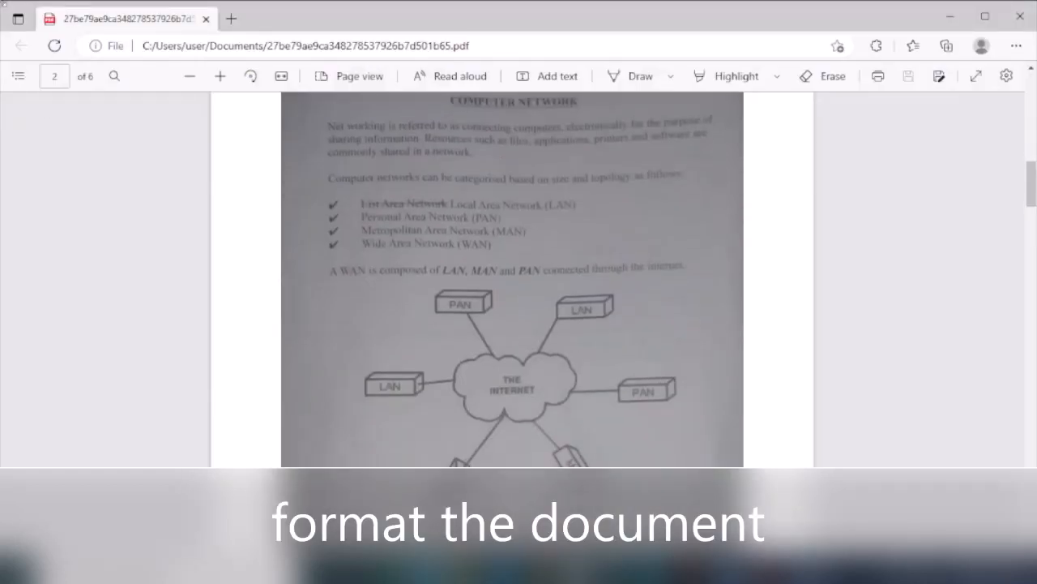
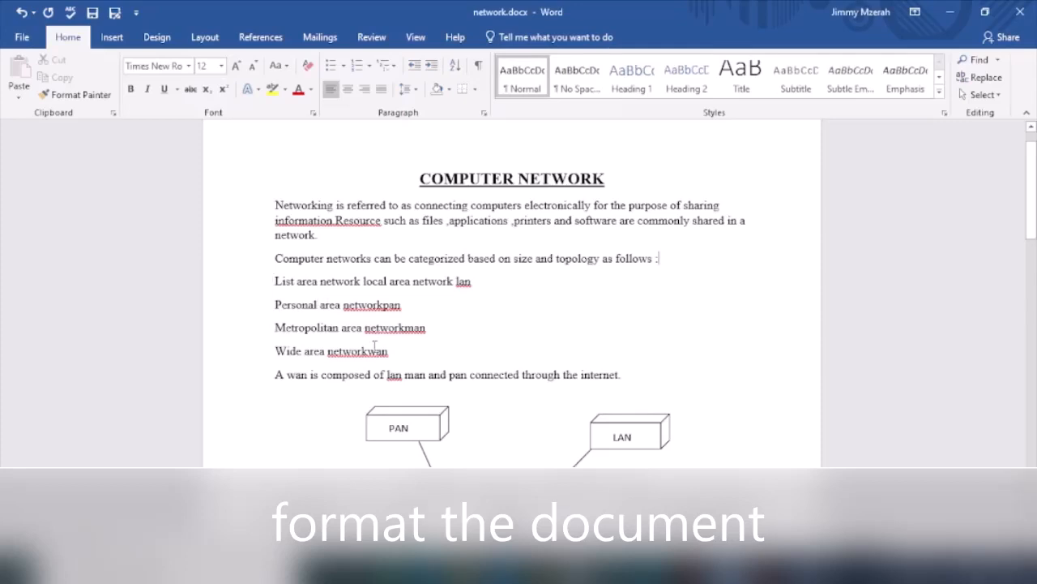
pyautogui.keyDown('shift'); pyautogui.click(393, 351); pyautogui.keyUp('shift')
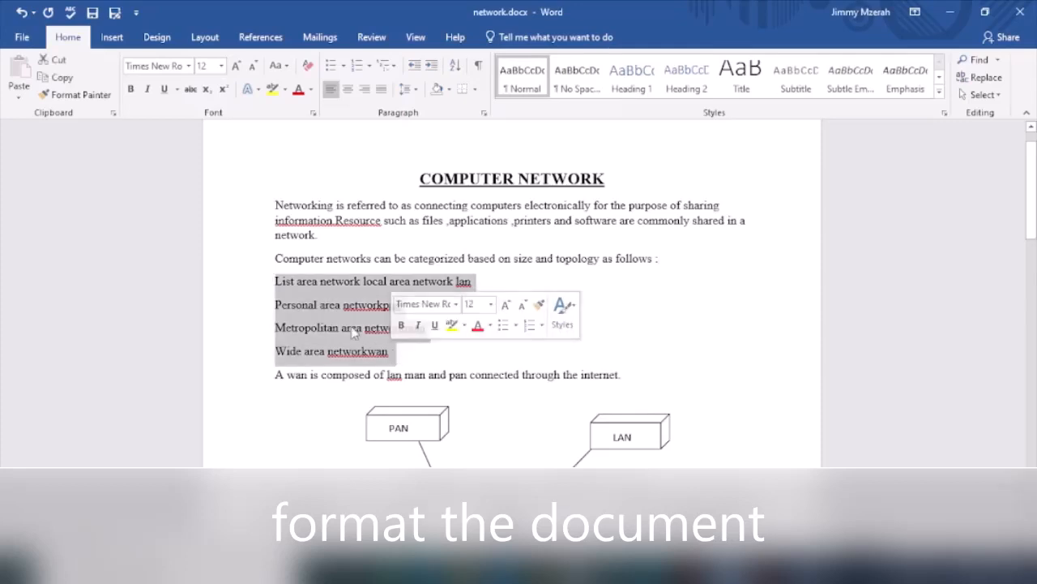
pyautogui.click(281, 68)
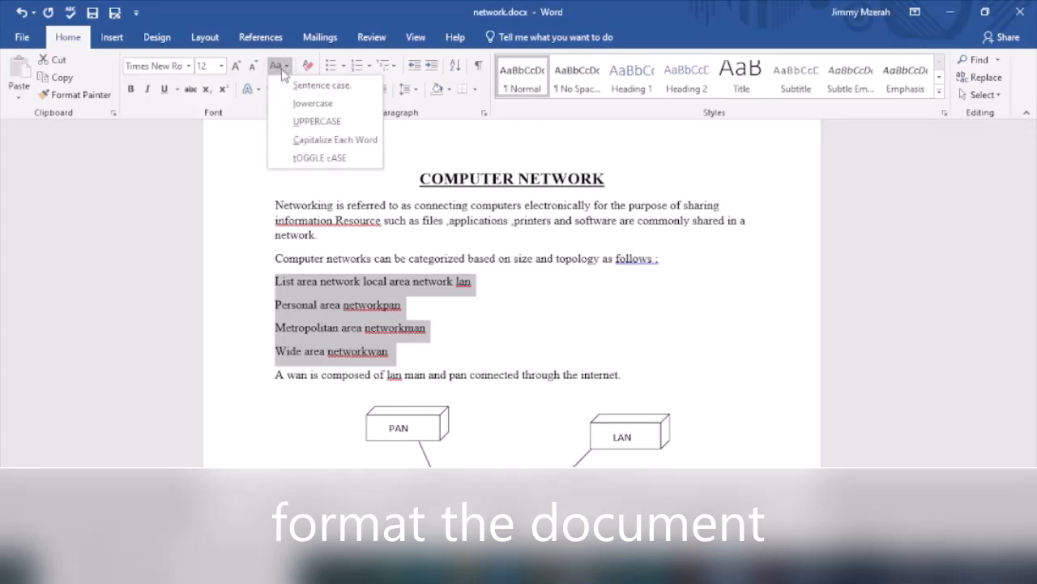
pyautogui.click(306, 140)
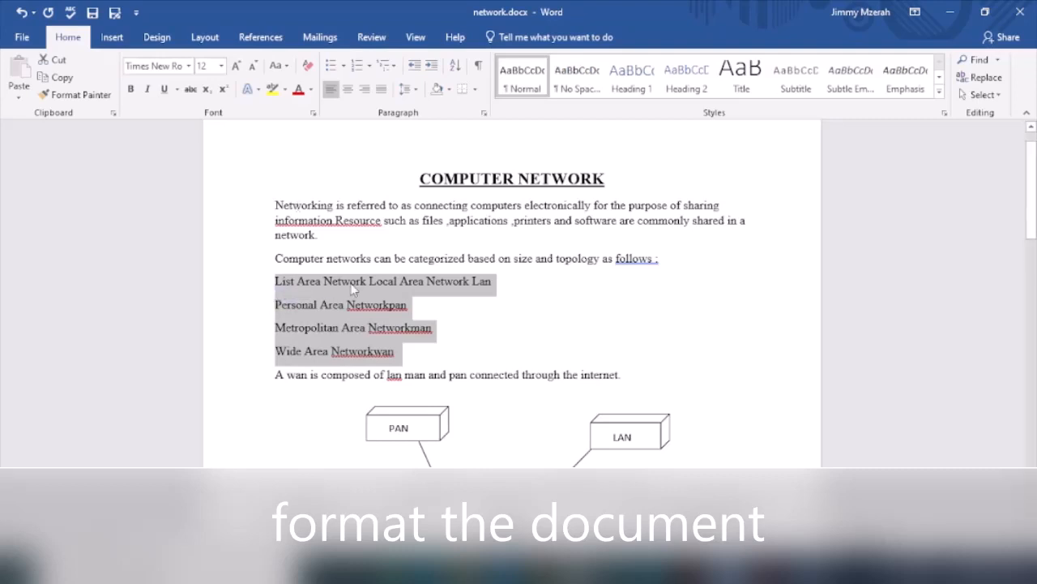
pyautogui.click(465, 319)
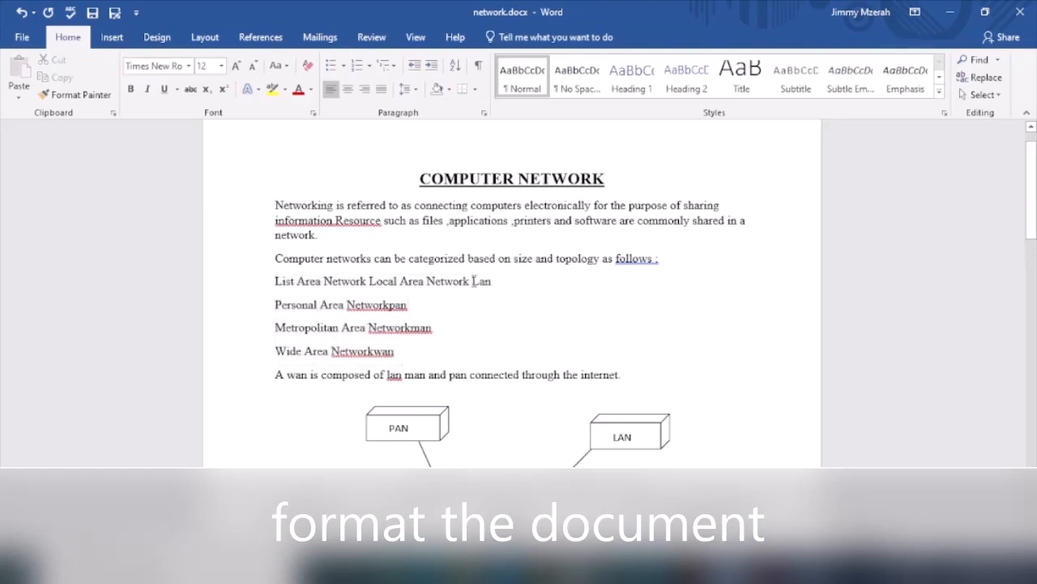
# Put "Lan" at the end of the Local Area Network line in parentheses and make it uppercase.
pyautogui.click(473, 281)
pyautogui.write('(')
pyautogui.click(498, 280)
pyautogui.write(')')
pyautogui.doubleClick(485, 281)
pyautogui.click(488, 282)
pyautogui.doubleClick(486, 283)
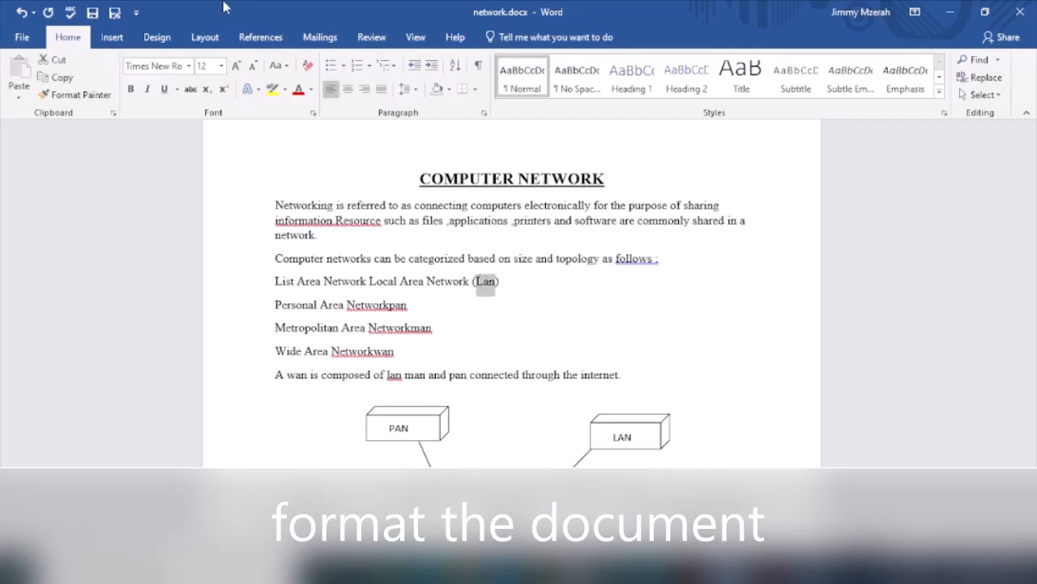
pyautogui.click(278, 66)
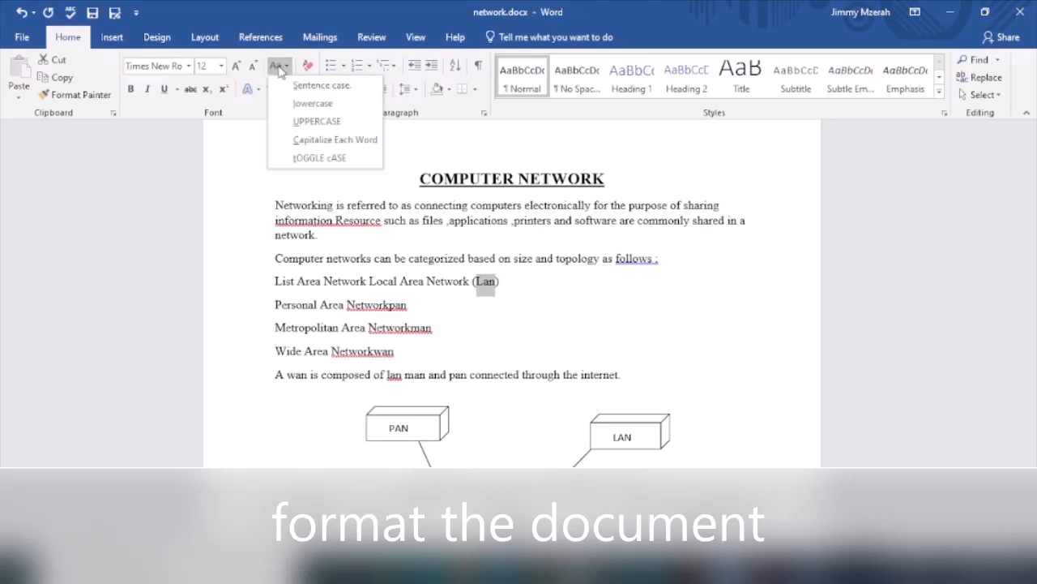
pyautogui.click(312, 123)
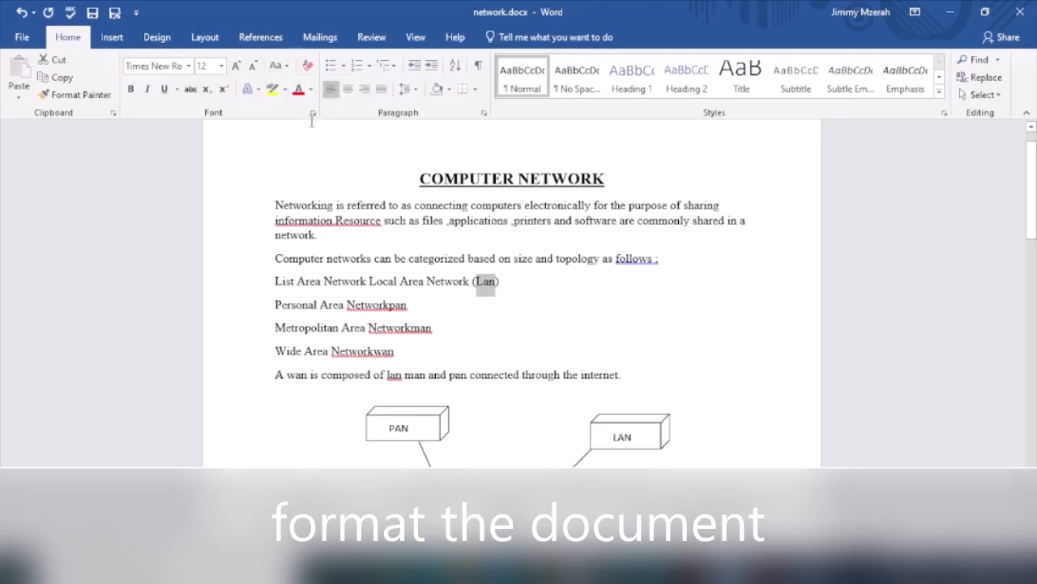
pyautogui.click(278, 66)
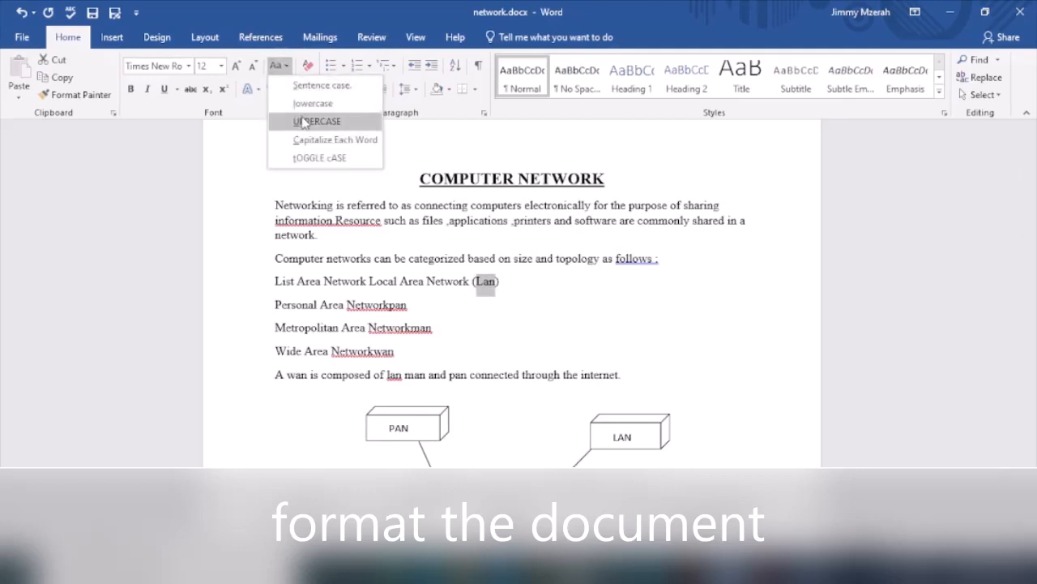
pyautogui.click(304, 121)
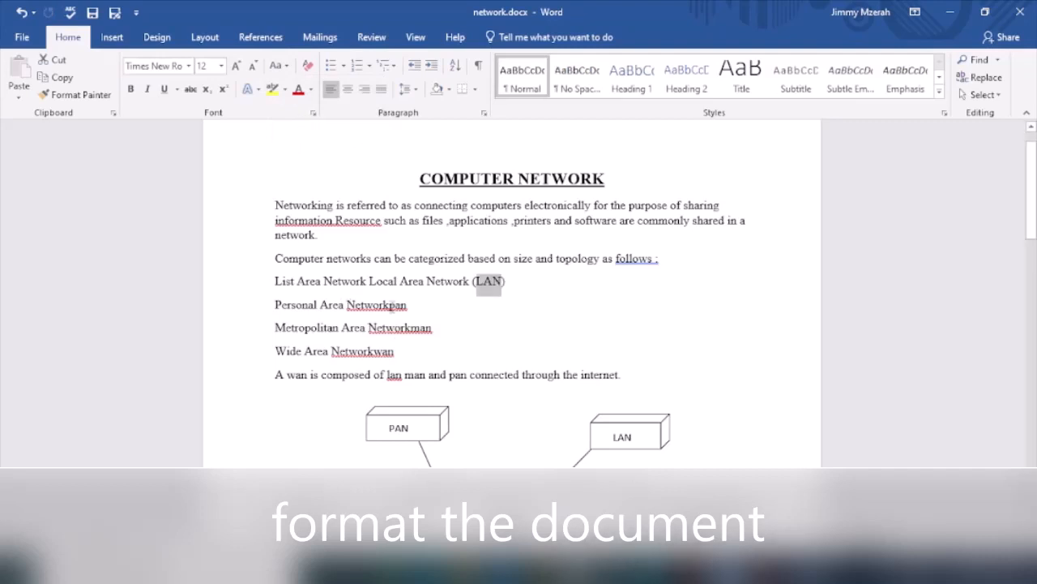
# Enclose "pan" in the Personal Area Network line in parentheses and convert it to uppercase.
pyautogui.click(393, 304)
pyautogui.write('(')
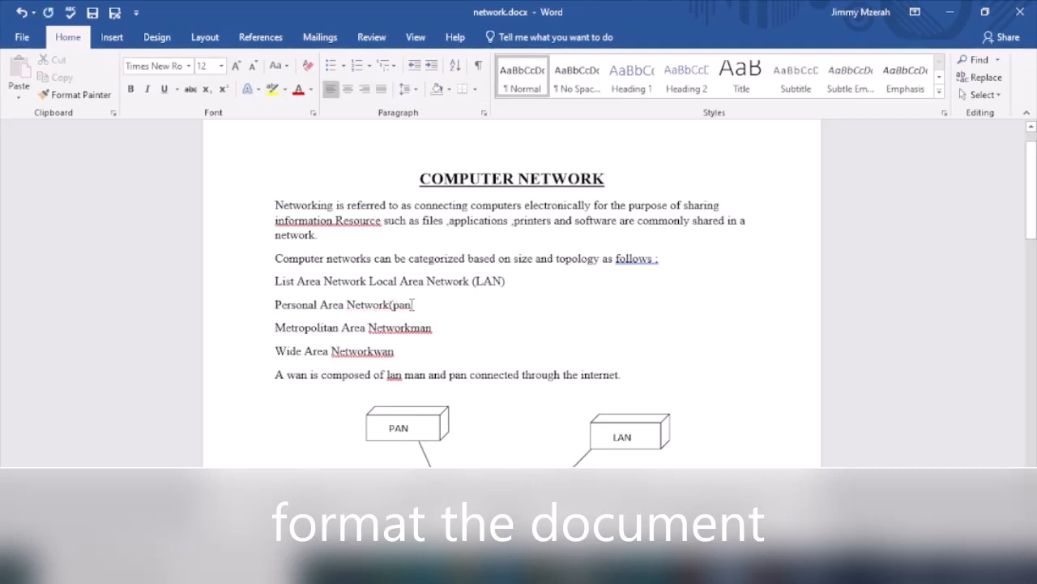
pyautogui.click(413, 305)
pyautogui.write(')')
pyautogui.moveTo(412, 304); pyautogui.dragTo(391, 303)
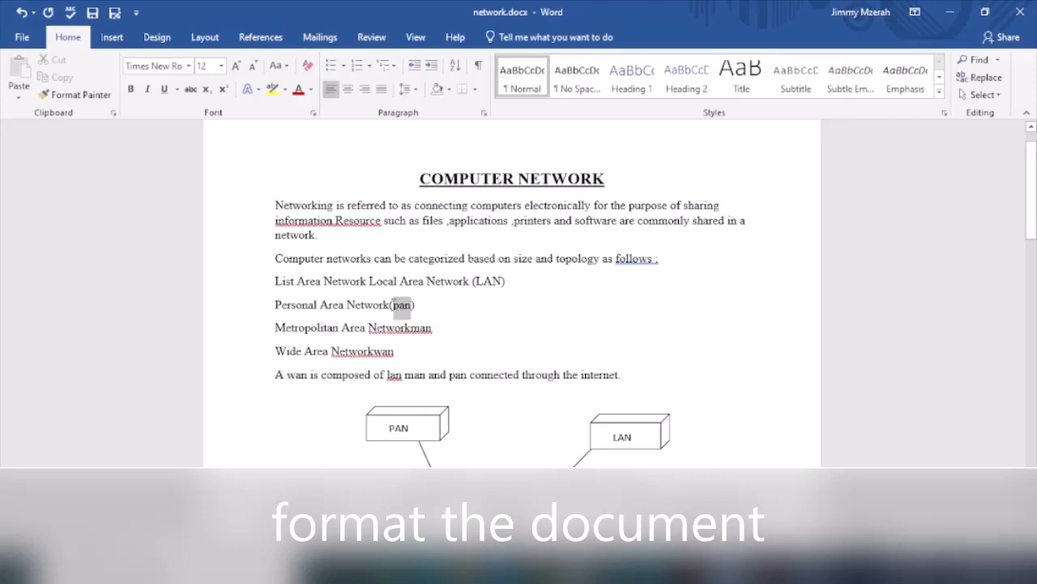
pyautogui.click(285, 68)
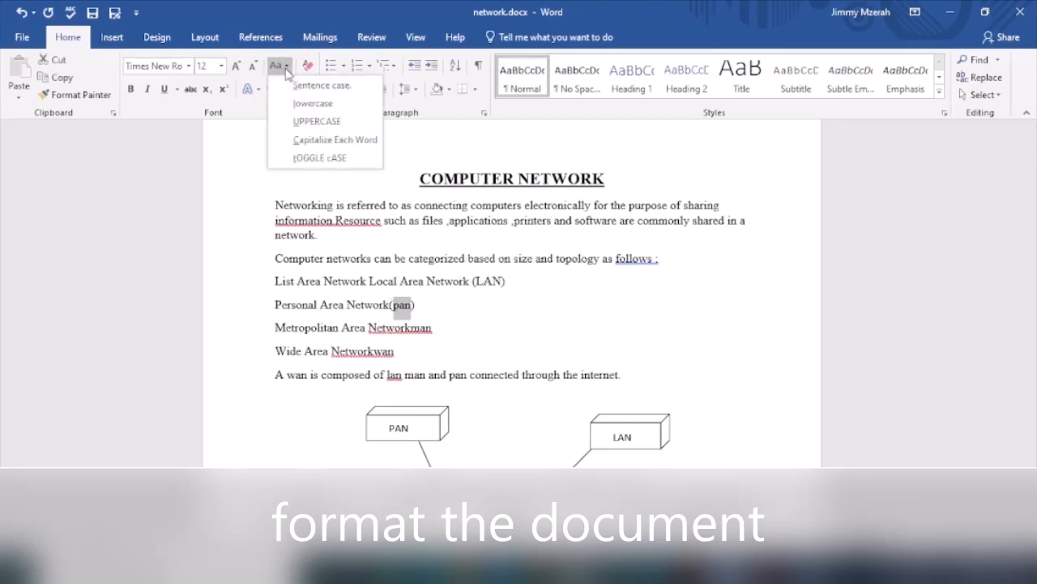
pyautogui.click(317, 120)
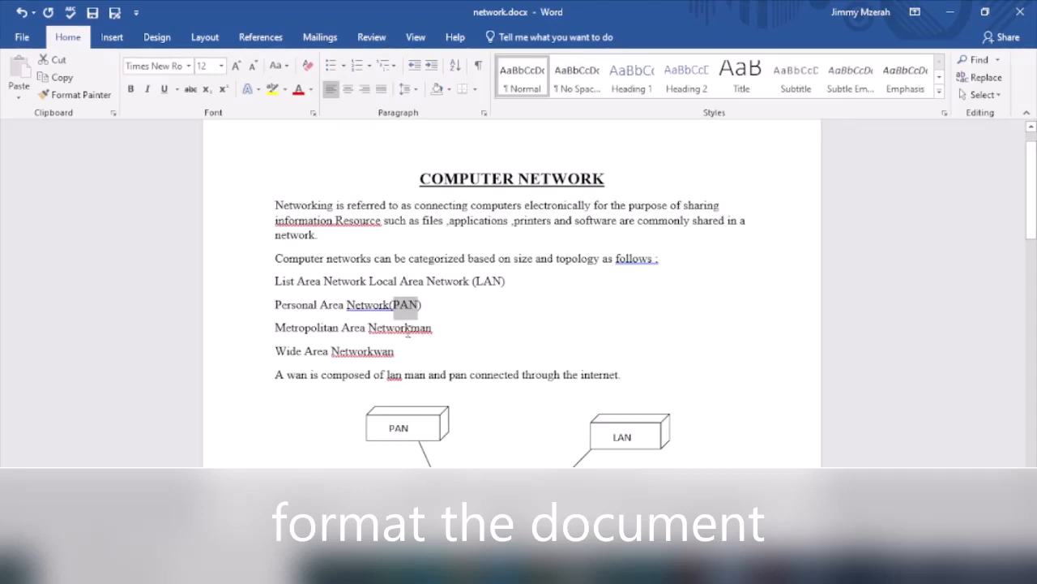
# Make "man" uppercase in parentheses on the Metropolitan Area Network line, and put a space before "(MAN)" and "(PAN)".
pyautogui.moveTo(436, 327); pyautogui.dragTo(411, 329)
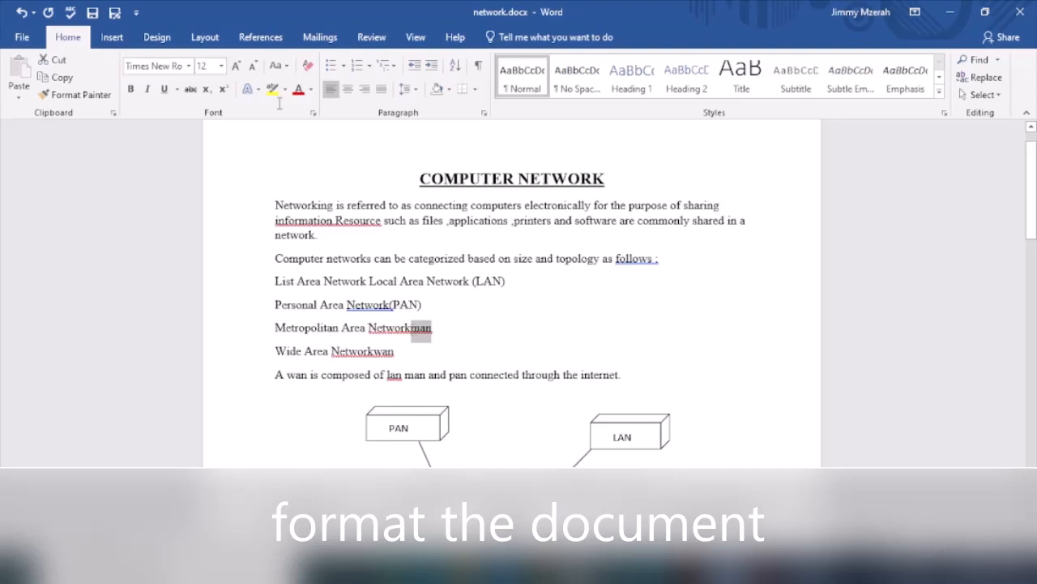
pyautogui.click(282, 68)
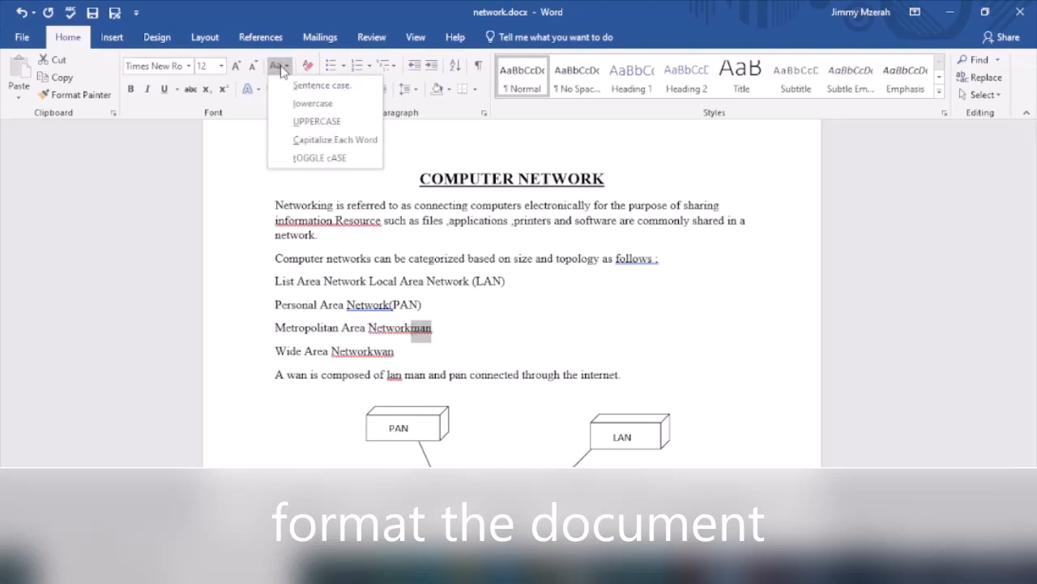
pyautogui.click(311, 125)
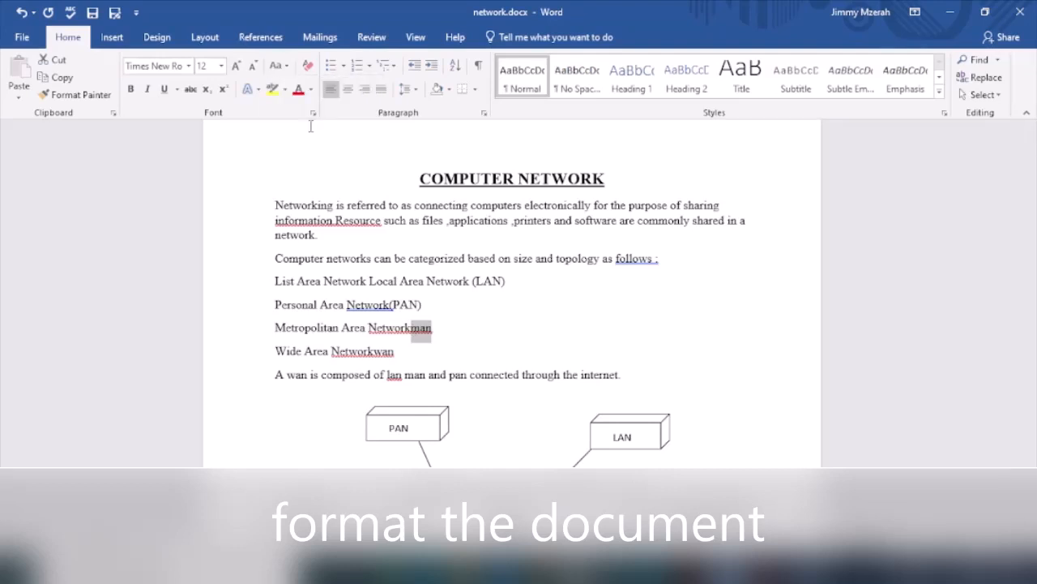
pyautogui.click(444, 327)
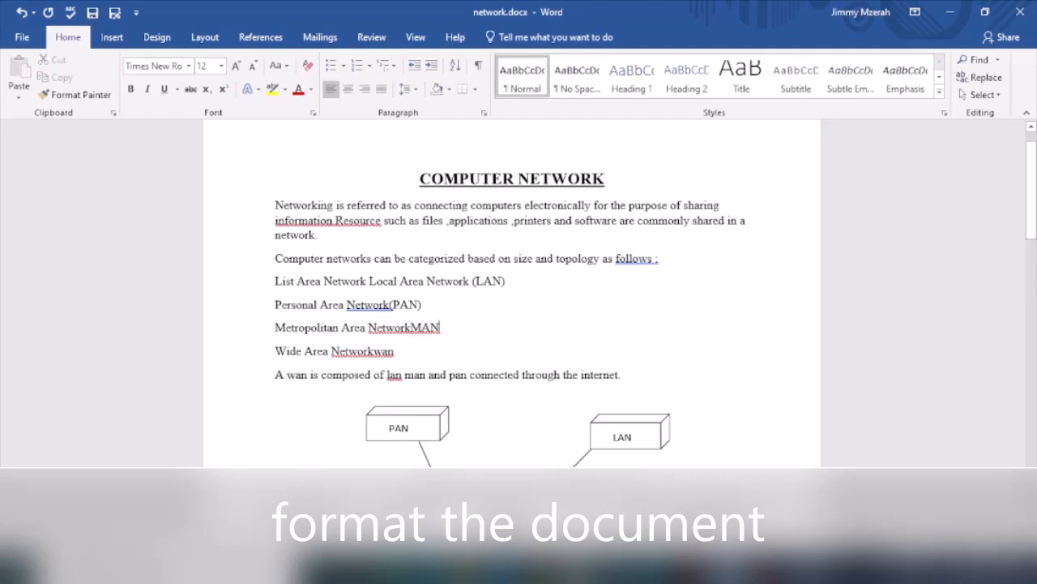
pyautogui.write(')')
pyautogui.click(411, 327)
pyautogui.write('(')
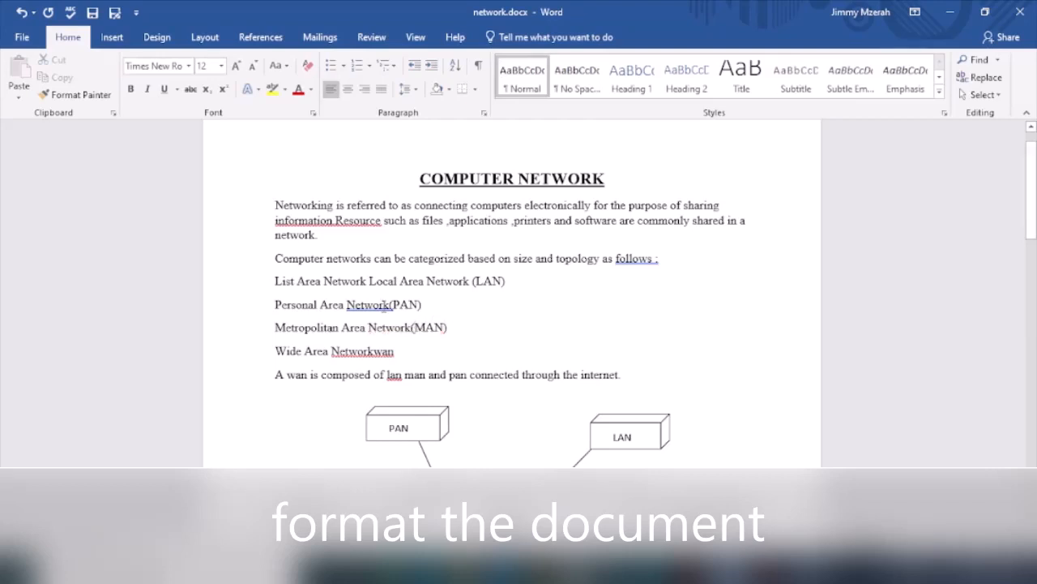
pyautogui.click(392, 305)
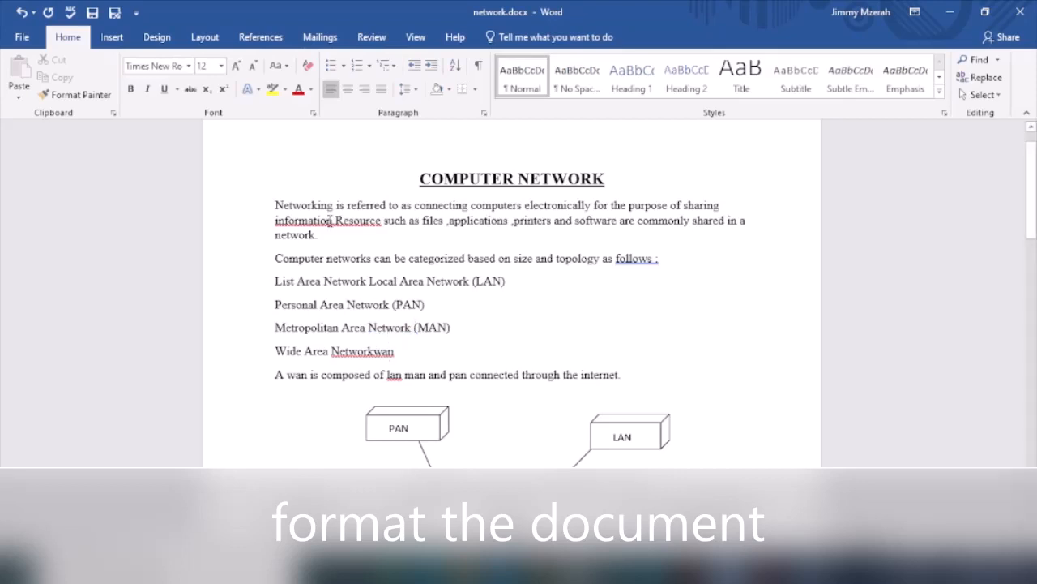
# Correct the punctuation spacing in the two opening paragraphs to "information. Resource", "files, applications, printers" and "follows:".
pyautogui.rightClick(333, 219)
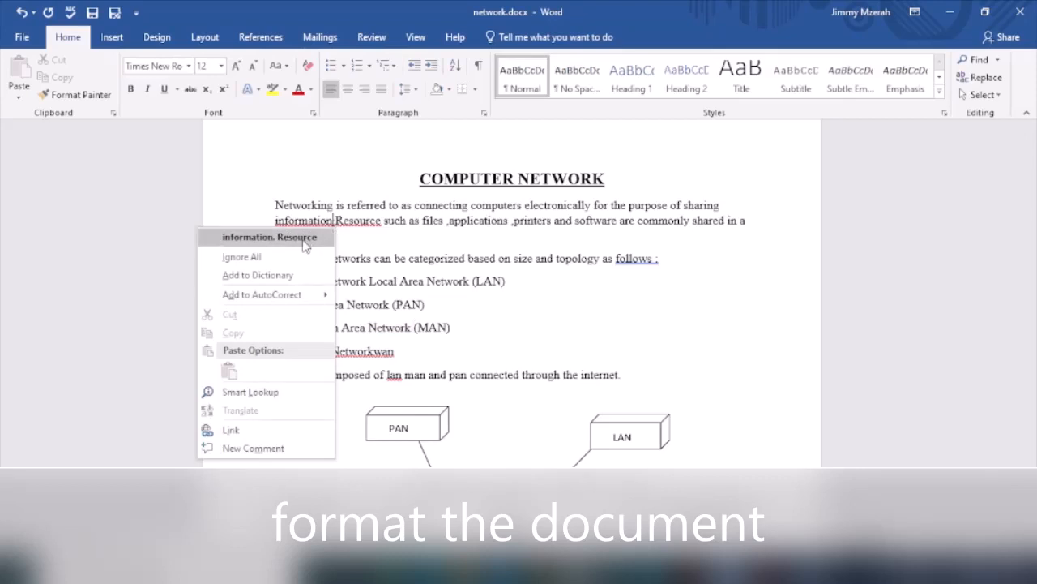
pyautogui.click(304, 237)
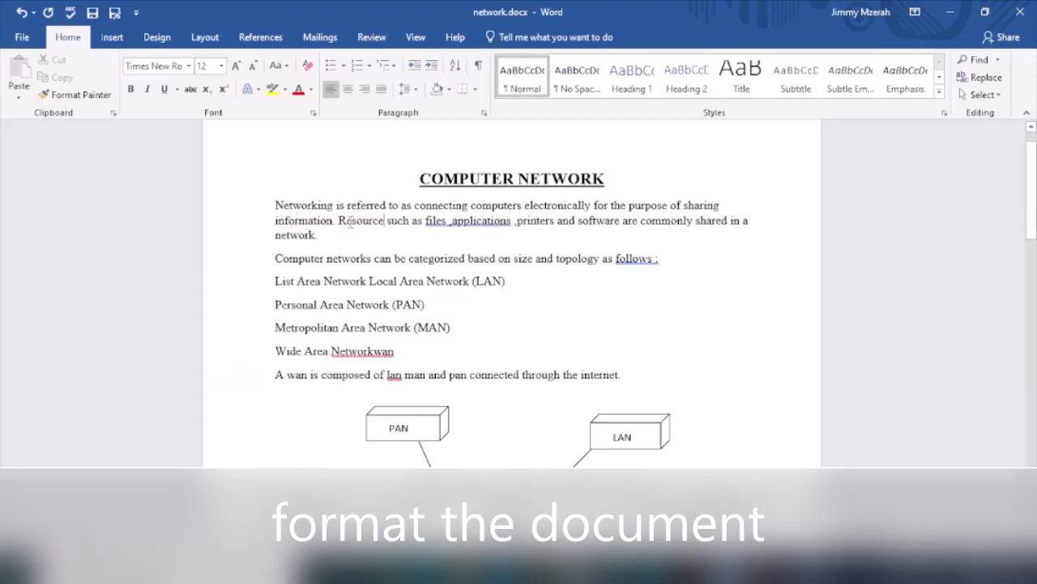
pyautogui.rightClick(452, 228)
pyautogui.click(454, 236)
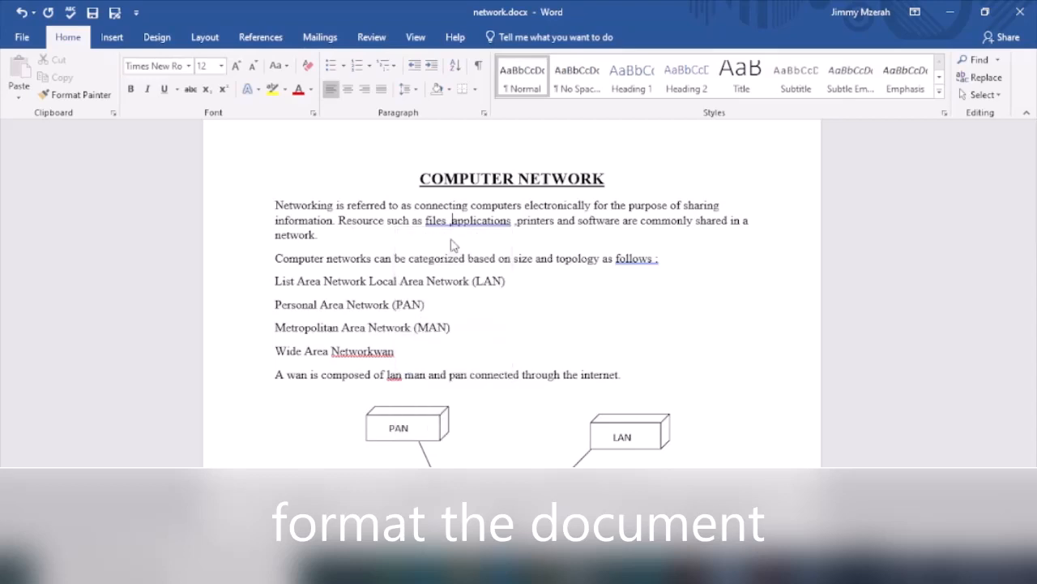
pyautogui.press('BackSpace')
pyautogui.write(',')
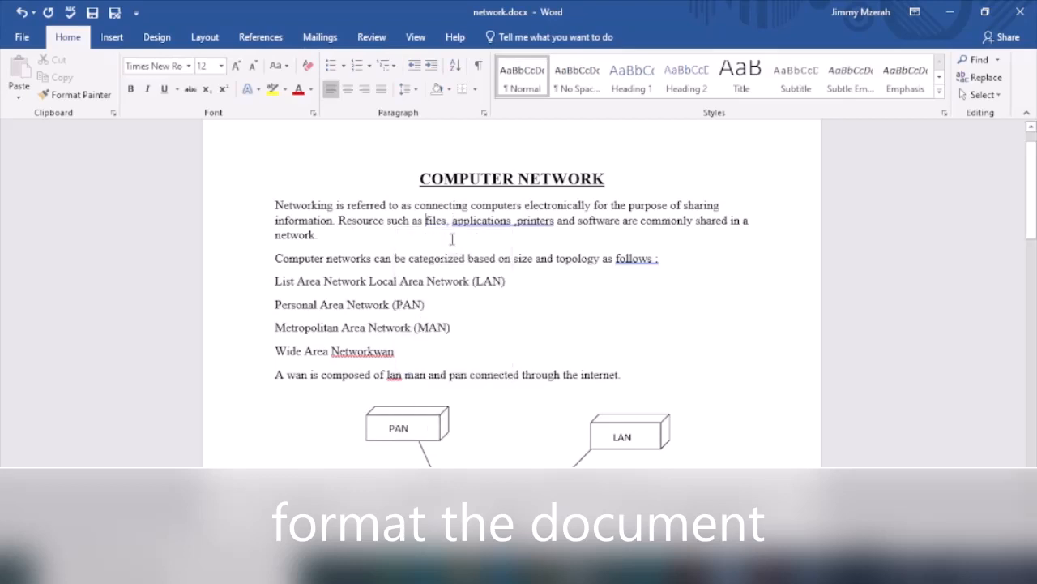
pyautogui.rightClick(507, 221)
pyautogui.click(492, 235)
pyautogui.rightClick(640, 261)
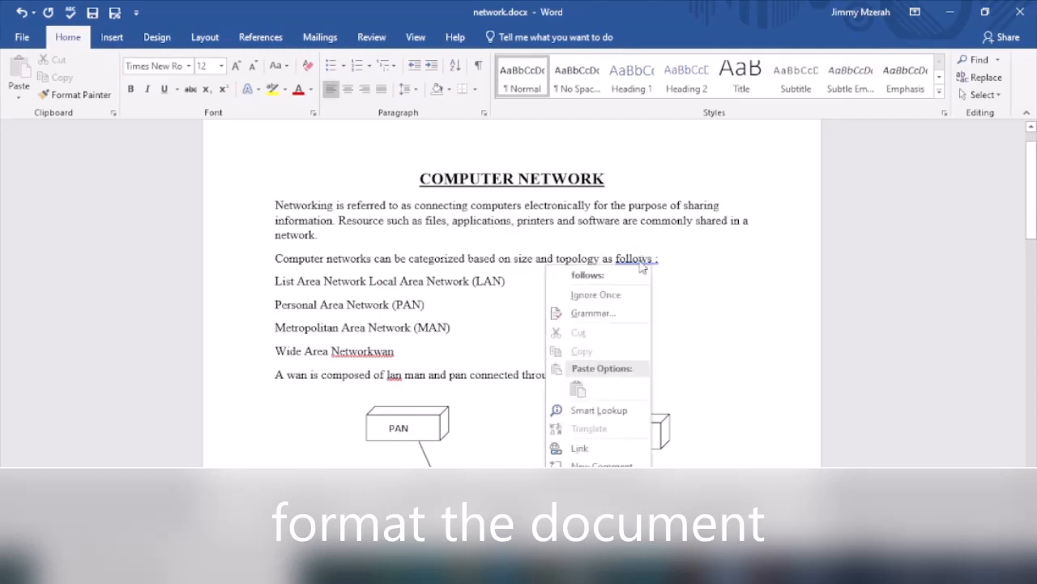
pyautogui.click(612, 276)
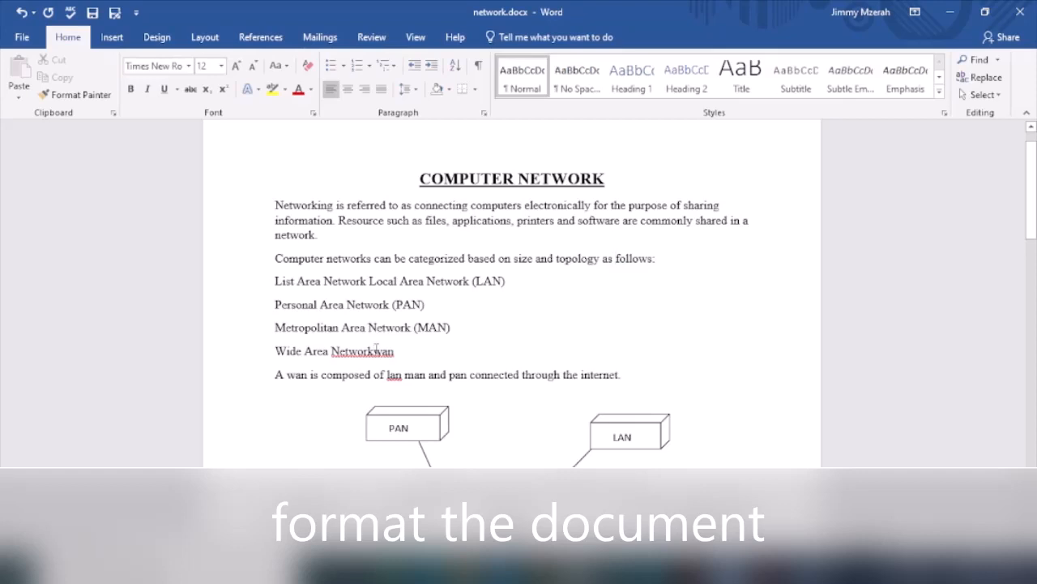
# Enclose "wan" in the Wide Area Network line in parentheses, make it uppercase and put a space before it.
pyautogui.click(376, 351)
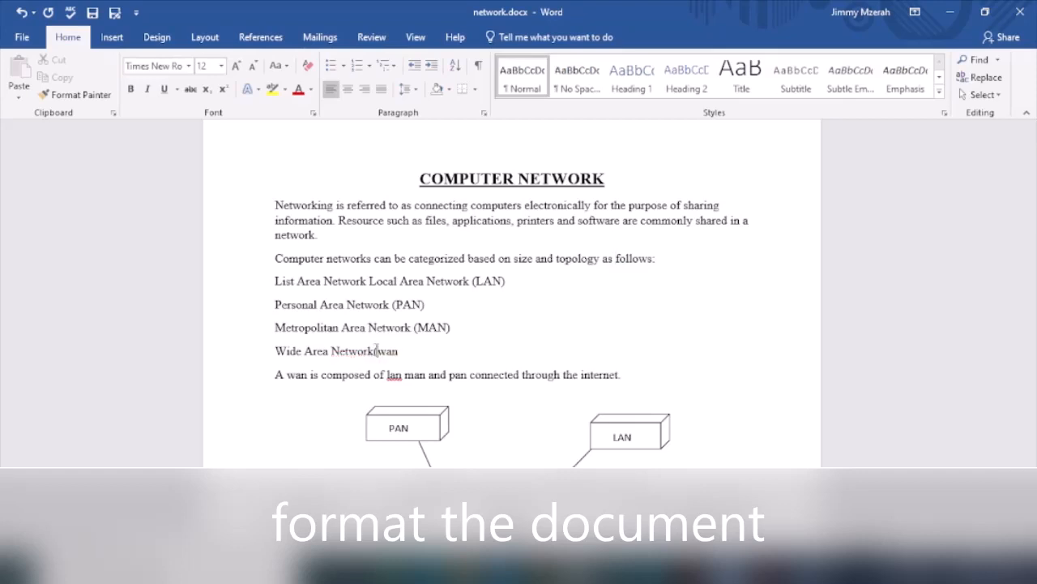
pyautogui.press('BackSpace')
pyautogui.write('(wan)')
pyautogui.moveTo(376, 348); pyautogui.dragTo(374, 350)
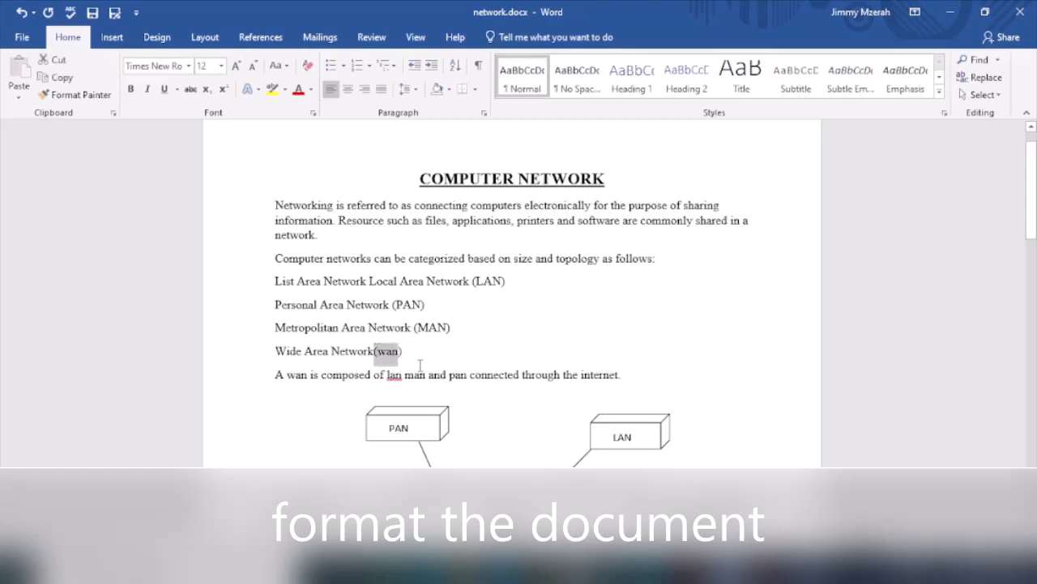
pyautogui.click(405, 351)
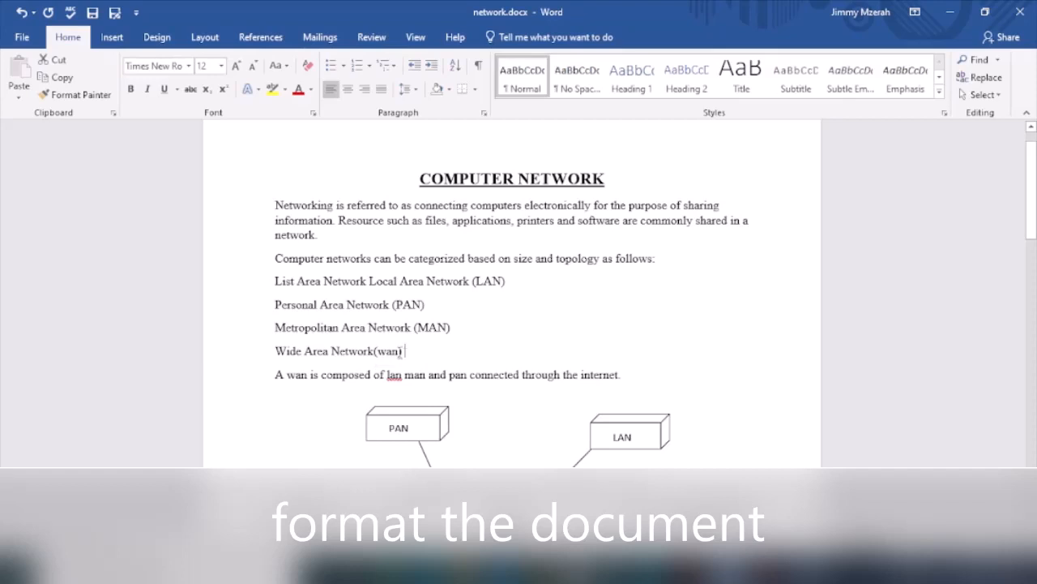
pyautogui.doubleClick(382, 351)
pyautogui.click(406, 351)
pyautogui.moveTo(399, 350); pyautogui.dragTo(378, 352)
pyautogui.click(278, 65)
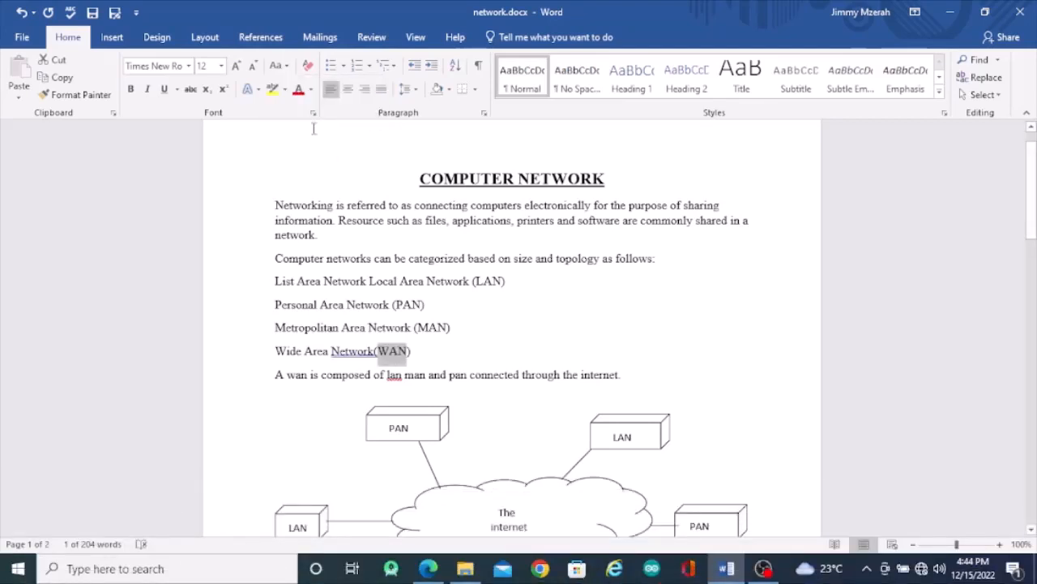
pyautogui.click(446, 367)
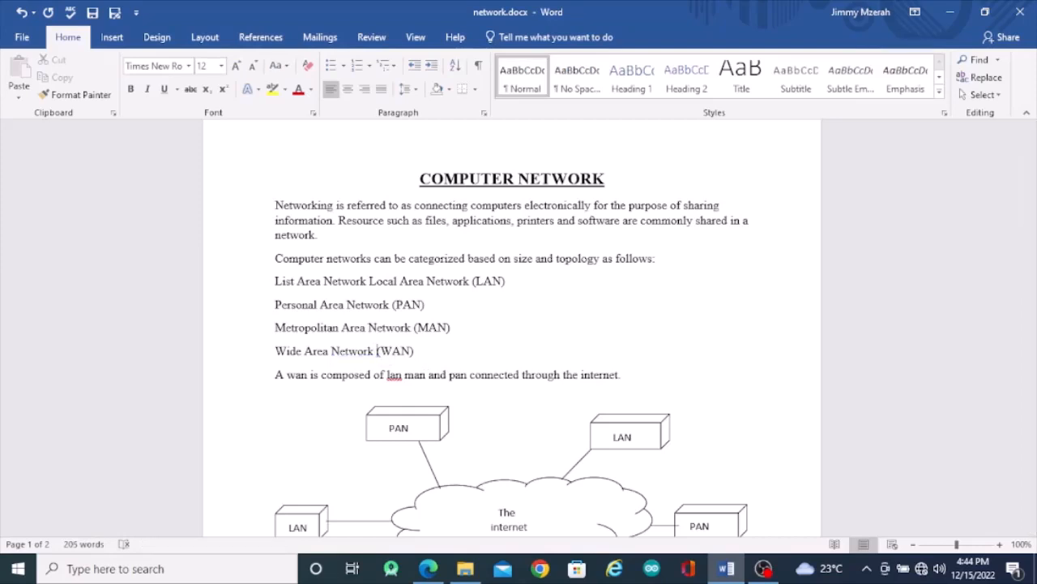
pyautogui.click(430, 347)
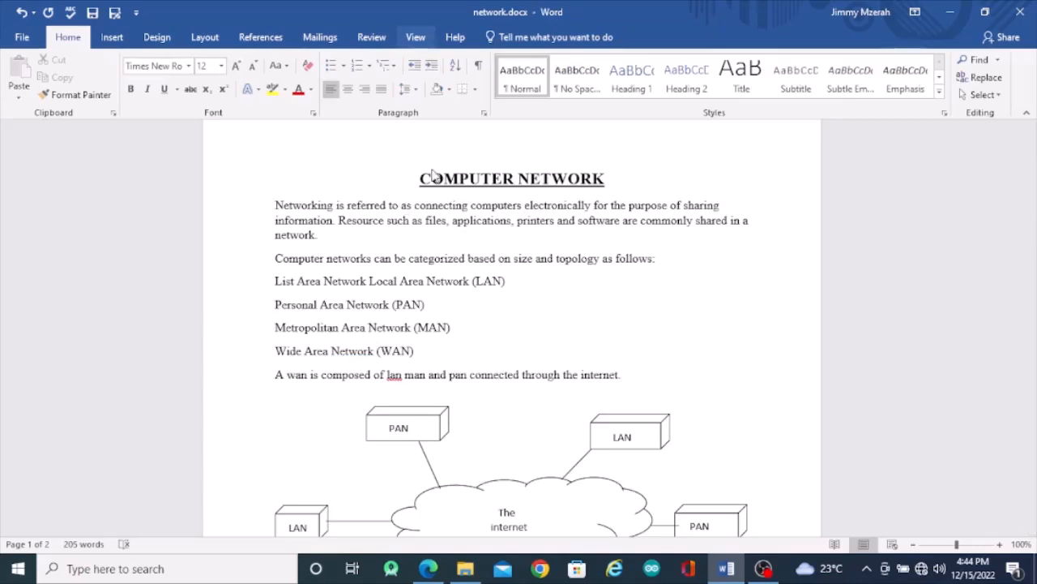
# Check the first list line in the Edge PDF, and apply Strikethrough to "List Area Network" in Word.
pyautogui.click(428, 568)
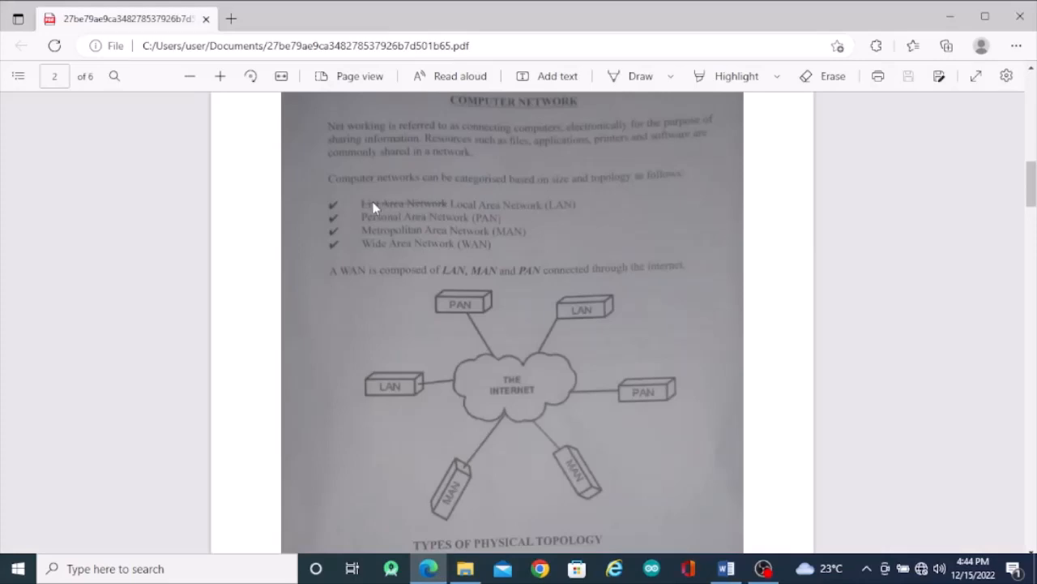
pyautogui.click(725, 569)
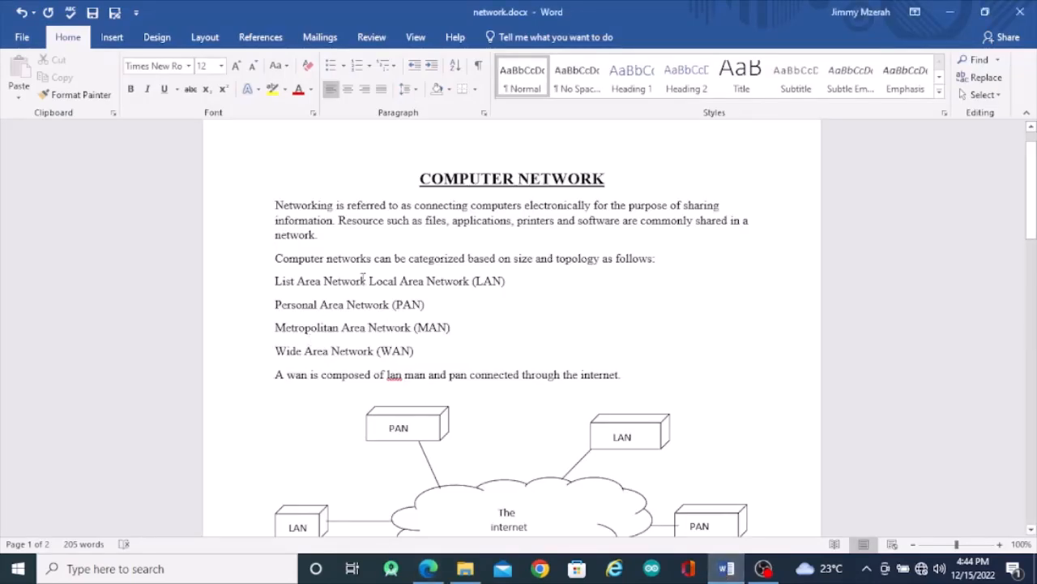
pyautogui.moveTo(366, 281); pyautogui.dragTo(276, 281)
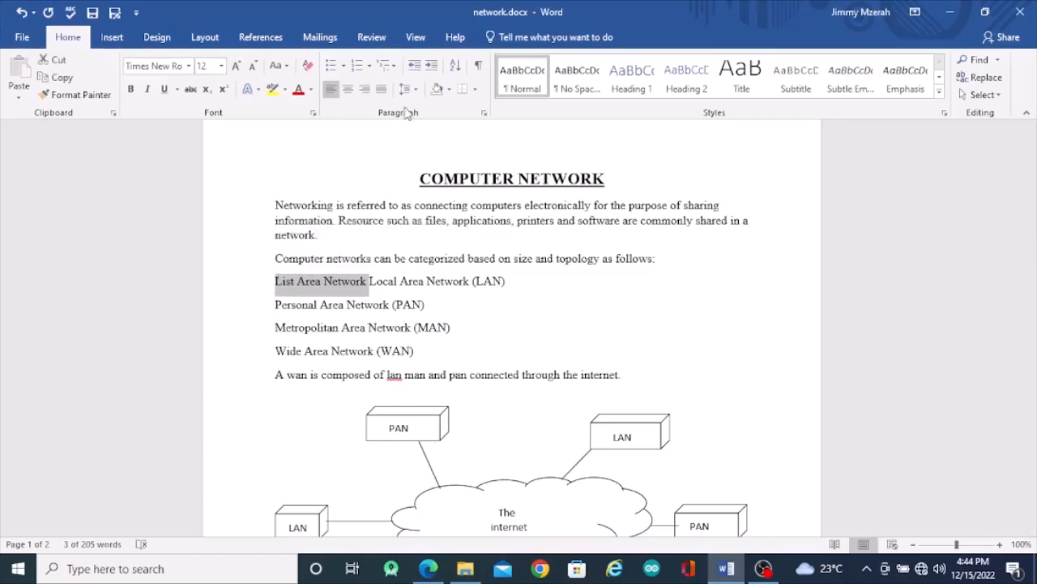
pyautogui.click(312, 113)
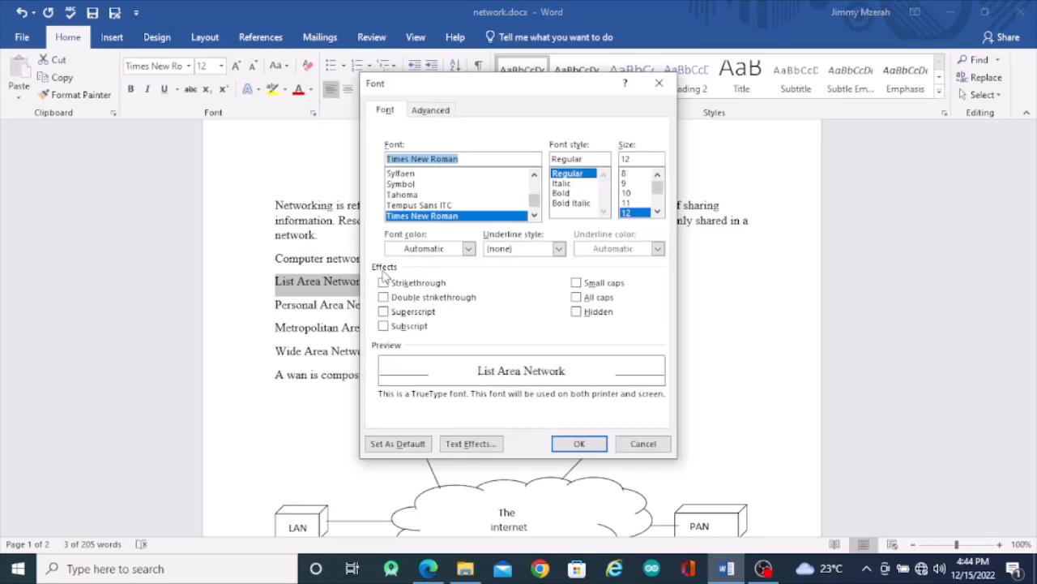
pyautogui.click(386, 285)
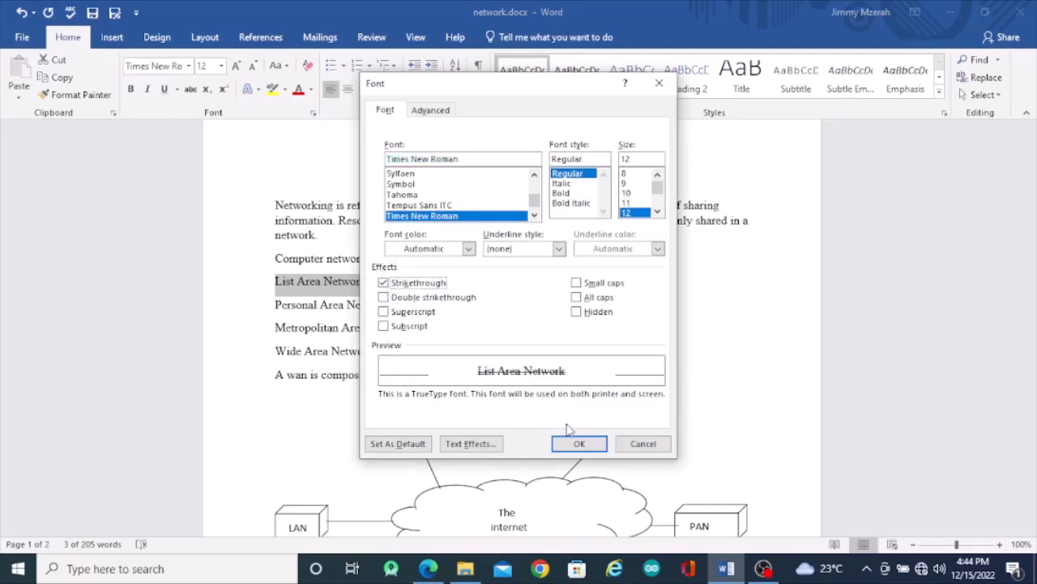
pyautogui.click(579, 444)
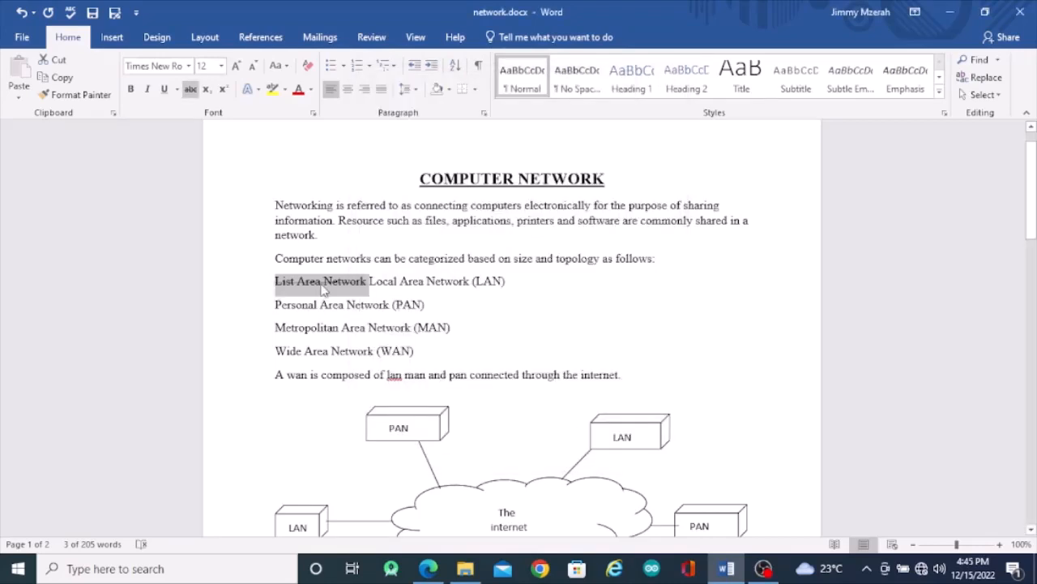
pyautogui.click(452, 360)
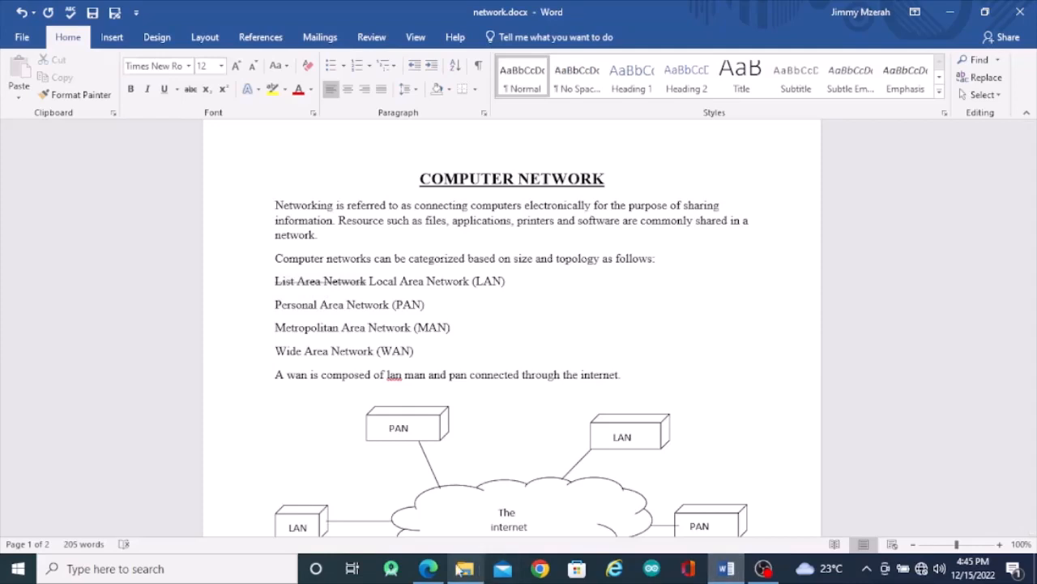
# Check the list in the Edge PDF, and give the four network-type lines in Word 1.0 line spacing and check-mark bullets.
pyautogui.click(428, 570)
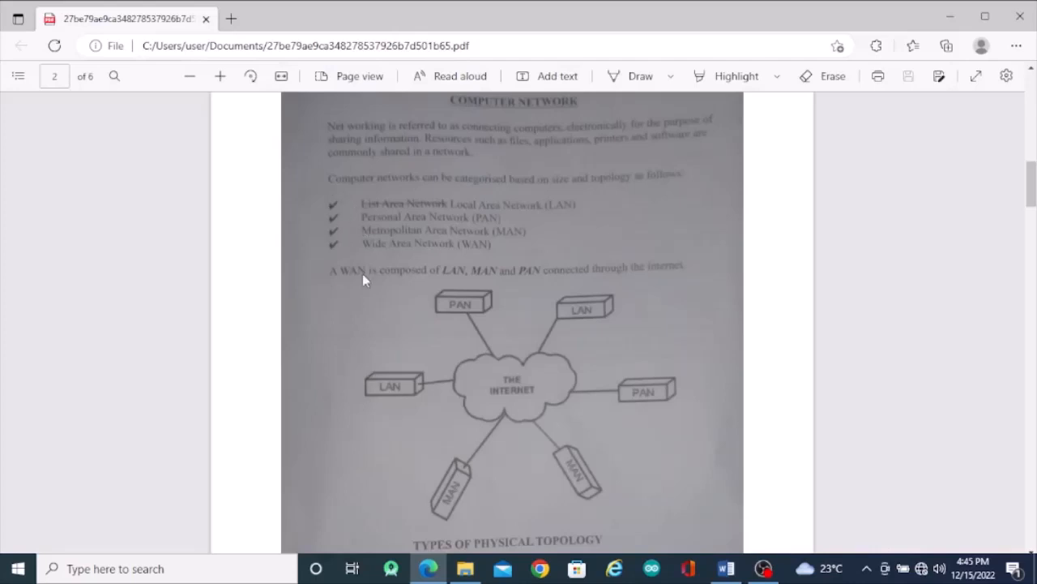
pyautogui.click(726, 568)
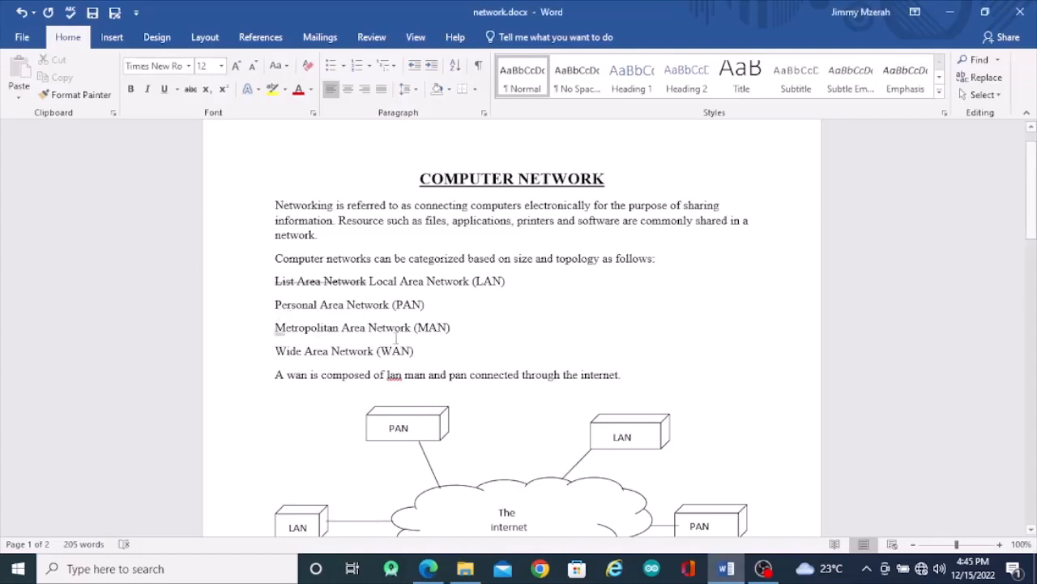
pyautogui.keyDown('shift'); pyautogui.click(420, 350); pyautogui.keyUp('shift')
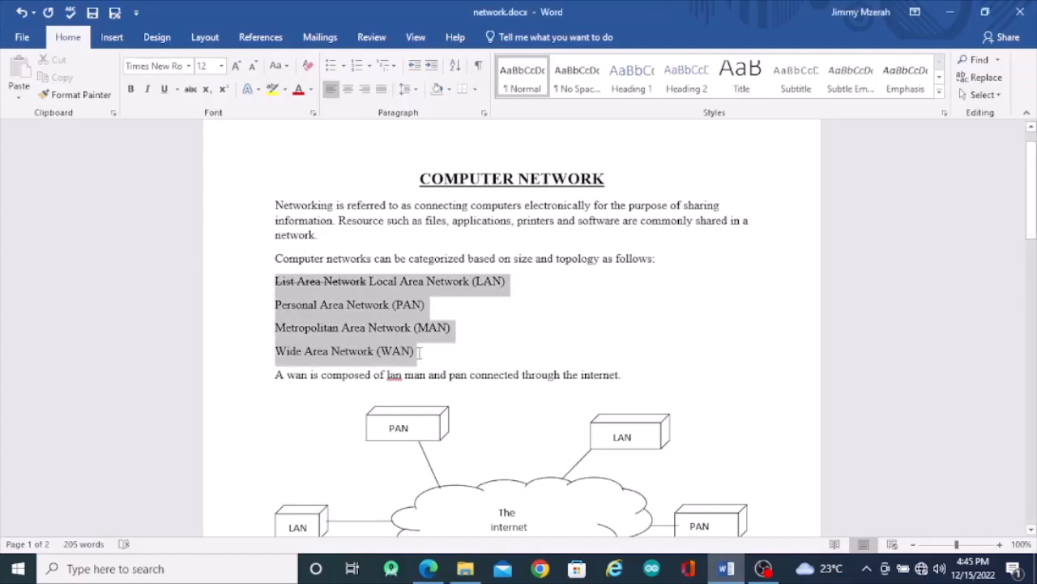
pyautogui.click(408, 89)
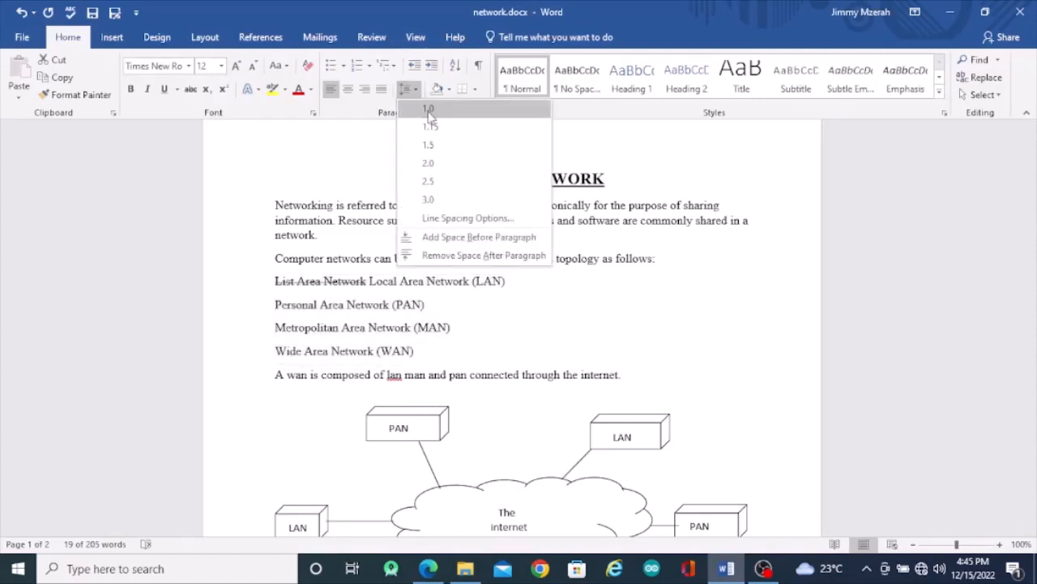
pyautogui.click(429, 111)
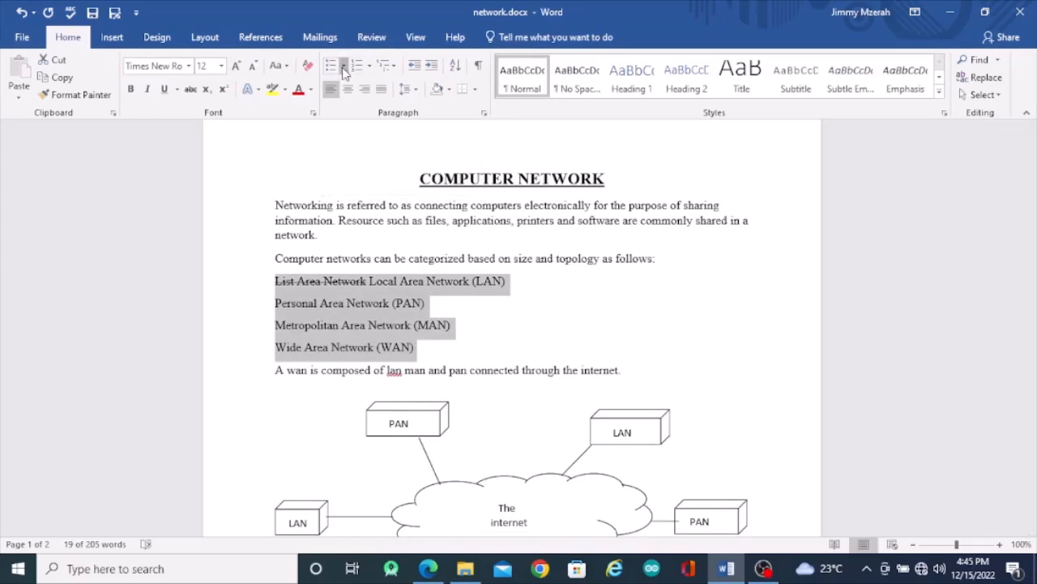
pyautogui.click(344, 66)
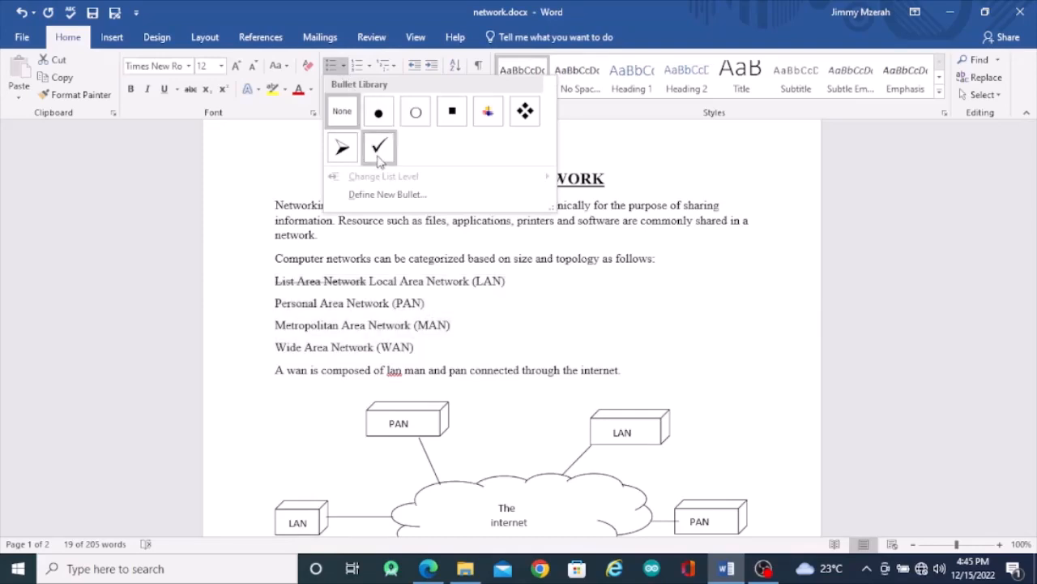
pyautogui.press('Escape')
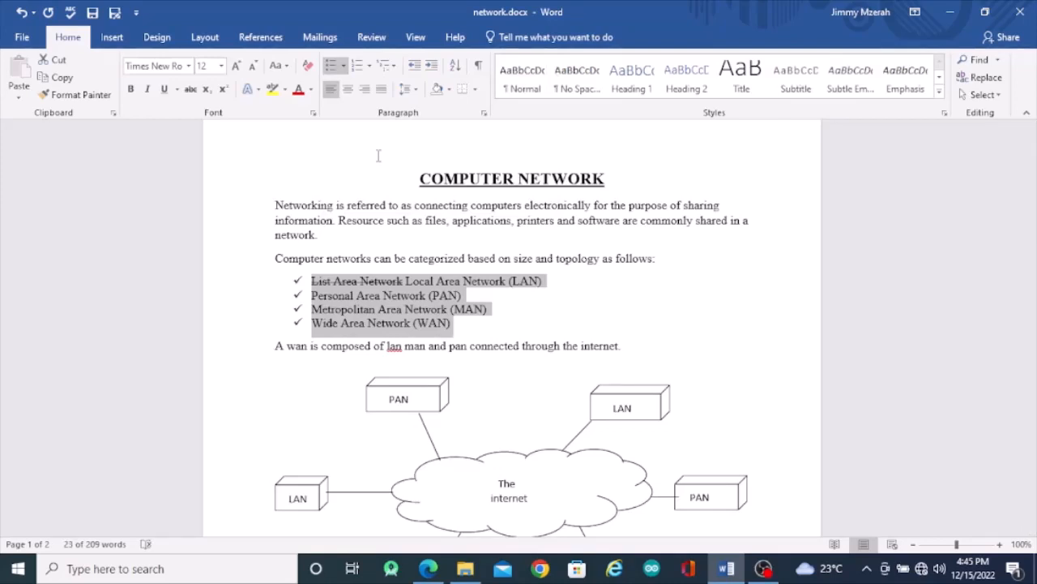
pyautogui.click(554, 349)
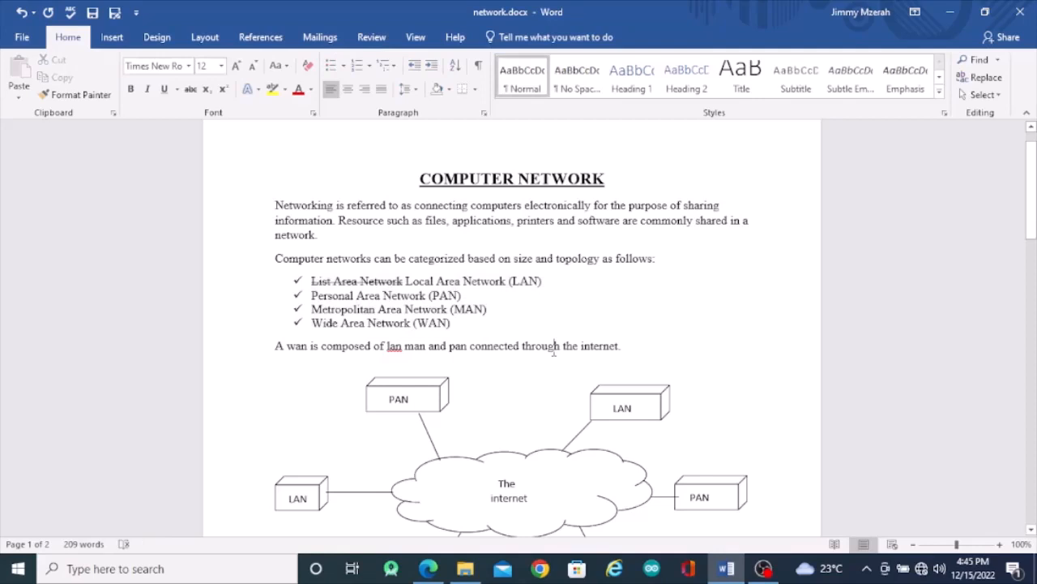
# Save the Word document, and check the sentence below the network-type list in the Edge PDF.
pyautogui.scroll(-1, 555, 349)
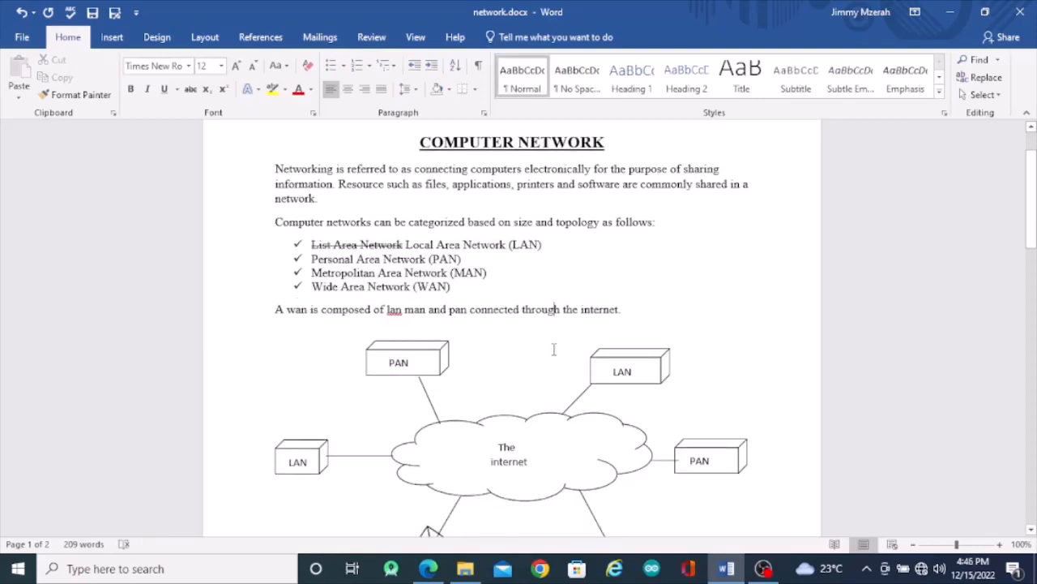
pyautogui.click(93, 14)
pyautogui.click(423, 567)
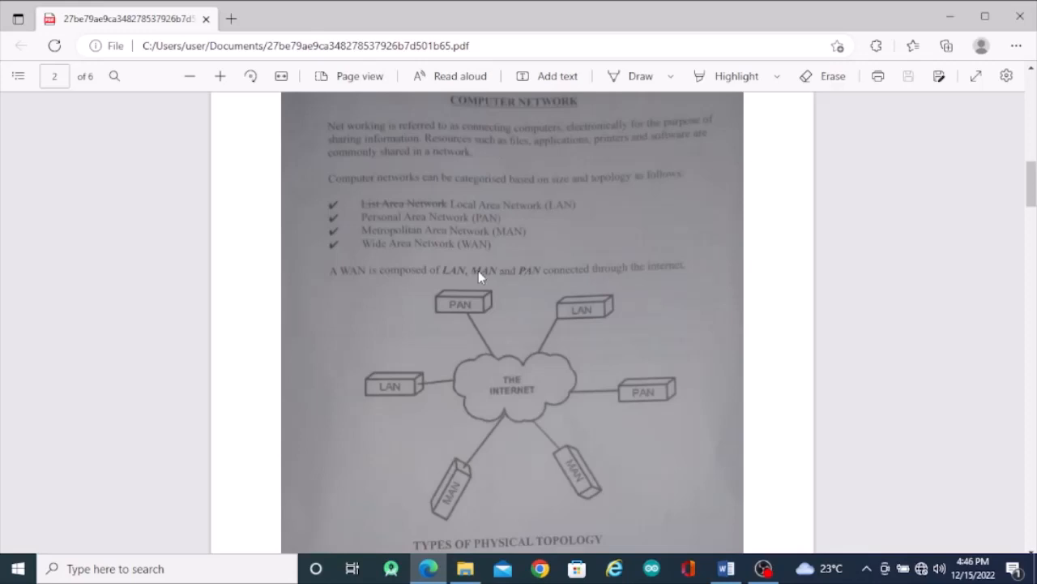
# In Word, make "lan man" uppercase in the sentence below the network-type list, and insert a comma after LAN.
pyautogui.click(726, 568)
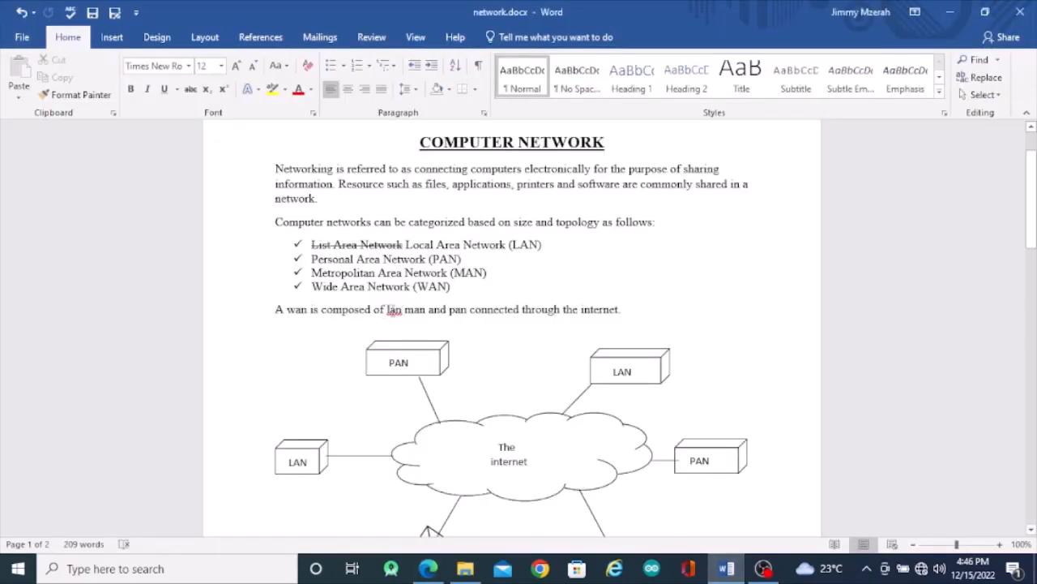
pyautogui.moveTo(387, 311); pyautogui.dragTo(426, 312)
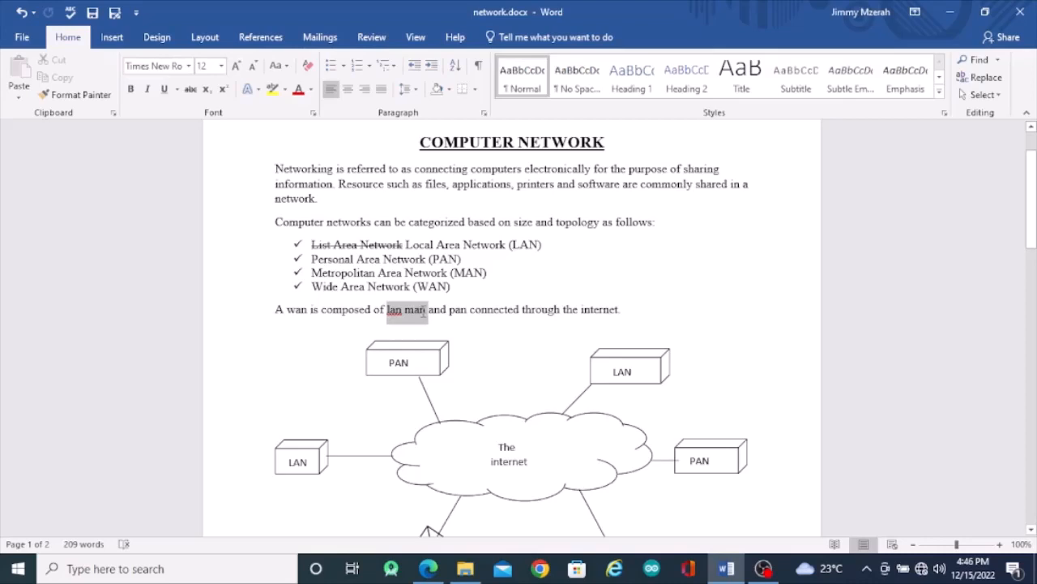
pyautogui.click(276, 67)
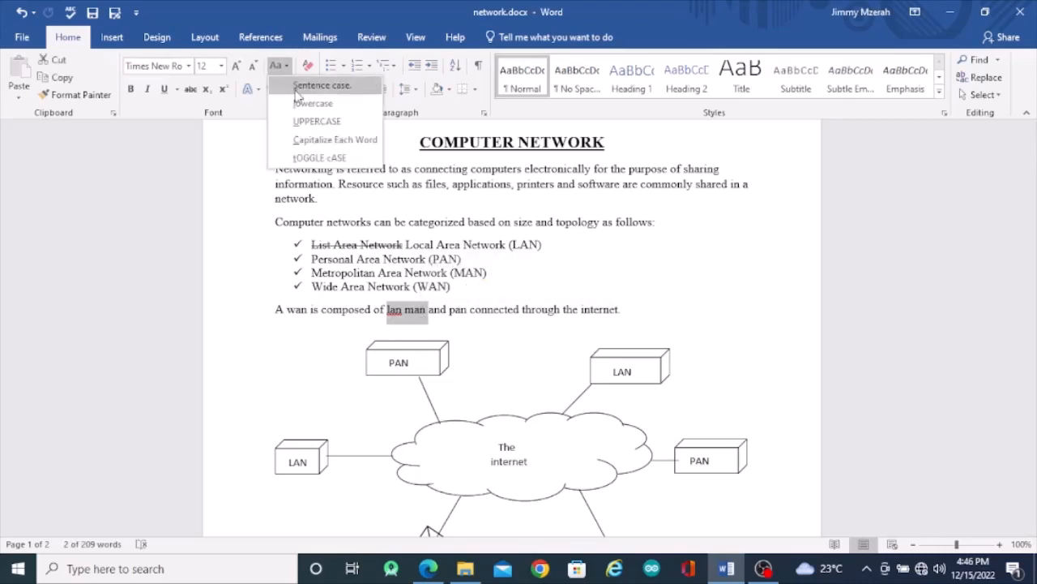
pyautogui.click(303, 121)
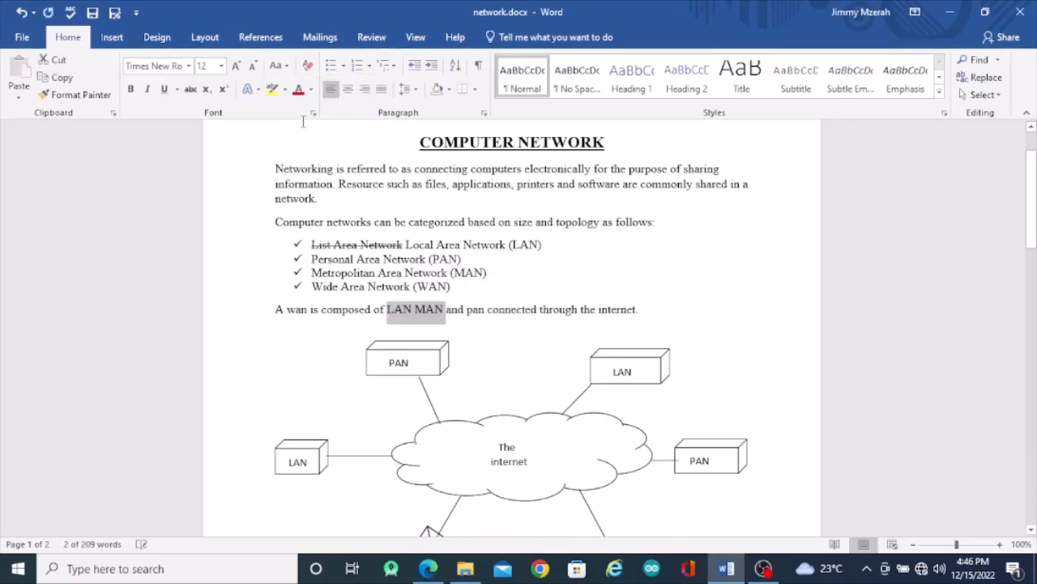
pyautogui.click(414, 311)
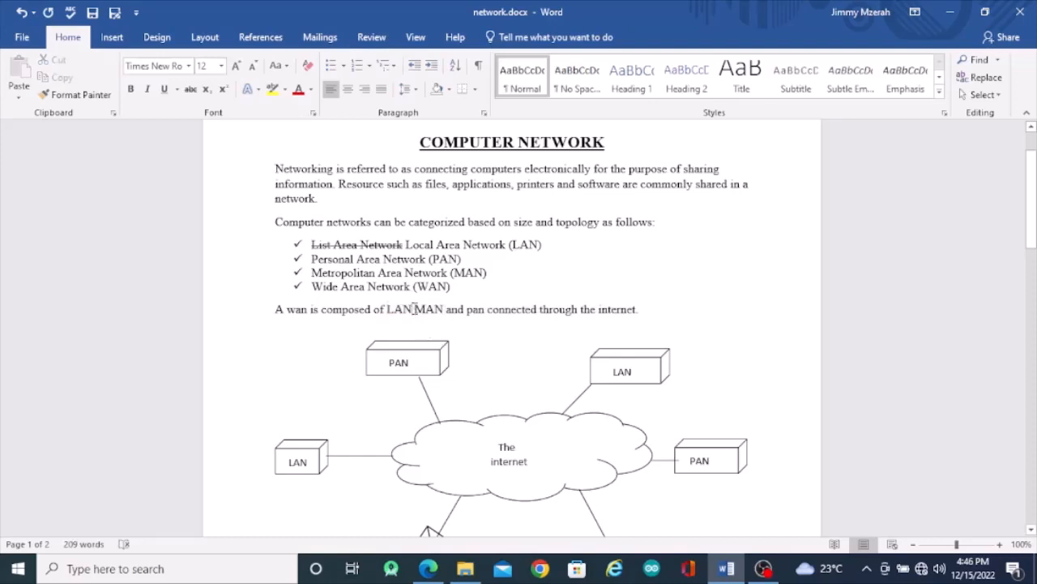
pyautogui.write(',')
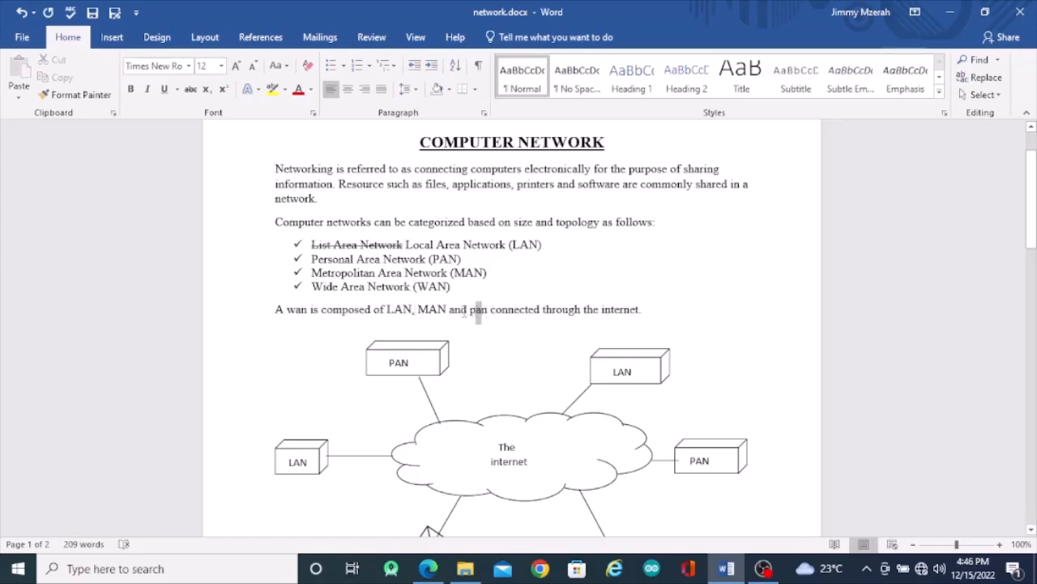
# Make "pan" and "wan" uppercase in the sentence below the network-type list.
pyautogui.doubleClick(478, 309)
pyautogui.click(479, 309)
pyautogui.moveTo(488, 310); pyautogui.dragTo(470, 312)
pyautogui.click(276, 65)
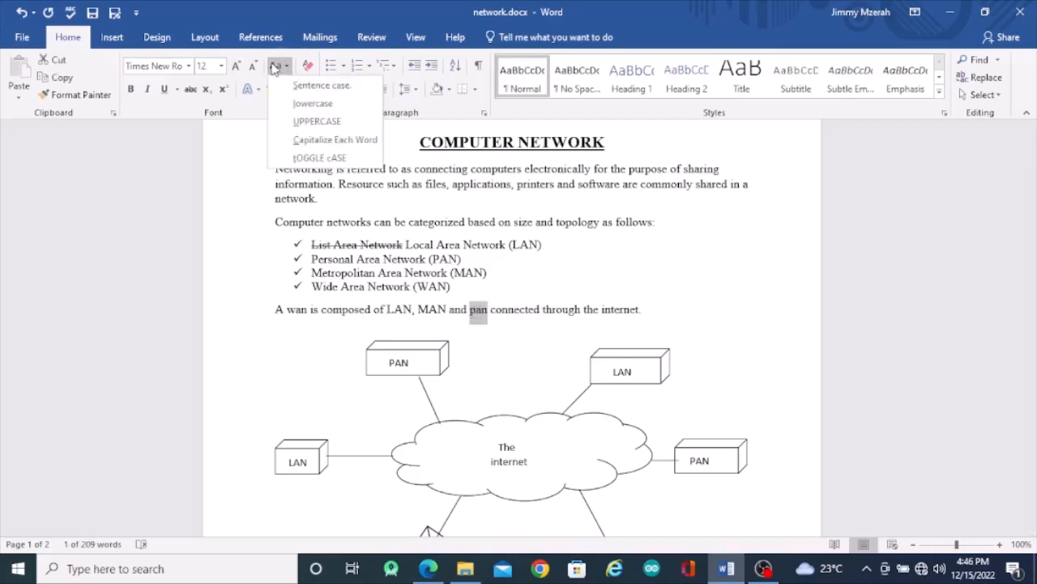
pyautogui.click(316, 121)
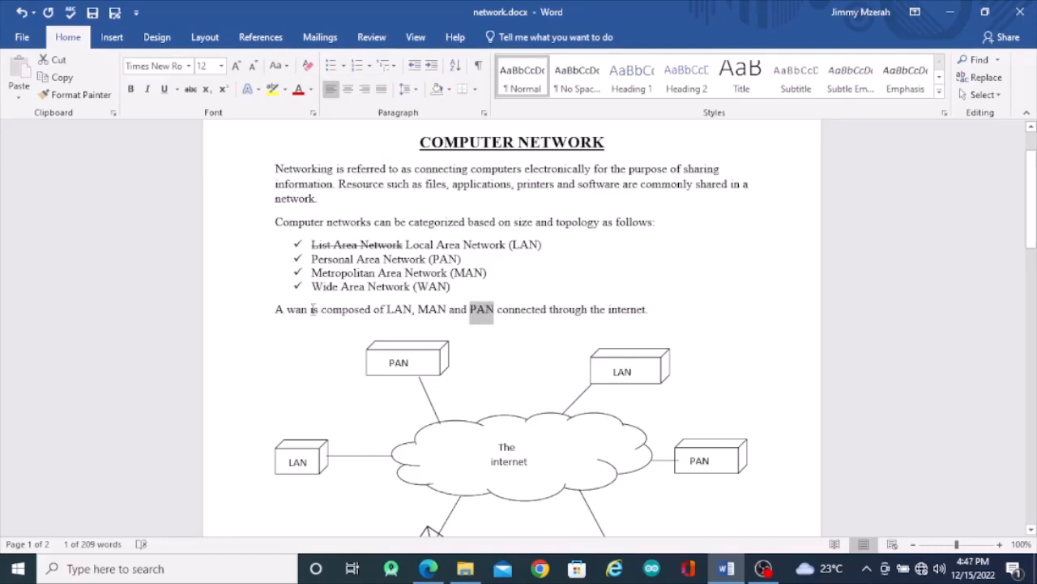
pyautogui.moveTo(308, 309); pyautogui.dragTo(287, 311)
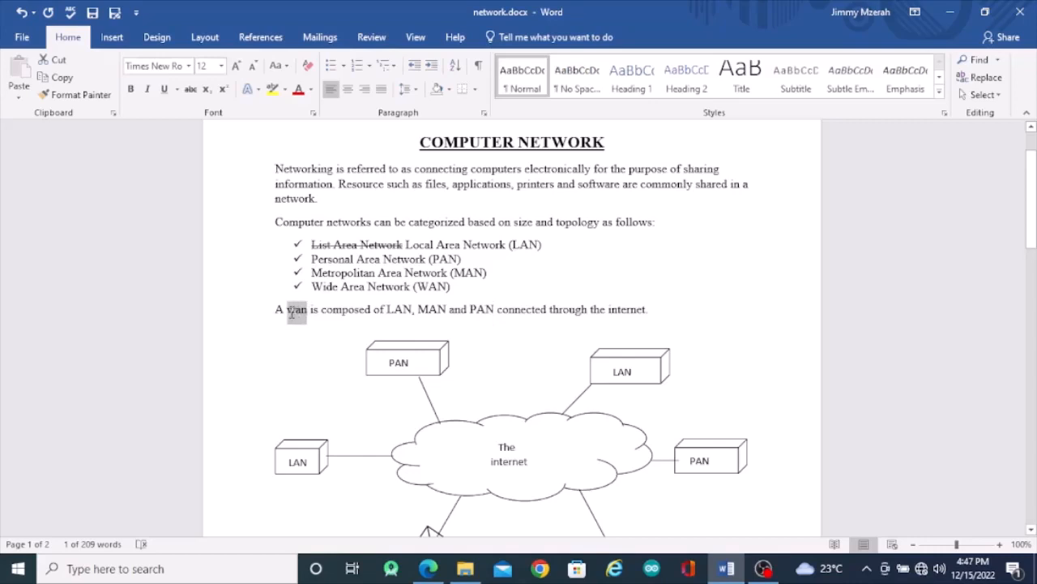
pyautogui.click(277, 69)
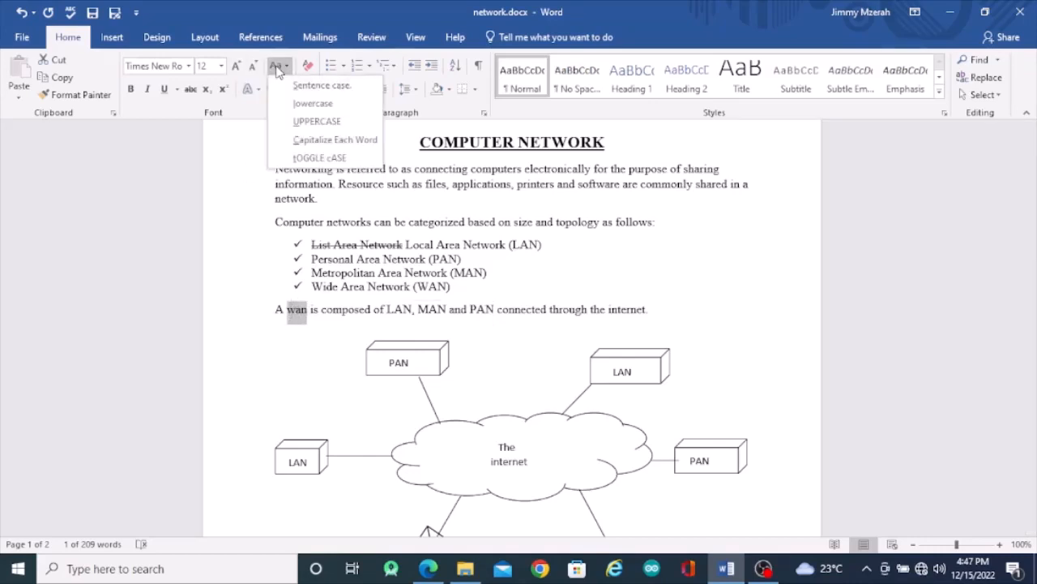
pyautogui.click(305, 127)
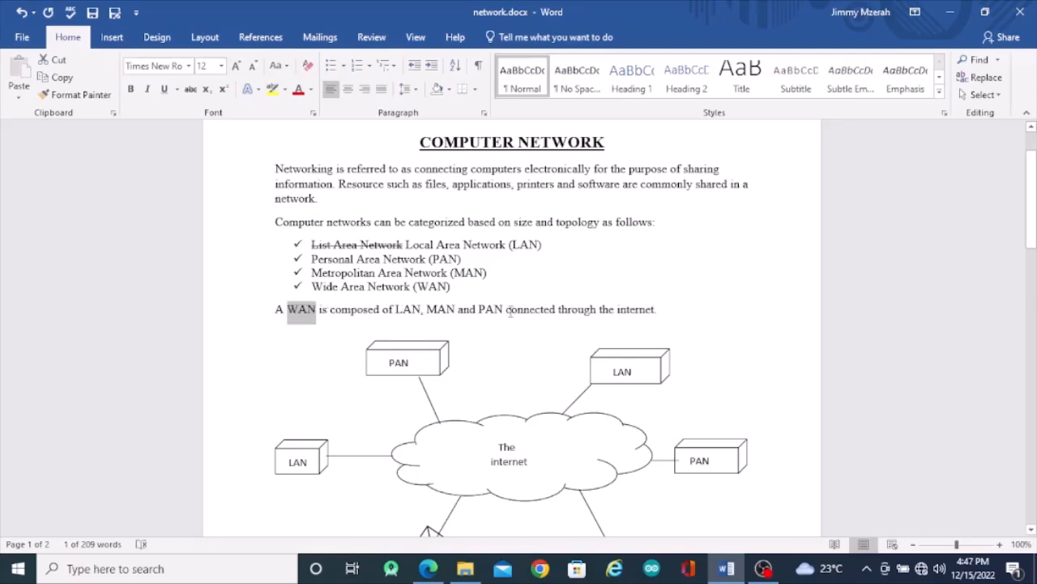
# Italicize "LAN, MAN" and "PAN" in the sentence above the diagram.
pyautogui.moveTo(457, 312); pyautogui.dragTo(396, 312)
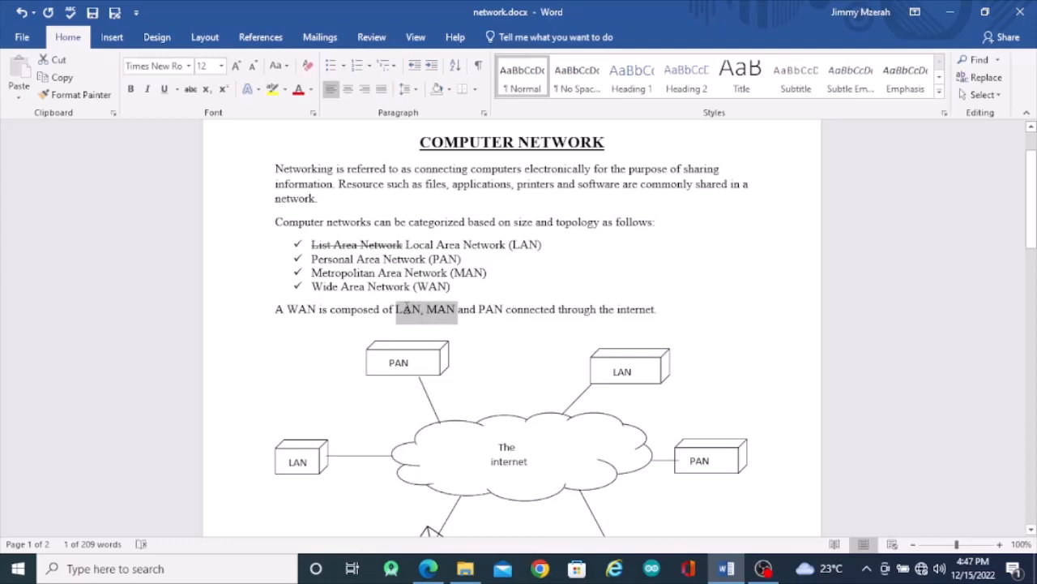
pyautogui.click(146, 90)
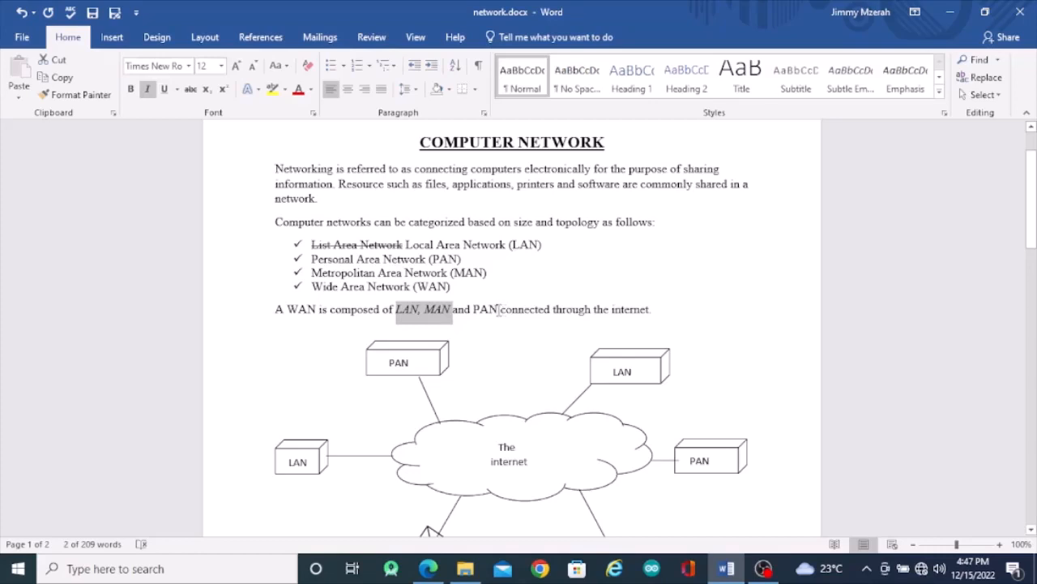
pyautogui.moveTo(498, 312); pyautogui.dragTo(473, 312)
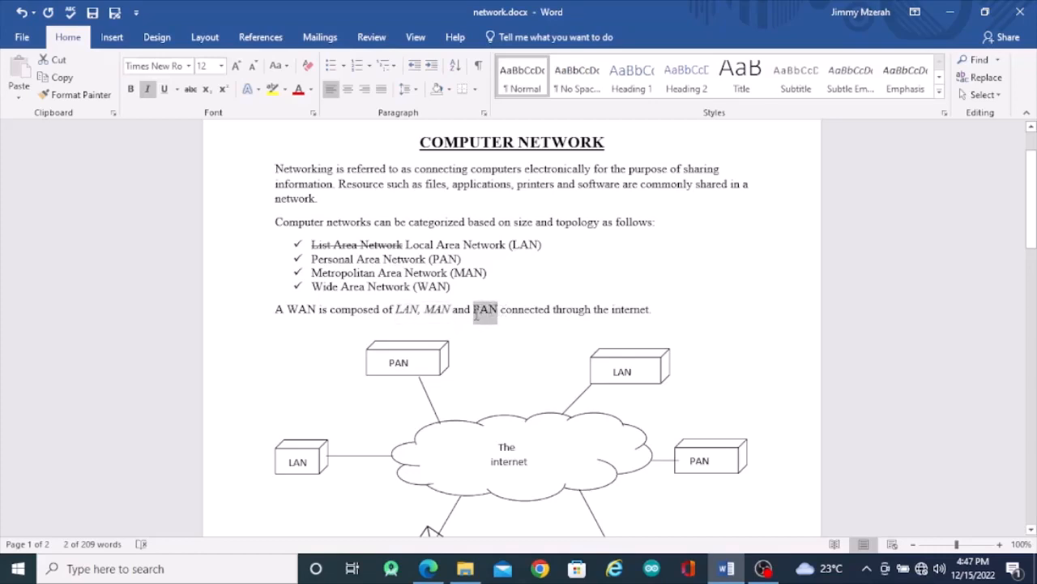
pyautogui.click(146, 90)
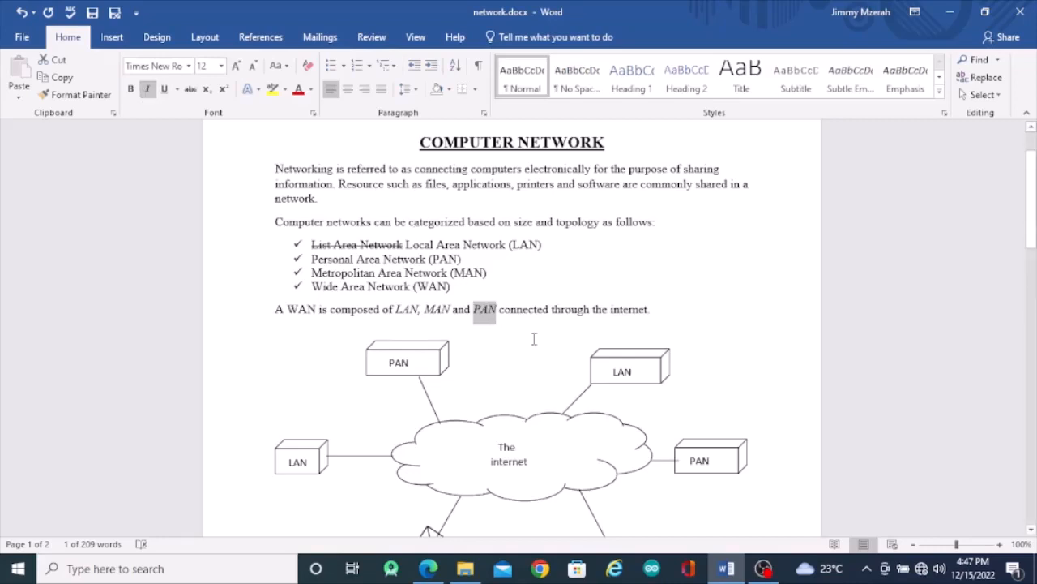
# Check the diagram's lines in the Edge PDF, and set the cloud shape's outline weight to 2¼ pt in Word.
pyautogui.scroll(-1, 533, 338)
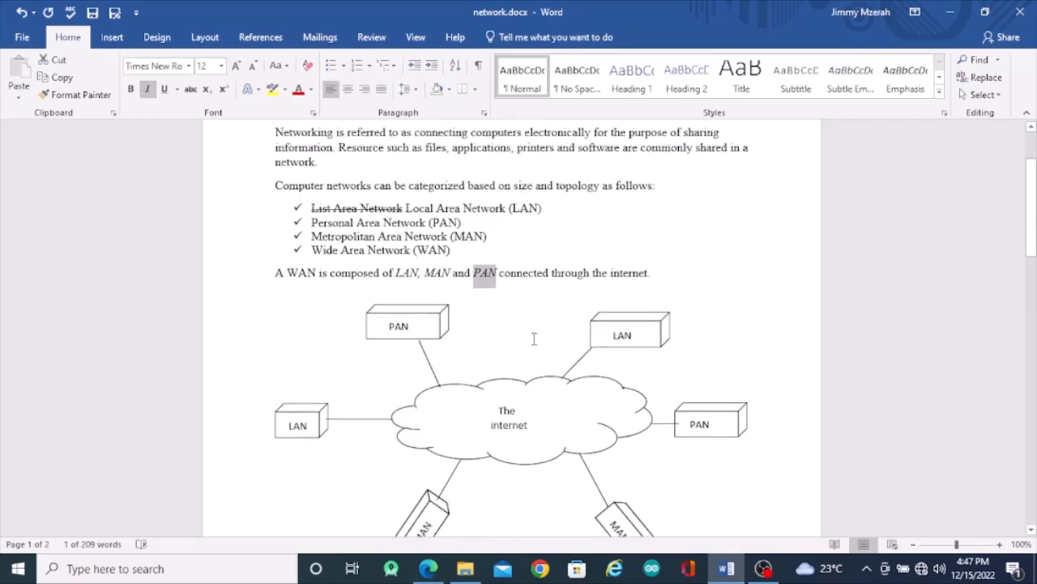
pyautogui.scroll(-1, 534, 338)
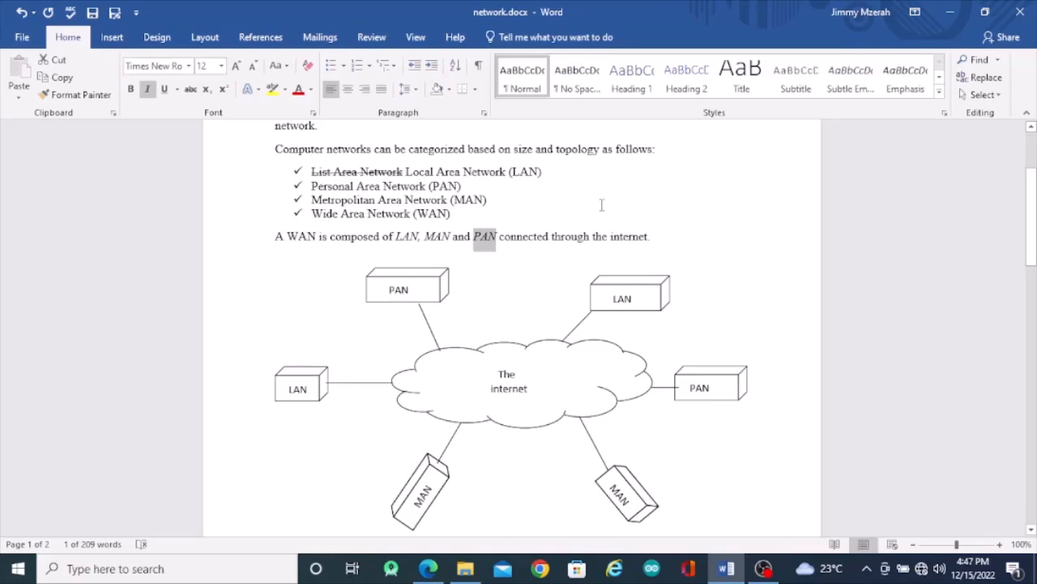
pyautogui.scroll(-1, 601, 205)
pyautogui.scroll(-1, 602, 205)
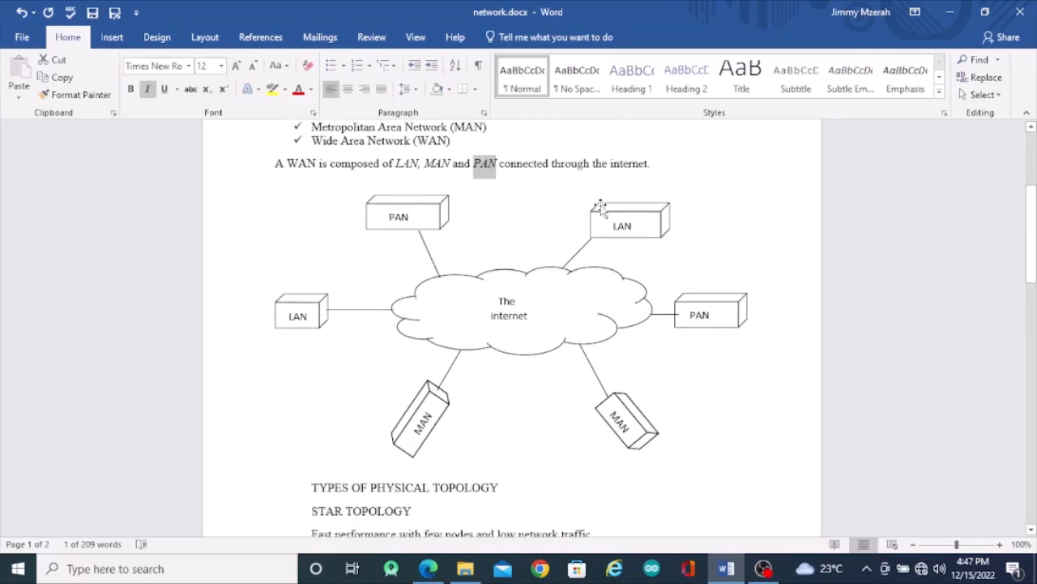
pyautogui.click(524, 276)
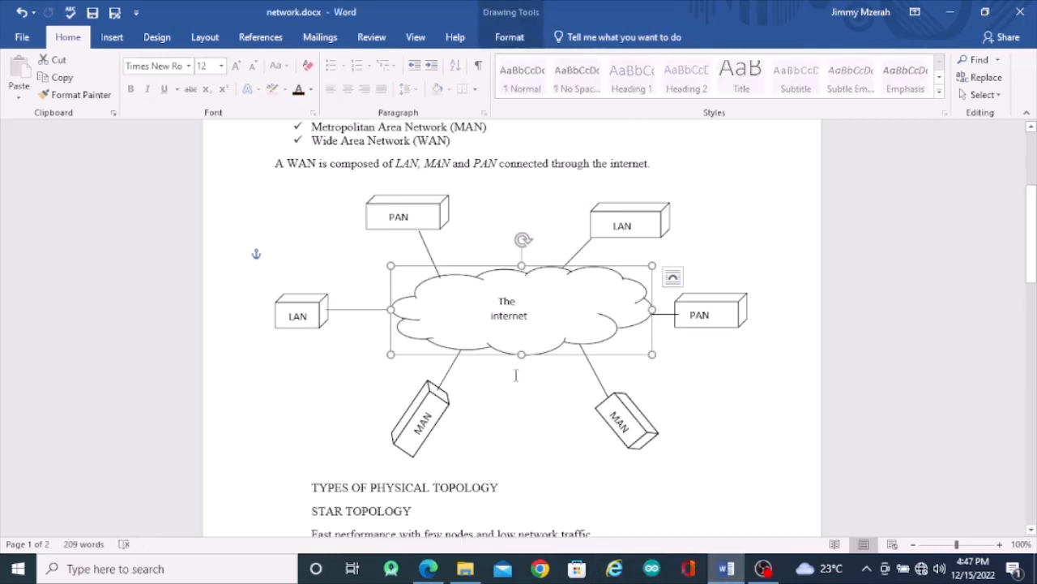
pyautogui.click(511, 37)
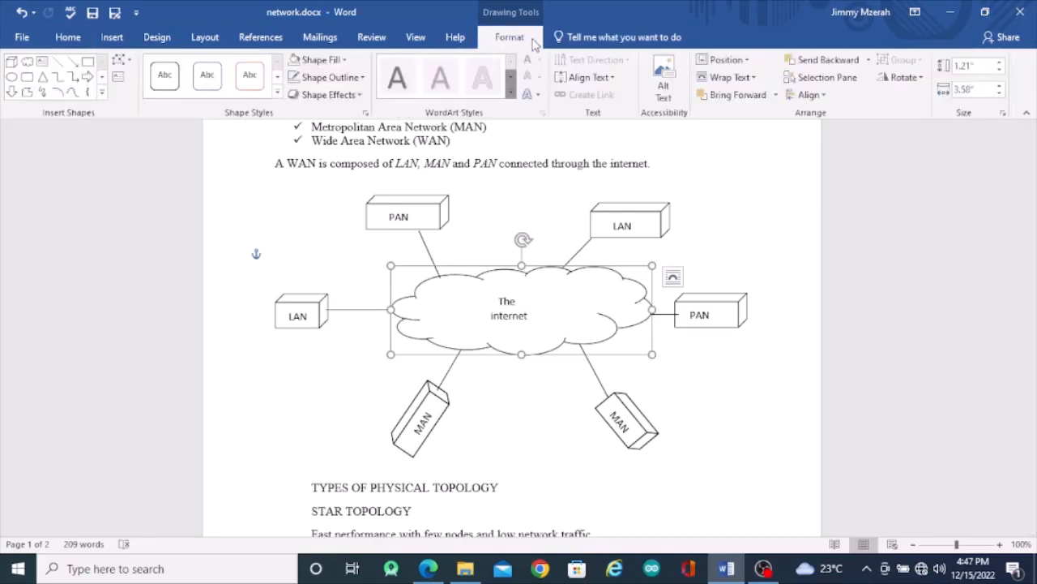
pyautogui.click(363, 77)
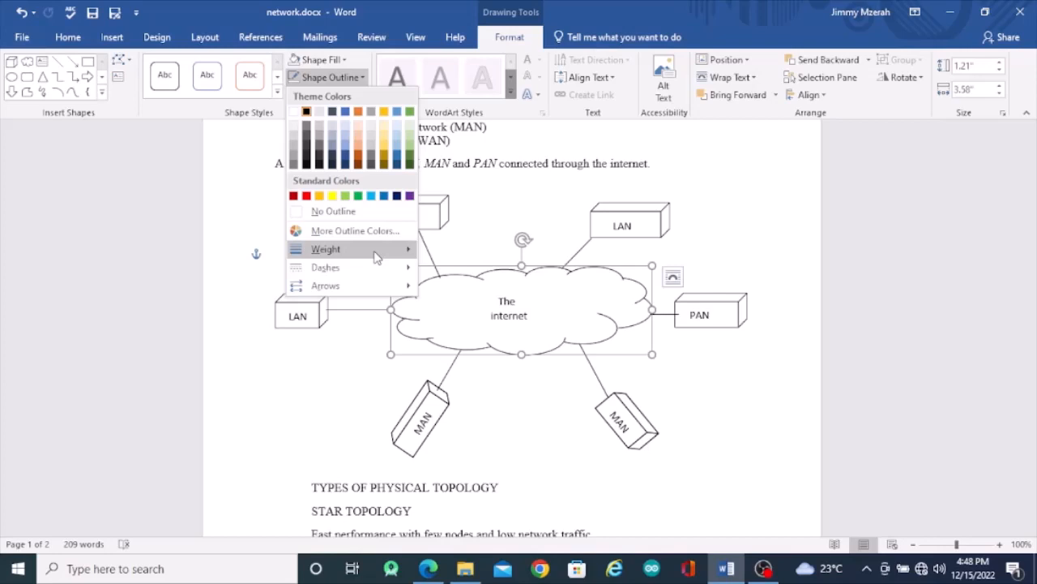
pyautogui.click(429, 577)
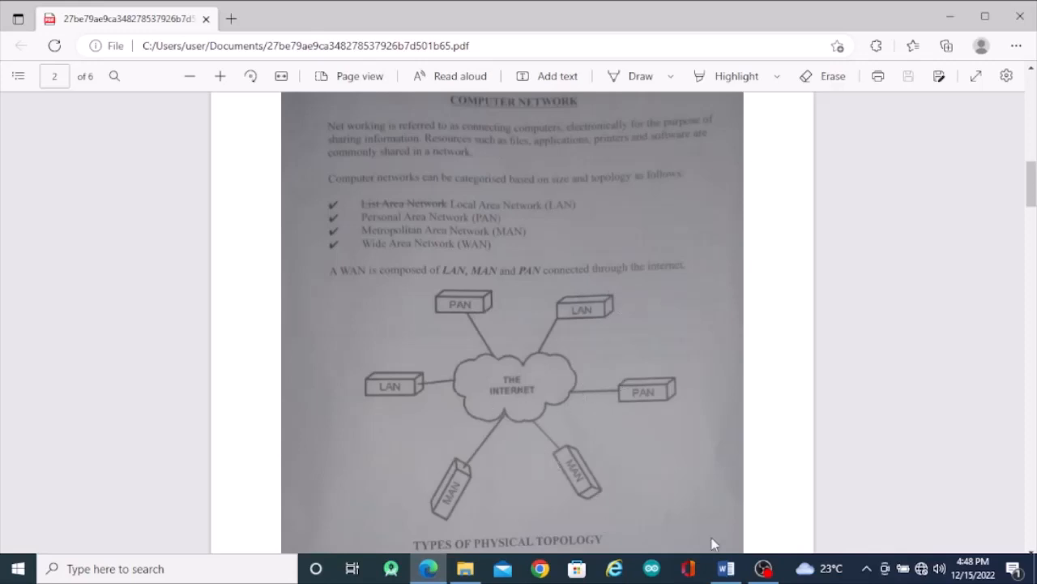
pyautogui.click(727, 573)
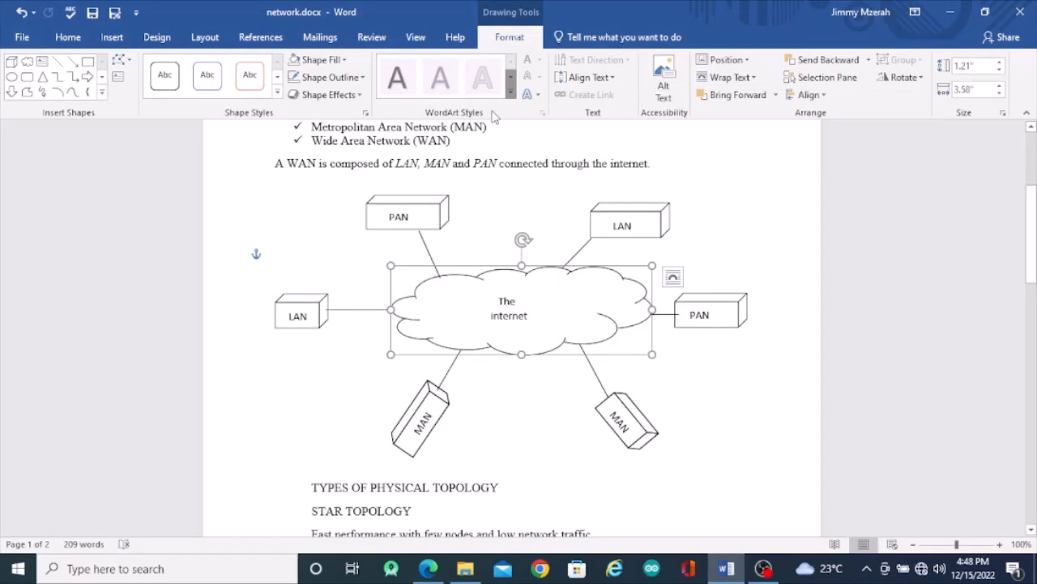
pyautogui.click(347, 79)
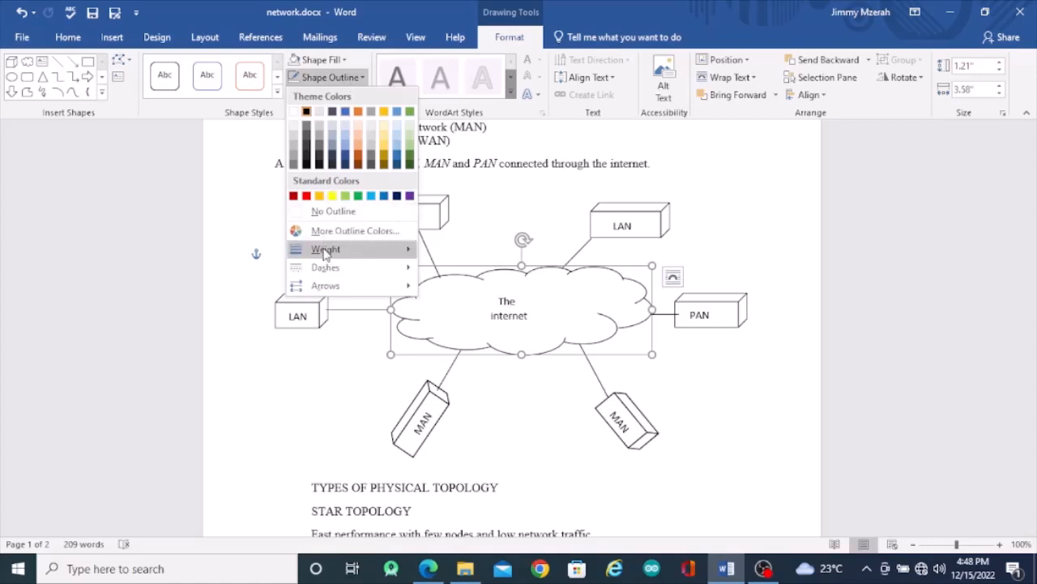
pyautogui.moveTo(329, 250)
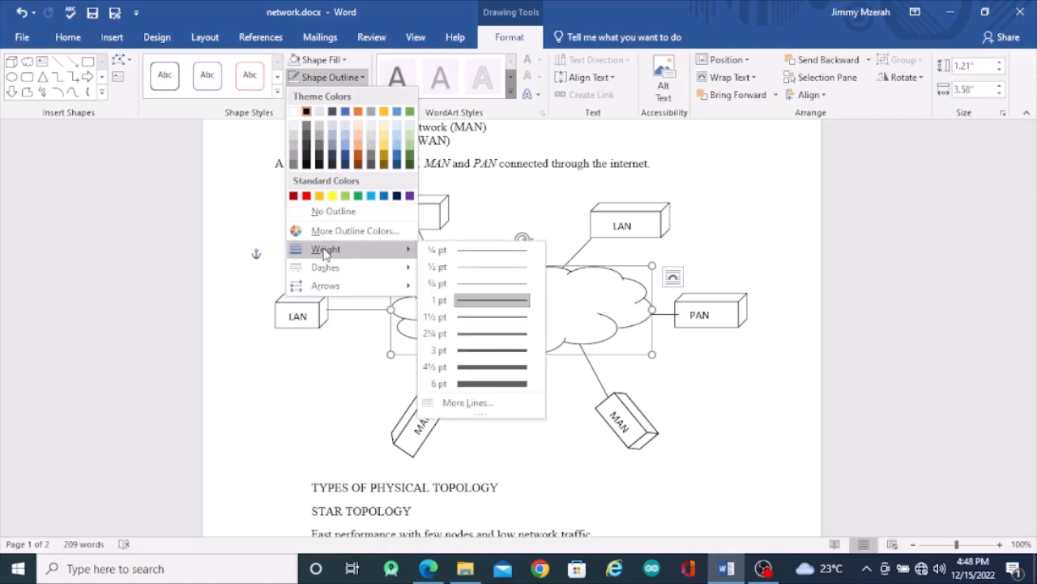
pyautogui.click(476, 333)
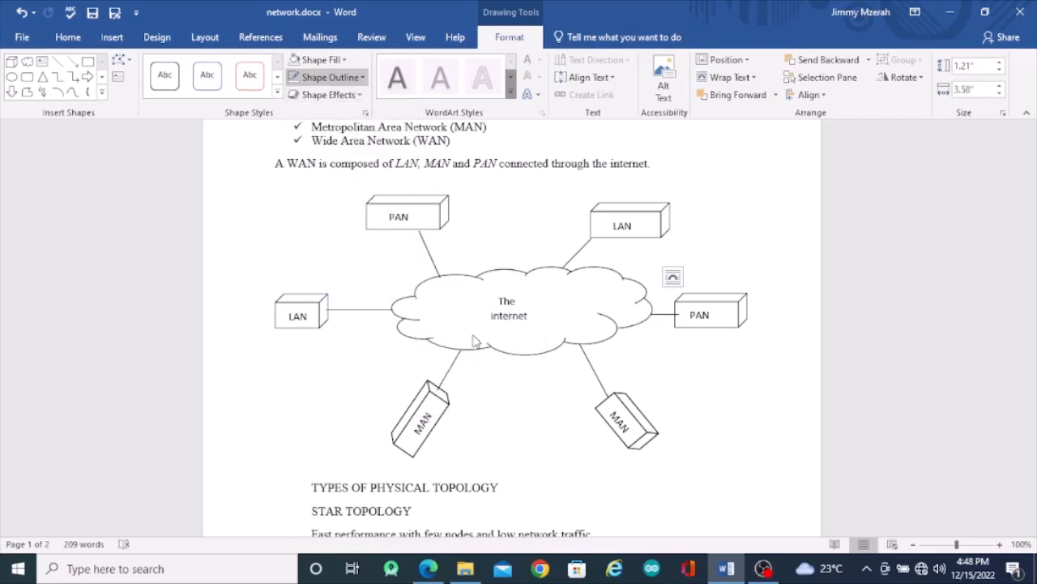
pyautogui.click(484, 283)
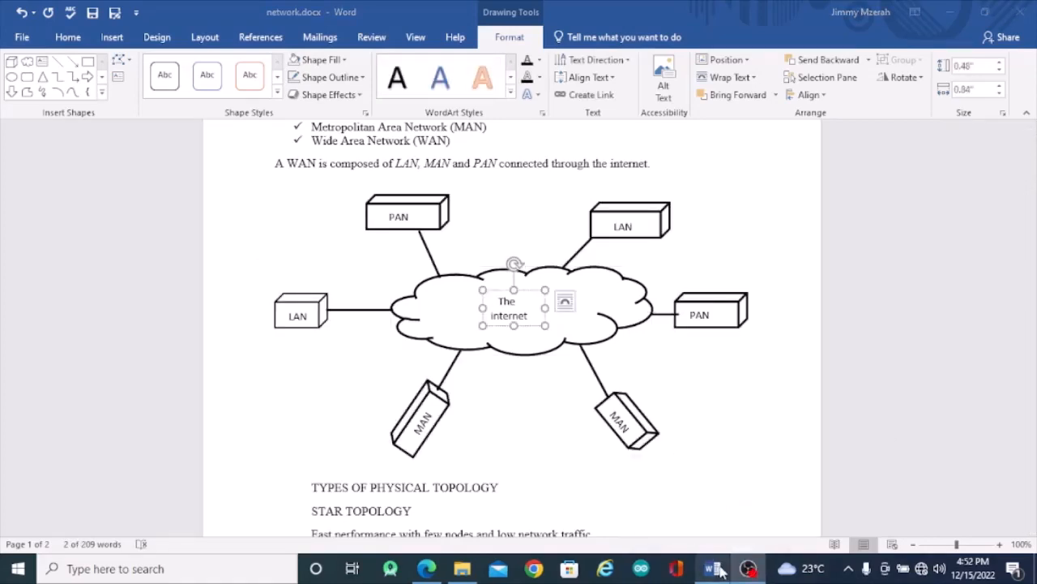
pyautogui.click(712, 568)
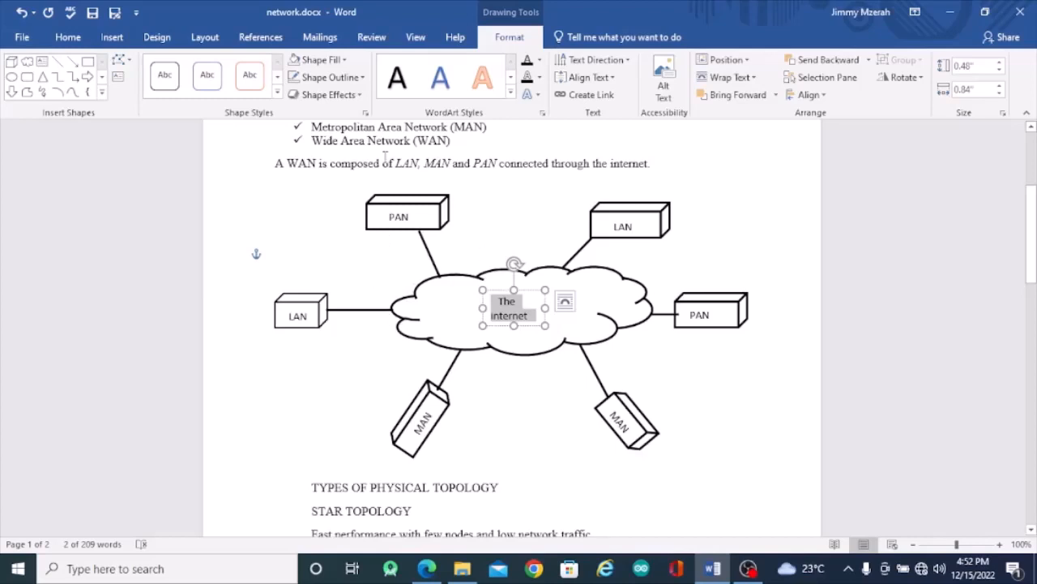
pyautogui.click(350, 78)
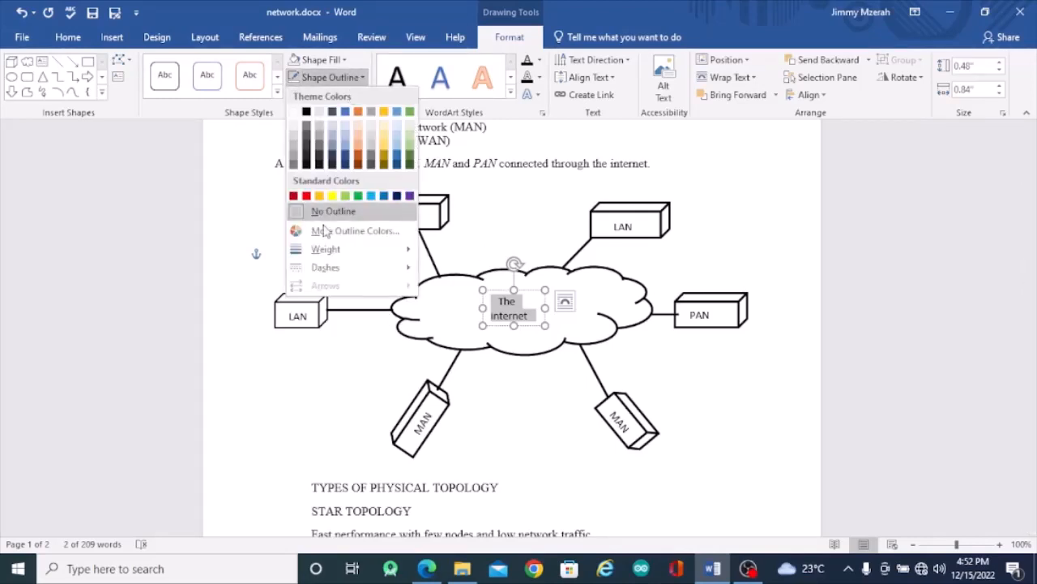
pyautogui.moveTo(349, 248)
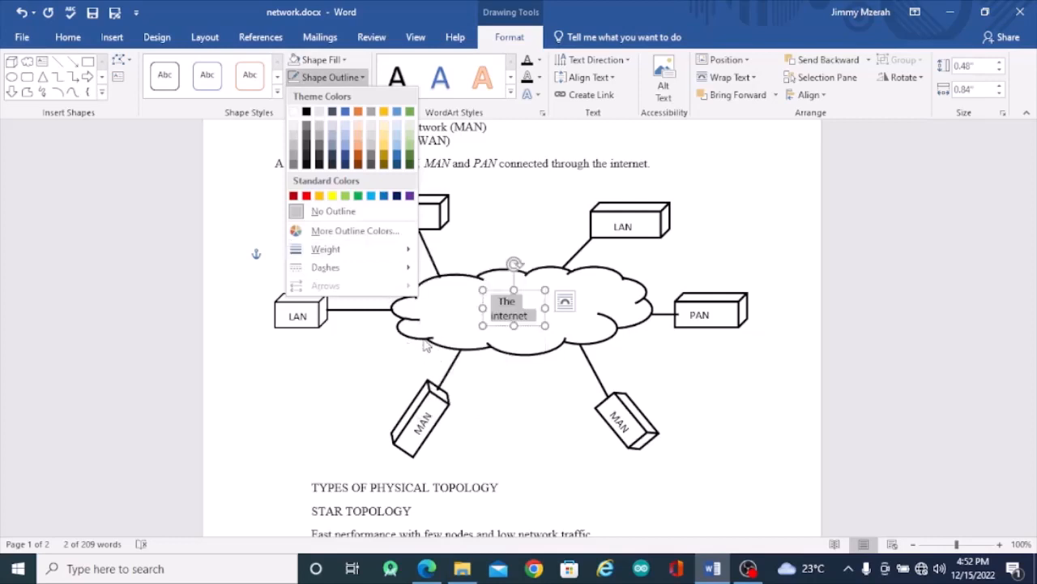
pyautogui.click(377, 359)
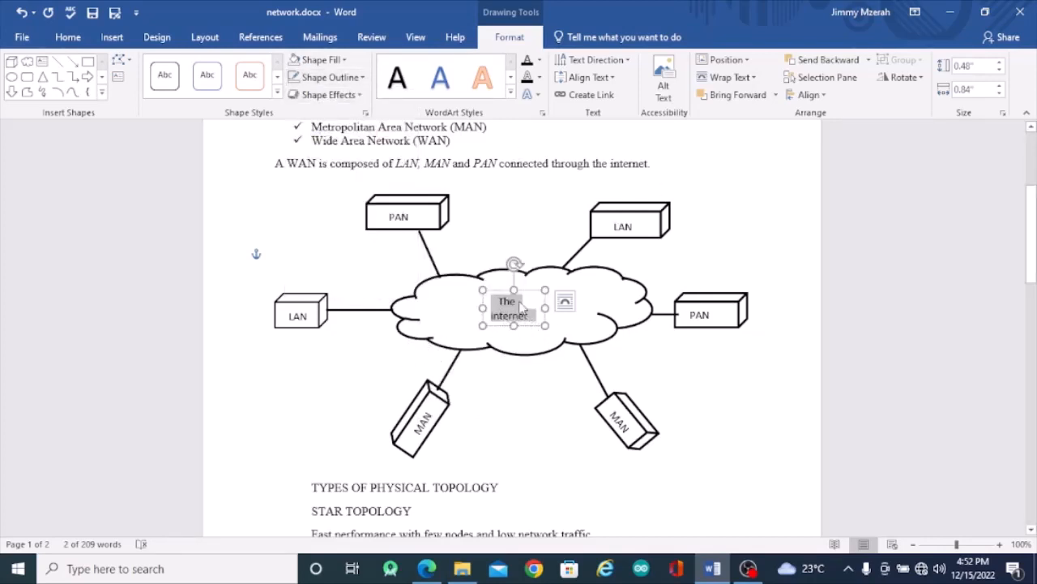
# Make the cloud's "The internet" label uppercase and bold.
pyautogui.click(69, 38)
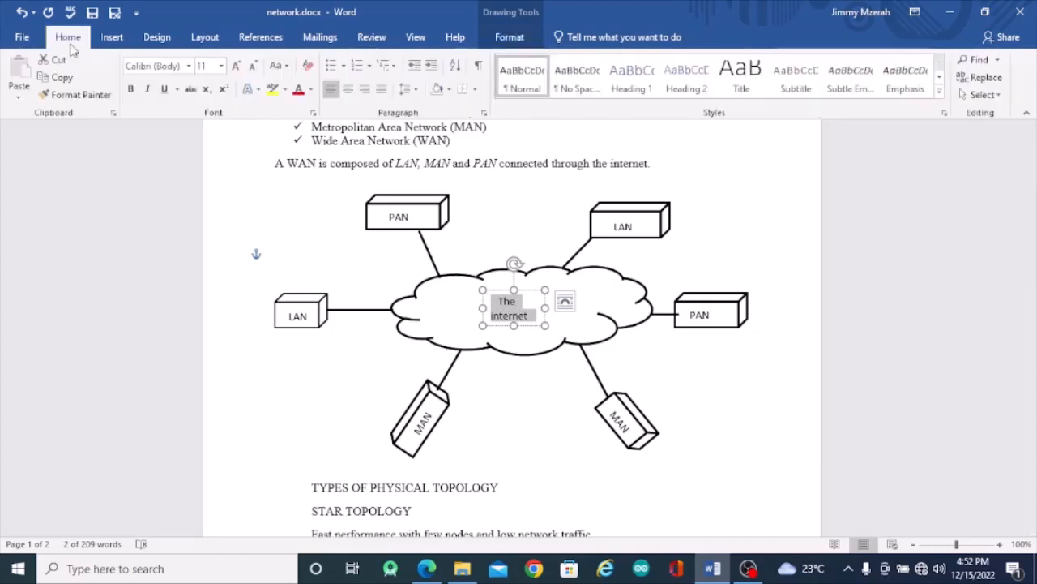
pyautogui.click(278, 65)
pyautogui.click(311, 127)
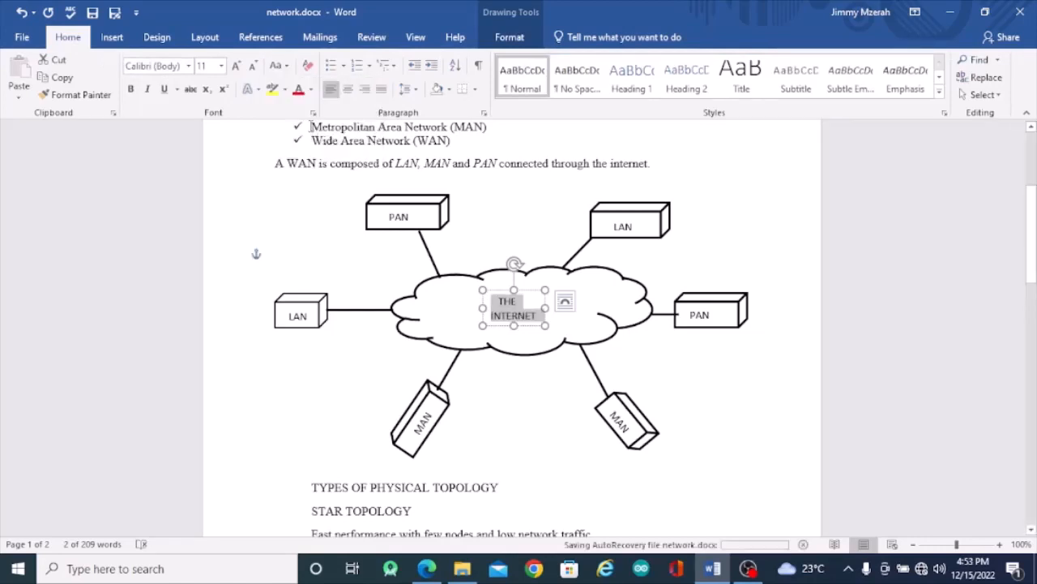
pyautogui.click(132, 91)
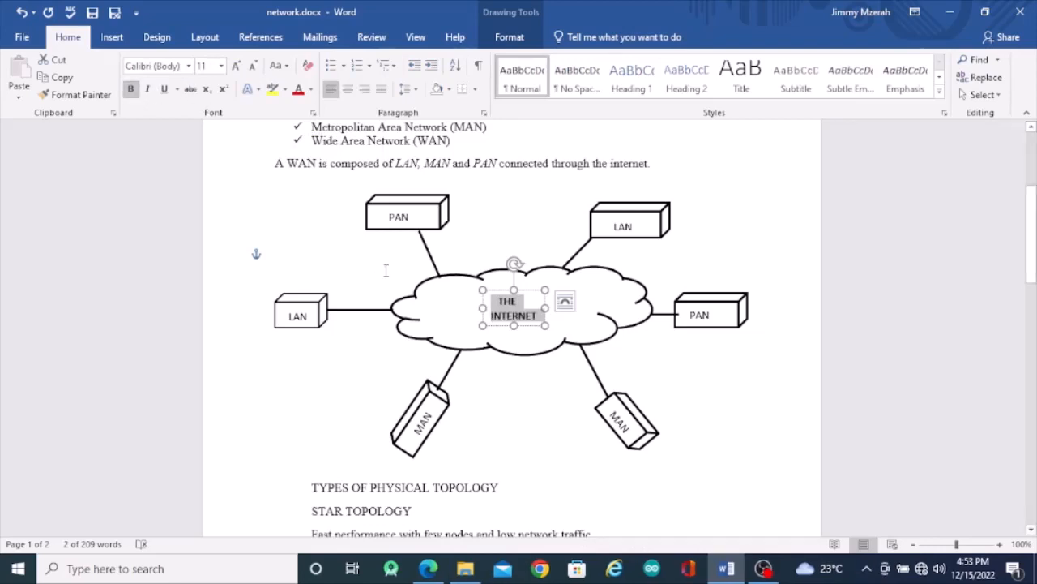
pyautogui.click(501, 303)
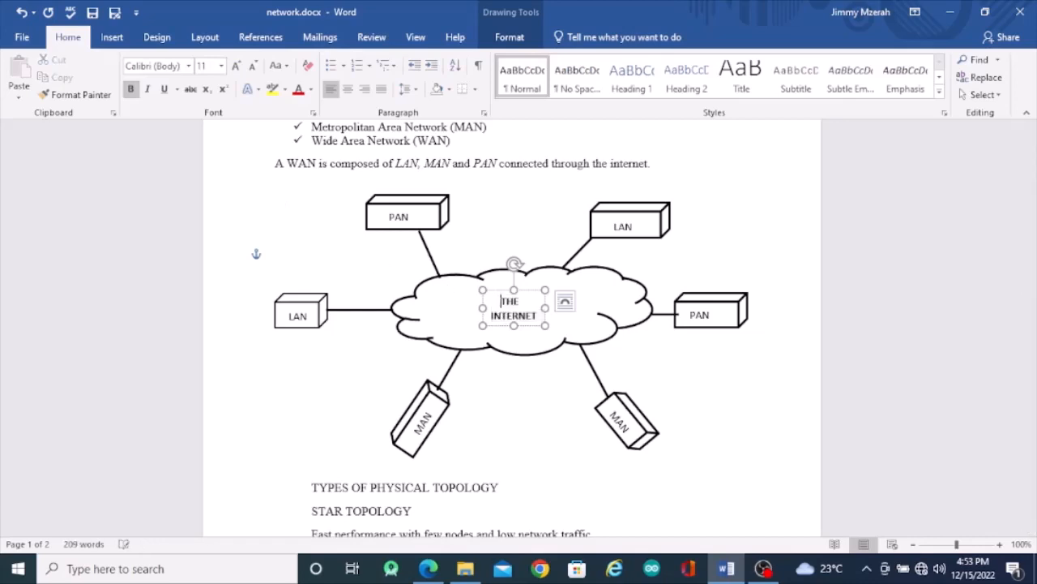
# Compare the Word diagram's box and connector layout with the network diagram in the Edge PDF, and return to Word.
pyautogui.click(528, 403)
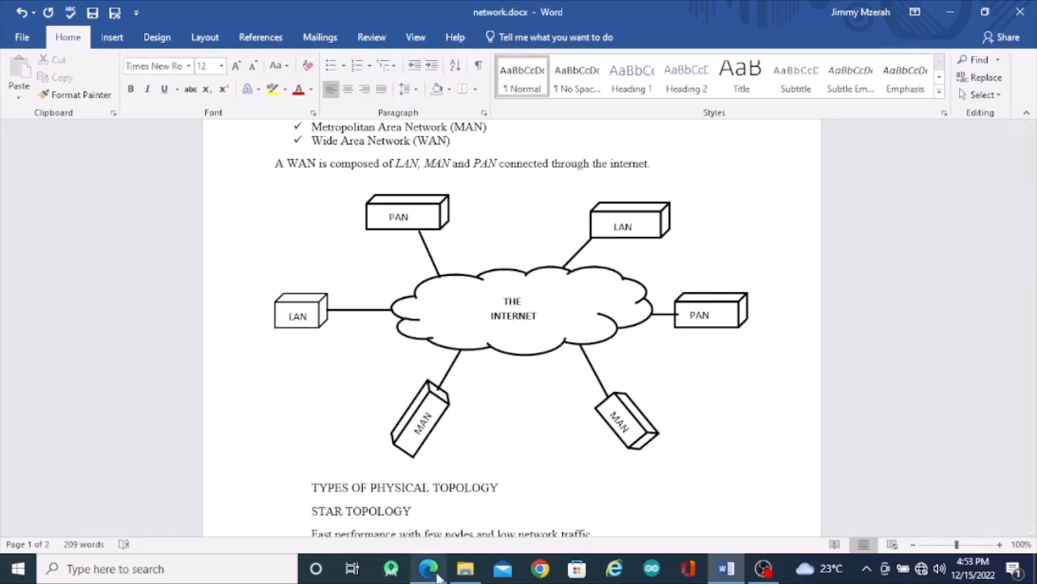
pyautogui.click(434, 571)
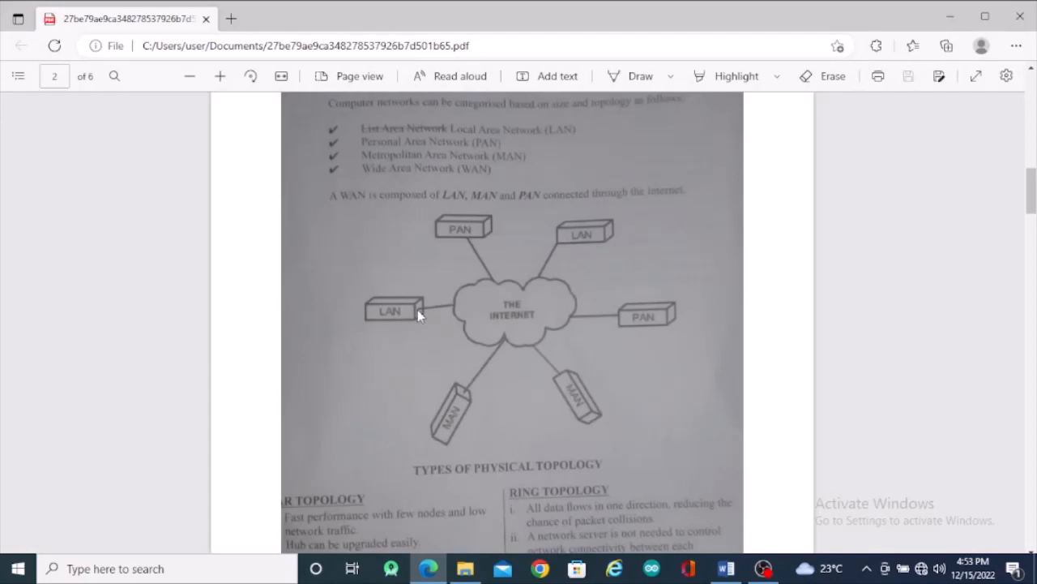
pyautogui.click(726, 569)
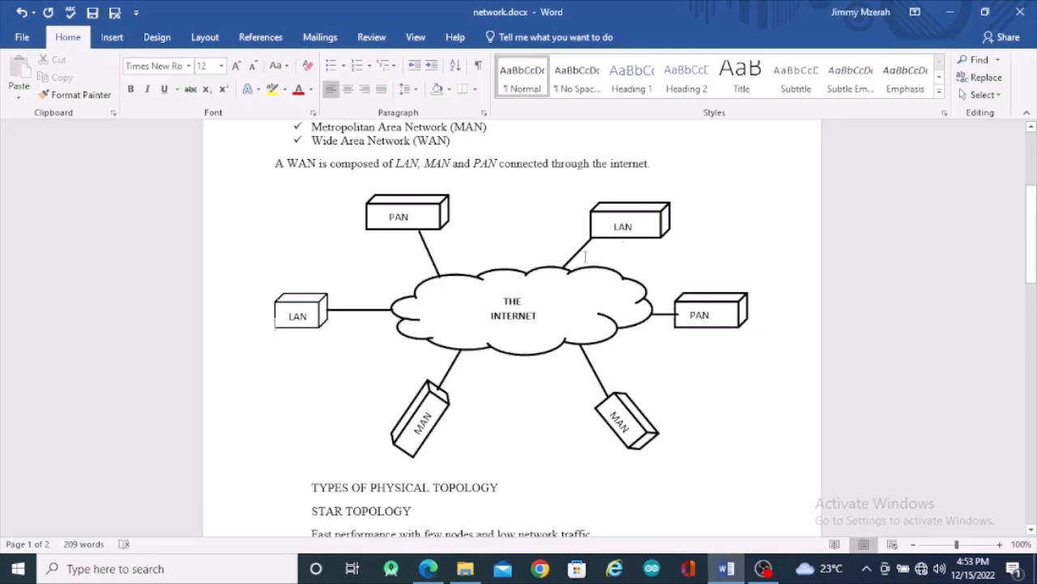
pyautogui.click(428, 568)
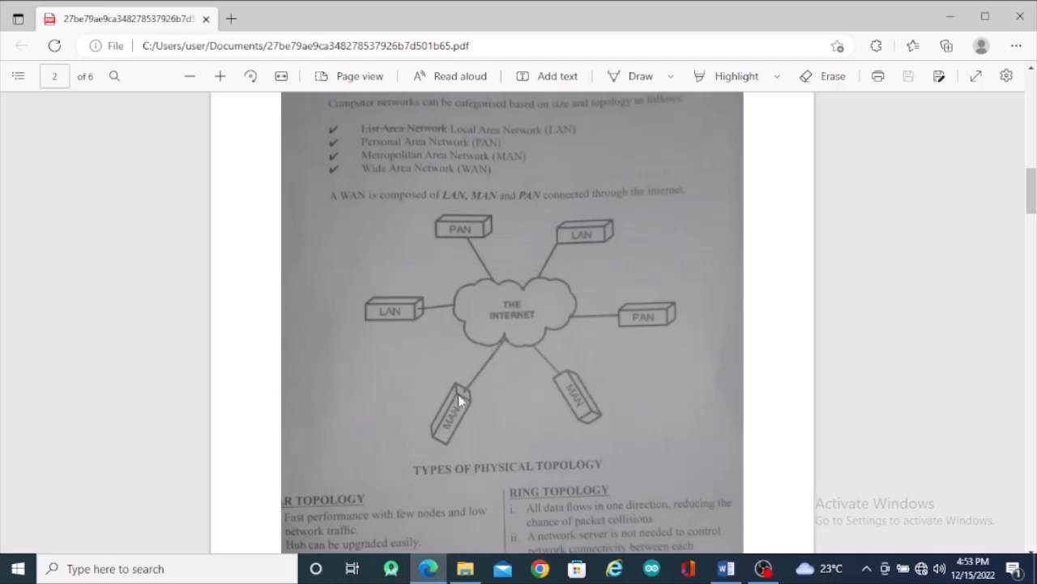
pyautogui.click(726, 568)
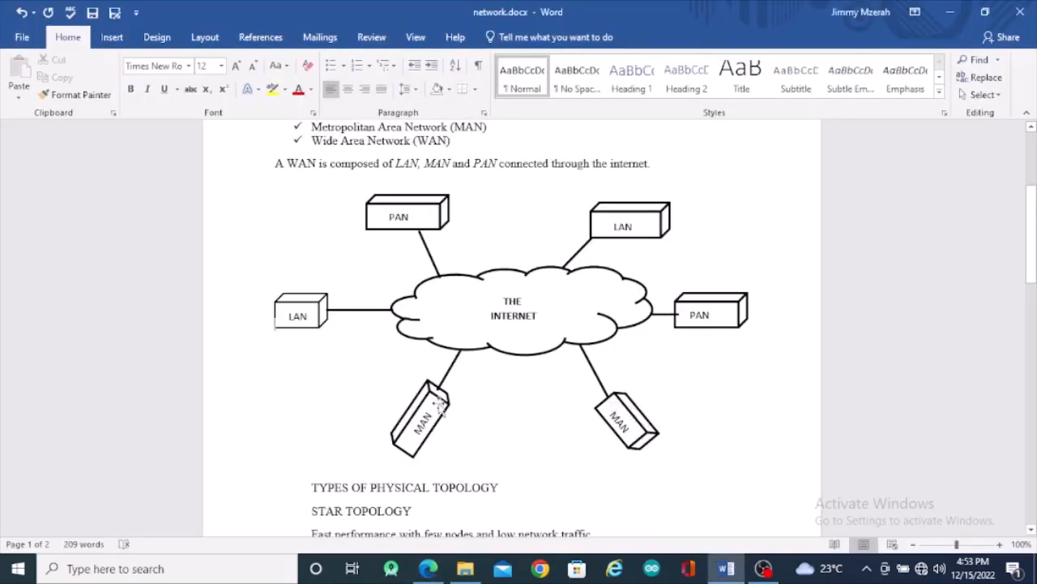
# Adjust the end of the connector between the cloud and the right PAN box to meet the box's edge.
pyautogui.click(665, 312)
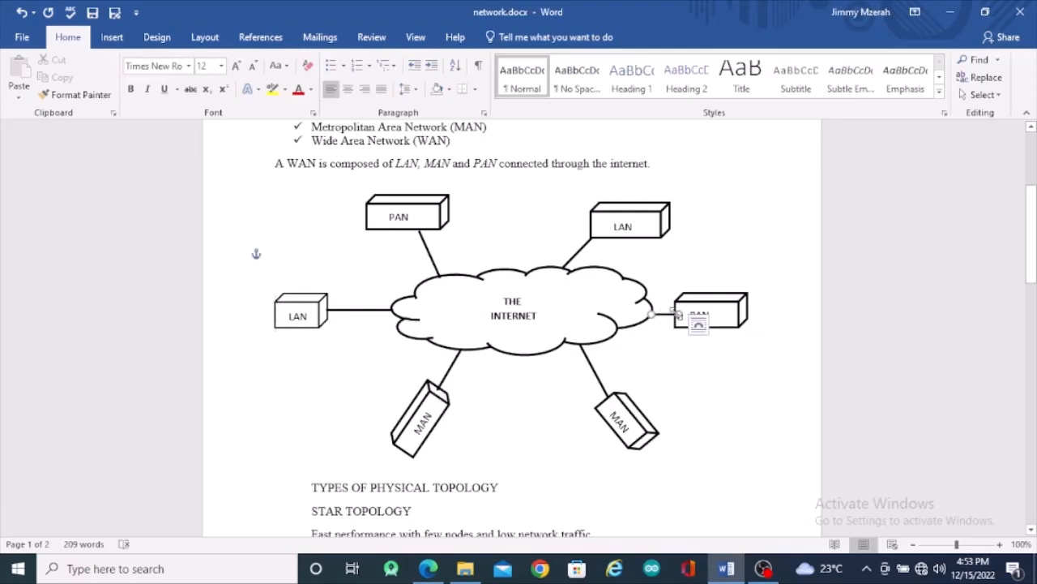
pyautogui.click(674, 313)
pyautogui.click(675, 313)
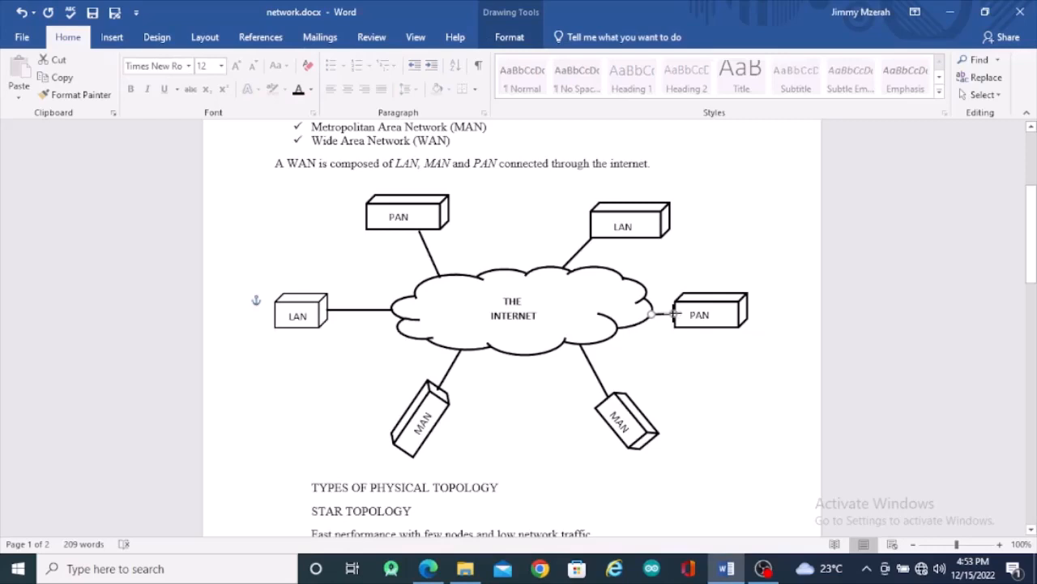
pyautogui.click(677, 362)
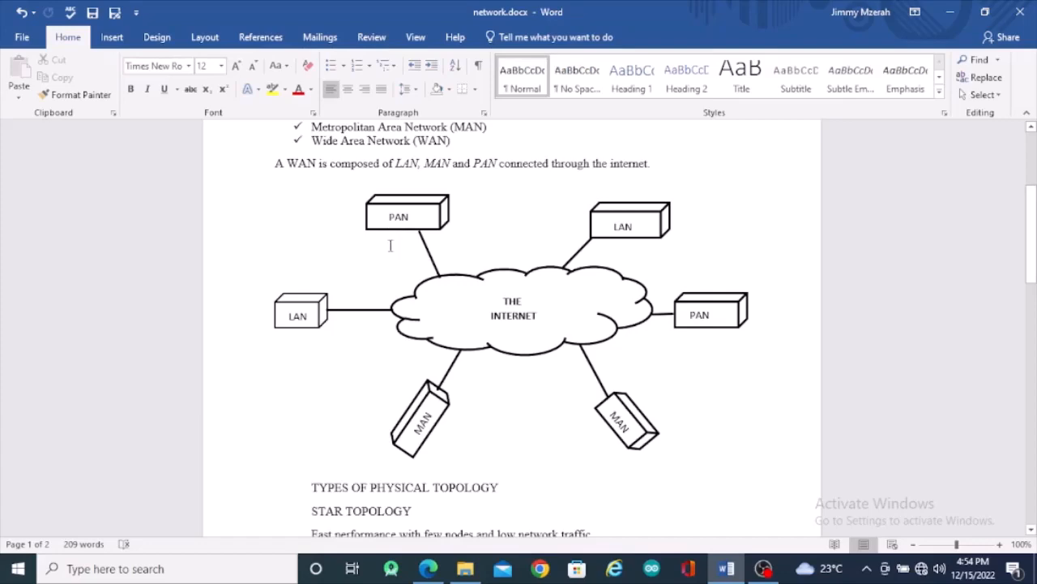
pyautogui.scroll(5, 395, 248)
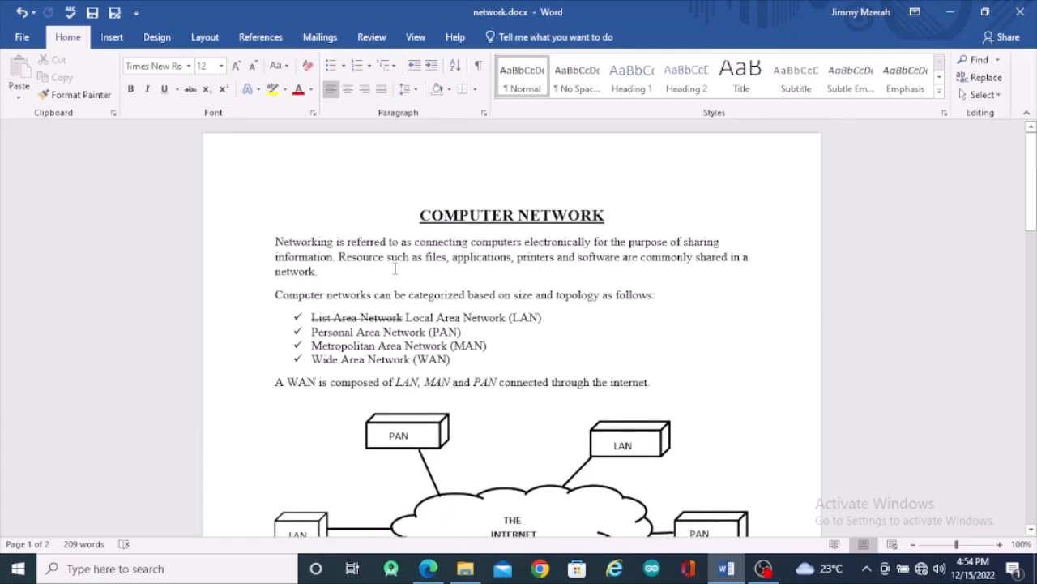
pyautogui.scroll(-5, 395, 268)
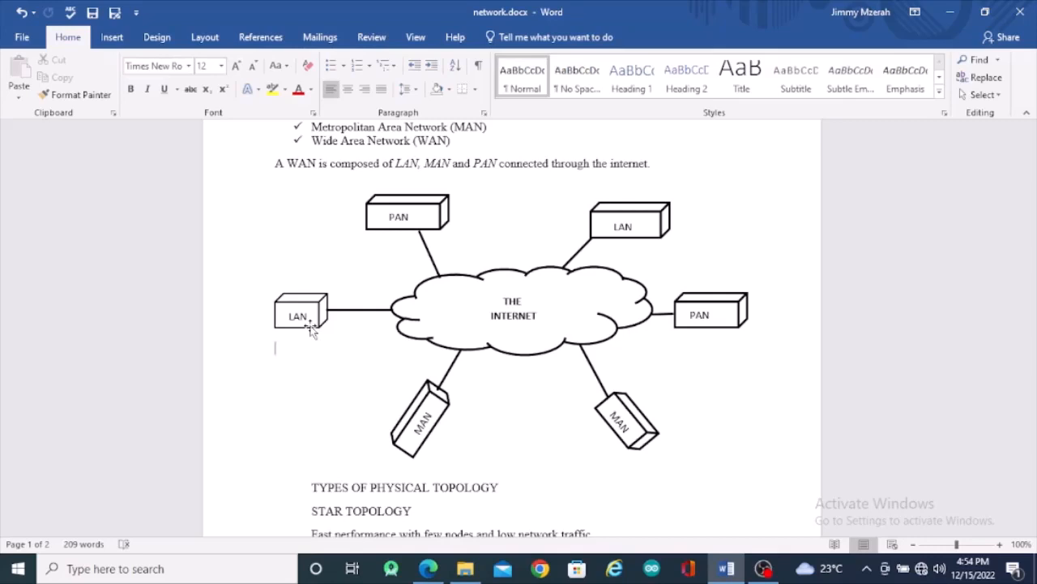
pyautogui.moveTo(312, 327); pyautogui.dragTo(313, 333)
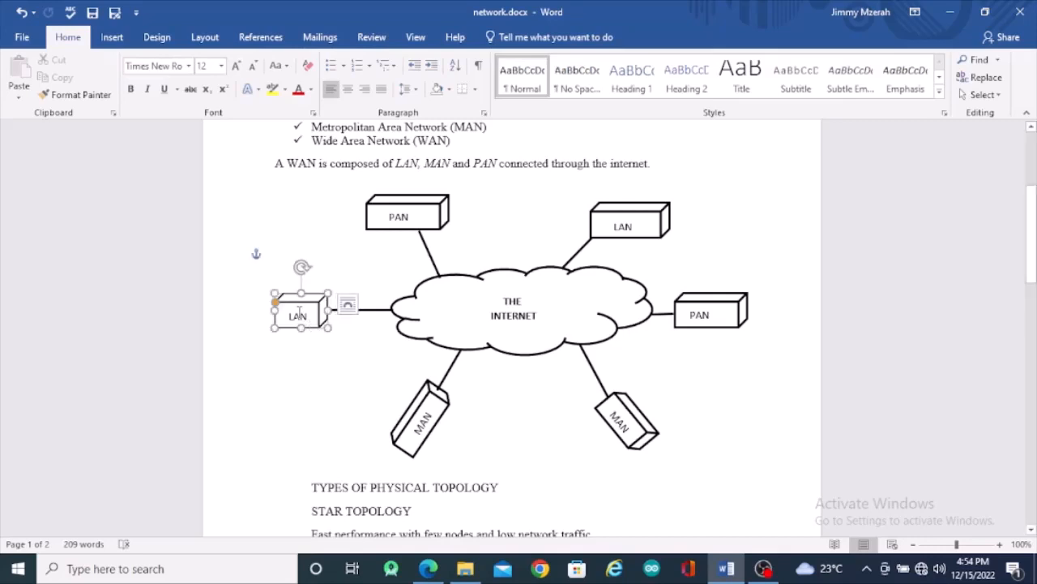
pyautogui.keyDown('shift'); pyautogui.click(372, 311); pyautogui.keyUp('shift')
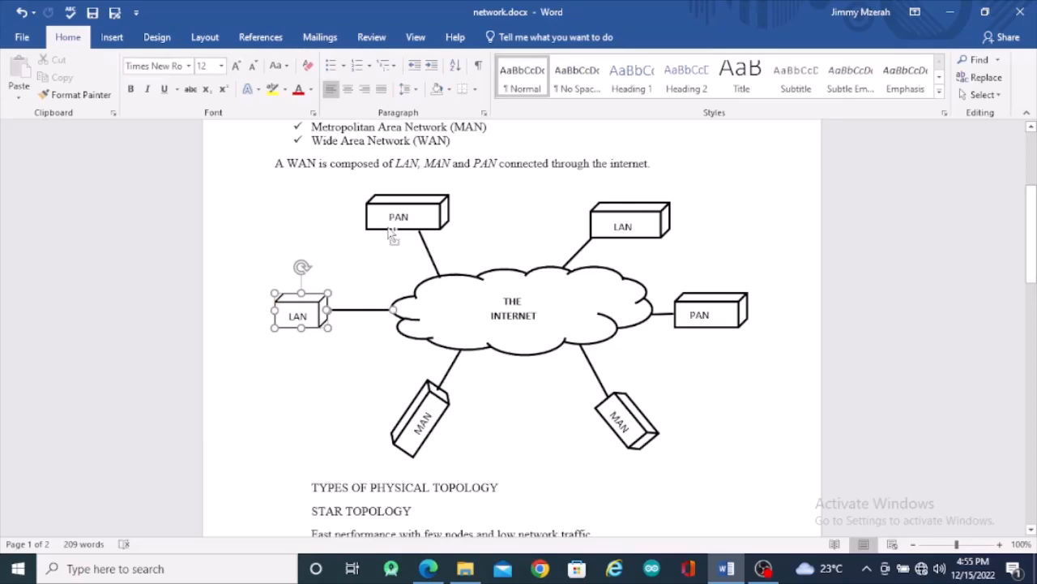
pyautogui.keyDown('shift'); pyautogui.click(392, 230); pyautogui.keyUp('shift')
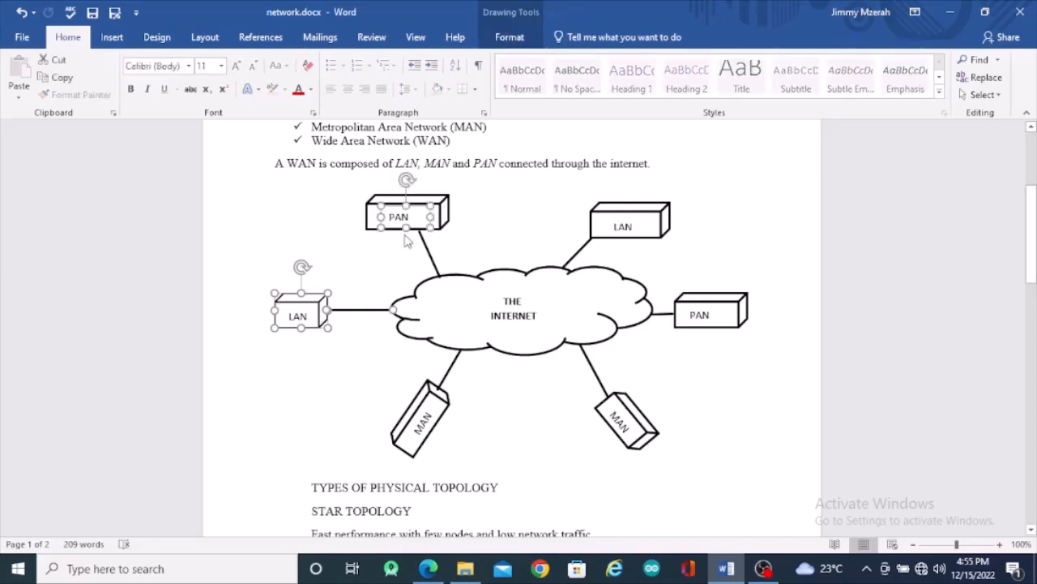
pyautogui.keyDown('shift'); pyautogui.click(447, 218); pyautogui.keyUp('shift')
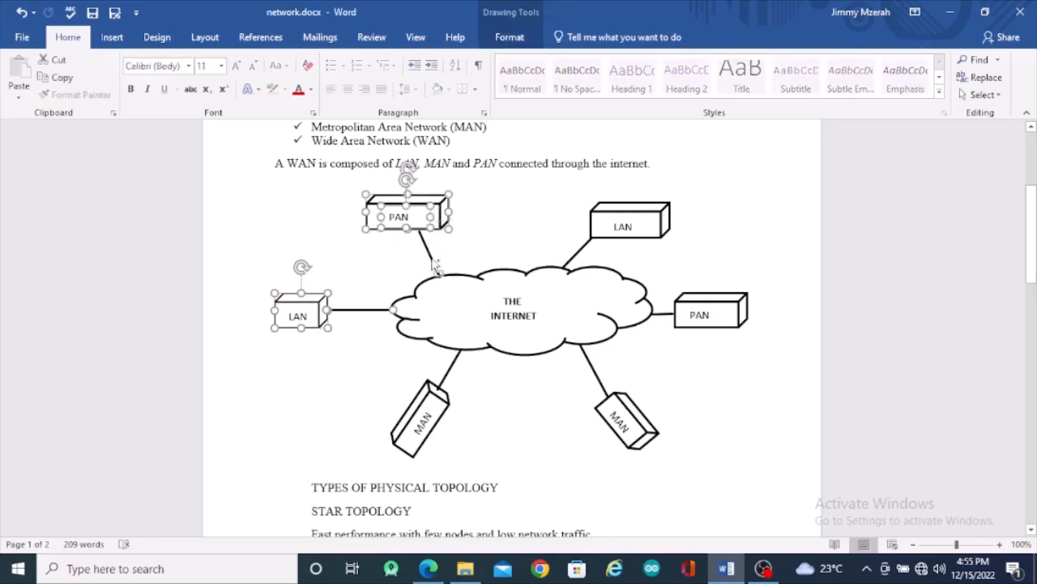
pyautogui.keyDown('shift'); pyautogui.click(477, 352); pyautogui.keyUp('shift')
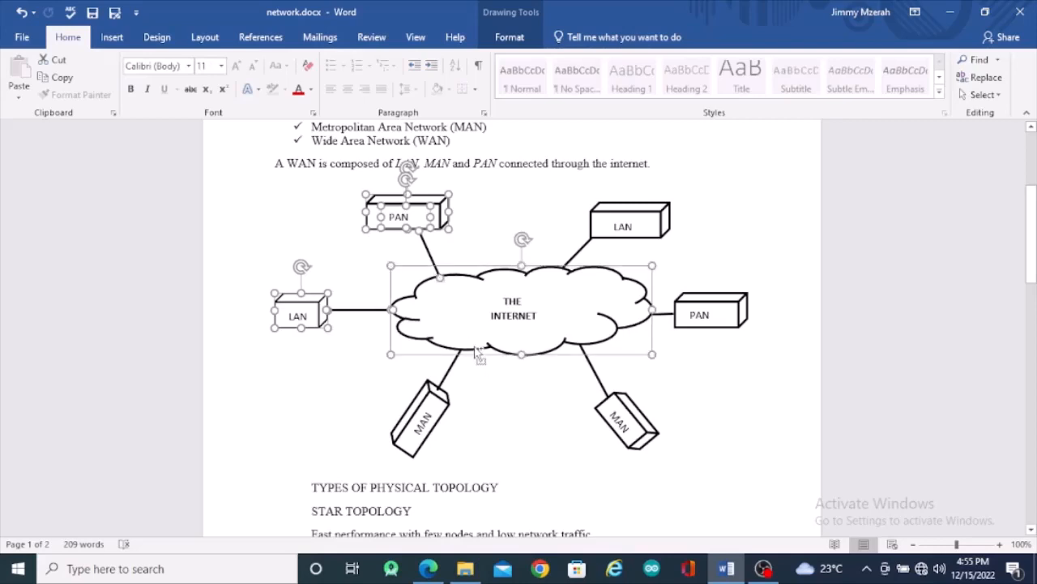
pyautogui.keyDown('shift'); pyautogui.click(439, 413); pyautogui.keyUp('shift')
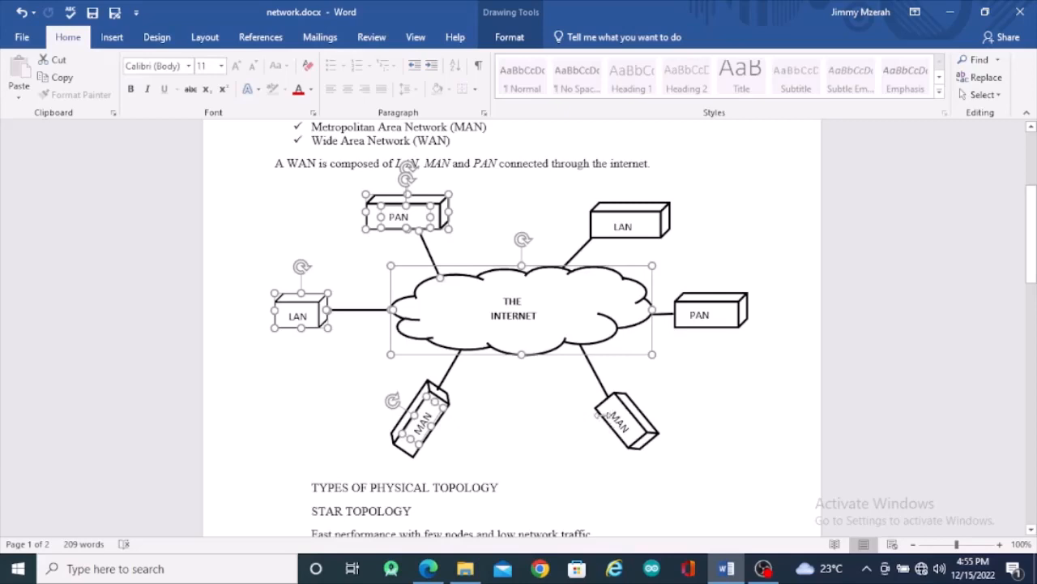
pyautogui.keyDown('shift'); pyautogui.click(609, 425); pyautogui.keyUp('shift')
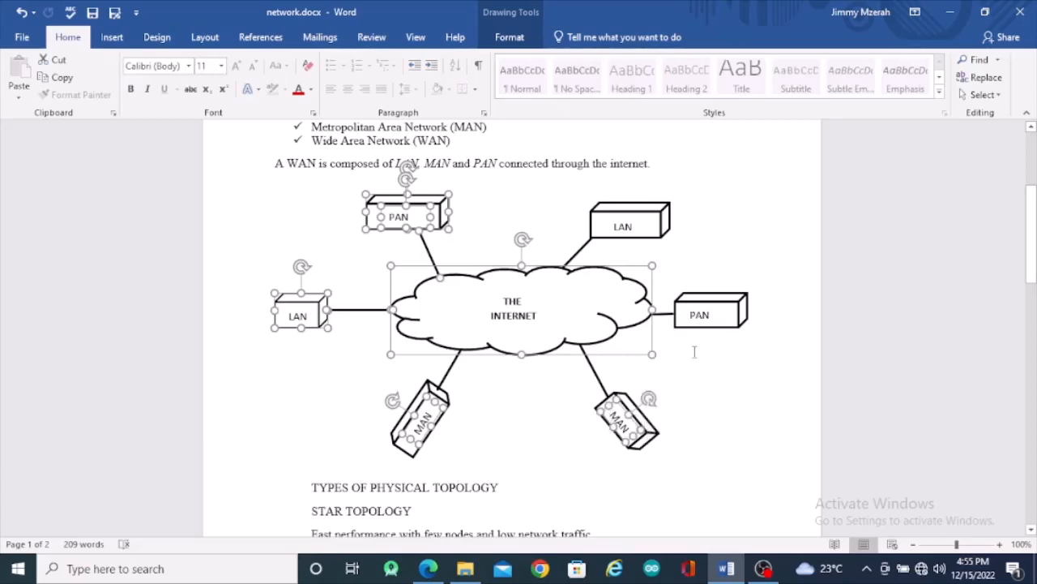
pyautogui.keyDown('shift'); pyautogui.click(699, 326); pyautogui.keyUp('shift')
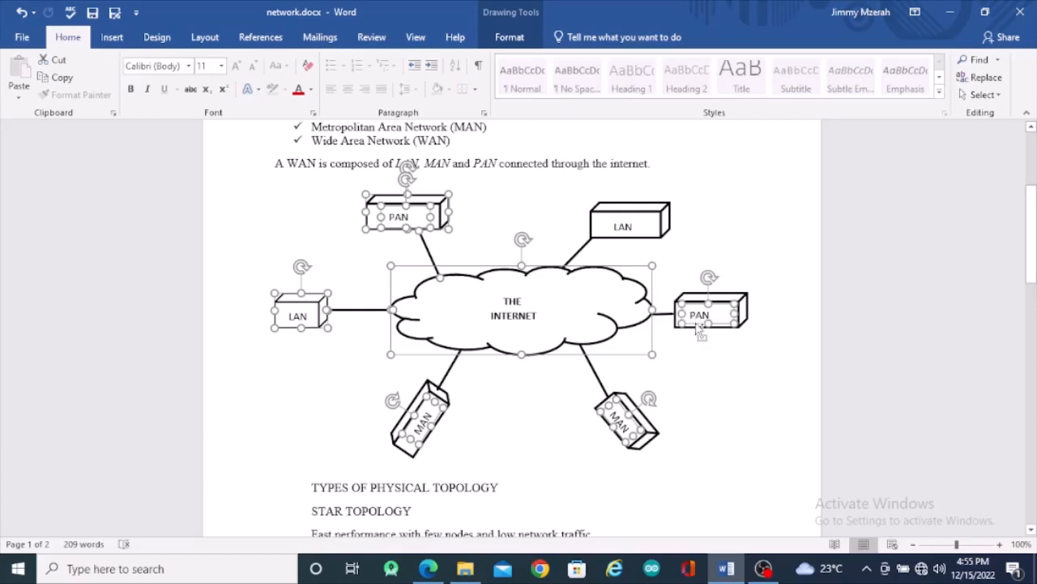
pyautogui.keyDown('shift'); pyautogui.click(644, 243); pyautogui.keyUp('shift')
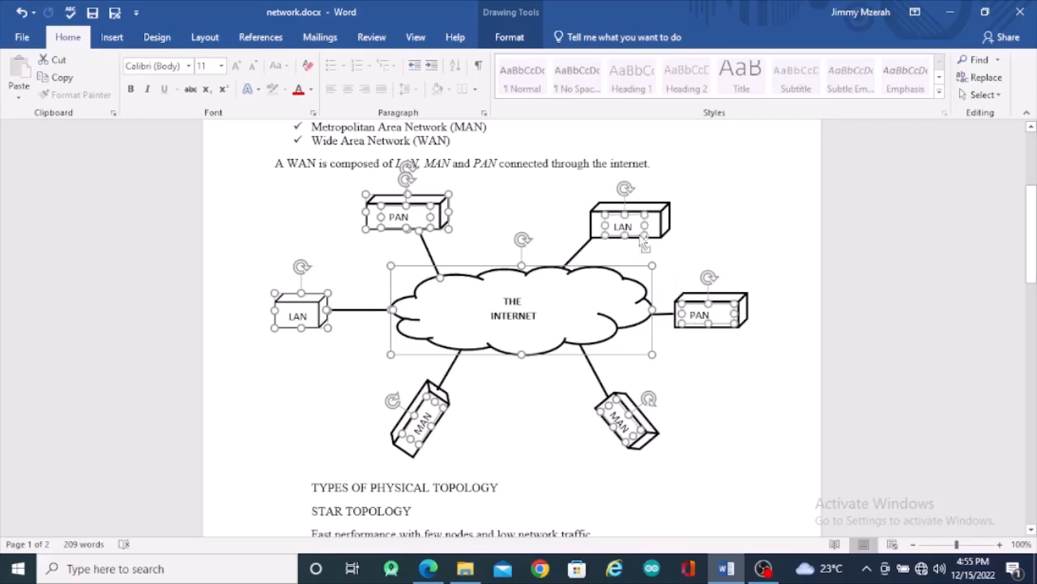
pyautogui.keyDown('shift'); pyautogui.click(591, 248); pyautogui.keyUp('shift')
pyautogui.keyDown('shift'); pyautogui.click(604, 381); pyautogui.keyUp('shift')
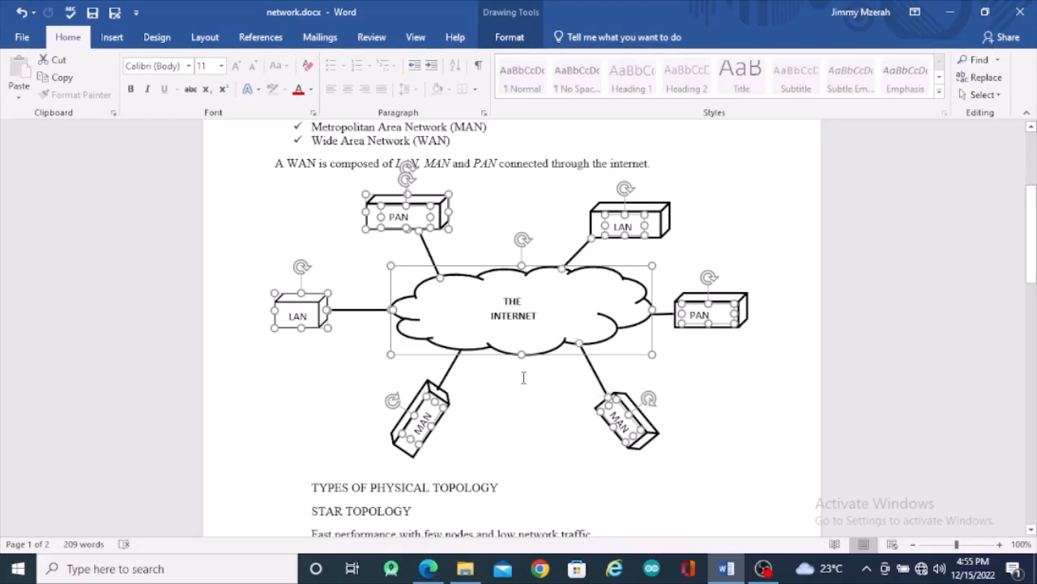
pyautogui.keyDown('shift'); pyautogui.click(451, 374); pyautogui.keyUp('shift')
pyautogui.keyDown('shift'); pyautogui.click(357, 312); pyautogui.keyUp('shift')
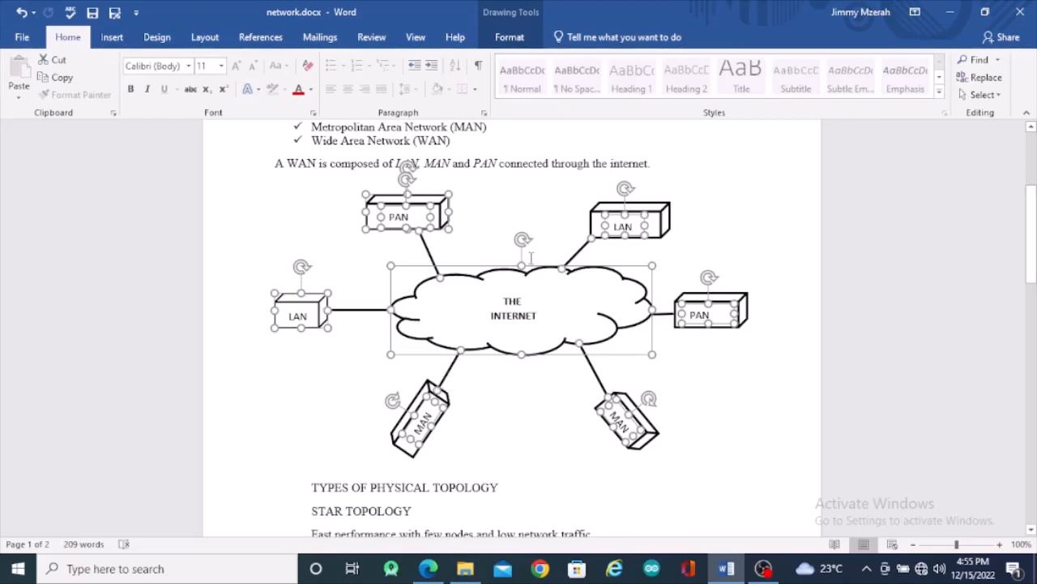
pyautogui.keyDown('shift'); pyautogui.click(669, 228); pyautogui.keyUp('shift')
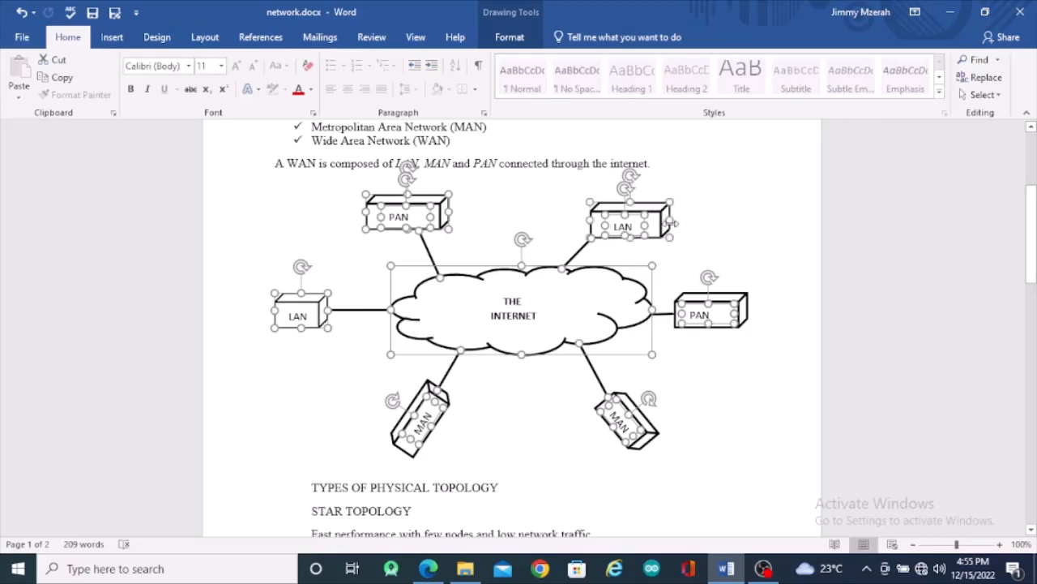
pyautogui.keyDown('shift'); pyautogui.click(749, 327); pyautogui.keyUp('shift')
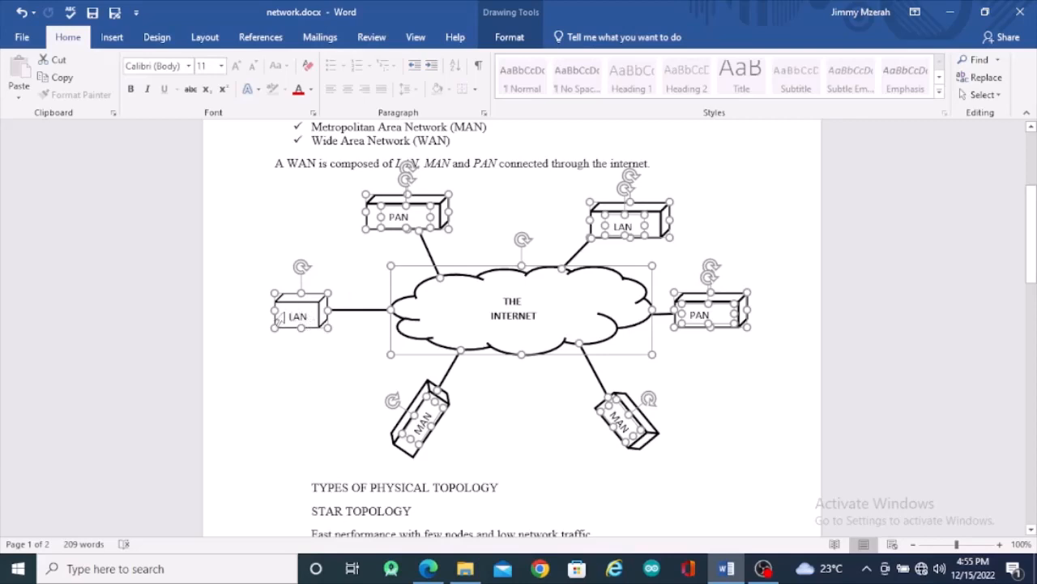
# Select the diagram's boxes, labels, cloud and connectors together and group them into one object.
pyautogui.click(288, 314)
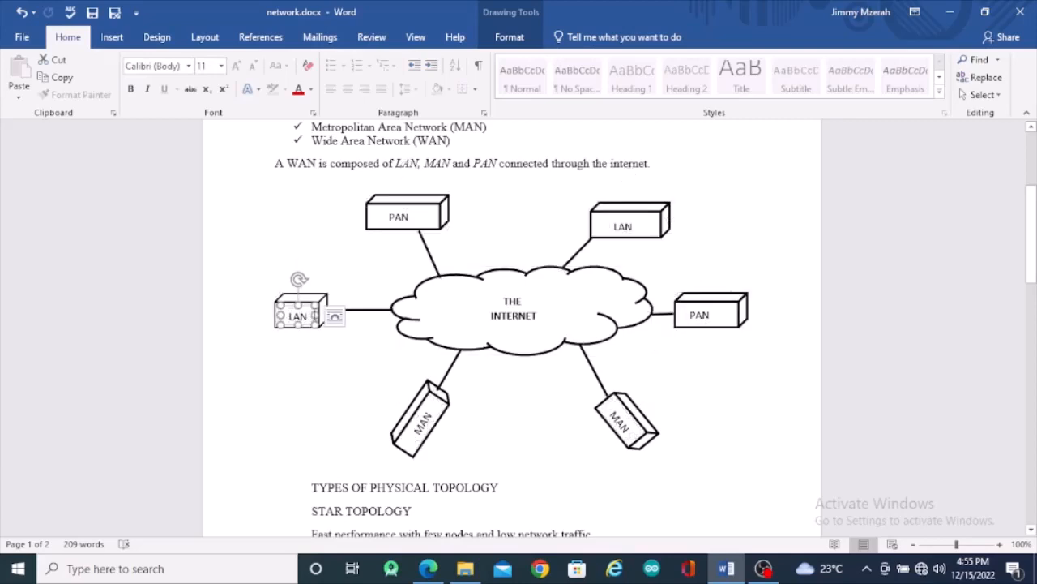
pyautogui.click(324, 310)
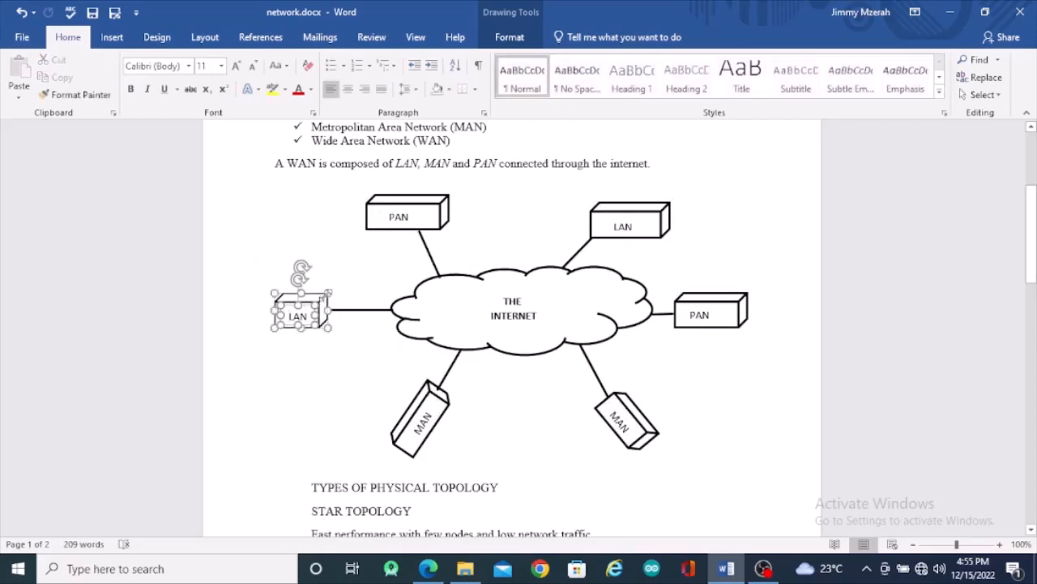
pyautogui.press('Escape')
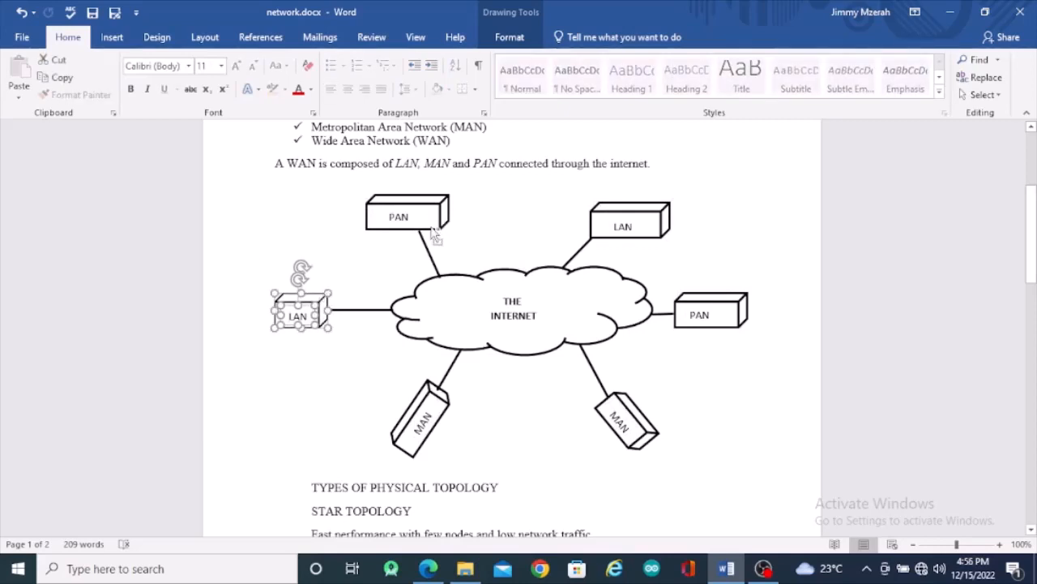
pyautogui.keyDown('shift'); pyautogui.click(434, 231); pyautogui.keyUp('shift')
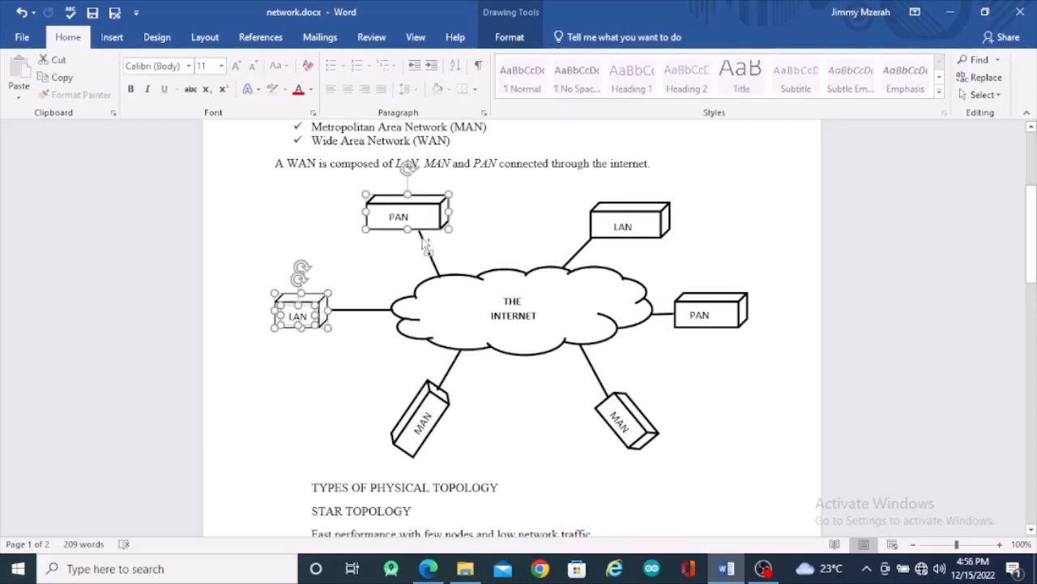
pyautogui.keyDown('shift'); pyautogui.click(423, 240); pyautogui.keyUp('shift')
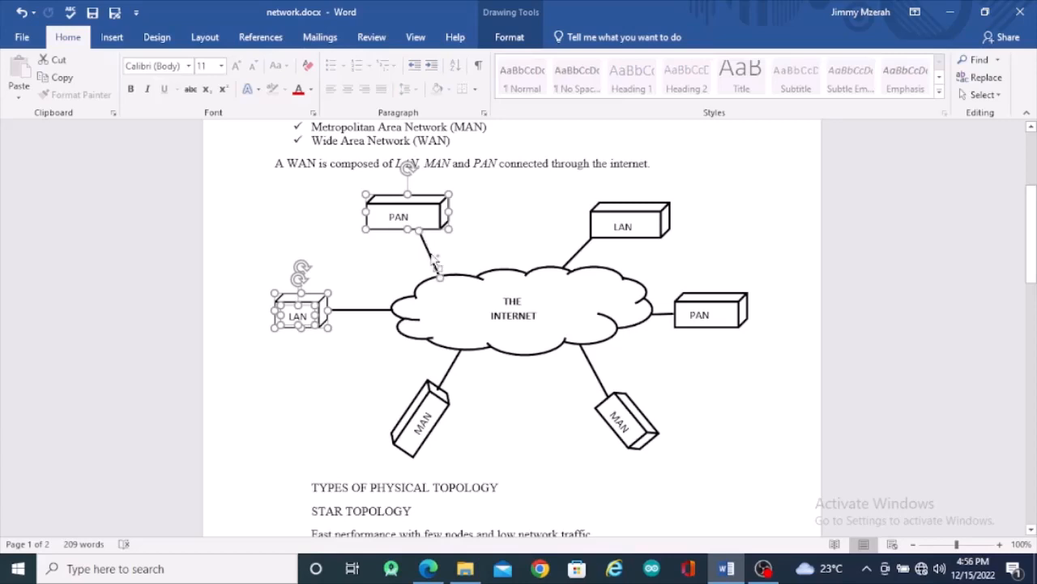
pyautogui.keyDown('shift'); pyautogui.click(478, 350); pyautogui.keyUp('shift')
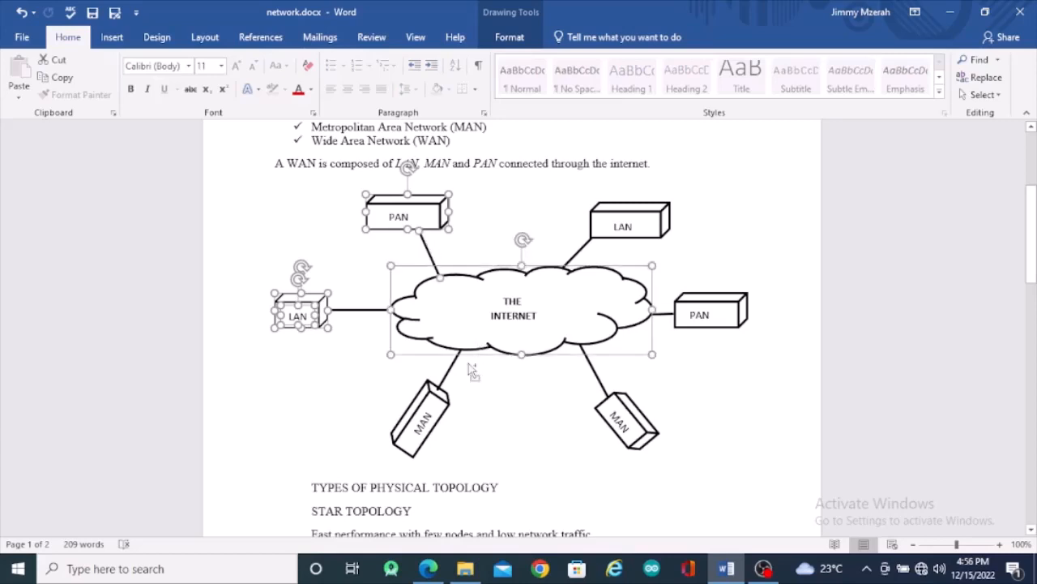
pyautogui.keyDown('shift'); pyautogui.click(446, 385); pyautogui.keyUp('shift')
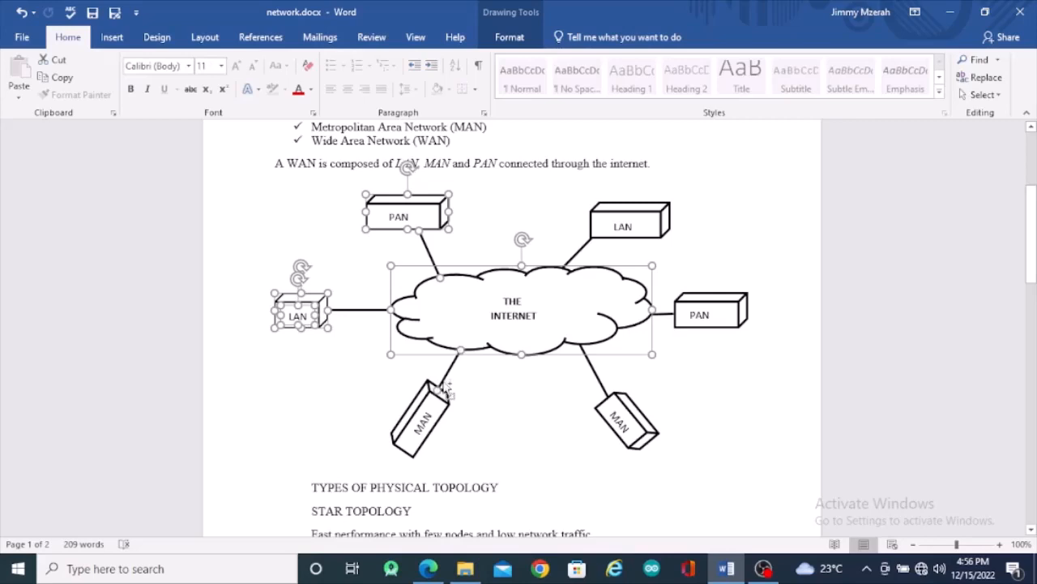
pyautogui.keyDown('shift'); pyautogui.click(440, 416); pyautogui.keyUp('shift')
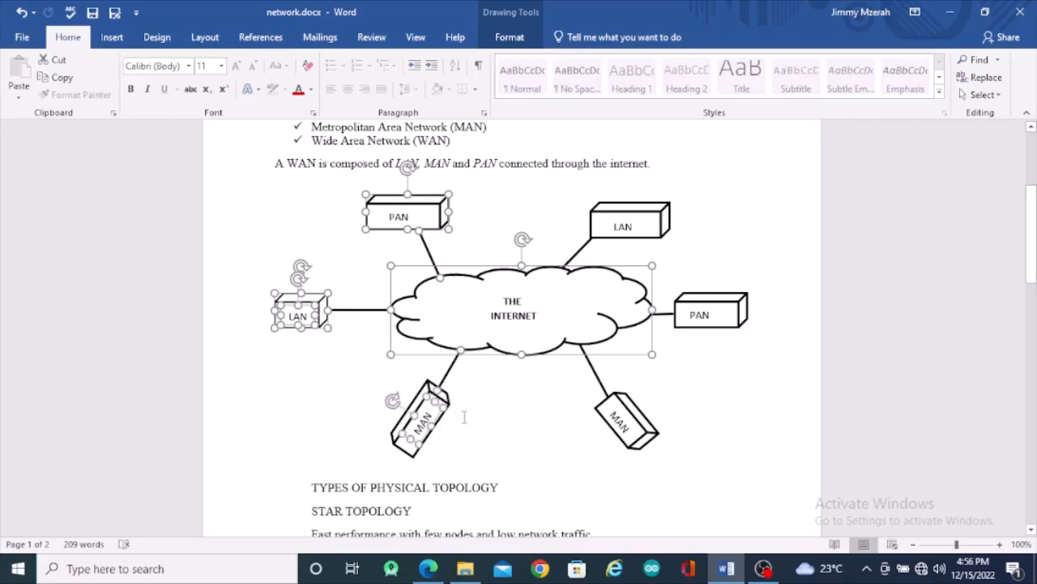
pyautogui.keyDown('shift'); pyautogui.click(417, 405); pyautogui.keyUp('shift')
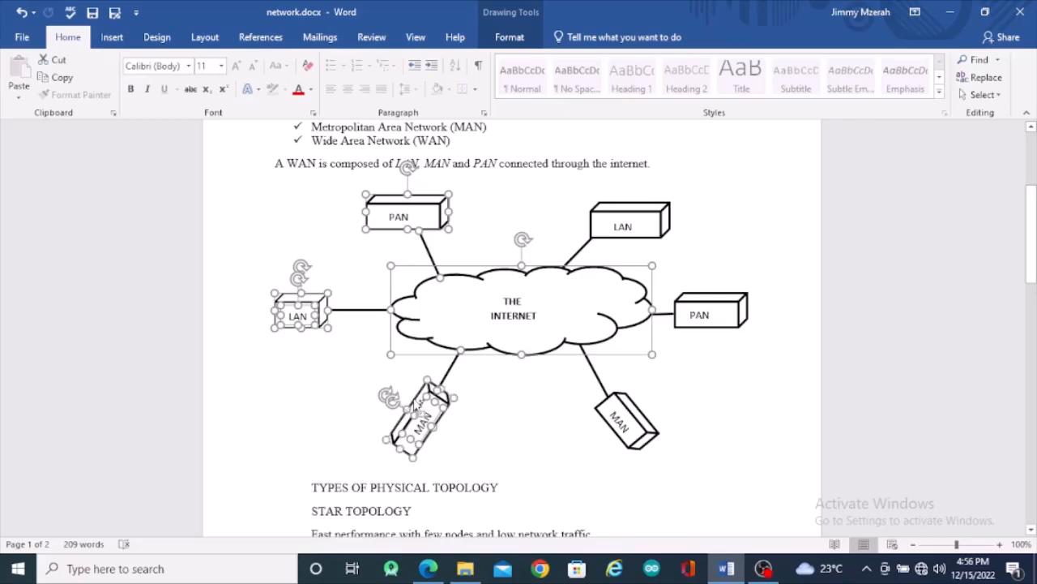
pyautogui.keyDown('shift'); pyautogui.click(614, 435); pyautogui.keyUp('shift')
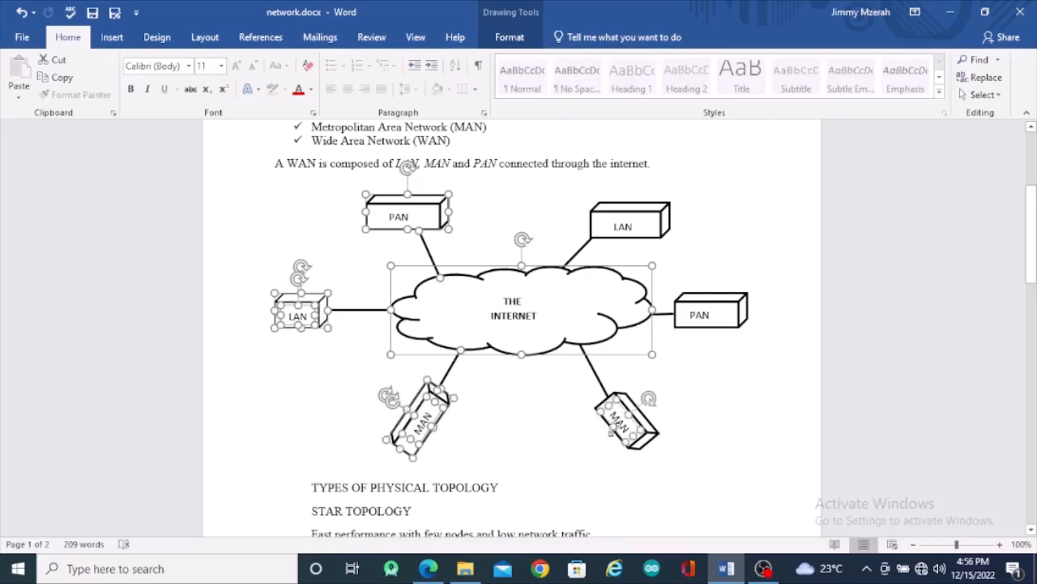
pyautogui.keyDown('shift'); pyautogui.click(657, 438); pyautogui.keyUp('shift')
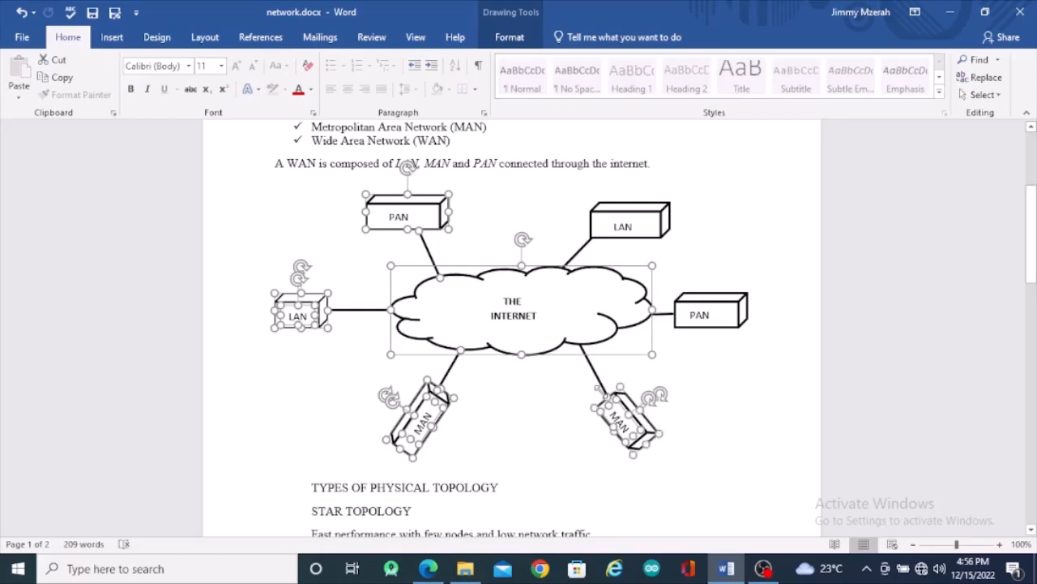
pyautogui.keyDown('shift'); pyautogui.click(599, 382); pyautogui.keyUp('shift')
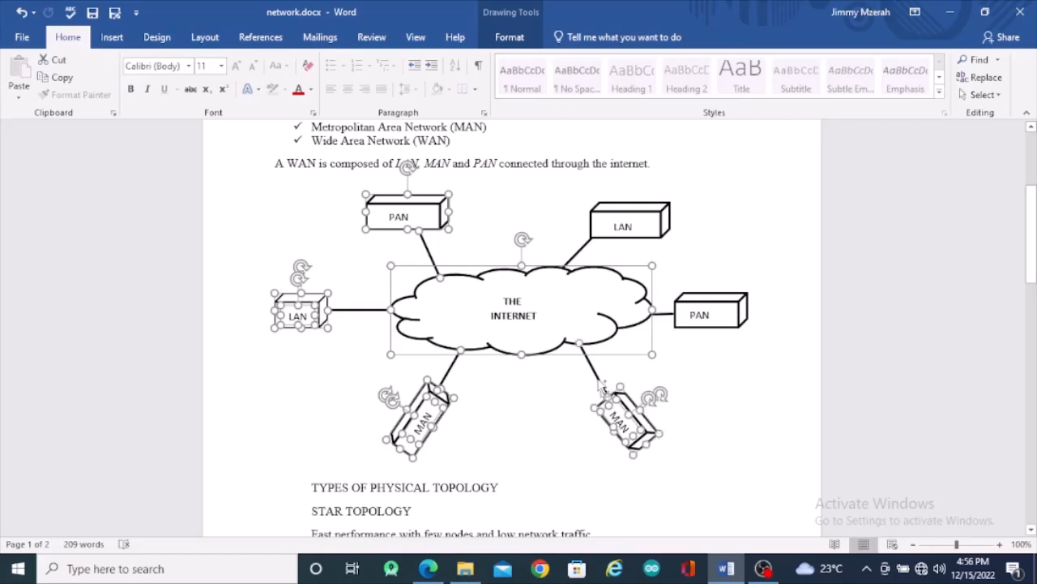
pyautogui.keyDown('shift'); pyautogui.click(704, 329); pyautogui.keyUp('shift')
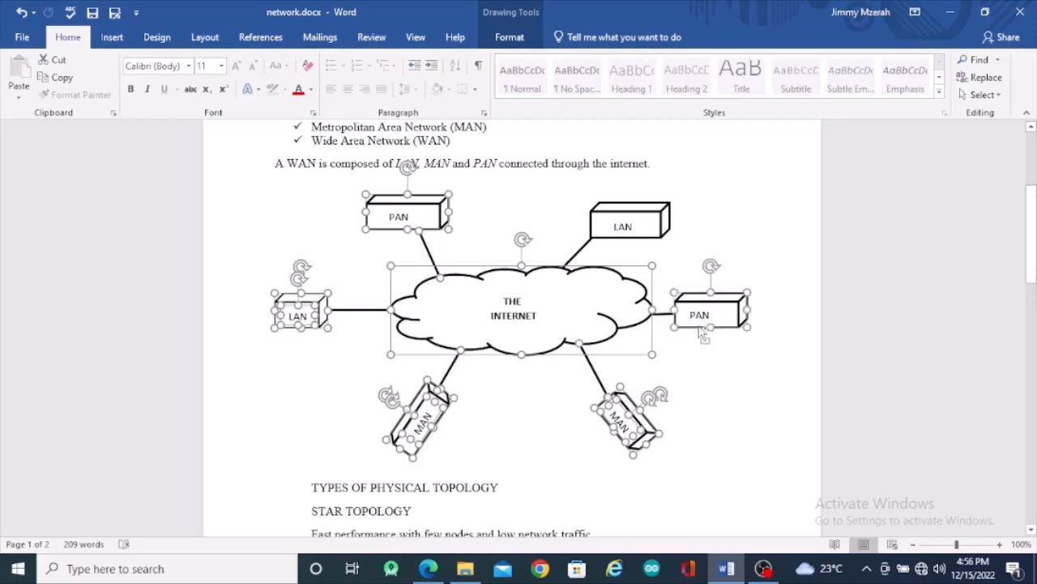
pyautogui.keyDown('shift'); pyautogui.click(663, 312); pyautogui.keyUp('shift')
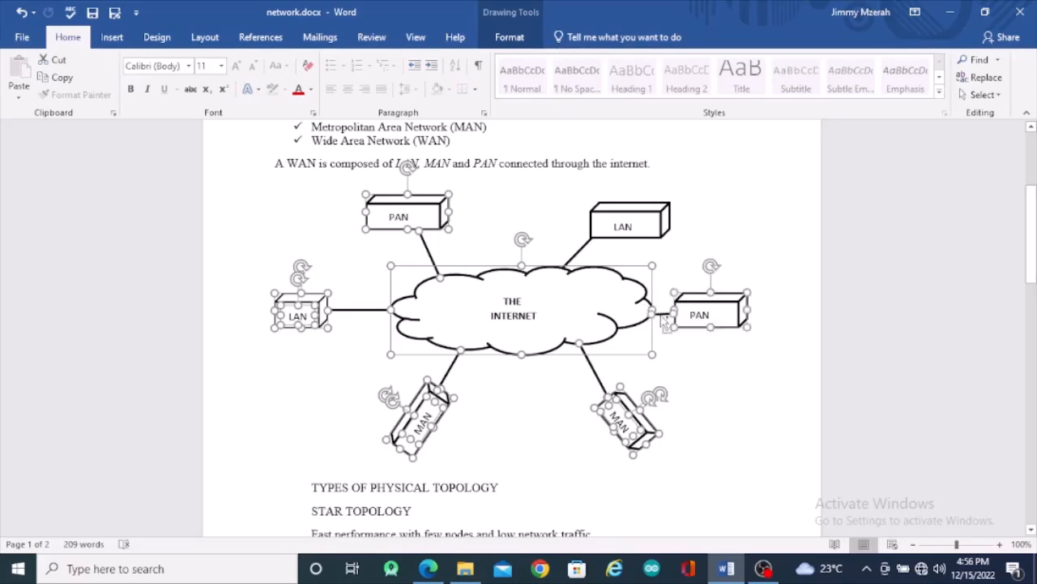
pyautogui.keyDown('shift'); pyautogui.click(615, 240); pyautogui.keyUp('shift')
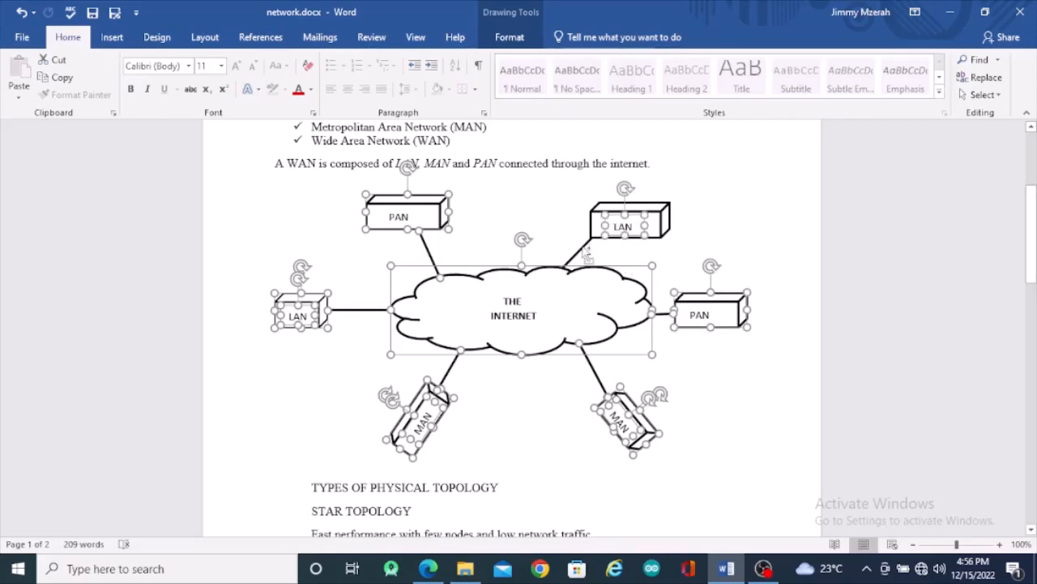
pyautogui.keyDown('shift'); pyautogui.click(584, 248); pyautogui.keyUp('shift')
pyautogui.keyDown('shift'); pyautogui.click(669, 236); pyautogui.keyUp('shift')
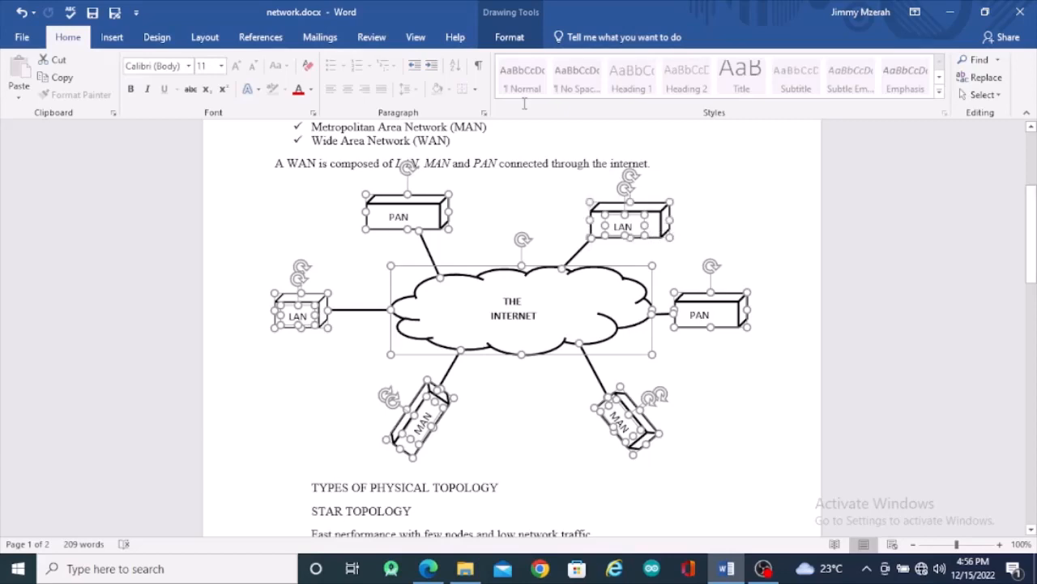
pyautogui.click(503, 38)
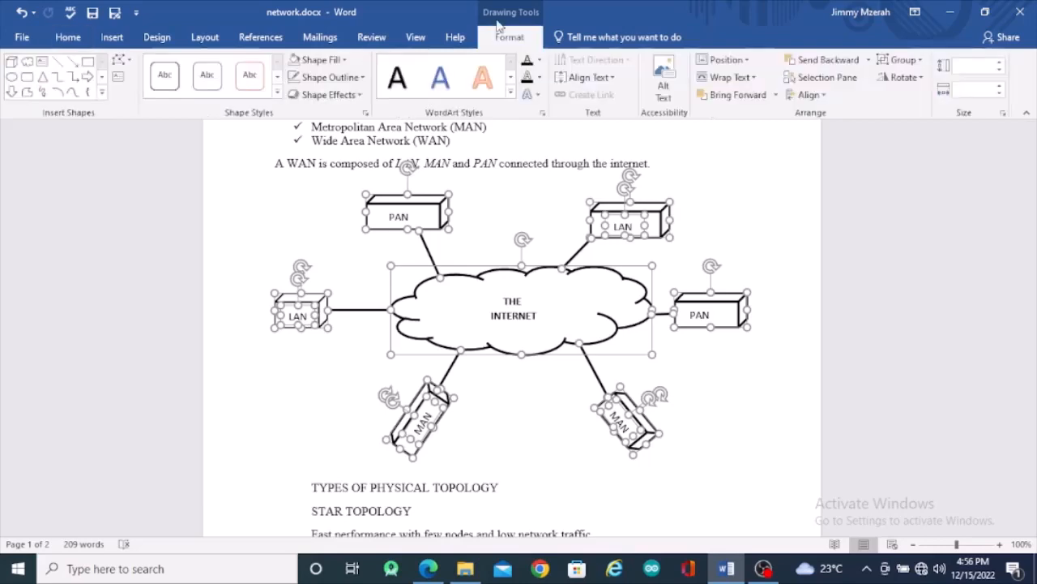
pyautogui.click(896, 61)
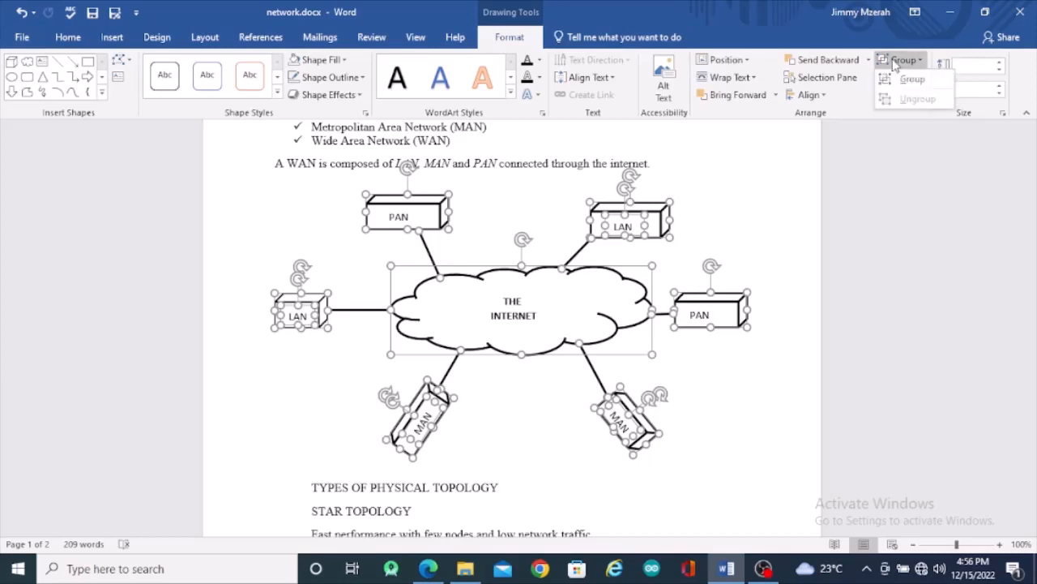
pyautogui.click(897, 80)
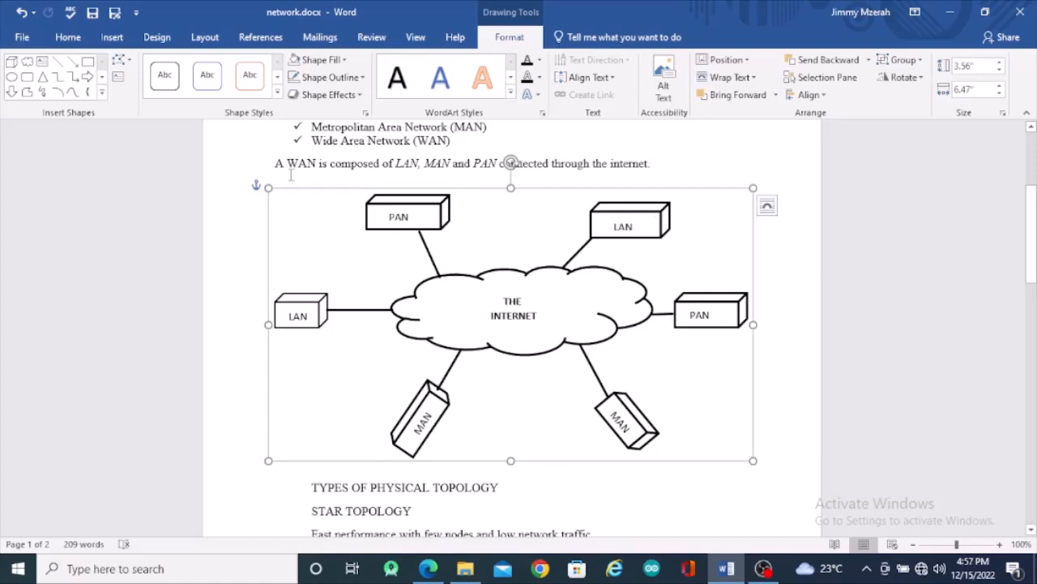
pyautogui.click(786, 451)
# Check the "TYPES OF PHYSICAL TOPOLOGY" heading in the Edge PDF, and make it bold and centred in Word.
pyautogui.scroll(-4, 546, 446)
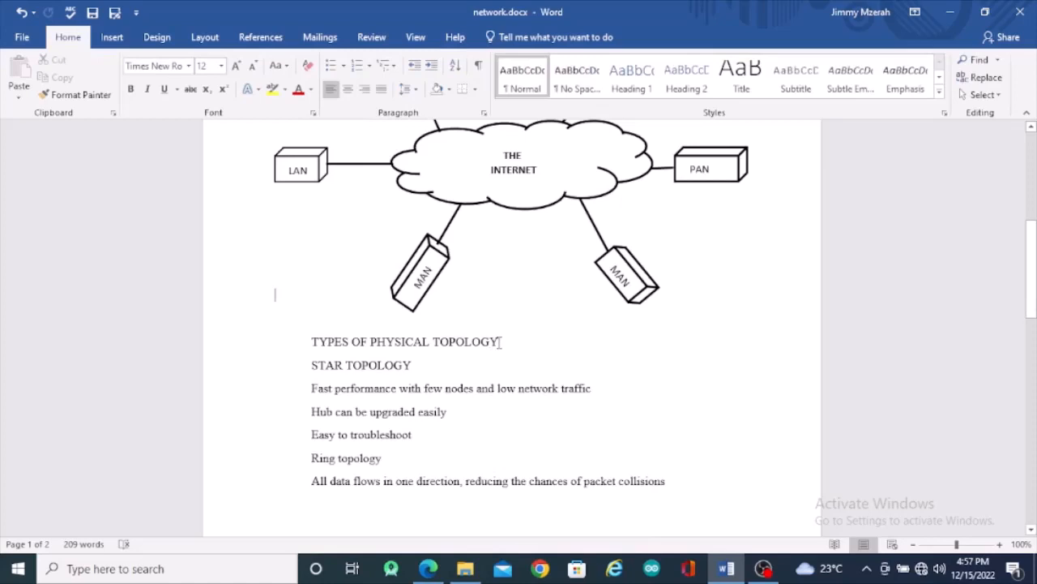
pyautogui.moveTo(501, 342); pyautogui.dragTo(314, 342)
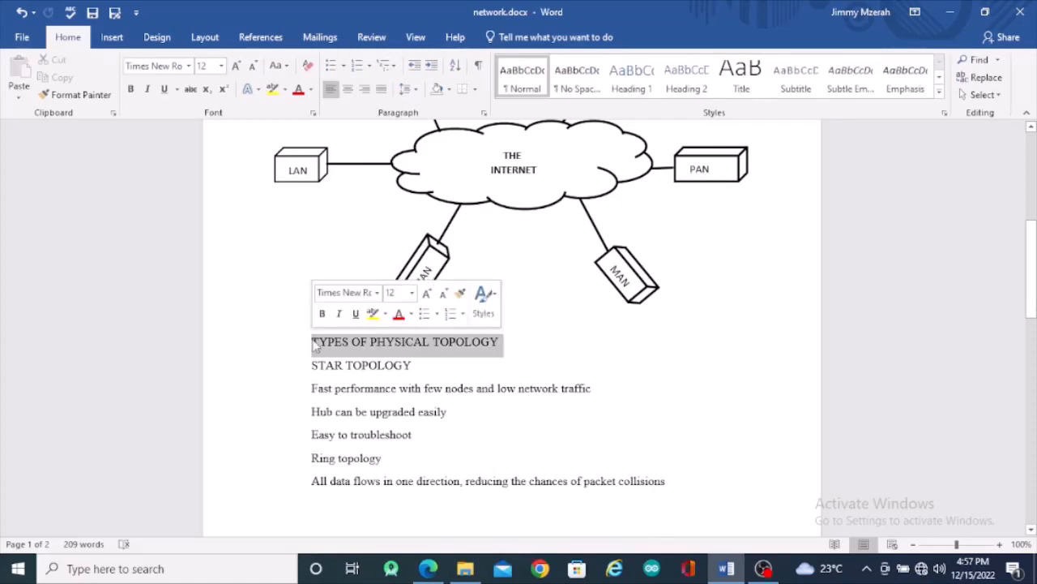
pyautogui.click(427, 568)
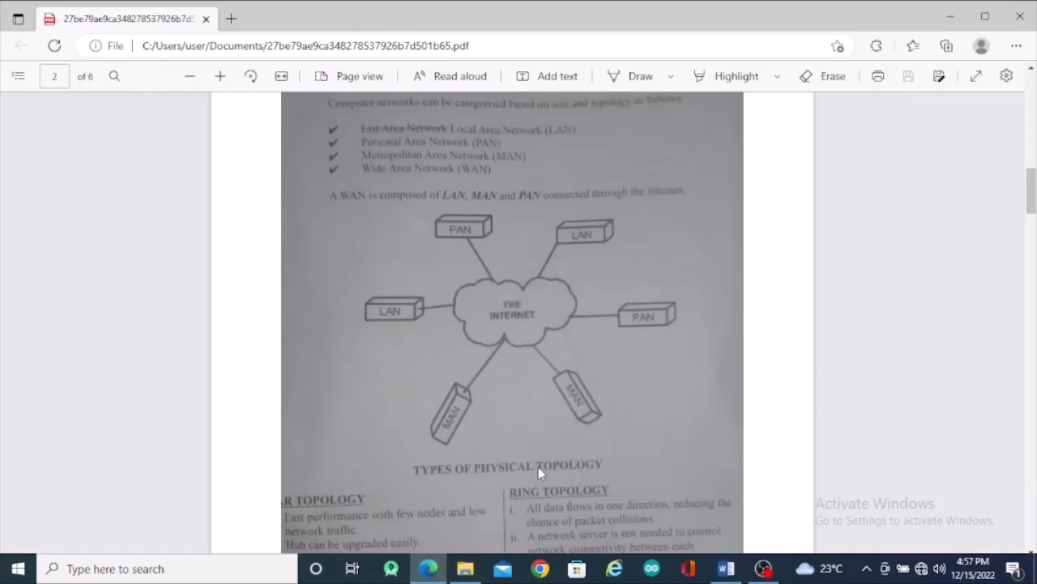
pyautogui.click(726, 568)
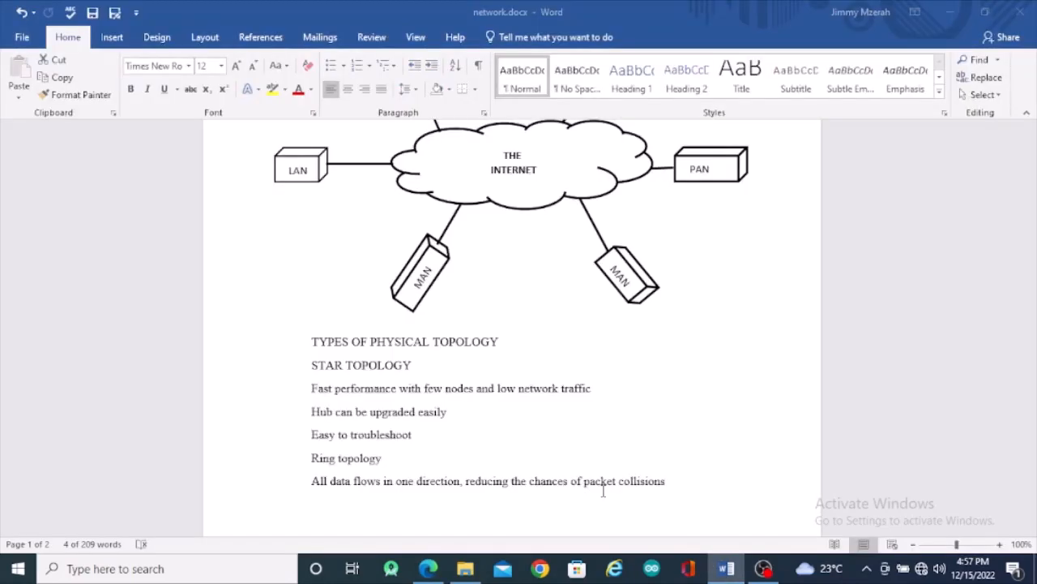
pyautogui.tripleClick(451, 349)
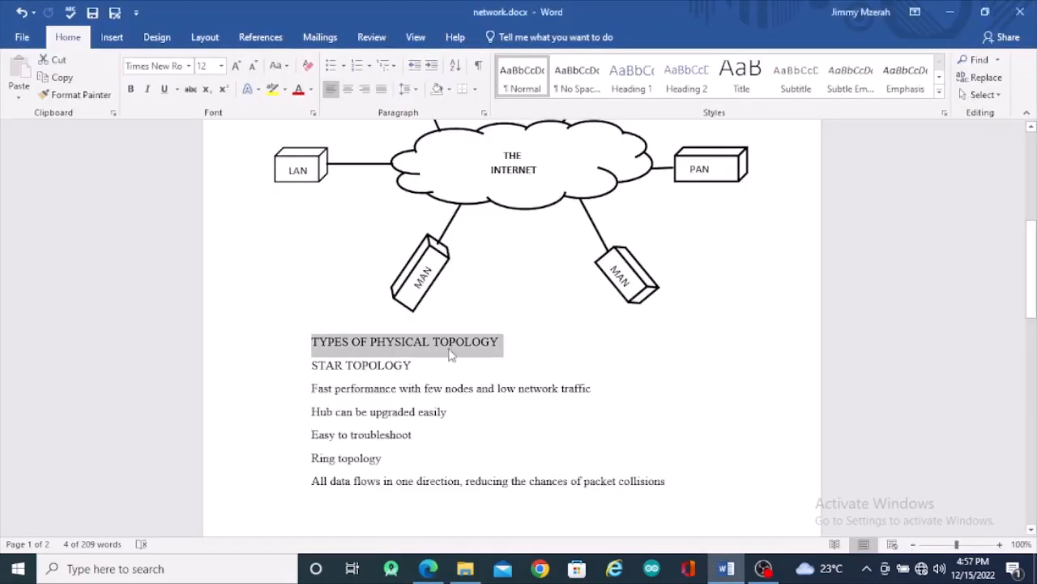
pyautogui.click(130, 89)
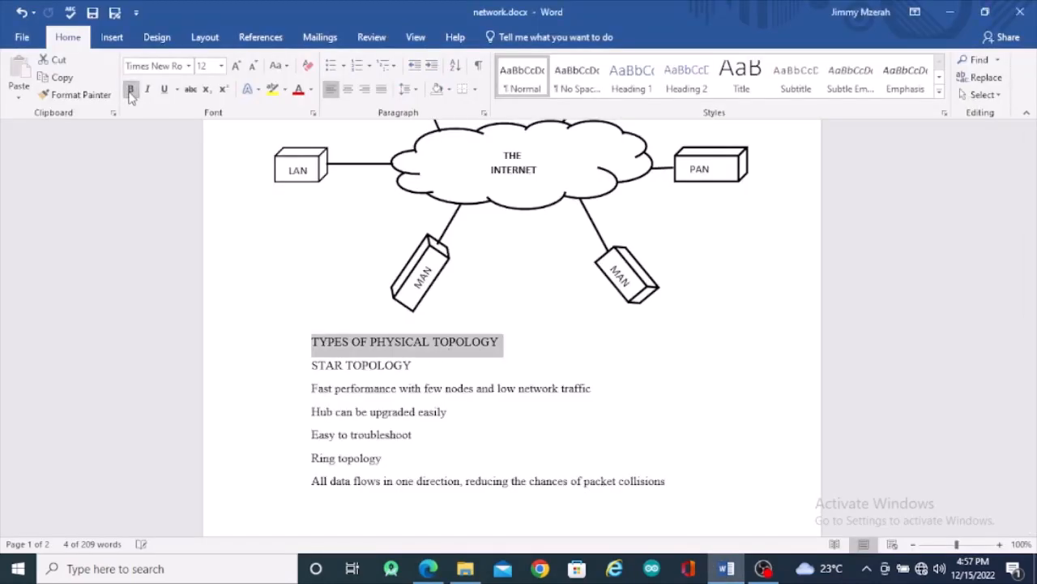
pyautogui.click(348, 90)
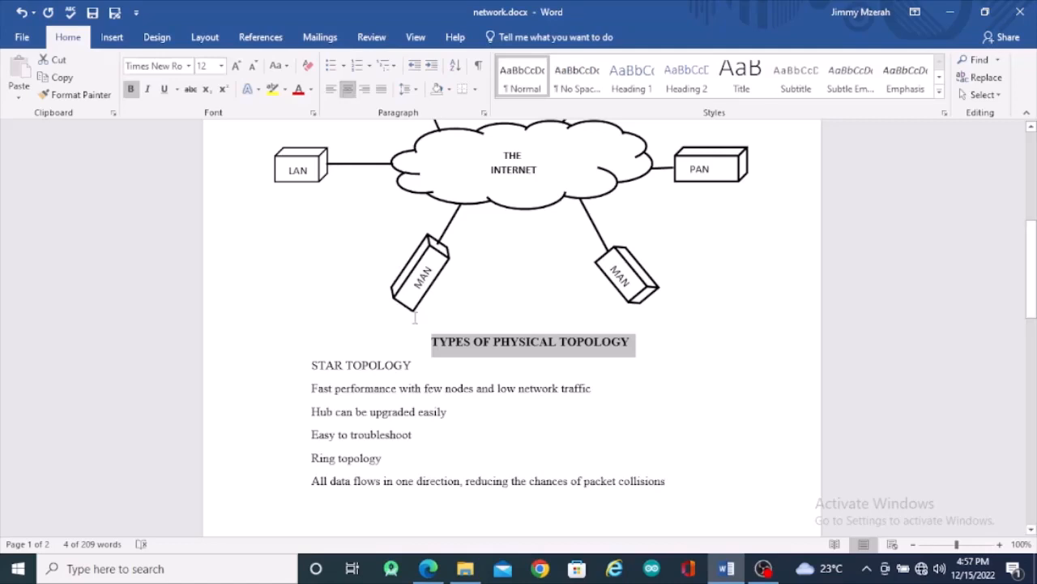
# Make the "STAR TOPOLOGY" subheading bold and underlined.
pyautogui.moveTo(415, 366); pyautogui.dragTo(300, 362)
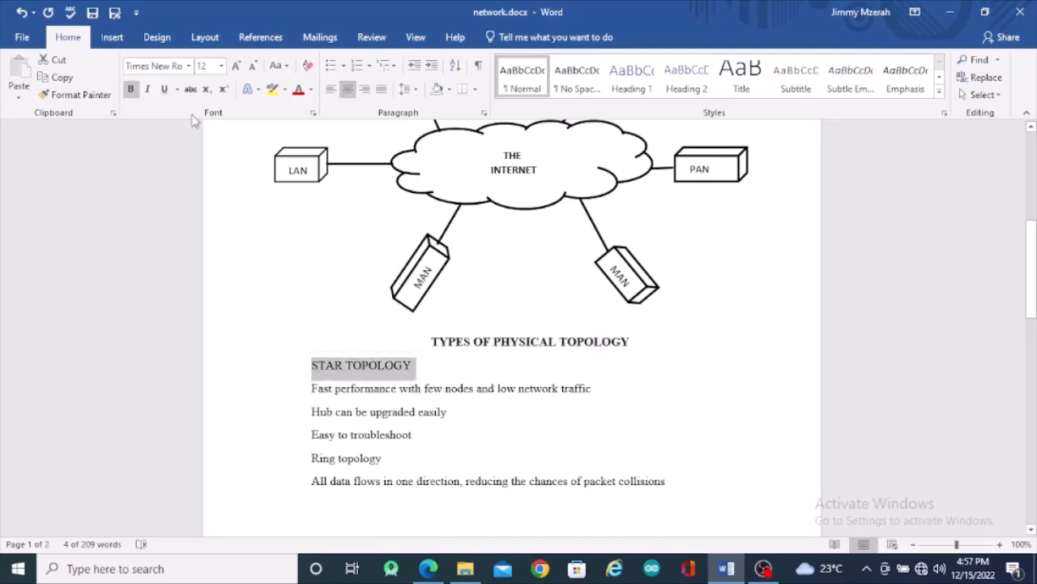
pyautogui.click(130, 90)
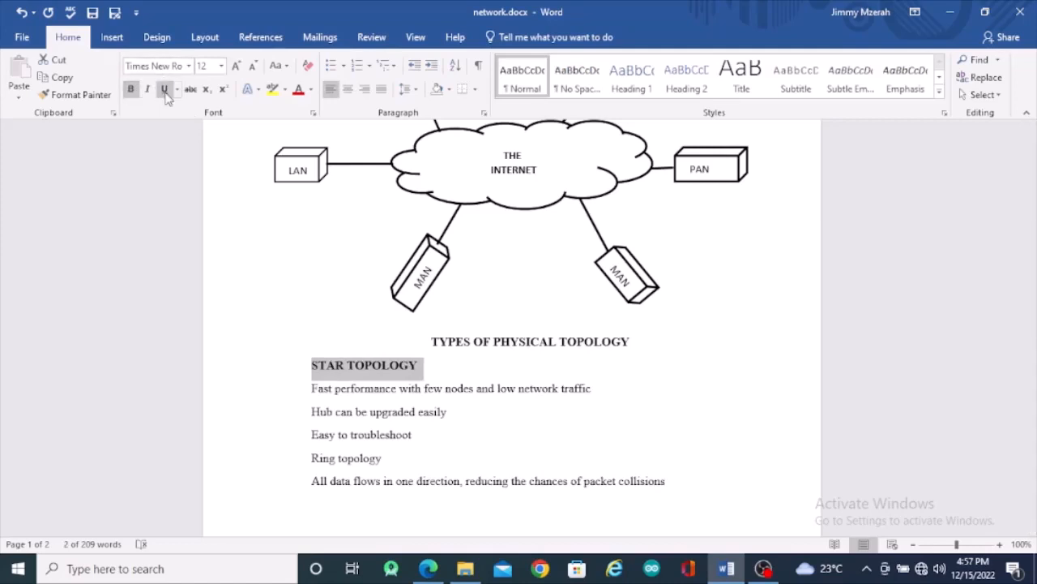
pyautogui.click(164, 89)
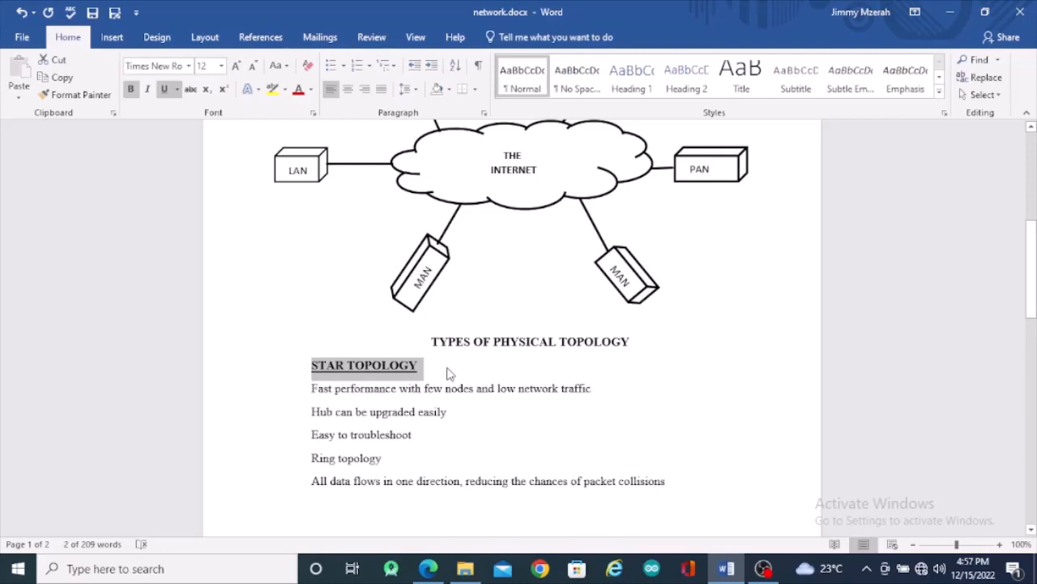
# Check the topology lists in the Edge PDF, and number the three "STAR TOPOLOGY" points in Word with i., ii., iii.
pyautogui.scroll(-3, 450, 373)
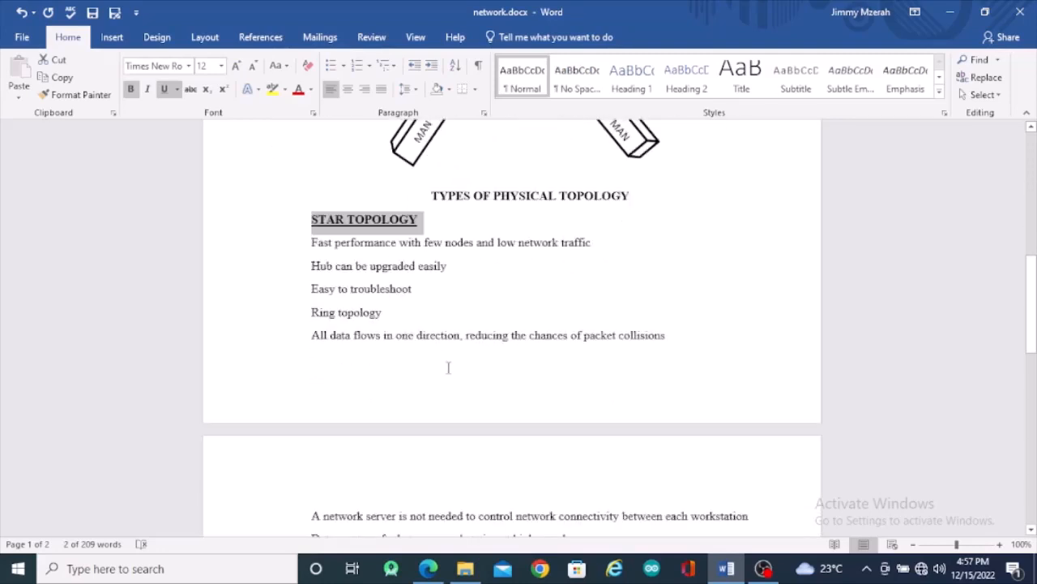
pyautogui.click(427, 568)
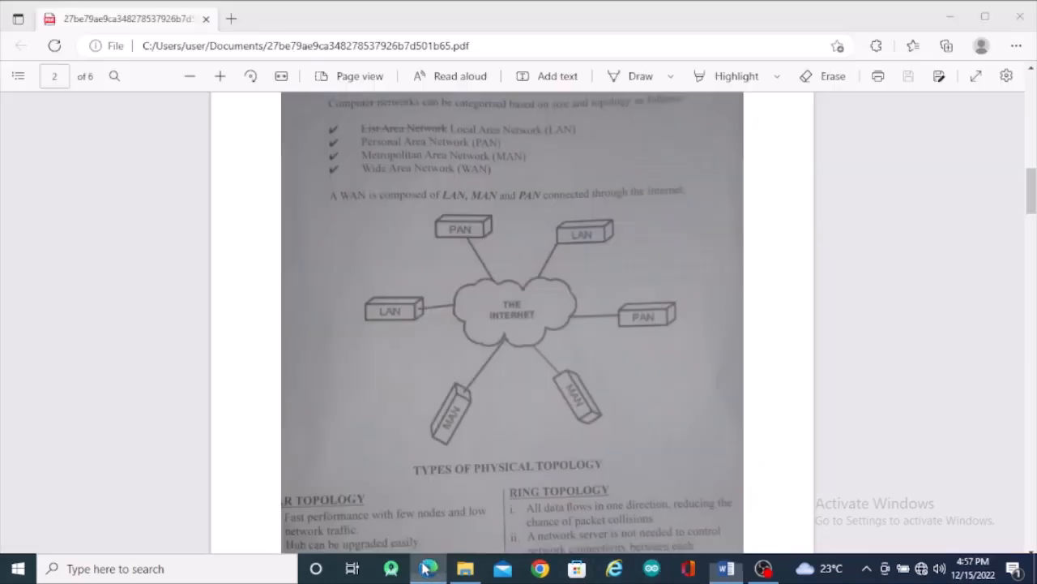
pyautogui.scroll(-3, 430, 474)
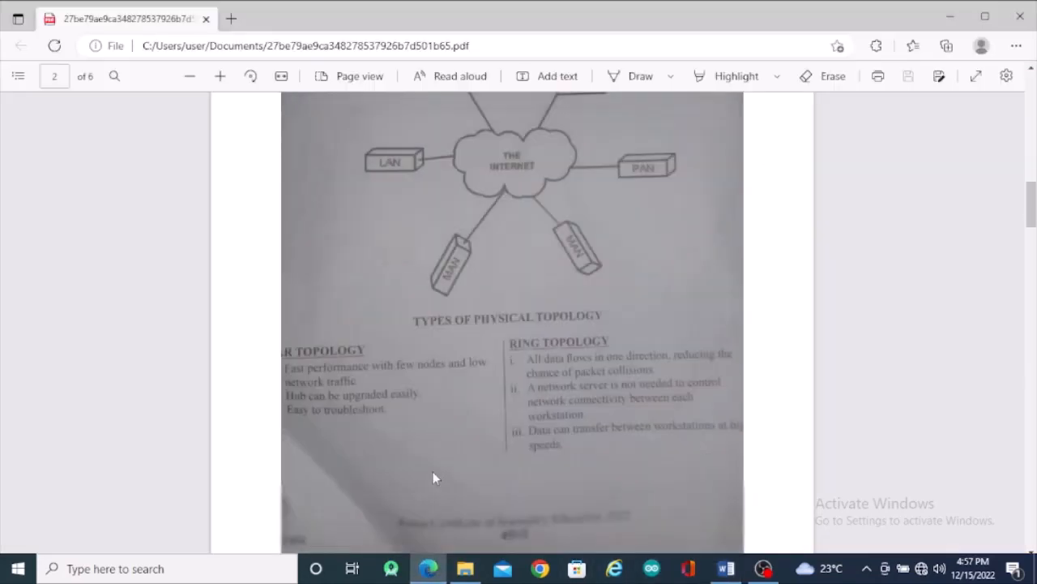
pyautogui.scroll(-2, 433, 478)
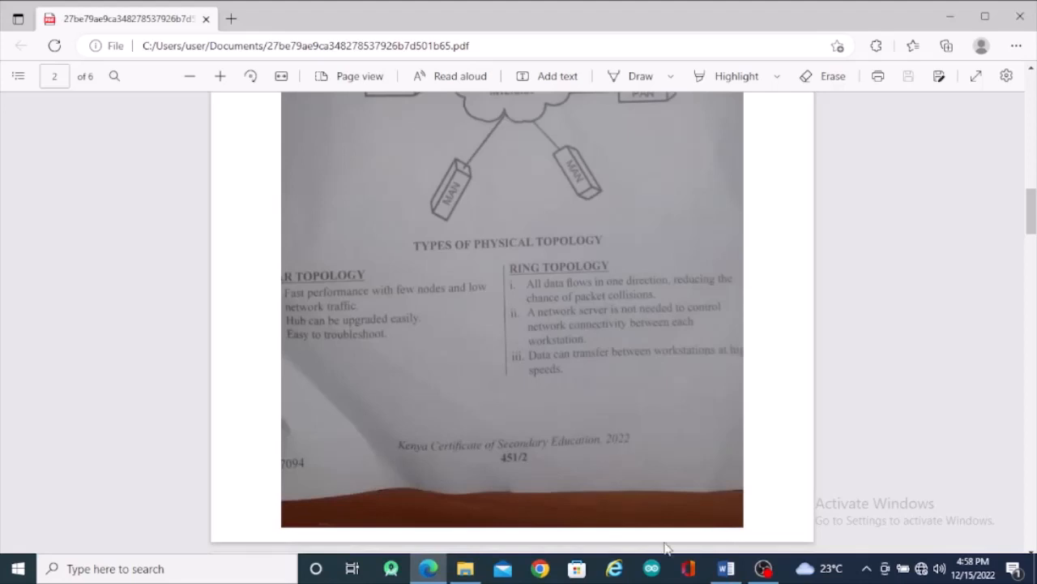
pyautogui.click(726, 568)
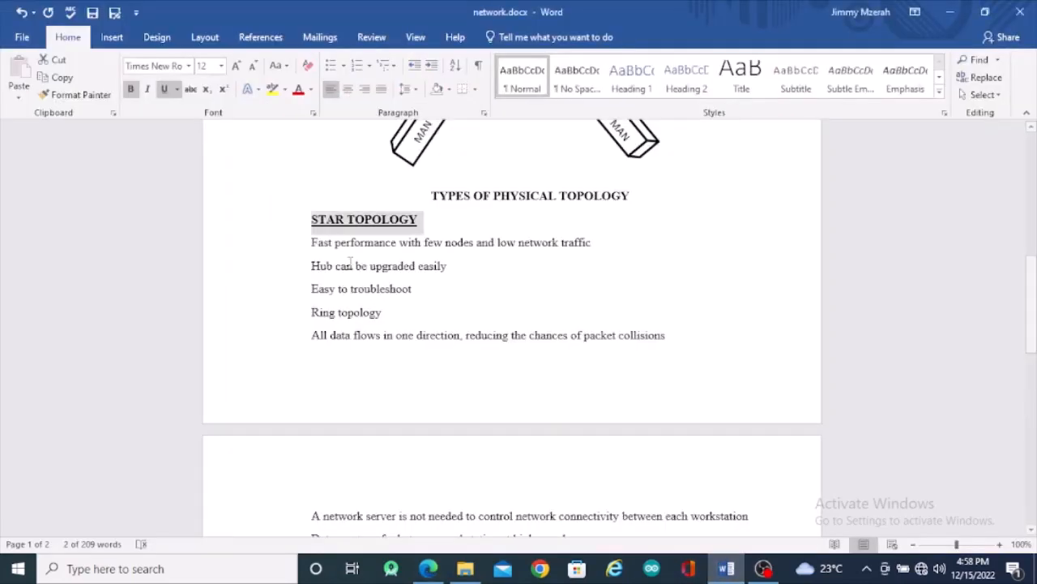
pyautogui.moveTo(312, 244); pyautogui.dragTo(419, 292)
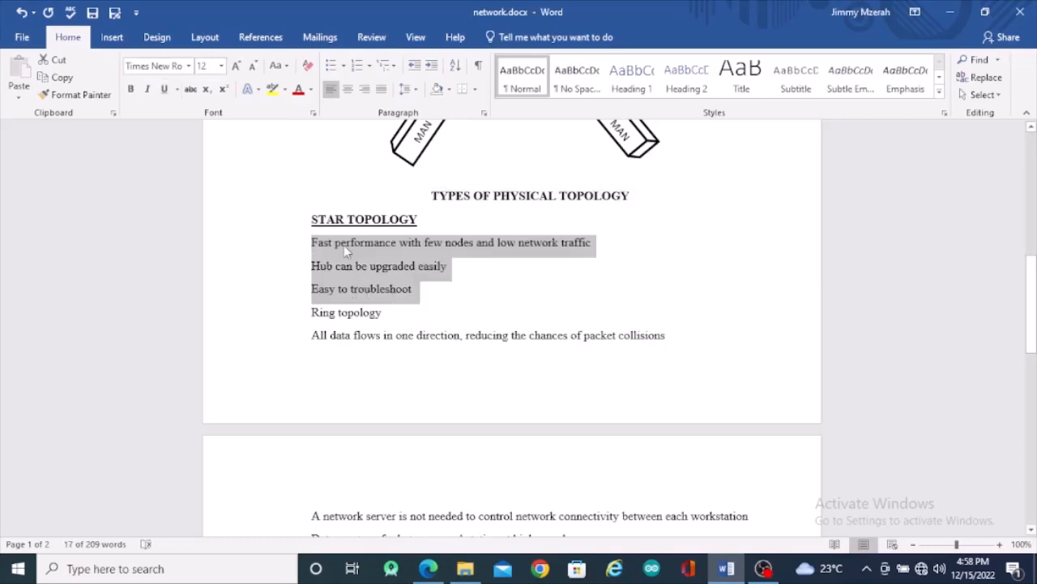
pyautogui.click(344, 66)
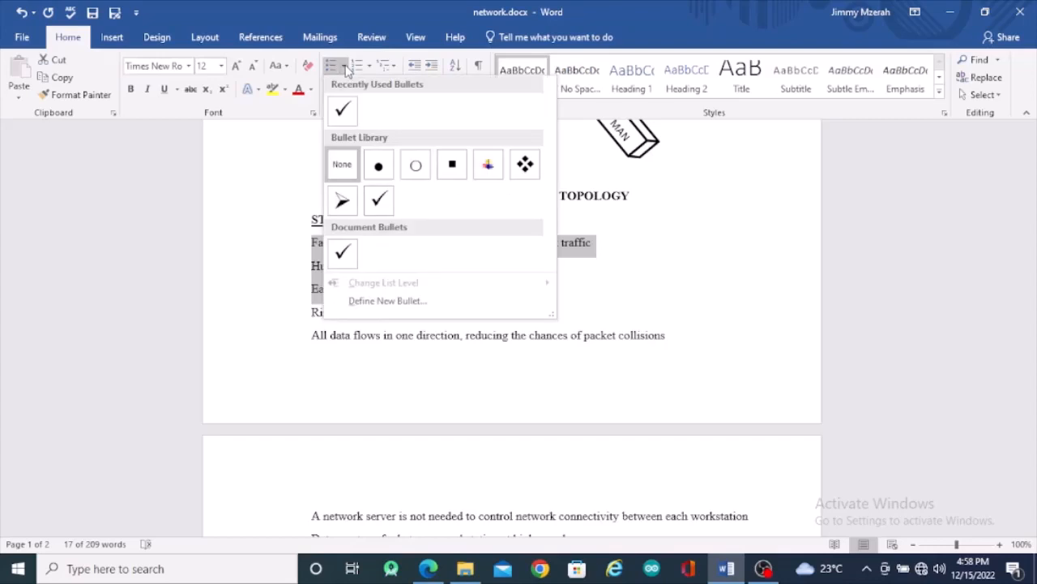
pyautogui.click(368, 68)
pyautogui.click(368, 68)
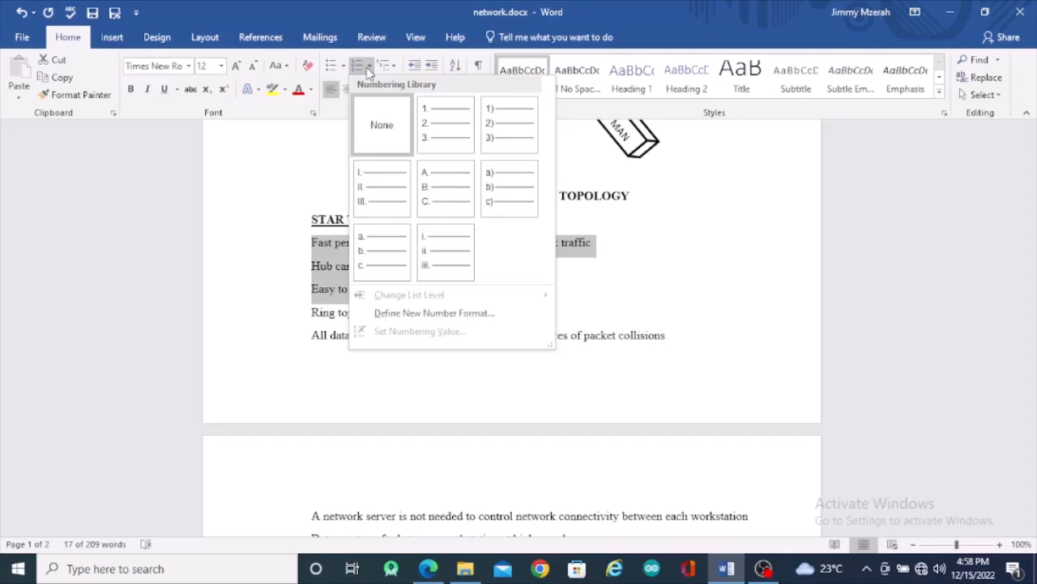
pyautogui.click(453, 277)
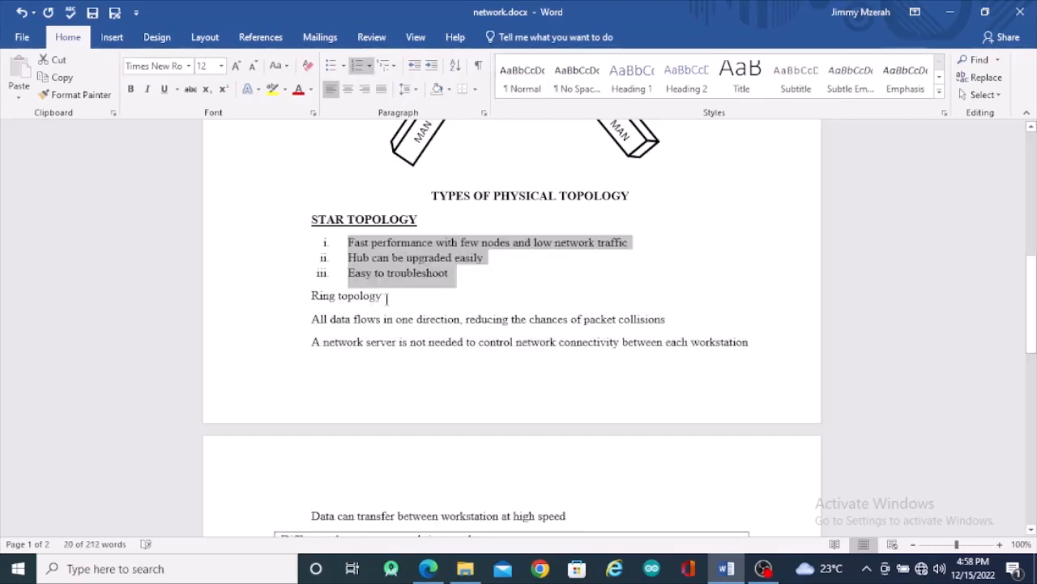
# Change the "Ring topology" subheading to uppercase and make it bold and underlined.
pyautogui.moveTo(387, 299); pyautogui.dragTo(308, 297)
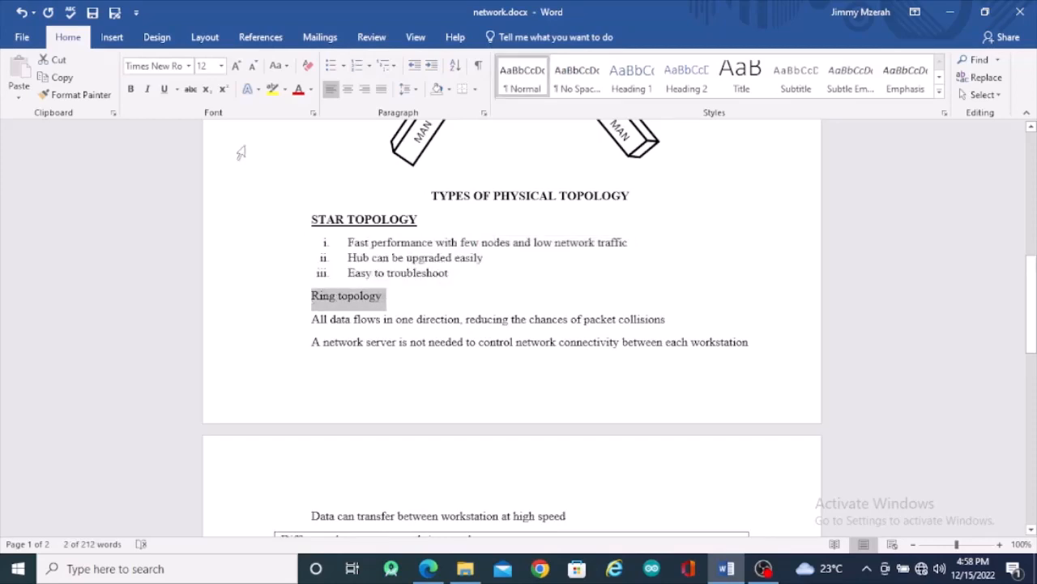
pyautogui.click(283, 66)
pyautogui.click(296, 128)
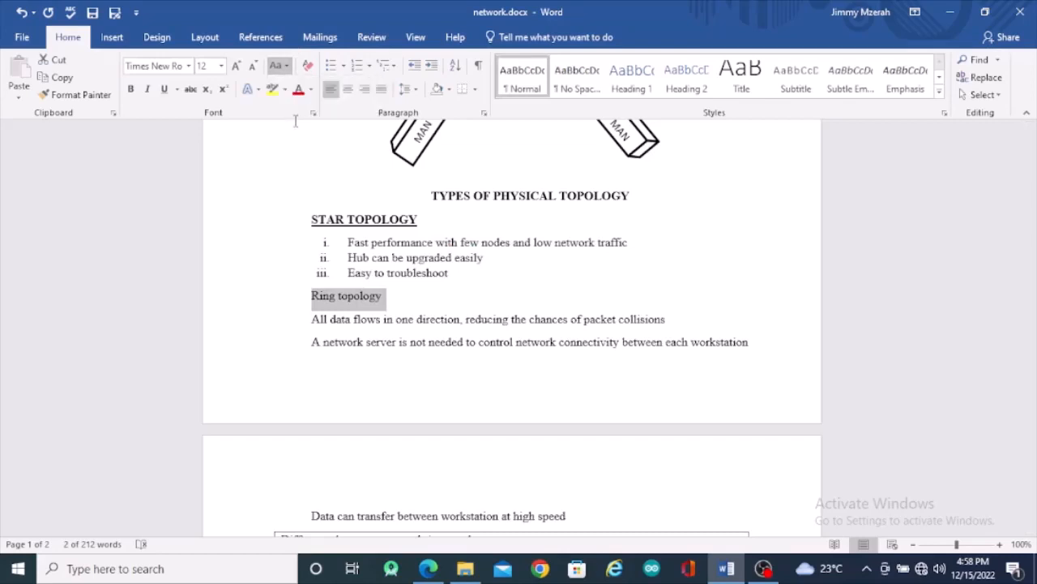
pyautogui.click(131, 91)
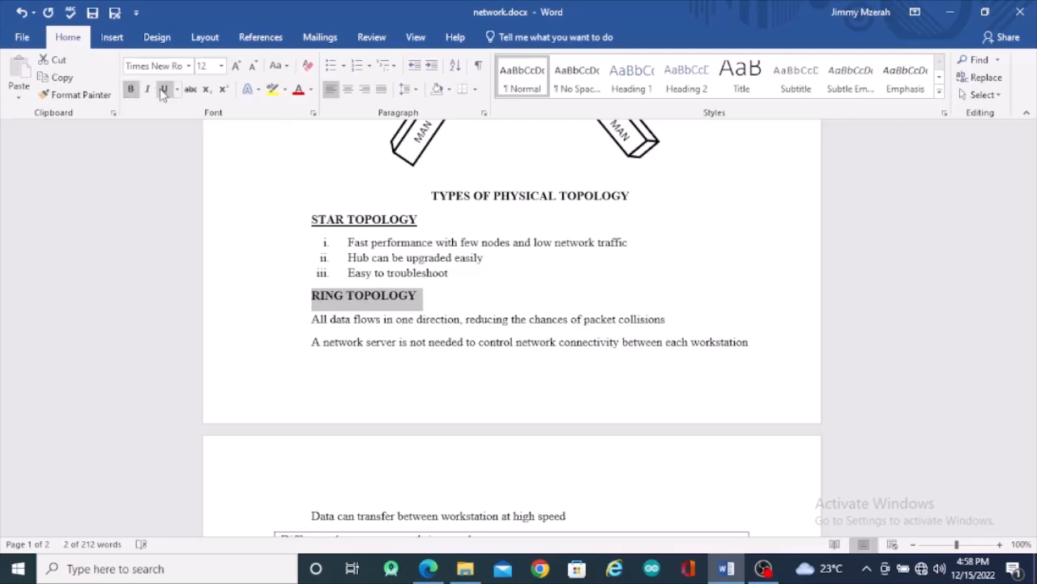
pyautogui.click(163, 91)
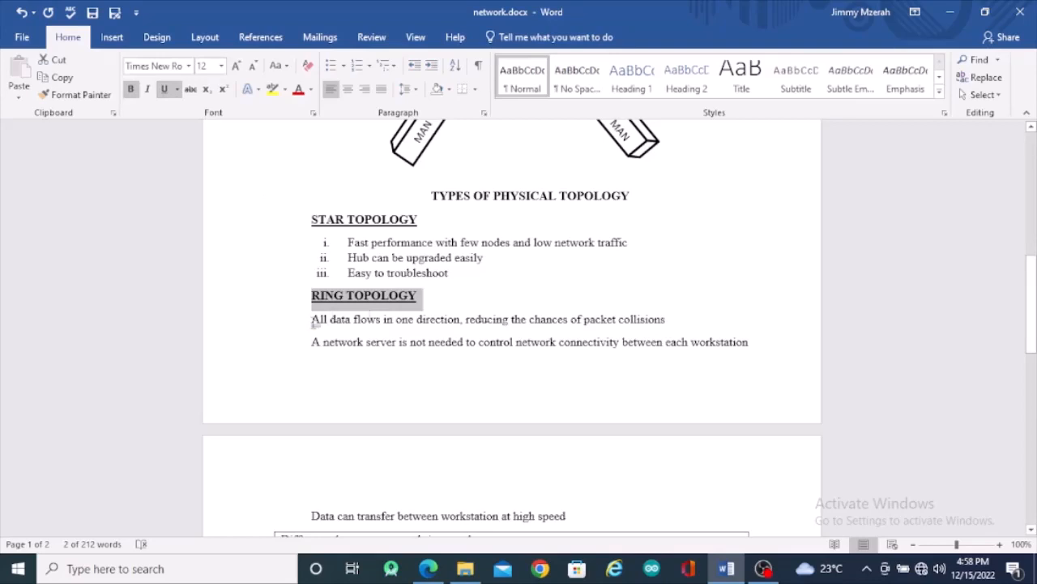
# Select the three points under the "RING TOPOLOGY" subheading and open the list style choices.
pyautogui.moveTo(312, 321); pyautogui.dragTo(578, 515)
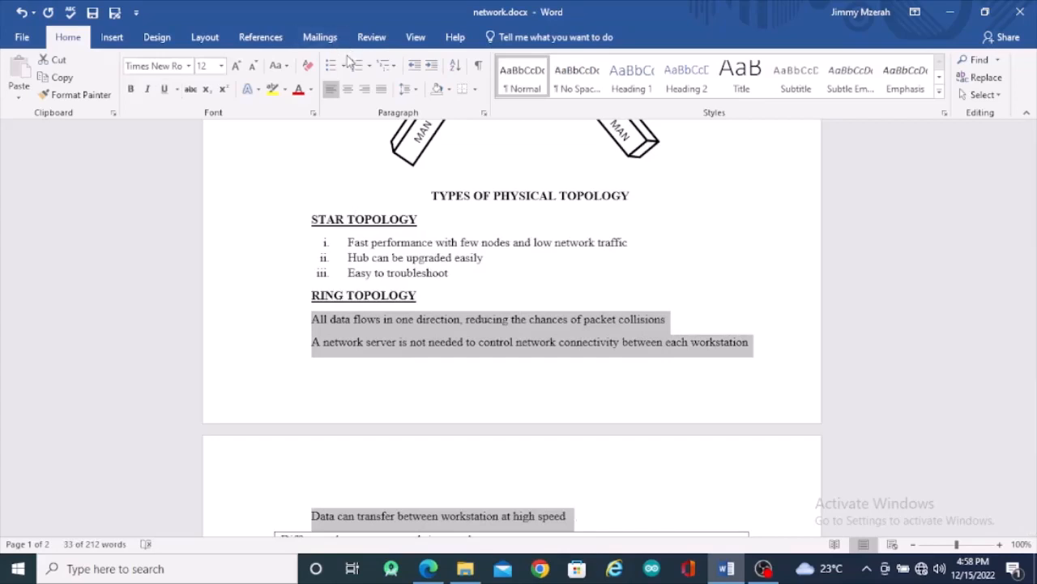
pyautogui.click(344, 68)
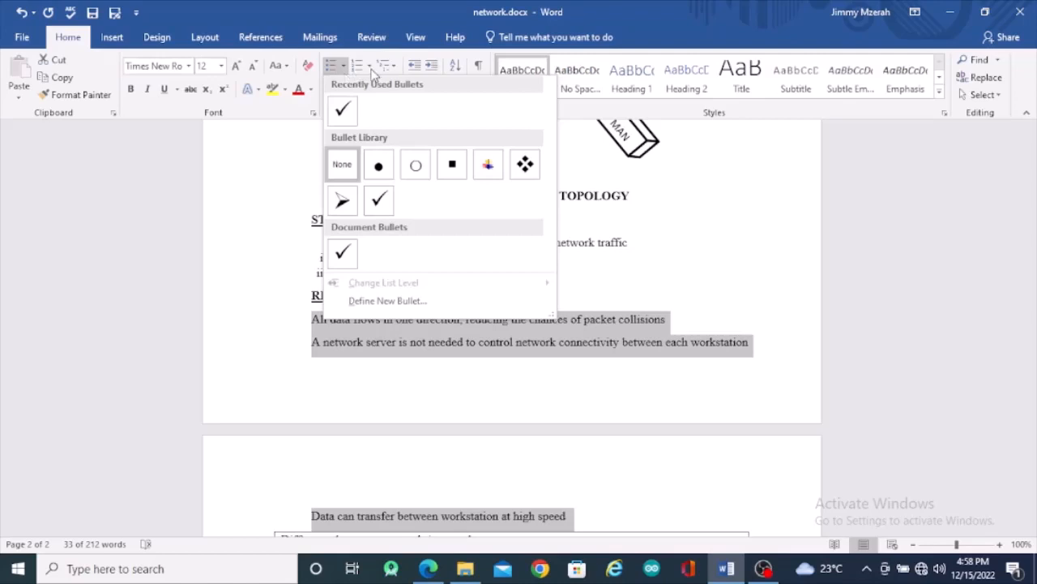
# Number the three statements under RING TOPOLOGY with the lowercase Roman format (i., ii., iii.).
pyautogui.click(369, 69)
pyautogui.click(370, 70)
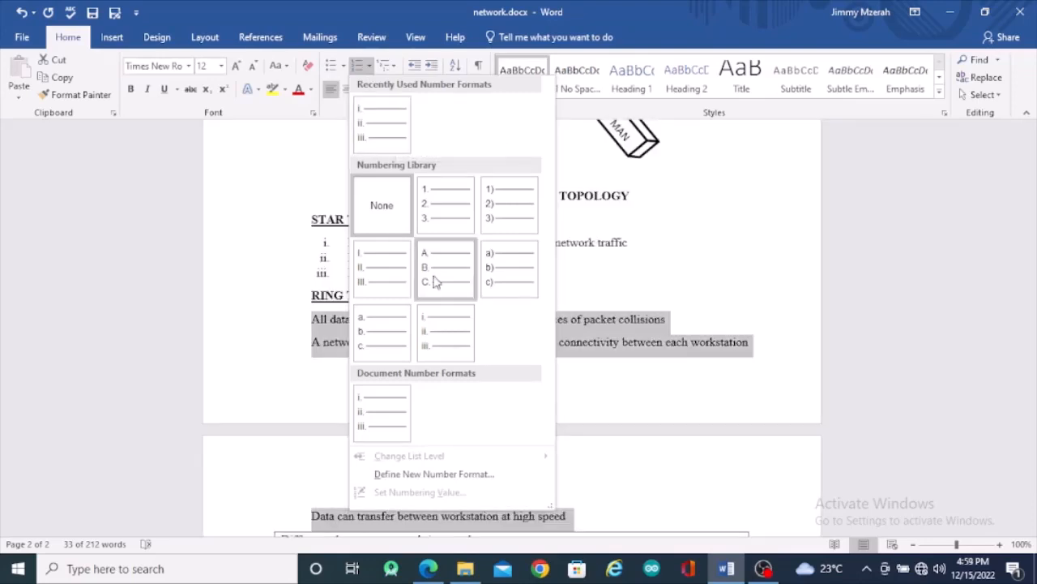
pyautogui.click(444, 339)
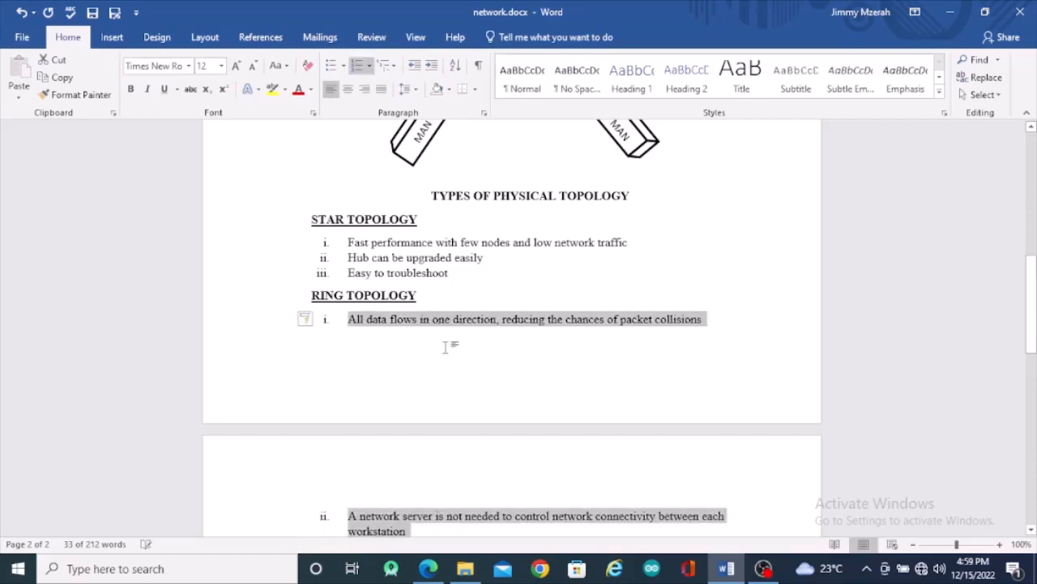
# Insert blank lines above the TYPES OF PHYSICAL TOPOLOGY heading to push the whole topology section onto page 2.
pyautogui.click(421, 186)
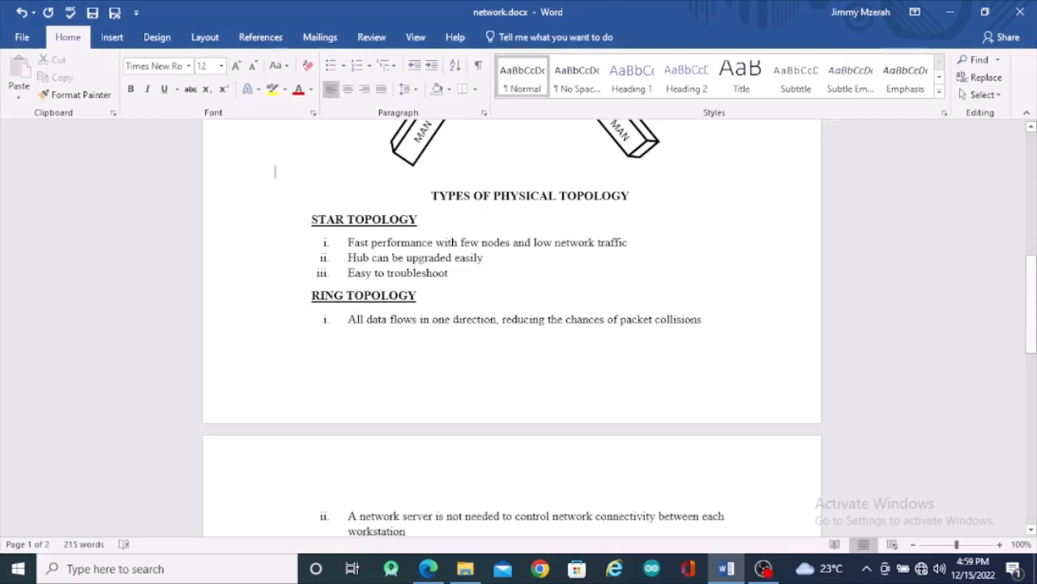
pyautogui.press('Return')
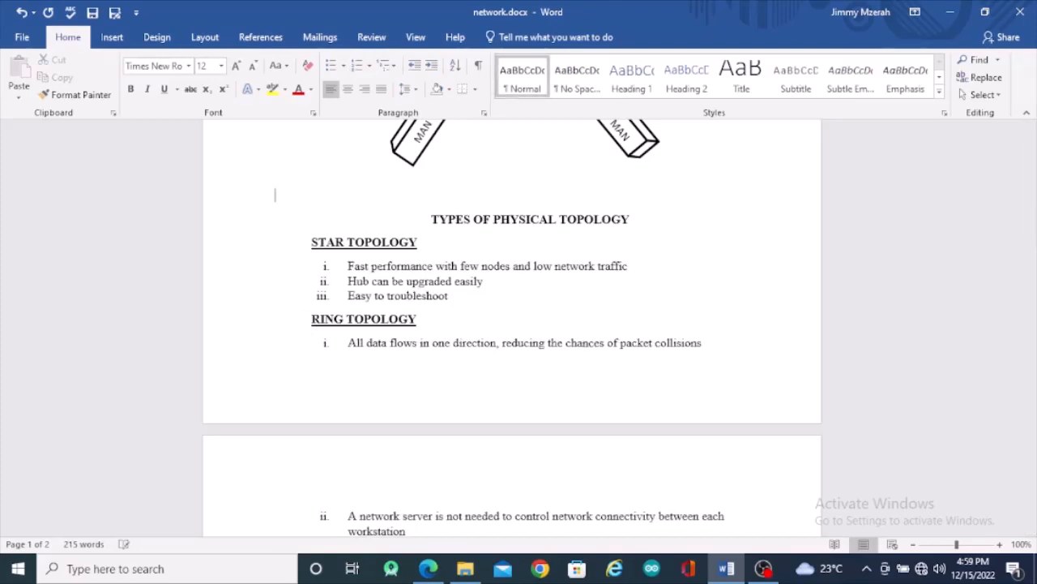
pyautogui.press('Return')
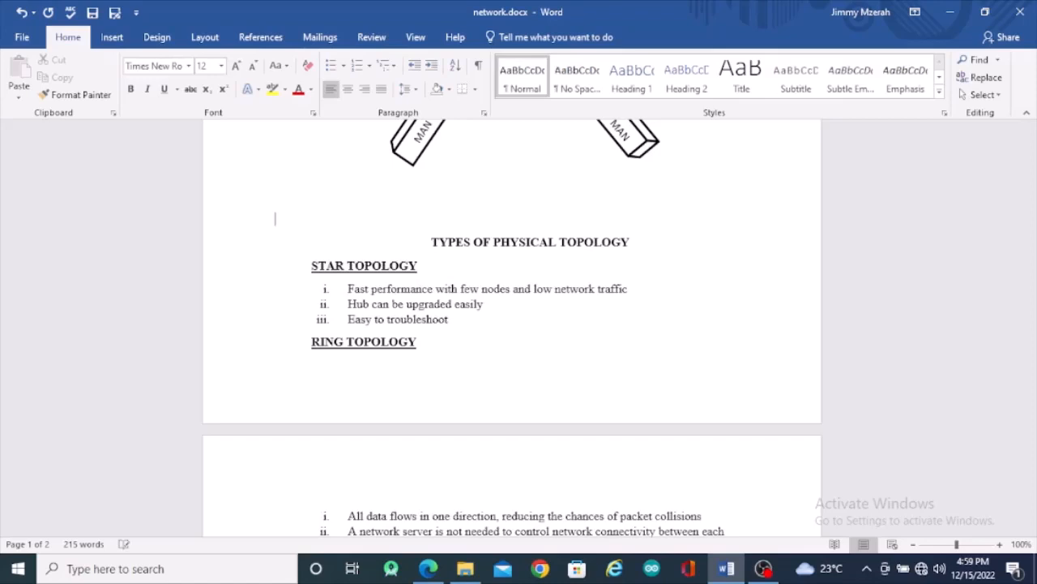
pyautogui.press('Return')
pyautogui.press('Return')
pyautogui.press('Return')
pyautogui.press('Return')
pyautogui.press('Return')
pyautogui.press('Return')
pyautogui.press('Return')
pyautogui.press('Return')
pyautogui.press('Return')
pyautogui.press('Return')
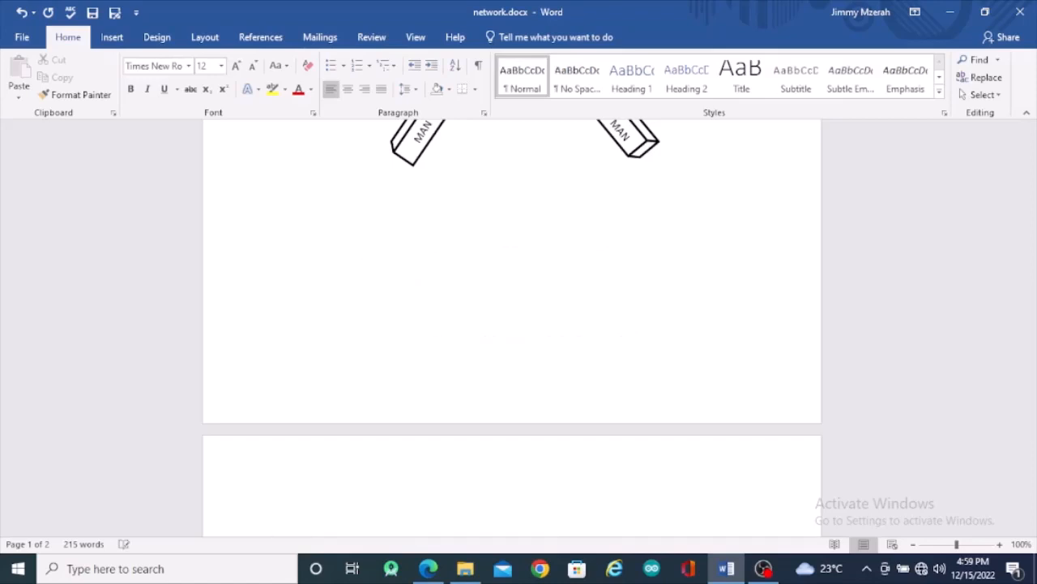
# Check the layout across both pages and remove the surplus blank lines above the TYPES OF PHYSICAL TOPOLOGY heading.
pyautogui.scroll(1, 463, 209)
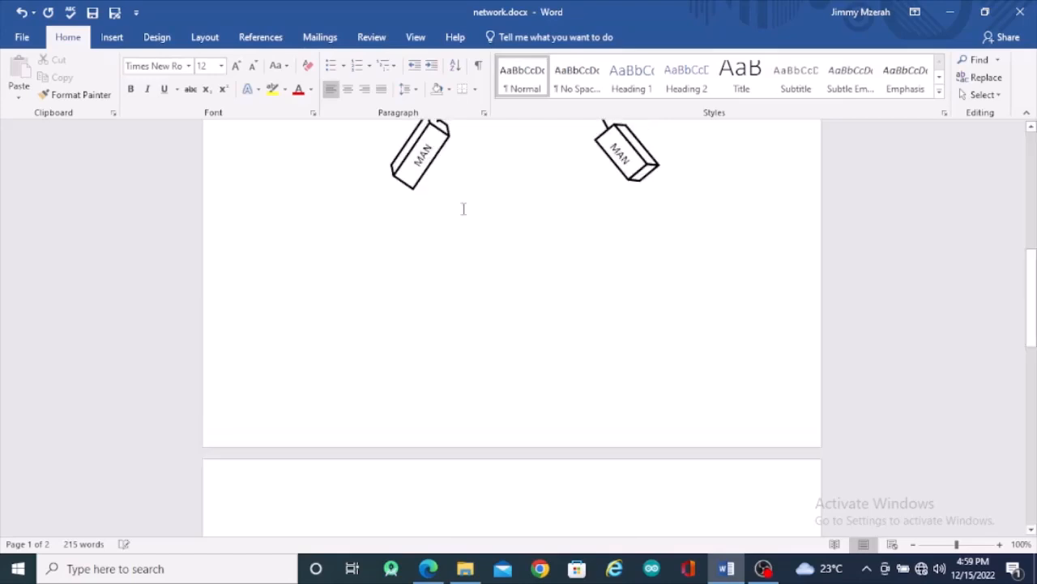
pyautogui.scroll(8, 464, 210)
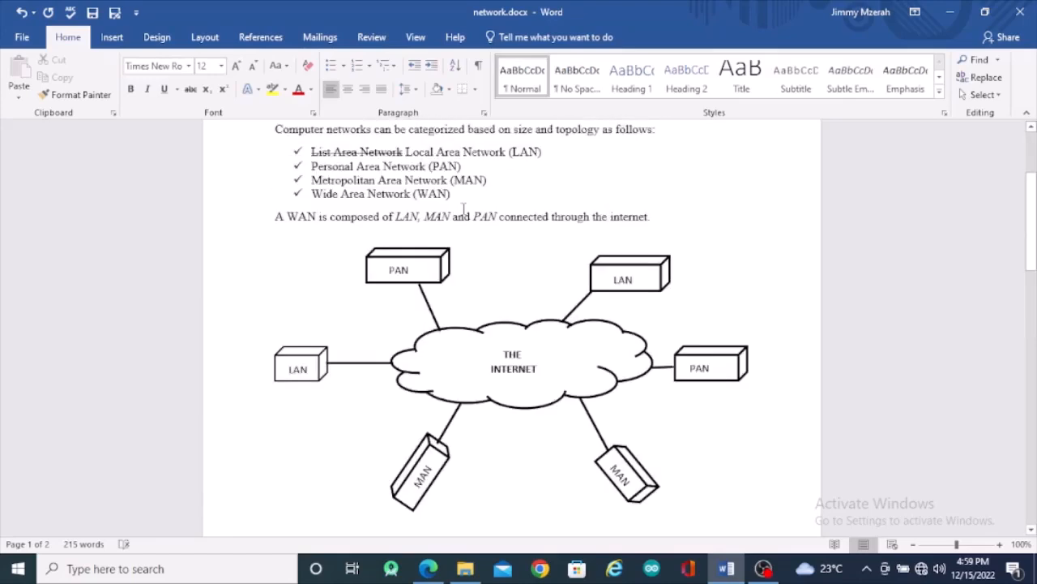
pyautogui.scroll(1, 464, 209)
pyautogui.scroll(-5, 463, 209)
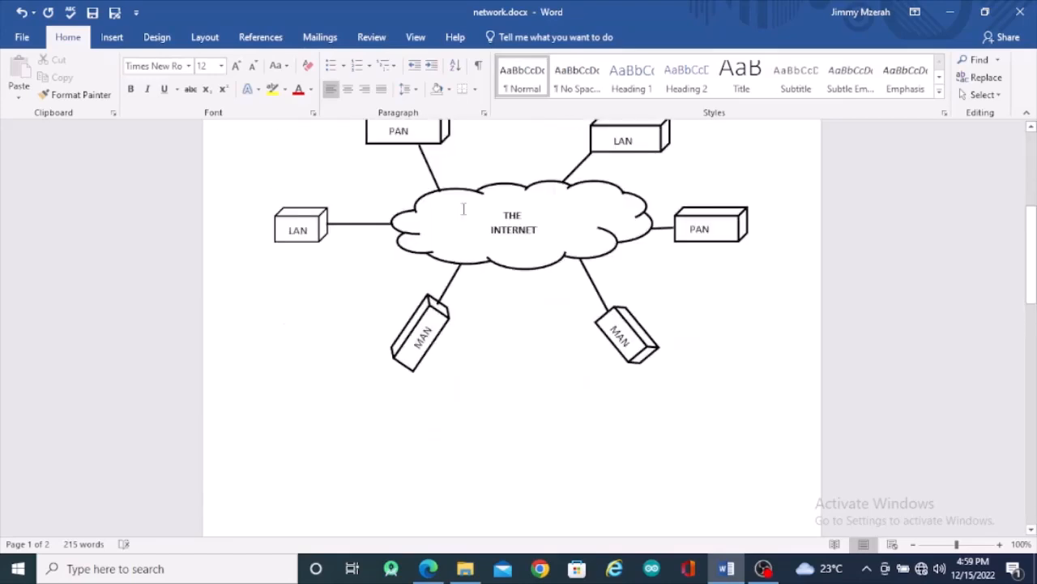
pyautogui.scroll(-6, 464, 209)
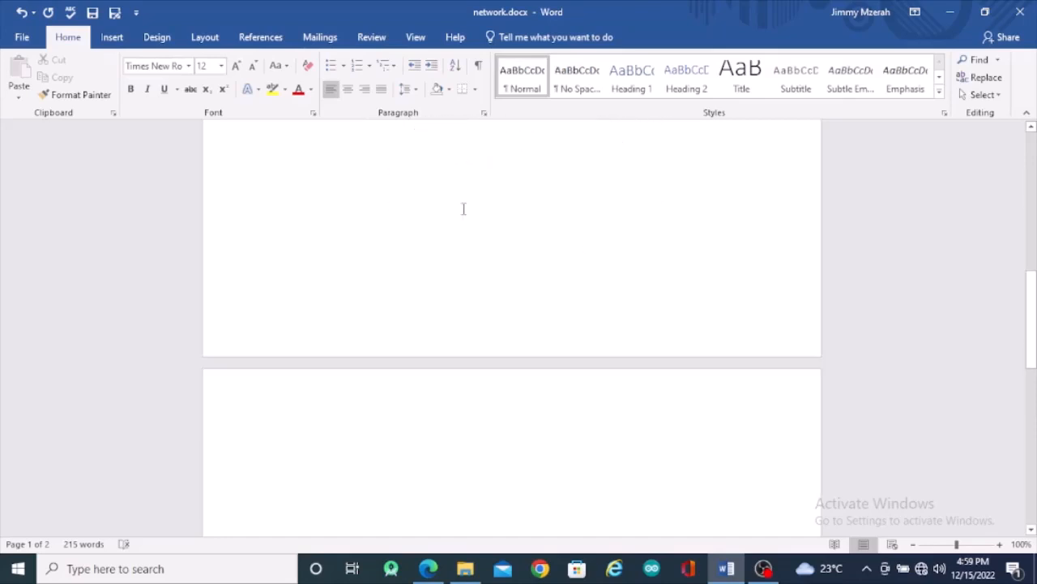
pyautogui.scroll(-4, 464, 209)
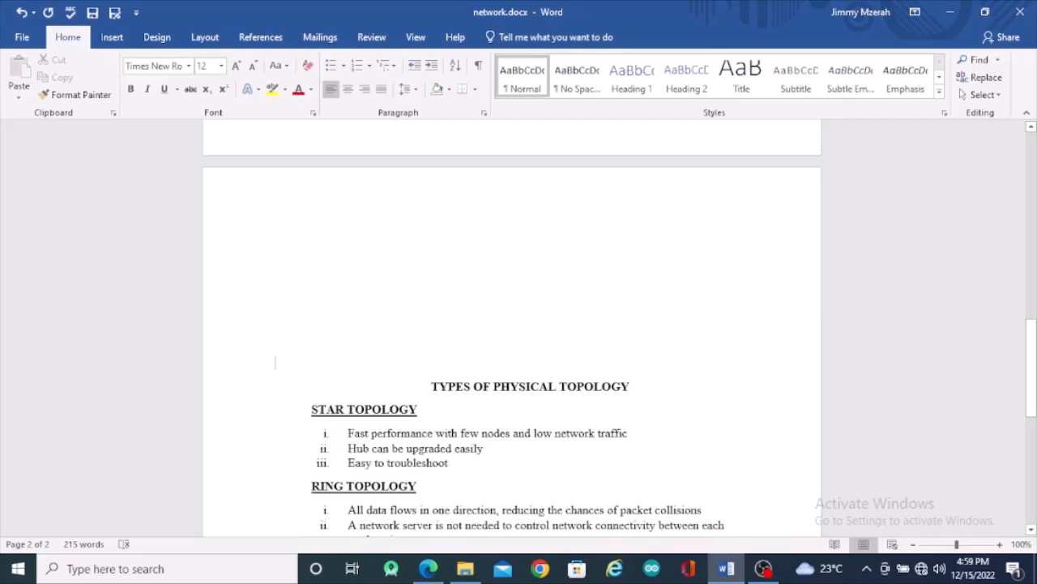
pyautogui.scroll(-1, 512, 341)
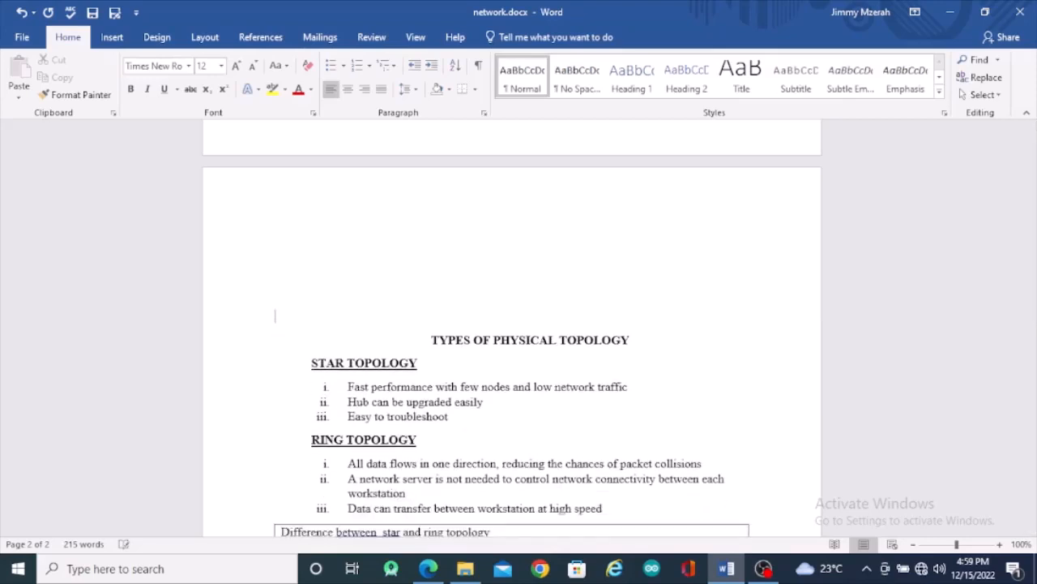
pyautogui.scroll(-1, 512, 405)
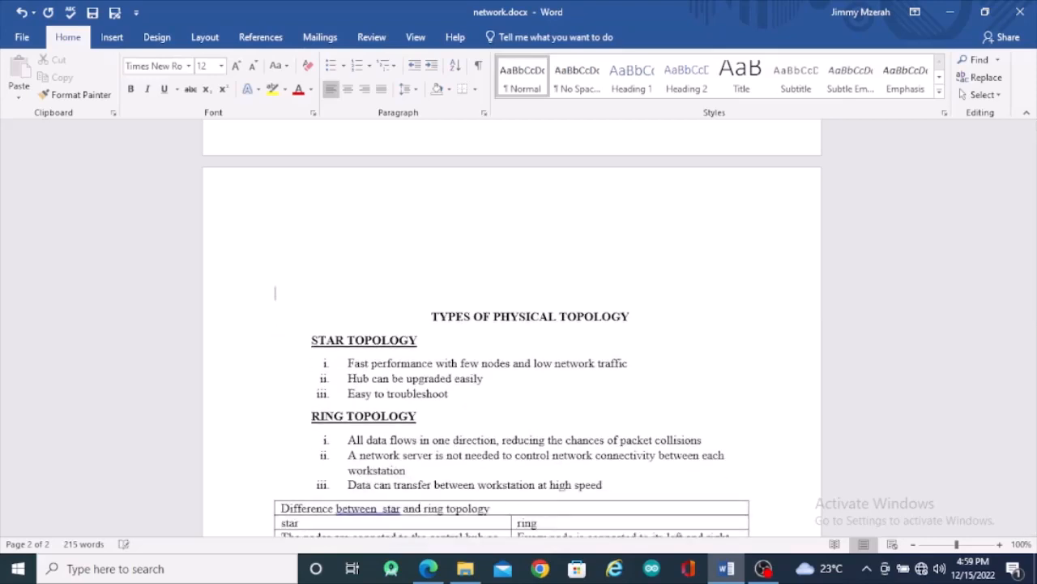
pyautogui.scroll(-1, 512, 341)
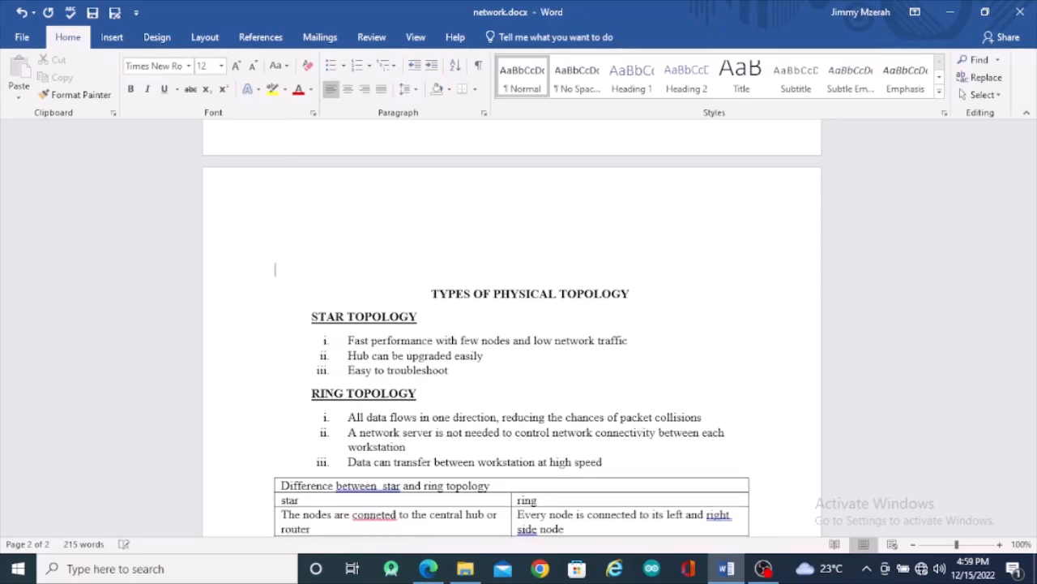
pyautogui.scroll(-2, 512, 340)
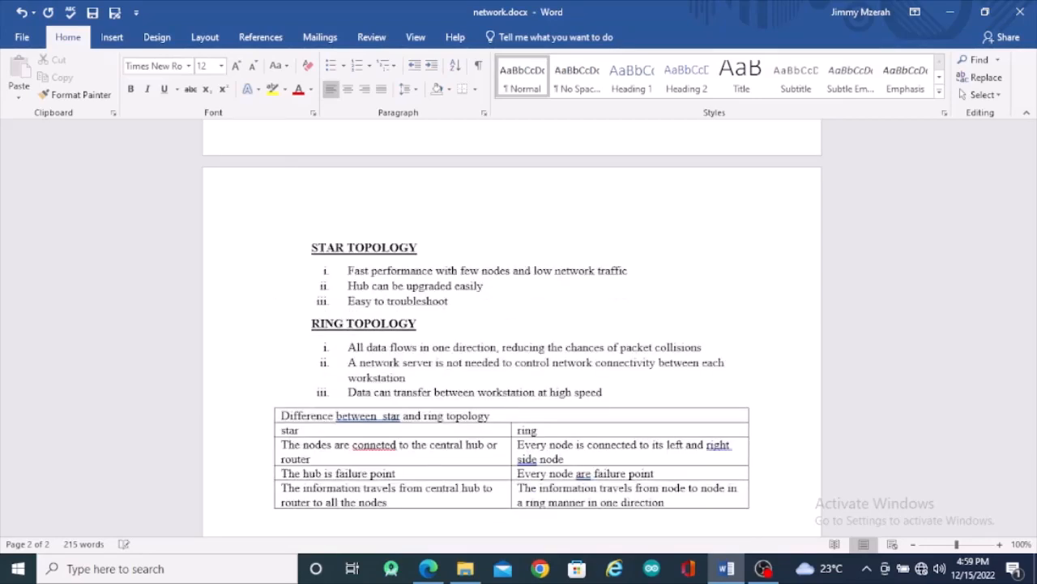
pyautogui.scroll(-1, 513, 373)
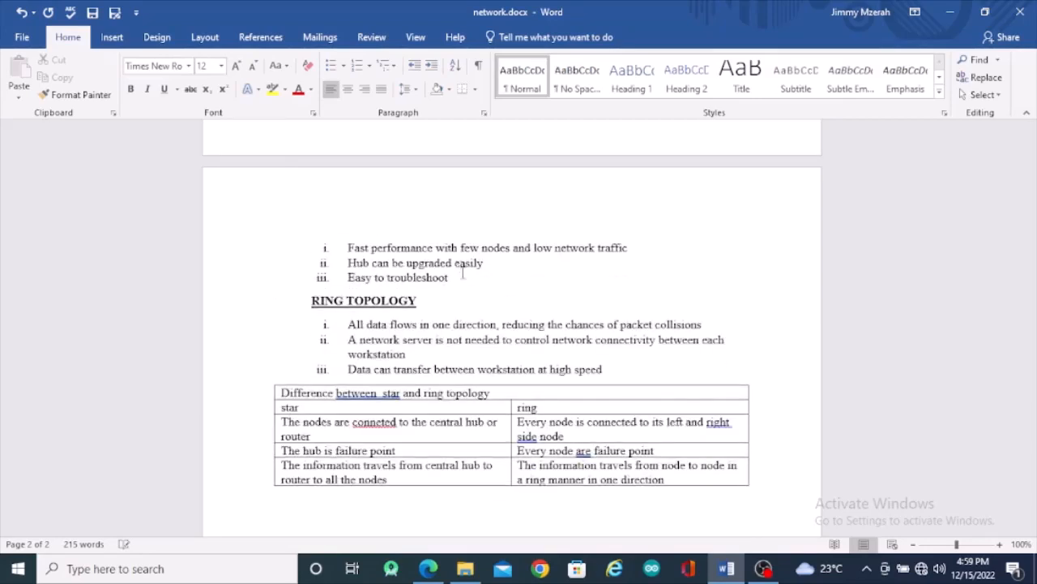
pyautogui.scroll(8, 462, 273)
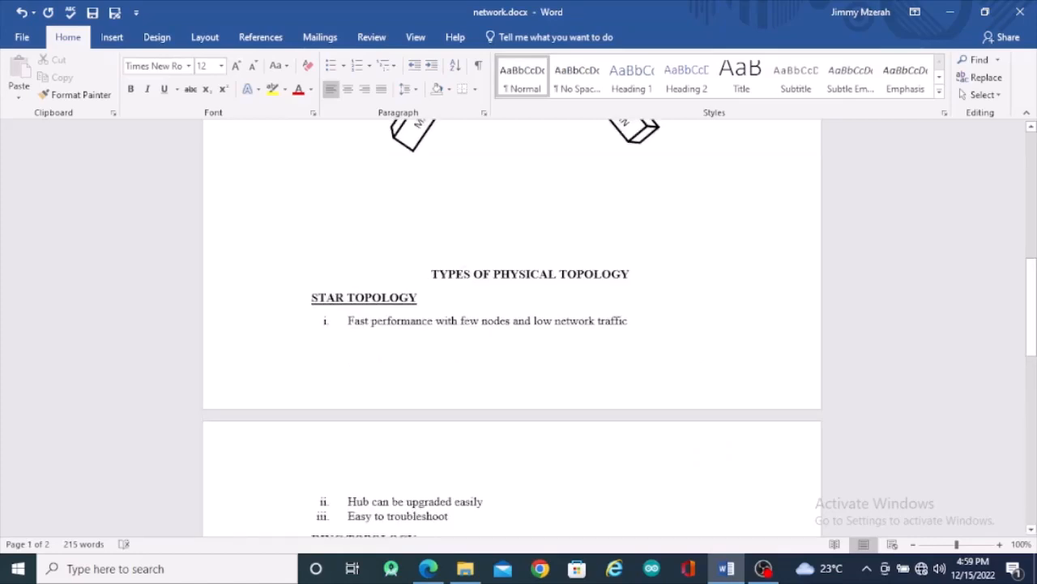
# Add three blank lines above the TYPES OF PHYSICAL TOPOLOGY heading to start it on the first line of page 2.
pyautogui.press('Return')
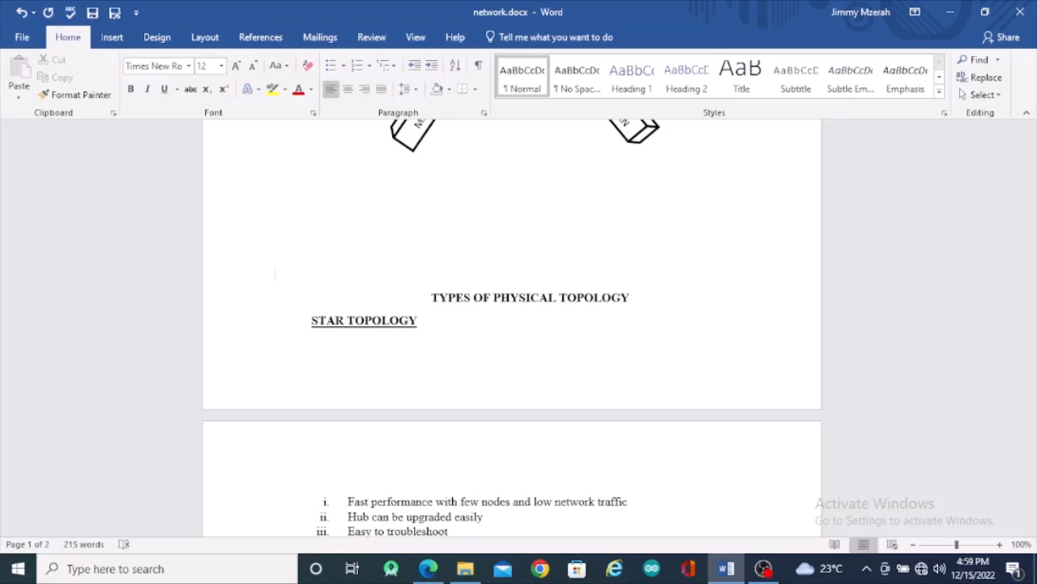
pyautogui.press('Return')
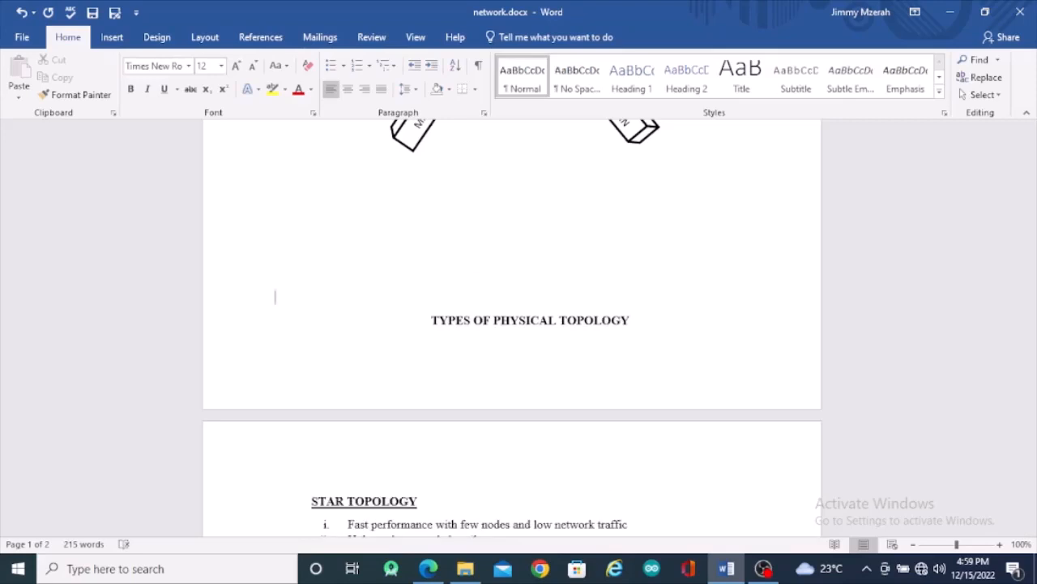
pyautogui.press('Return')
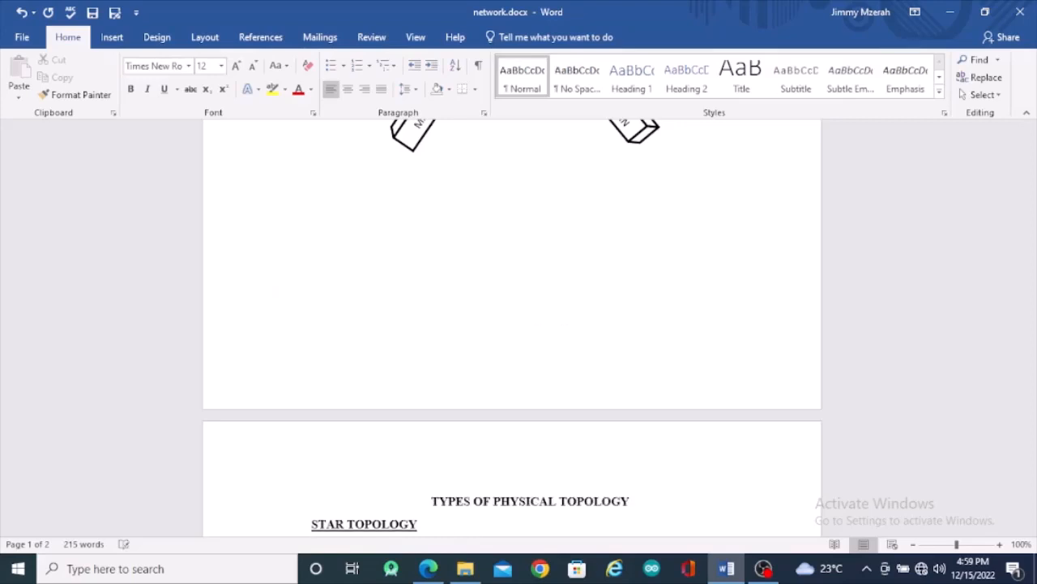
pyautogui.scroll(-5, 407, 276)
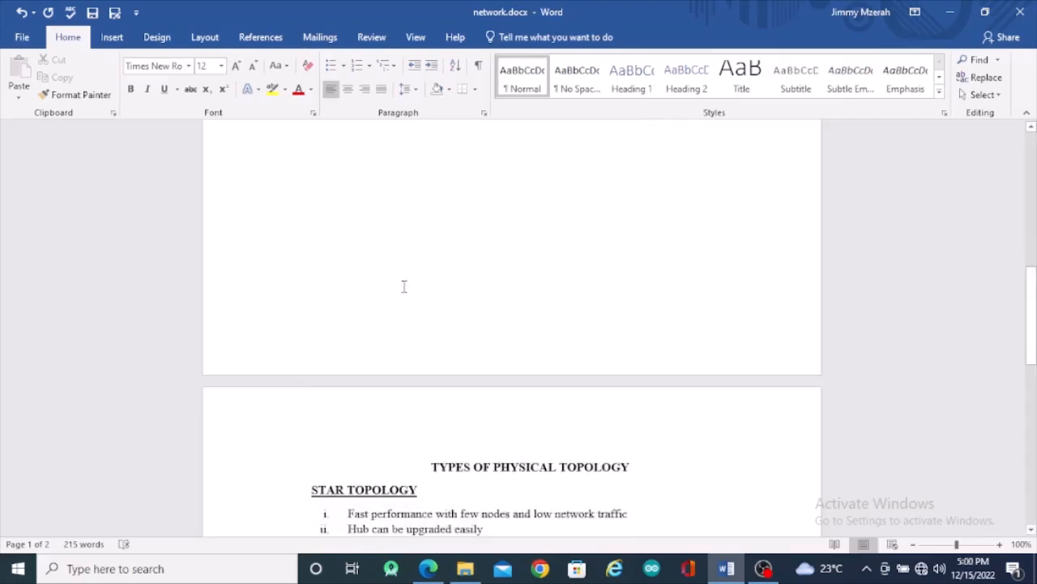
pyautogui.scroll(-1, 404, 287)
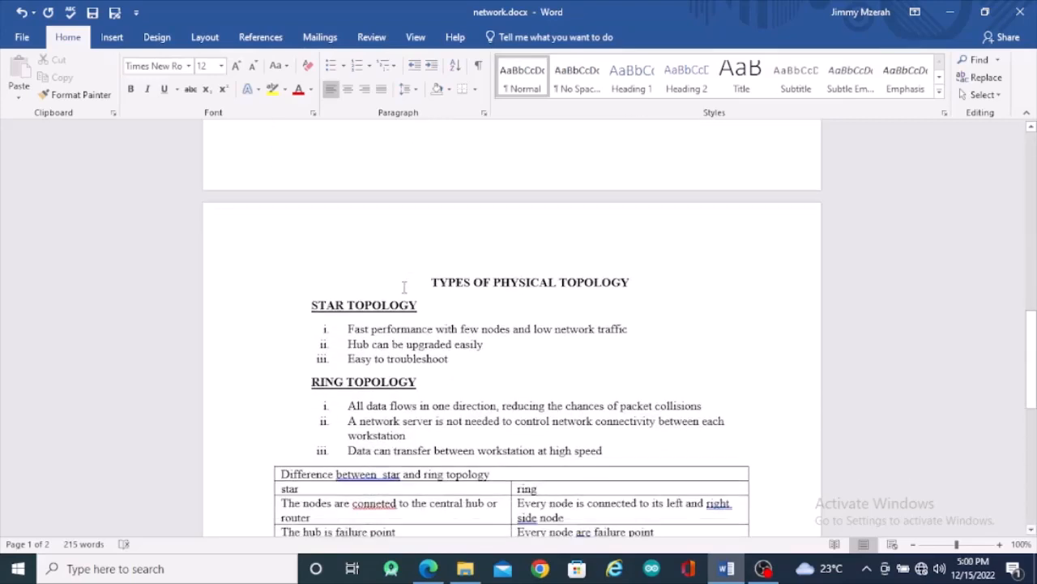
pyautogui.scroll(-1, 403, 287)
pyautogui.scroll(-1, 404, 286)
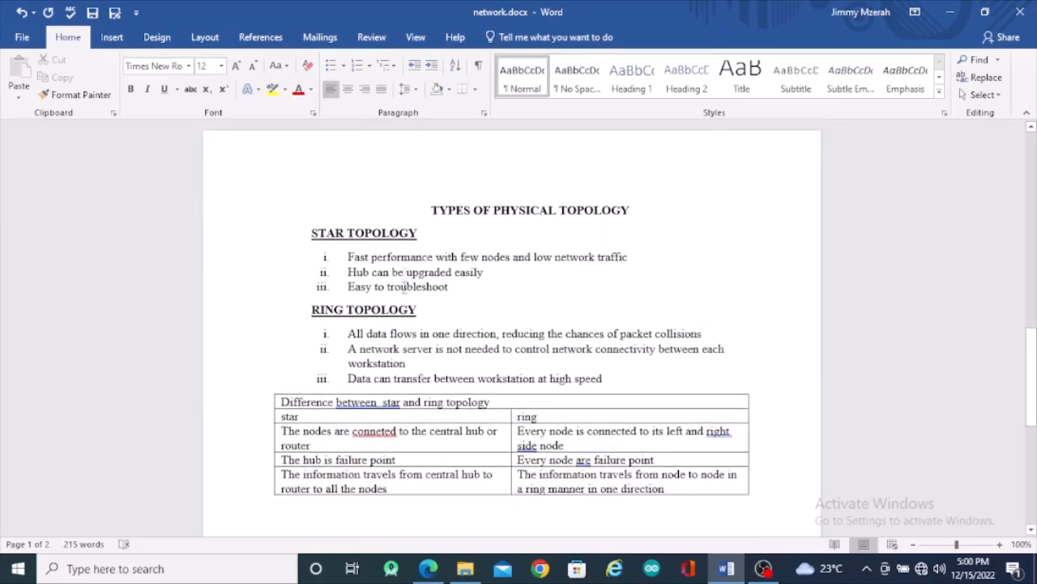
# End the RING TOPOLOGY list after its third item and insert three blank lines above the comparison table.
pyautogui.click(612, 381)
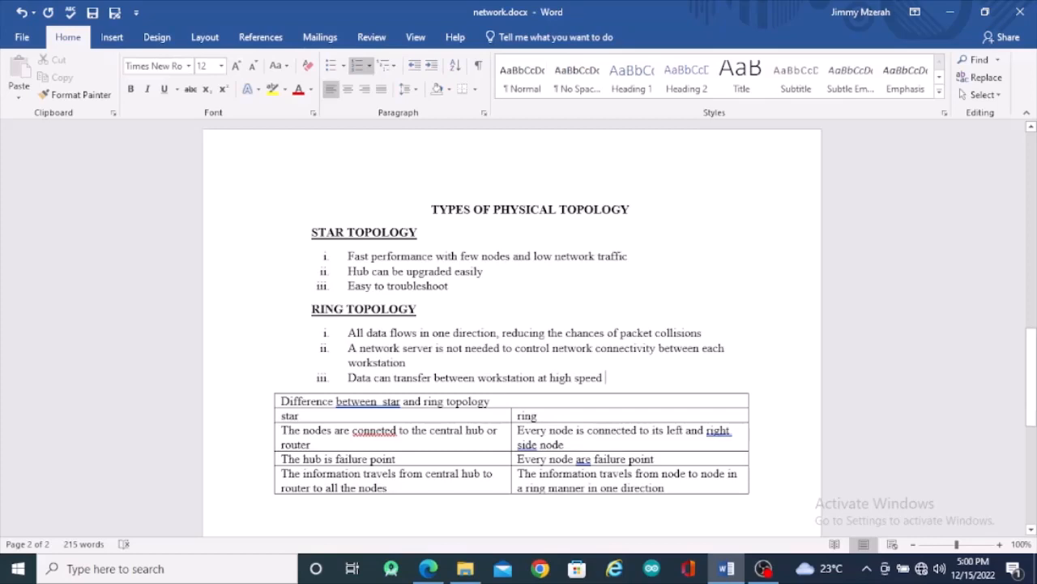
pyautogui.press('Return')
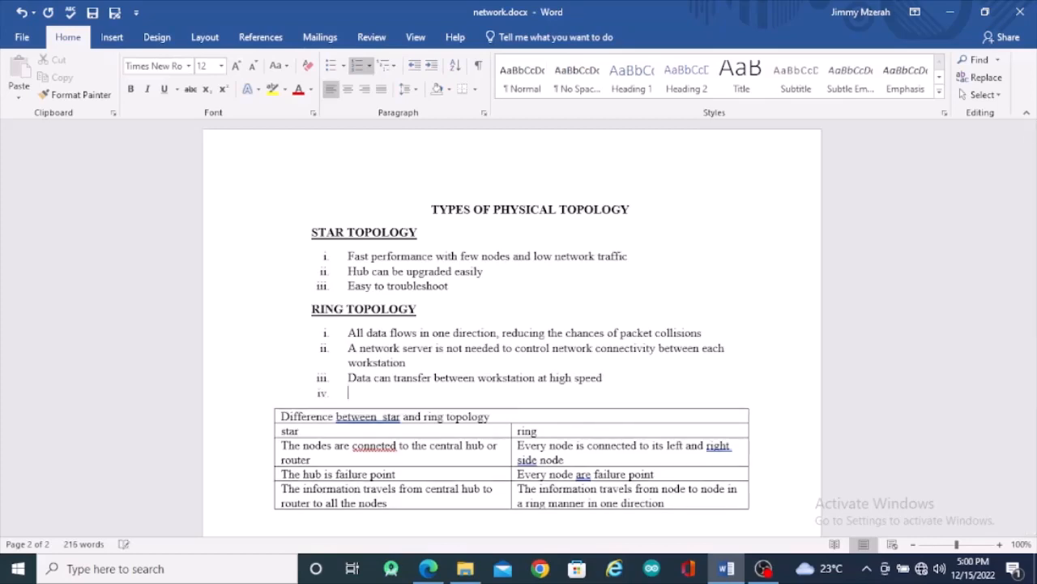
pyautogui.press('Return')
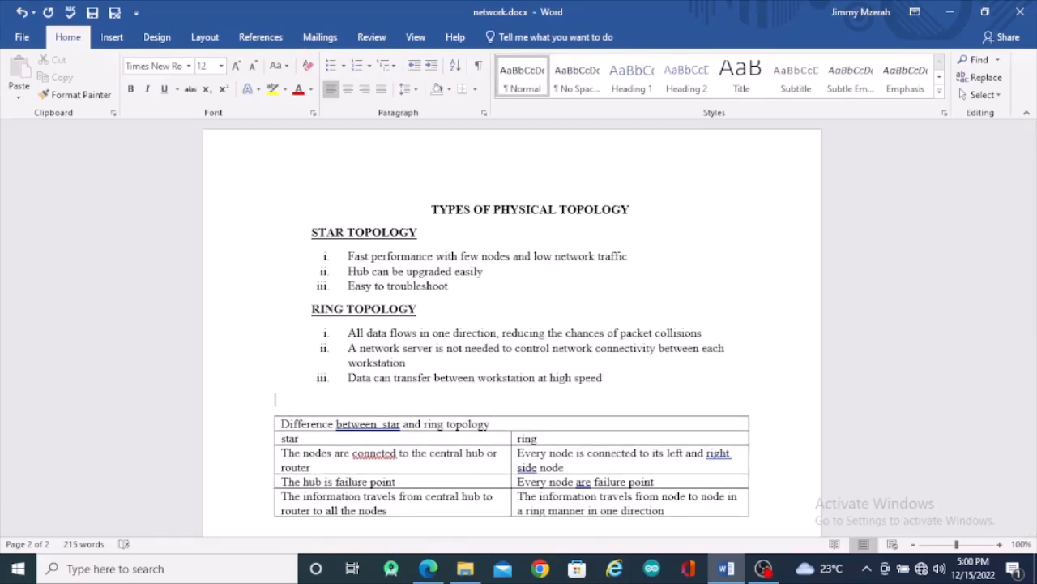
pyautogui.press('Return')
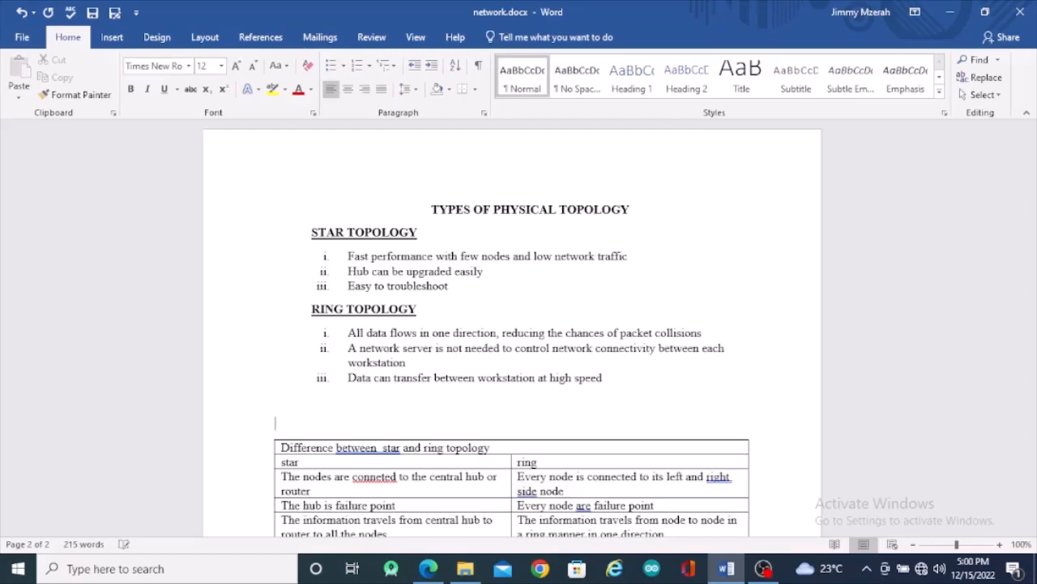
pyautogui.press('Return')
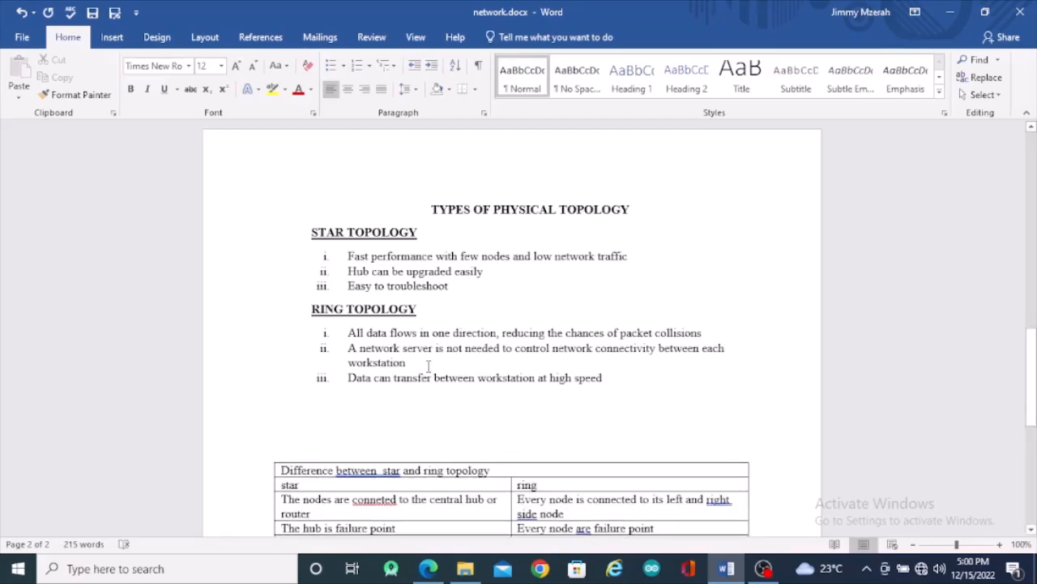
# Check the exam PDF and lay out the STAR TOPOLOGY and RING TOPOLOGY lists in two columns with a line between.
pyautogui.click(427, 570)
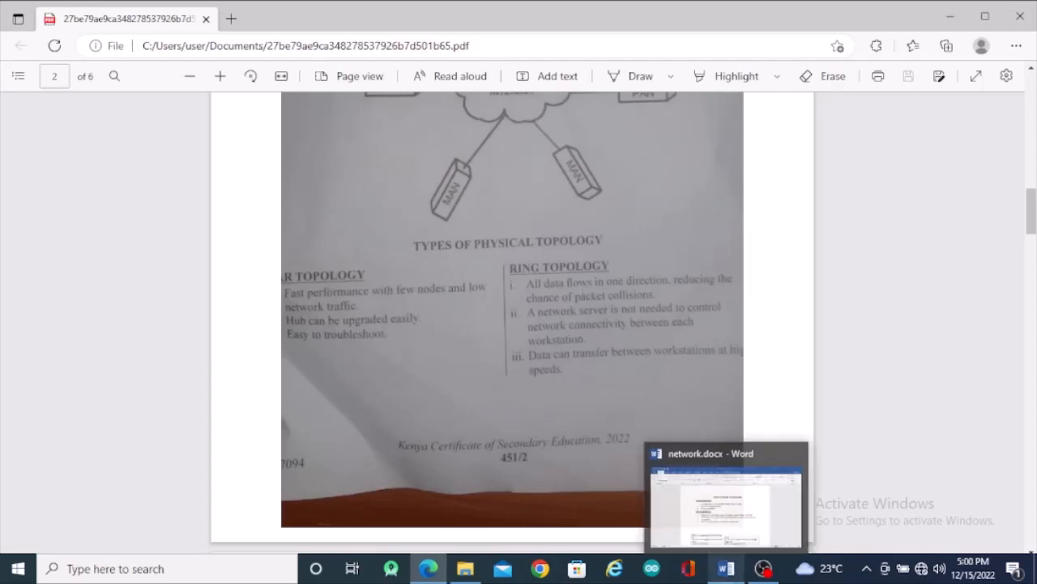
pyautogui.click(727, 568)
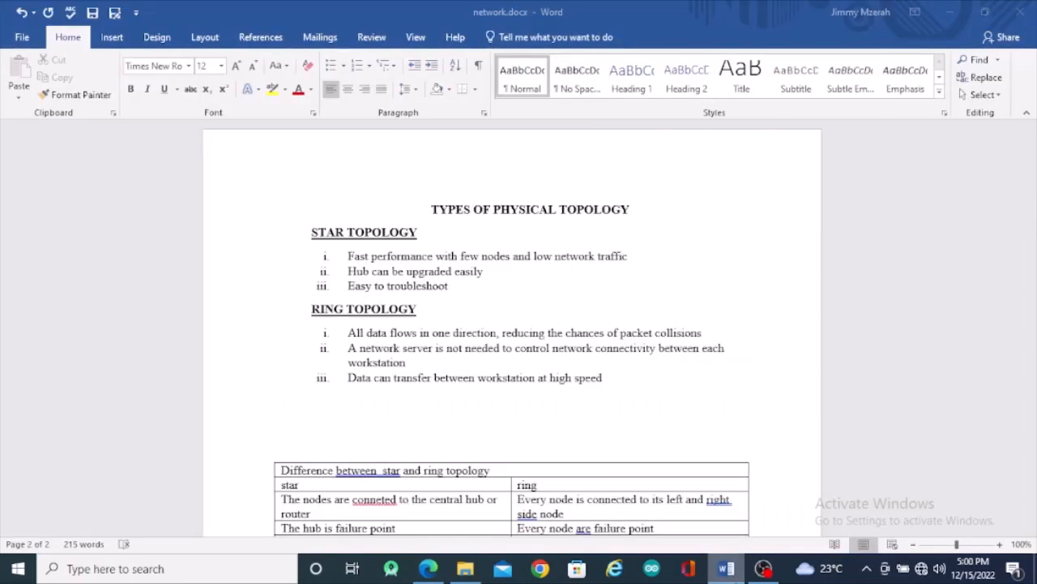
pyautogui.click(302, 235)
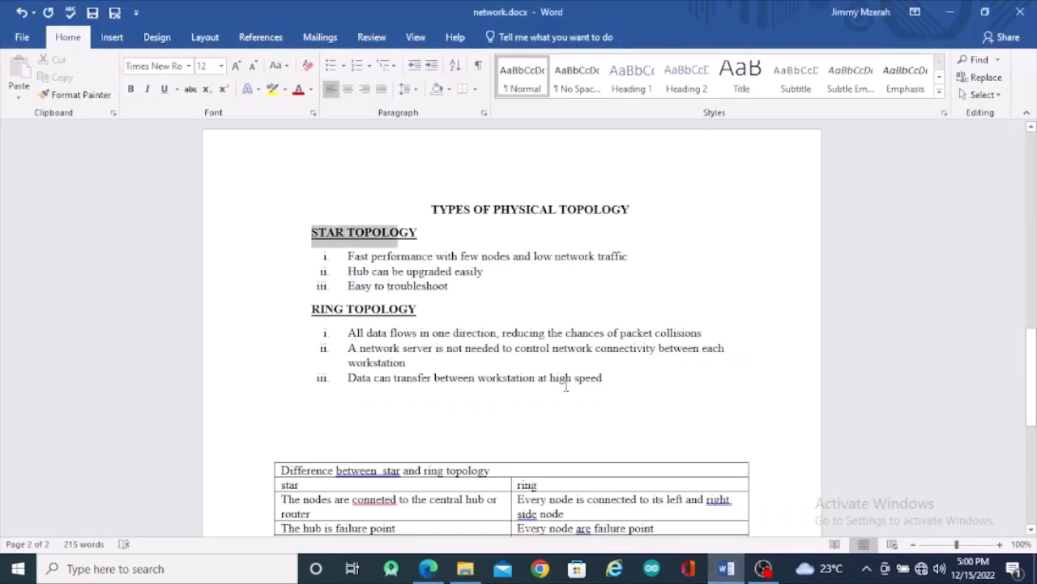
pyautogui.keyDown('shift'); pyautogui.click(612, 379); pyautogui.keyUp('shift')
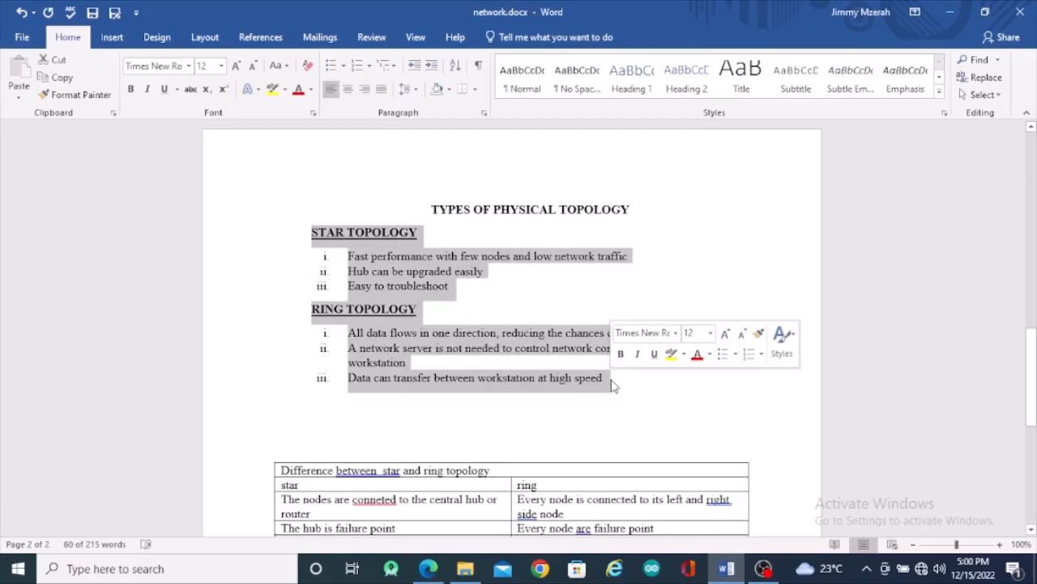
pyautogui.click(212, 40)
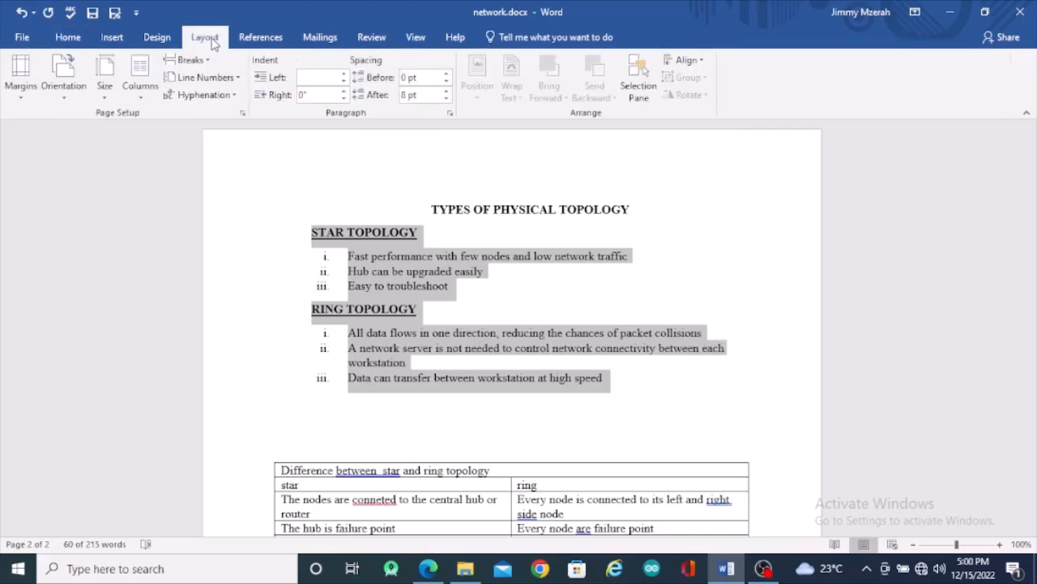
pyautogui.click(140, 93)
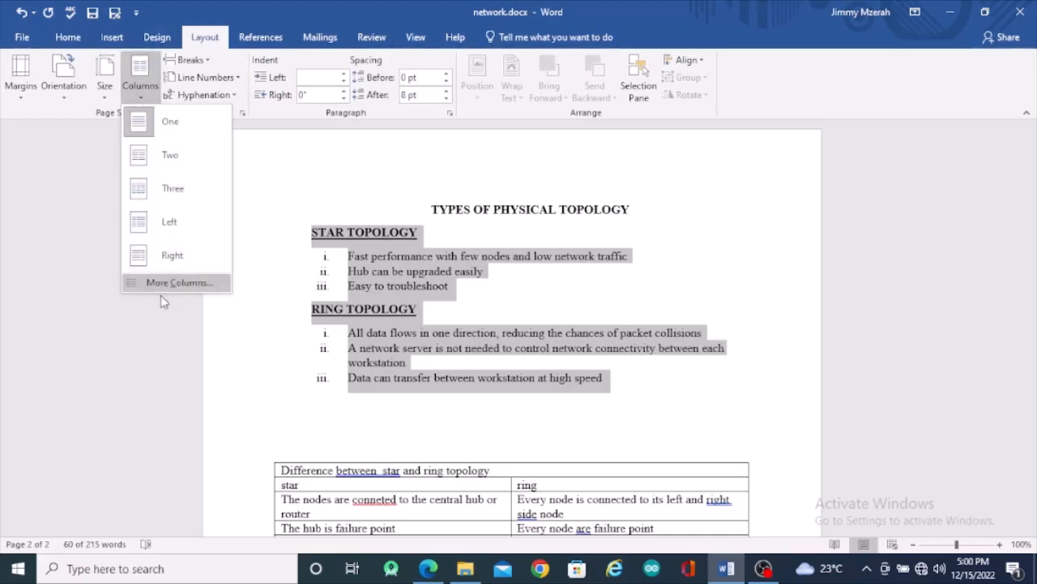
pyautogui.click(163, 290)
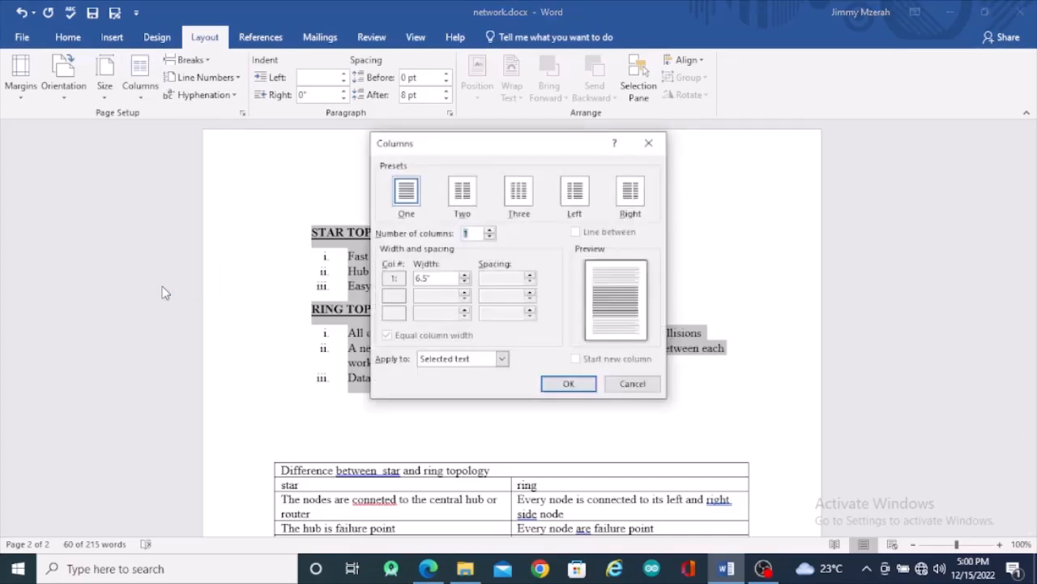
pyautogui.click(462, 195)
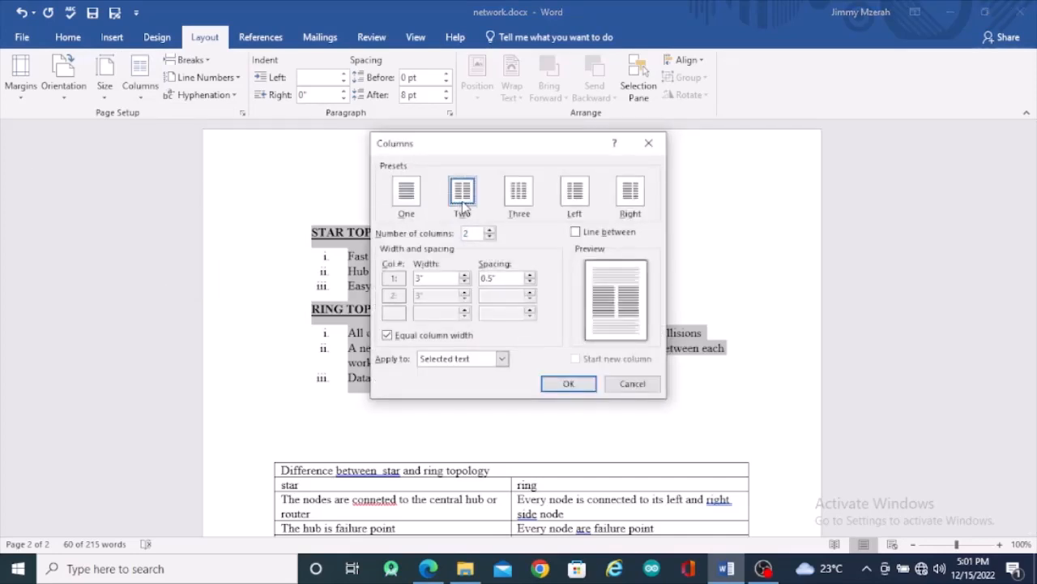
pyautogui.click(576, 233)
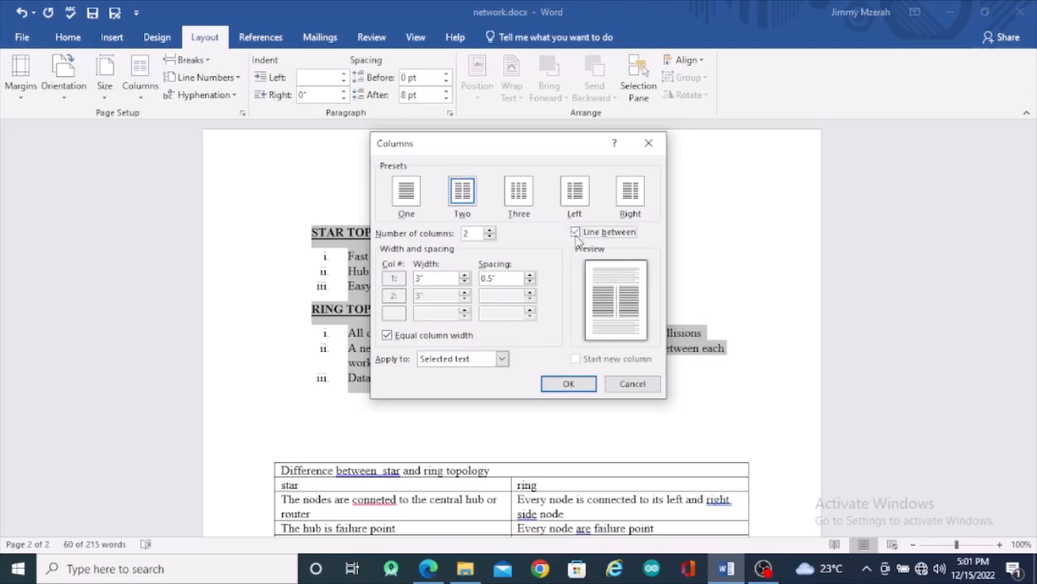
pyautogui.click(572, 382)
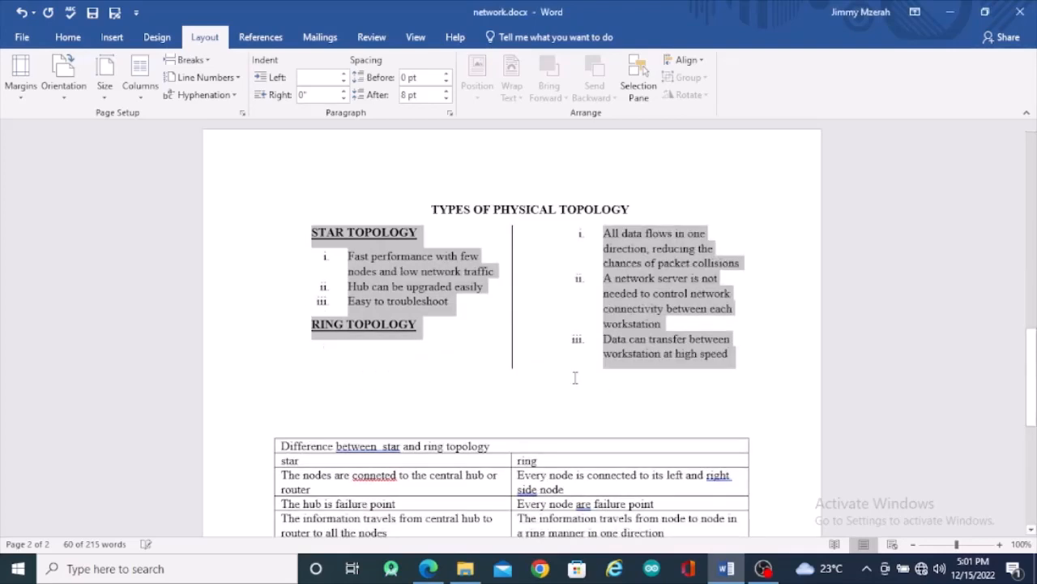
pyautogui.click(474, 305)
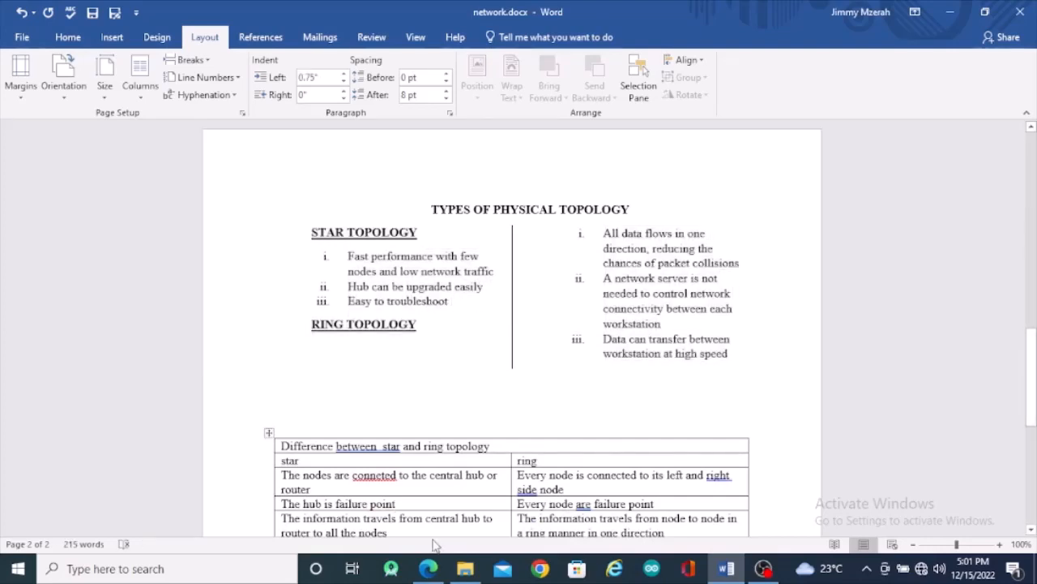
# Compare with the exam PDF and insert a column break before the RING TOPOLOGY heading to start it in the second column.
pyautogui.click(428, 569)
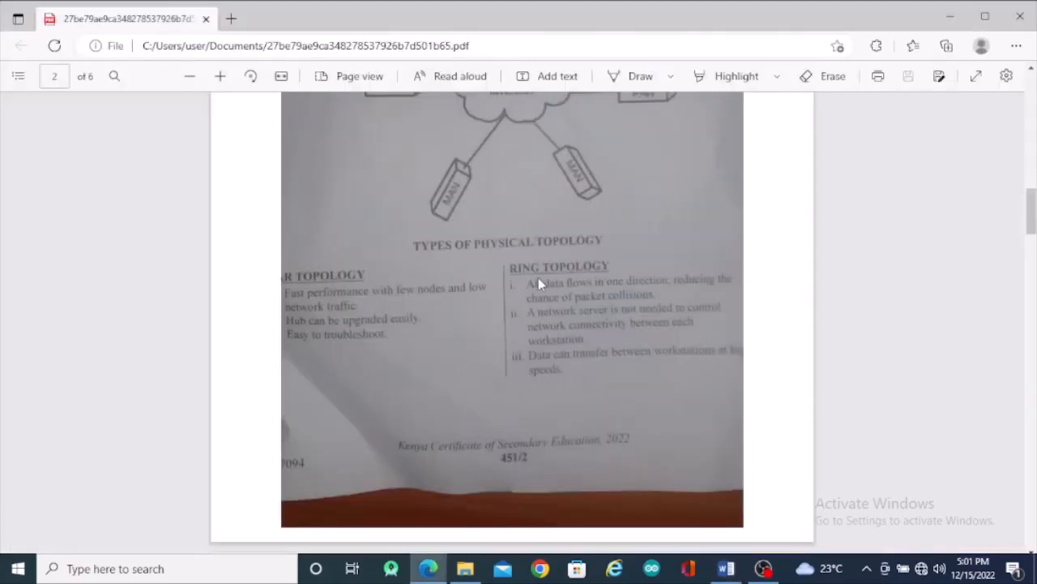
pyautogui.click(719, 571)
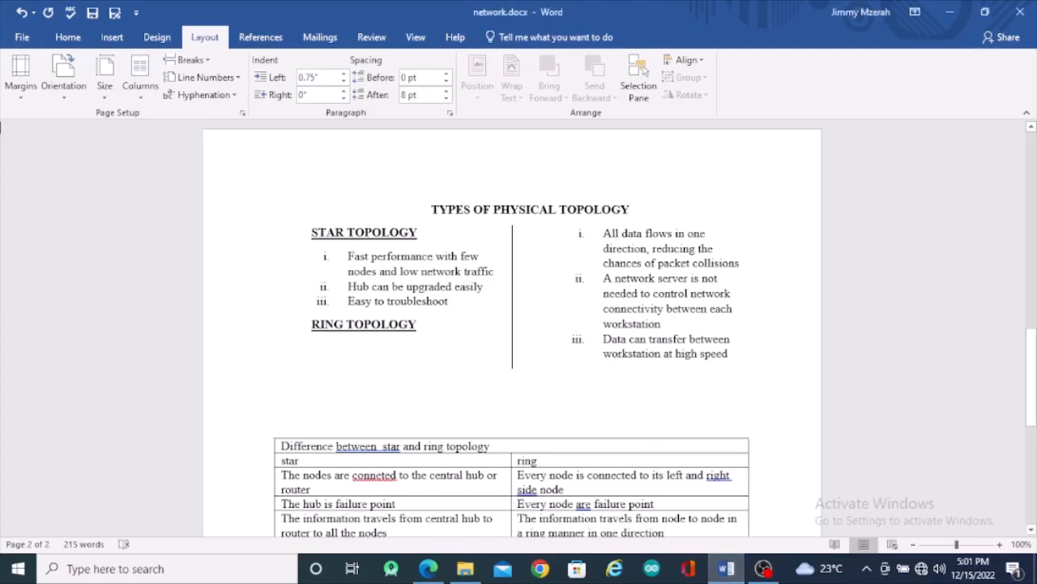
pyautogui.click(141, 96)
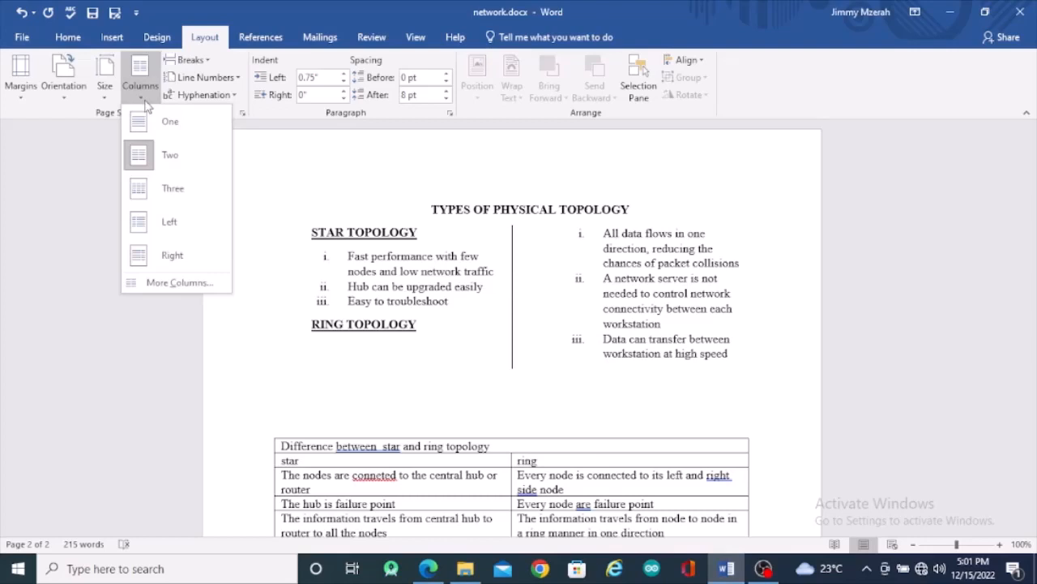
pyautogui.click(495, 315)
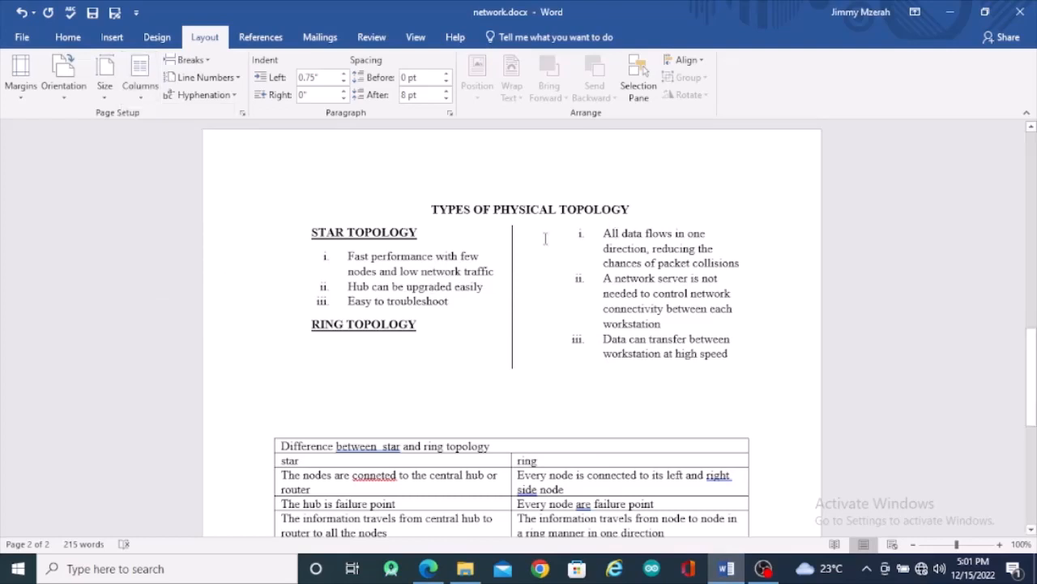
pyautogui.click(310, 324)
pyautogui.click(193, 65)
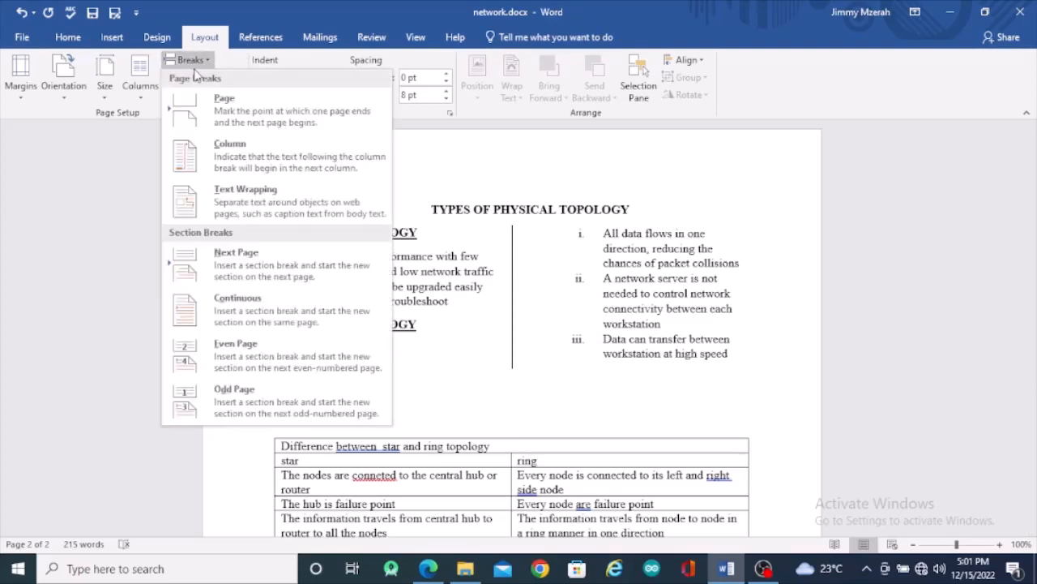
pyautogui.click(223, 168)
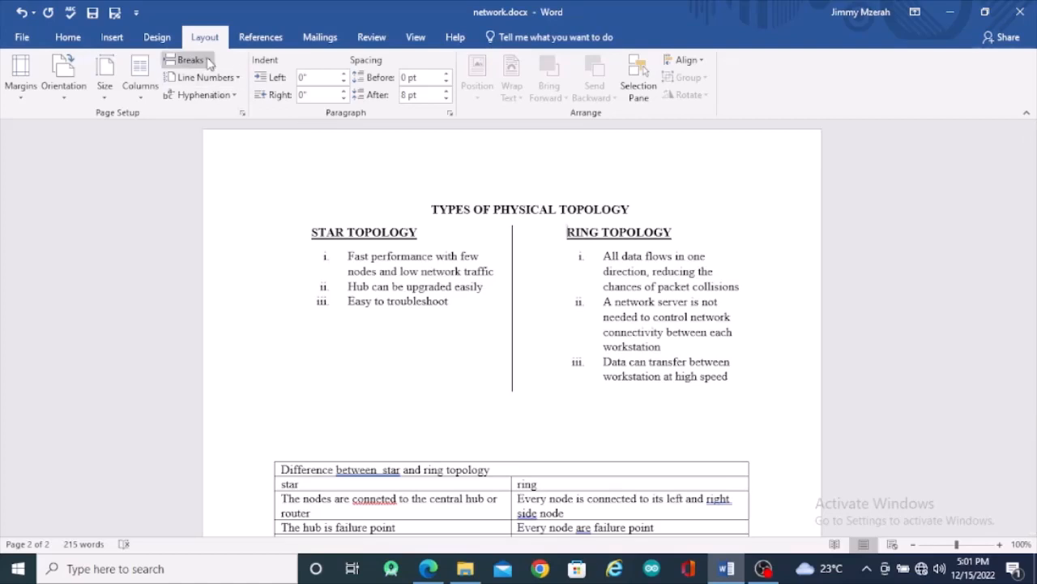
pyautogui.click(20, 14)
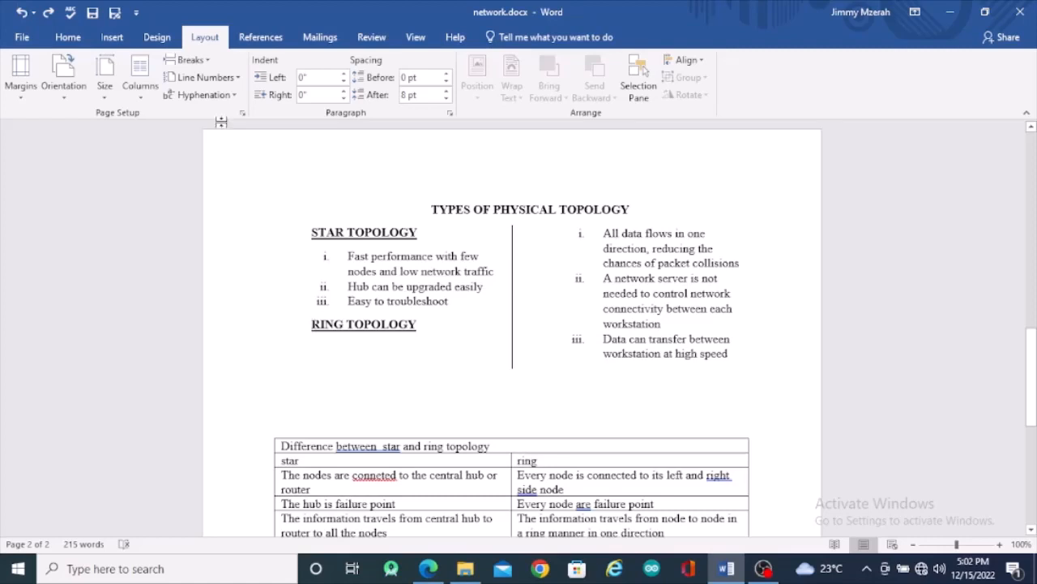
pyautogui.click(202, 65)
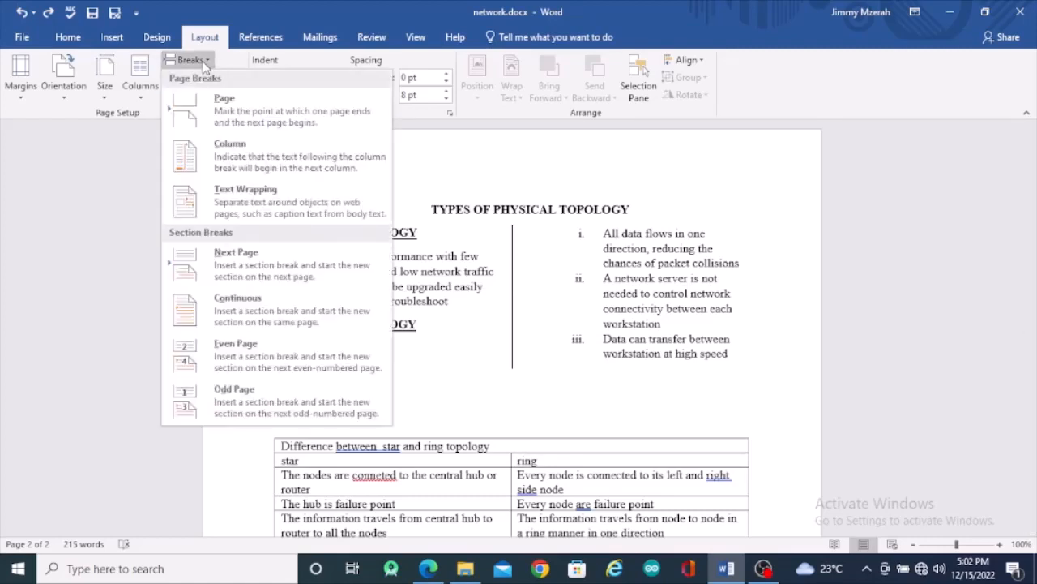
pyautogui.click(224, 174)
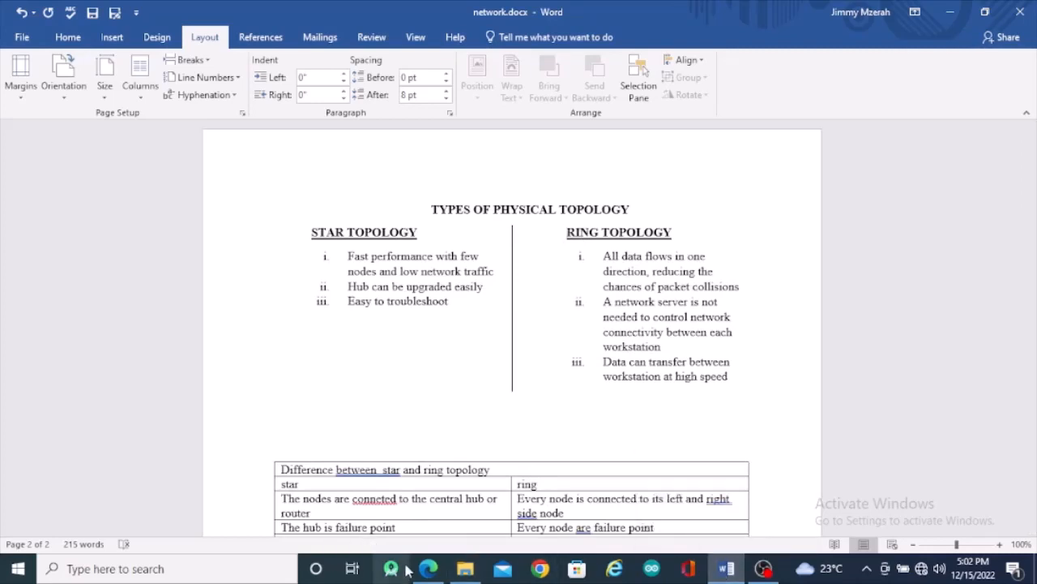
# Check the list against the exam PDF and remove the numbering and indentation from the three RING TOPOLOGY items.
pyautogui.click(427, 570)
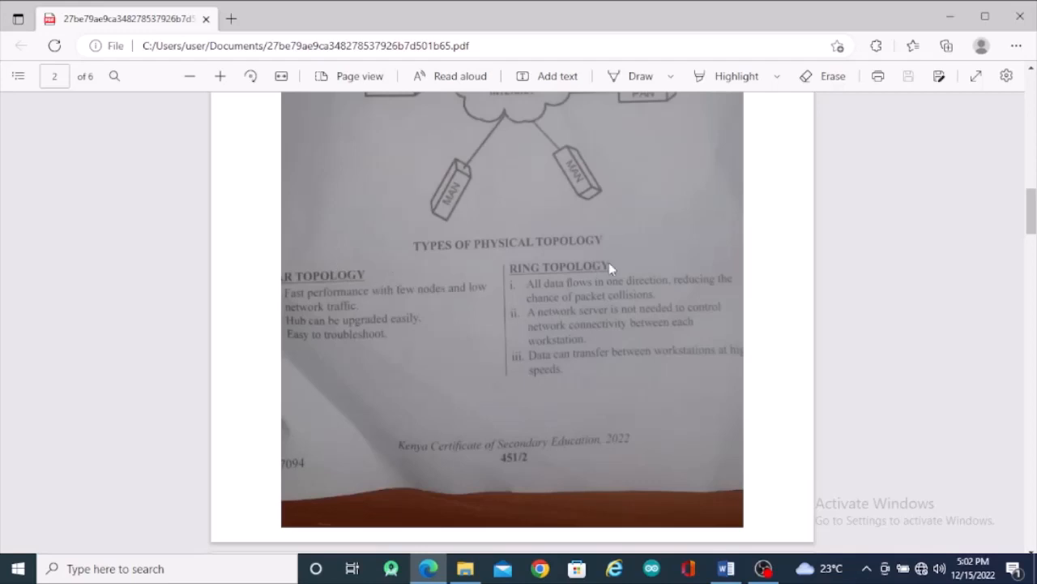
pyautogui.click(726, 568)
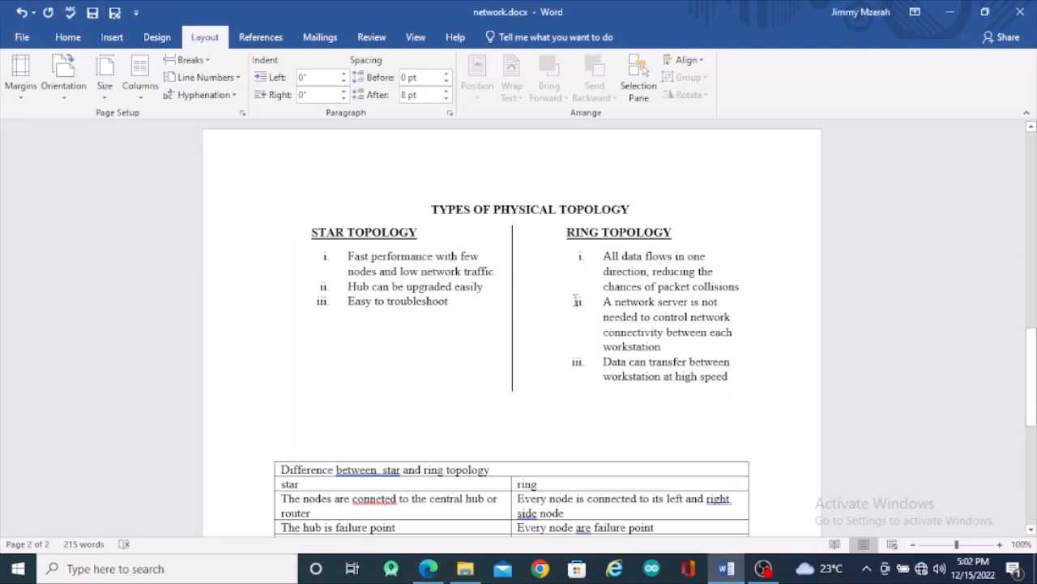
pyautogui.scroll(-2, 567, 291)
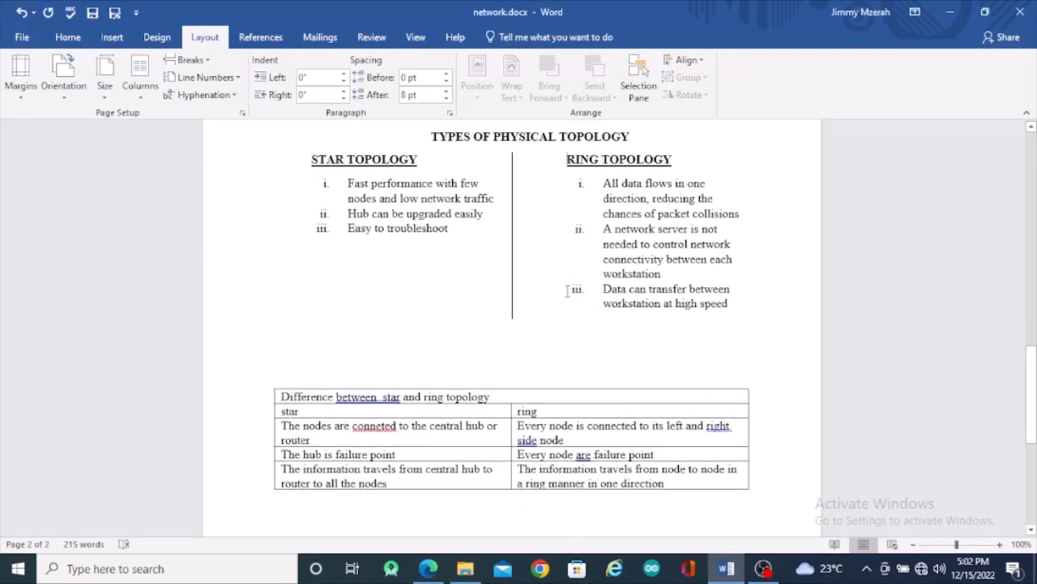
pyautogui.click(571, 184)
pyautogui.press('BackSpace')
pyautogui.press('BackSpace')
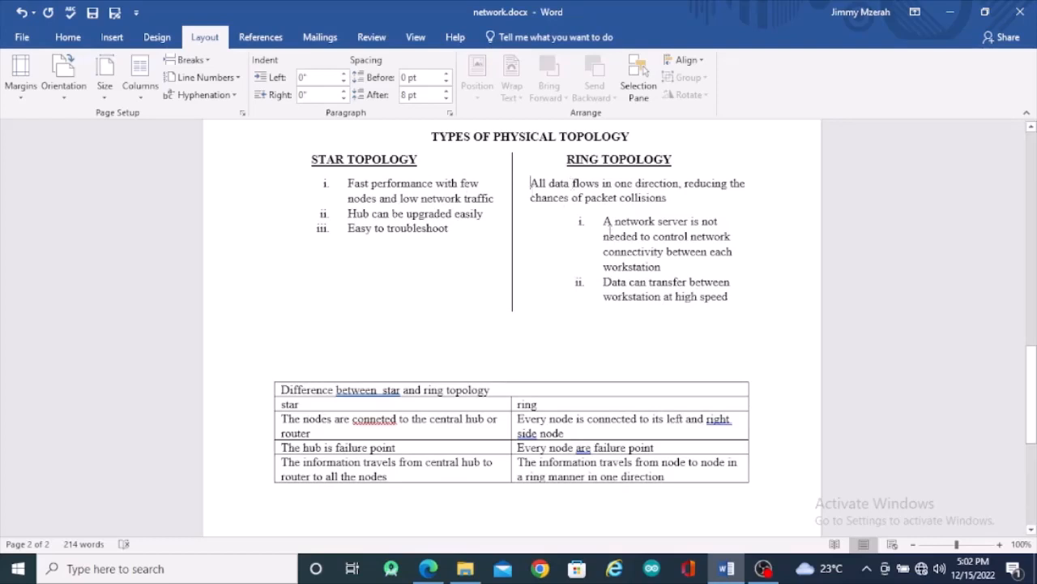
pyautogui.click(601, 222)
pyautogui.press('BackSpace')
pyautogui.press('BackSpace')
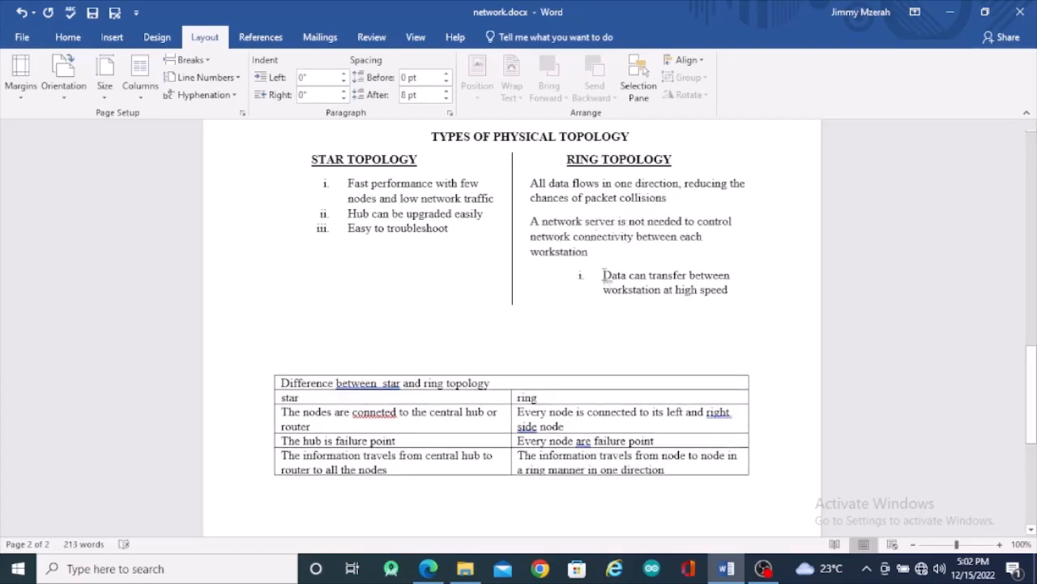
pyautogui.click(603, 276)
pyautogui.press('BackSpace')
pyautogui.press('BackSpace')
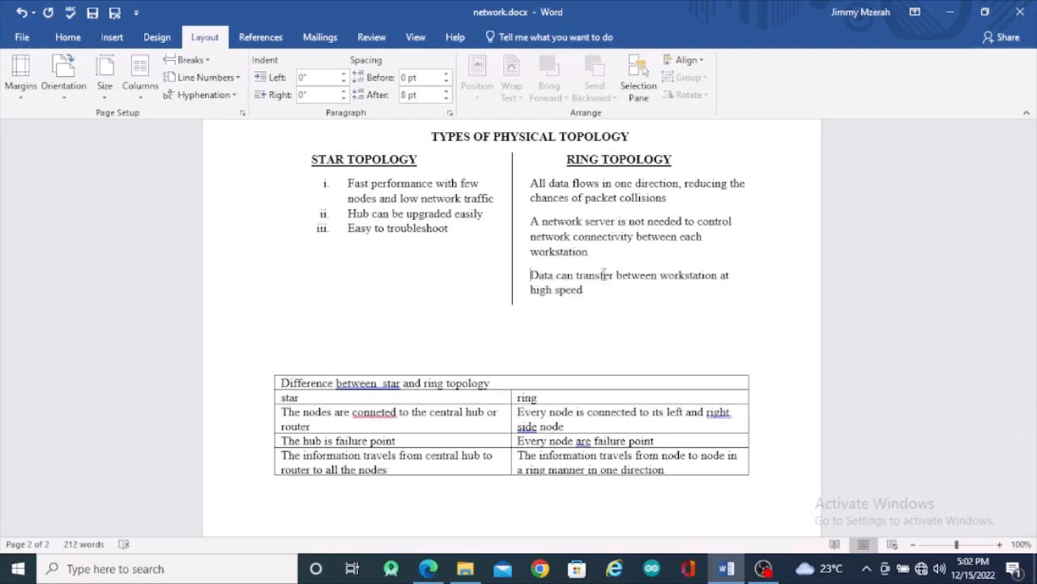
# Number the three RING TOPOLOGY items again with the lowercase Roman i., ii., iii. format.
pyautogui.moveTo(531, 183); pyautogui.dragTo(583, 293)
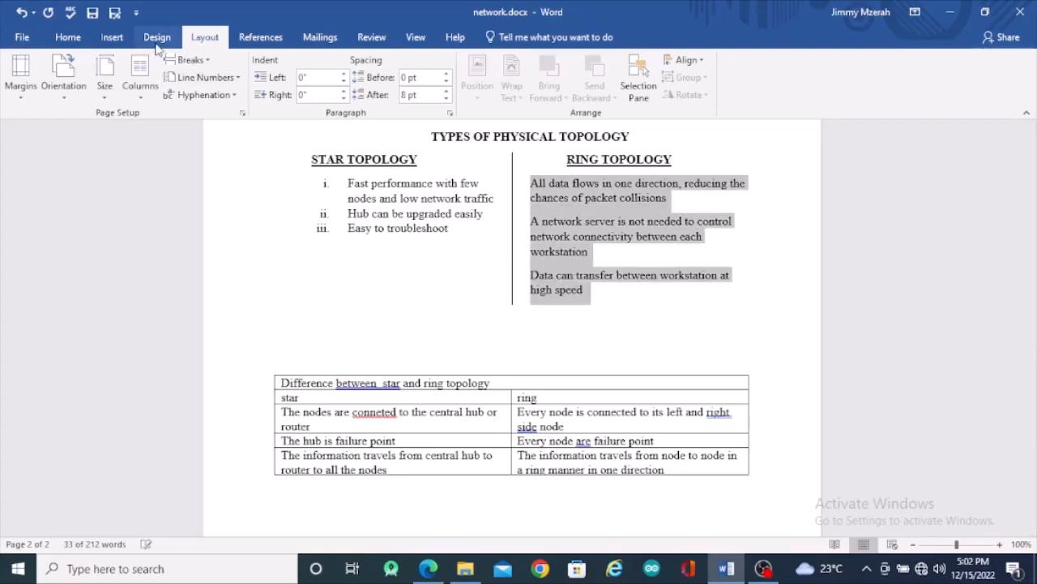
pyautogui.click(111, 37)
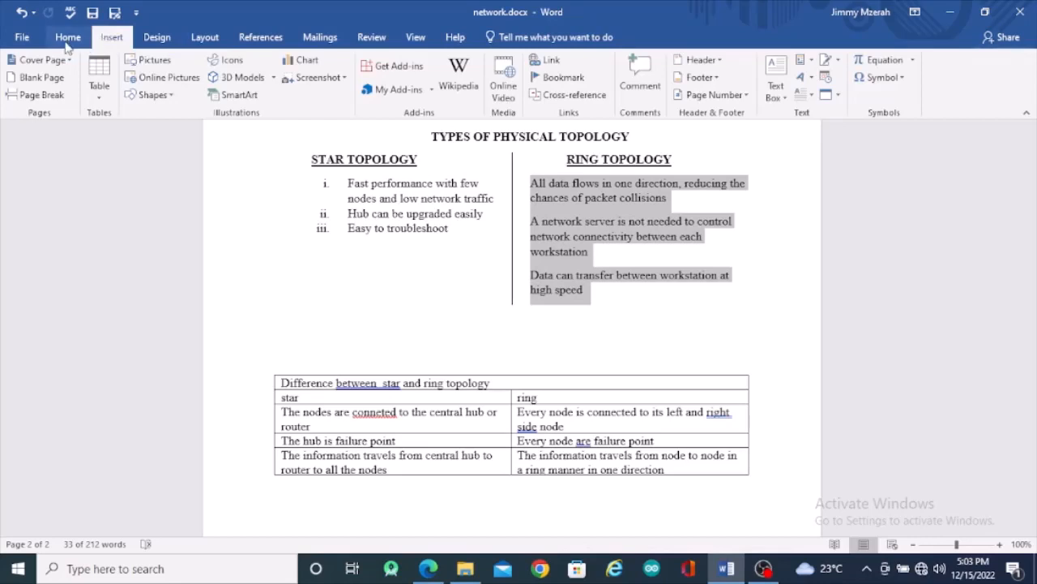
pyautogui.click(67, 41)
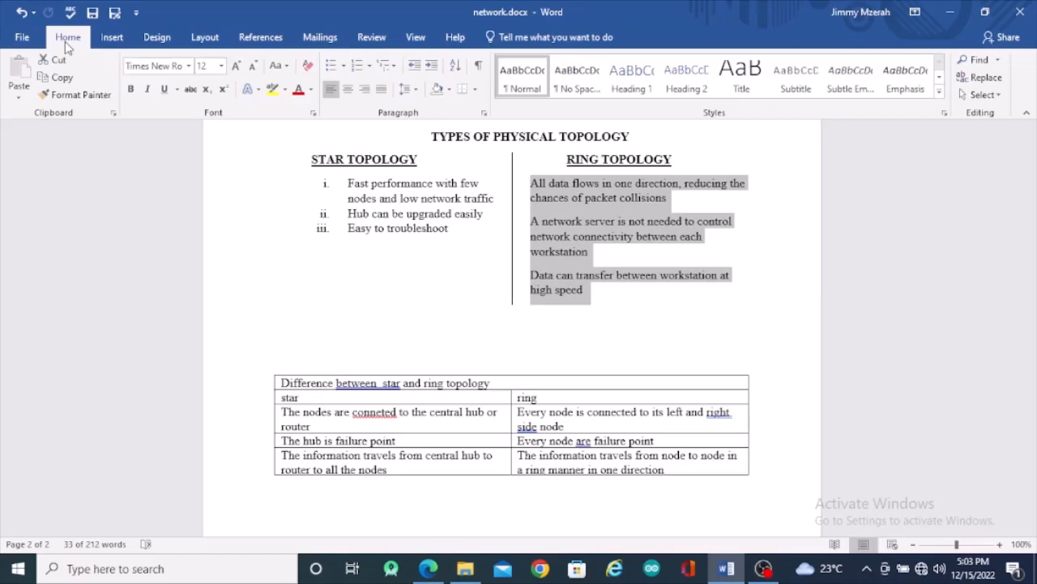
pyautogui.click(370, 68)
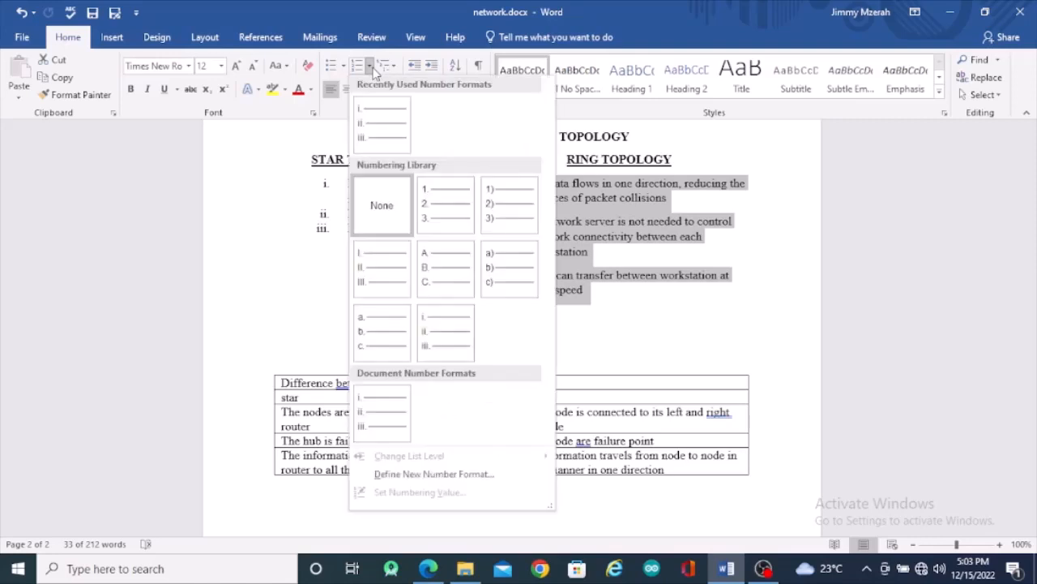
pyautogui.click(421, 346)
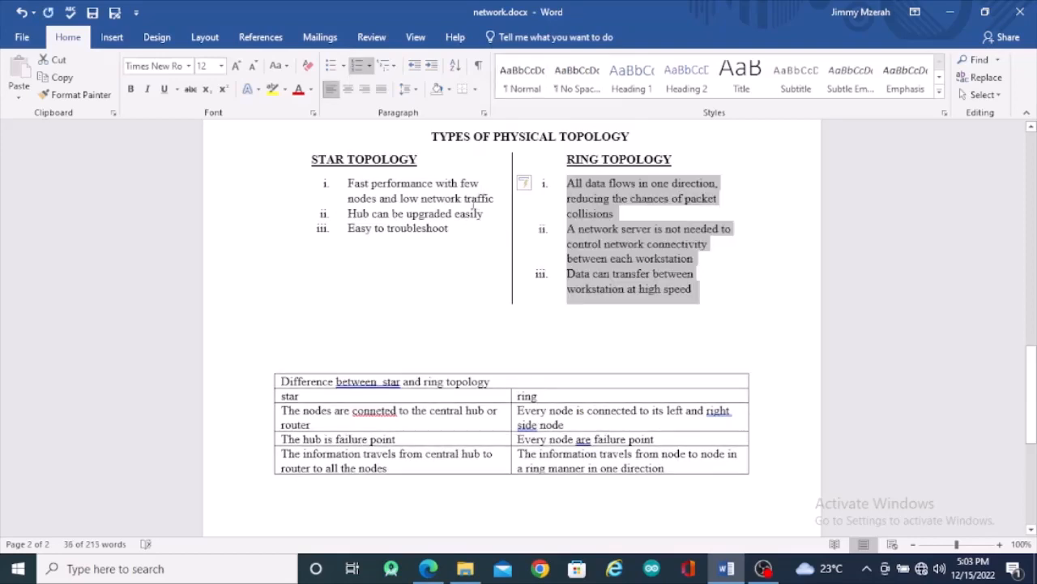
pyautogui.click(681, 318)
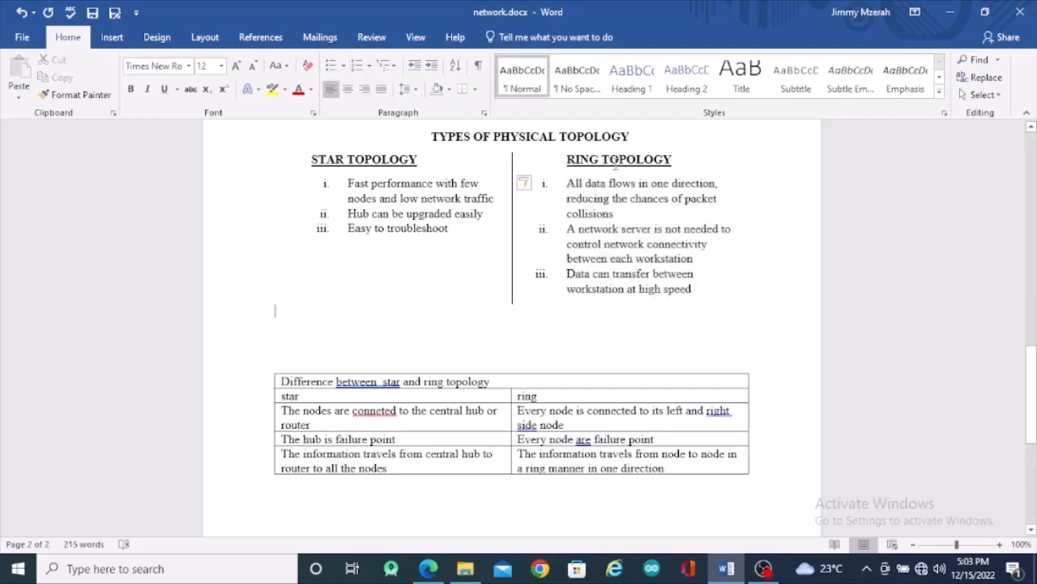
# Check the comparison table in the exam PDF and change the table's title text to uppercase.
pyautogui.scroll(-2, 503, 243)
pyautogui.scroll(-2, 504, 243)
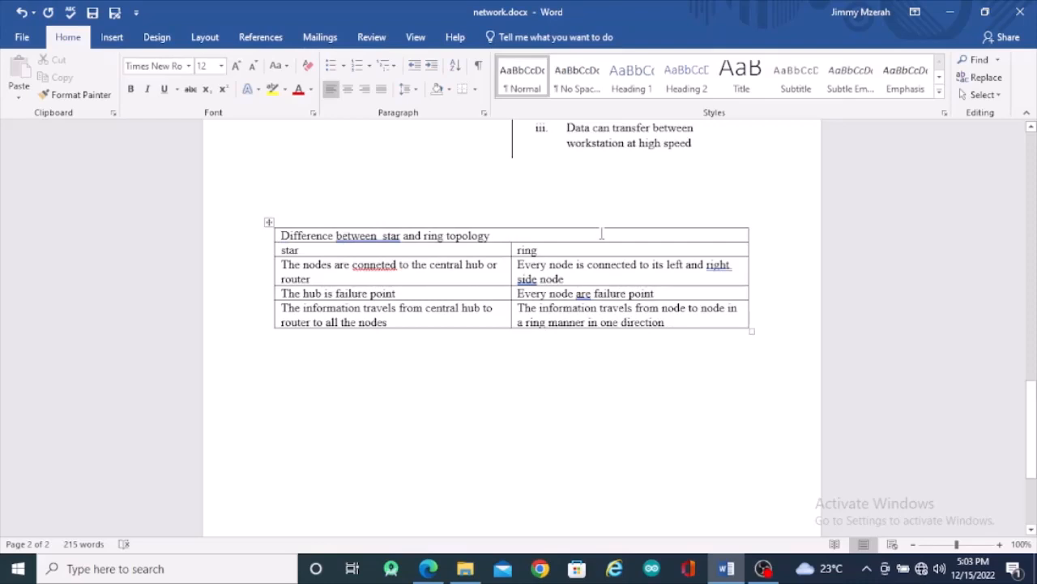
pyautogui.click(604, 234)
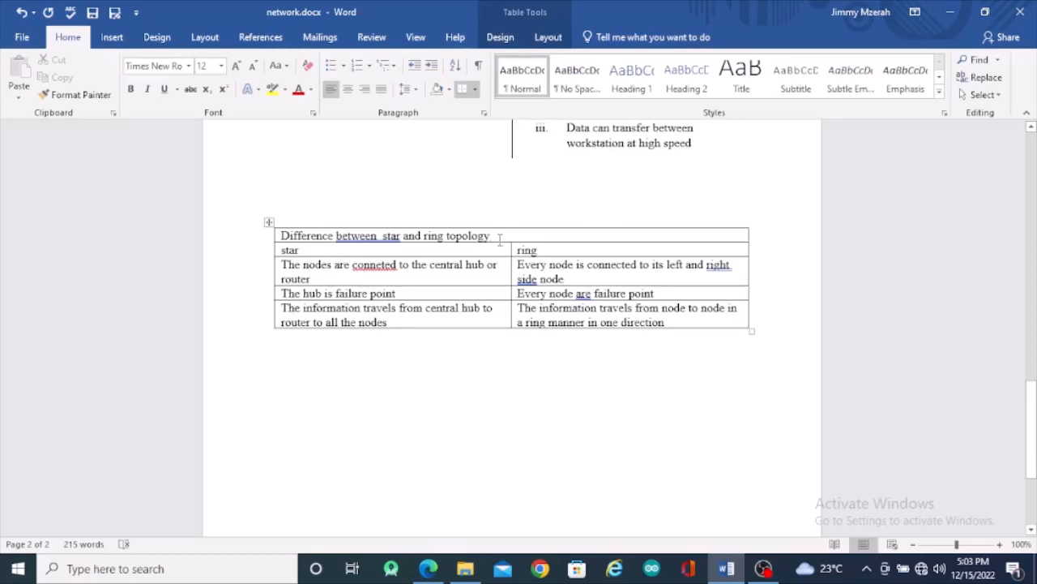
pyautogui.moveTo(492, 236); pyautogui.dragTo(279, 235)
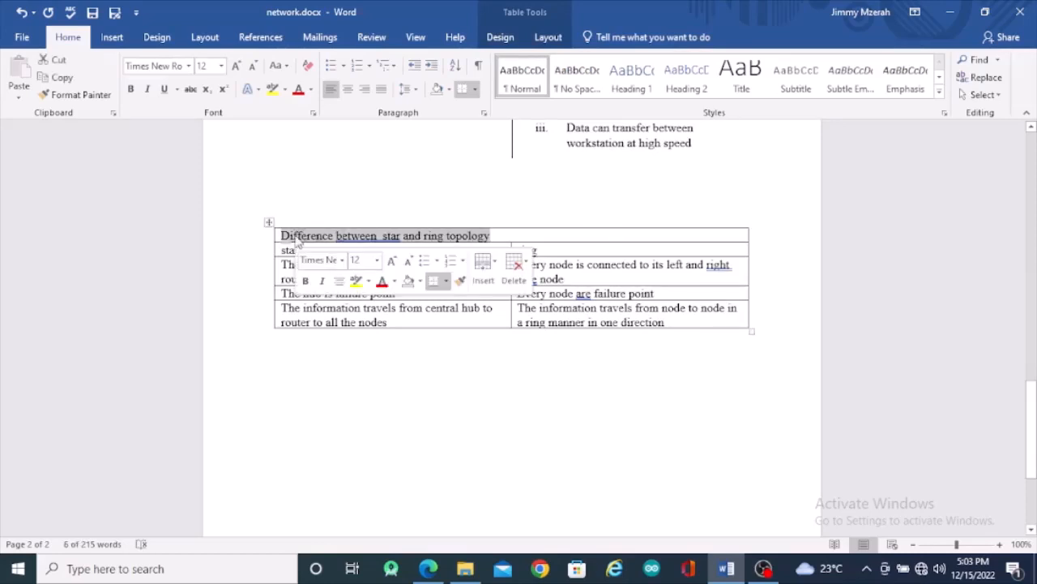
pyautogui.click(428, 568)
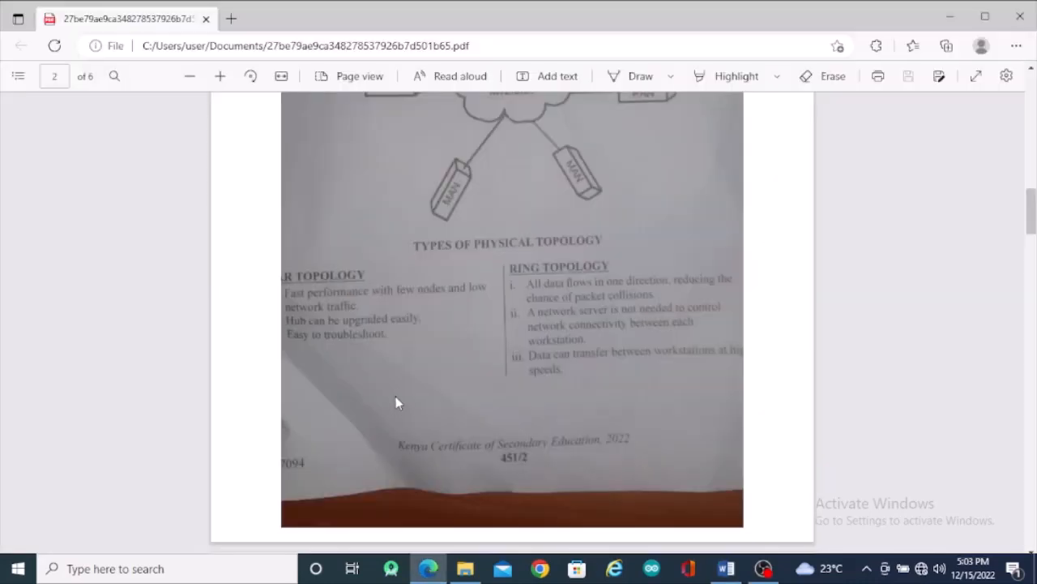
pyautogui.scroll(-5, 419, 372)
pyautogui.scroll(-1, 419, 372)
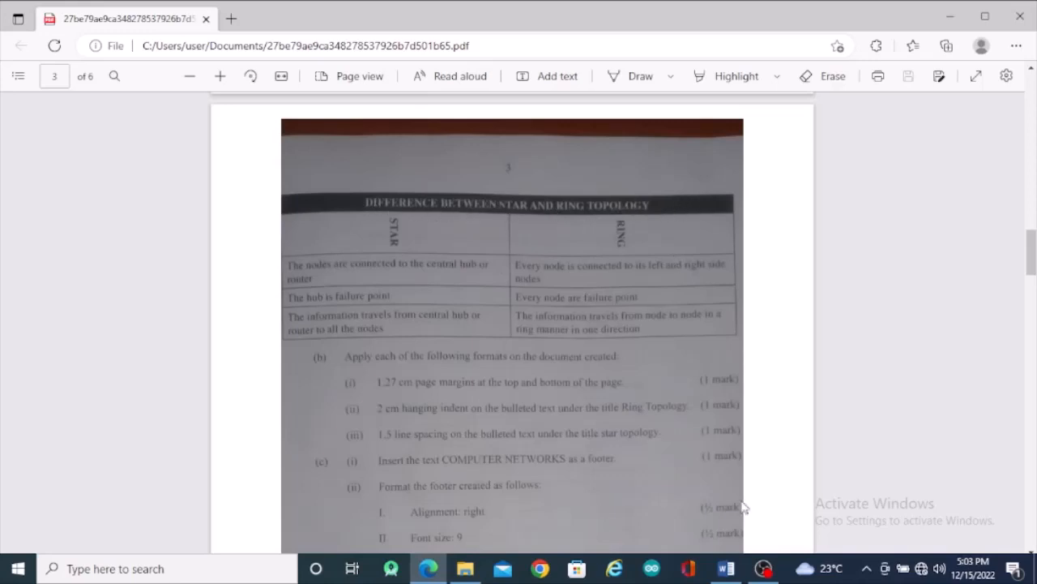
pyautogui.click(727, 569)
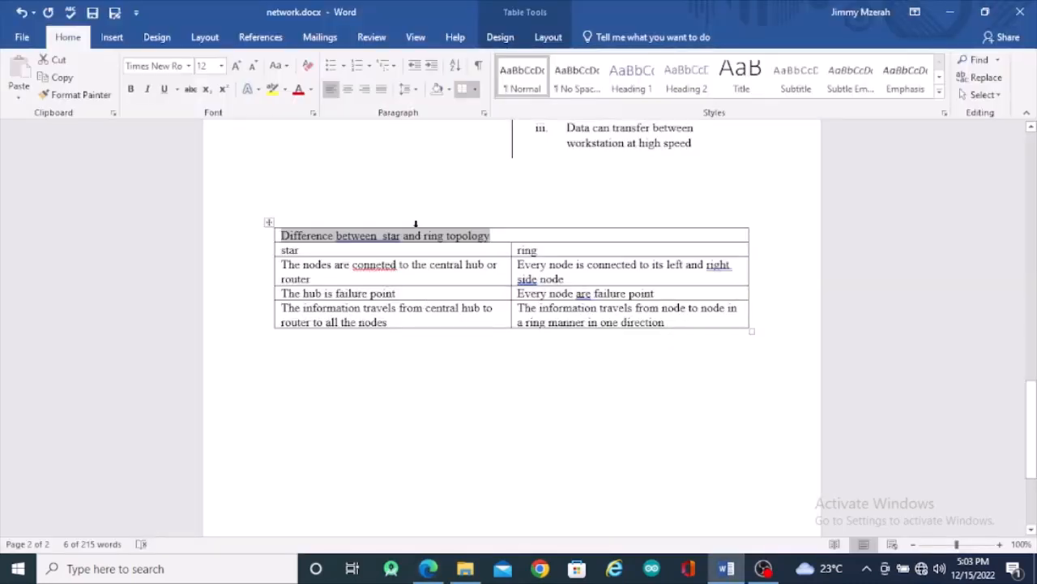
pyautogui.click(277, 65)
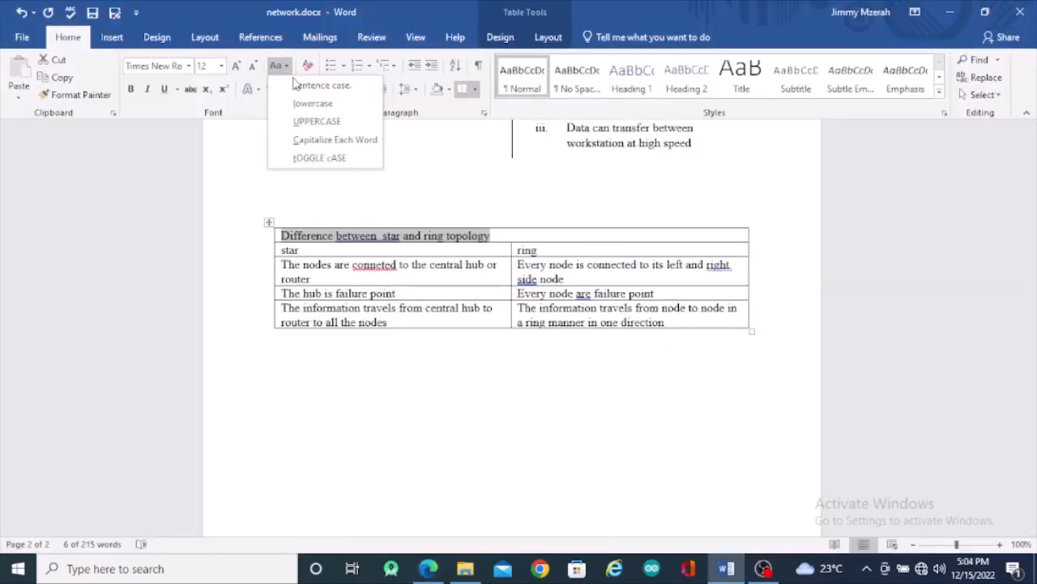
pyautogui.click(304, 121)
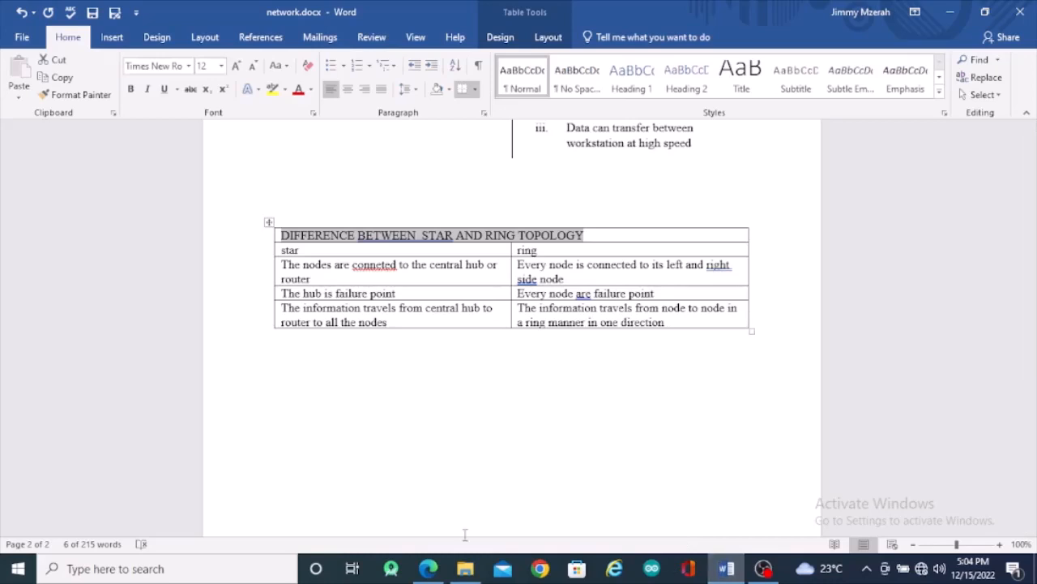
# Compare with the exam PDF and centre the table's title both horizontally and vertically in its row.
pyautogui.click(428, 569)
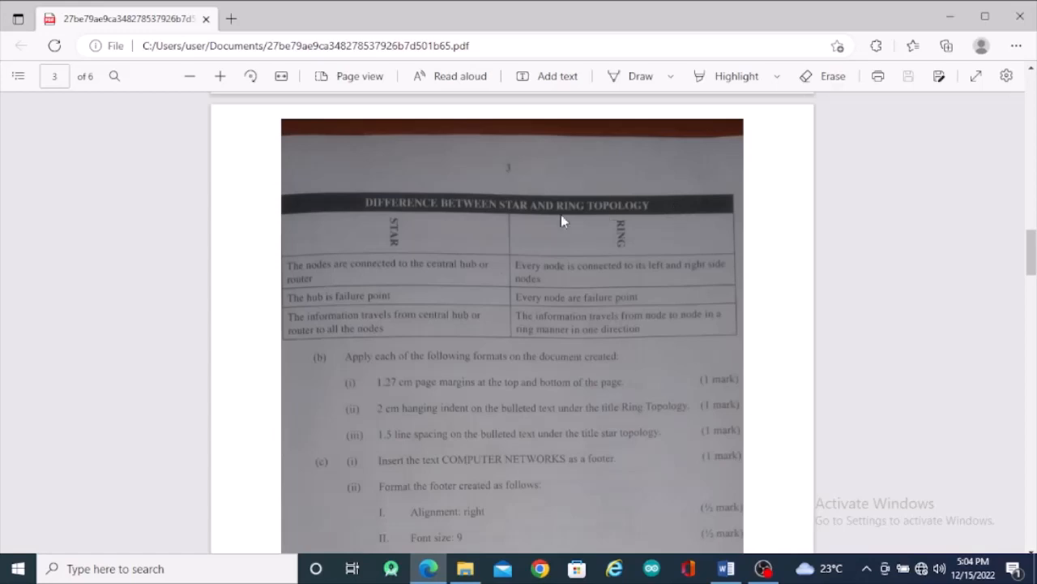
pyautogui.click(726, 568)
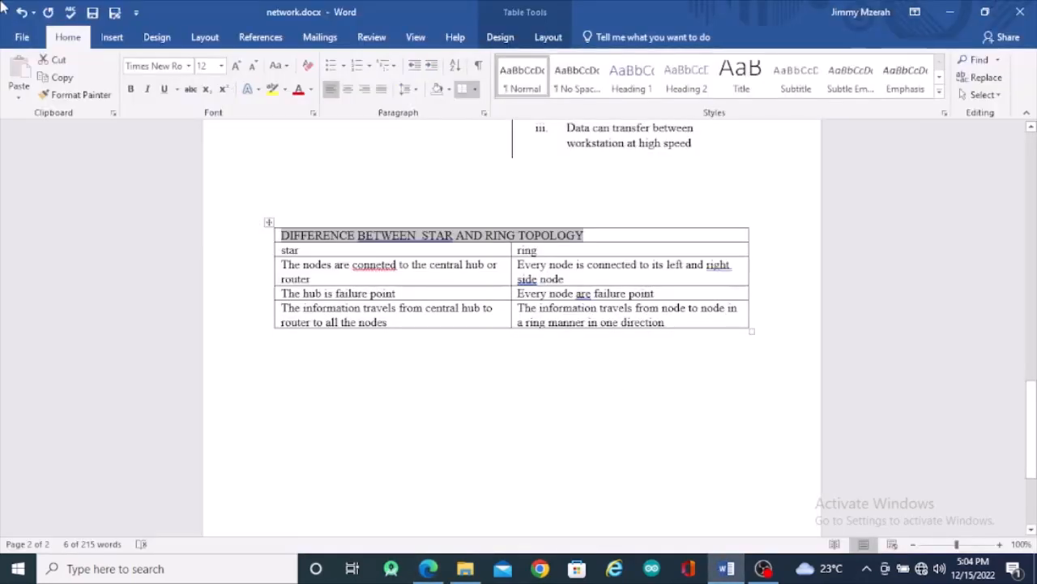
pyautogui.click(546, 37)
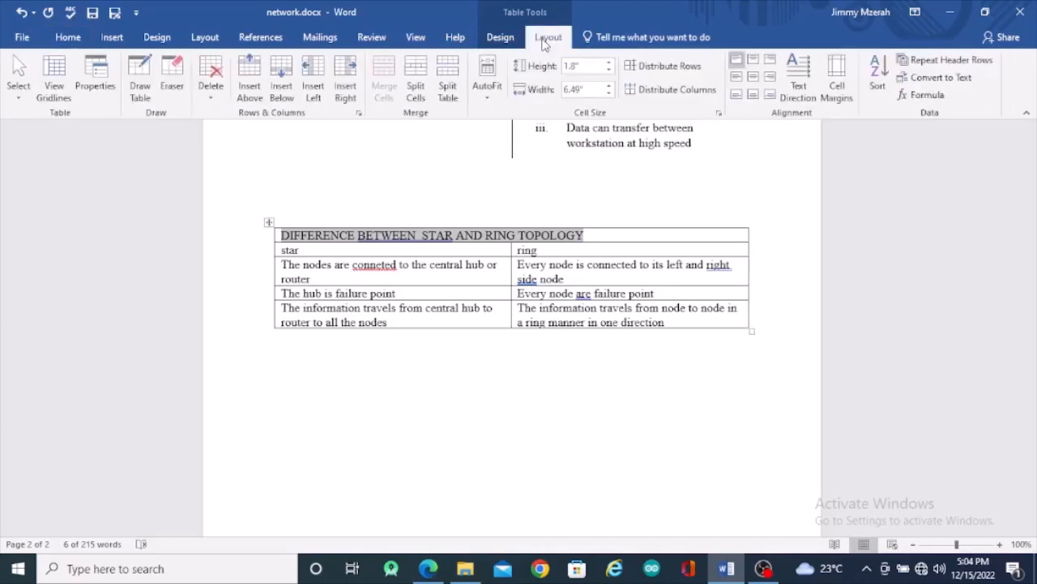
pyautogui.click(754, 79)
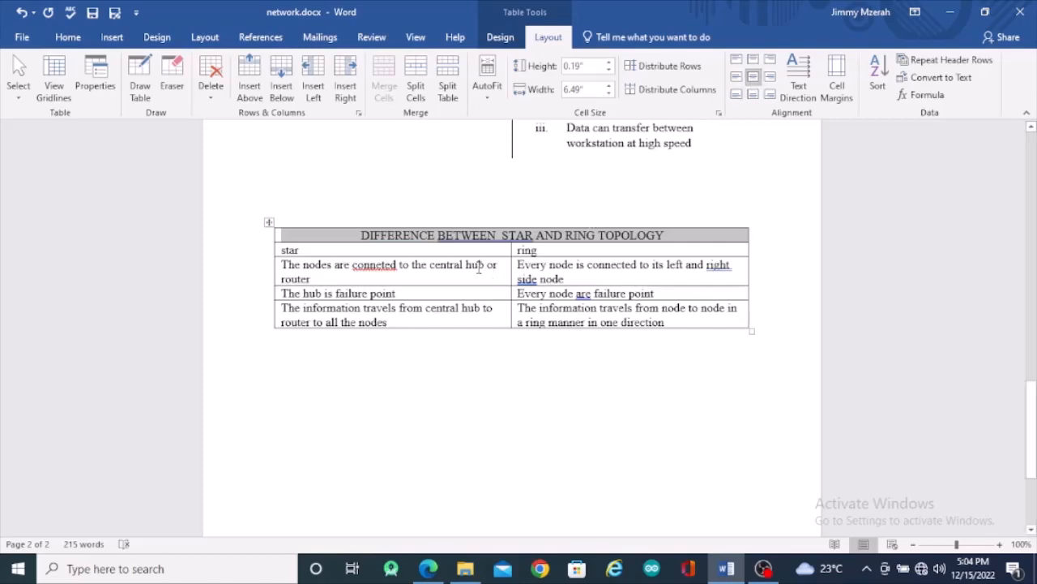
# Remove the extra space between BETWEEN and STAR in the table's title.
pyautogui.click(496, 236)
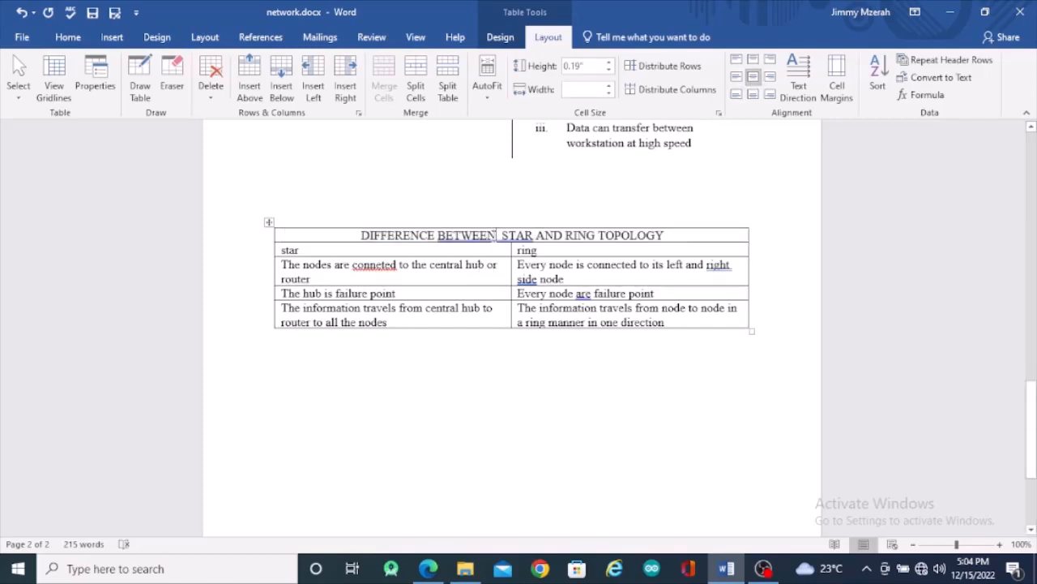
pyautogui.rightClick(496, 235)
pyautogui.press('Escape')
pyautogui.press('Delete')
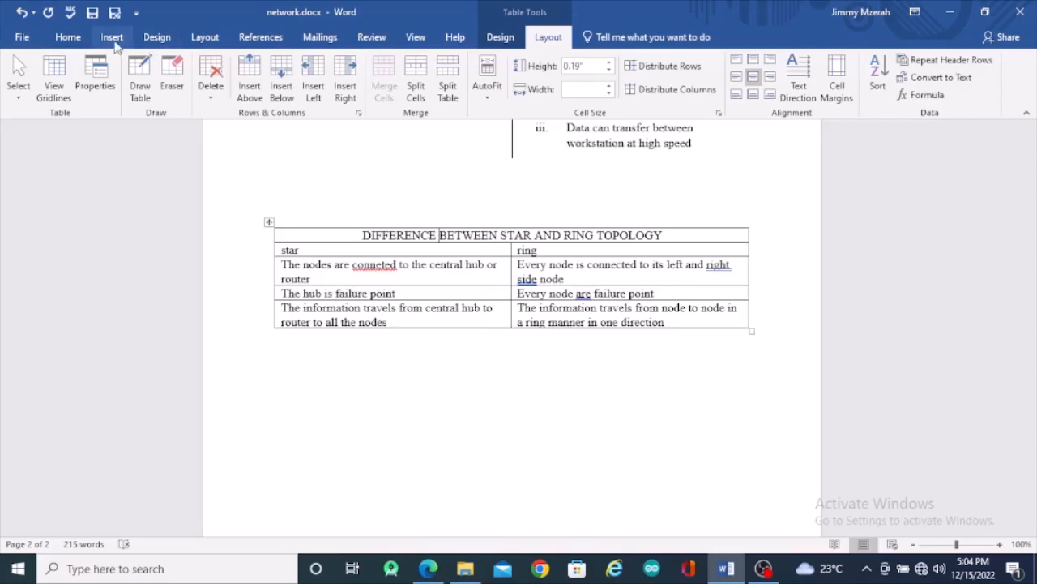
# Shade the table's title row with the theme colour Black, Text 1.
pyautogui.click(501, 37)
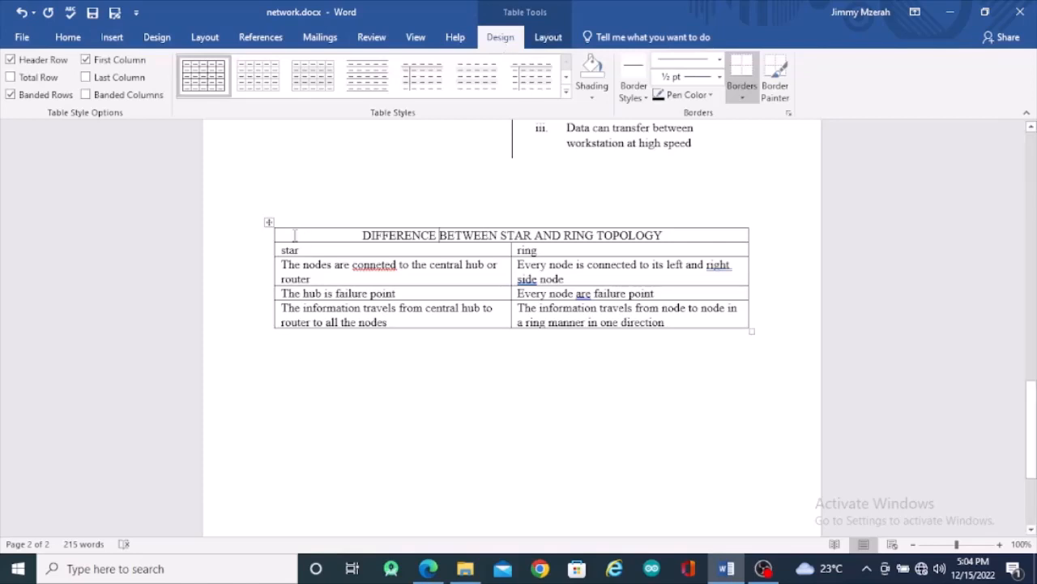
pyautogui.moveTo(363, 235); pyautogui.dragTo(734, 237)
pyautogui.click(734, 237)
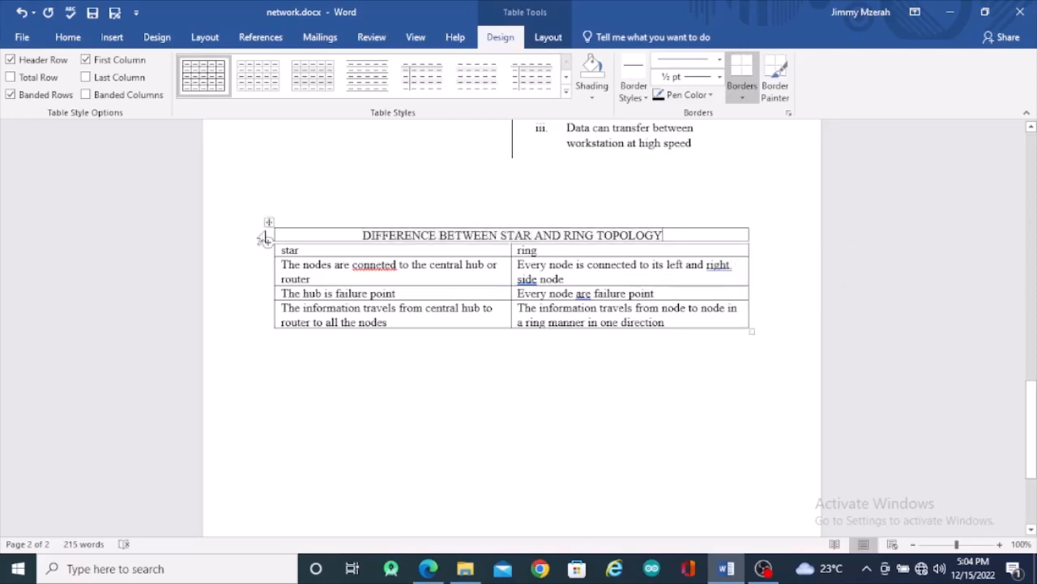
pyautogui.click(276, 237)
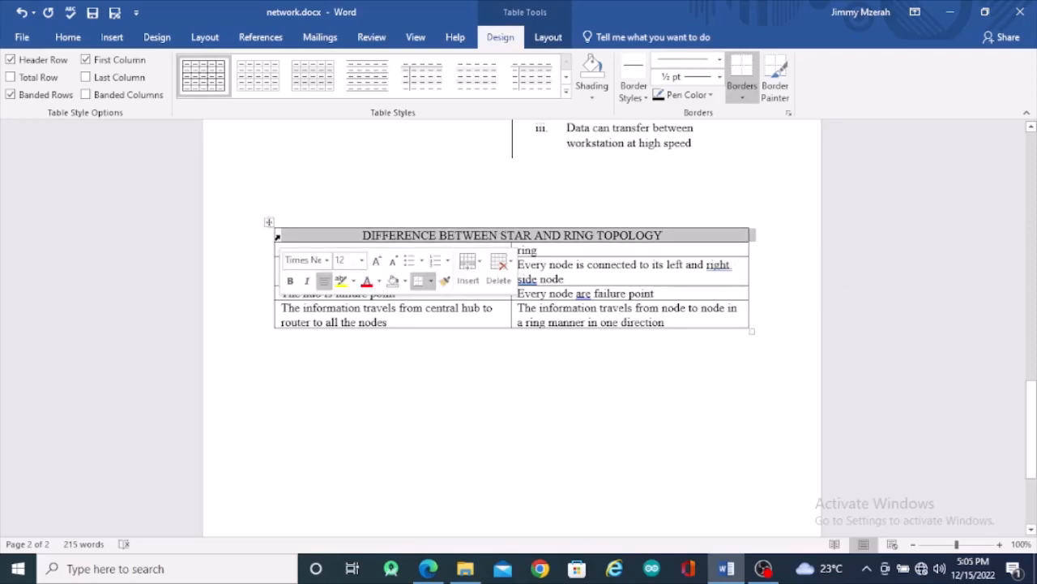
pyautogui.click(595, 95)
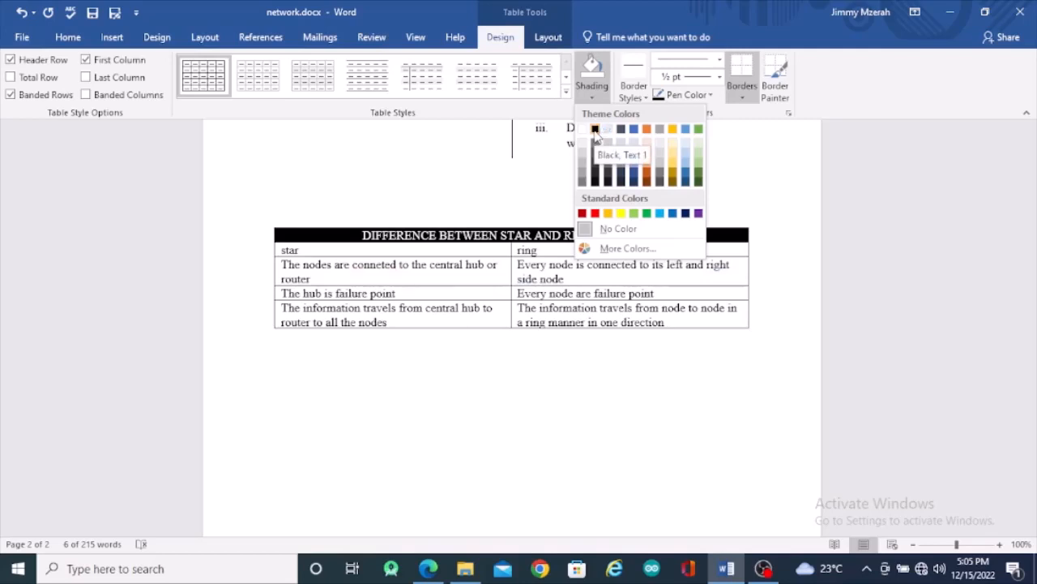
pyautogui.click(595, 130)
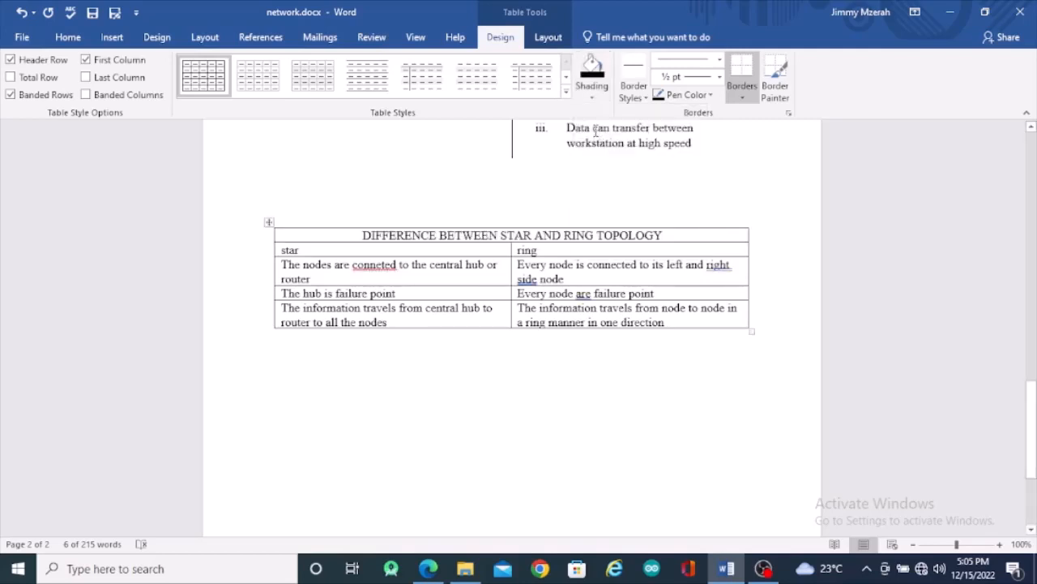
pyautogui.click(343, 197)
pyautogui.click(275, 236)
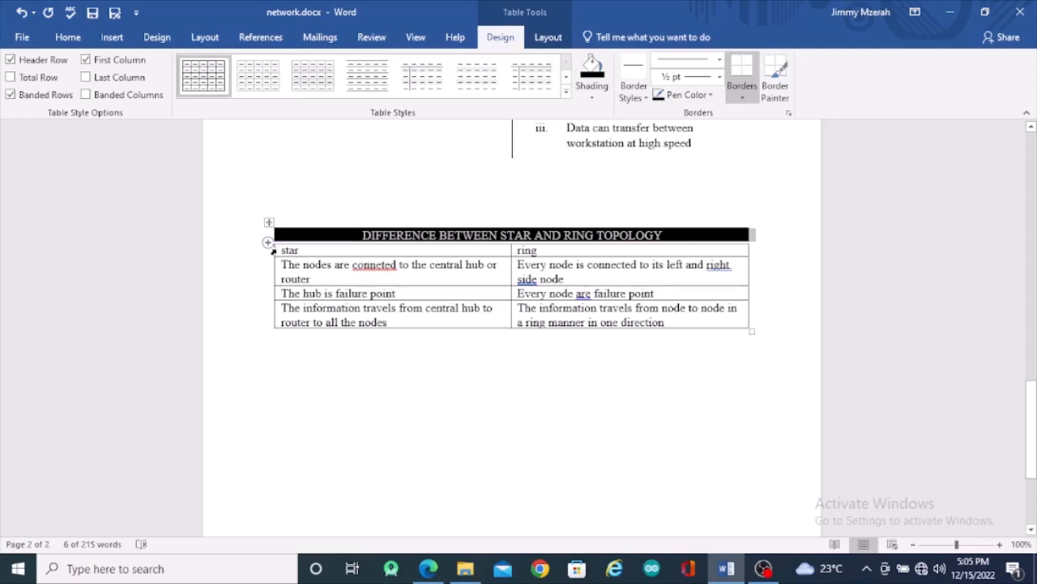
# Reduce the empty space between the two-column lists and the comparison table.
pyautogui.click(273, 252)
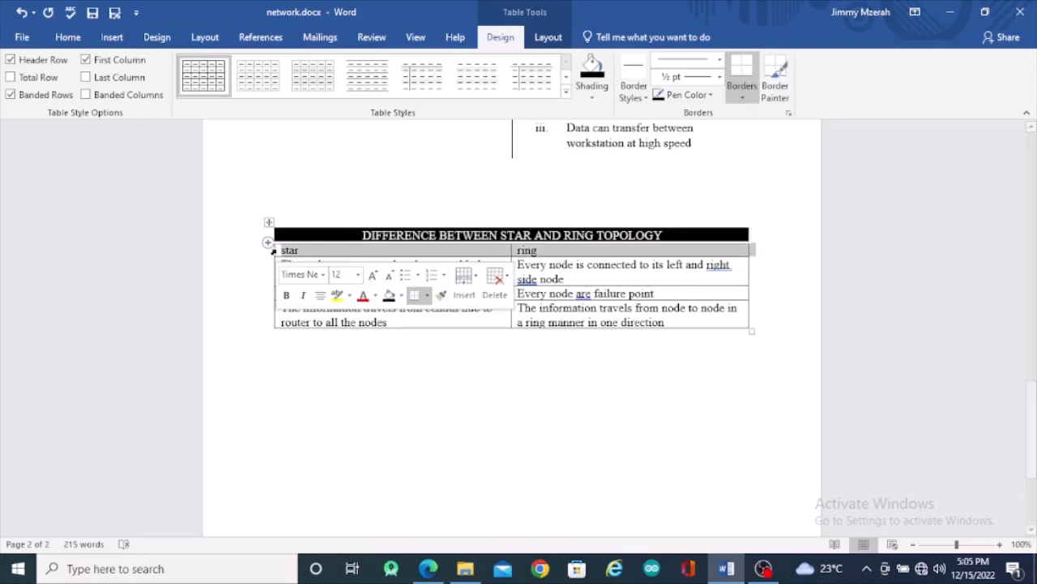
pyautogui.click(586, 185)
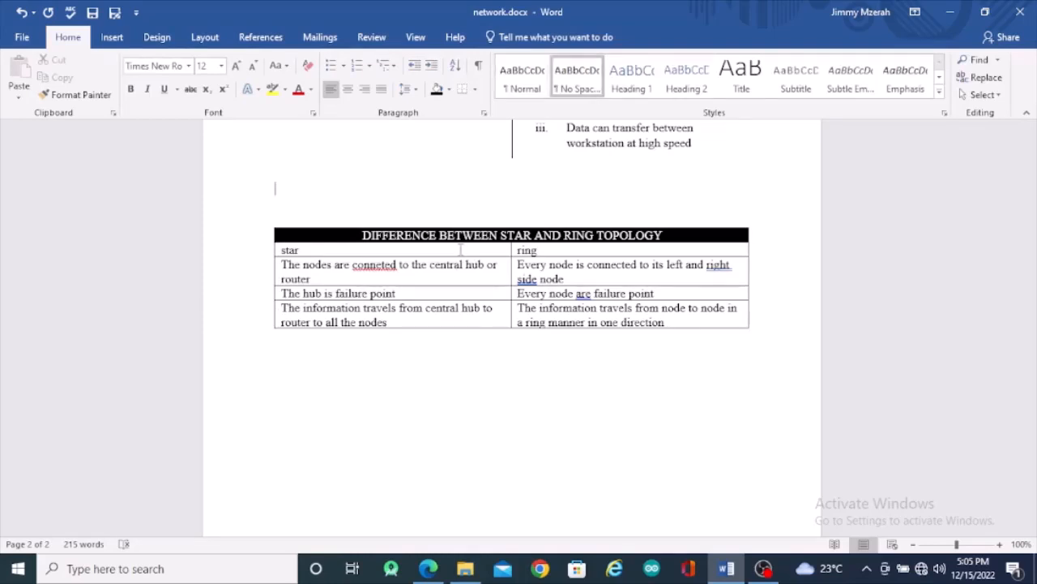
pyautogui.moveTo(460, 256); pyautogui.dragTo(459, 247)
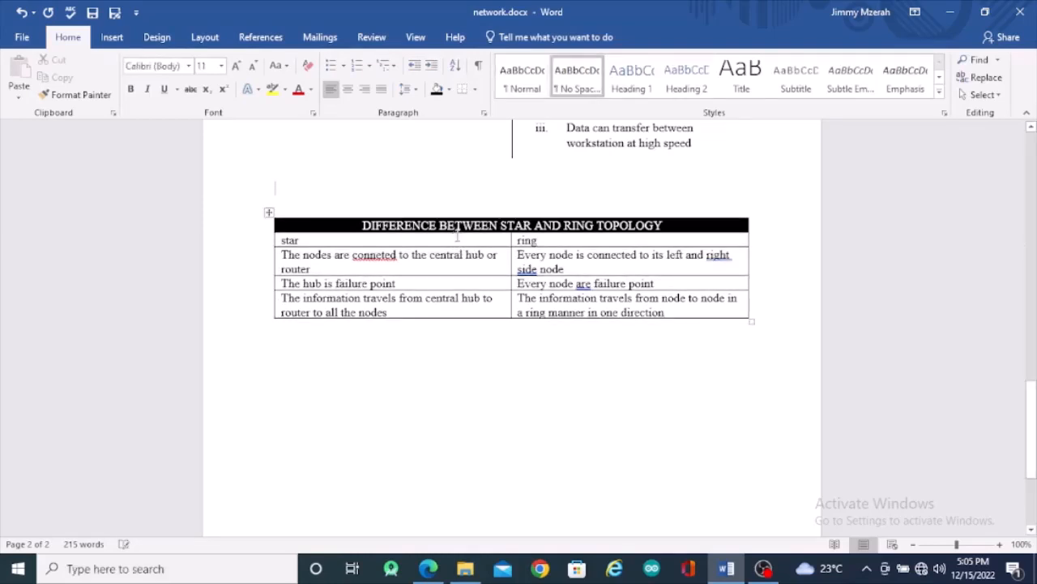
# Check the exam PDF and change the star and ring column headings in the table to uppercase.
pyautogui.click(458, 236)
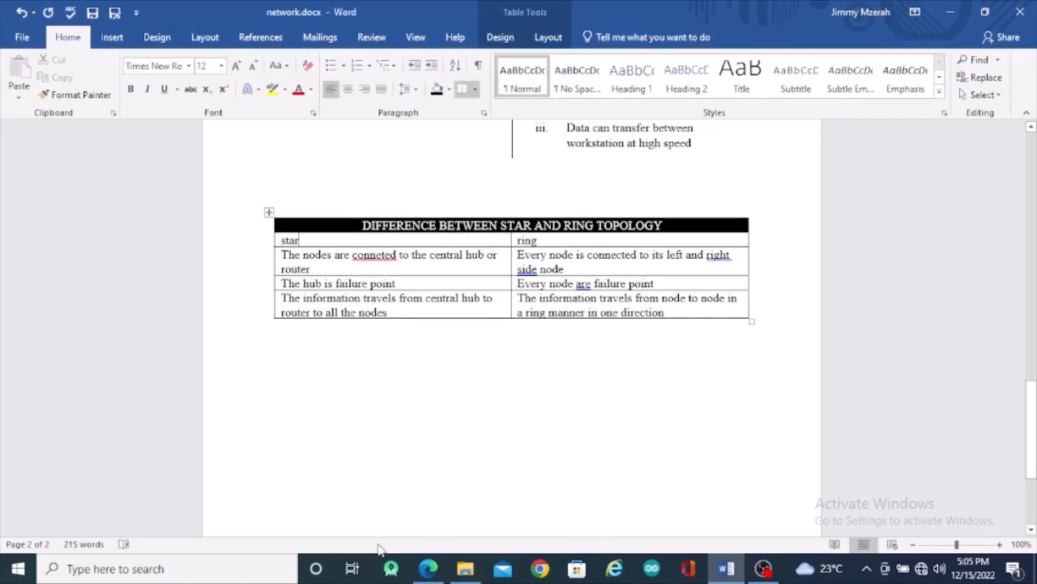
pyautogui.click(427, 568)
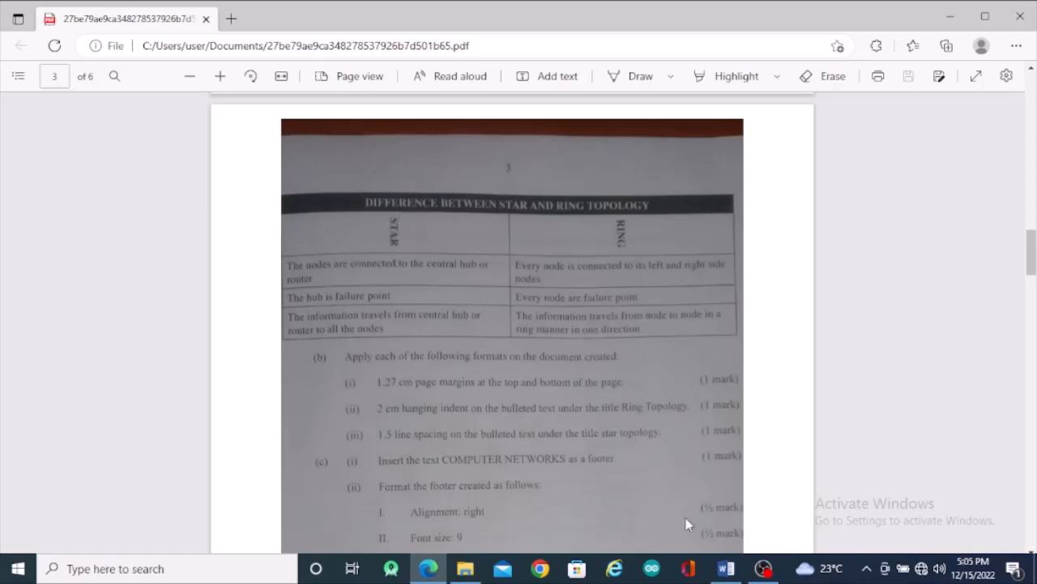
pyautogui.click(726, 568)
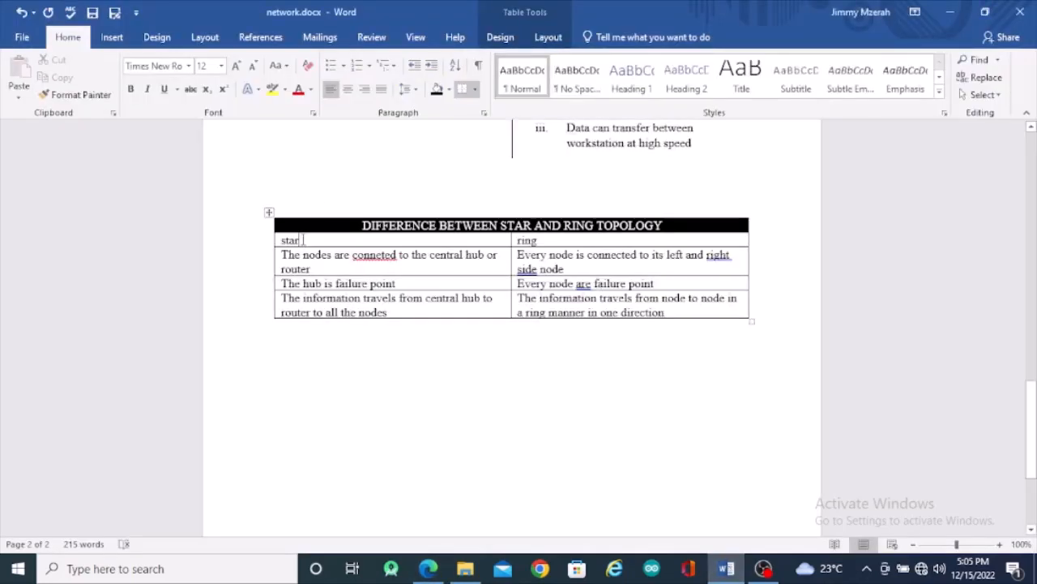
pyautogui.click(544, 38)
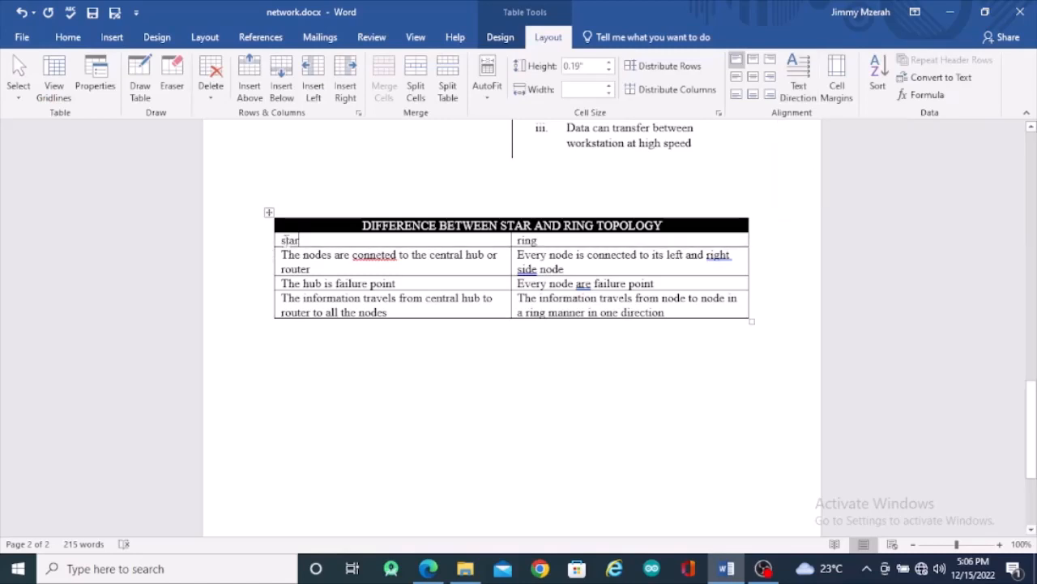
pyautogui.moveTo(289, 240); pyautogui.dragTo(540, 241)
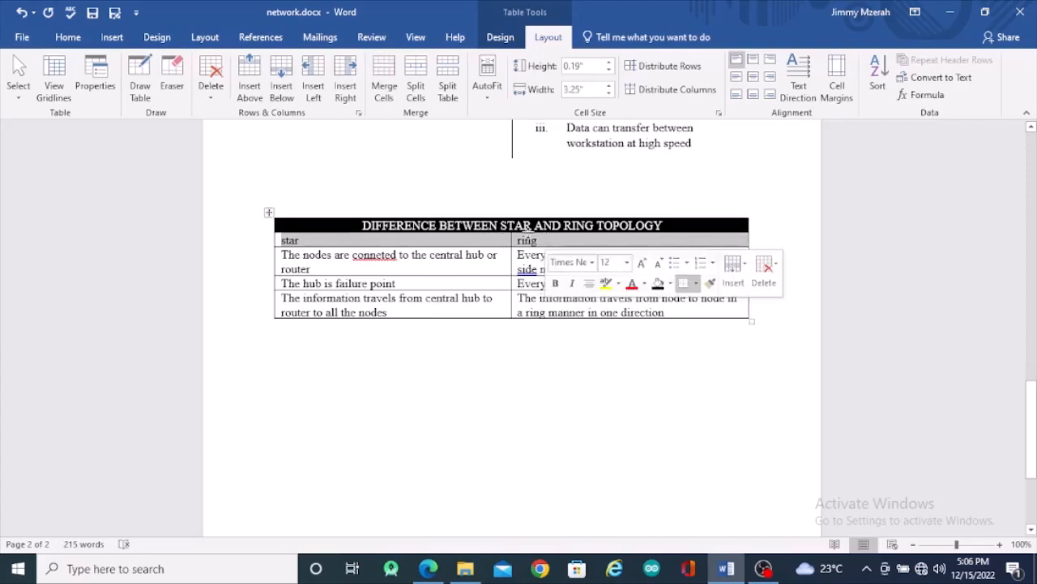
pyautogui.click(67, 38)
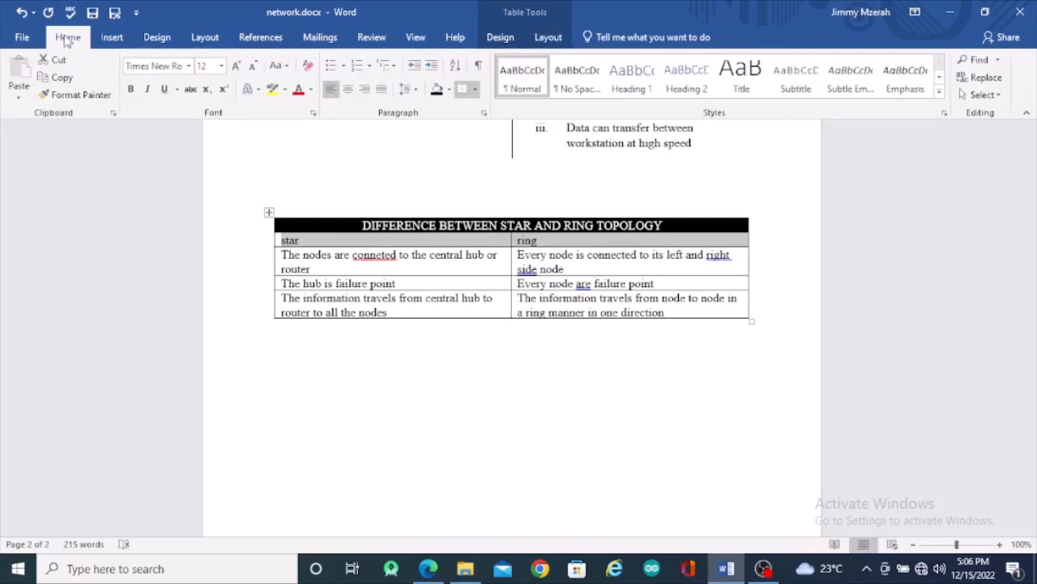
pyautogui.click(286, 66)
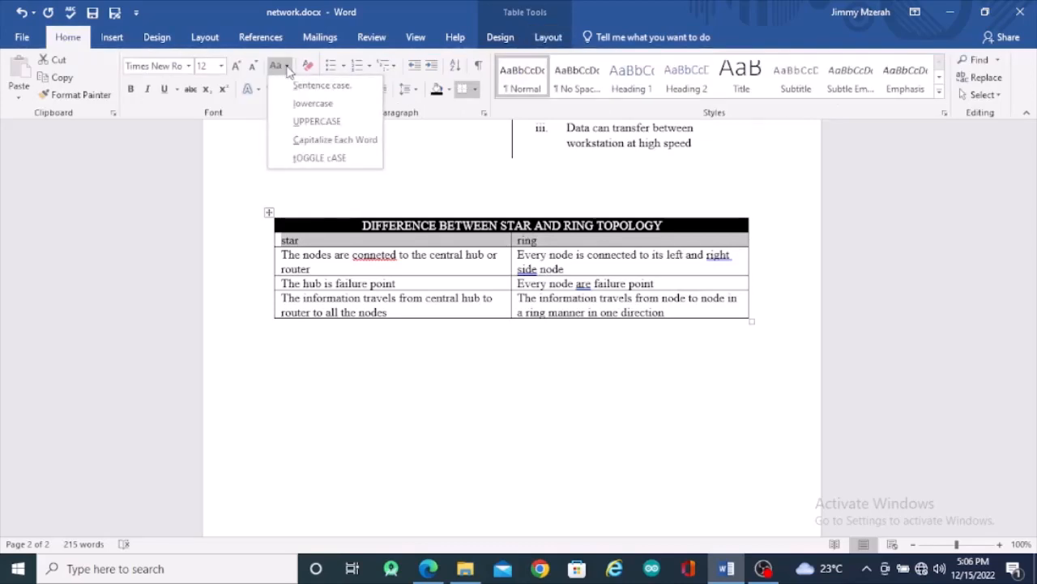
pyautogui.click(310, 121)
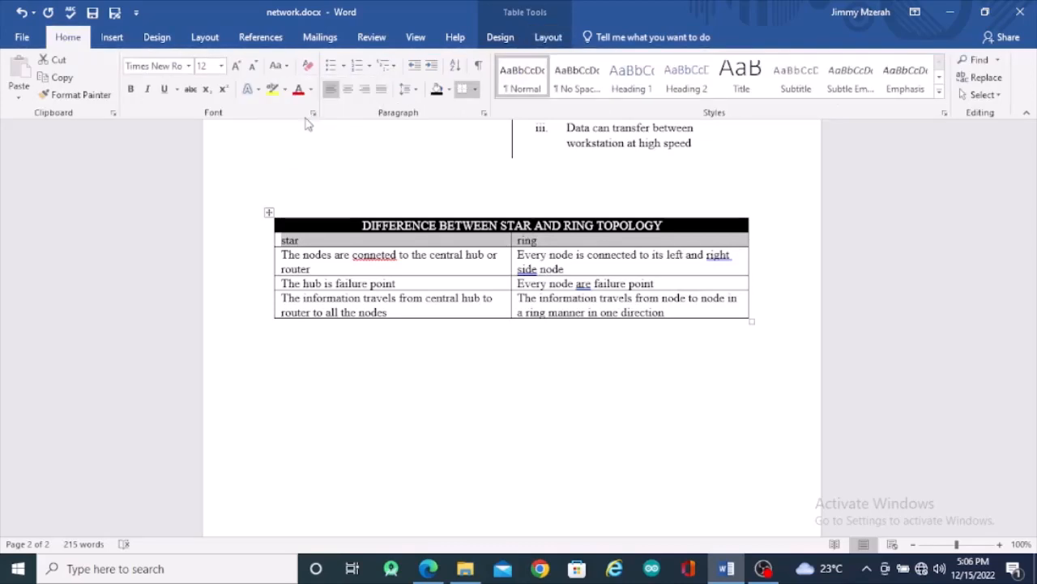
# Rotate the text direction of the STAR and RING heading cells so the words read vertically from top to bottom.
pyautogui.click(547, 37)
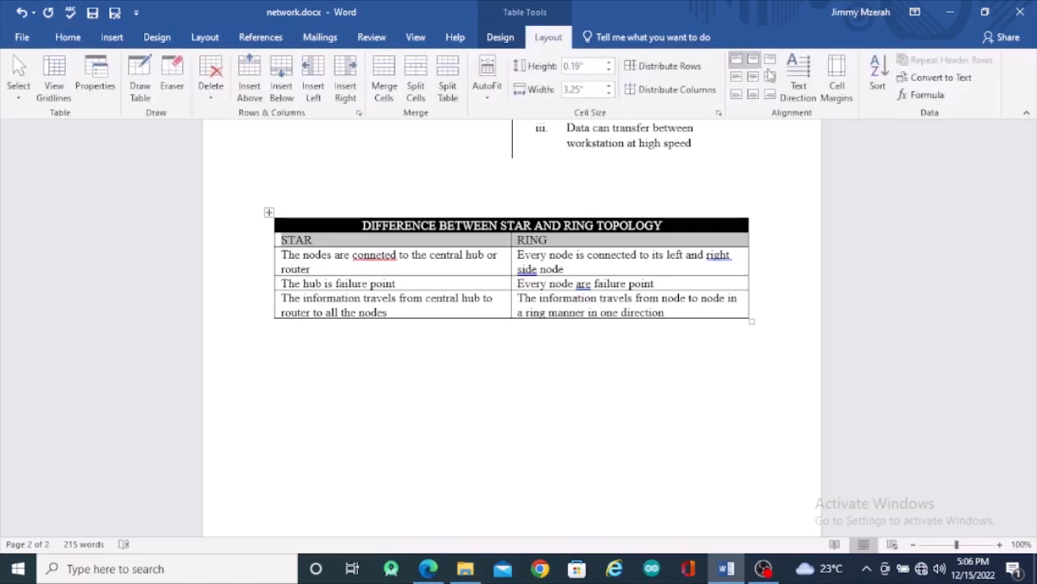
pyautogui.click(803, 86)
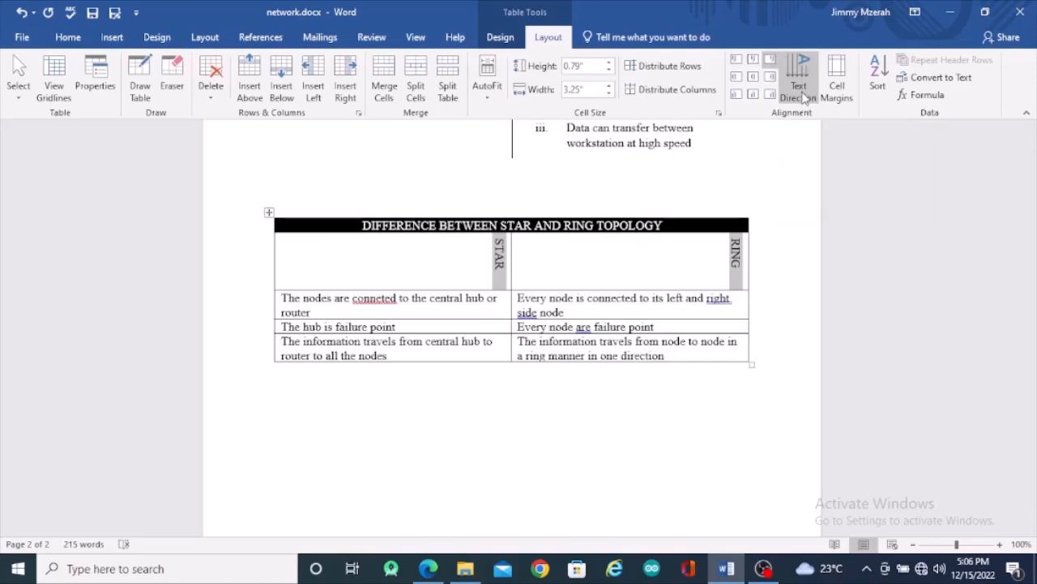
pyautogui.click(800, 89)
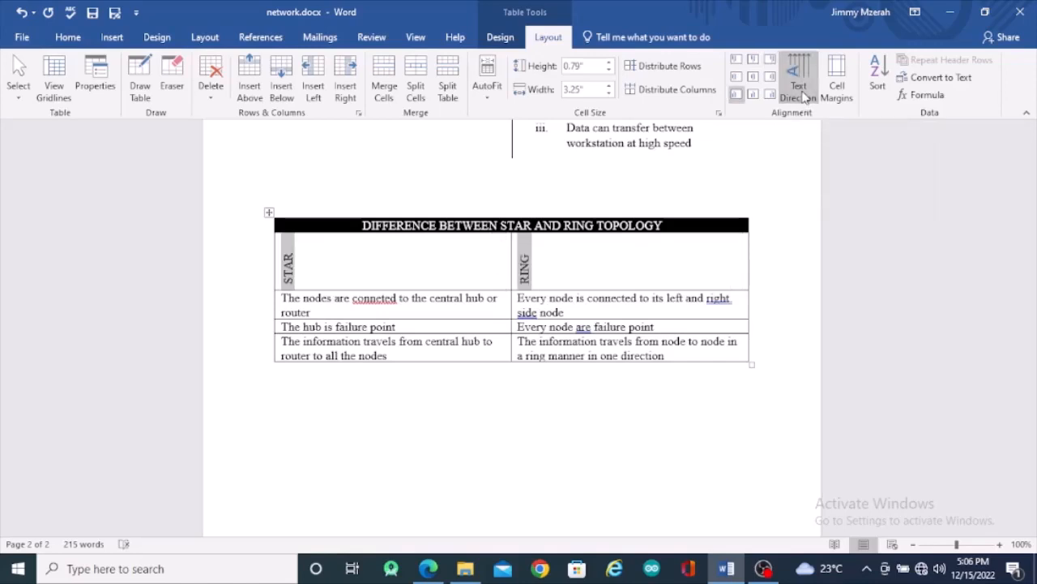
pyautogui.click(803, 89)
pyautogui.click(803, 93)
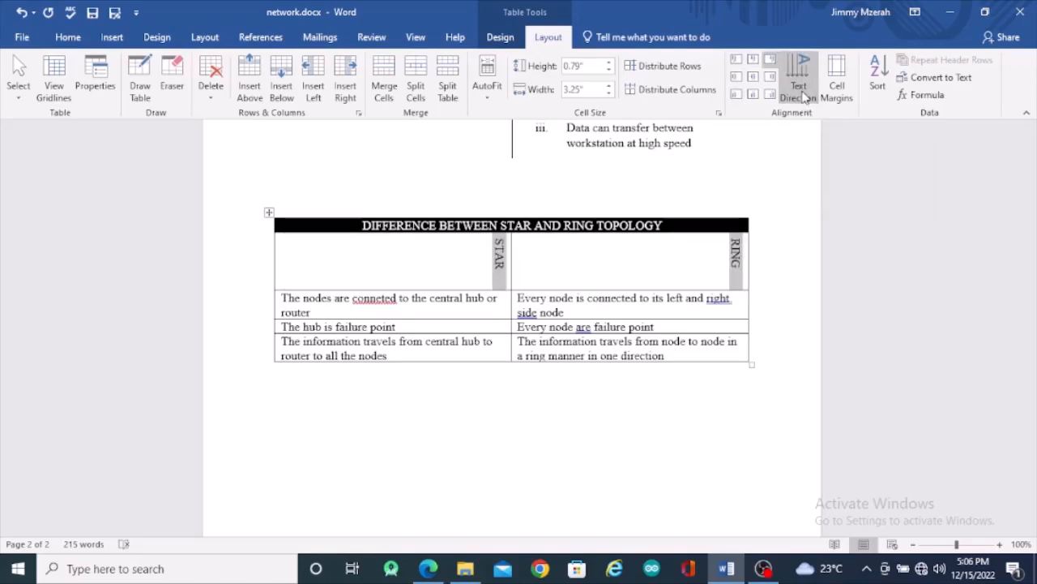
# Centre the STAR and RING headings both ways in their cells and make them bold.
pyautogui.click(754, 77)
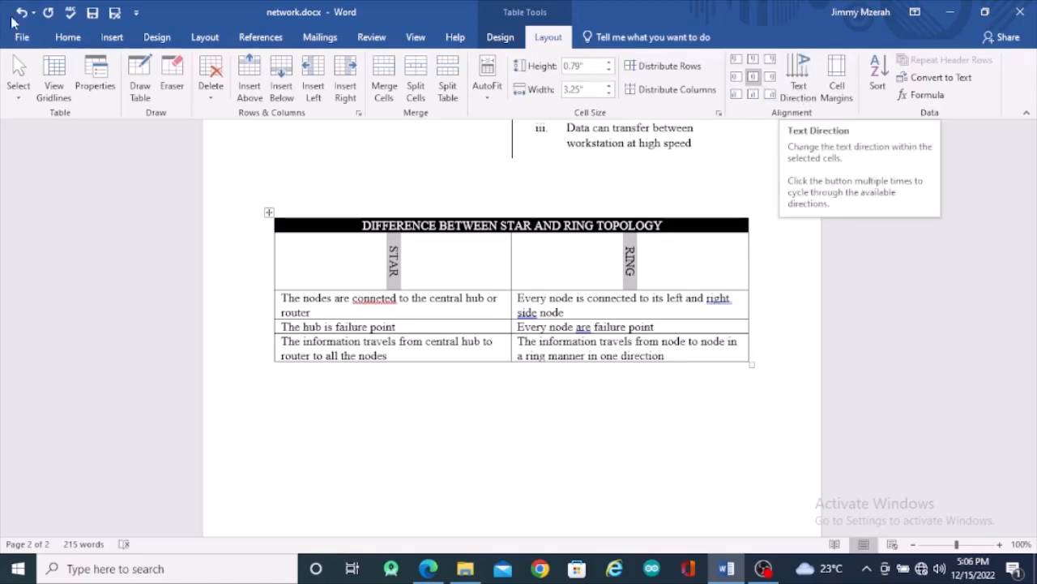
pyautogui.click(68, 38)
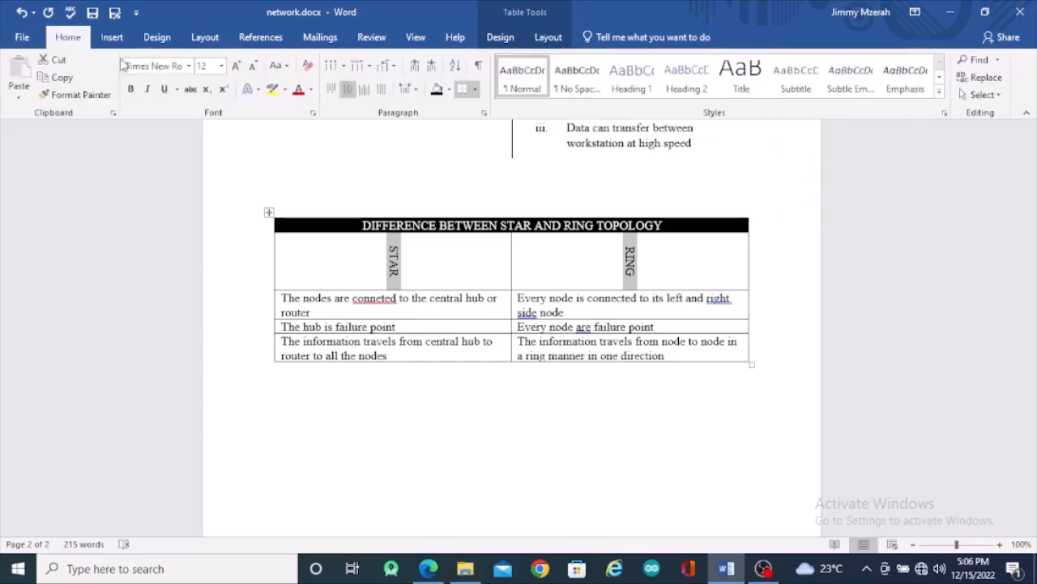
pyautogui.click(132, 91)
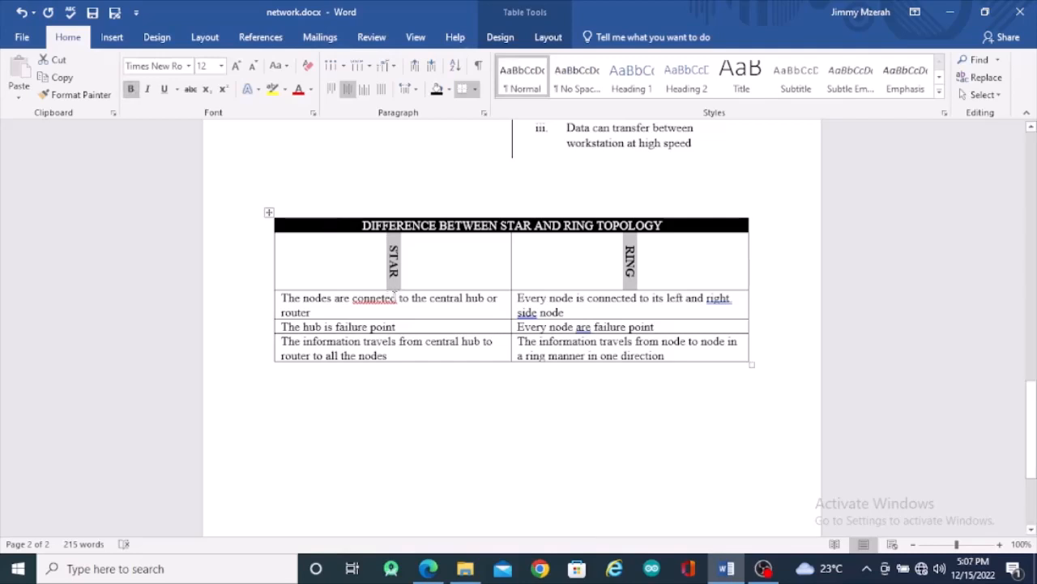
# Correct the misspelled word in the first STAR entry of the table to "connected".
pyautogui.click(396, 298)
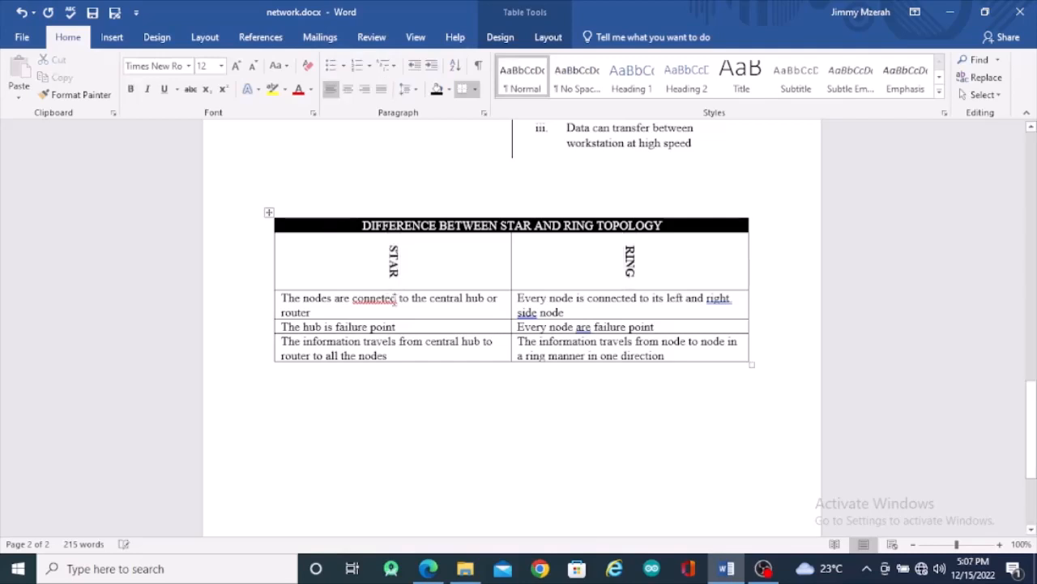
pyautogui.rightClick(396, 298)
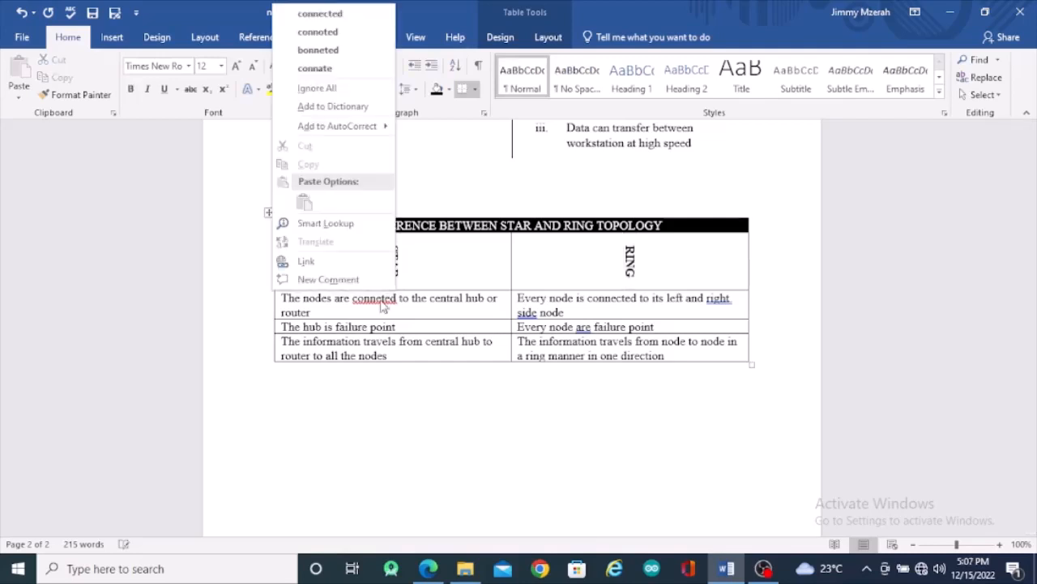
pyautogui.click(316, 10)
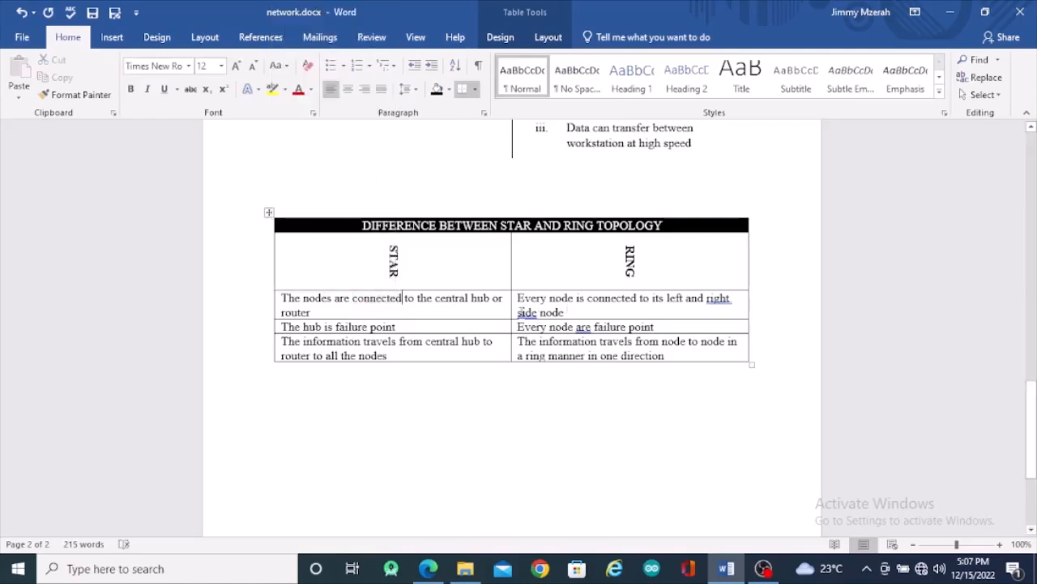
pyautogui.rightClick(710, 307)
pyautogui.click(739, 306)
pyautogui.rightClick(583, 329)
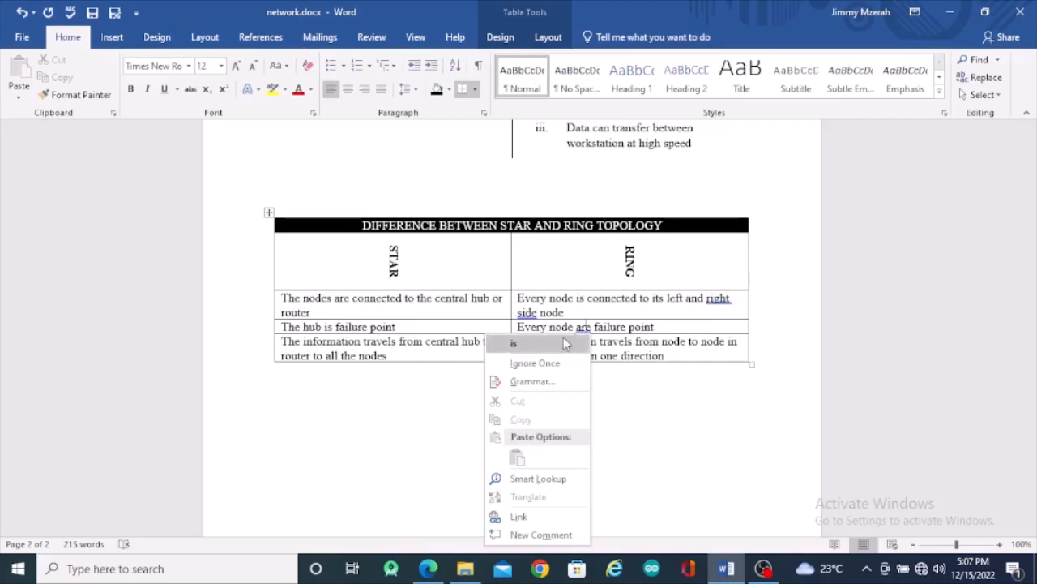
pyautogui.click(620, 333)
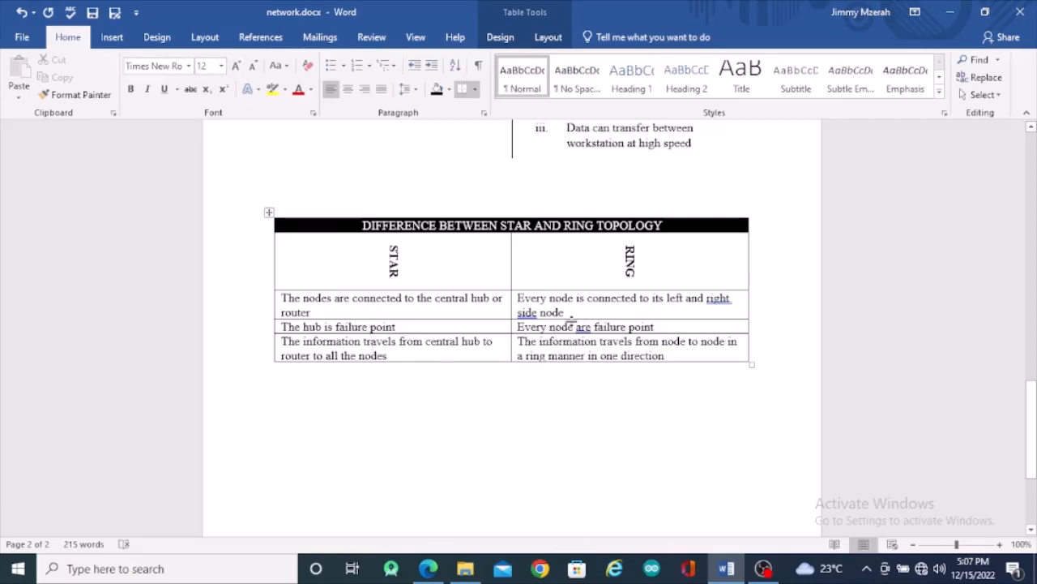
# Review the document from the COMPUTER NETWORK title through the network diagram and topology lists to the end of the comparison table.
pyautogui.scroll(3, 458, 323)
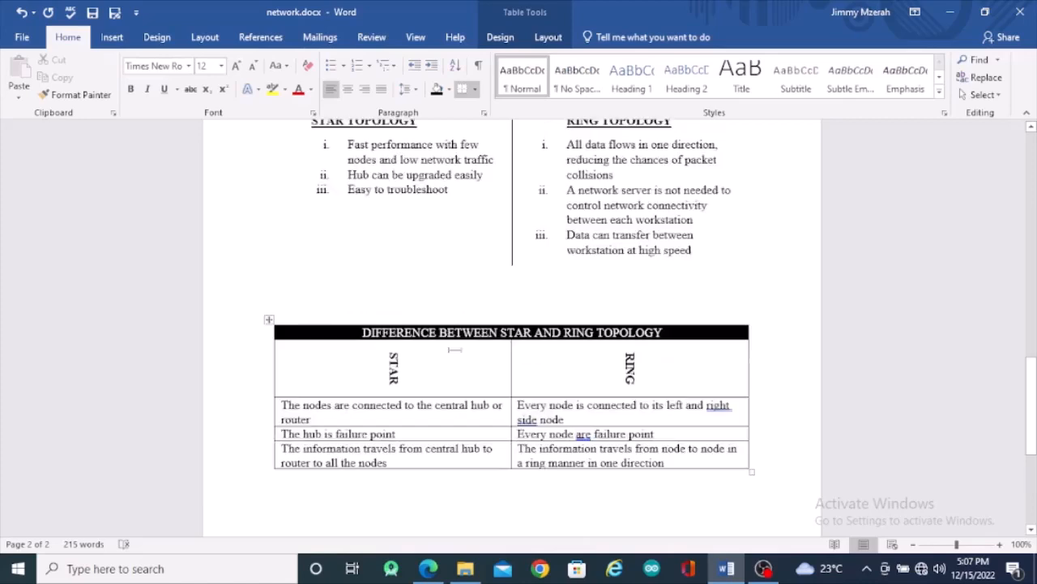
pyautogui.scroll(3, 456, 350)
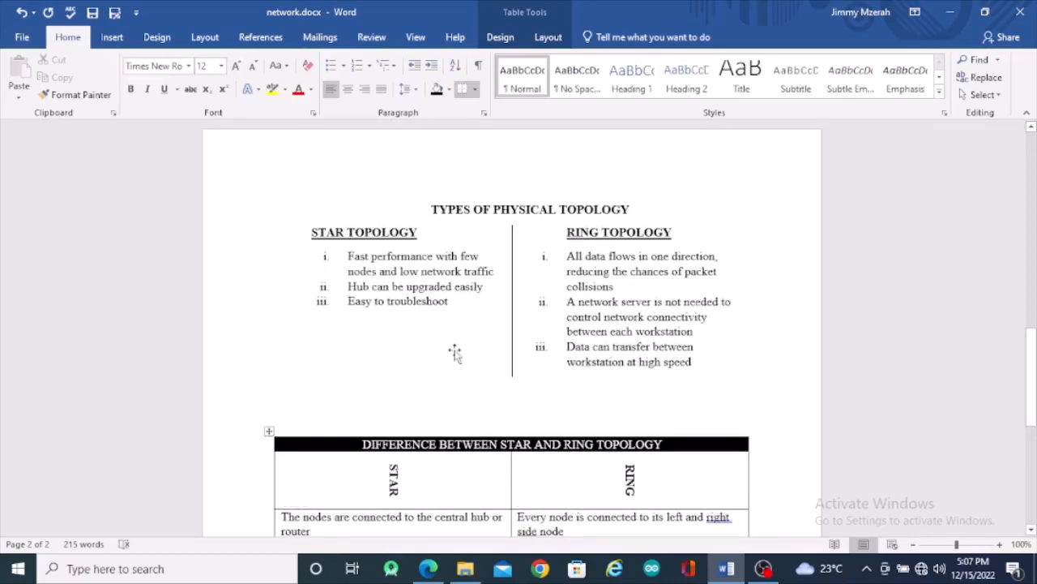
pyautogui.scroll(15, 455, 353)
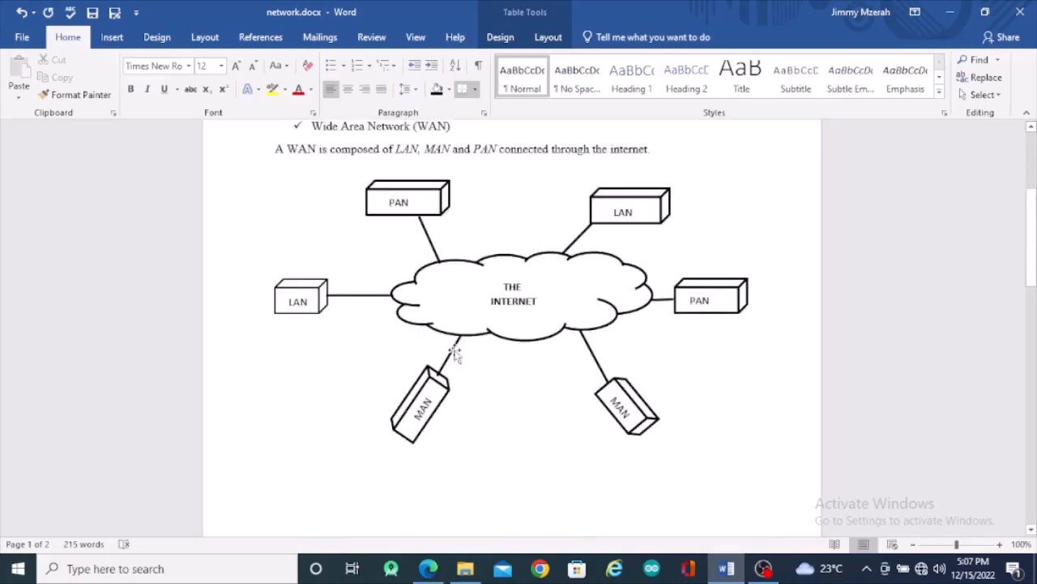
pyautogui.scroll(6, 456, 354)
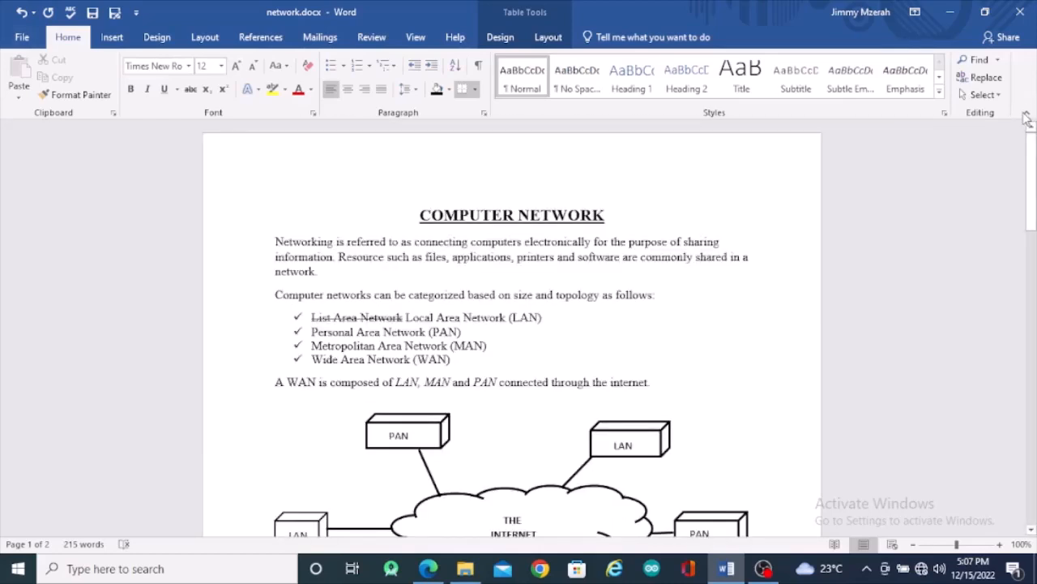
pyautogui.moveTo(1031, 178); pyautogui.dragTo(1011, 373)
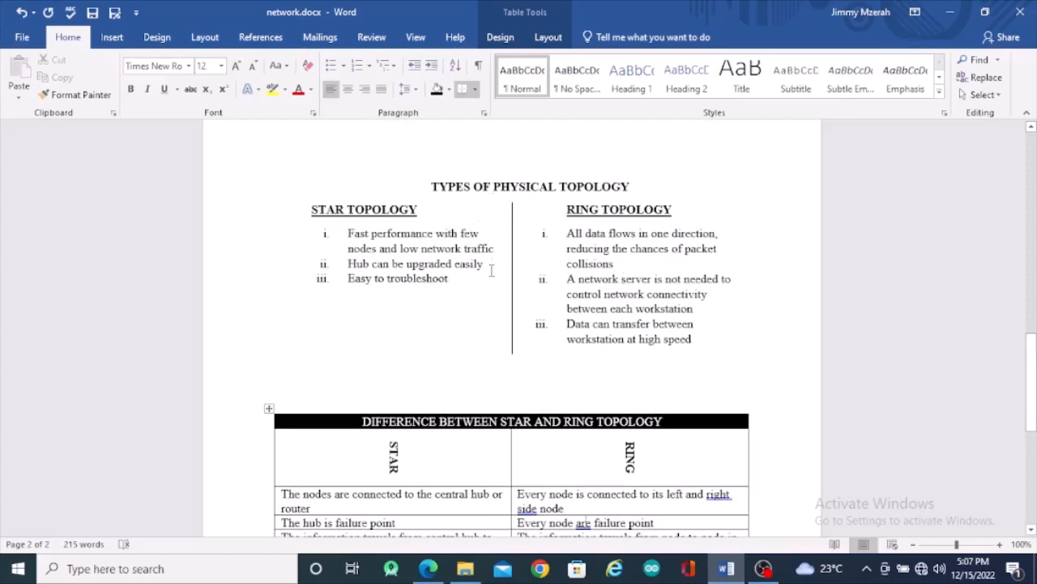
pyautogui.scroll(-4, 491, 269)
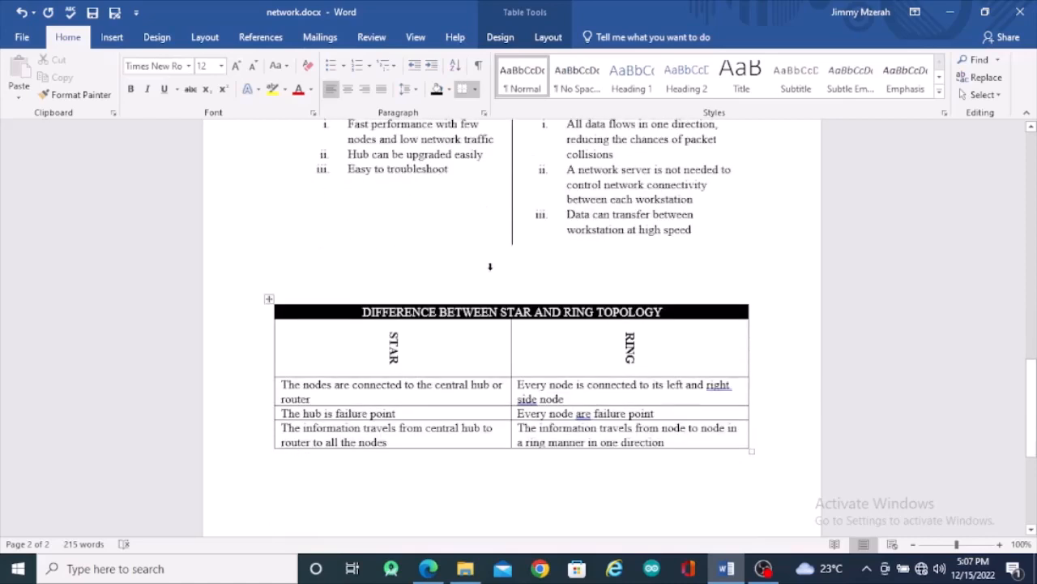
pyautogui.scroll(-3, 491, 268)
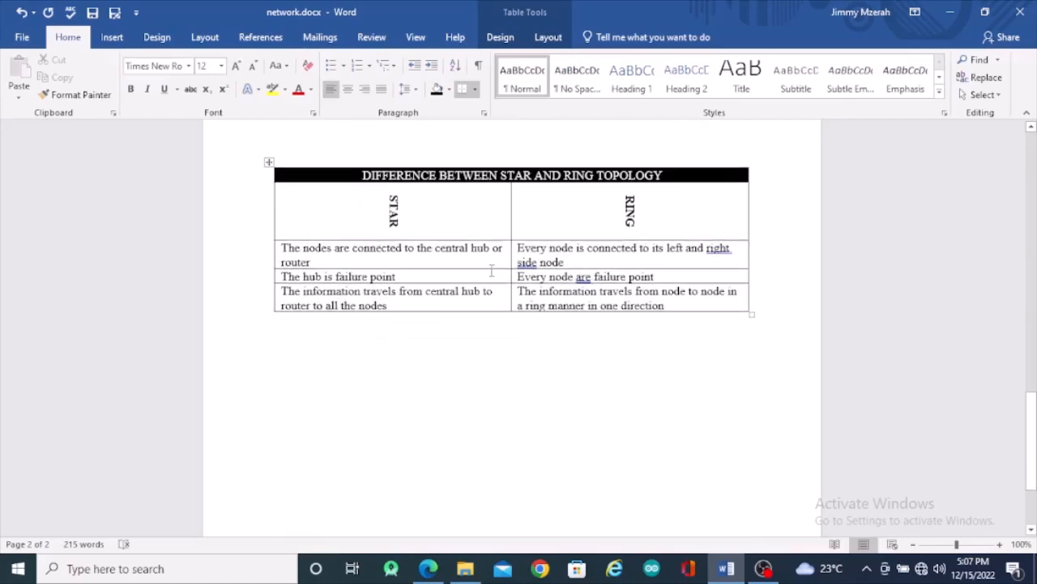
pyautogui.scroll(-2, 492, 270)
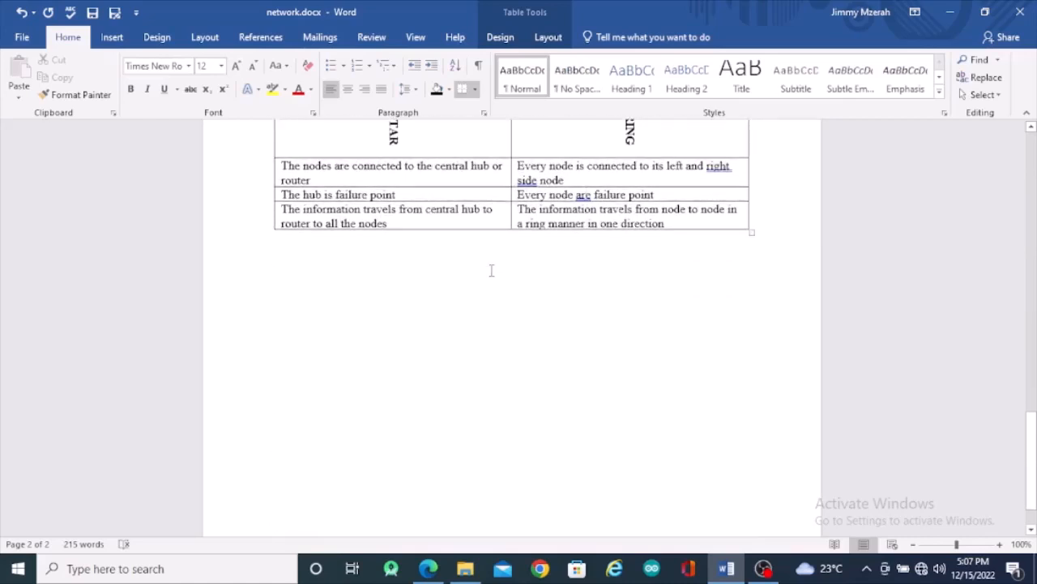
pyautogui.scroll(3, 491, 270)
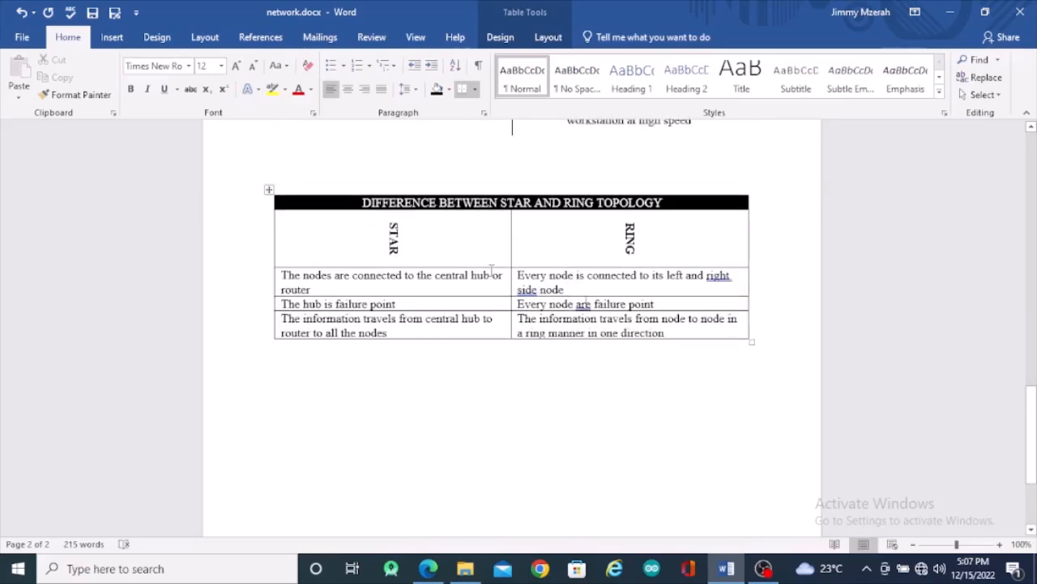
# Ignore once the grammar flags on "right side" and "are" in the table's RING column.
pyautogui.rightClick(718, 281)
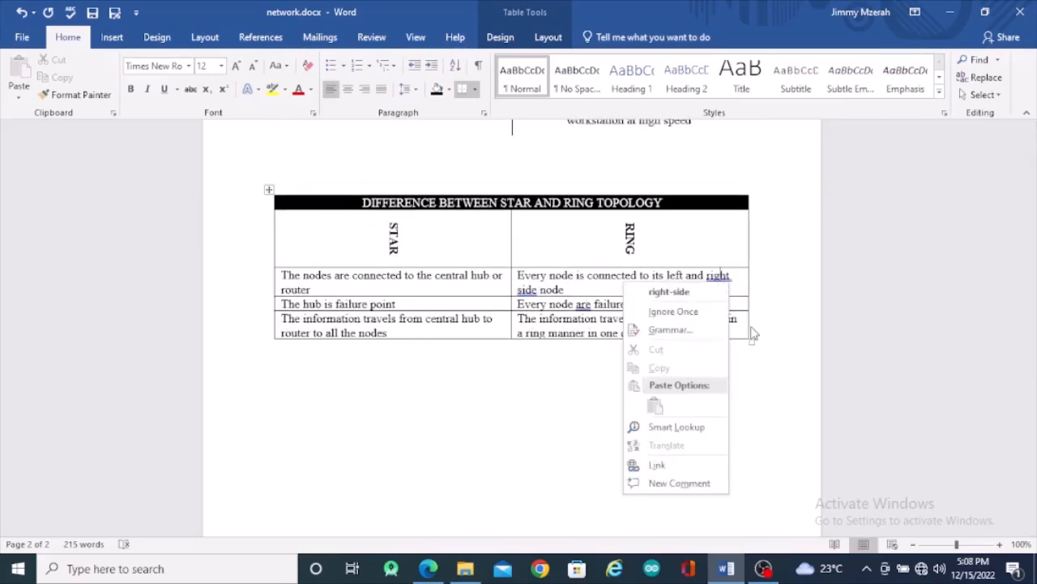
pyautogui.click(679, 314)
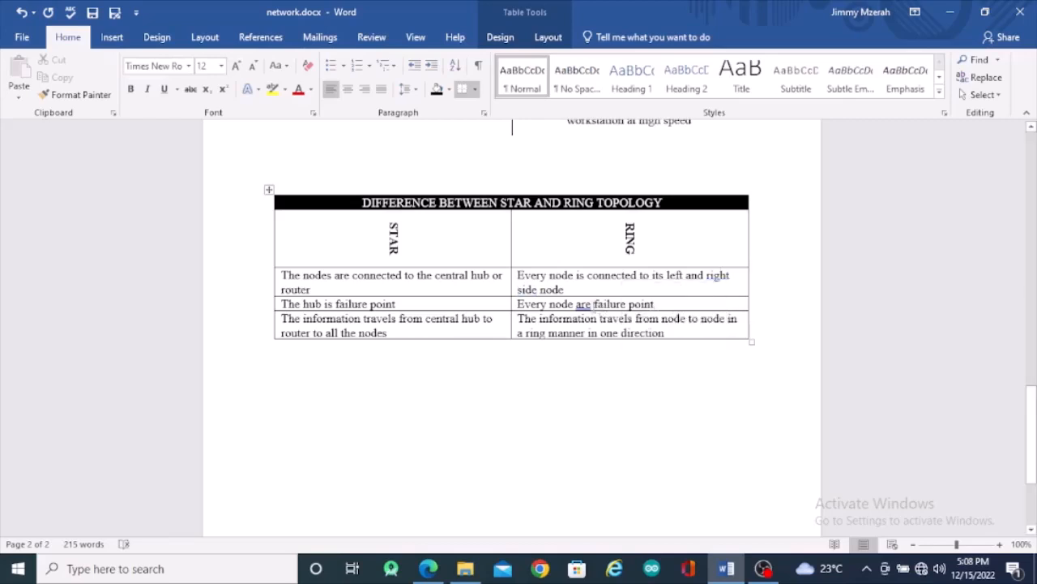
pyautogui.rightClick(585, 305)
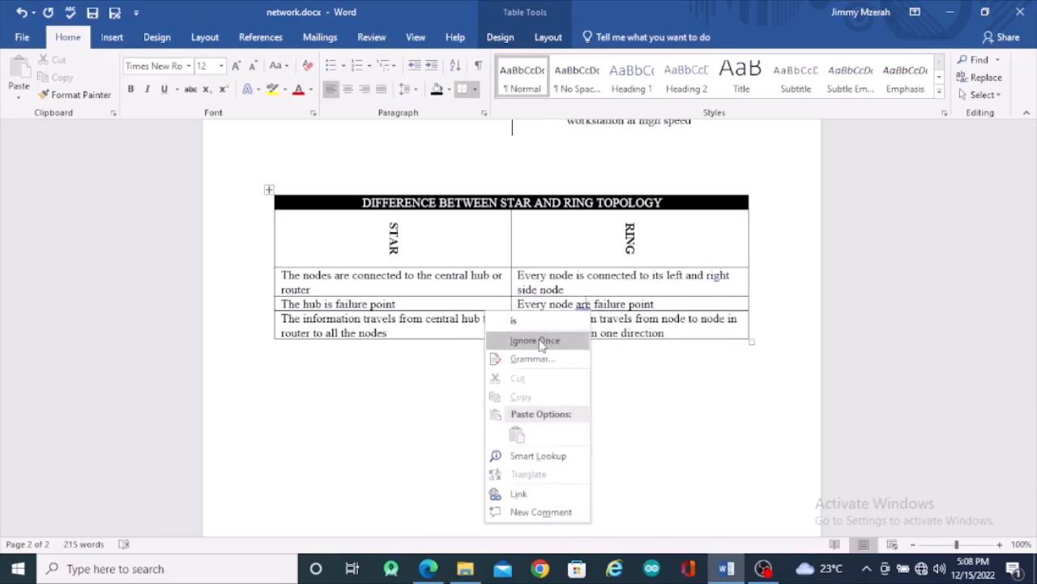
pyautogui.click(578, 338)
# Check both pages of the finished document again, including the bulleted list, internet diagram, topology columns and comparison table.
pyautogui.scroll(5, 544, 337)
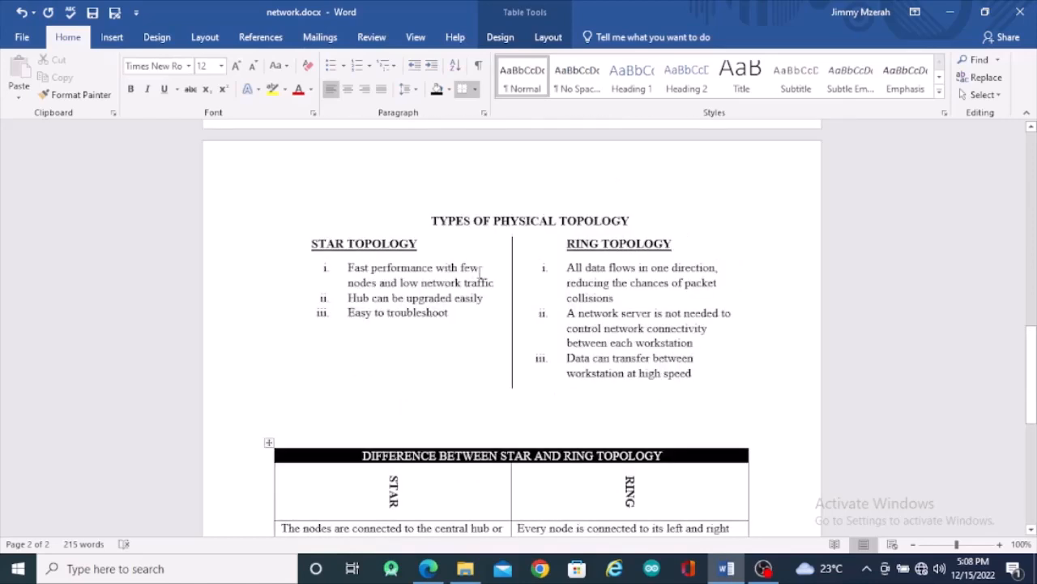
pyautogui.scroll(14, 481, 270)
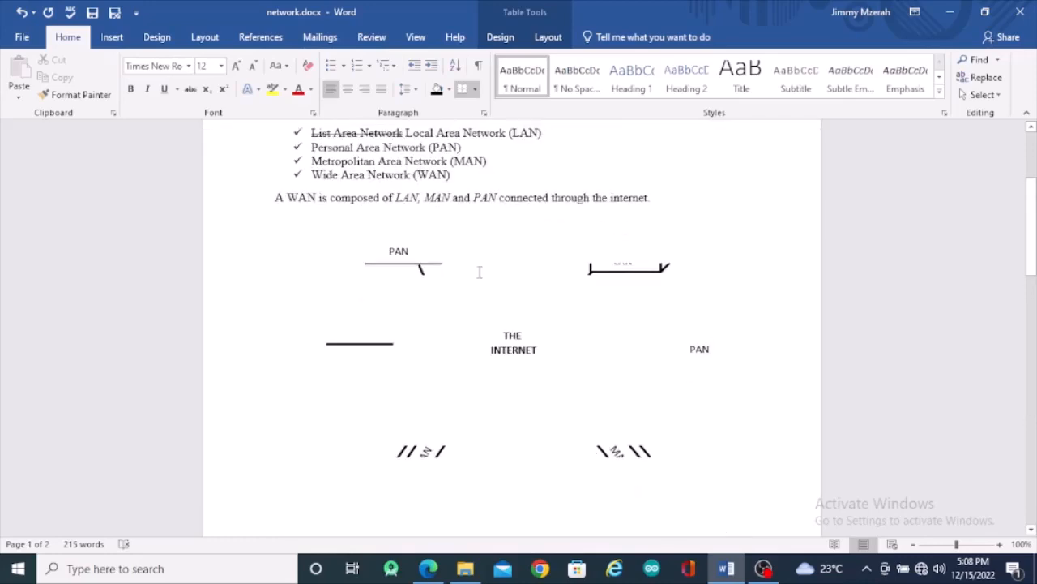
pyautogui.scroll(4, 480, 272)
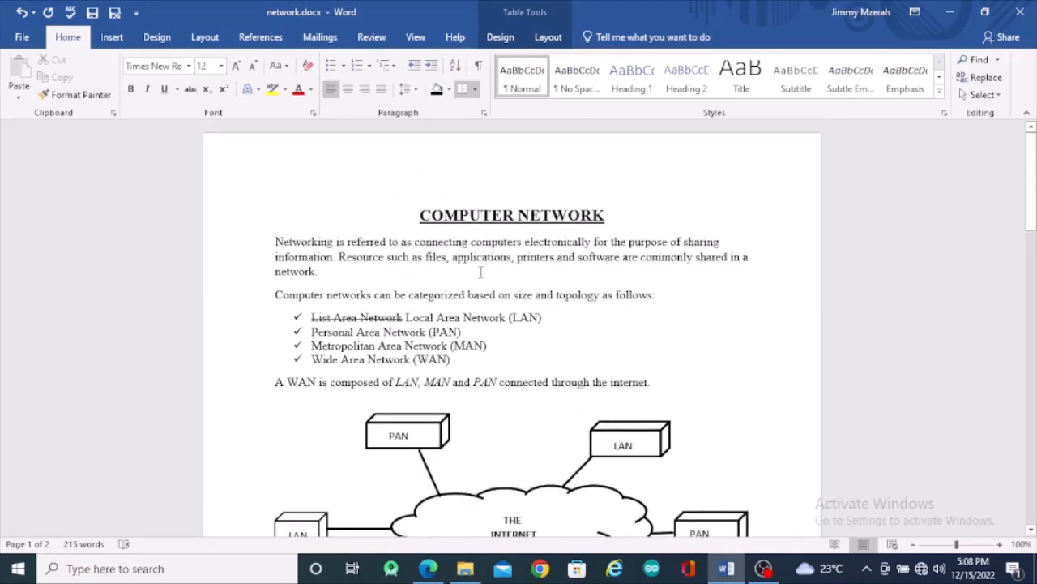
pyautogui.scroll(-3, 480, 273)
pyautogui.scroll(-7, 481, 272)
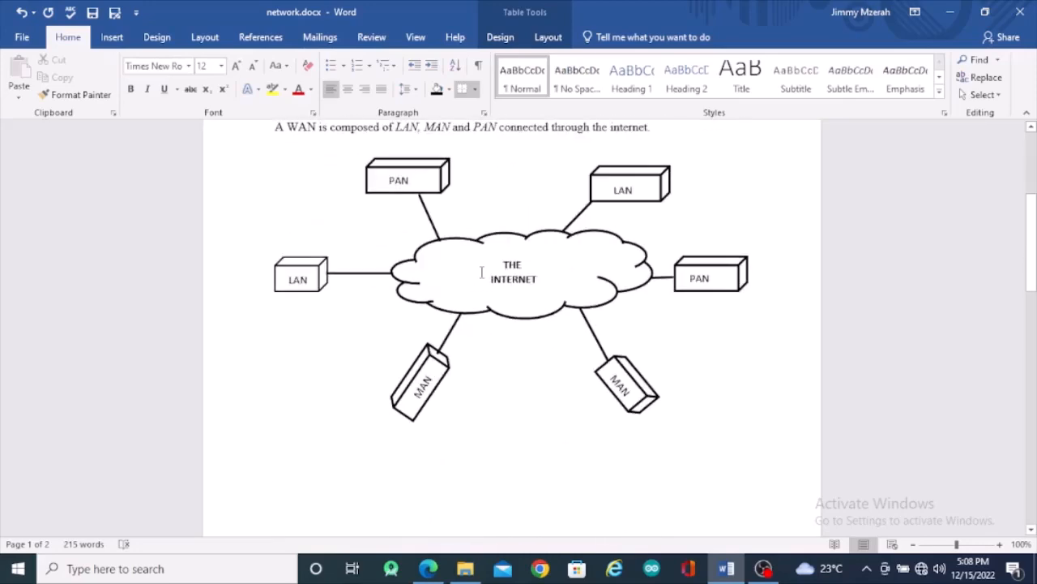
pyautogui.scroll(-8, 481, 272)
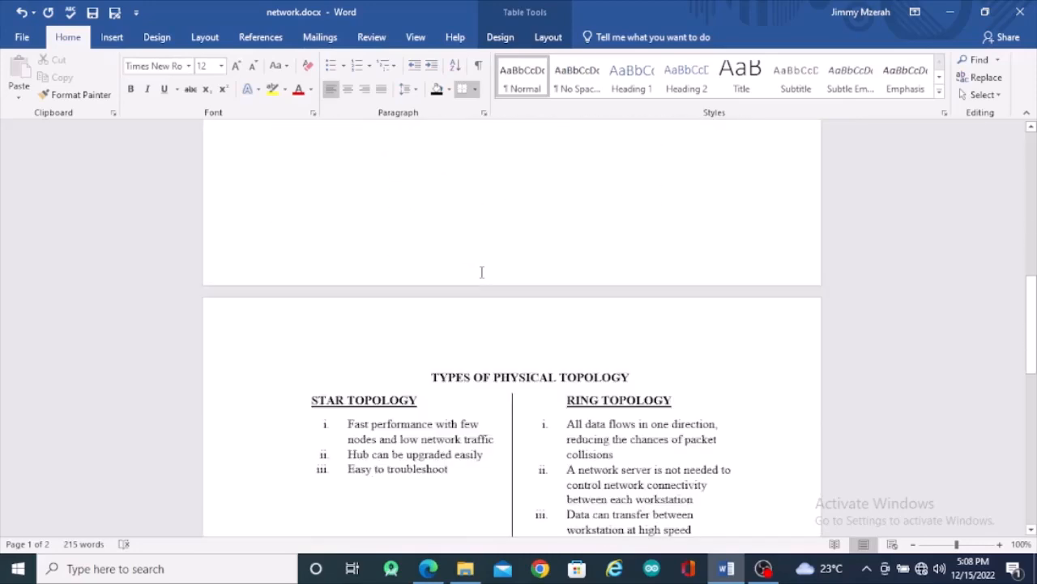
pyautogui.scroll(-6, 482, 272)
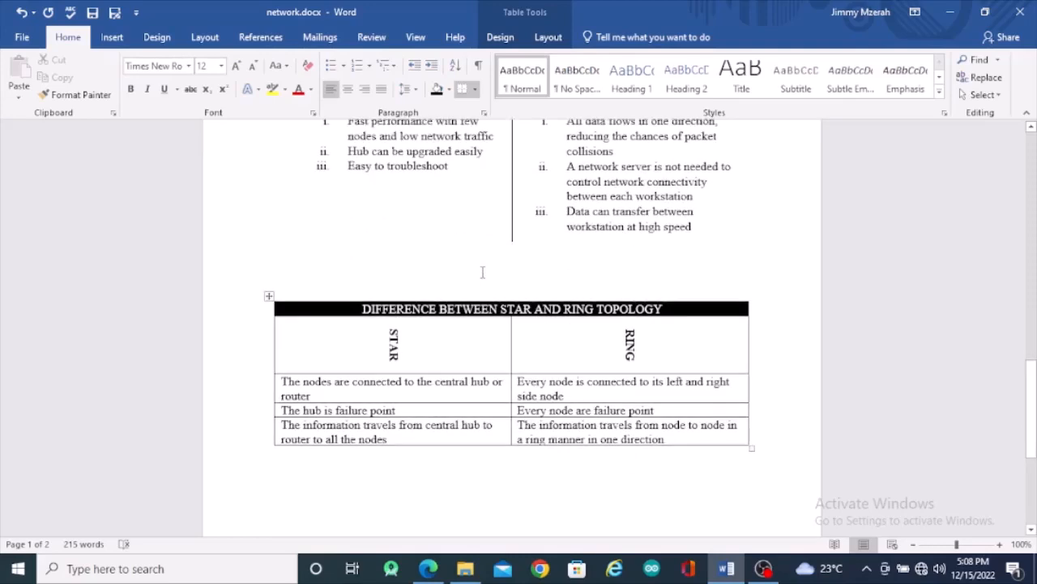
pyautogui.scroll(8, 483, 272)
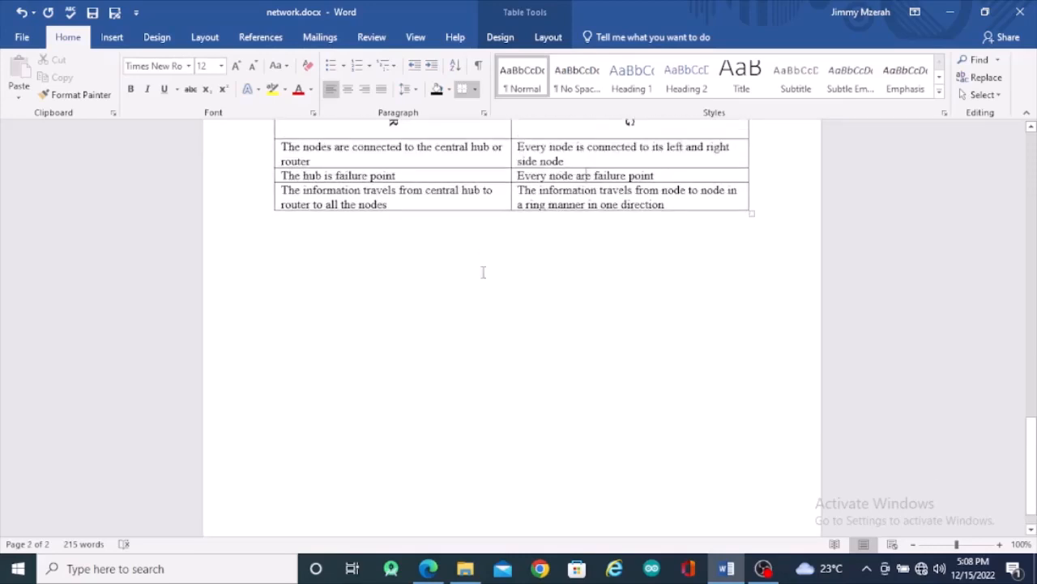
pyautogui.scroll(3, 483, 274)
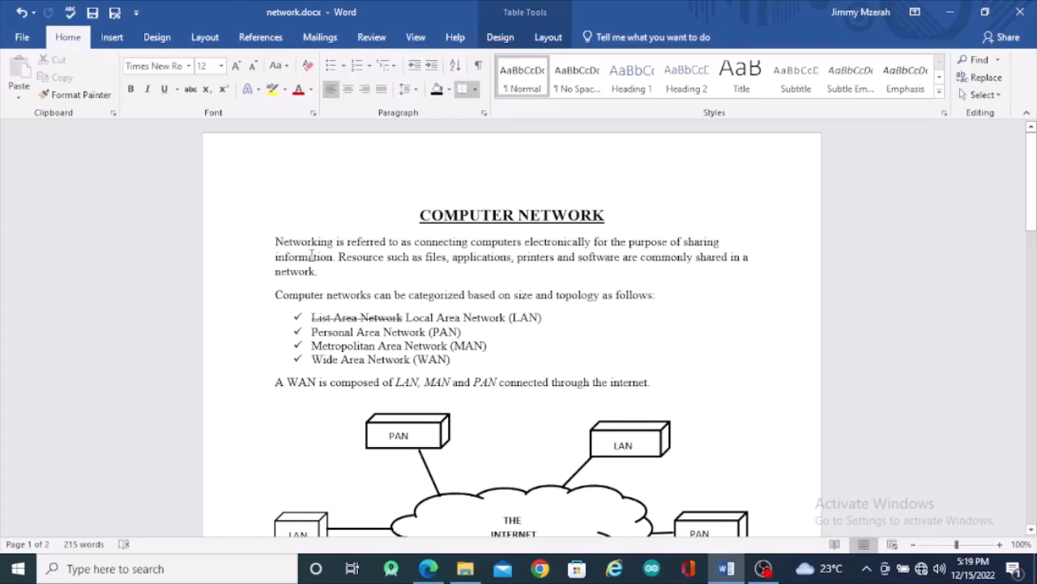
pyautogui.scroll(-3, 311, 256)
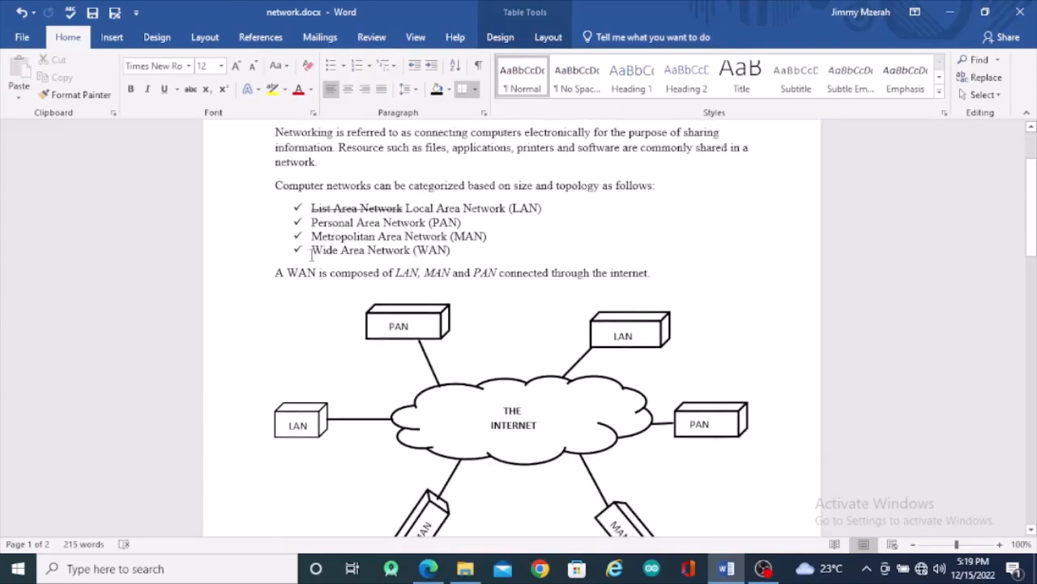
pyautogui.scroll(-5, 312, 255)
pyautogui.scroll(-4, 311, 256)
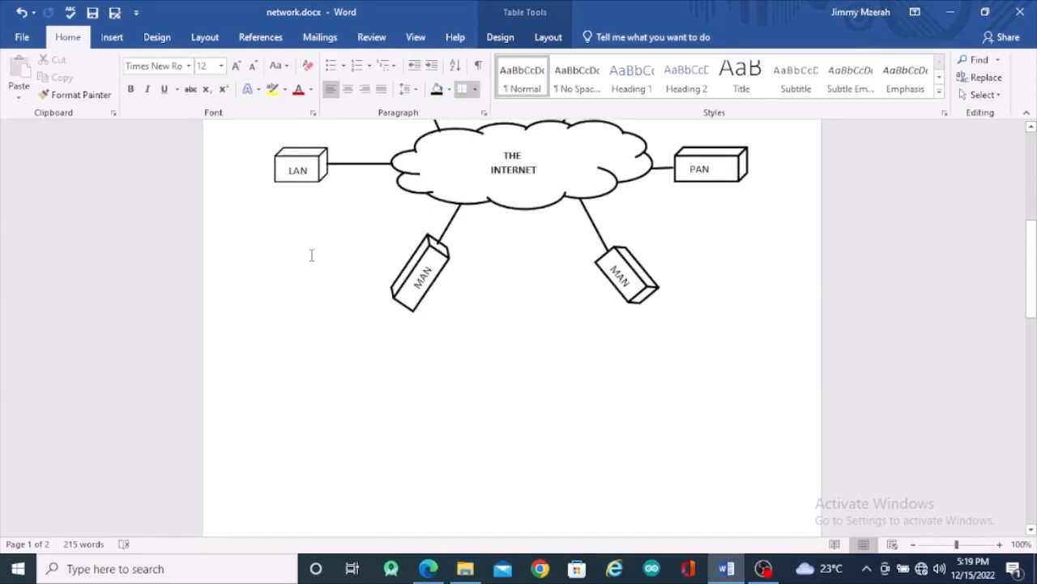
pyautogui.scroll(-8, 311, 256)
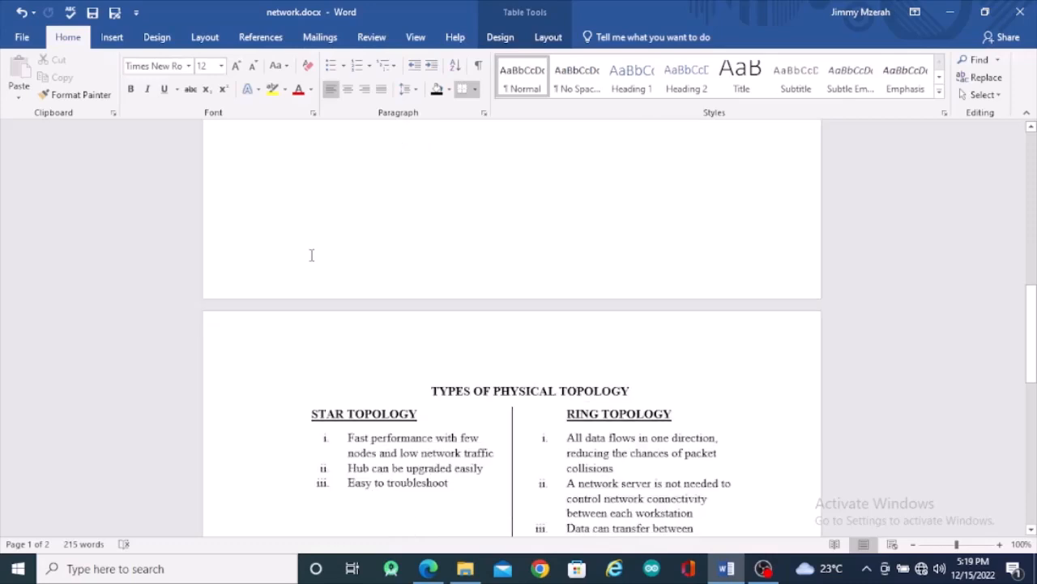
pyautogui.scroll(-4, 311, 256)
pyautogui.scroll(-5, 311, 255)
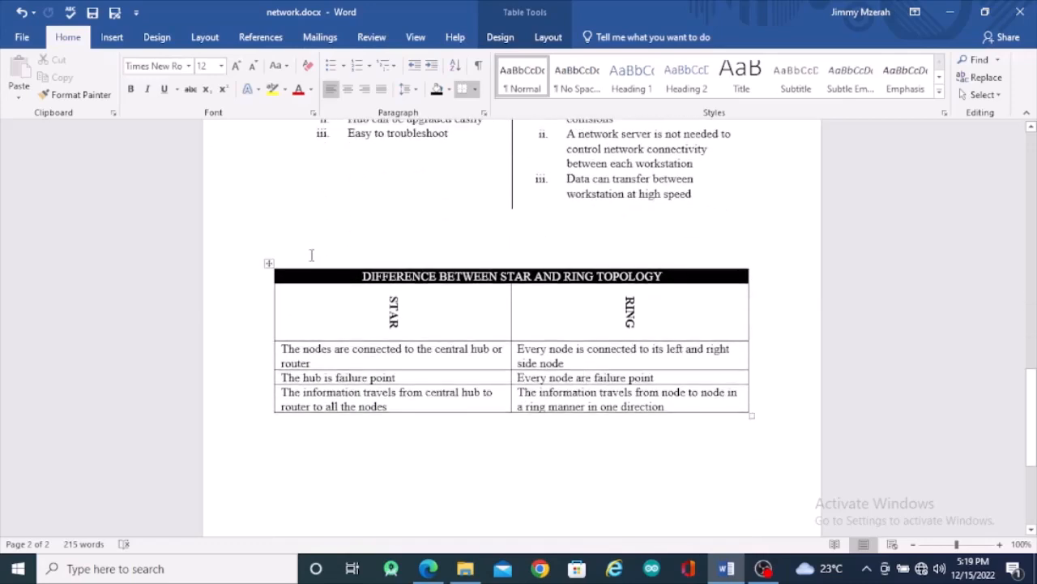
# Switch to the exam PDF in Edge and read the formatting instructions in part (b) below the comparison table.
pyautogui.click(440, 575)
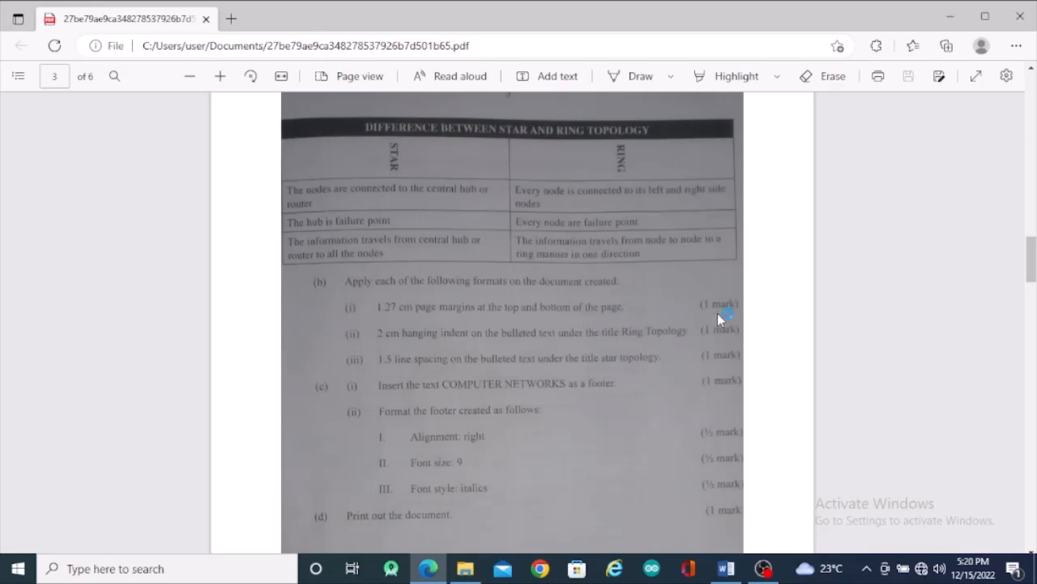
pyautogui.click(729, 570)
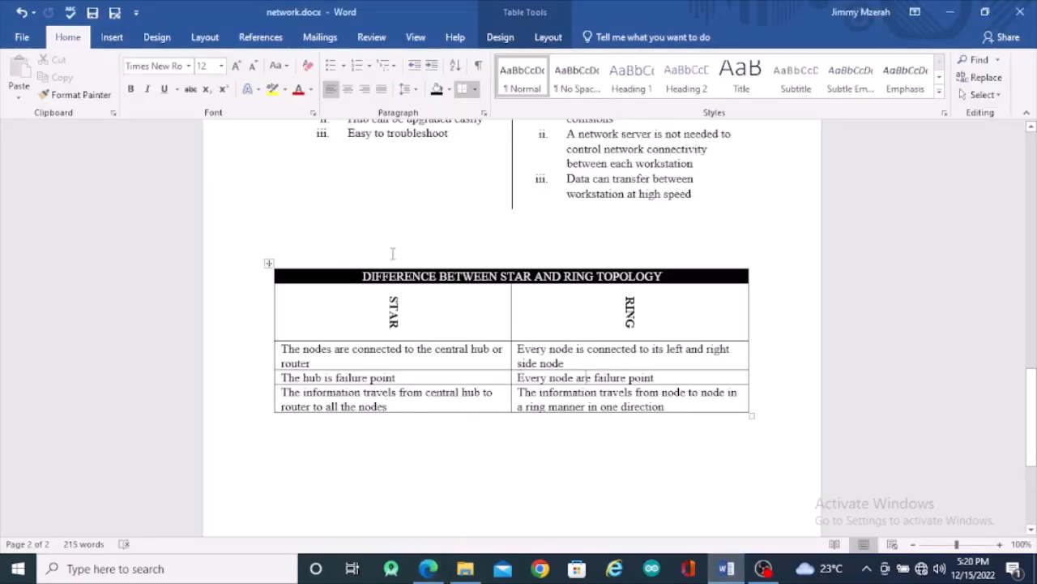
pyautogui.click(428, 568)
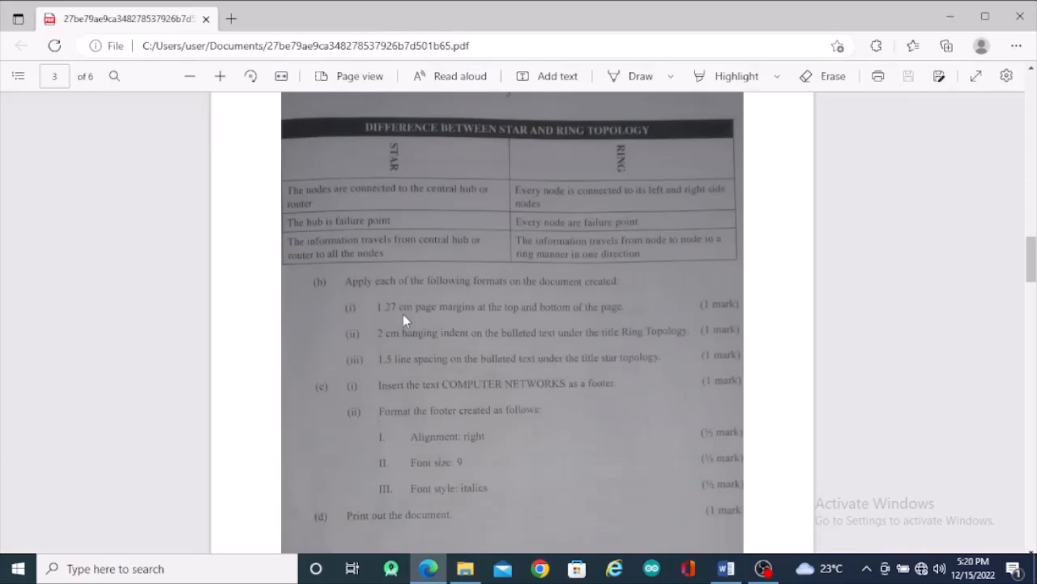
# Switch to Word and look through the General, Display and Proofing options for the measurement unit setting.
pyautogui.click(726, 568)
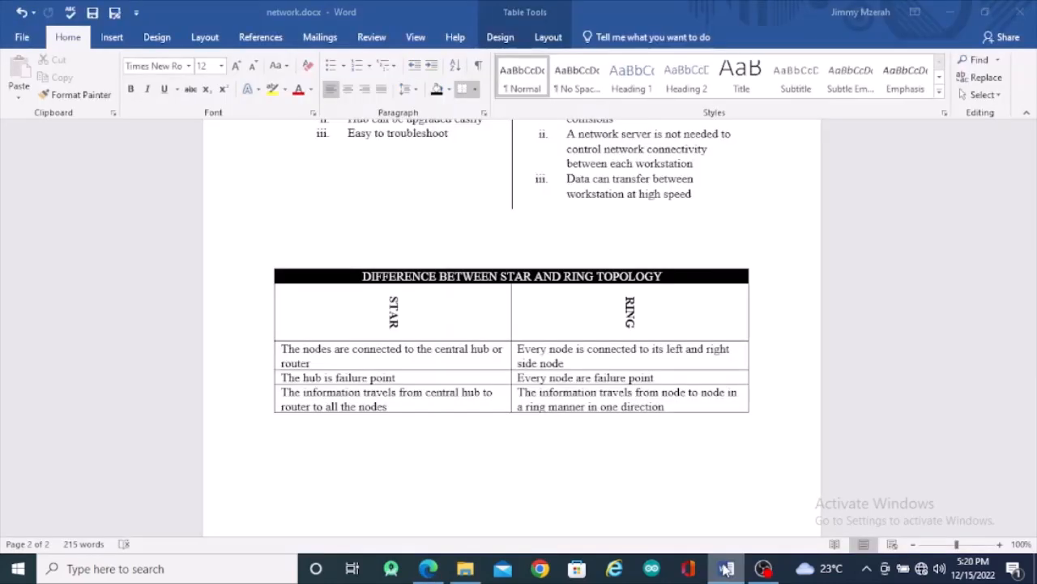
pyautogui.click(20, 39)
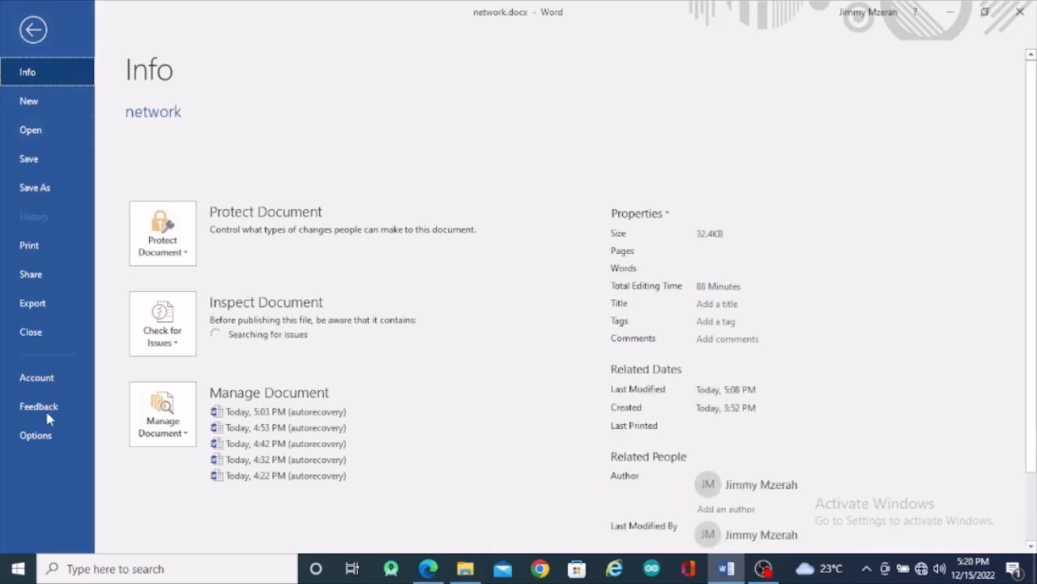
pyautogui.click(35, 435)
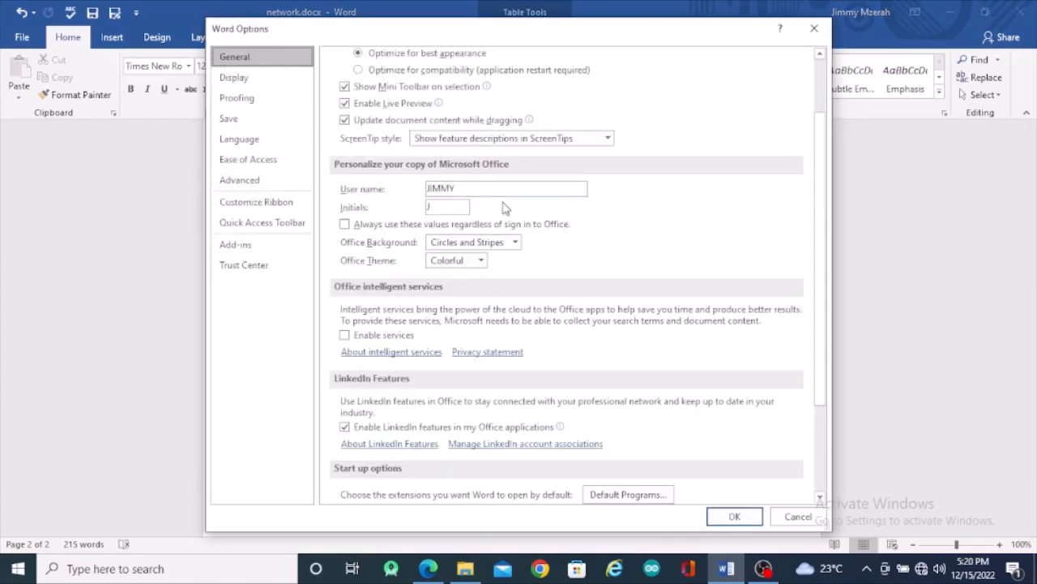
pyautogui.scroll(-3, 532, 217)
pyautogui.scroll(-1, 534, 271)
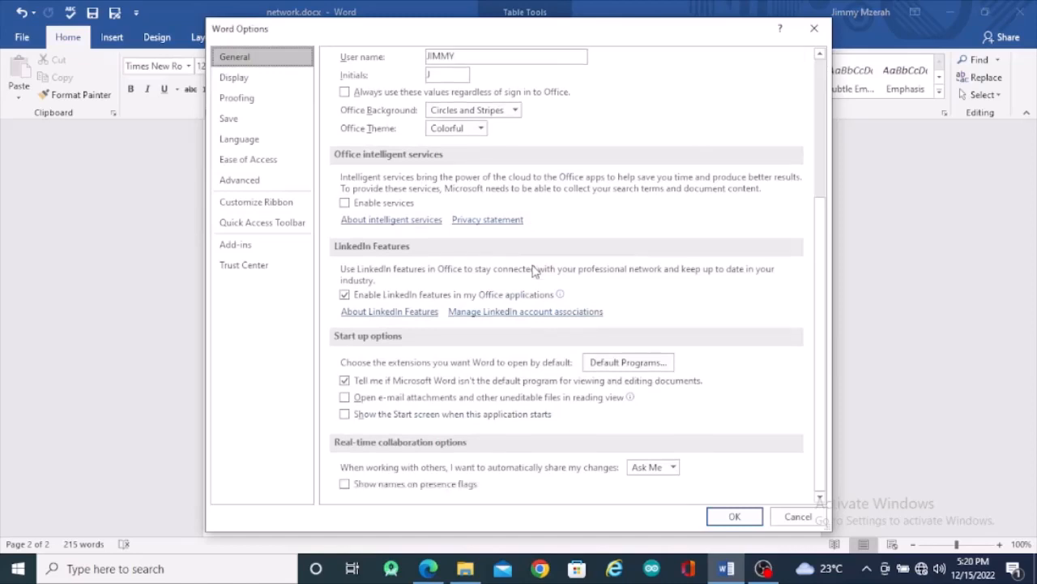
pyautogui.click(235, 78)
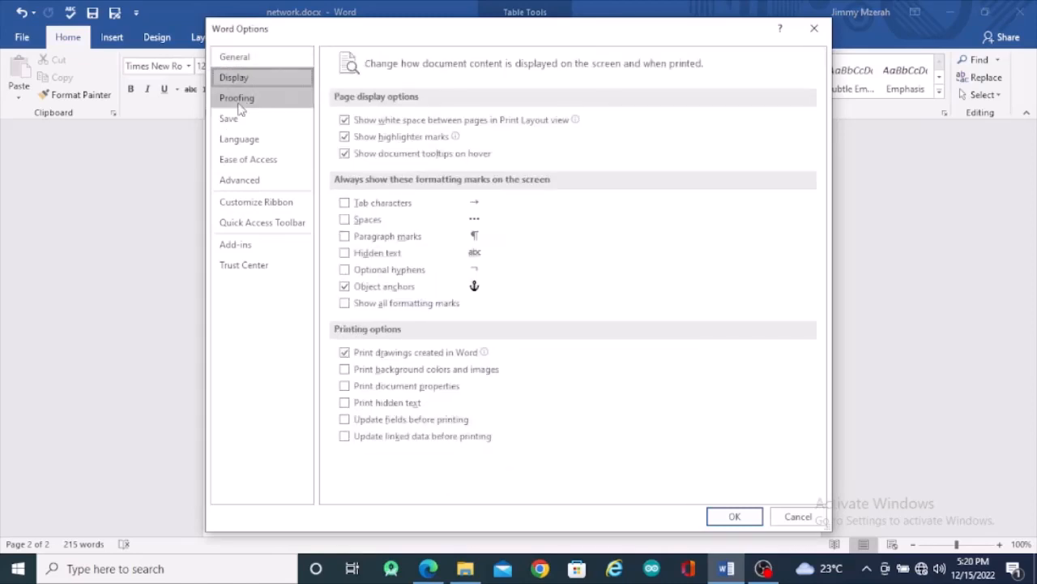
pyautogui.click(240, 101)
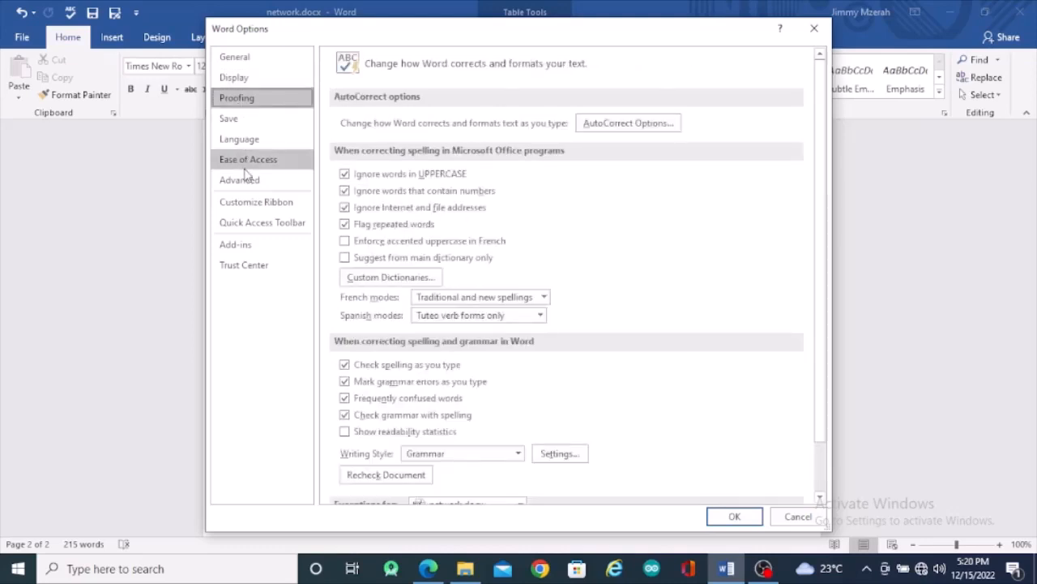
pyautogui.scroll(-2, 443, 239)
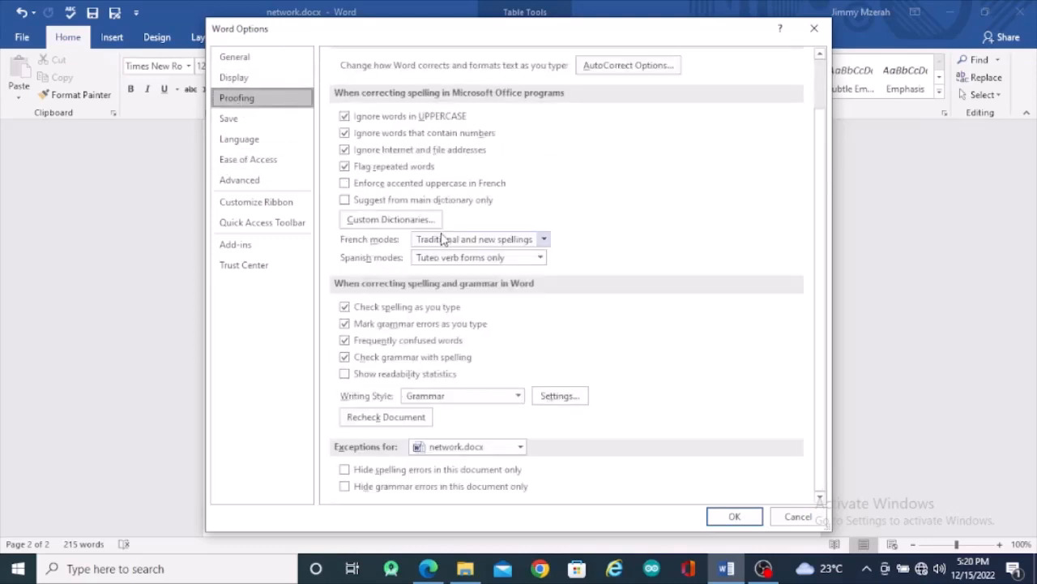
# Set Word's displayed measurement units to Centimeters in the advanced display options and apply the change.
pyautogui.click(243, 184)
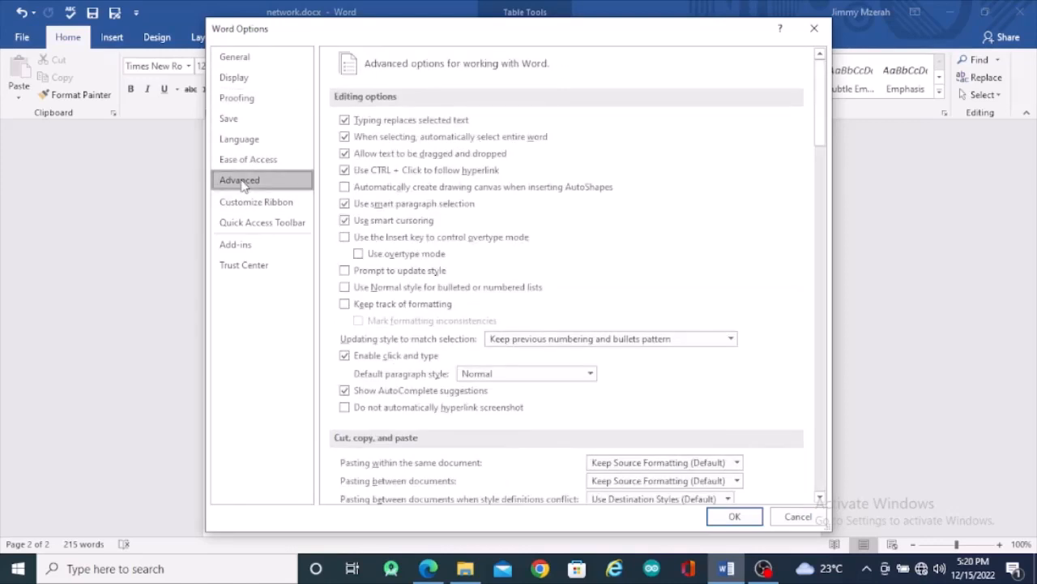
pyautogui.scroll(-5, 510, 227)
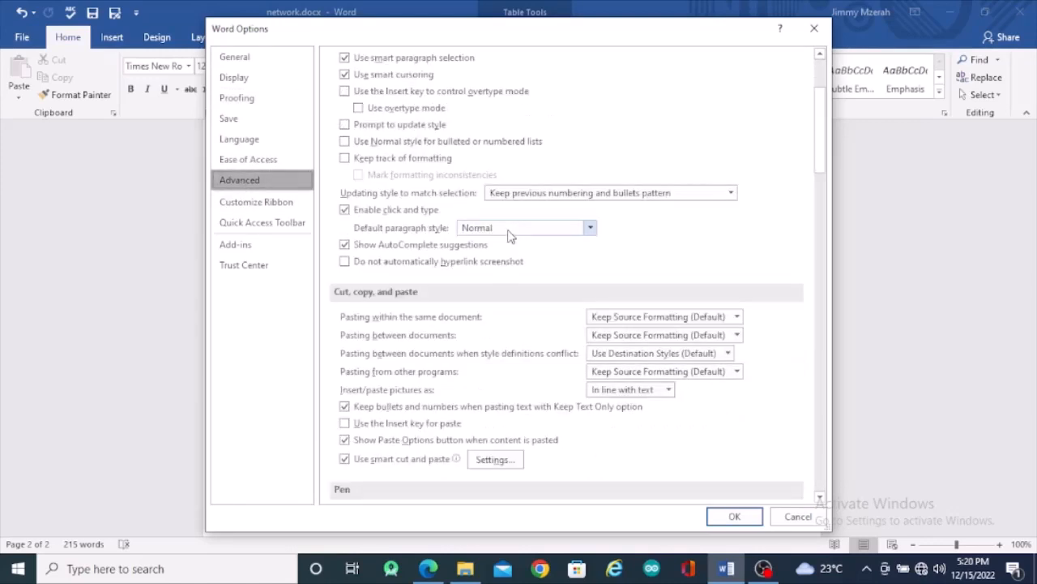
pyautogui.scroll(-8, 510, 236)
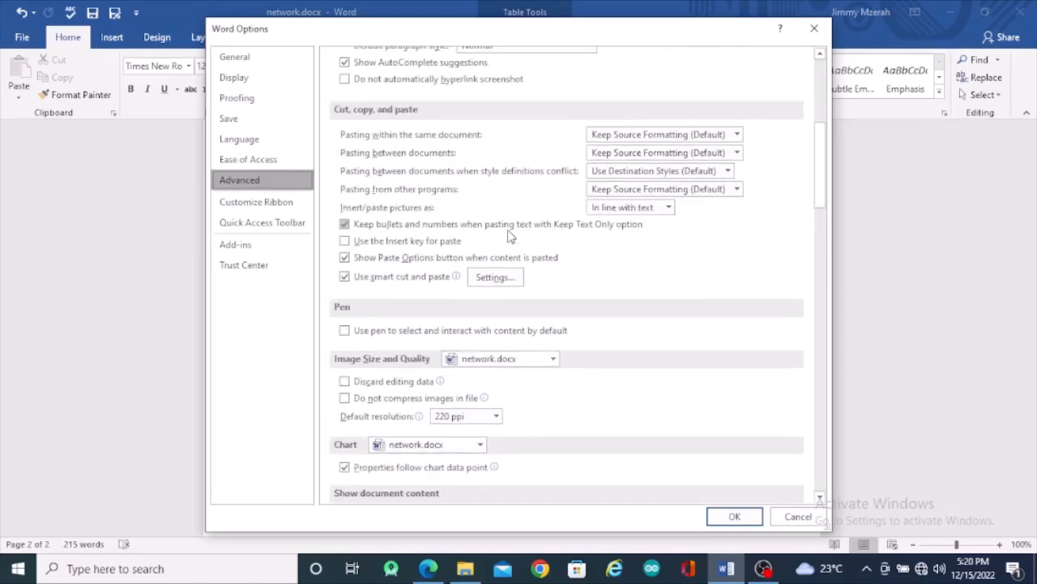
pyautogui.scroll(-4, 510, 235)
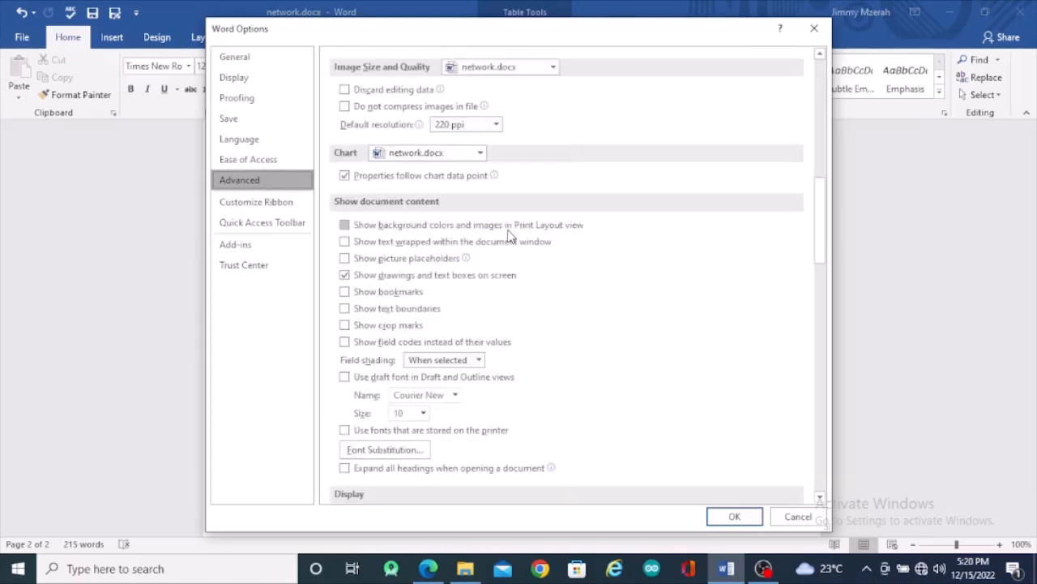
pyautogui.scroll(-2, 510, 235)
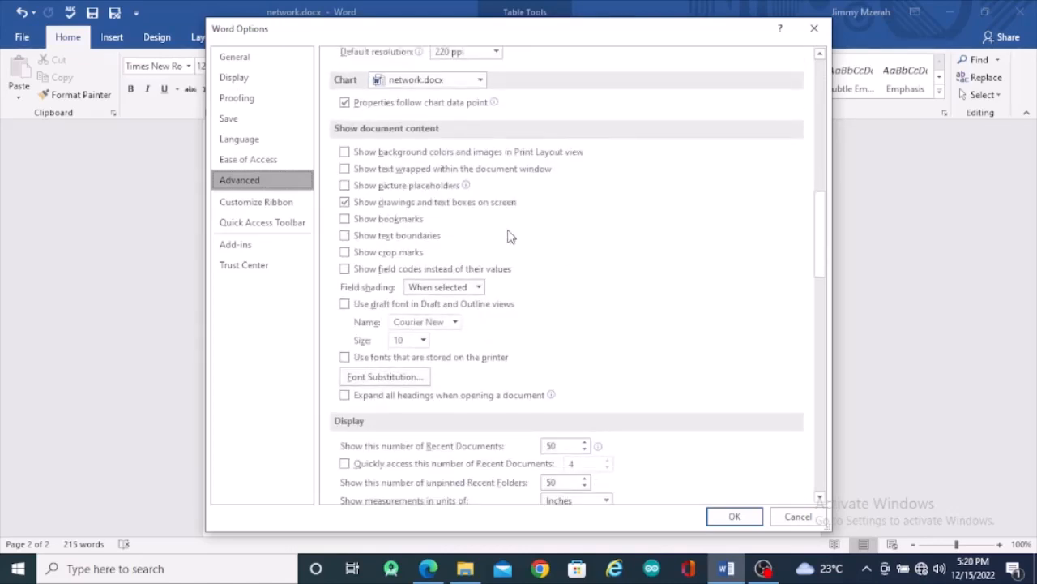
pyautogui.scroll(-3, 510, 235)
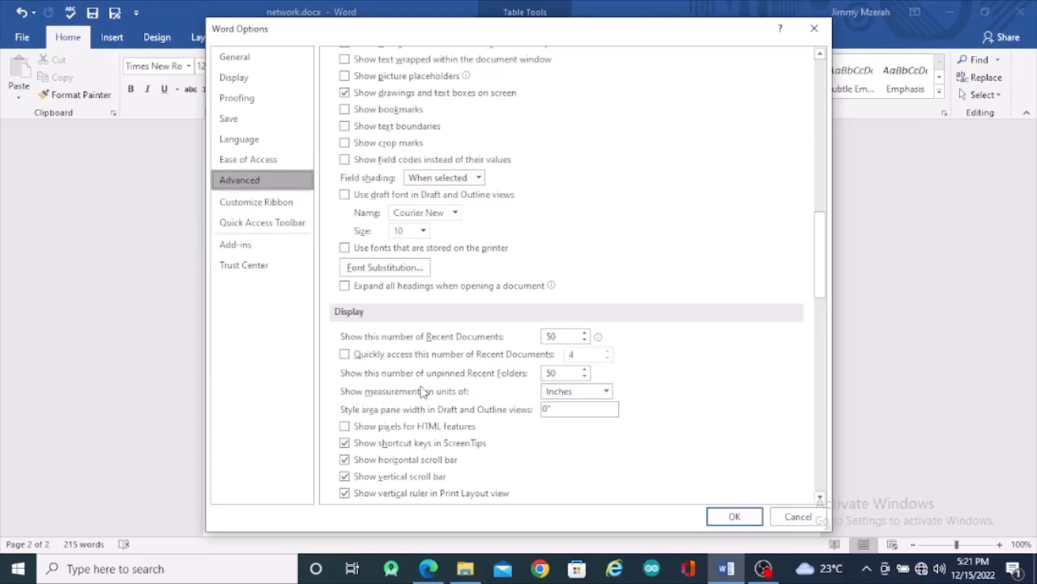
pyautogui.click(605, 391)
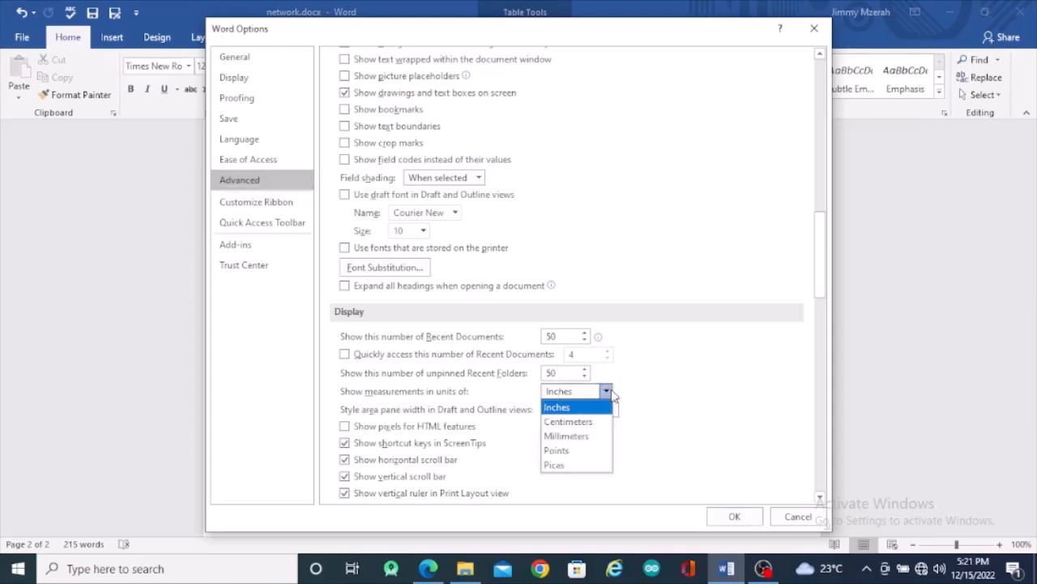
pyautogui.click(577, 422)
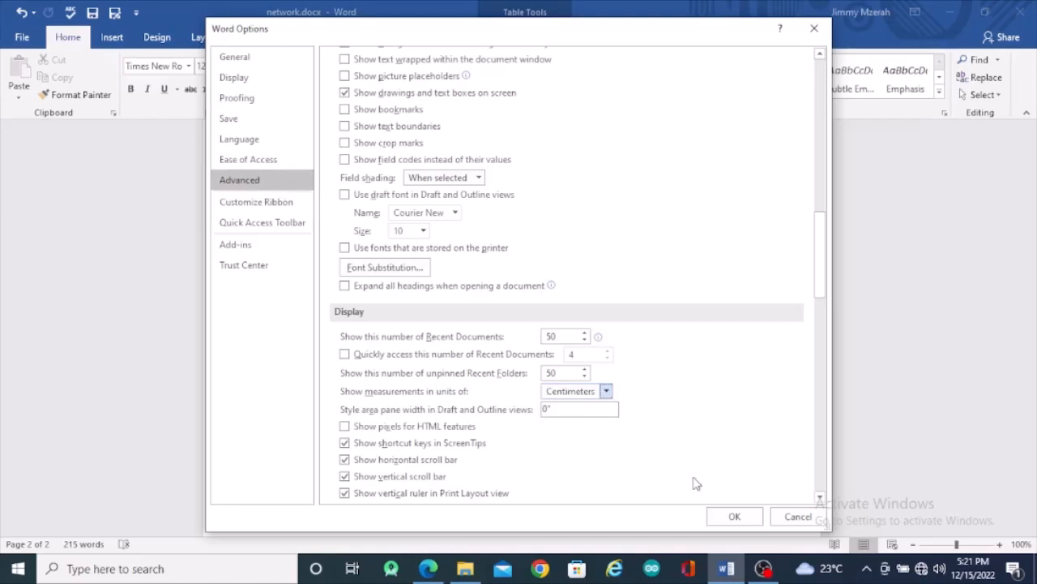
pyautogui.click(734, 517)
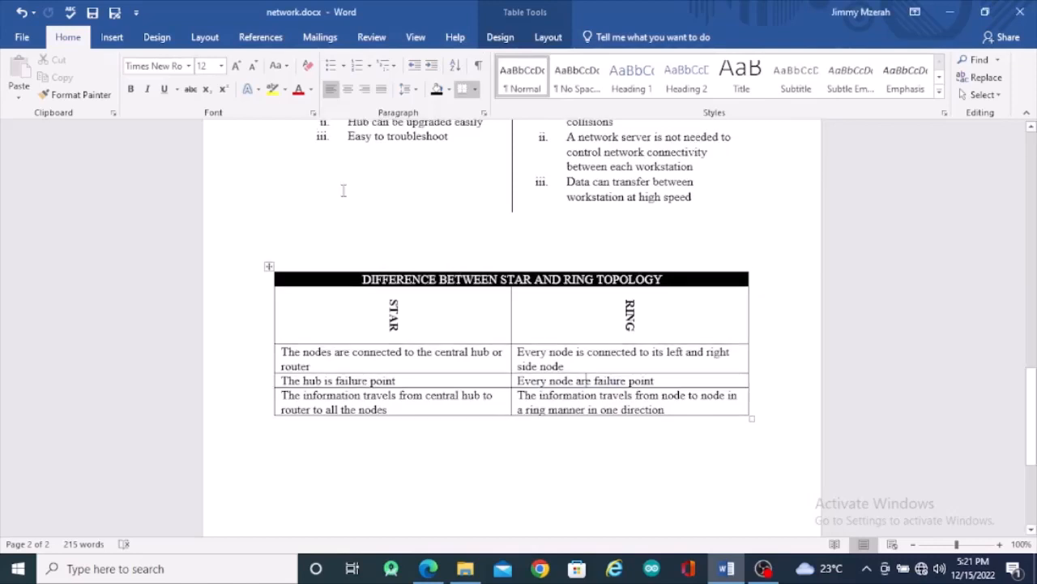
# Check the document's first page and reread the page margin instruction in the exam PDF in Edge, ending back in Word.
pyautogui.scroll(5, 358, 195)
pyautogui.scroll(2, 358, 194)
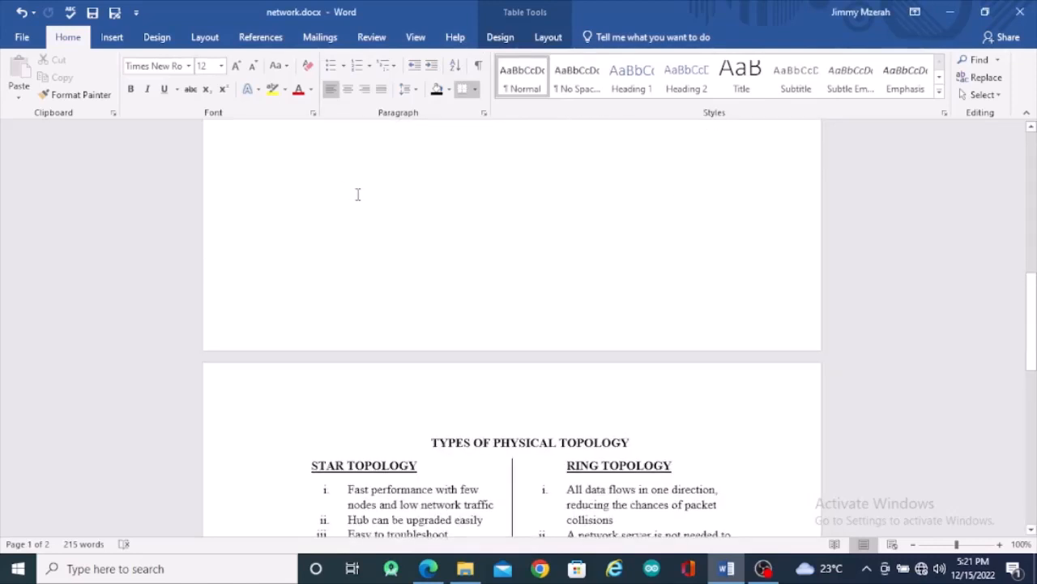
pyautogui.scroll(10, 357, 195)
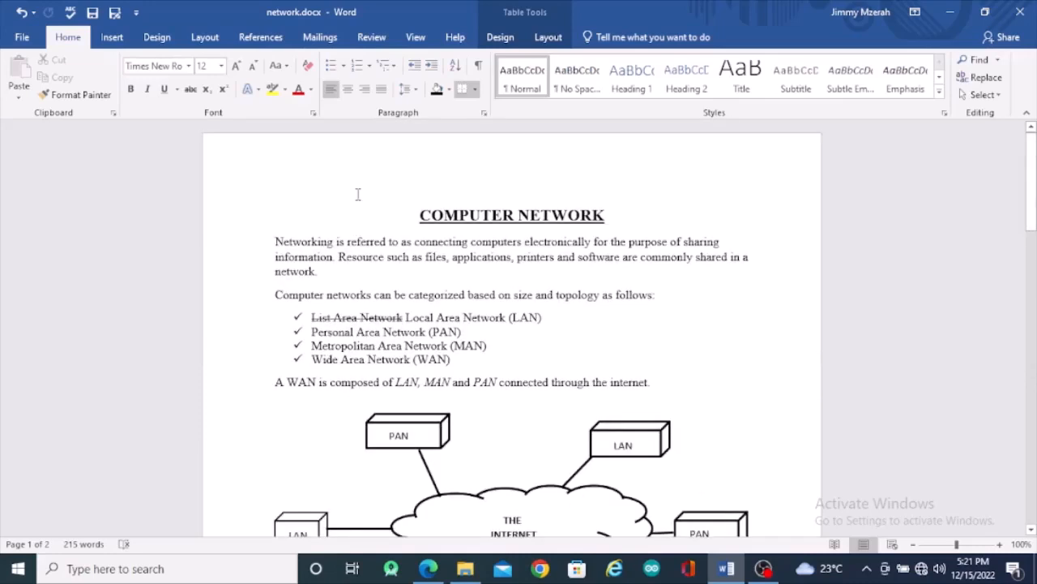
pyautogui.scroll(-2, 358, 195)
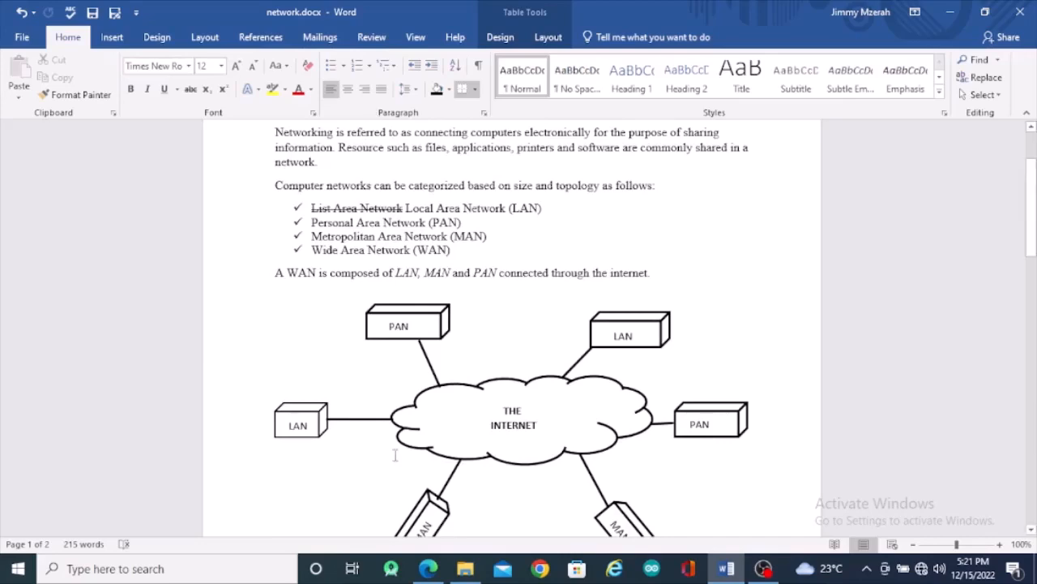
pyautogui.click(428, 568)
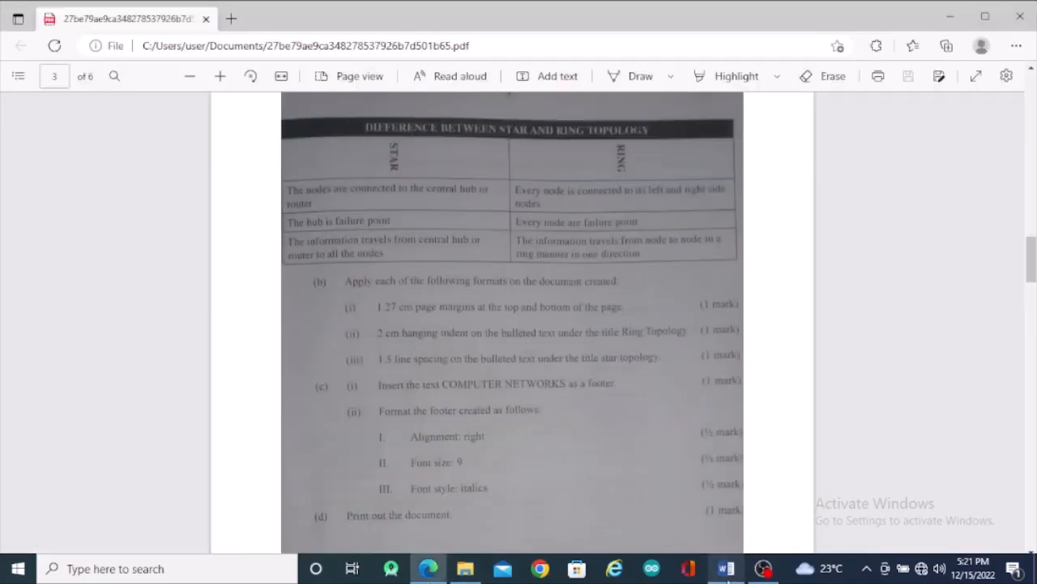
pyautogui.click(726, 571)
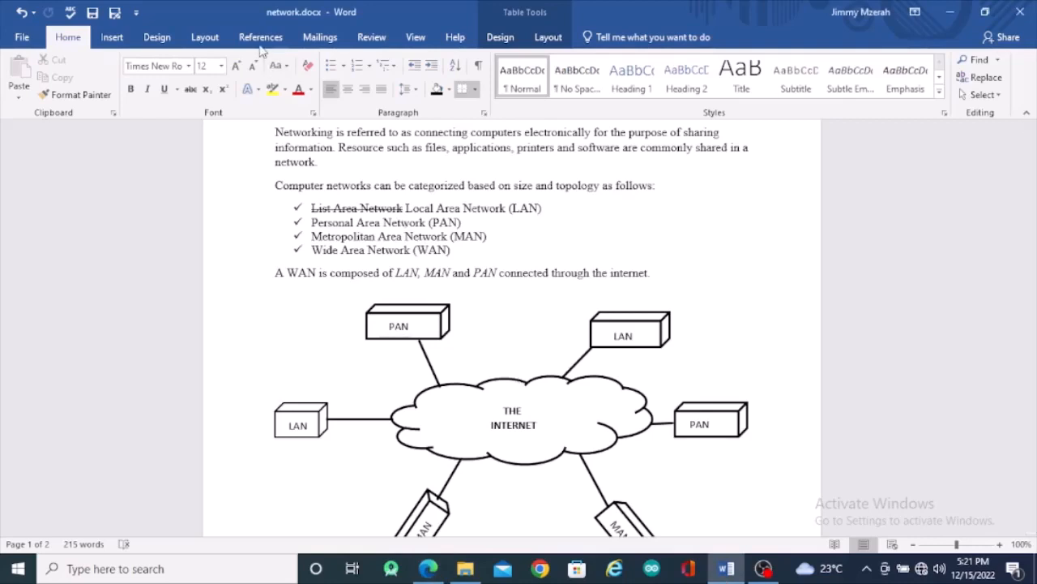
# Open the custom margin settings for the section with the introductory text and set the top margin to 1.27 cm.
pyautogui.click(205, 38)
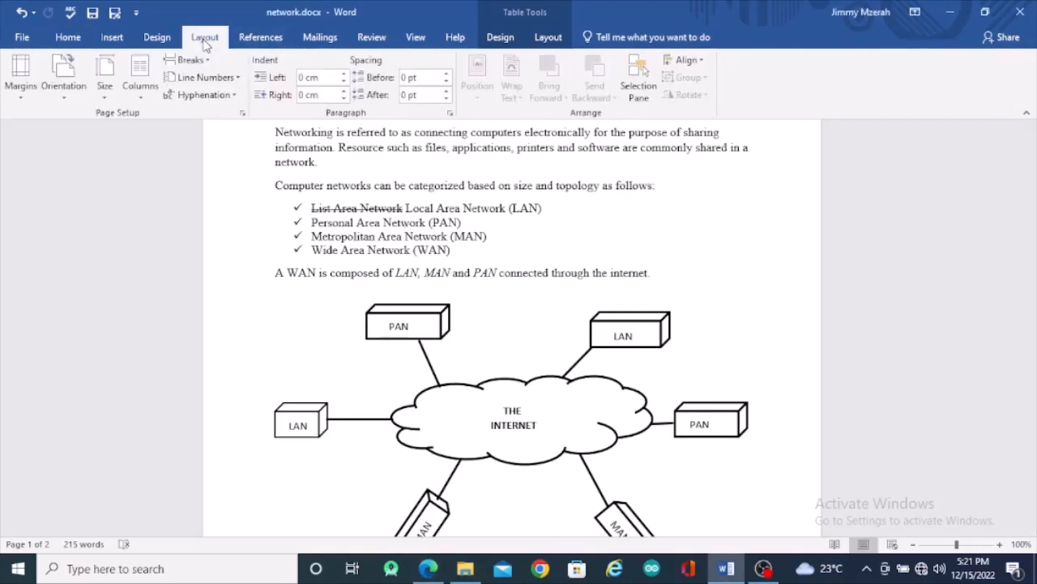
pyautogui.click(521, 171)
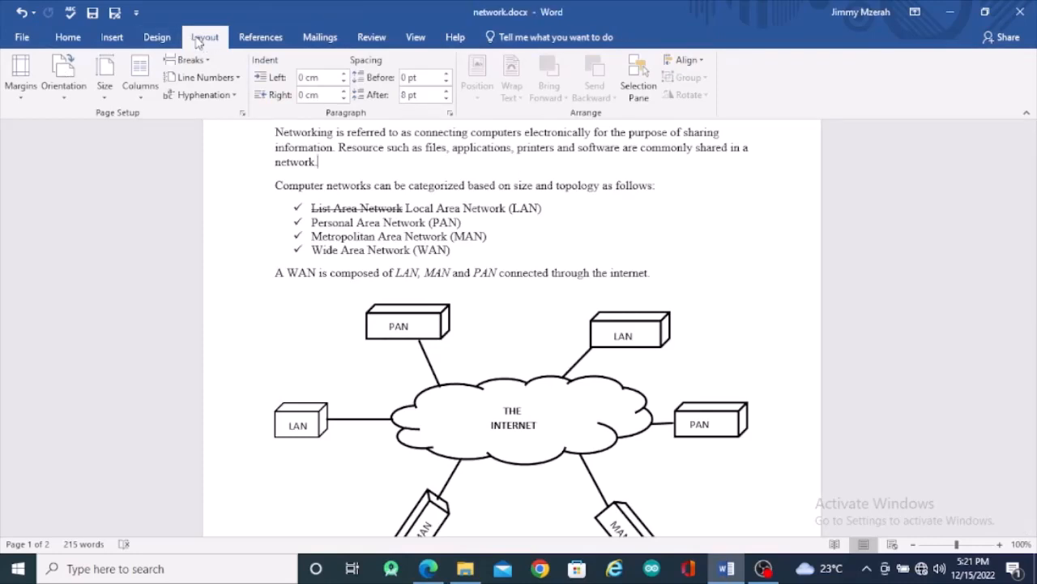
pyautogui.click(27, 96)
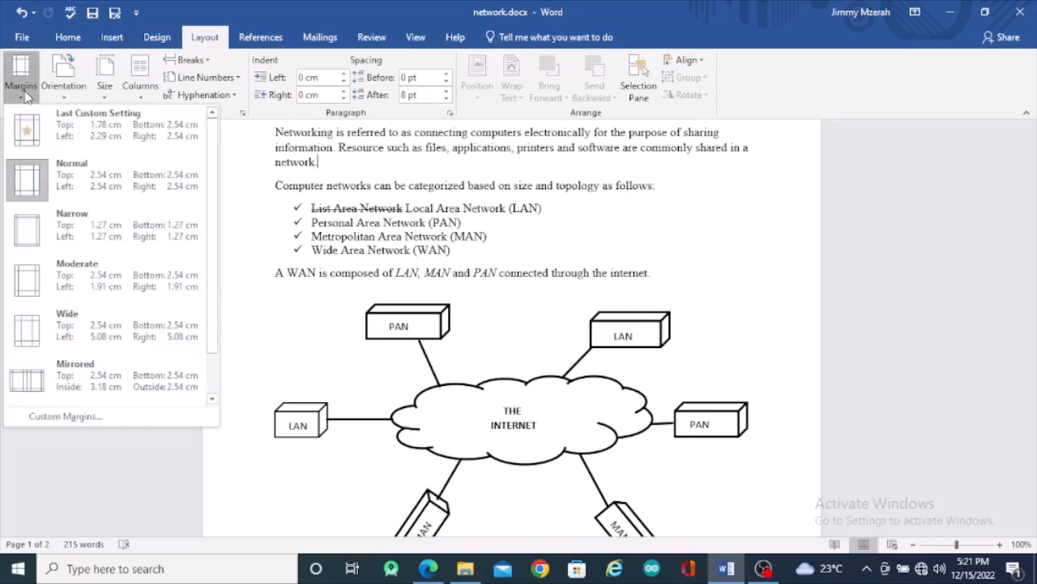
pyautogui.click(77, 417)
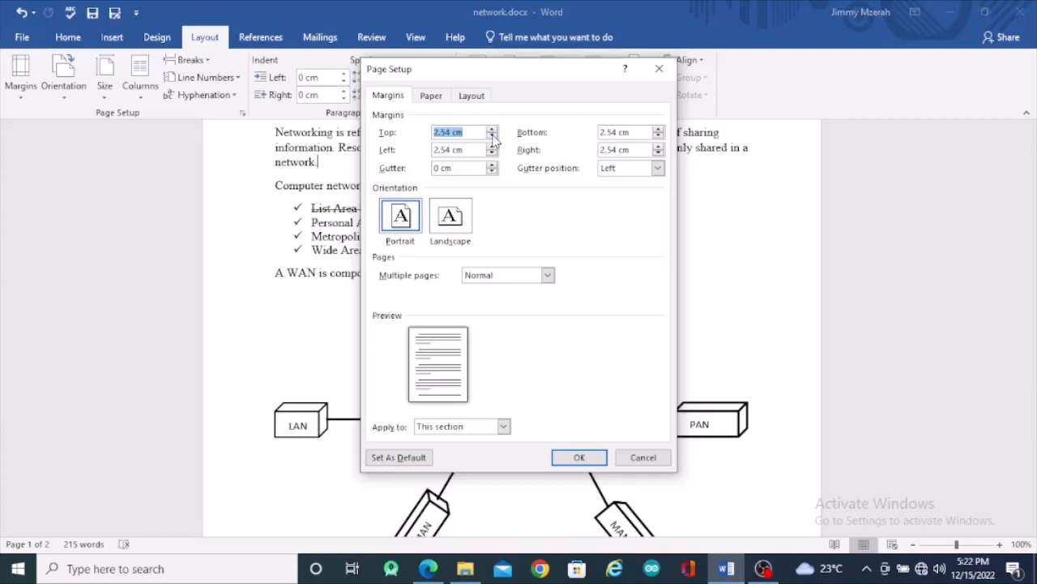
pyautogui.tripleClick(450, 132)
pyautogui.doubleClick(450, 132)
pyautogui.tripleClick(447, 132)
pyautogui.write('10')
pyautogui.press('BackSpace')
pyautogui.write('.27')
# Set the bottom margin to 1.27 cm and apply the margins to this section.
pyautogui.doubleClick(615, 132)
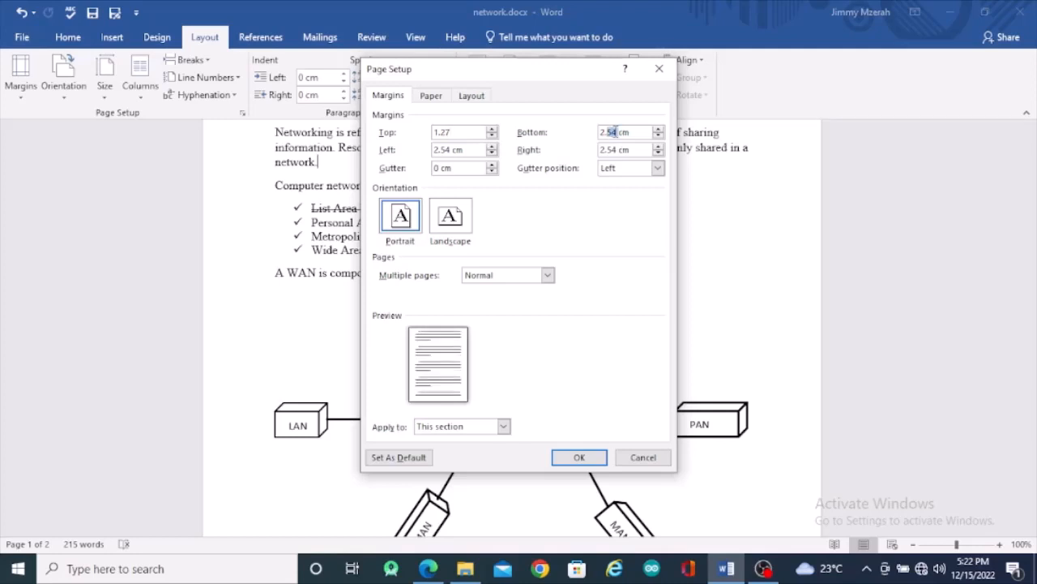
pyautogui.click(616, 132)
pyautogui.moveTo(616, 131); pyautogui.dragTo(600, 132)
pyautogui.write('1.27')
pyautogui.click(580, 457)
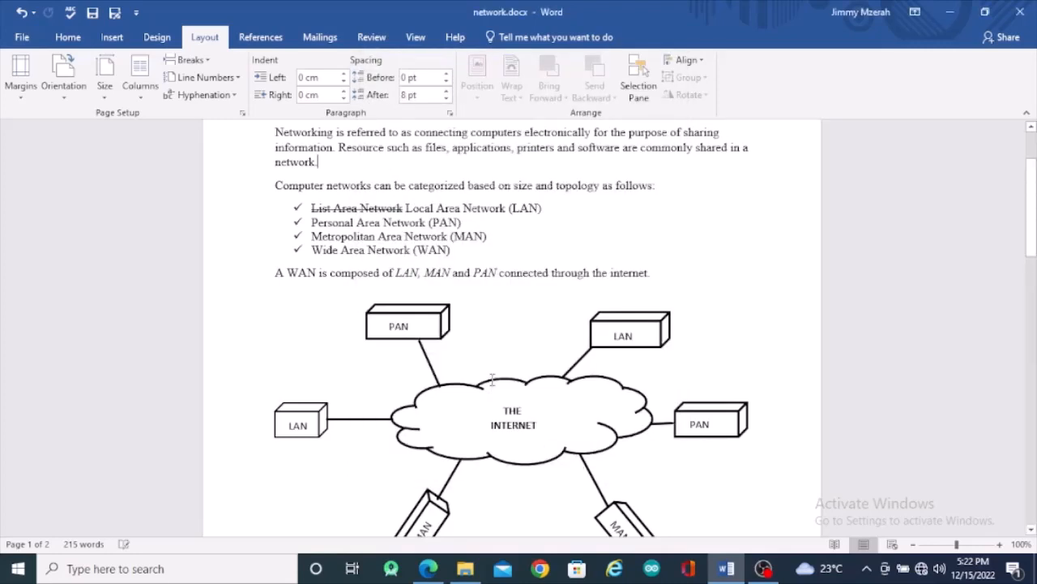
# Insert blank paragraphs below the internet diagram to push the TYPES OF PHYSICAL TOPOLOGY heading and the STAR TOPOLOGY list onto the second page.
pyautogui.scroll(-5, 492, 379)
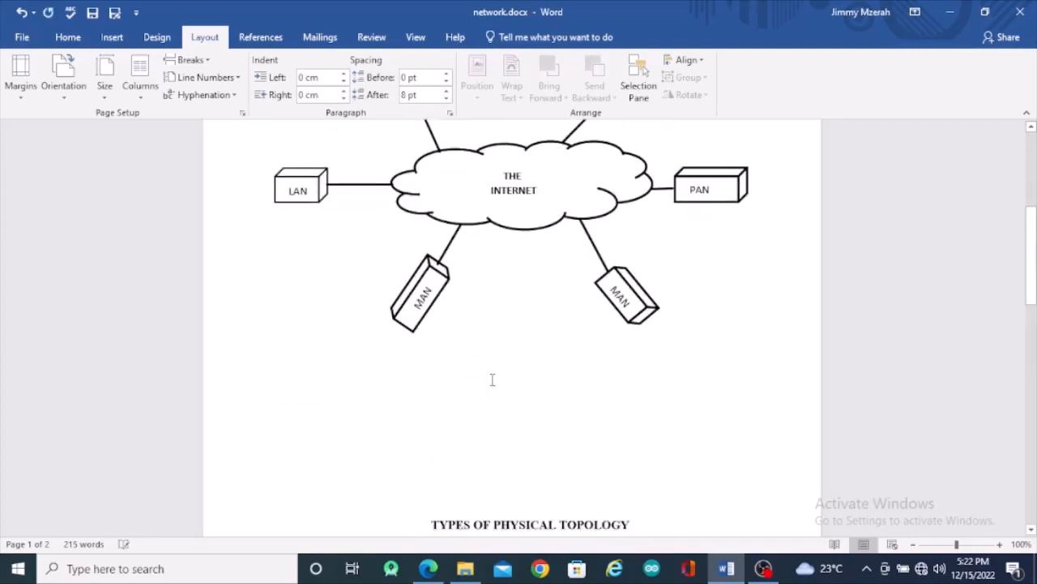
pyautogui.scroll(-4, 492, 379)
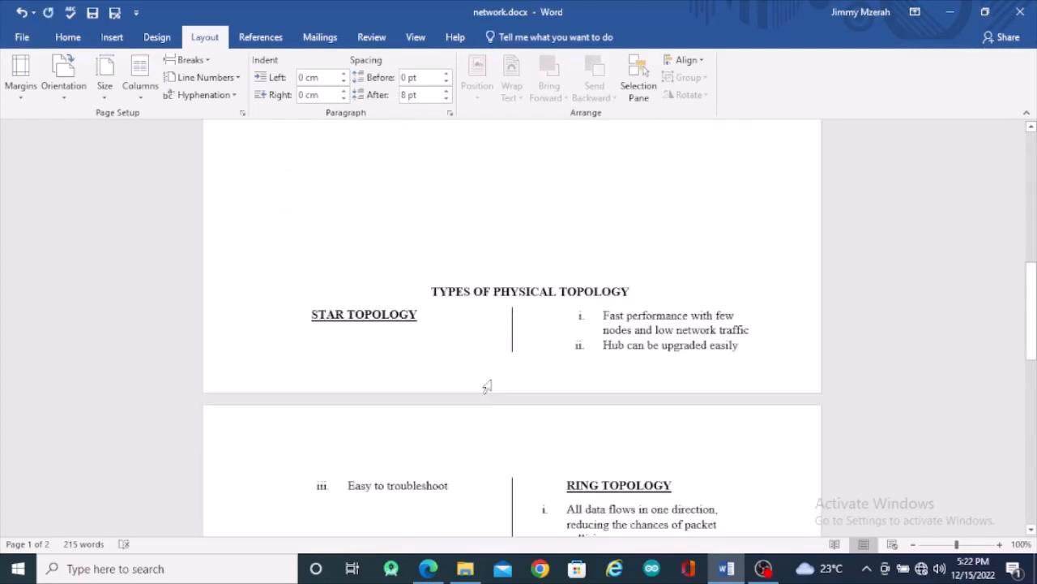
pyautogui.scroll(-4, 492, 379)
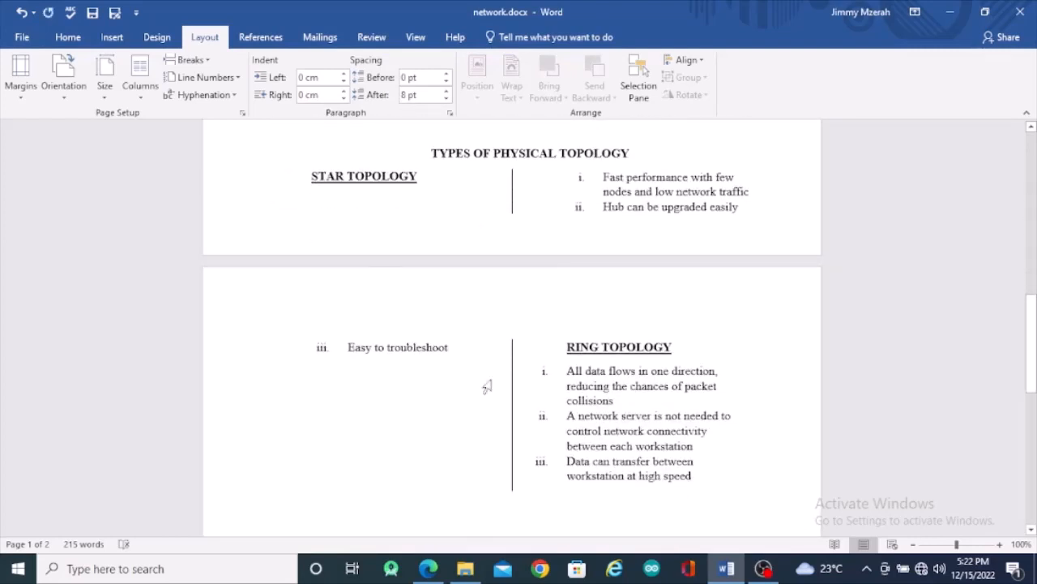
pyautogui.scroll(-2, 491, 379)
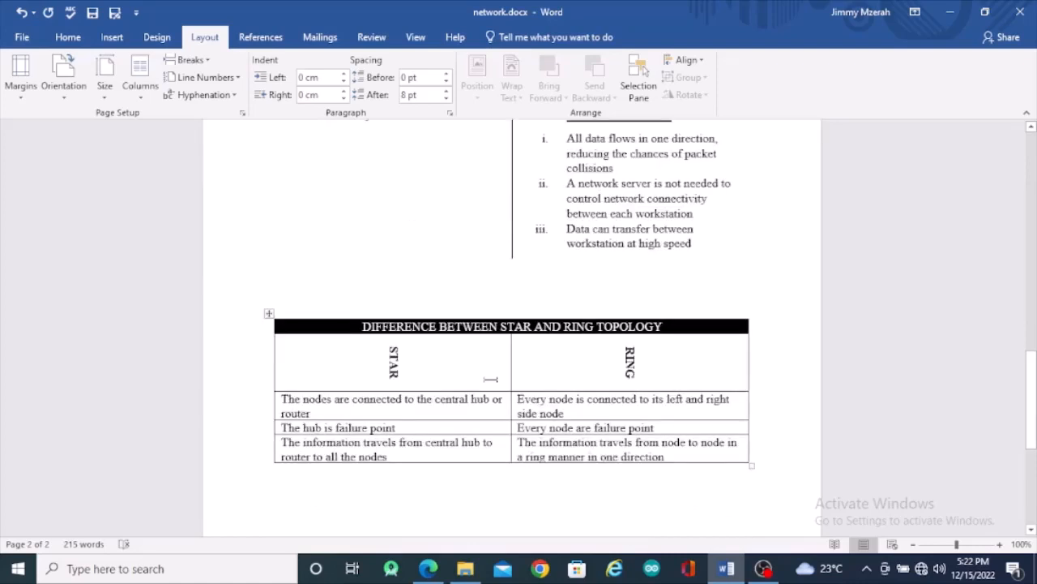
pyautogui.scroll(7, 490, 379)
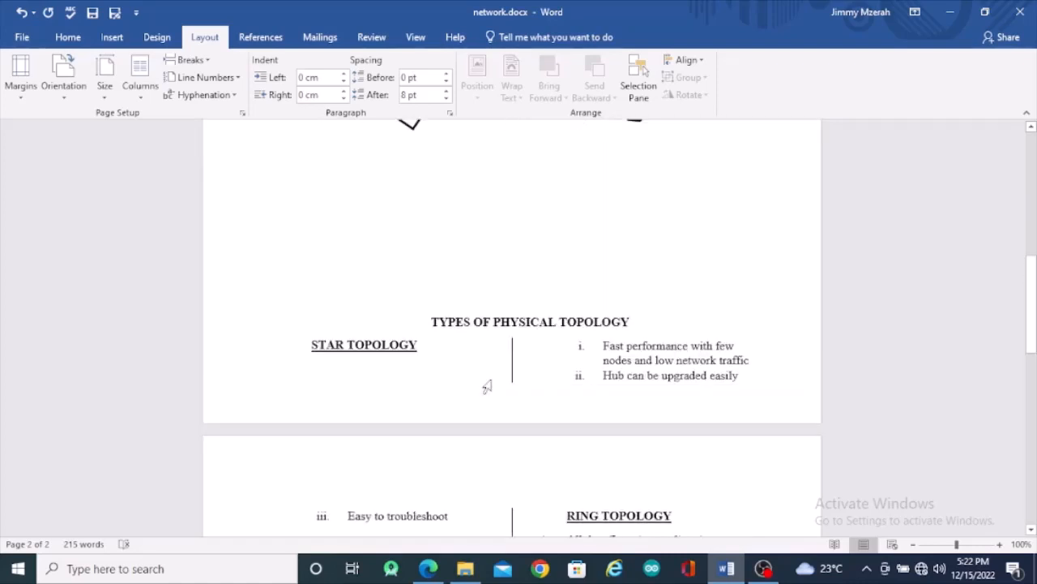
pyautogui.click(462, 249)
pyautogui.press('Return')
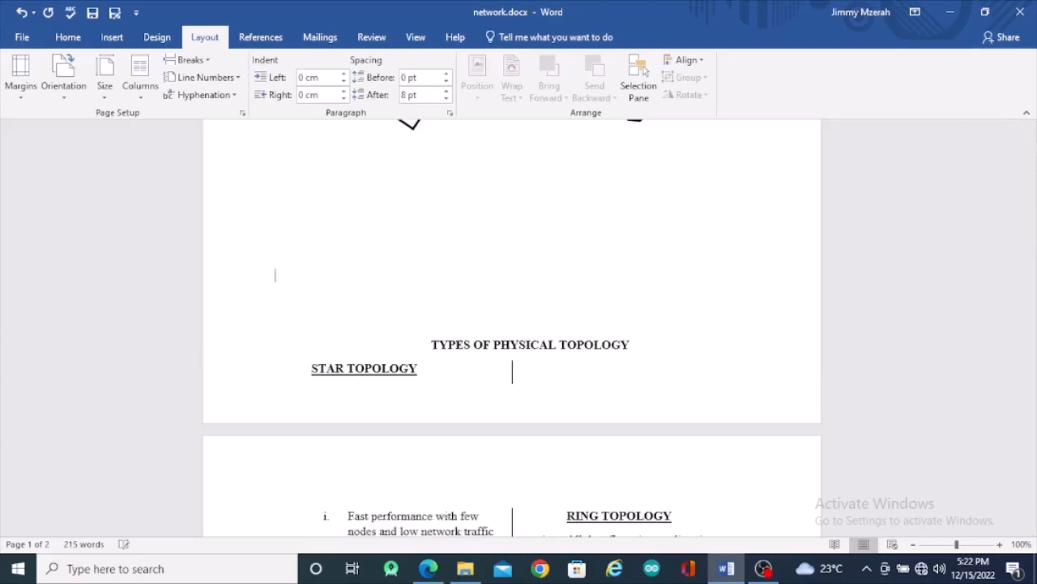
pyautogui.press('Return')
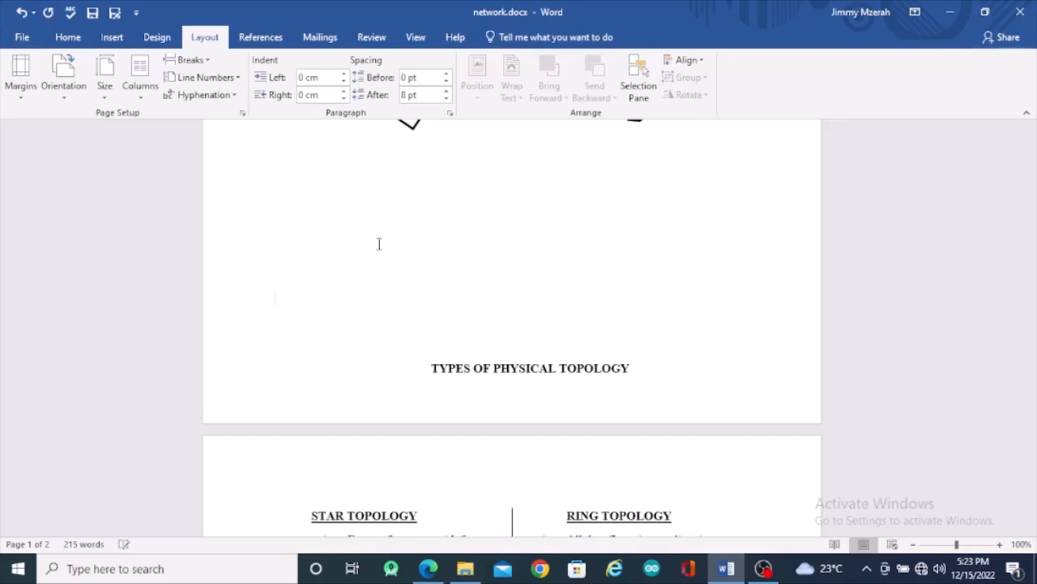
pyautogui.scroll(3, 378, 243)
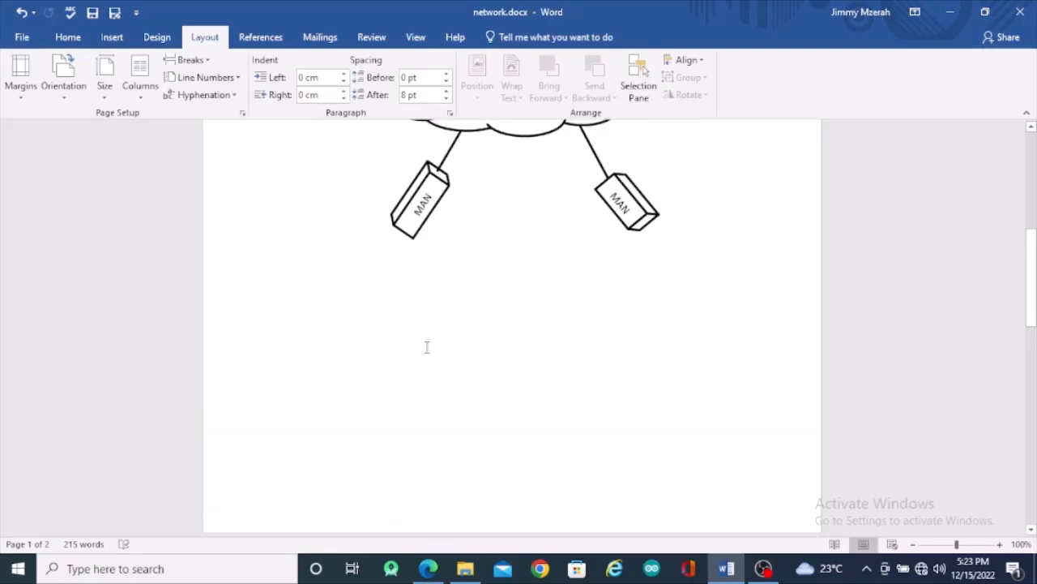
# Remove the surplus blank paragraphs above the TYPES OF PHYSICAL TOPOLOGY heading so it sits near the start of the second page.
pyautogui.scroll(-1, 428, 346)
pyautogui.scroll(-2, 427, 347)
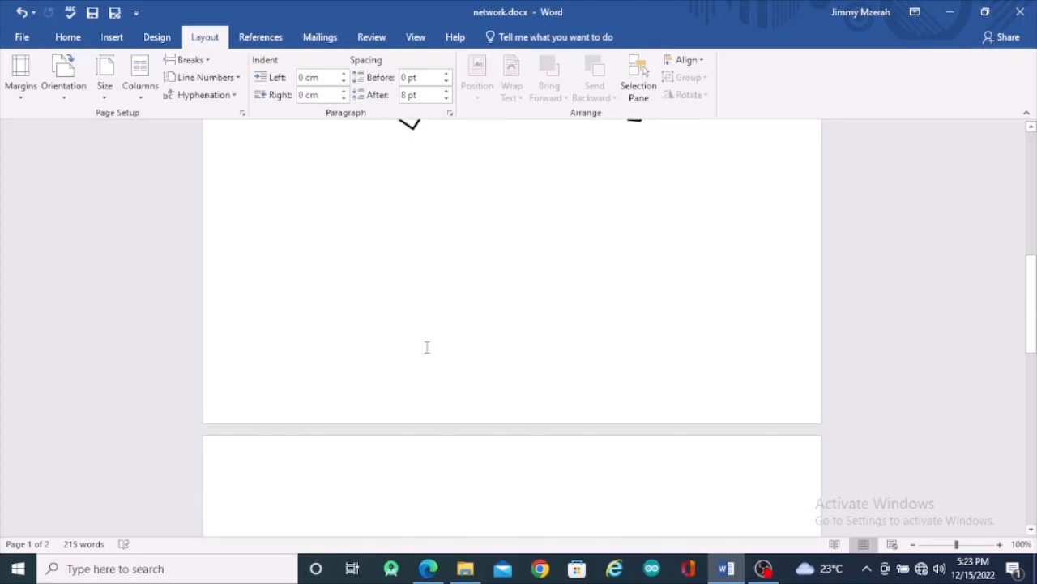
pyautogui.scroll(-5, 428, 346)
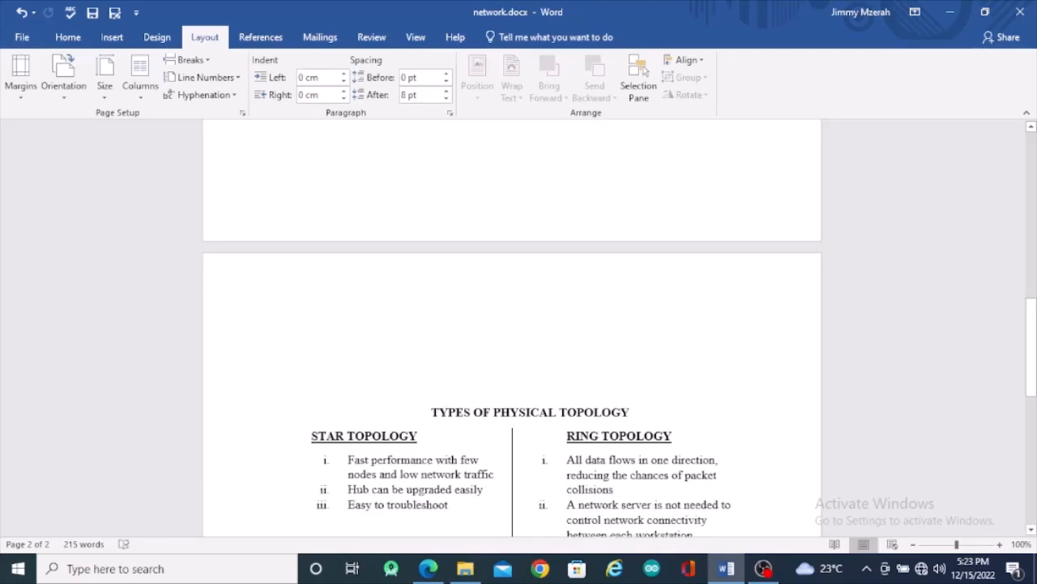
pyautogui.hotkey('ctrl', 'z')
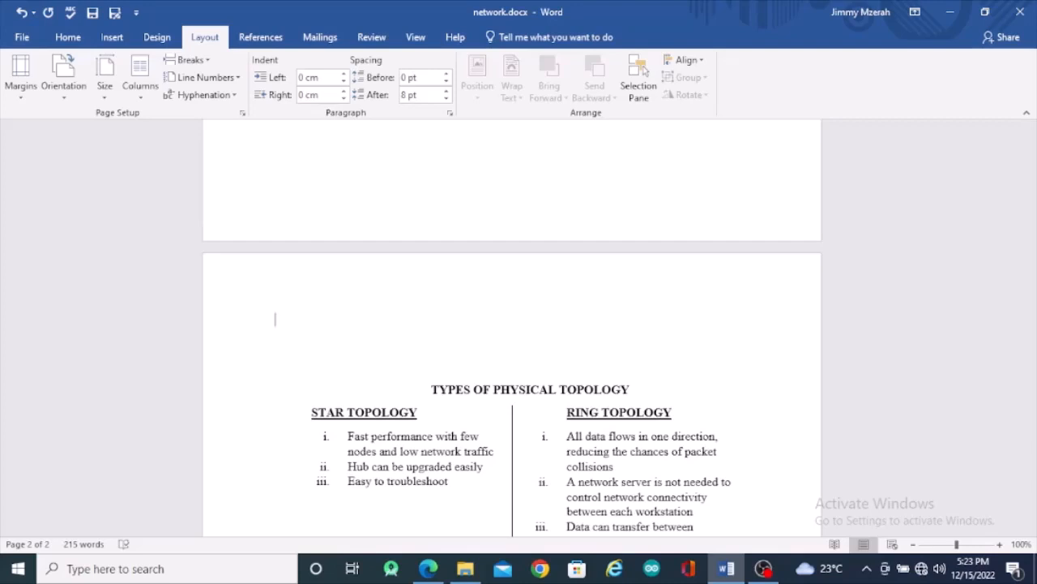
pyautogui.press('BackSpace')
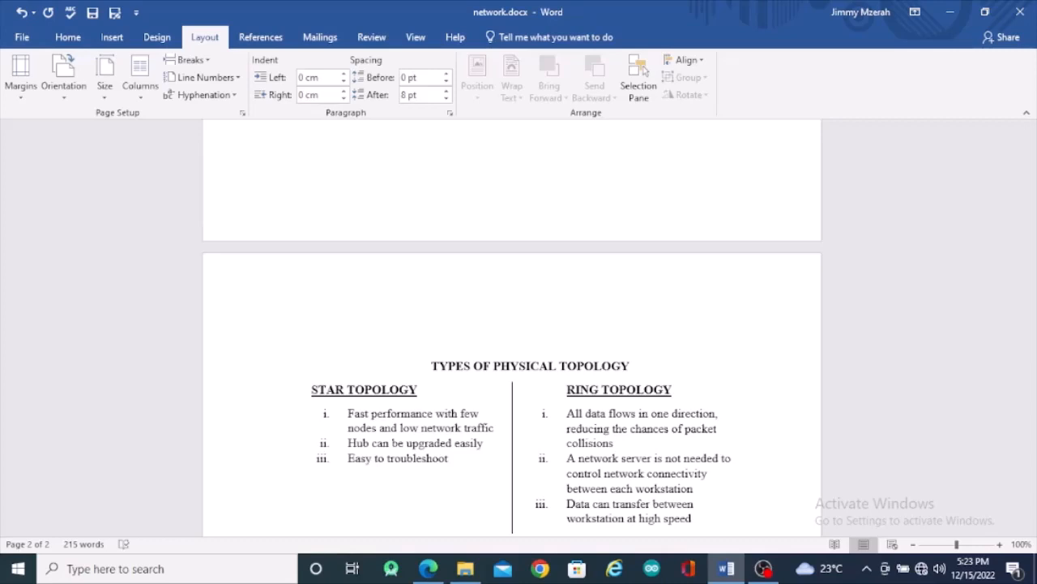
pyautogui.press('BackSpace')
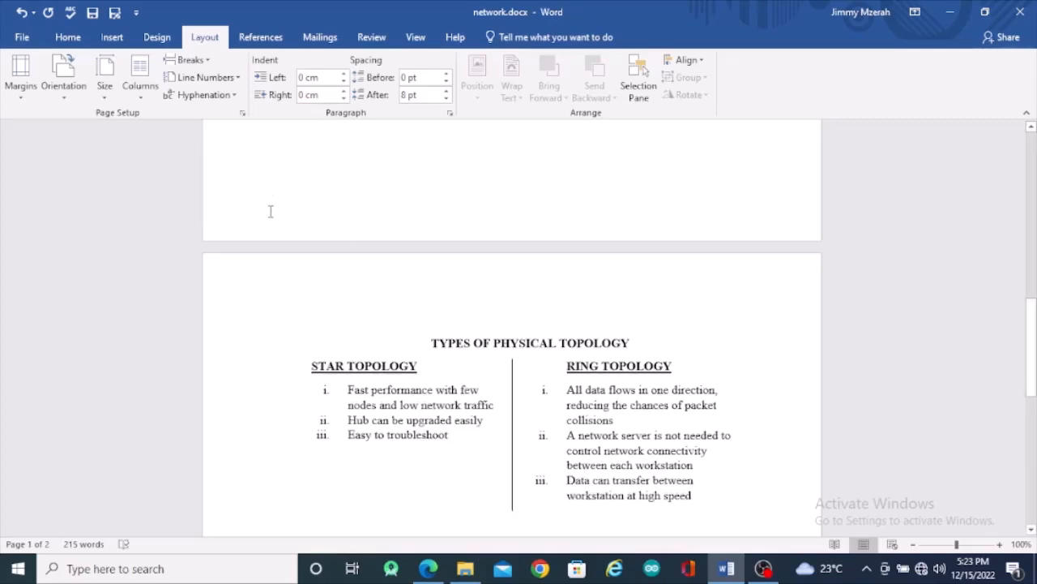
pyautogui.click(365, 305)
pyautogui.press('BackSpace')
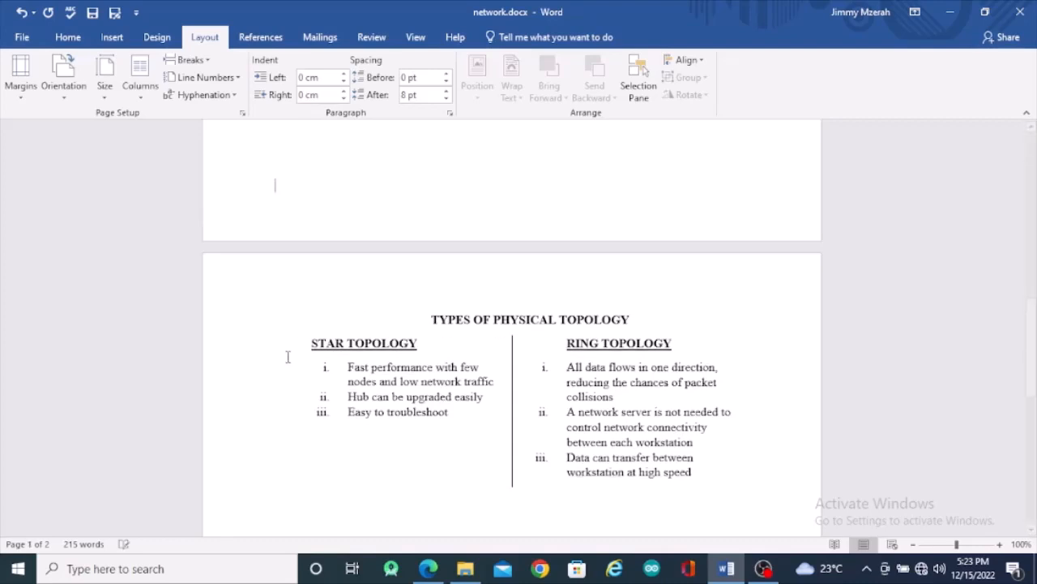
pyautogui.scroll(-3, 357, 373)
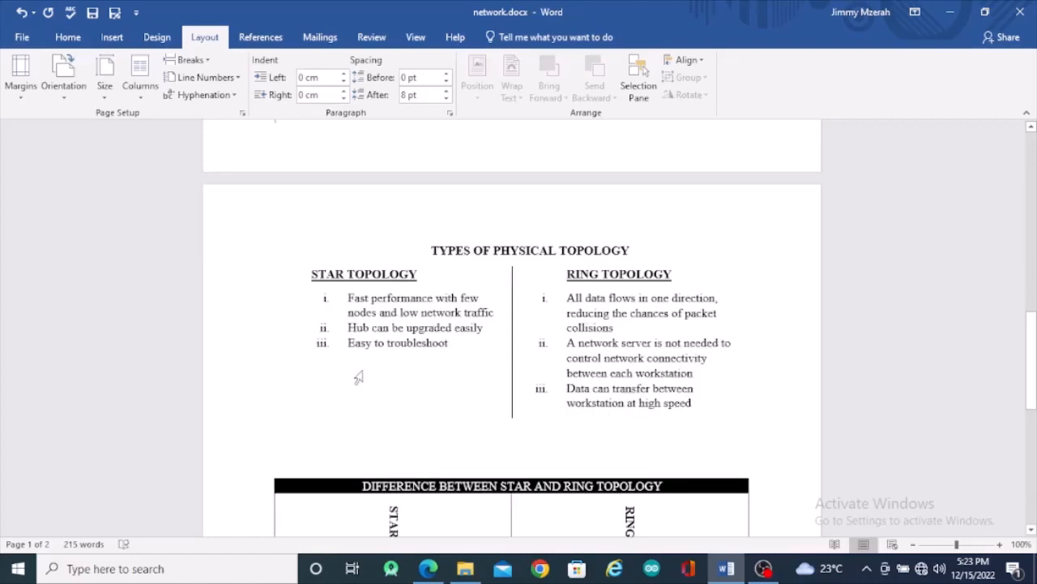
pyautogui.scroll(3, 358, 373)
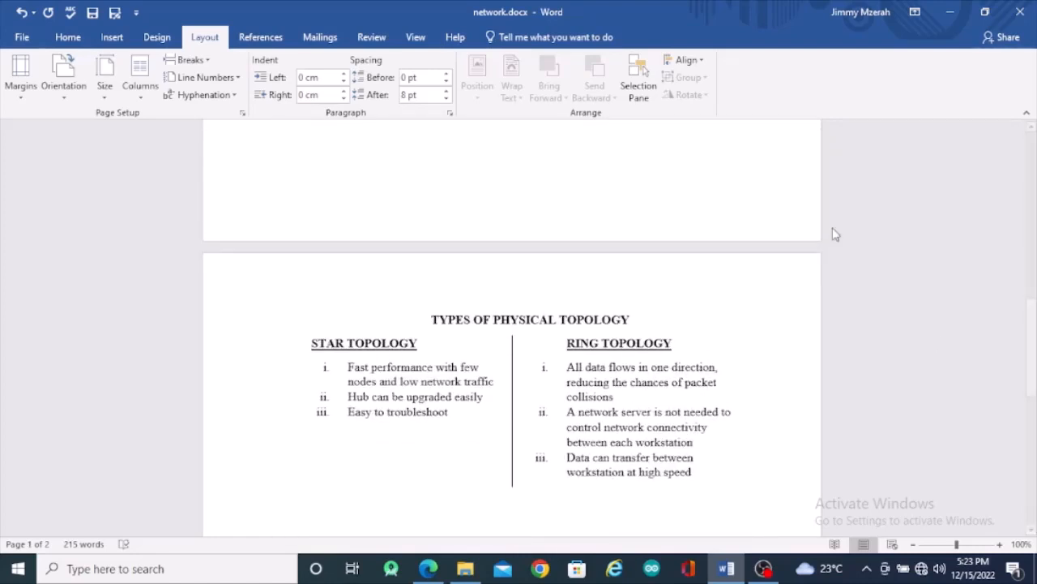
# Read the hanging indent instruction for the Ring Topology text in the exam PDF in Edge, ending back in Word.
pyautogui.moveTo(1031, 353)
pyautogui.mouseDown()
pyautogui.moveTo(1031, 311)
pyautogui.moveTo(1033, 369)
pyautogui.mouseUp()
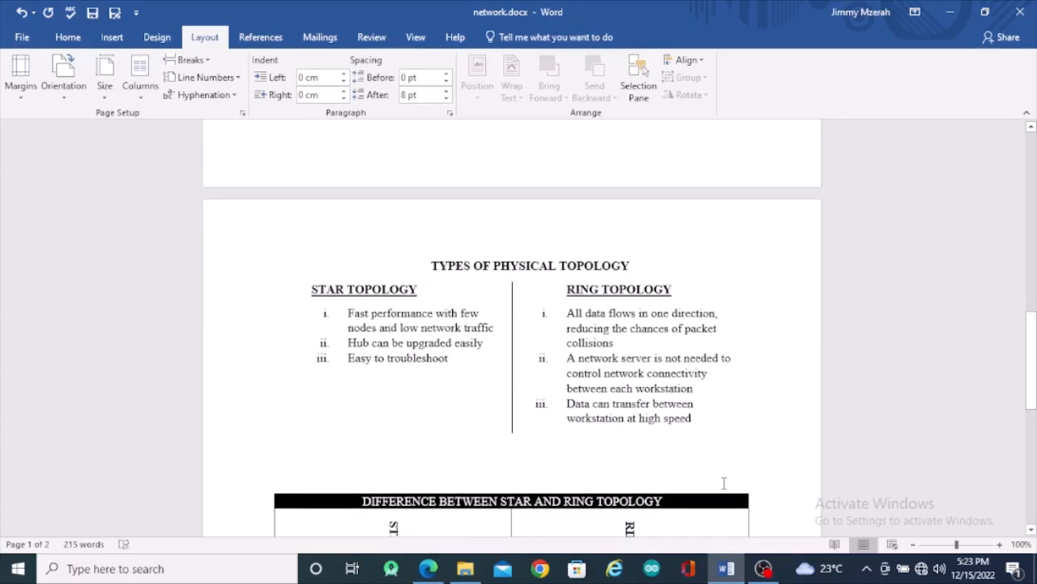
pyautogui.click(430, 570)
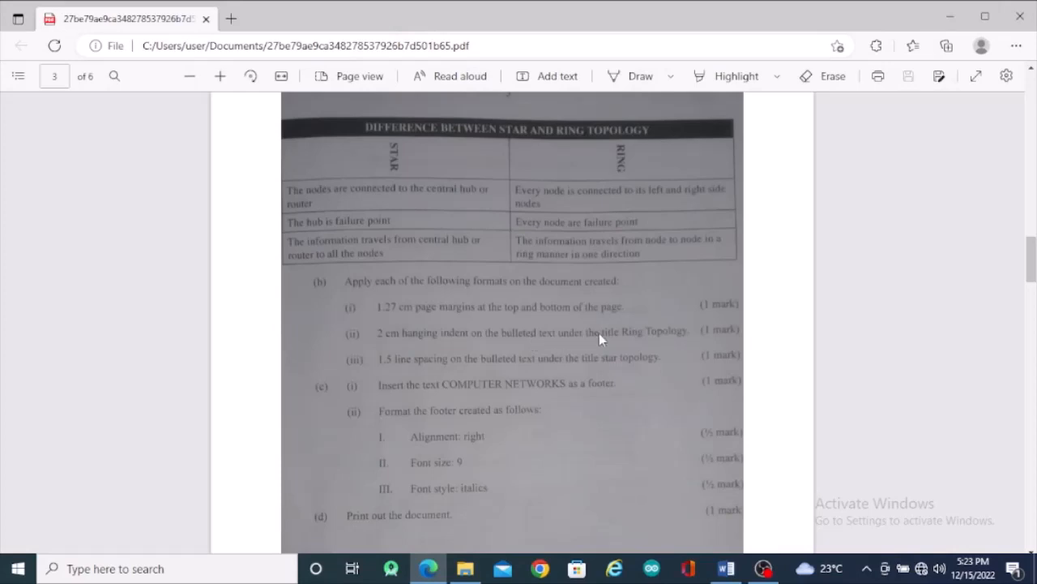
pyautogui.click(726, 568)
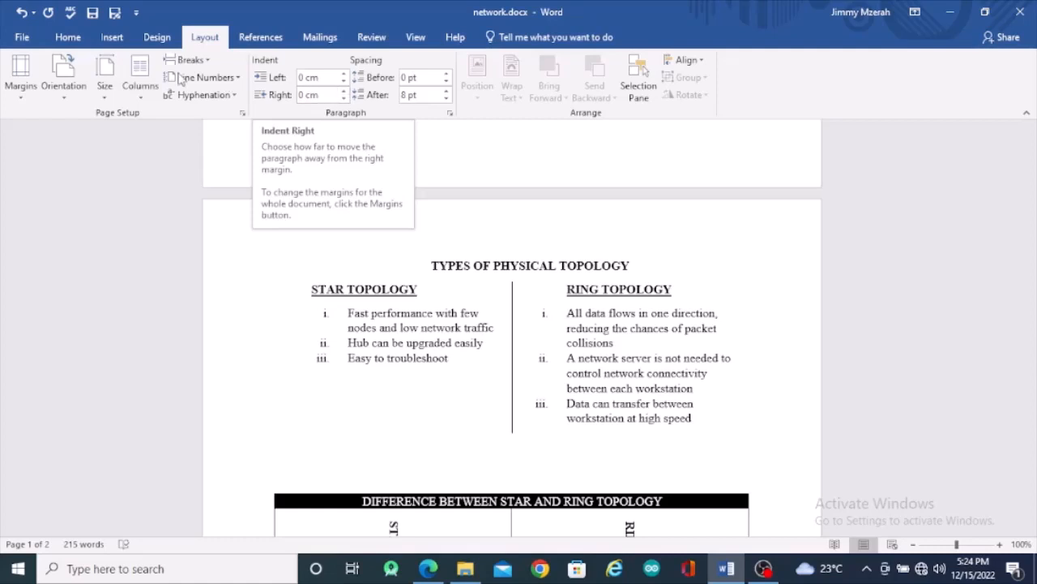
pyautogui.click(68, 37)
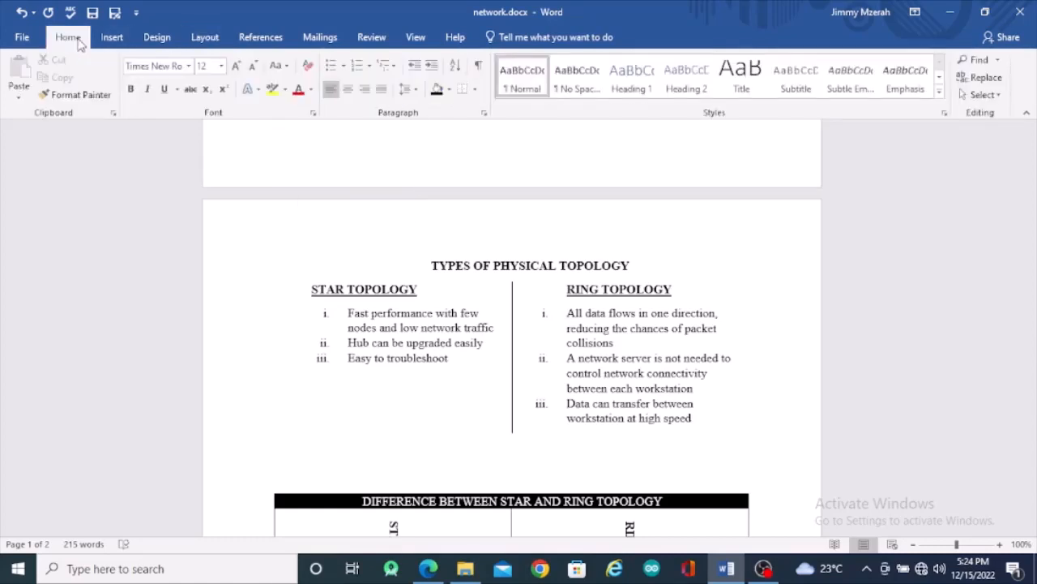
pyautogui.click(484, 115)
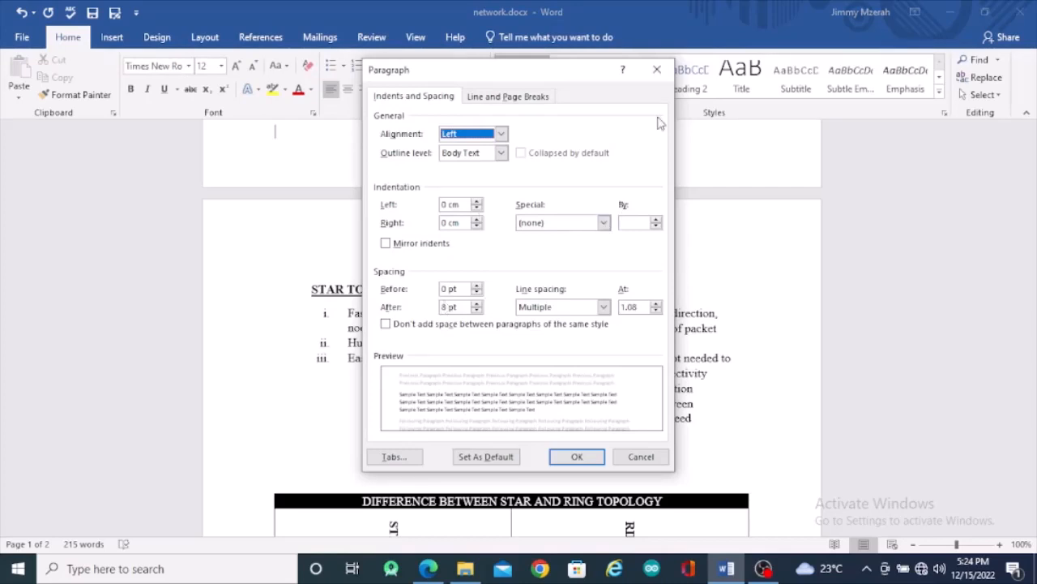
pyautogui.click(658, 71)
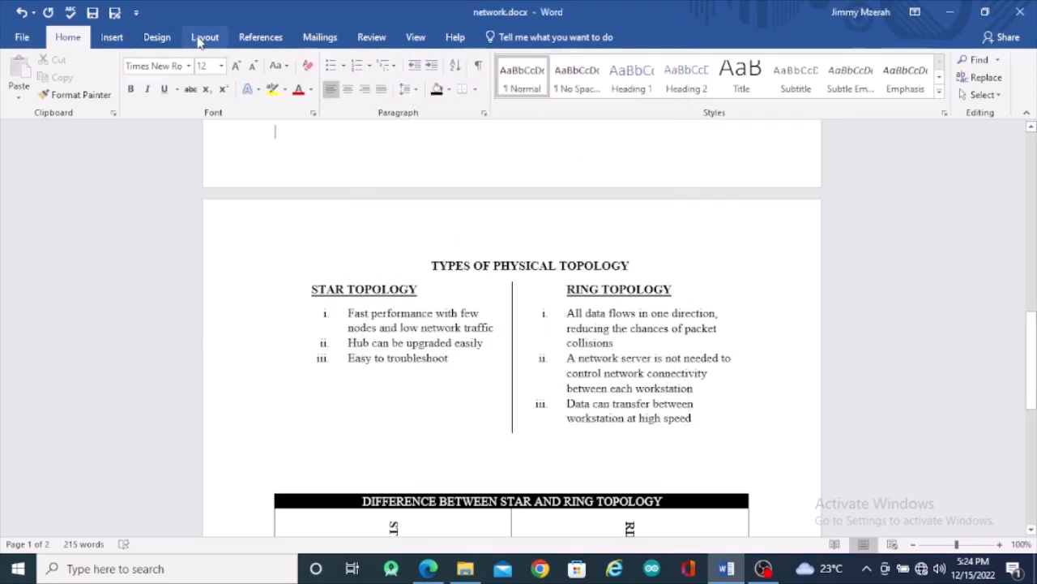
pyautogui.click(199, 42)
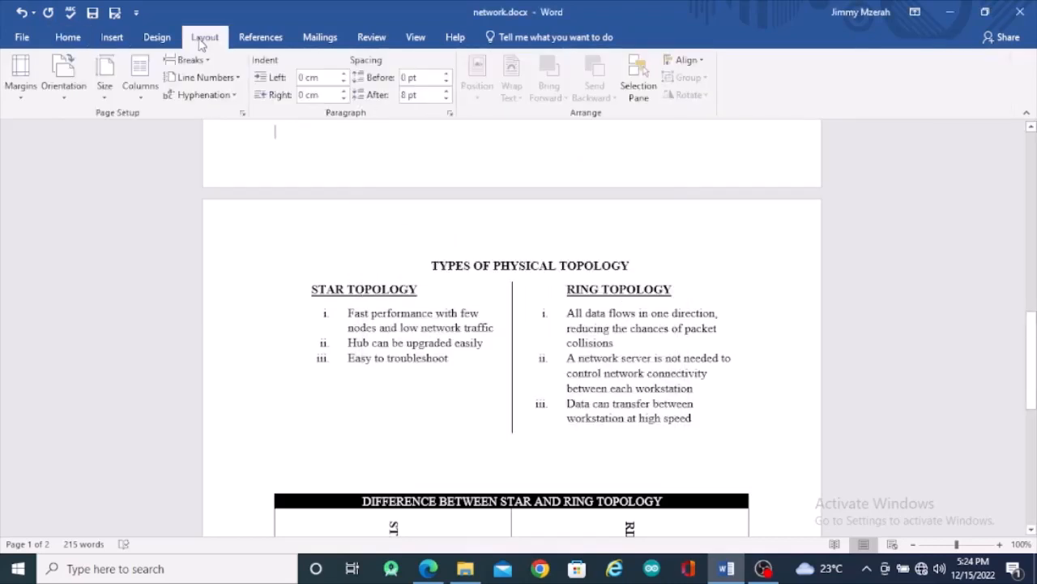
pyautogui.click(450, 115)
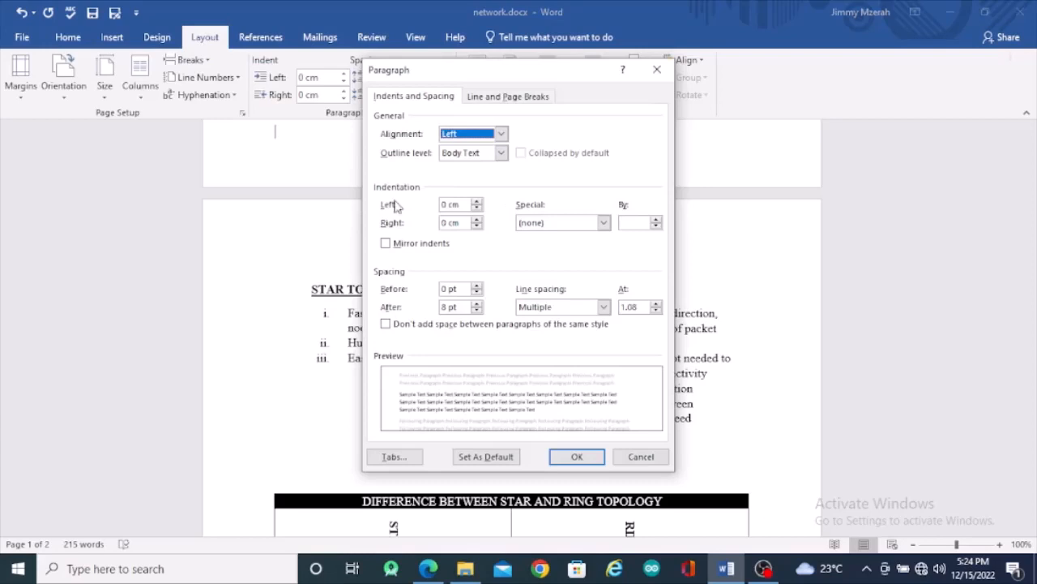
pyautogui.click(658, 72)
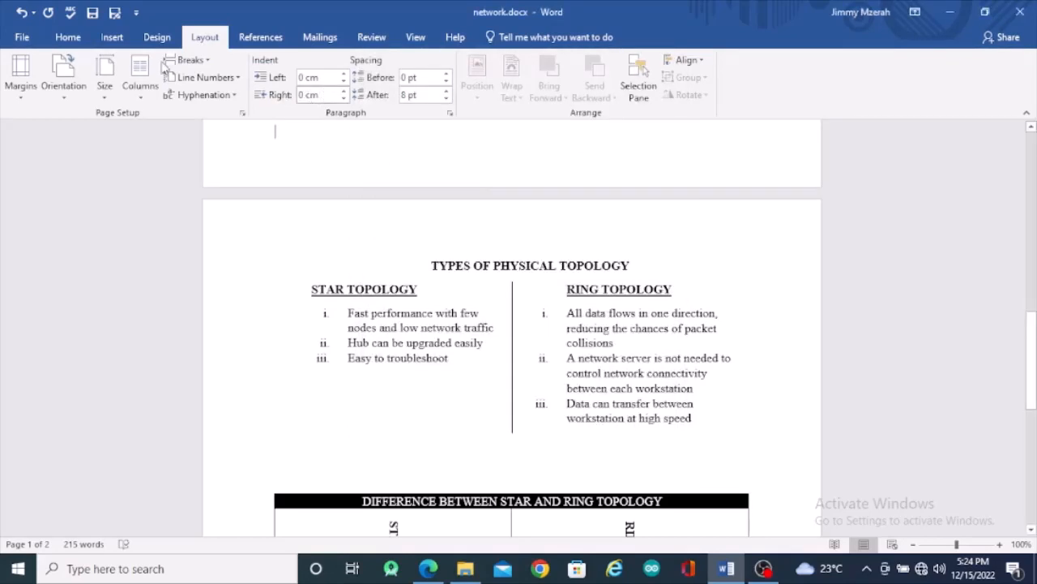
pyautogui.click(73, 42)
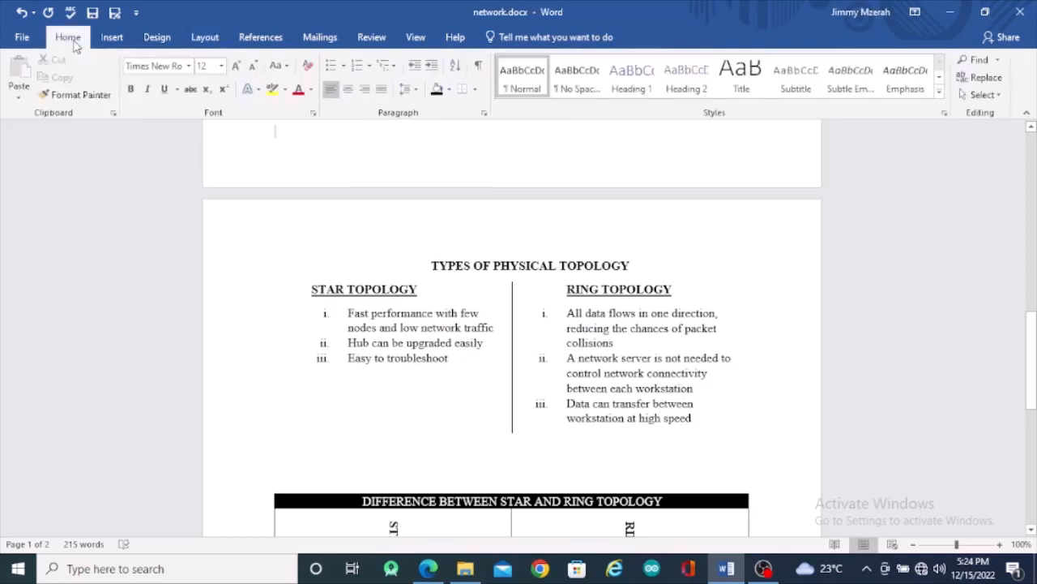
pyautogui.click(483, 114)
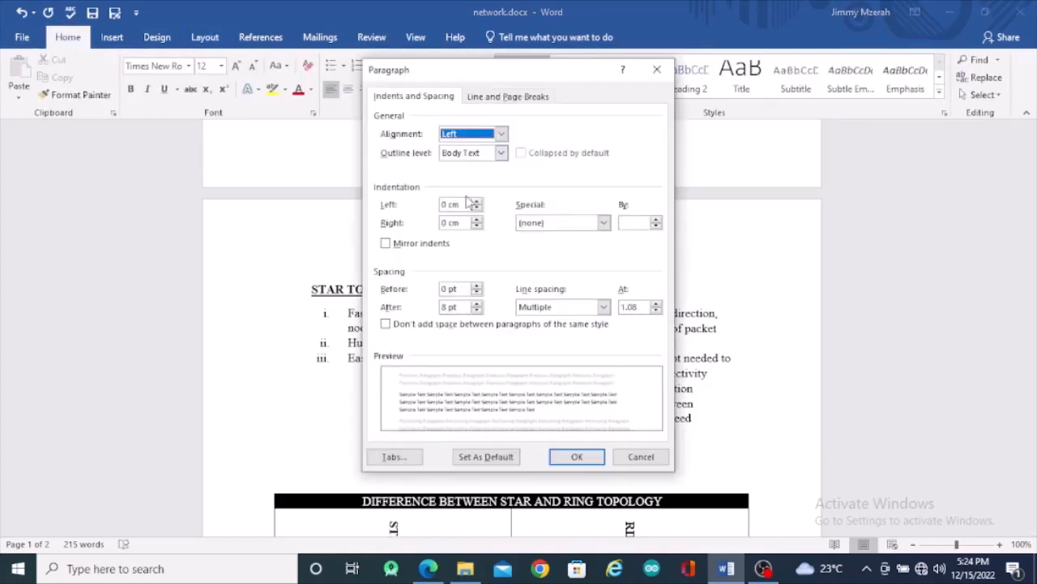
pyautogui.click(606, 225)
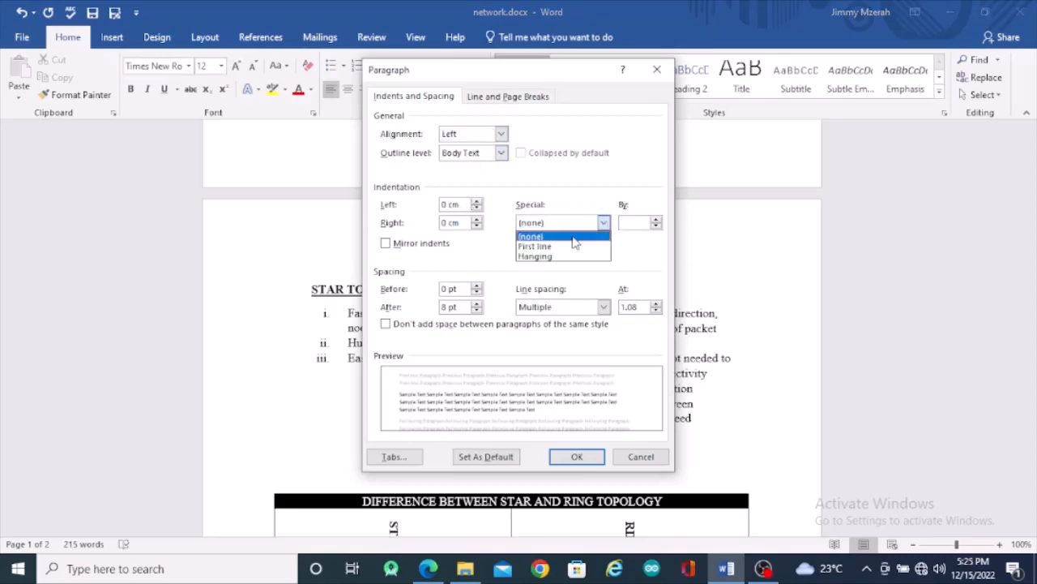
pyautogui.click(657, 254)
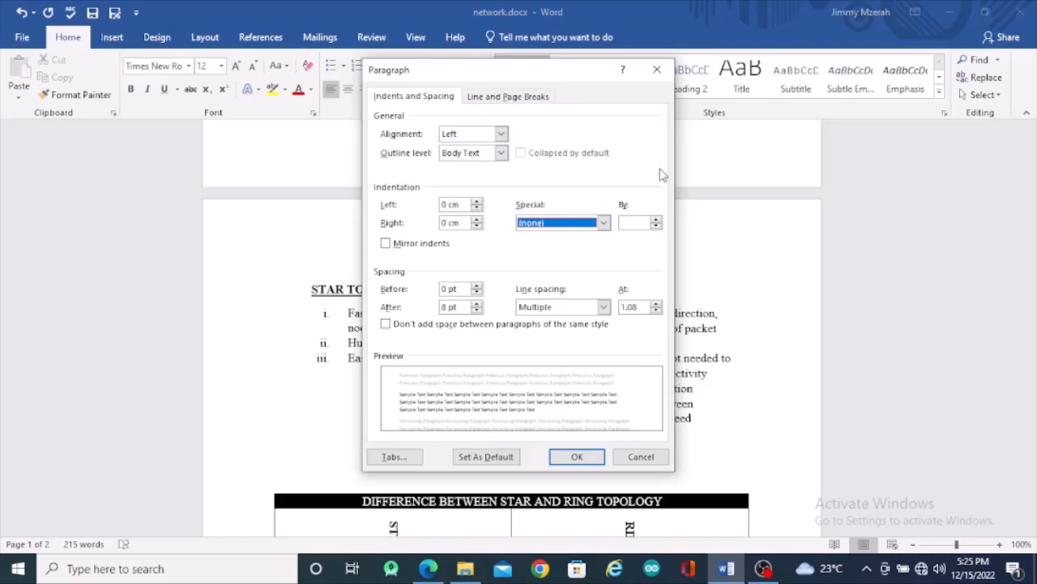
pyautogui.click(657, 70)
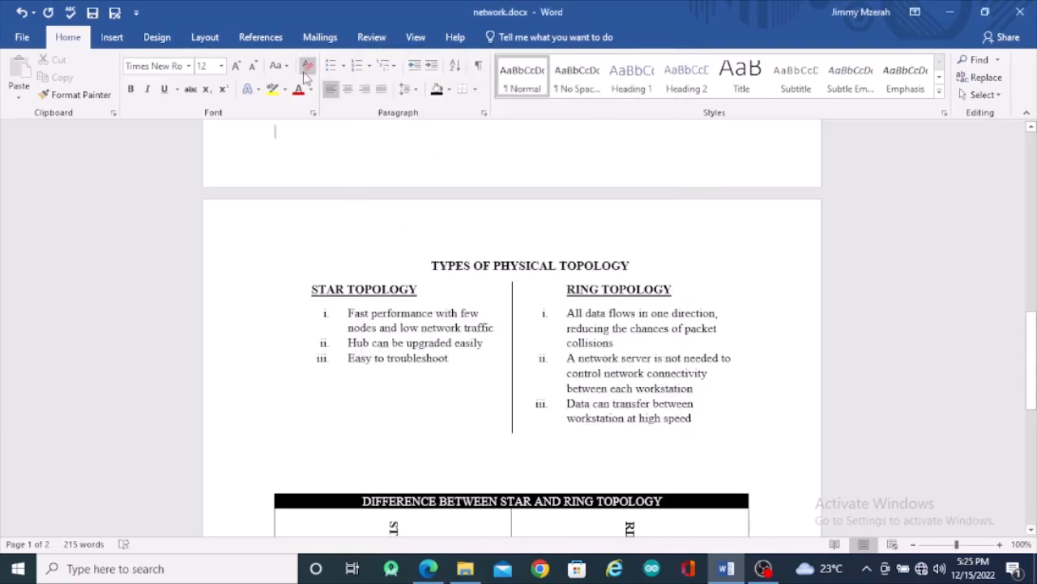
# Apply a 2 cm hanging indent to the three numbered items under RING TOPOLOGY.
pyautogui.click(205, 38)
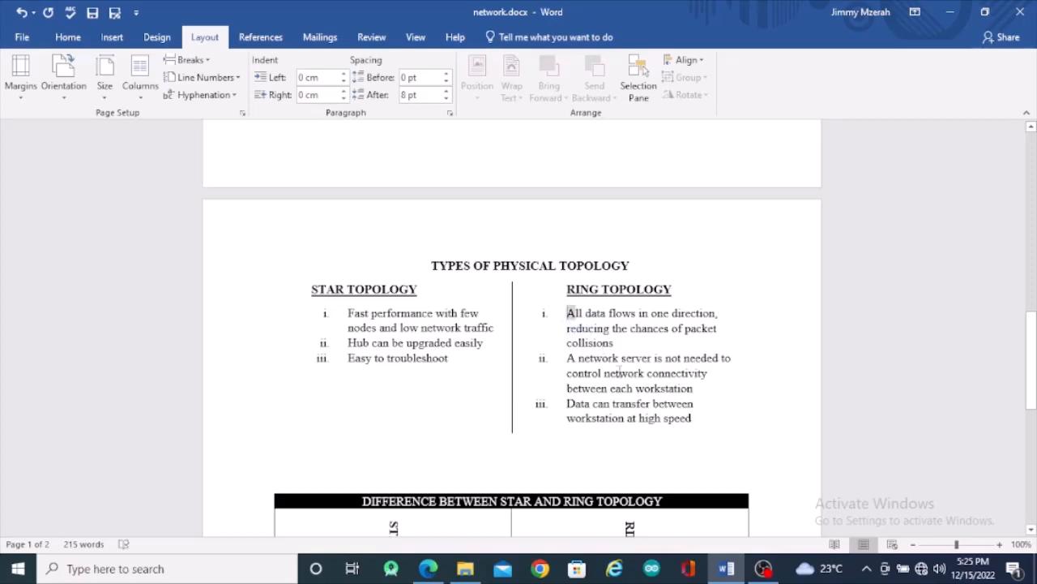
pyautogui.moveTo(568, 313); pyautogui.dragTo(690, 419)
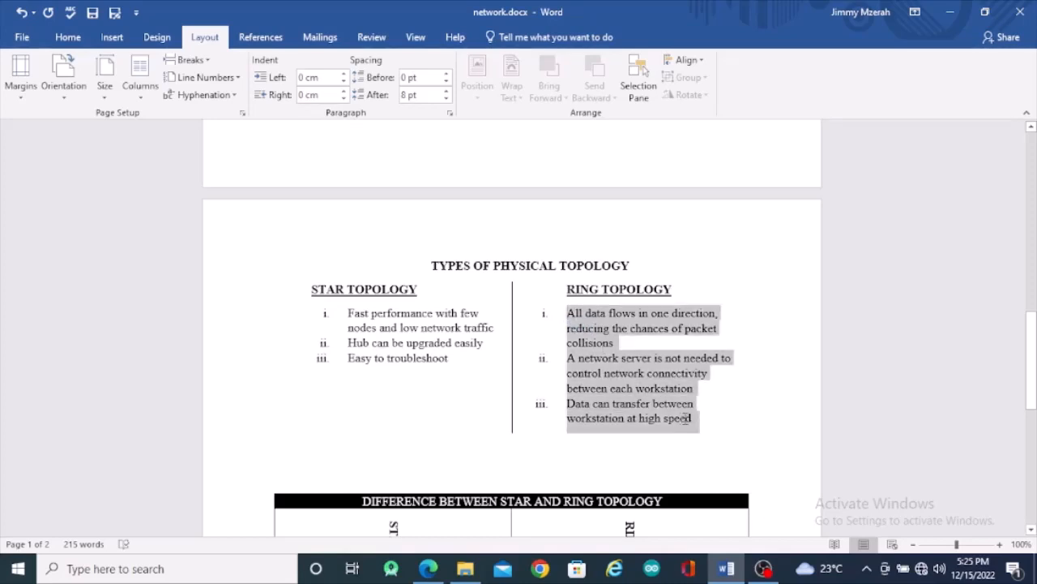
pyautogui.click(450, 113)
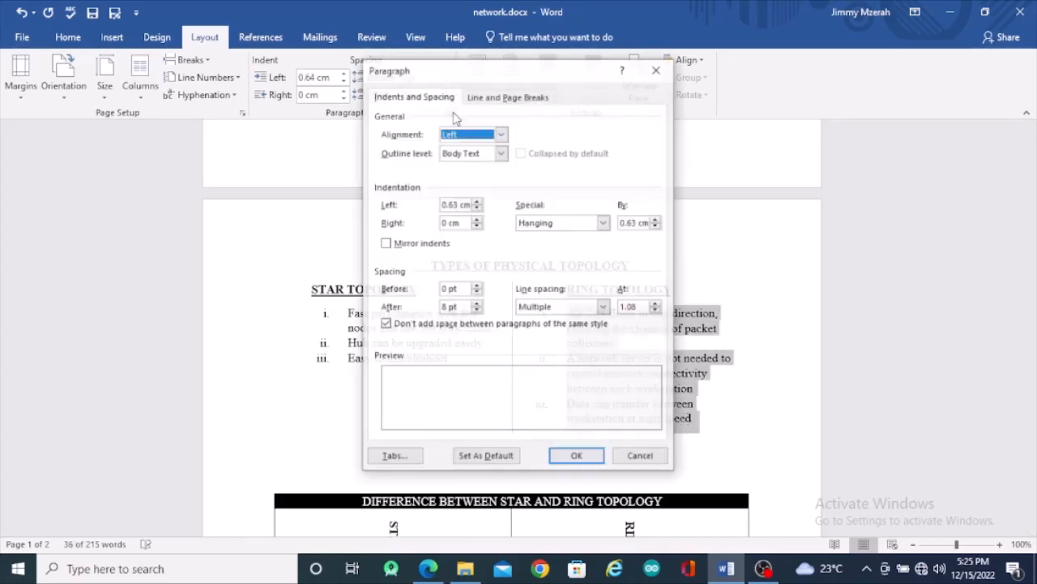
pyautogui.click(603, 224)
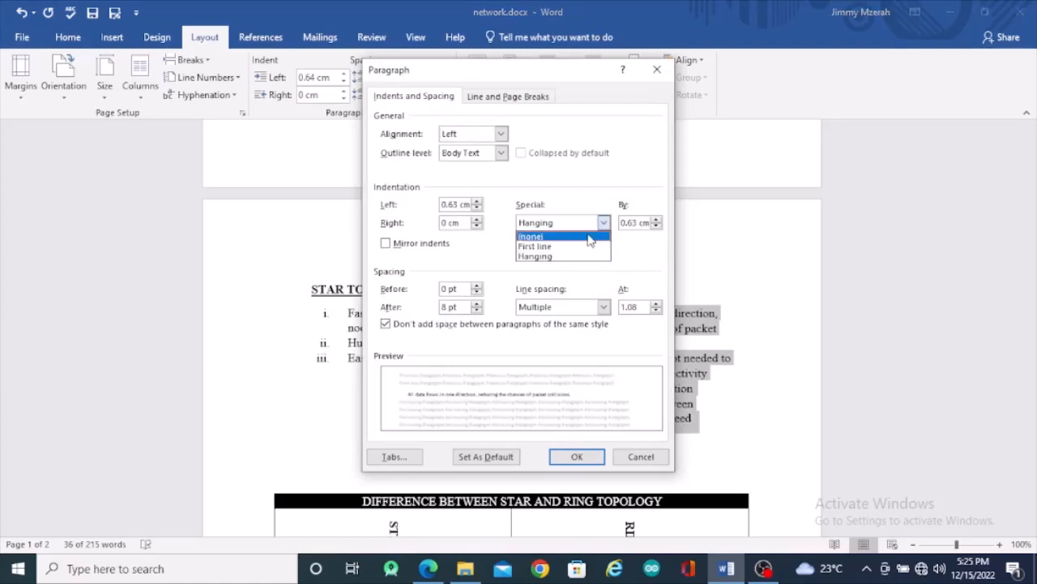
pyautogui.click(574, 257)
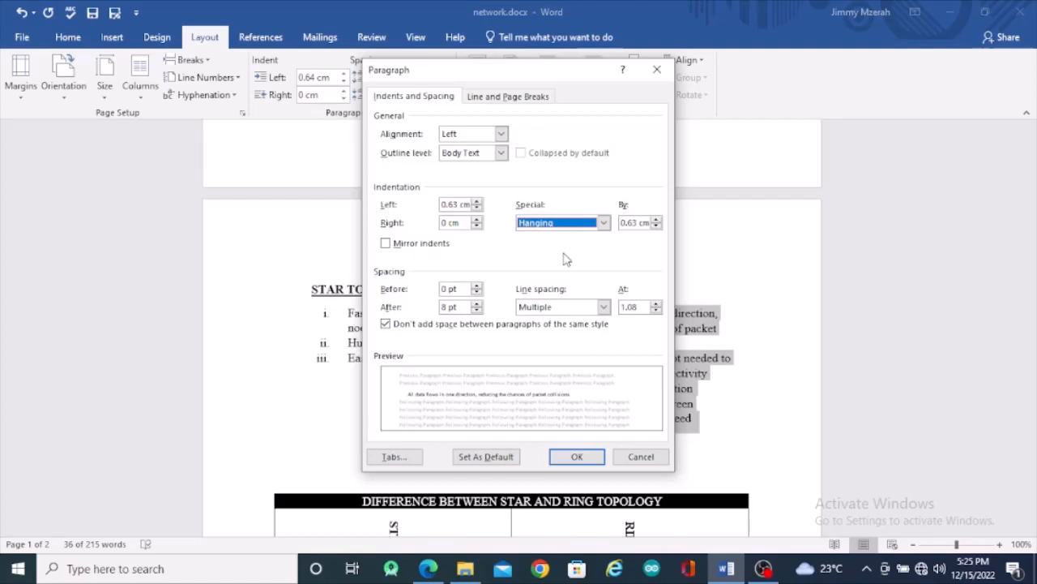
pyautogui.click(657, 225)
pyautogui.click(656, 225)
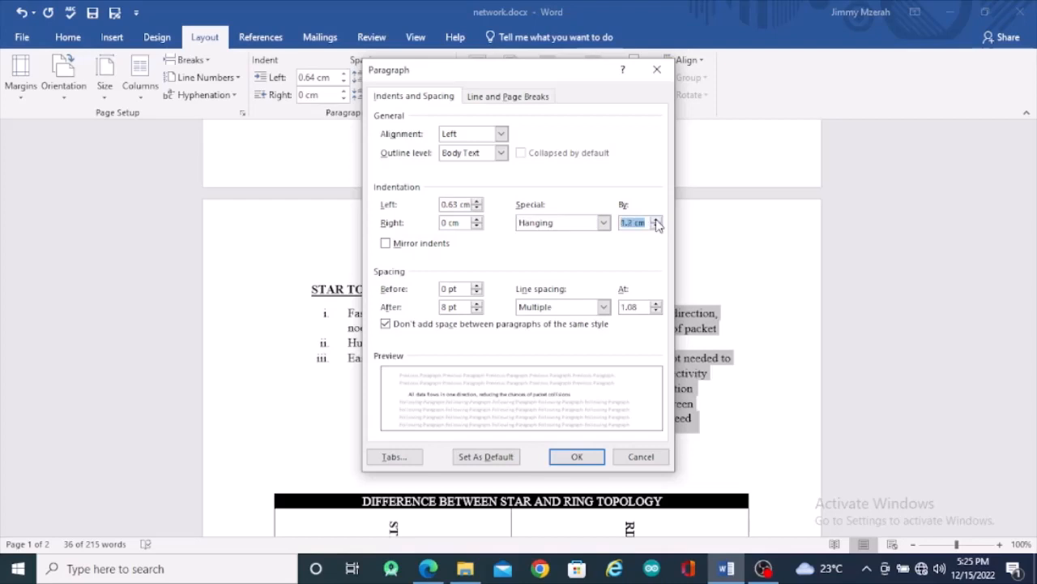
pyautogui.click(658, 228)
pyautogui.click(658, 228)
pyautogui.click(658, 228)
pyautogui.click(658, 227)
pyautogui.click(657, 228)
pyautogui.click(658, 228)
pyautogui.click(657, 228)
pyautogui.click(657, 228)
pyautogui.click(656, 226)
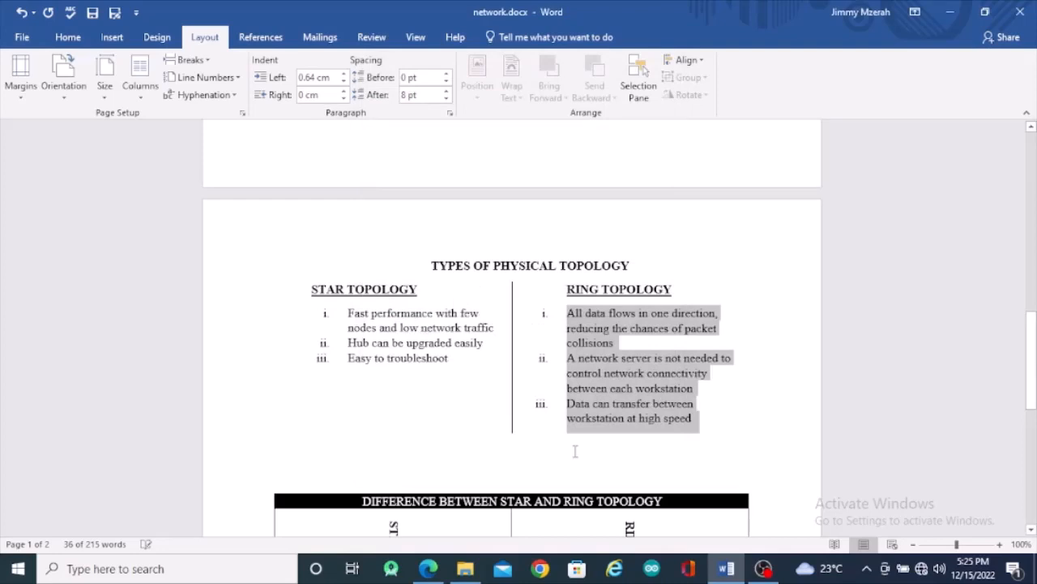
pyautogui.hotkey('ctrl', 't')
pyautogui.click(575, 451)
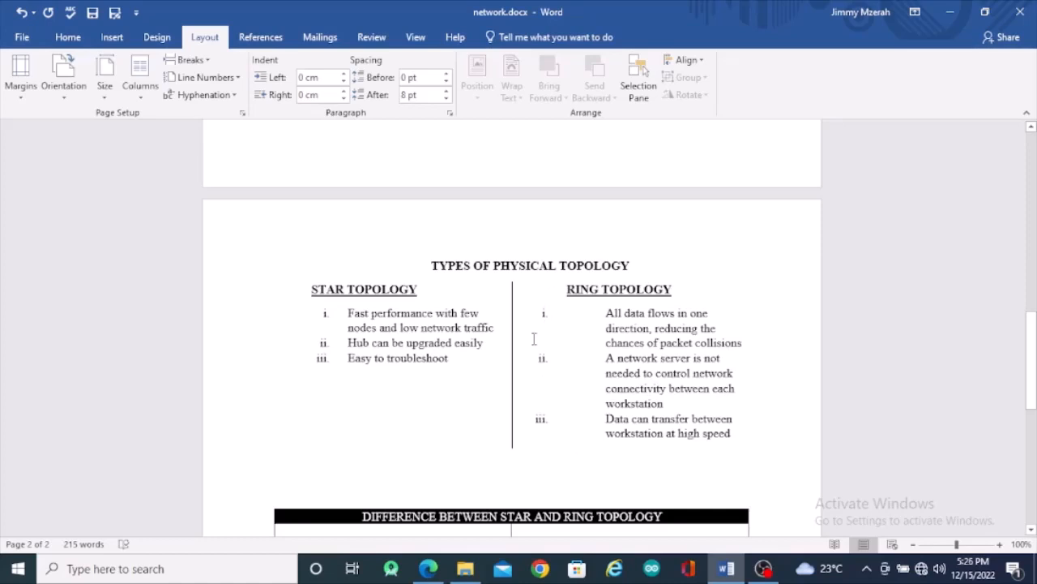
# Undo the hanging indent on the RING TOPOLOGY list and try removing the numbering from its first item.
pyautogui.click(19, 13)
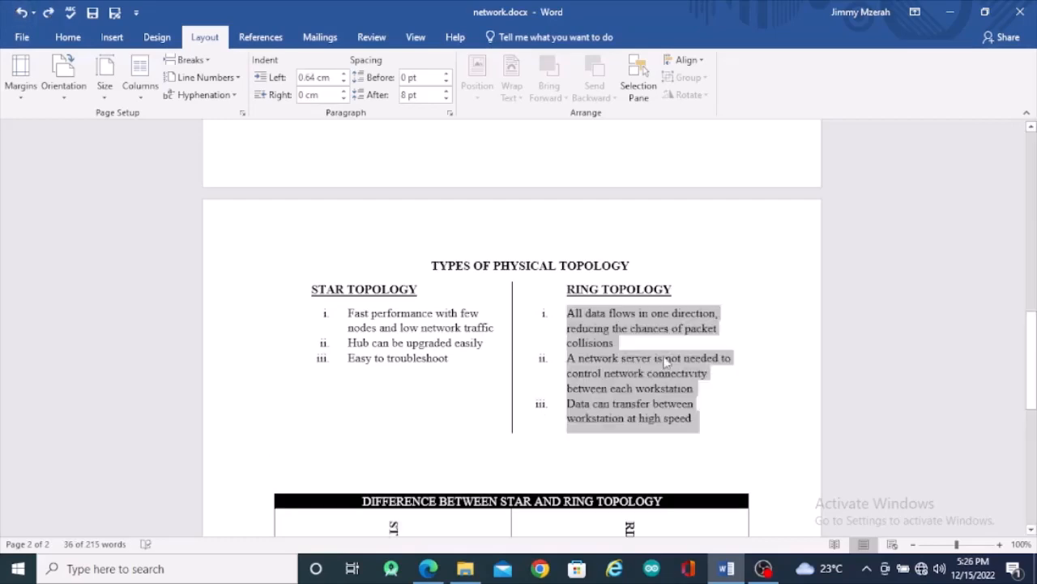
pyautogui.click(761, 420)
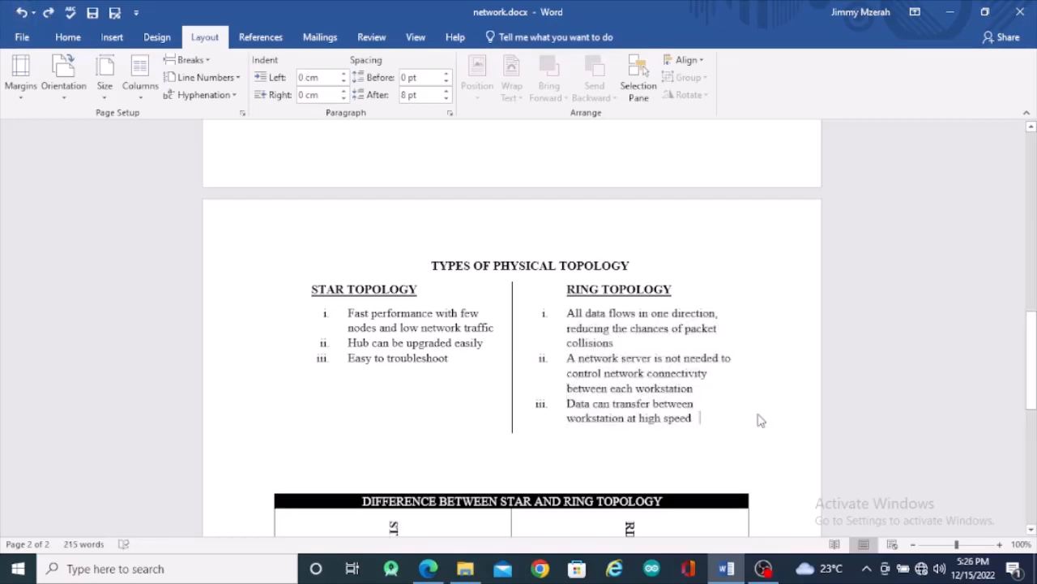
pyautogui.click(565, 313)
pyautogui.press('BackSpace')
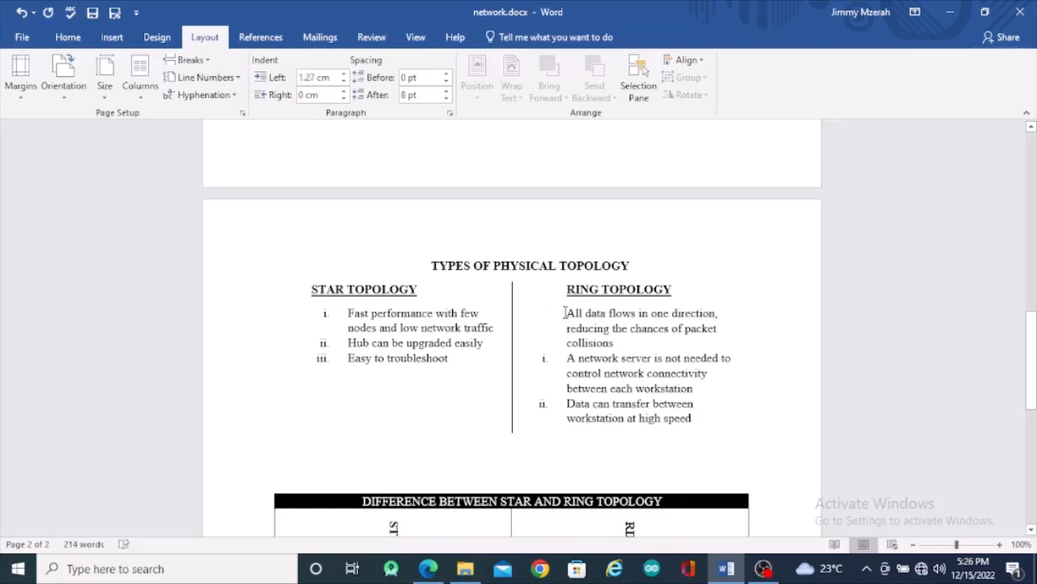
pyautogui.hotkey('ctrl', 'z')
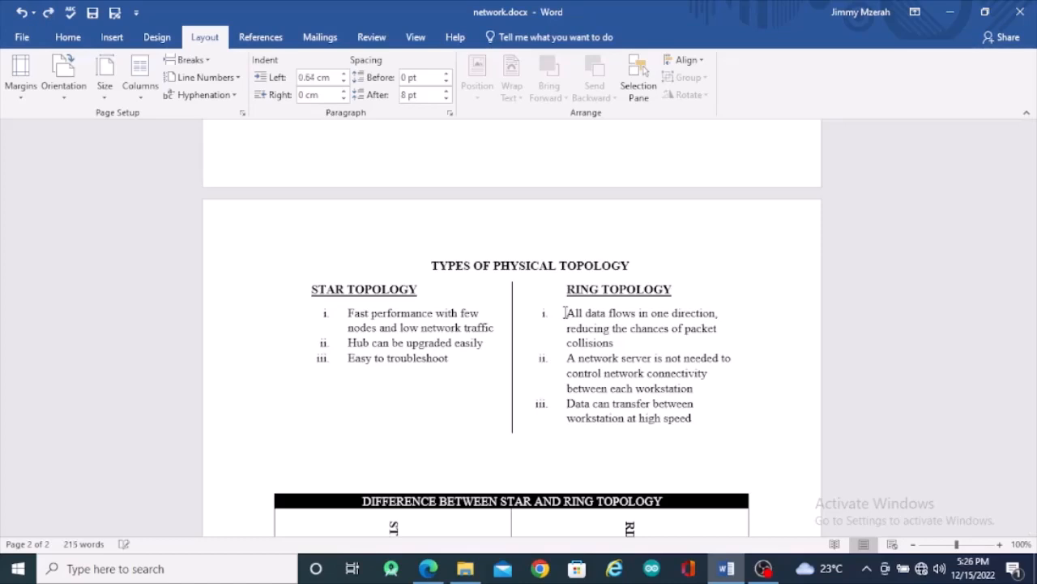
pyautogui.moveTo(565, 313); pyautogui.dragTo(616, 344)
pyautogui.moveTo(574, 394); pyautogui.dragTo(693, 417)
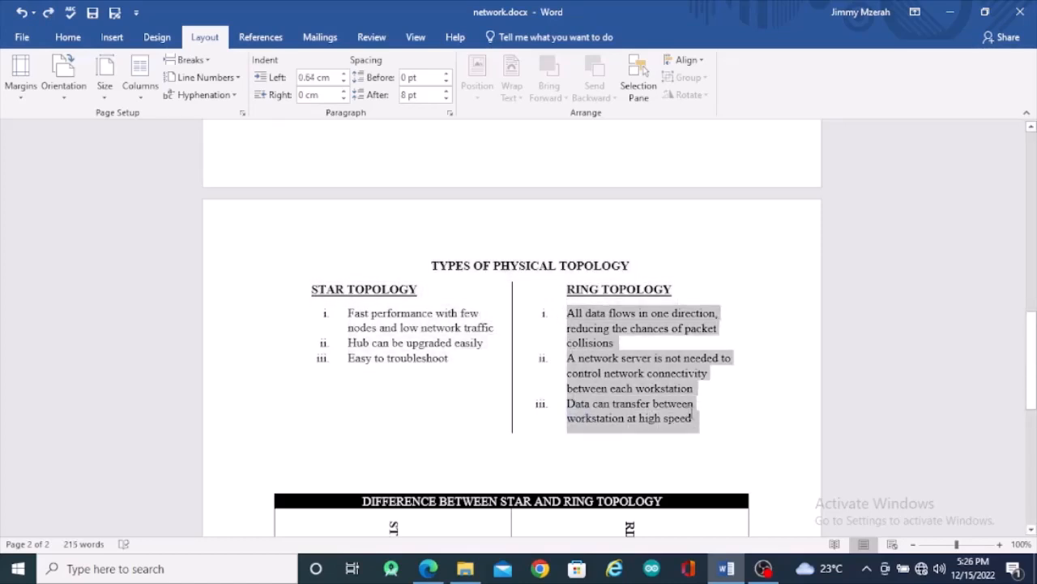
pyautogui.doubleClick(545, 321)
pyautogui.doubleClick(544, 322)
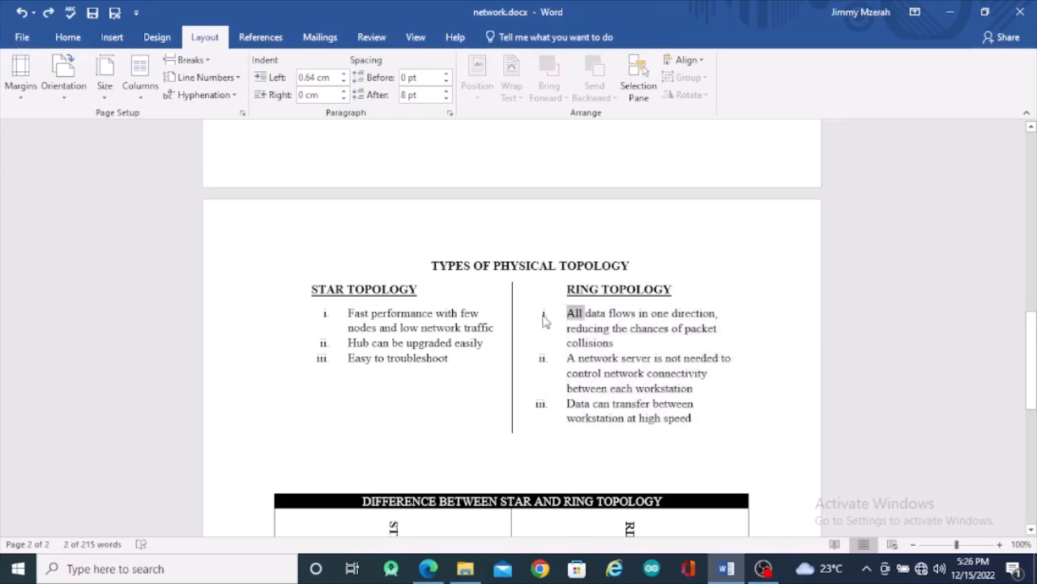
pyautogui.tripleClick(545, 322)
pyautogui.click(631, 329)
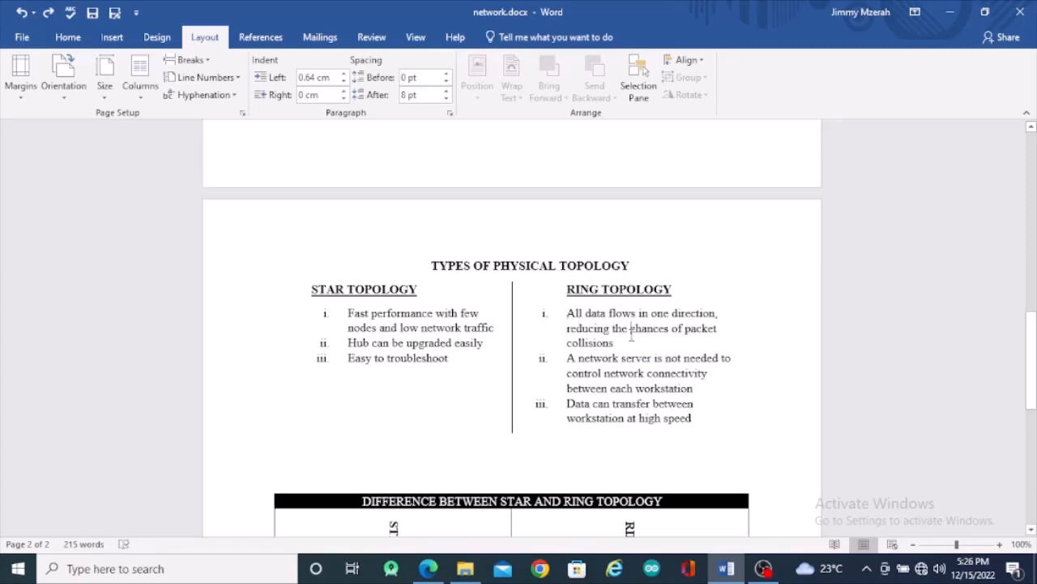
# Set a 2 cm hanging indent on the three numbered items under RING TOPOLOGY.
pyautogui.moveTo(546, 318); pyautogui.dragTo(695, 418)
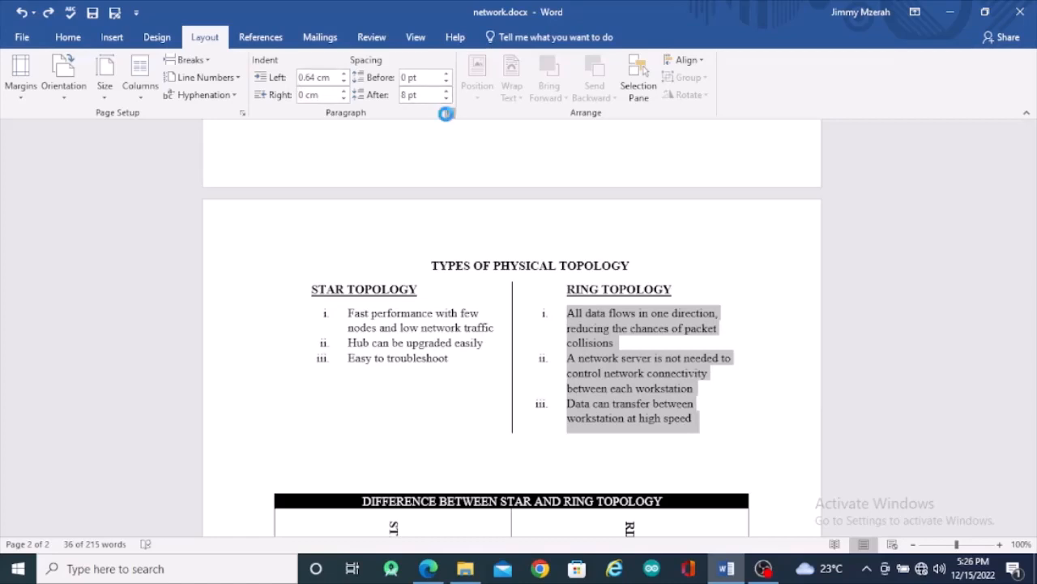
pyautogui.click(450, 112)
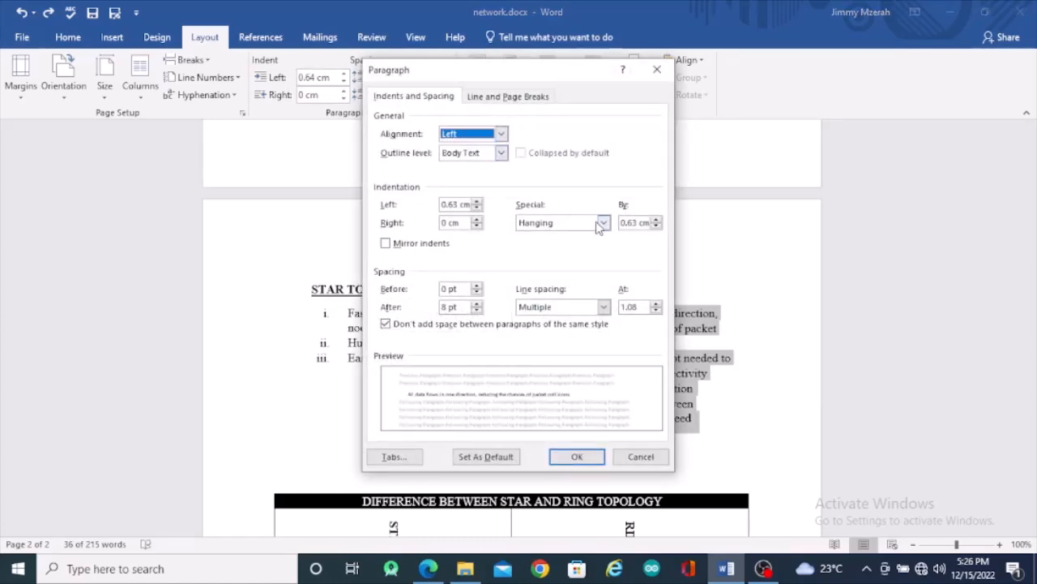
pyautogui.click(655, 219)
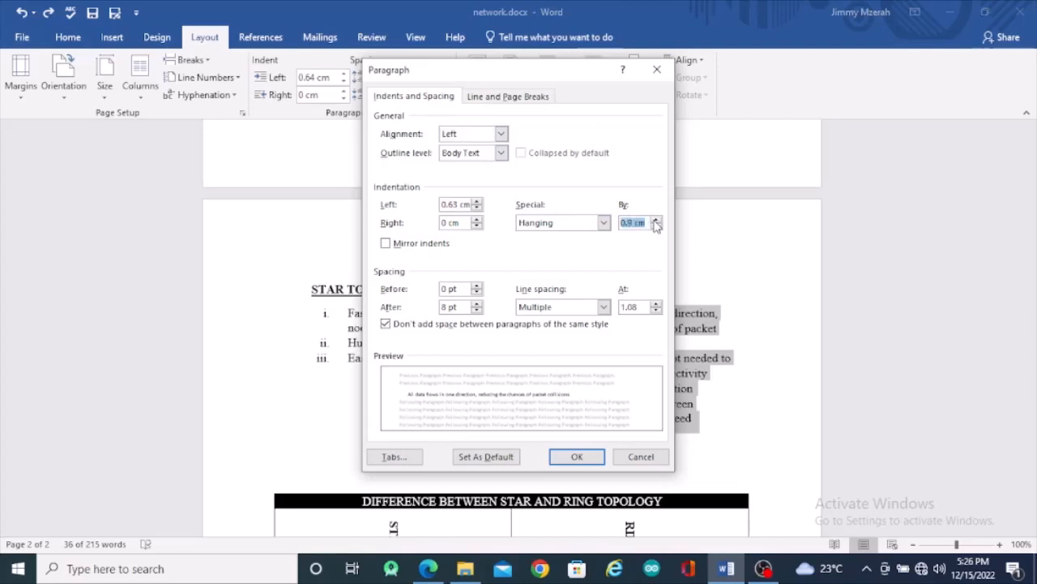
pyautogui.click(655, 220)
pyautogui.click(655, 219)
pyautogui.click(654, 220)
pyautogui.click(655, 220)
pyautogui.click(655, 219)
pyautogui.click(655, 219)
pyautogui.click(654, 219)
pyautogui.click(655, 221)
pyautogui.click(656, 221)
pyautogui.click(656, 227)
pyautogui.click(656, 227)
pyautogui.click(655, 227)
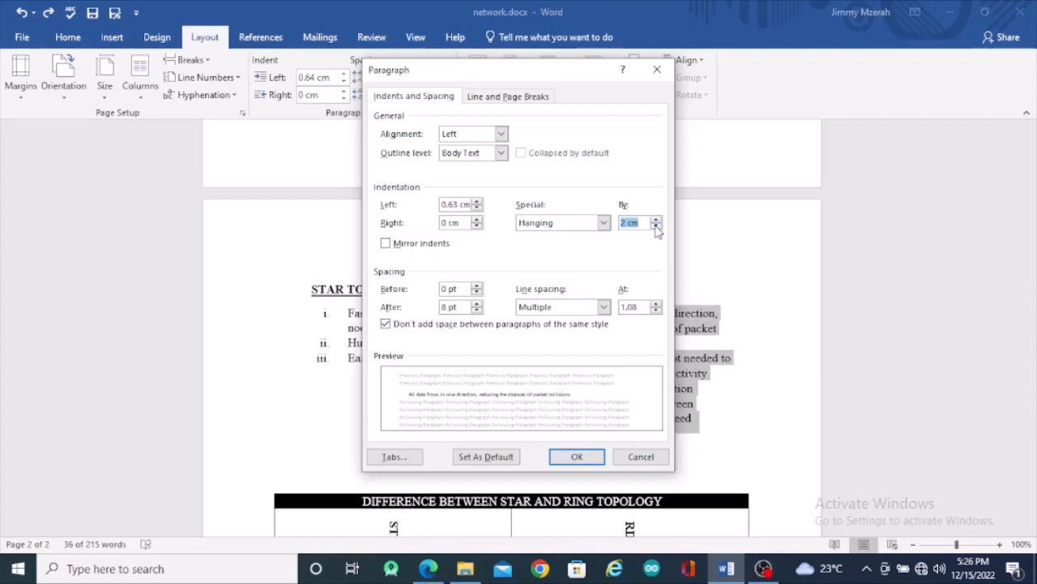
pyautogui.click(600, 459)
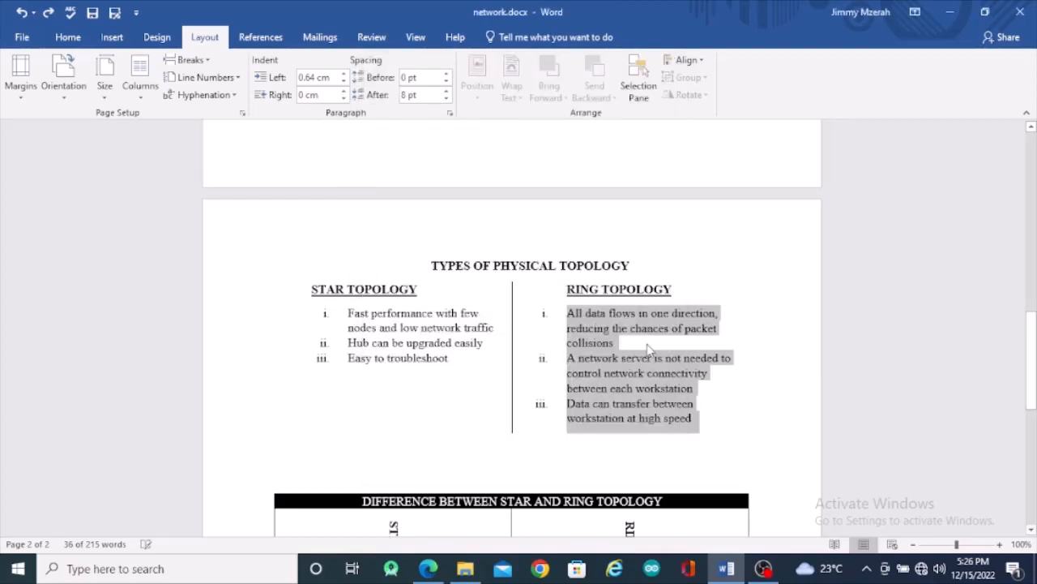
pyautogui.click(772, 443)
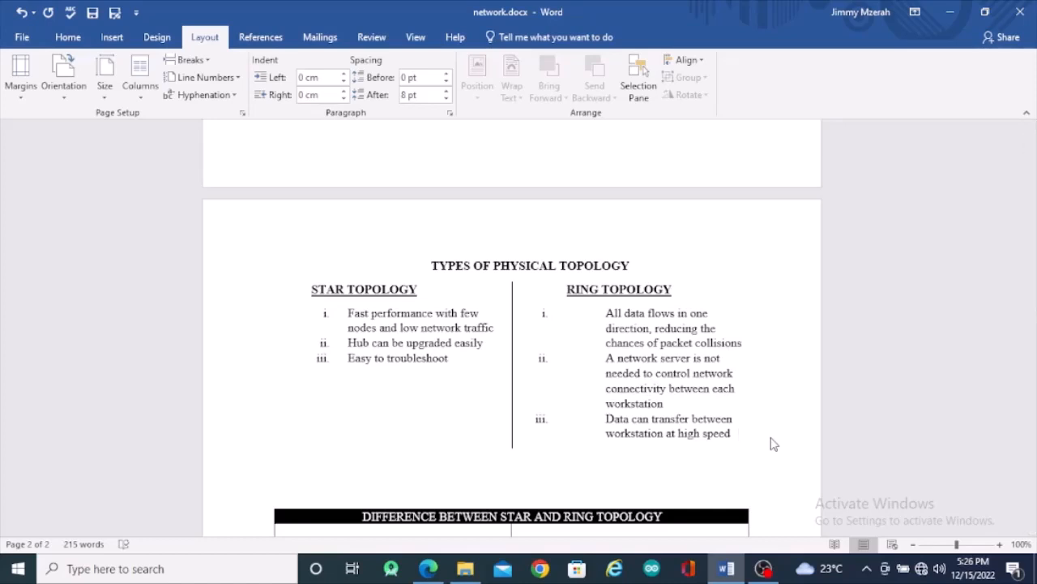
# Check the line spacing instruction in the exam PDF in Edge, and apply 1.5 line spacing to the STAR TOPOLOGY list in Word.
pyautogui.click(428, 568)
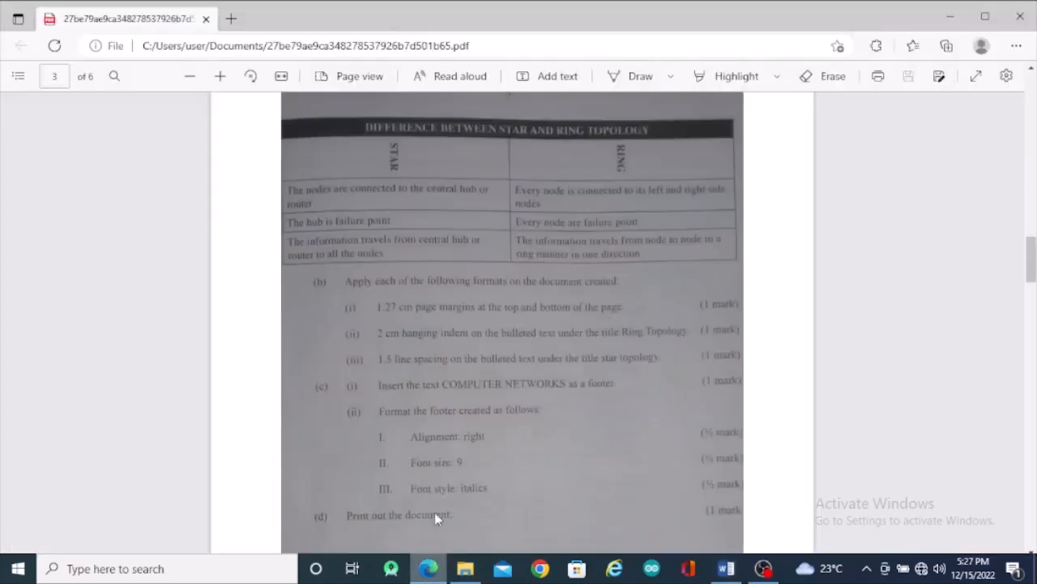
pyautogui.scroll(-2, 402, 329)
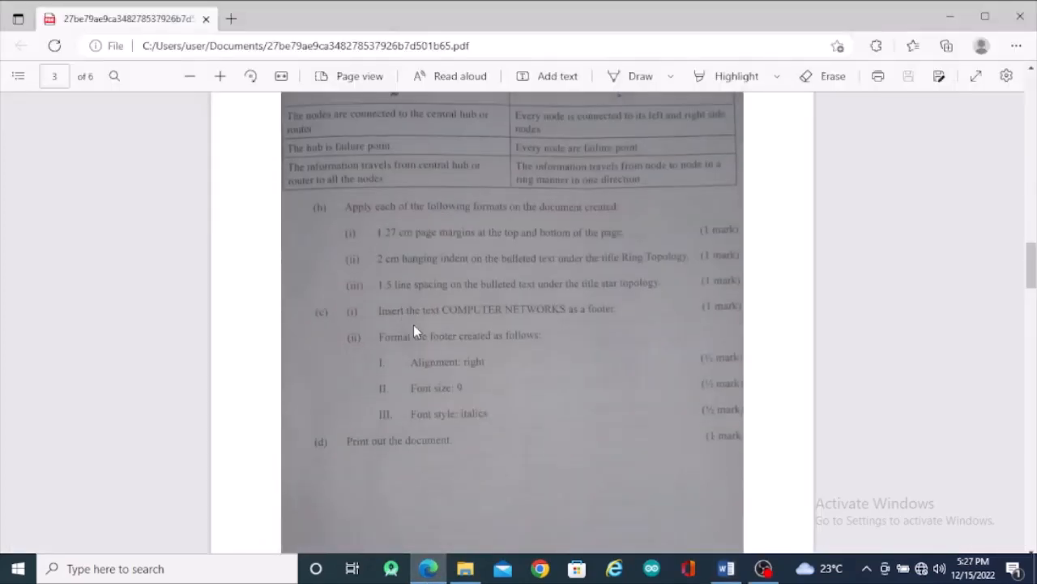
pyautogui.scroll(-2, 413, 324)
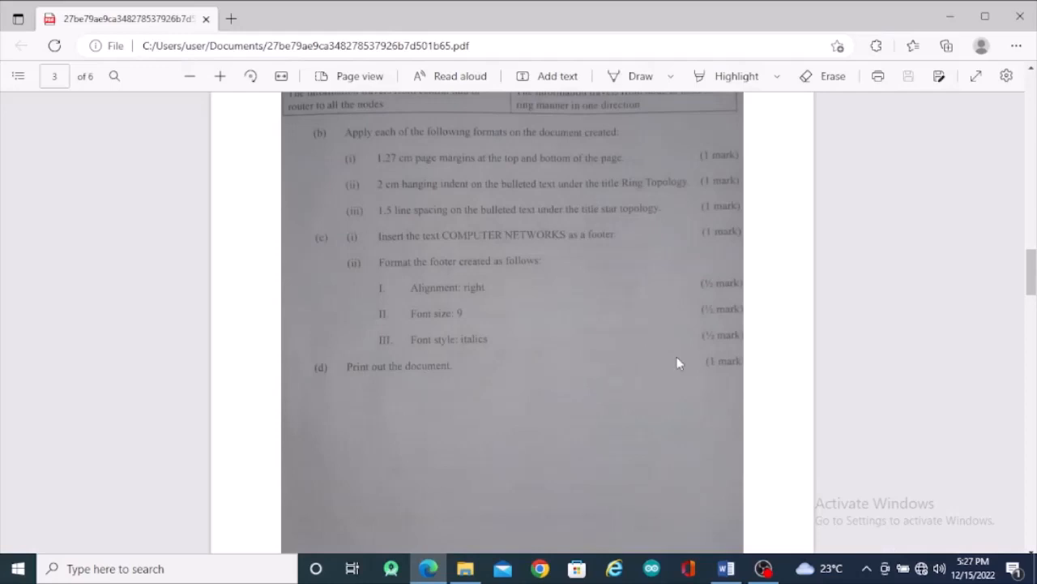
pyautogui.click(727, 568)
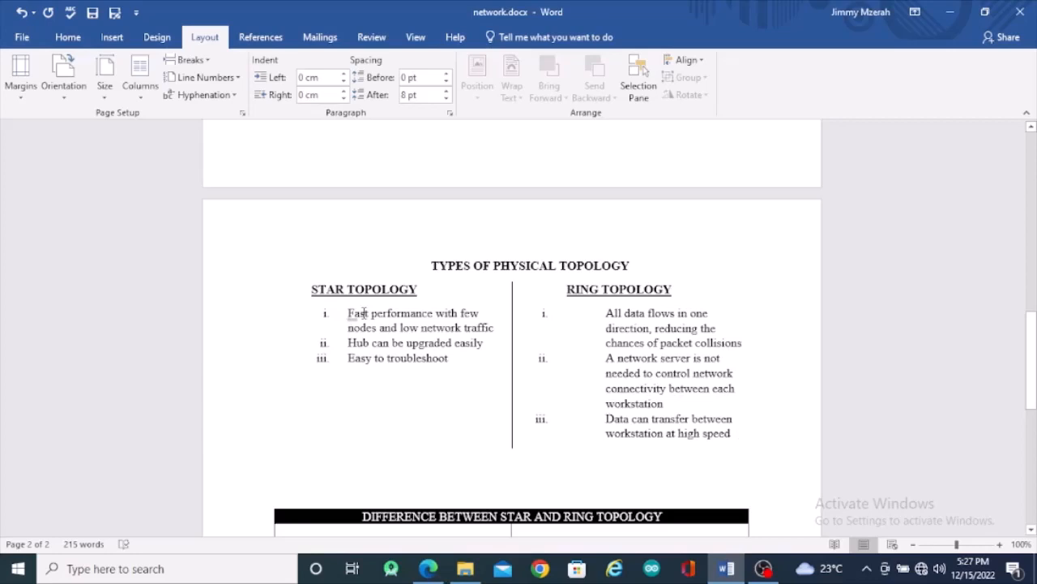
pyautogui.moveTo(364, 313); pyautogui.dragTo(457, 370)
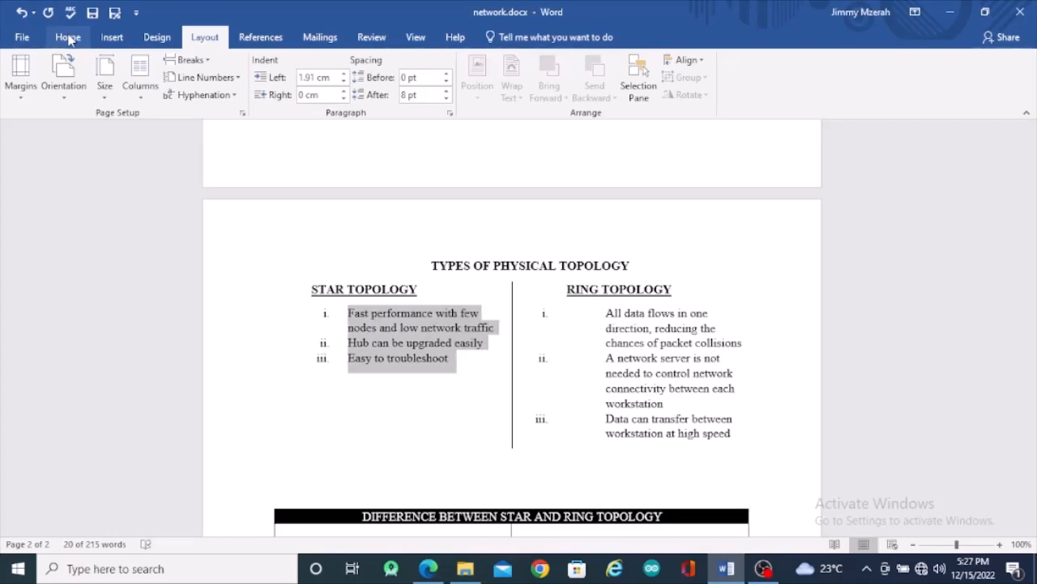
pyautogui.click(68, 38)
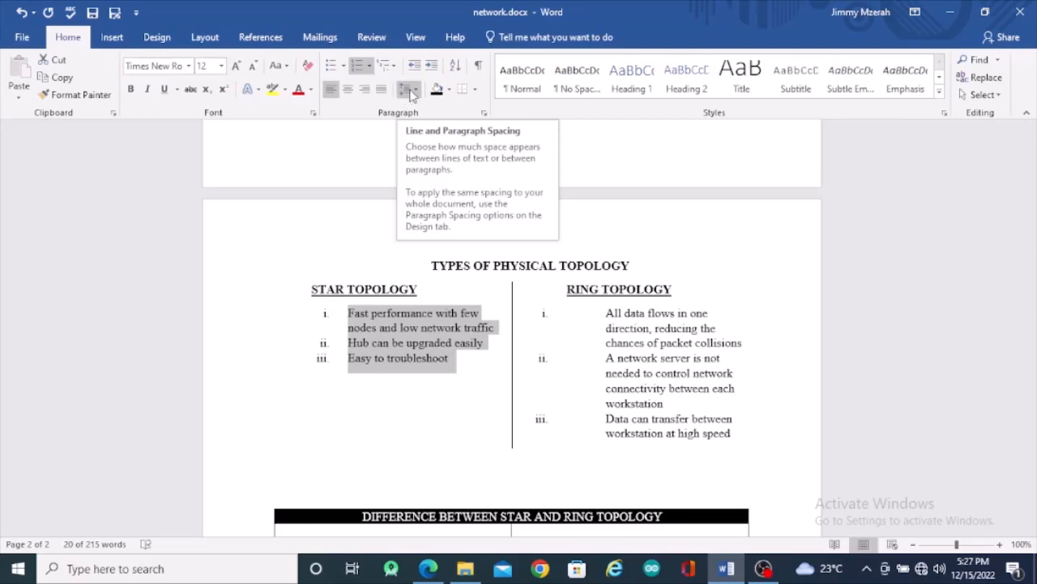
pyautogui.click(415, 96)
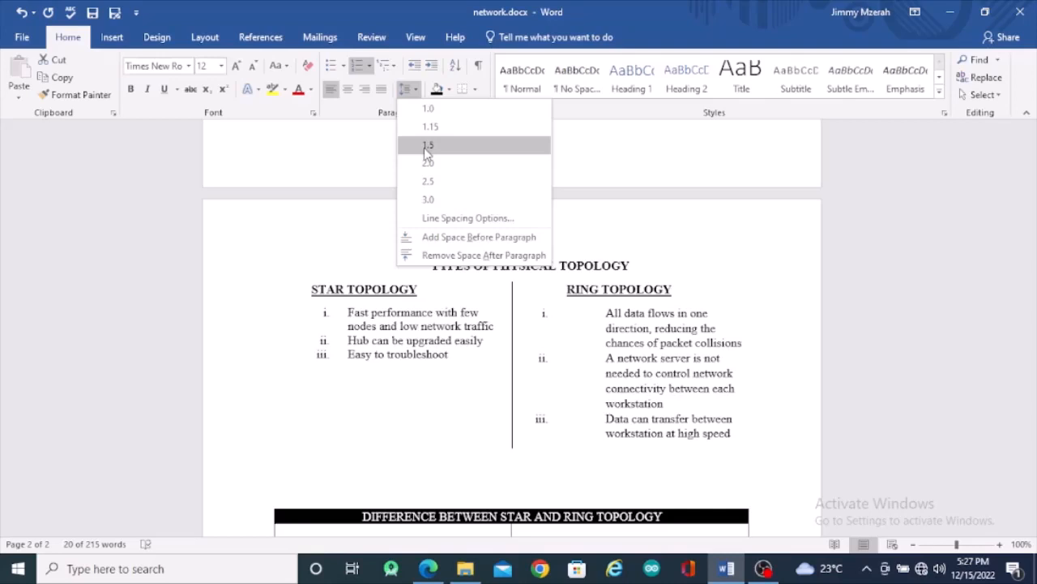
pyautogui.click(425, 146)
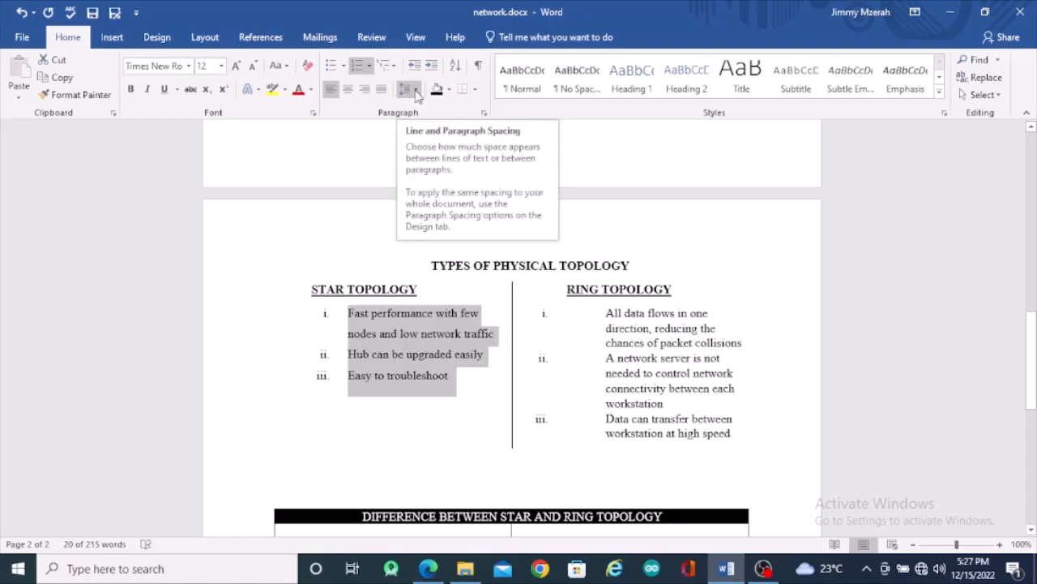
# Review the line spacing applied to the STAR TOPOLOGY list, including in its paragraph settings.
pyautogui.click(416, 92)
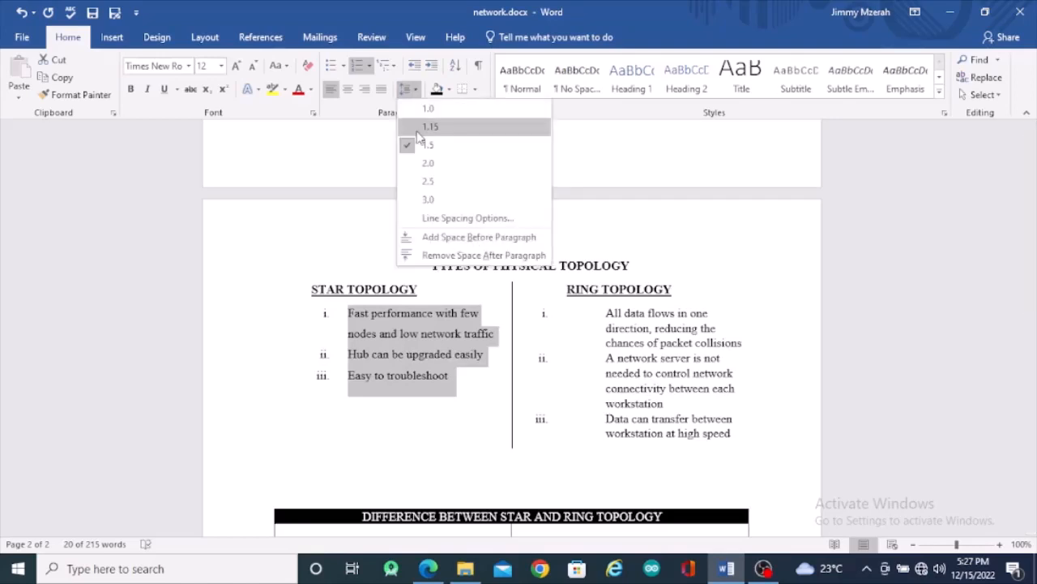
pyautogui.click(679, 242)
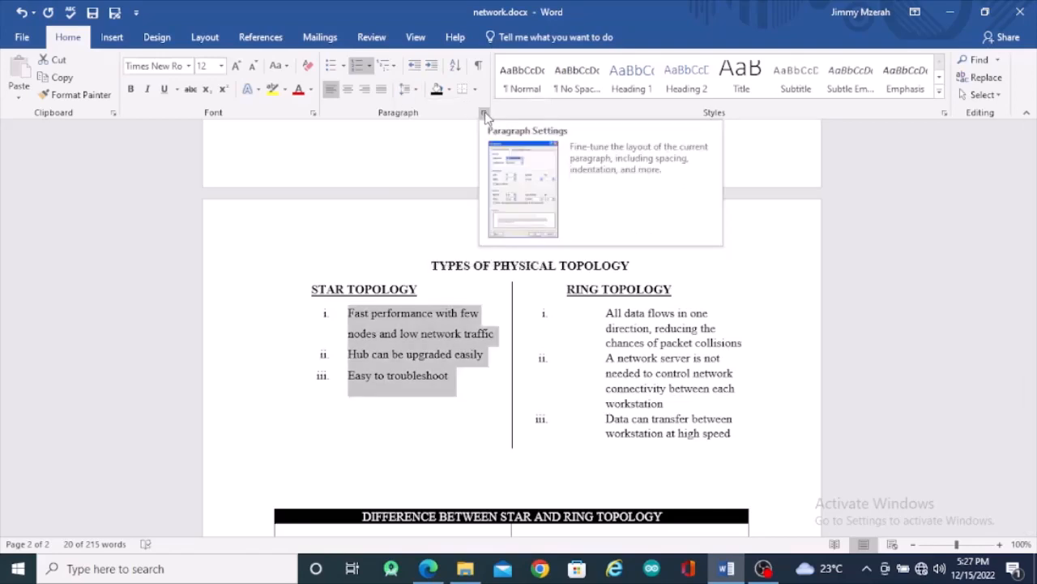
pyautogui.click(484, 113)
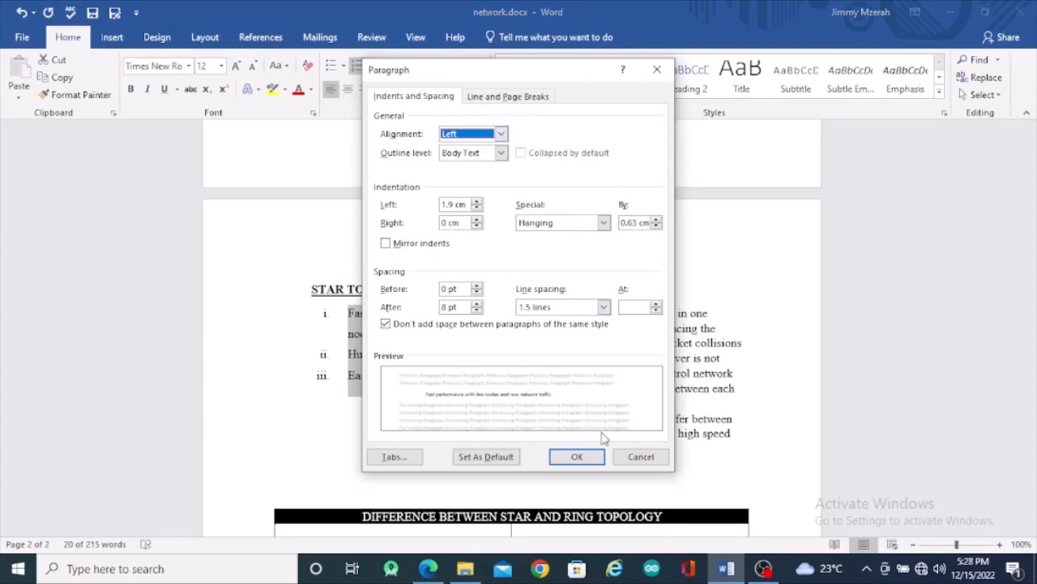
pyautogui.click(594, 460)
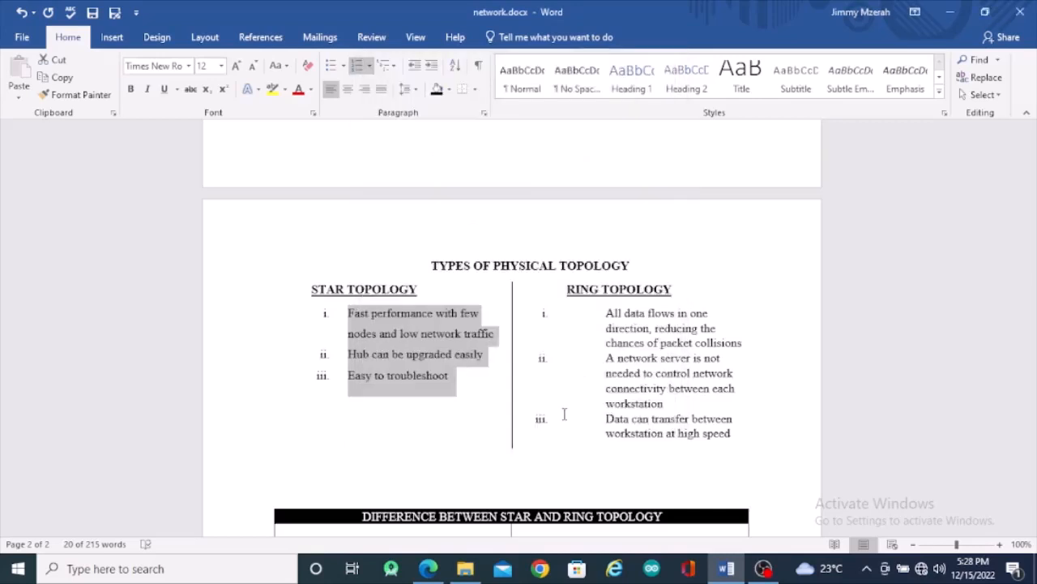
pyautogui.click(205, 38)
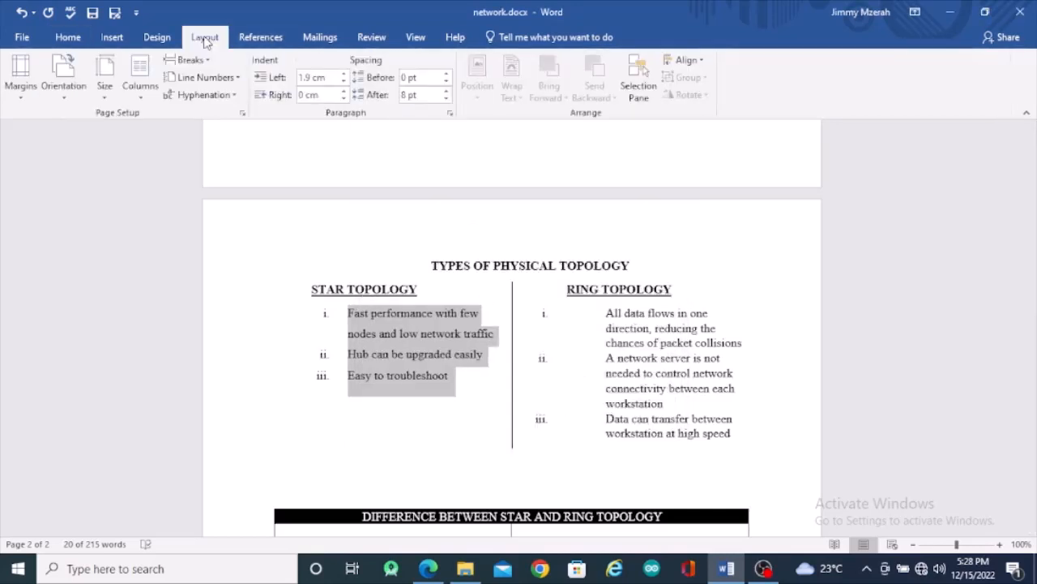
pyautogui.click(449, 113)
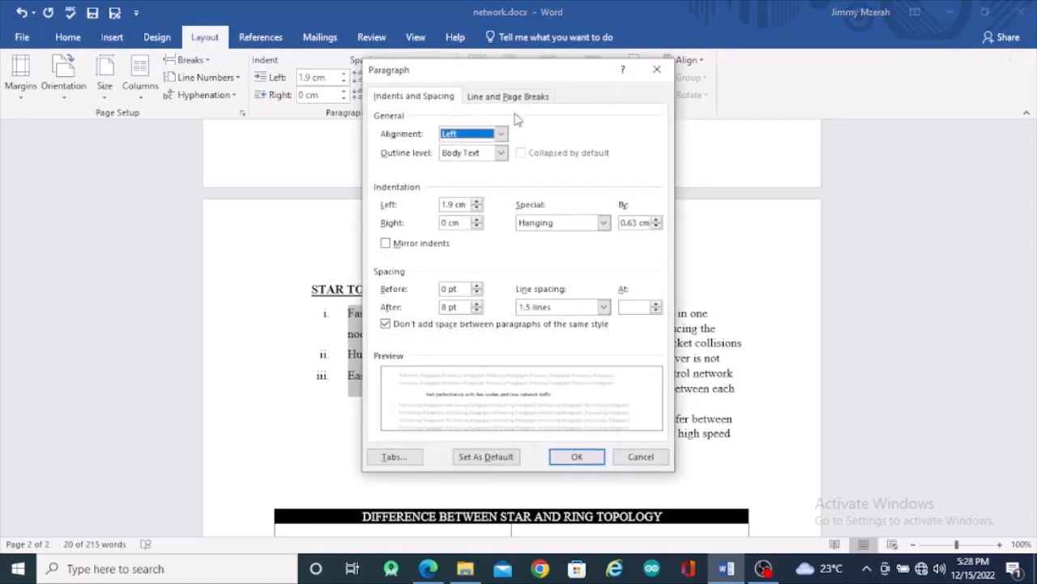
pyautogui.click(656, 69)
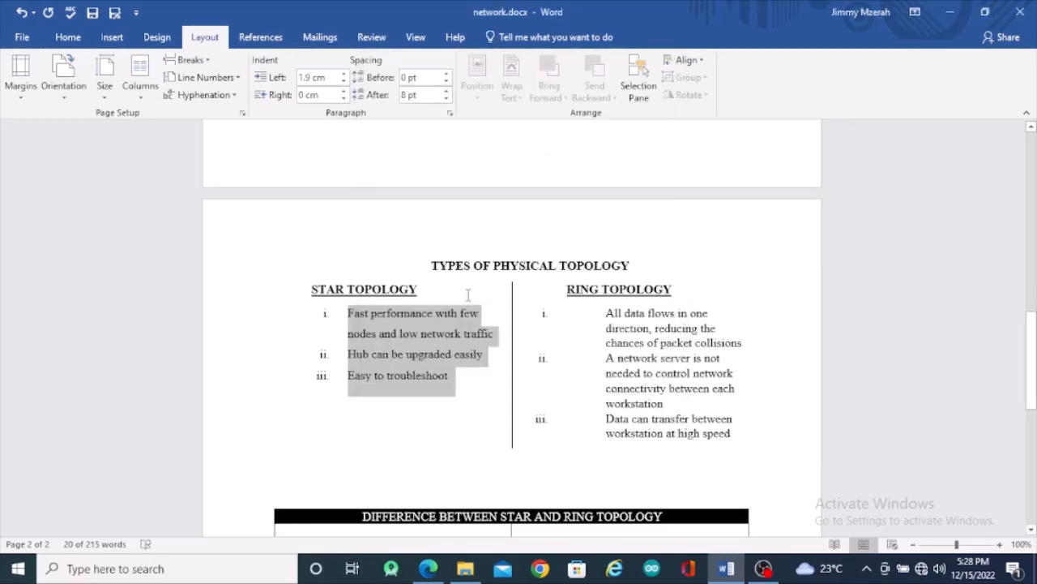
# Read the footer text and formatting instructions in the exam PDF in Edge, ending back in Word below the comparison table.
pyautogui.scroll(-2, 468, 294)
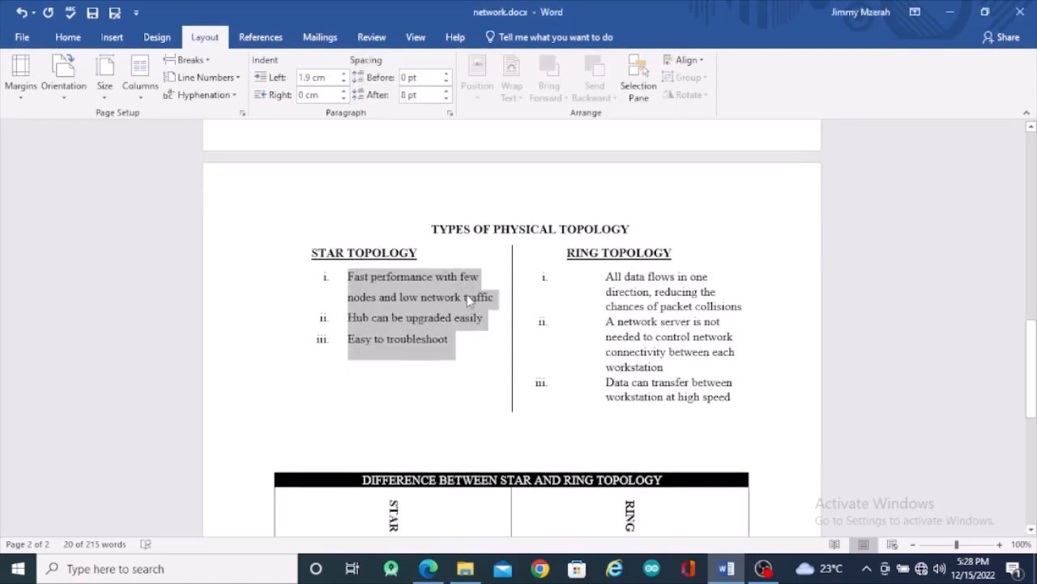
pyautogui.click(427, 569)
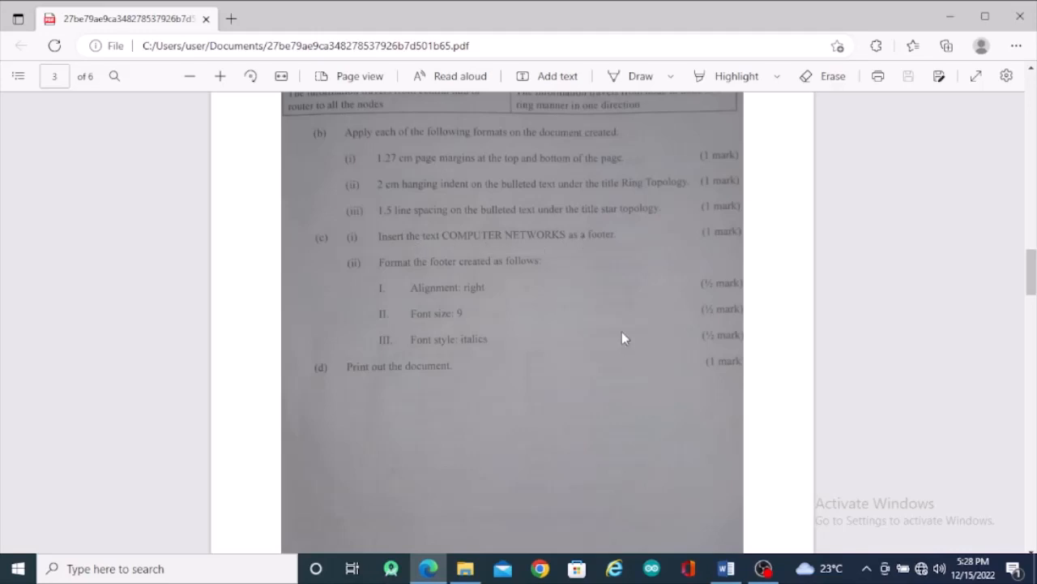
pyautogui.click(727, 569)
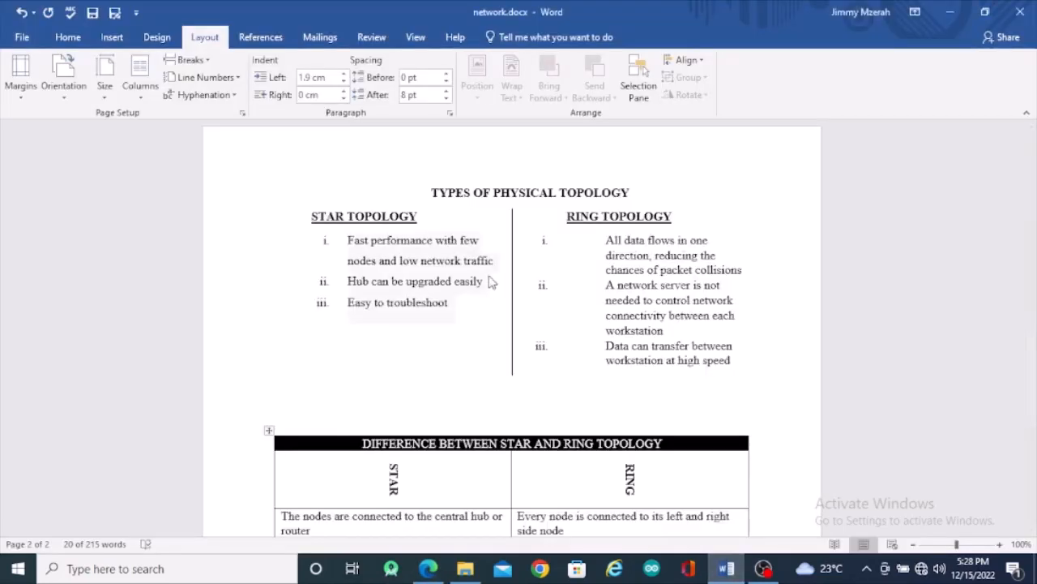
pyautogui.moveTo(347, 240); pyautogui.dragTo(500, 278)
pyautogui.scroll(-3, 489, 277)
pyautogui.scroll(-5, 486, 275)
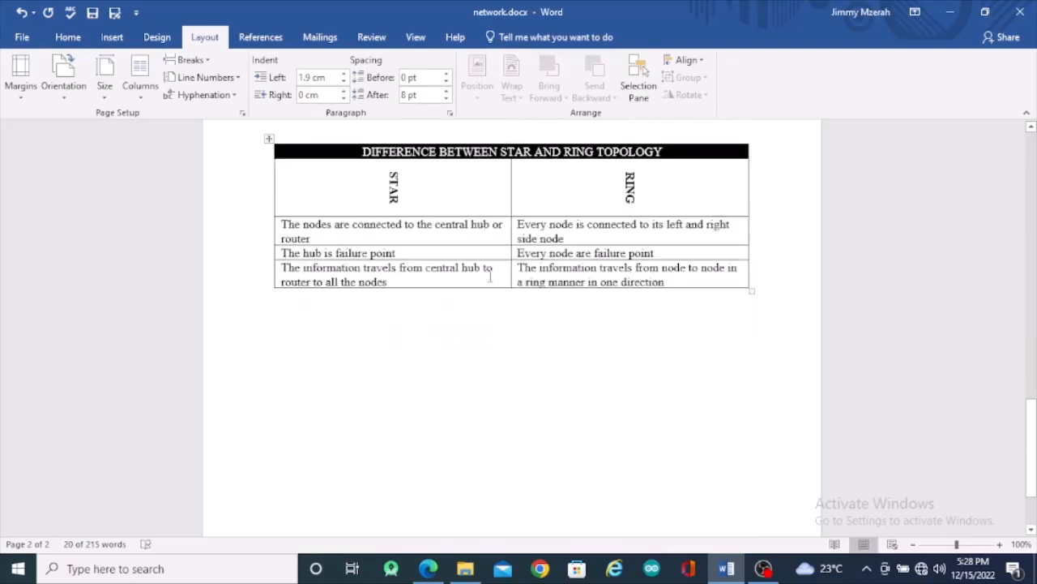
pyautogui.click(69, 37)
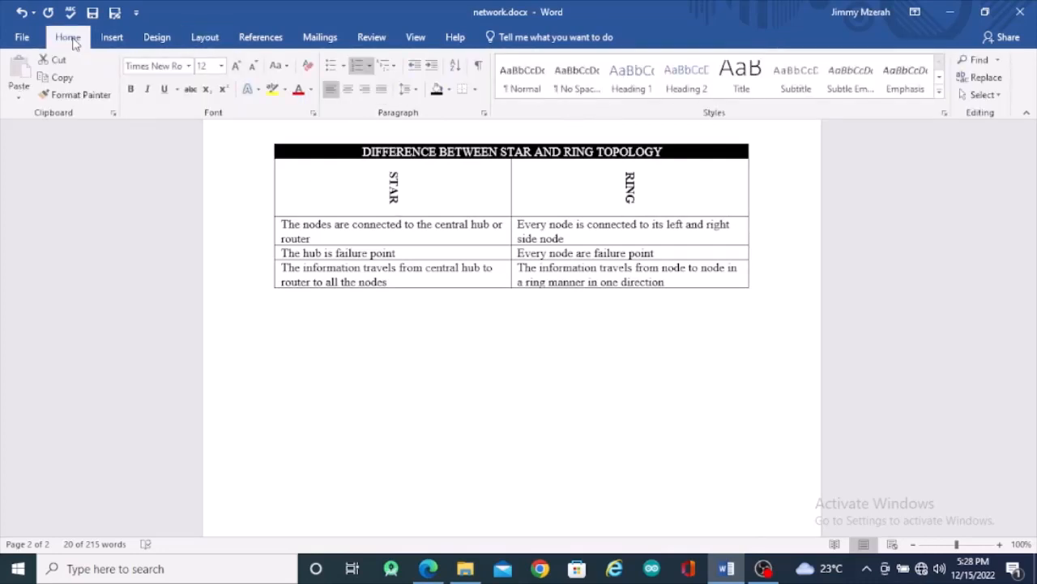
pyautogui.click(113, 38)
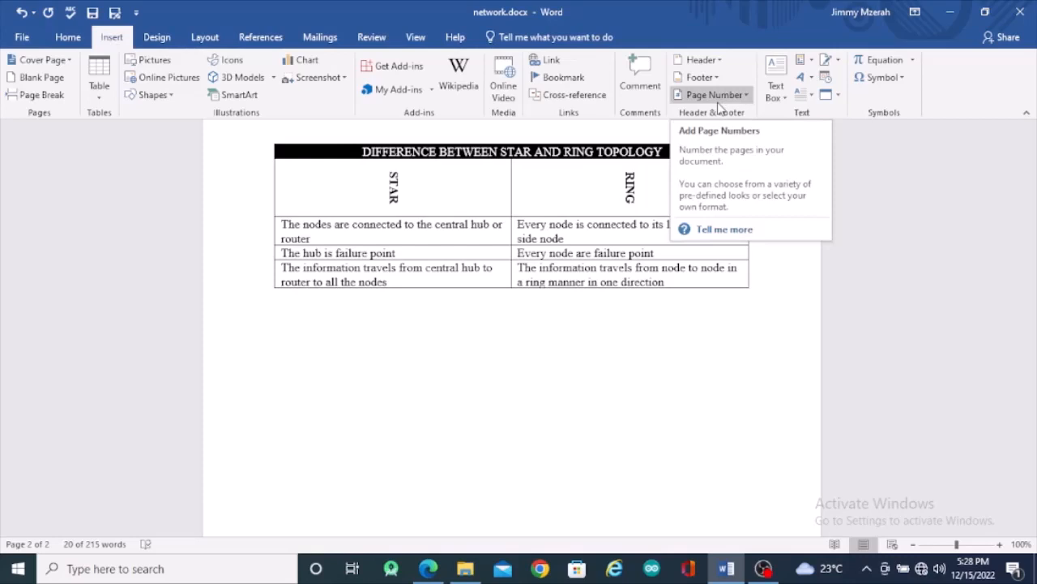
pyautogui.click(421, 567)
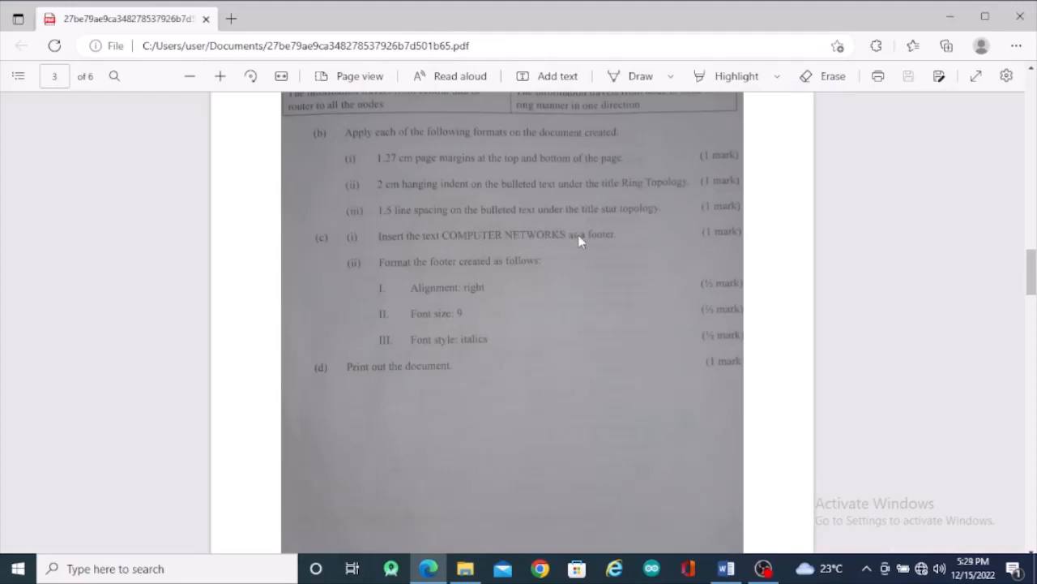
pyautogui.click(726, 567)
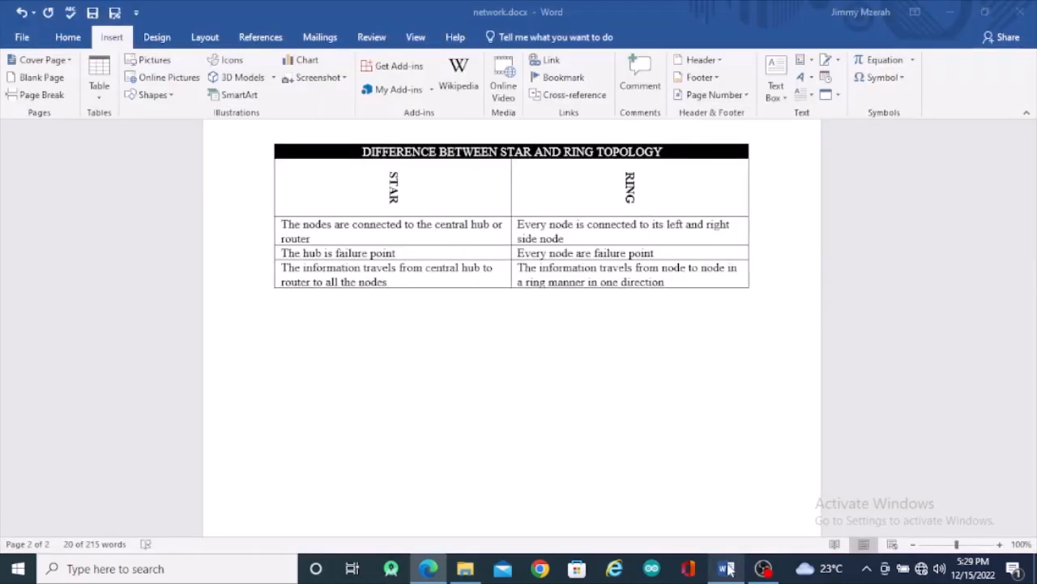
# Open the document's footer for editing without applying a built-in footer design.
pyautogui.click(717, 77)
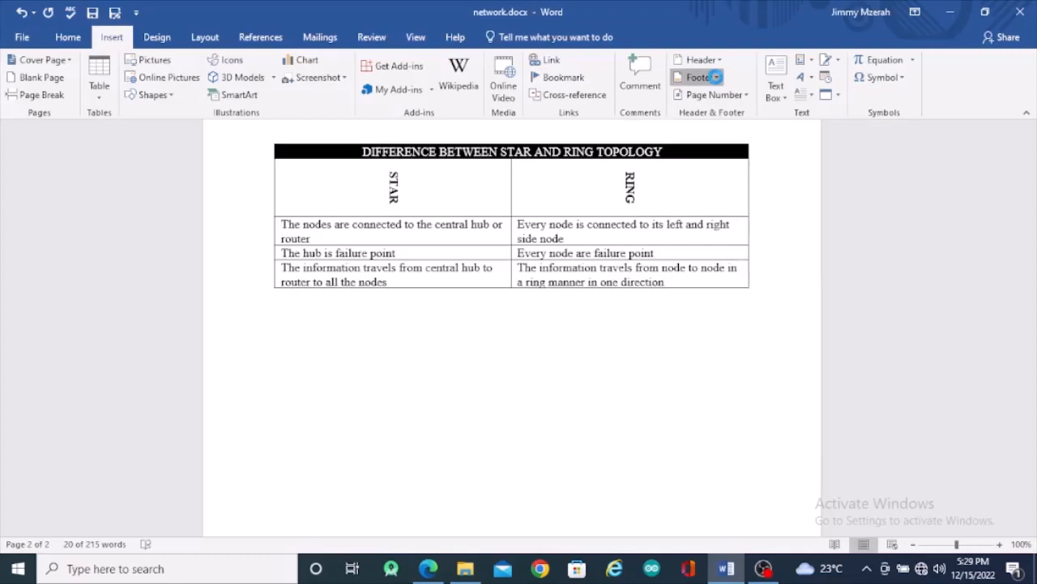
pyautogui.click(715, 77)
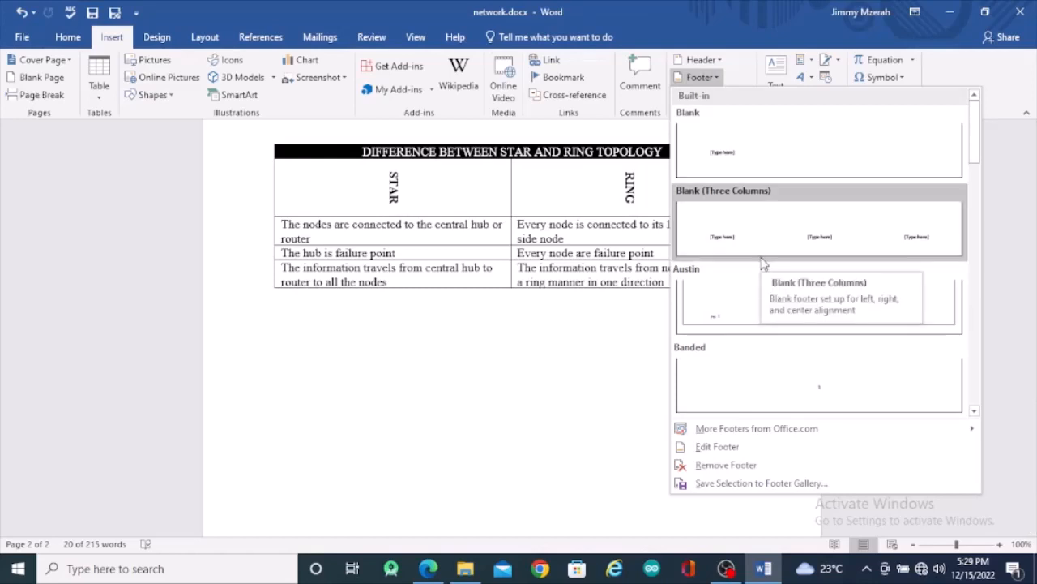
pyautogui.click(692, 447)
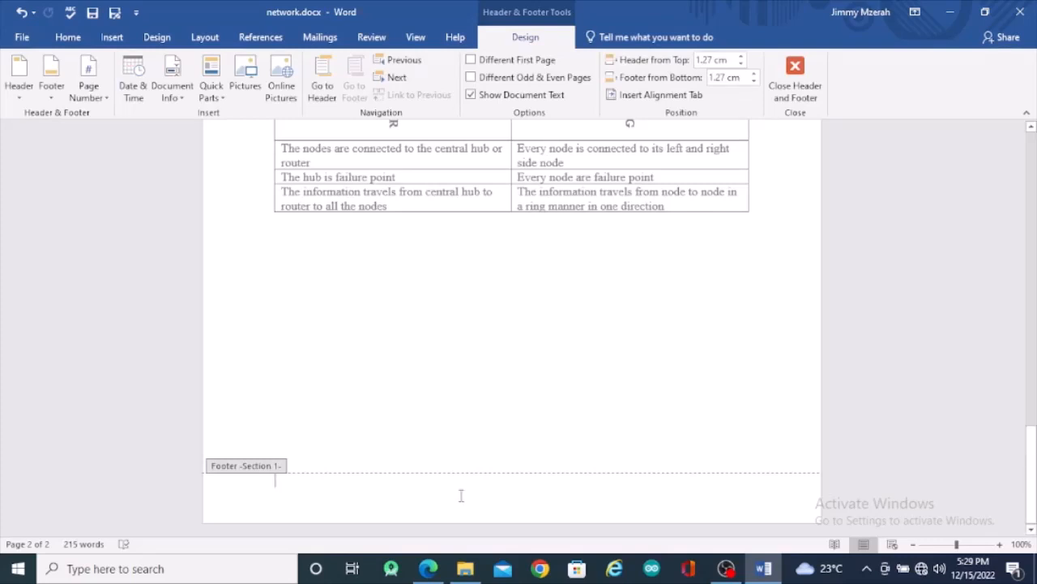
# Enter COMPUTER NETWORKS in capitals as the footer text.
pyautogui.write('co')
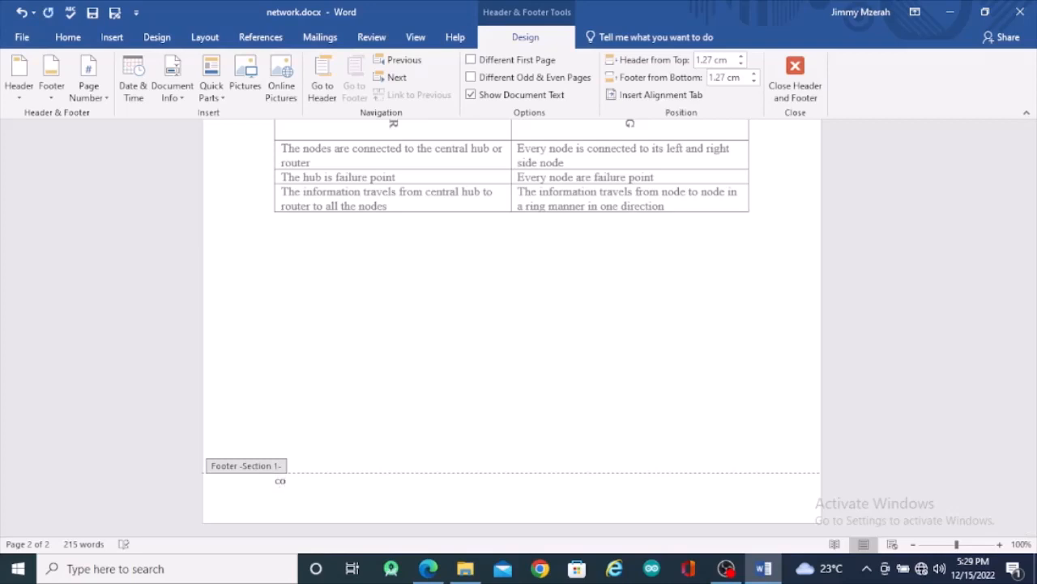
pyautogui.press('BackSpace')
pyautogui.press('BackSpace')
pyautogui.write('COMPUTER NETWORK')
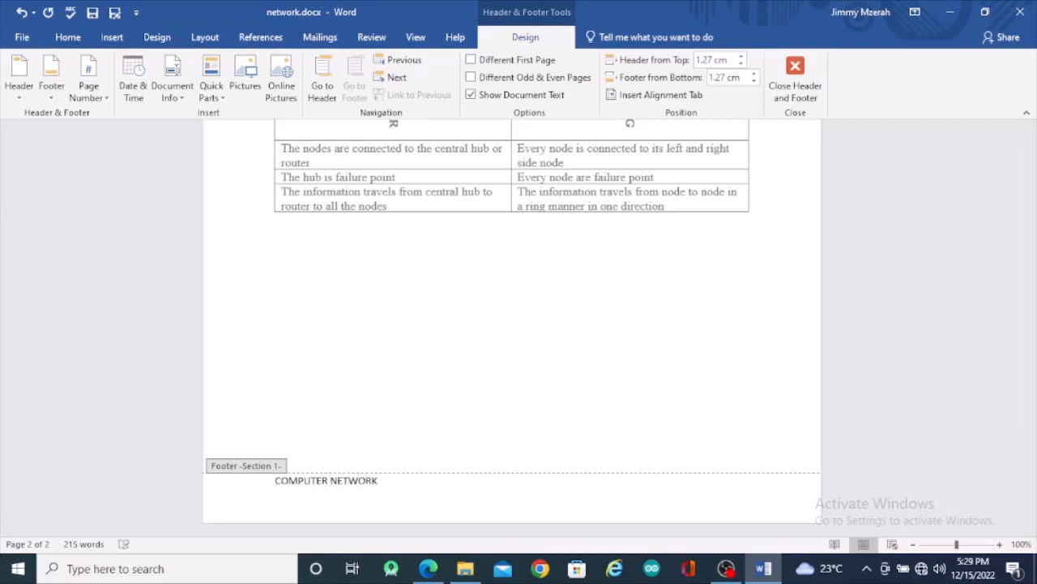
pyautogui.write('S')
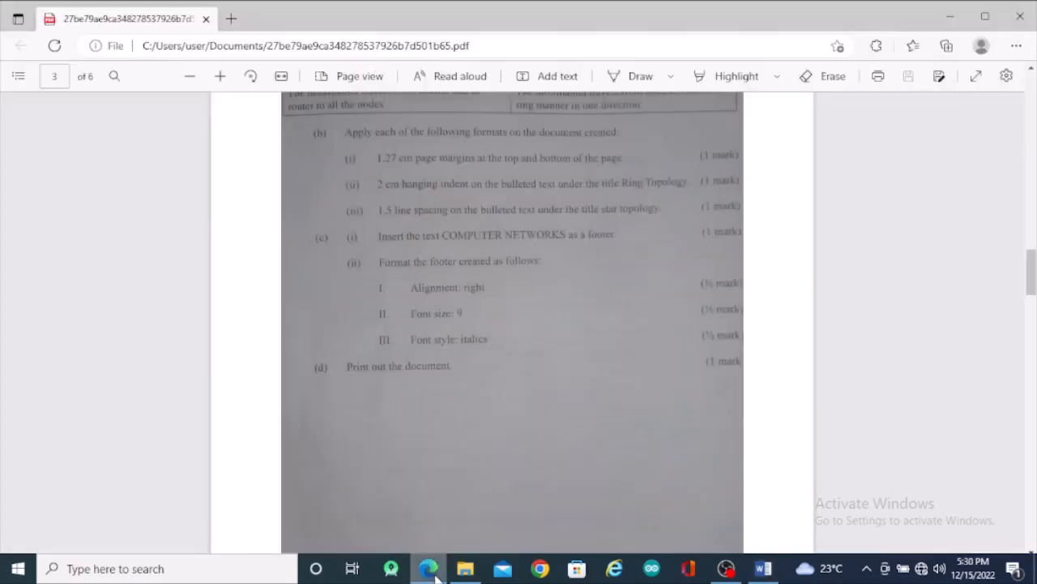
# Check the footer formatting instructions in the exam PDF in Edge, and right-align the COMPUTER NETWORKS footer text in Word.
pyautogui.click(428, 568)
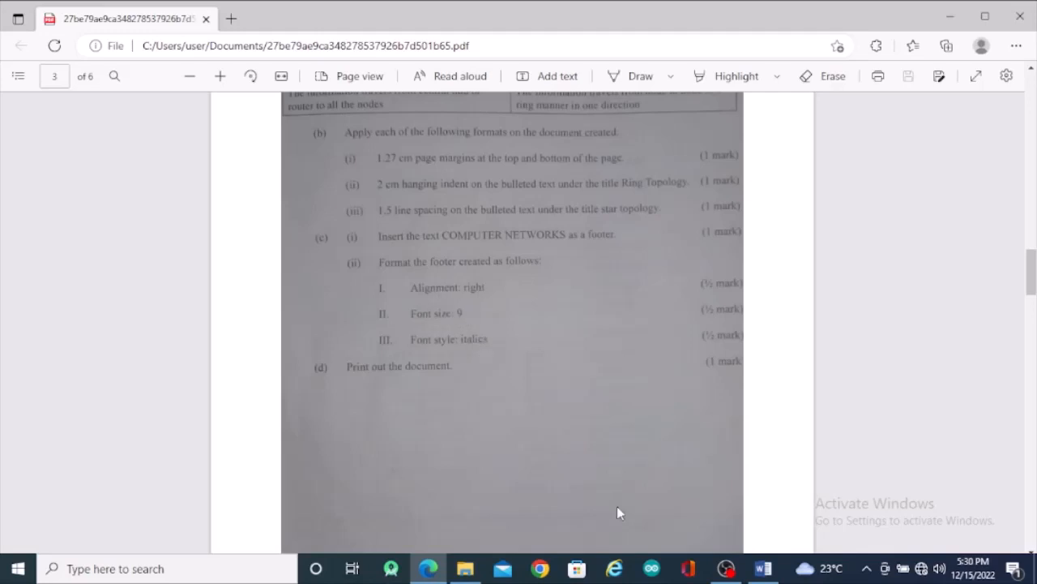
pyautogui.click(763, 568)
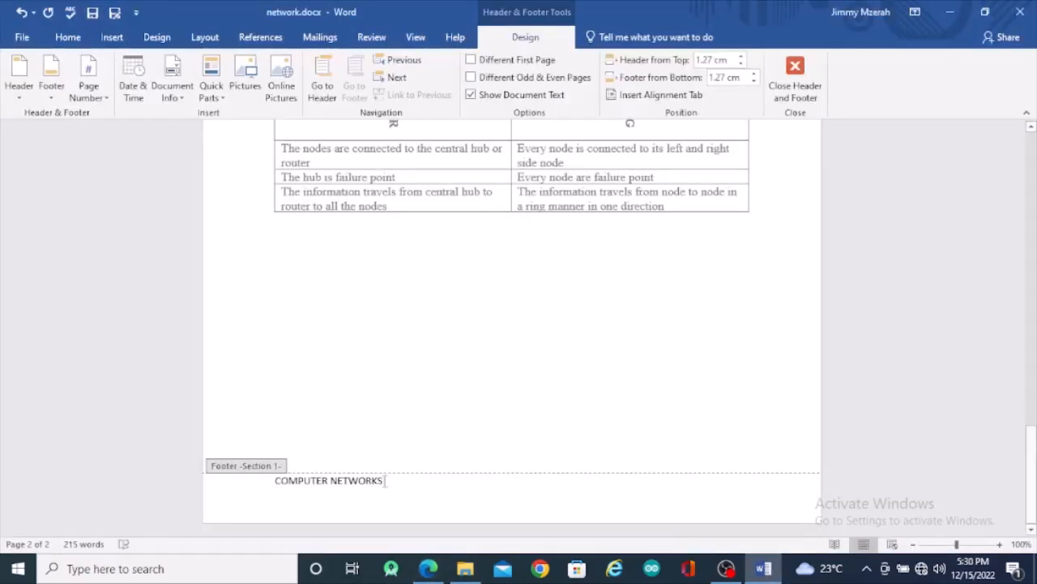
pyautogui.moveTo(383, 480); pyautogui.dragTo(277, 482)
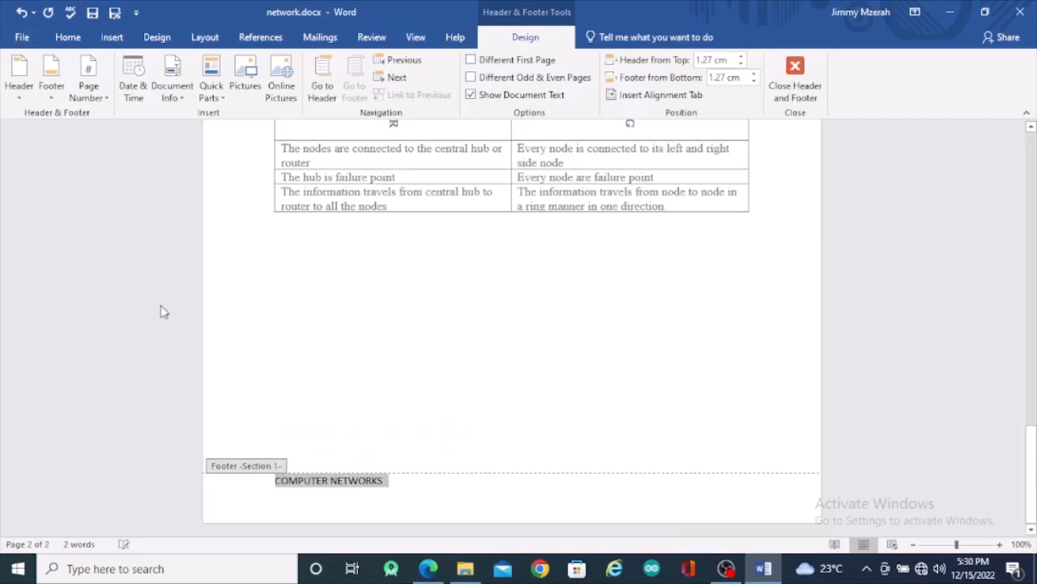
pyautogui.click(68, 39)
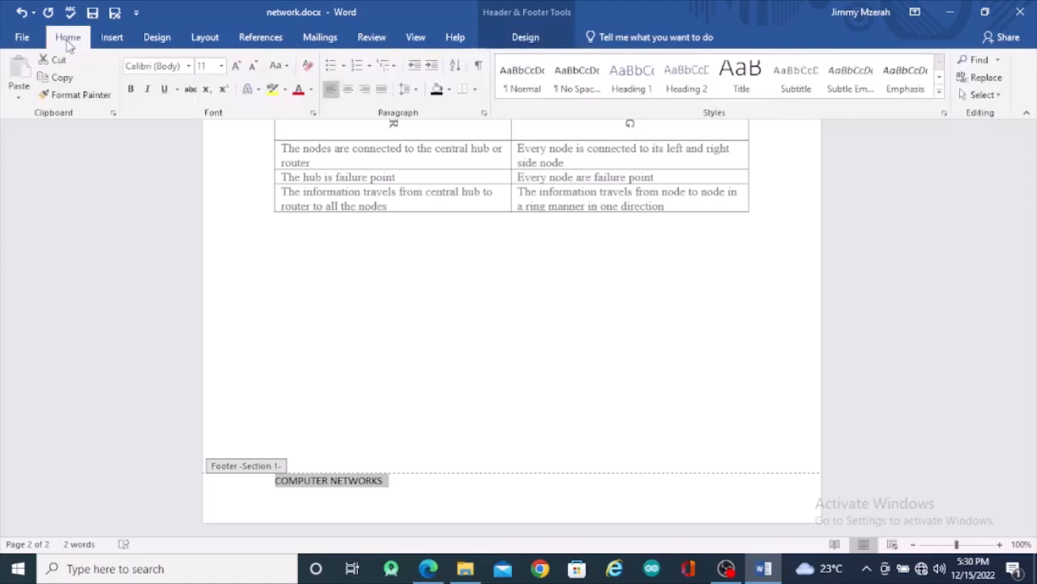
pyautogui.click(363, 90)
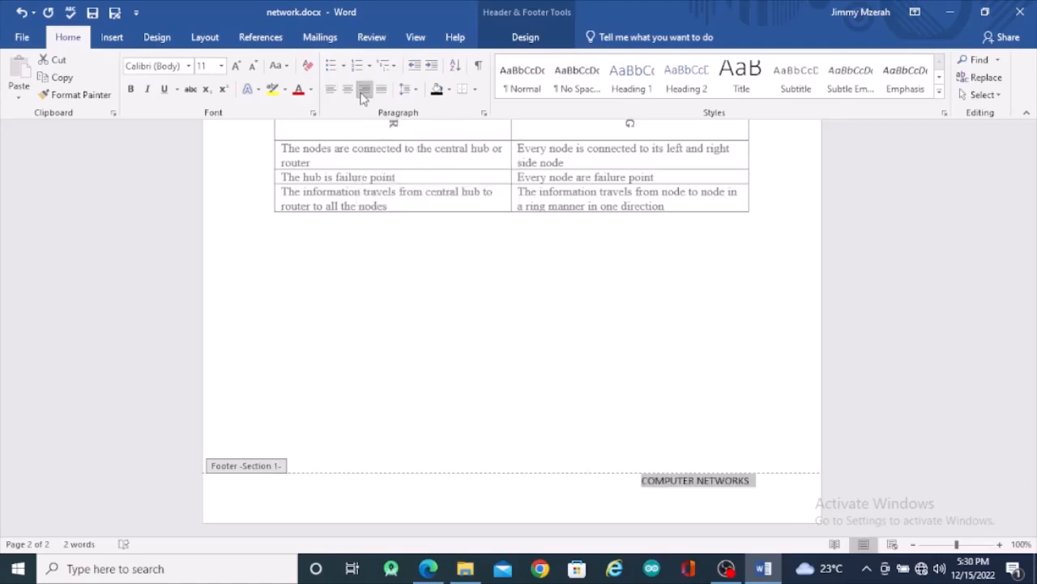
# Format the footer text as size 9, Times New Roman, italic, and close footer editing.
pyautogui.click(222, 67)
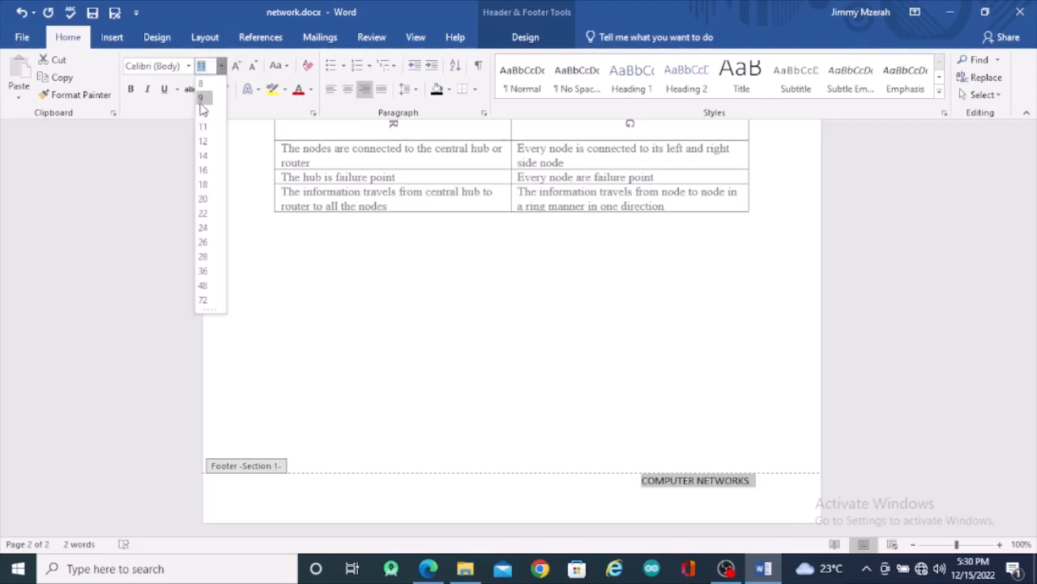
pyautogui.click(200, 104)
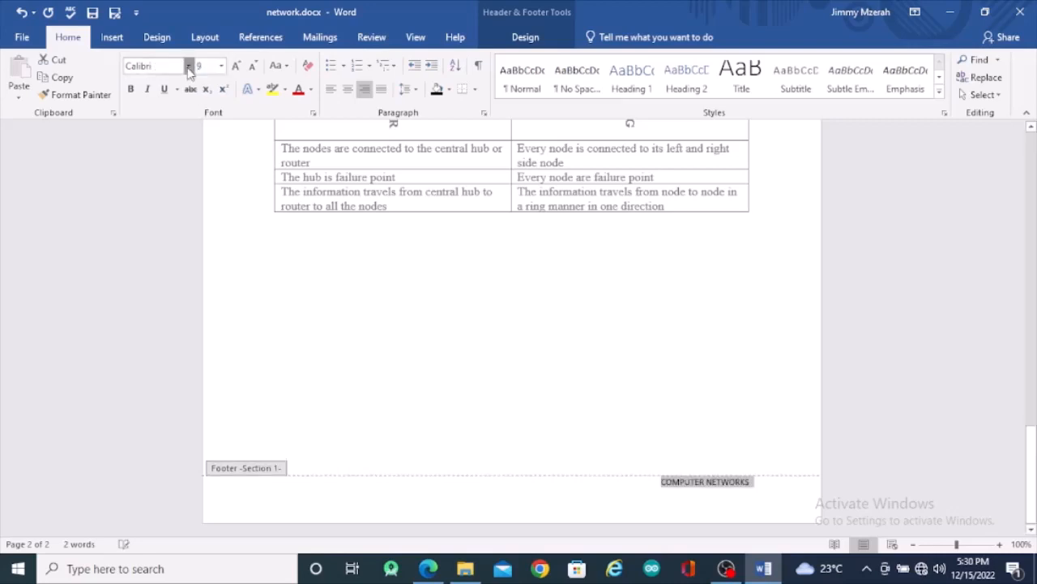
pyautogui.click(188, 66)
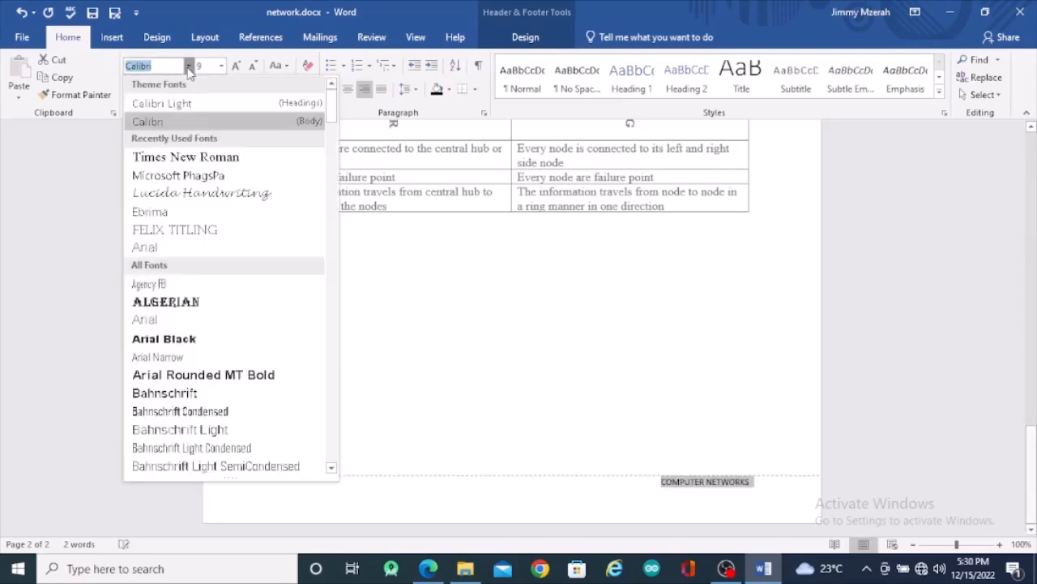
pyautogui.click(181, 159)
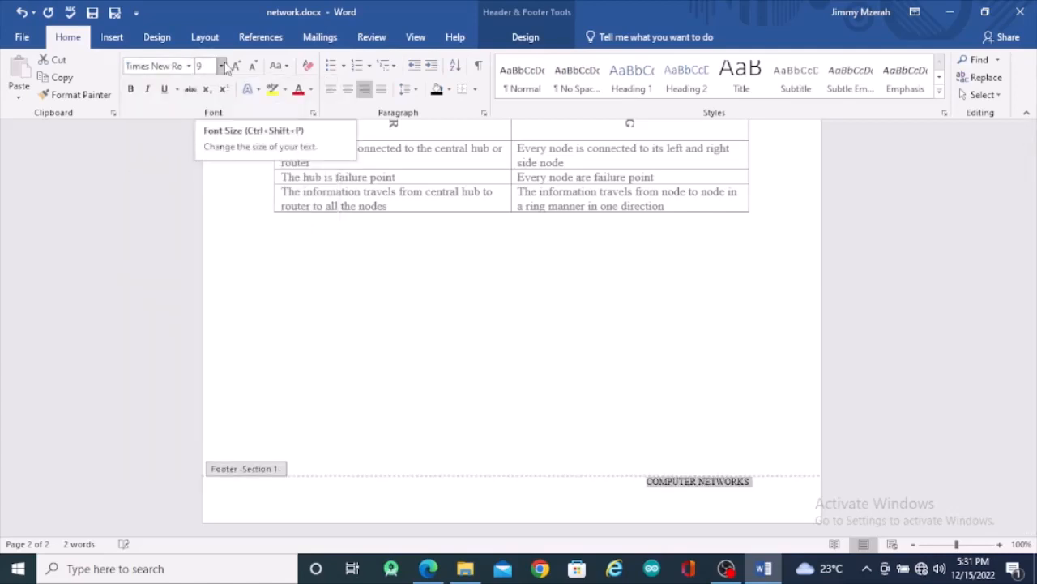
pyautogui.click(148, 90)
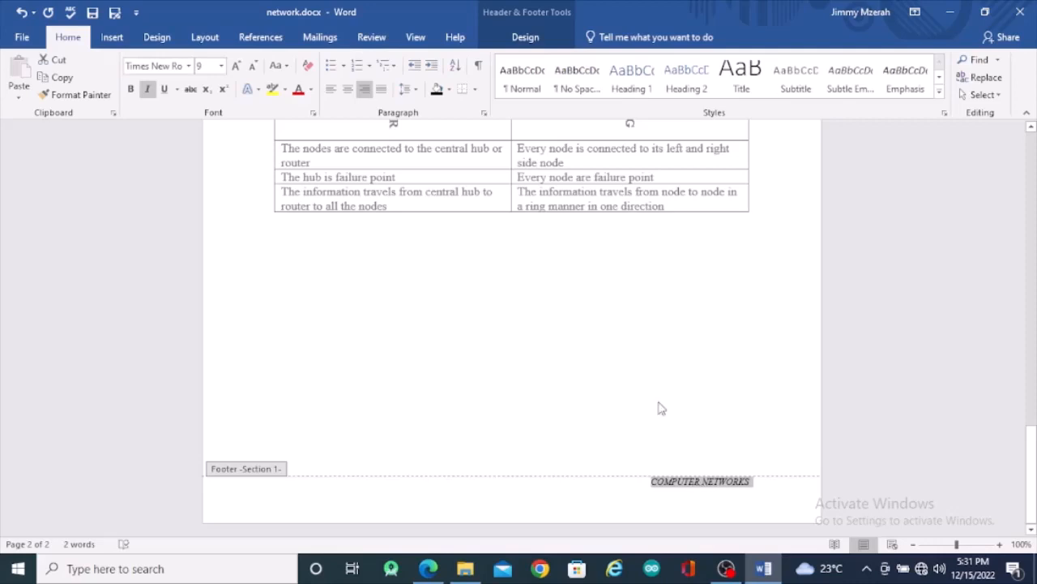
pyautogui.click(522, 40)
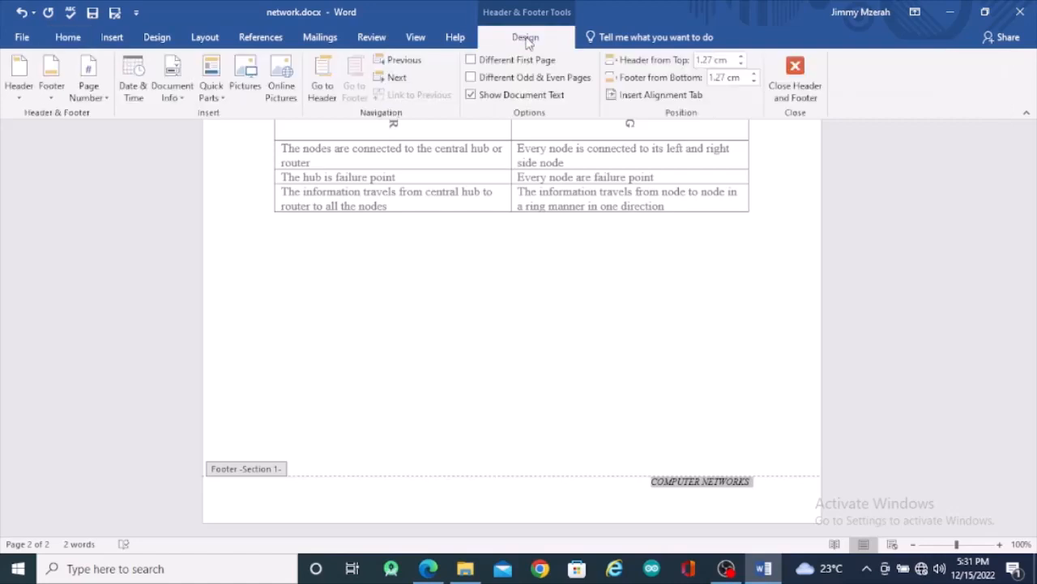
pyautogui.click(795, 75)
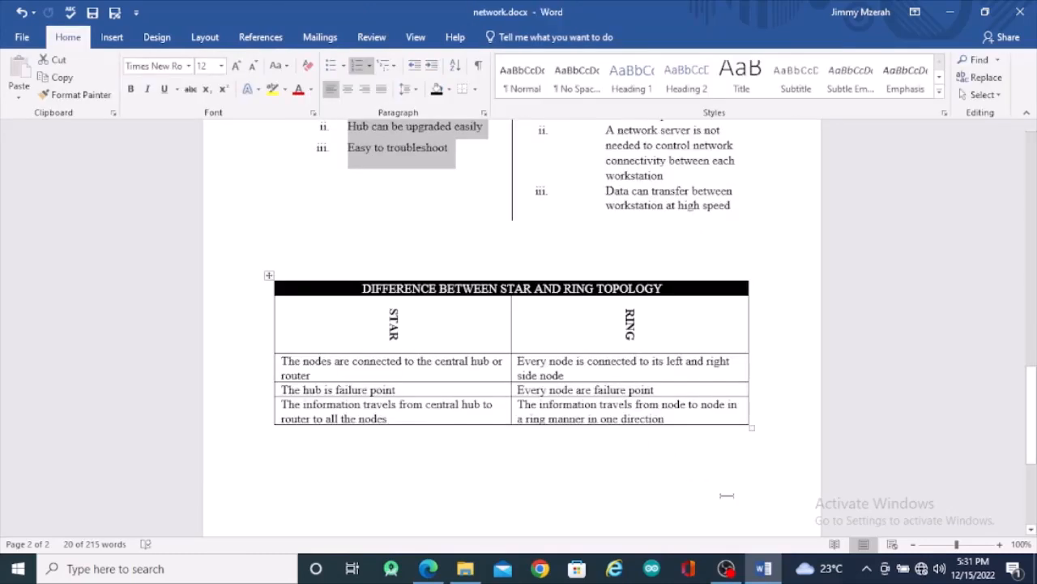
# Review the footer between the two pages and the first page's content up to the COMPUTER NETWORK title.
pyautogui.scroll(3, 693, 445)
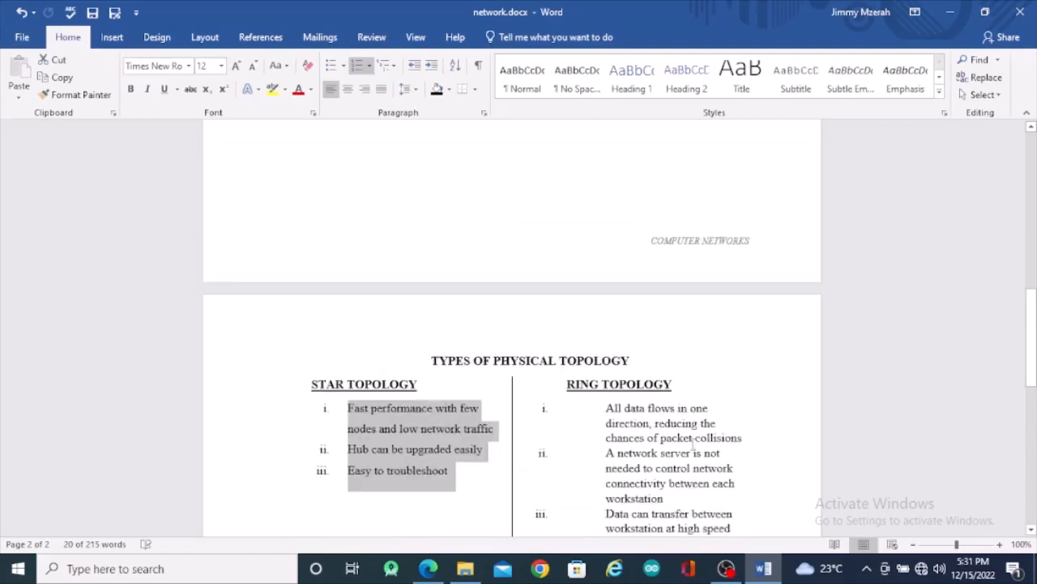
pyautogui.scroll(1, 685, 231)
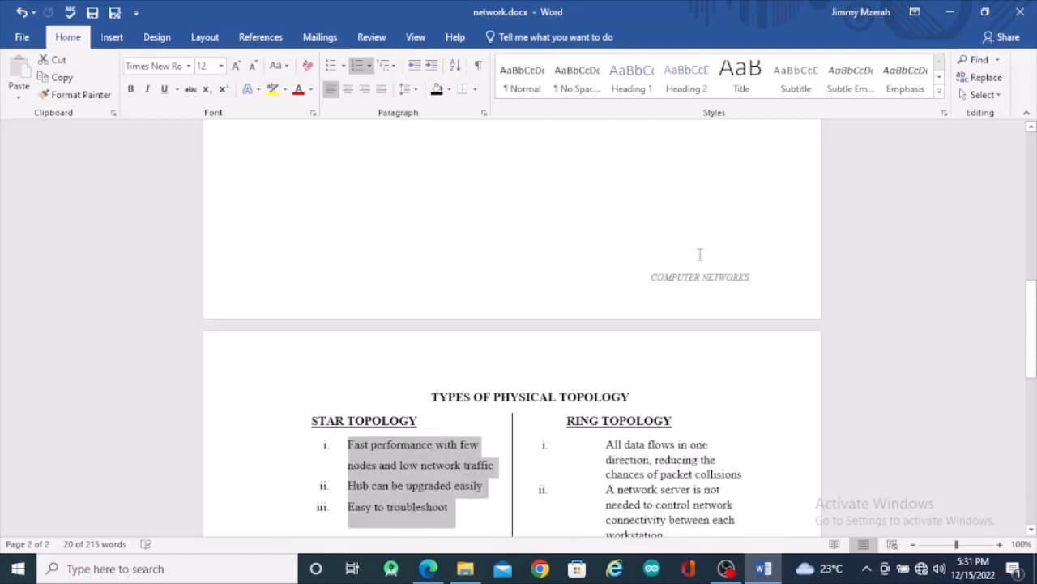
pyautogui.scroll(5, 700, 254)
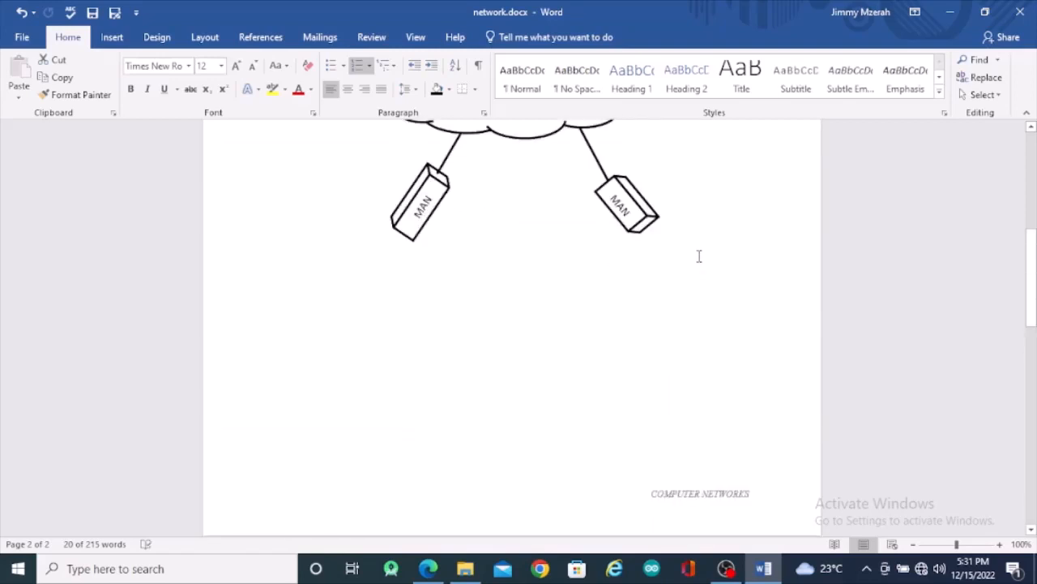
pyautogui.scroll(7, 1026, 241)
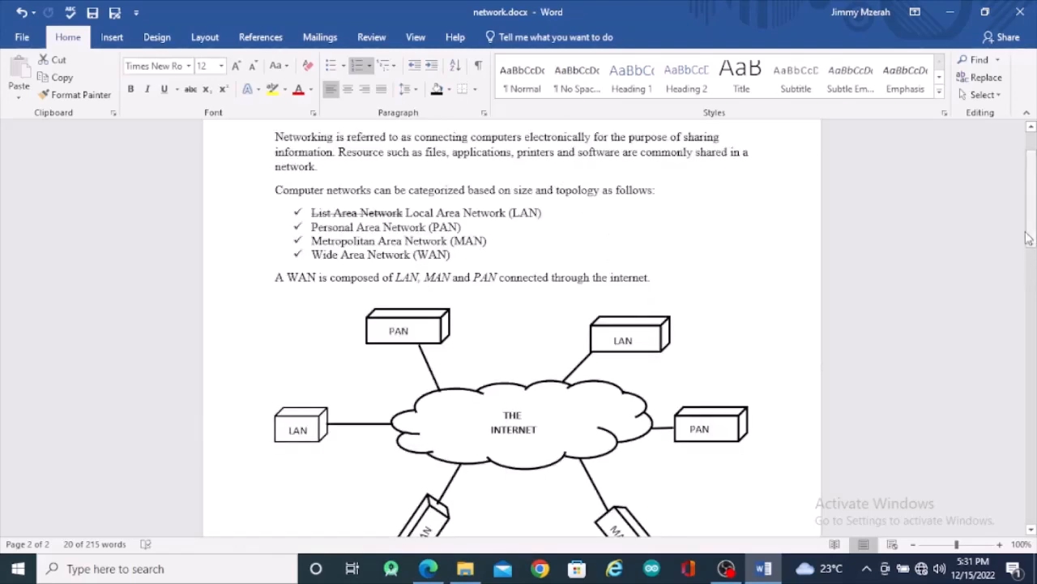
pyautogui.moveTo(1031, 212); pyautogui.dragTo(1033, 318)
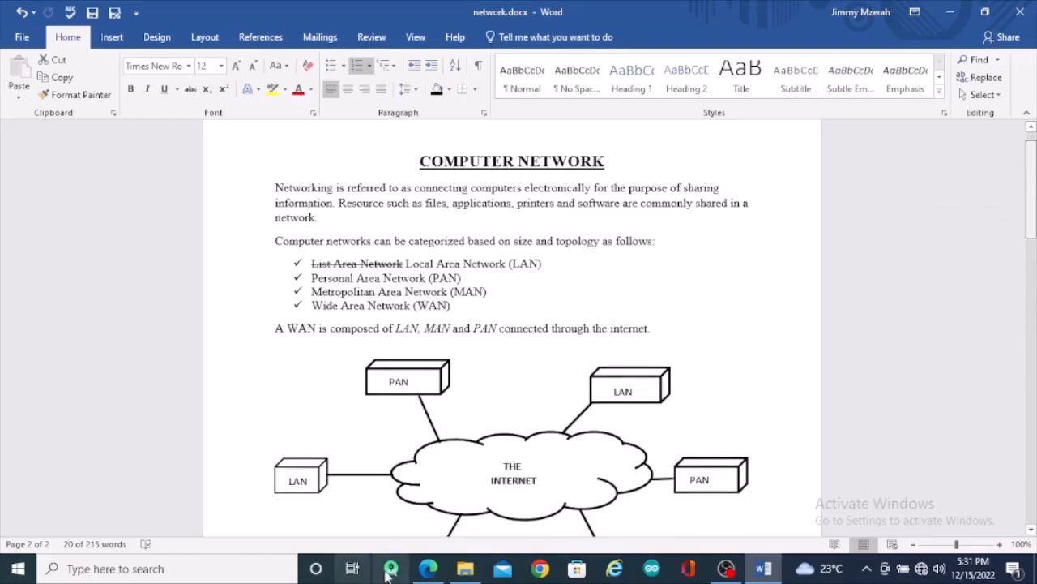
# Check the remaining instruction in the exam PDF in Edge, and review the whole document in Word from the title to the last footer.
pyautogui.click(427, 569)
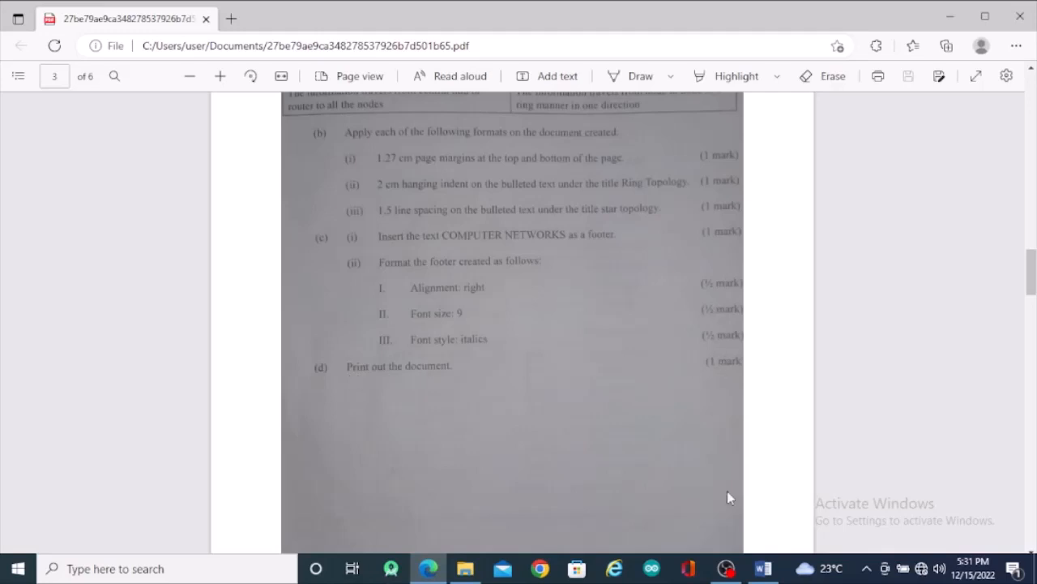
pyautogui.click(764, 568)
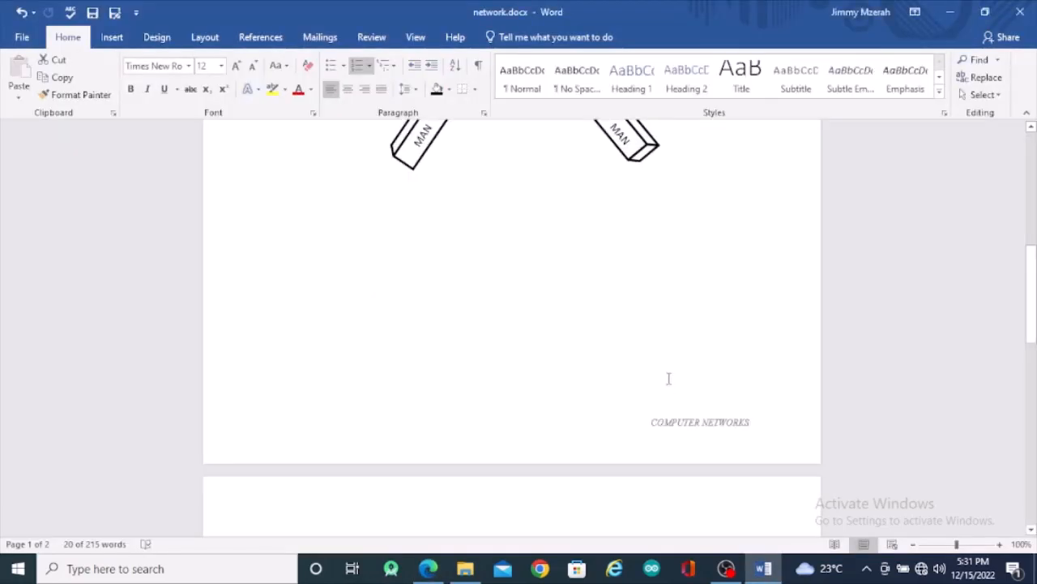
pyautogui.moveTo(1031, 269); pyautogui.dragTo(1027, 153)
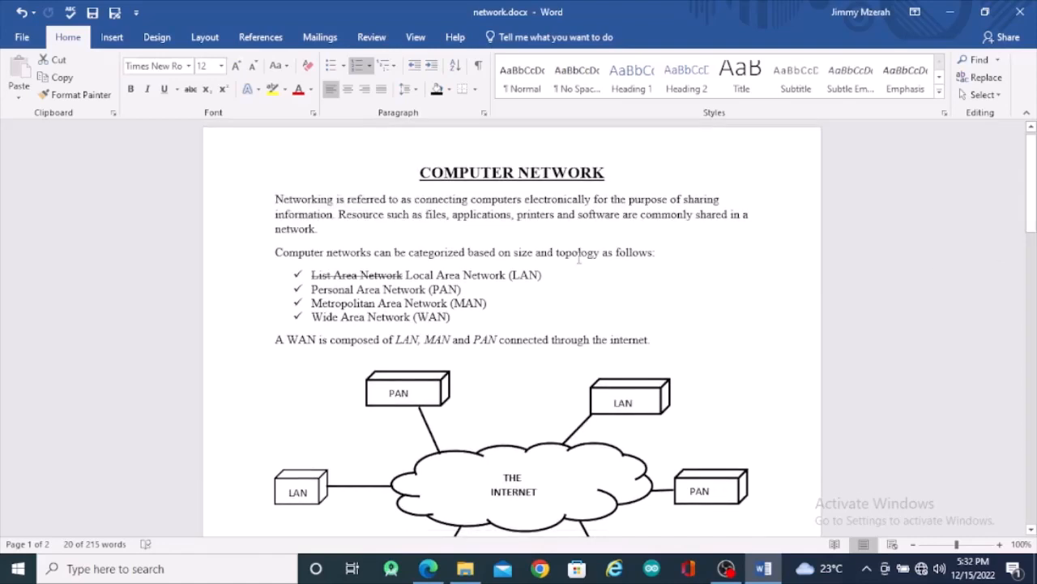
pyautogui.scroll(-1, 579, 258)
pyautogui.scroll(-8, 578, 258)
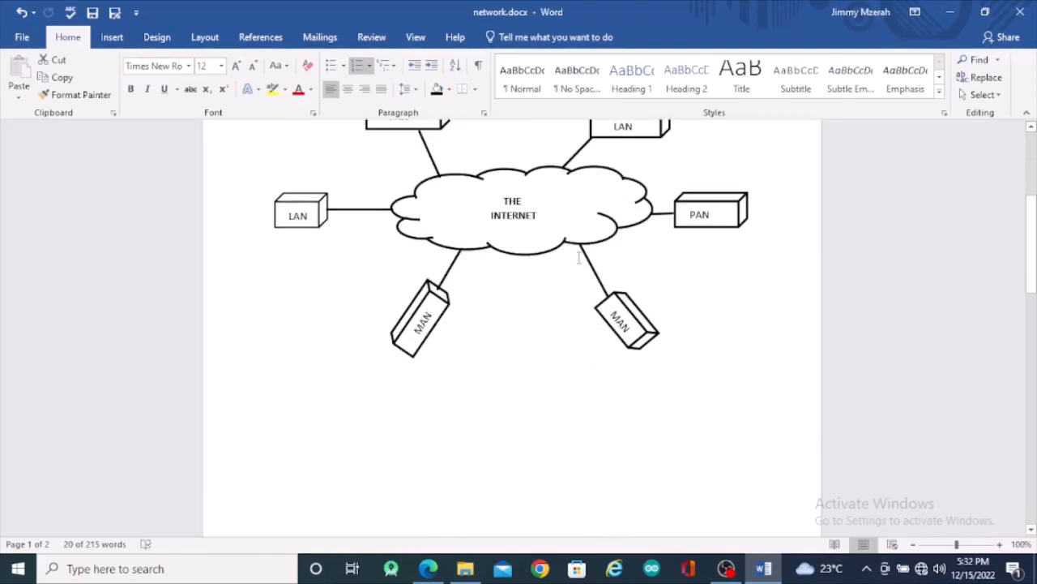
pyautogui.scroll(-7, 578, 258)
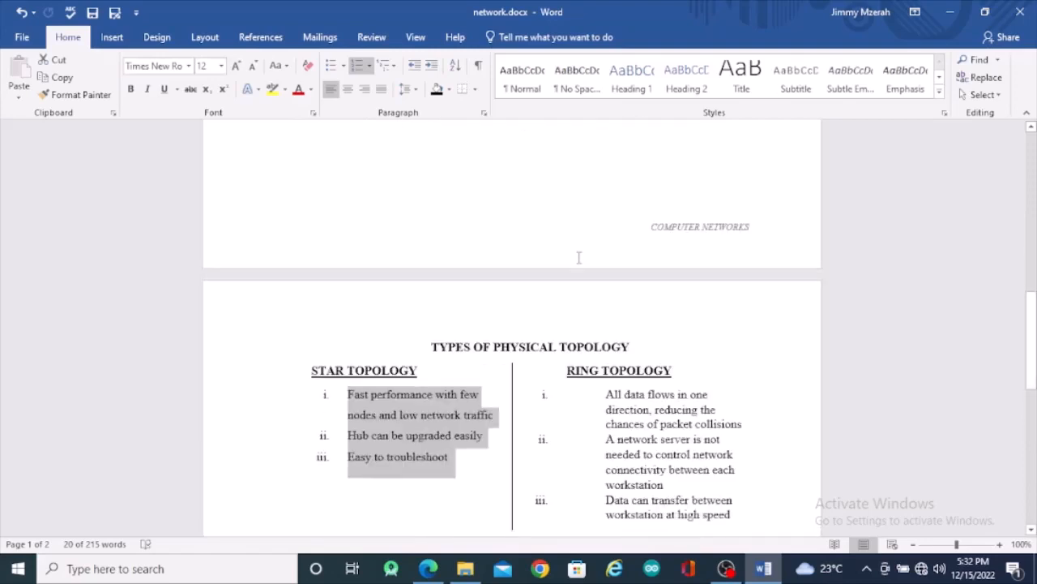
pyautogui.scroll(-2, 578, 258)
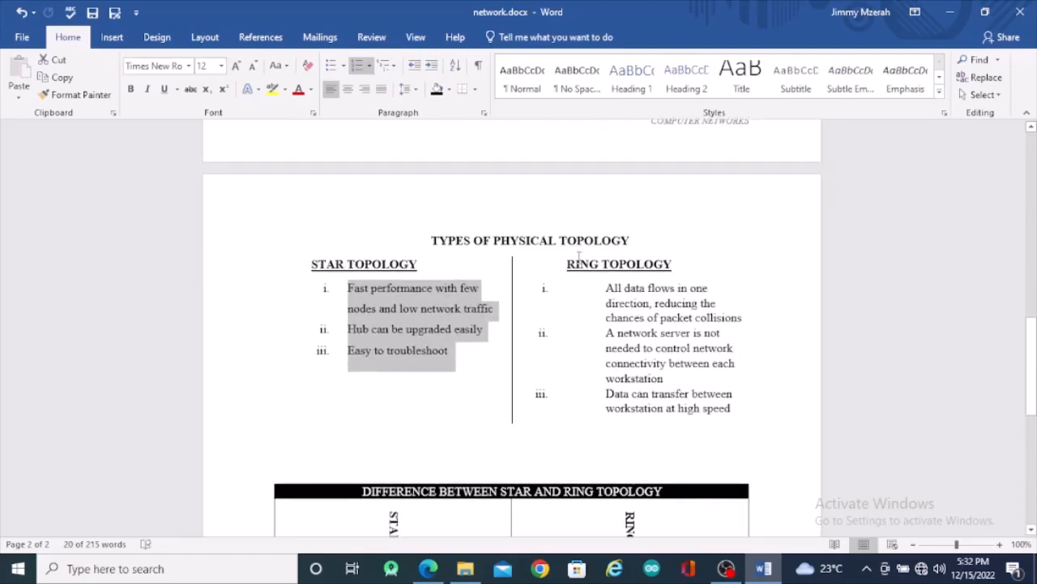
pyautogui.click(577, 295)
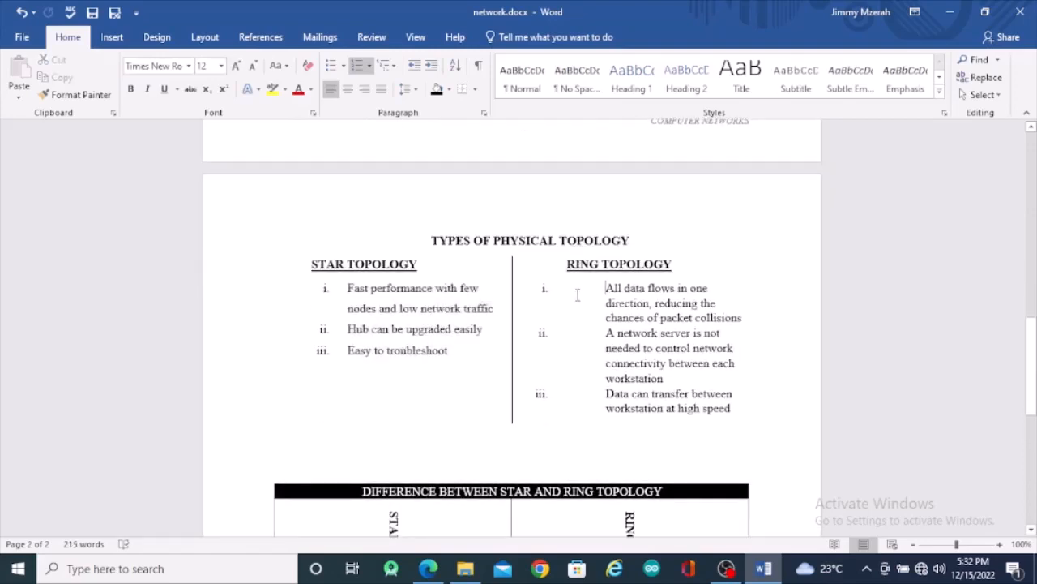
pyautogui.scroll(-2, 578, 295)
pyautogui.scroll(-4, 578, 295)
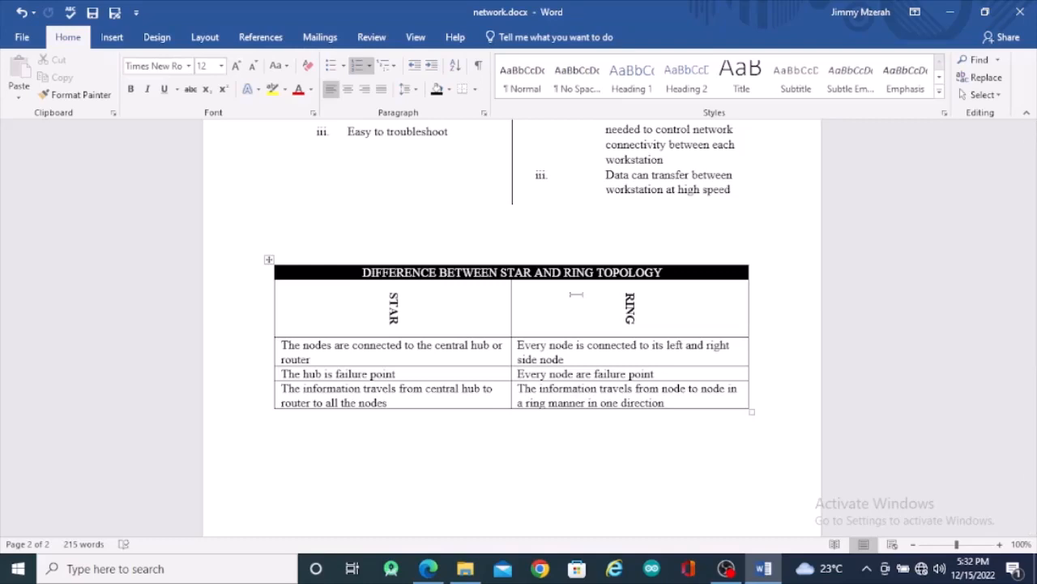
pyautogui.scroll(-6, 577, 295)
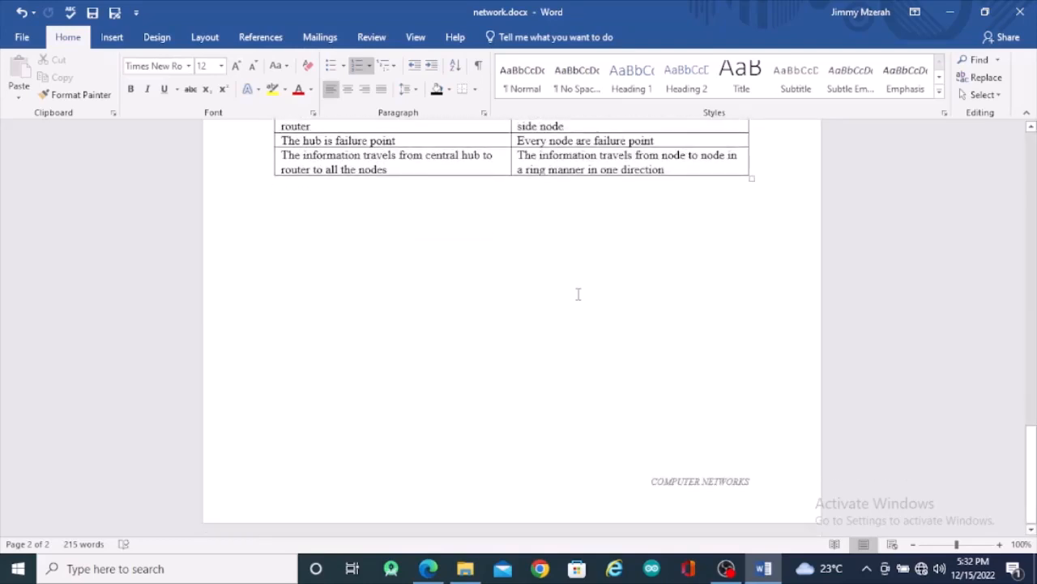
# Preview the document's printout, return to the document without printing, and look back over it up to the first page.
pyautogui.click(23, 37)
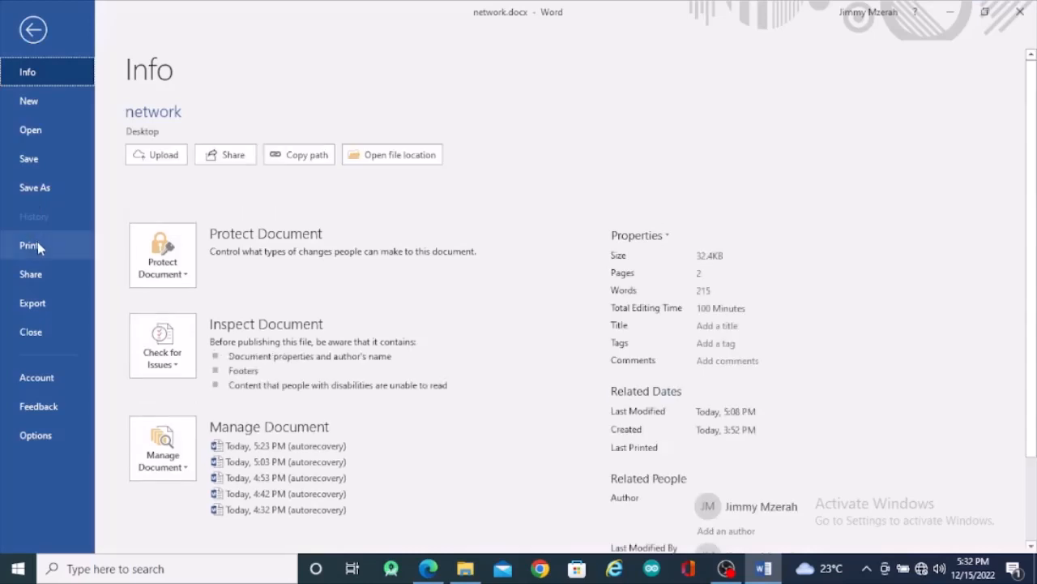
pyautogui.click(38, 244)
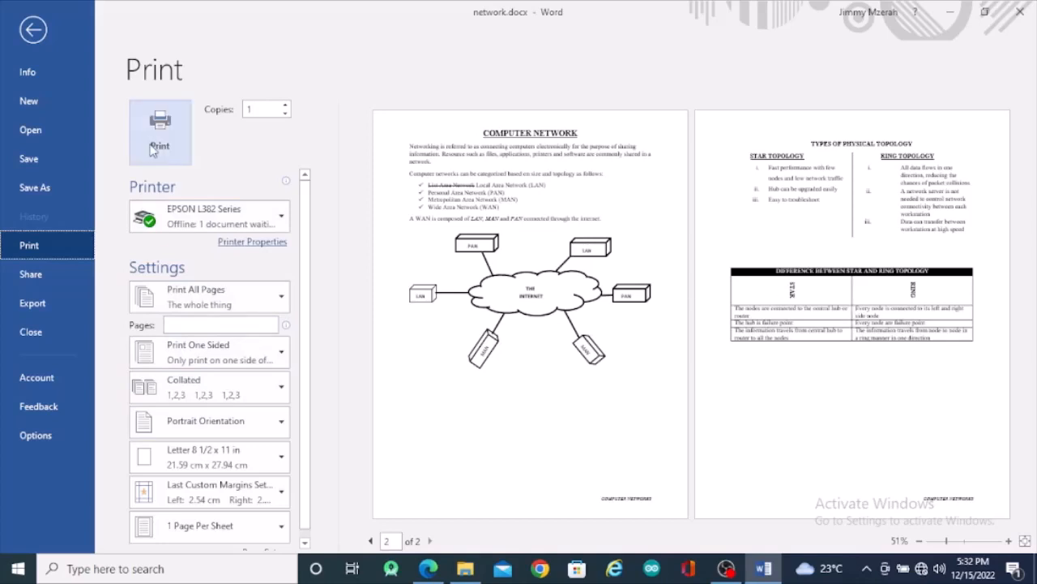
pyautogui.click(34, 32)
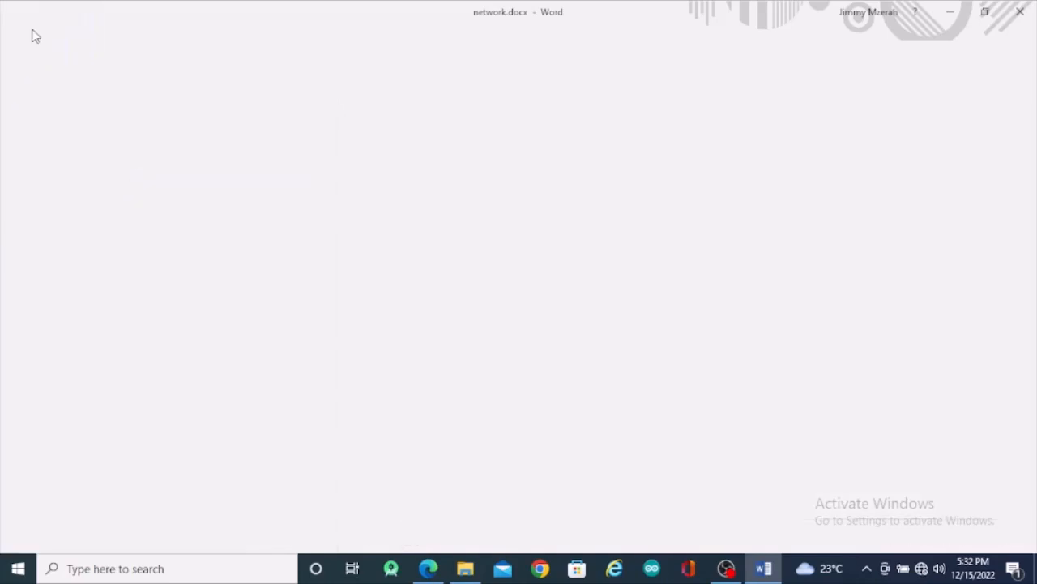
pyautogui.scroll(5, 457, 306)
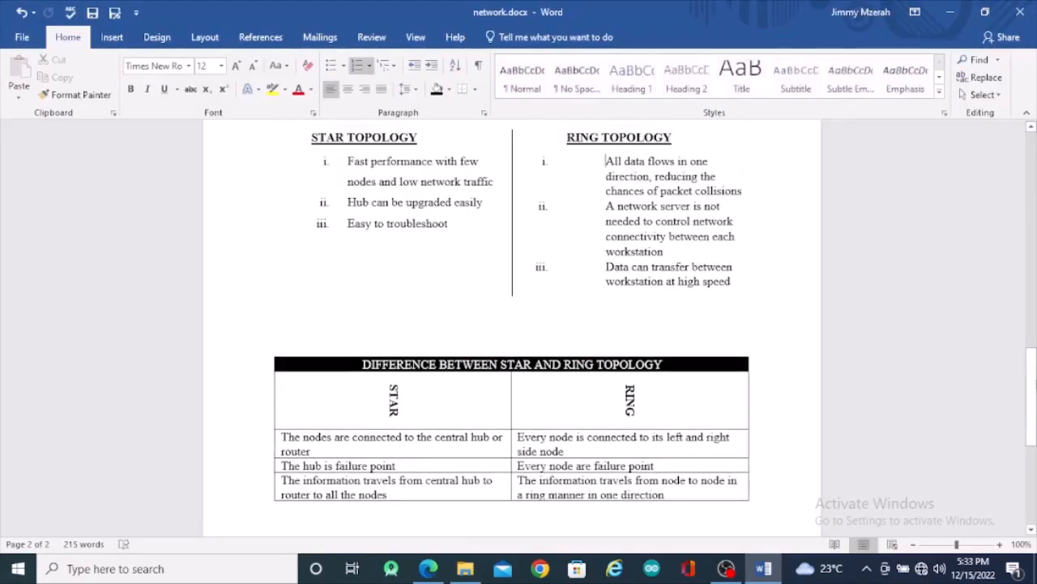
pyautogui.moveTo(1028, 381); pyautogui.dragTo(1029, 209)
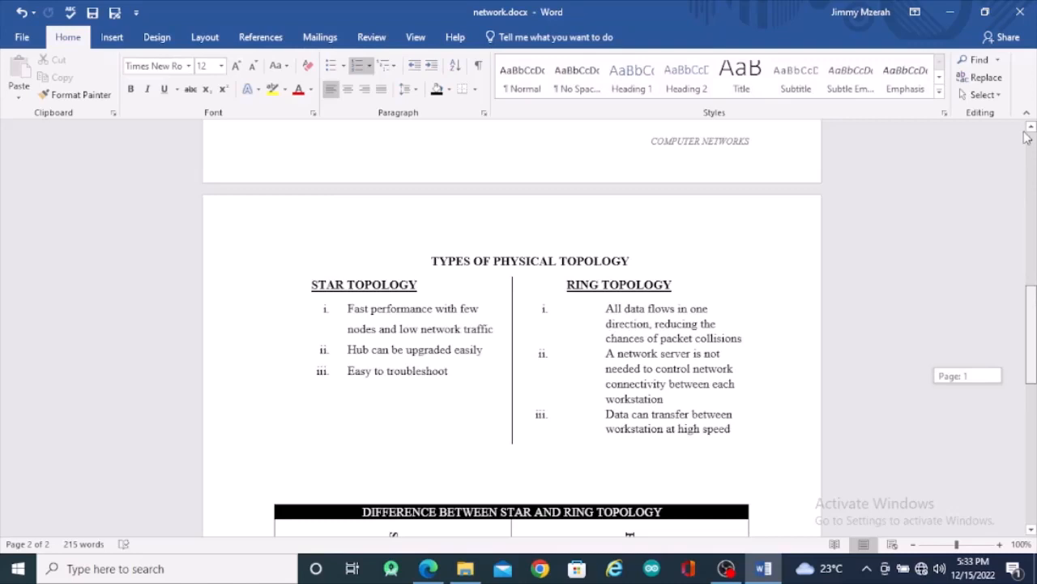
pyautogui.scroll(14, 639, 247)
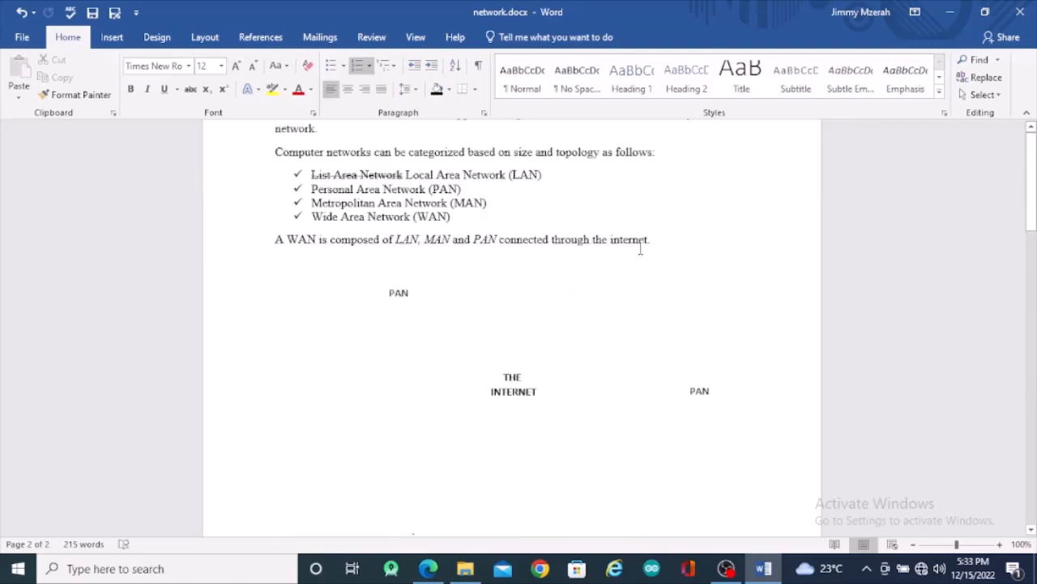